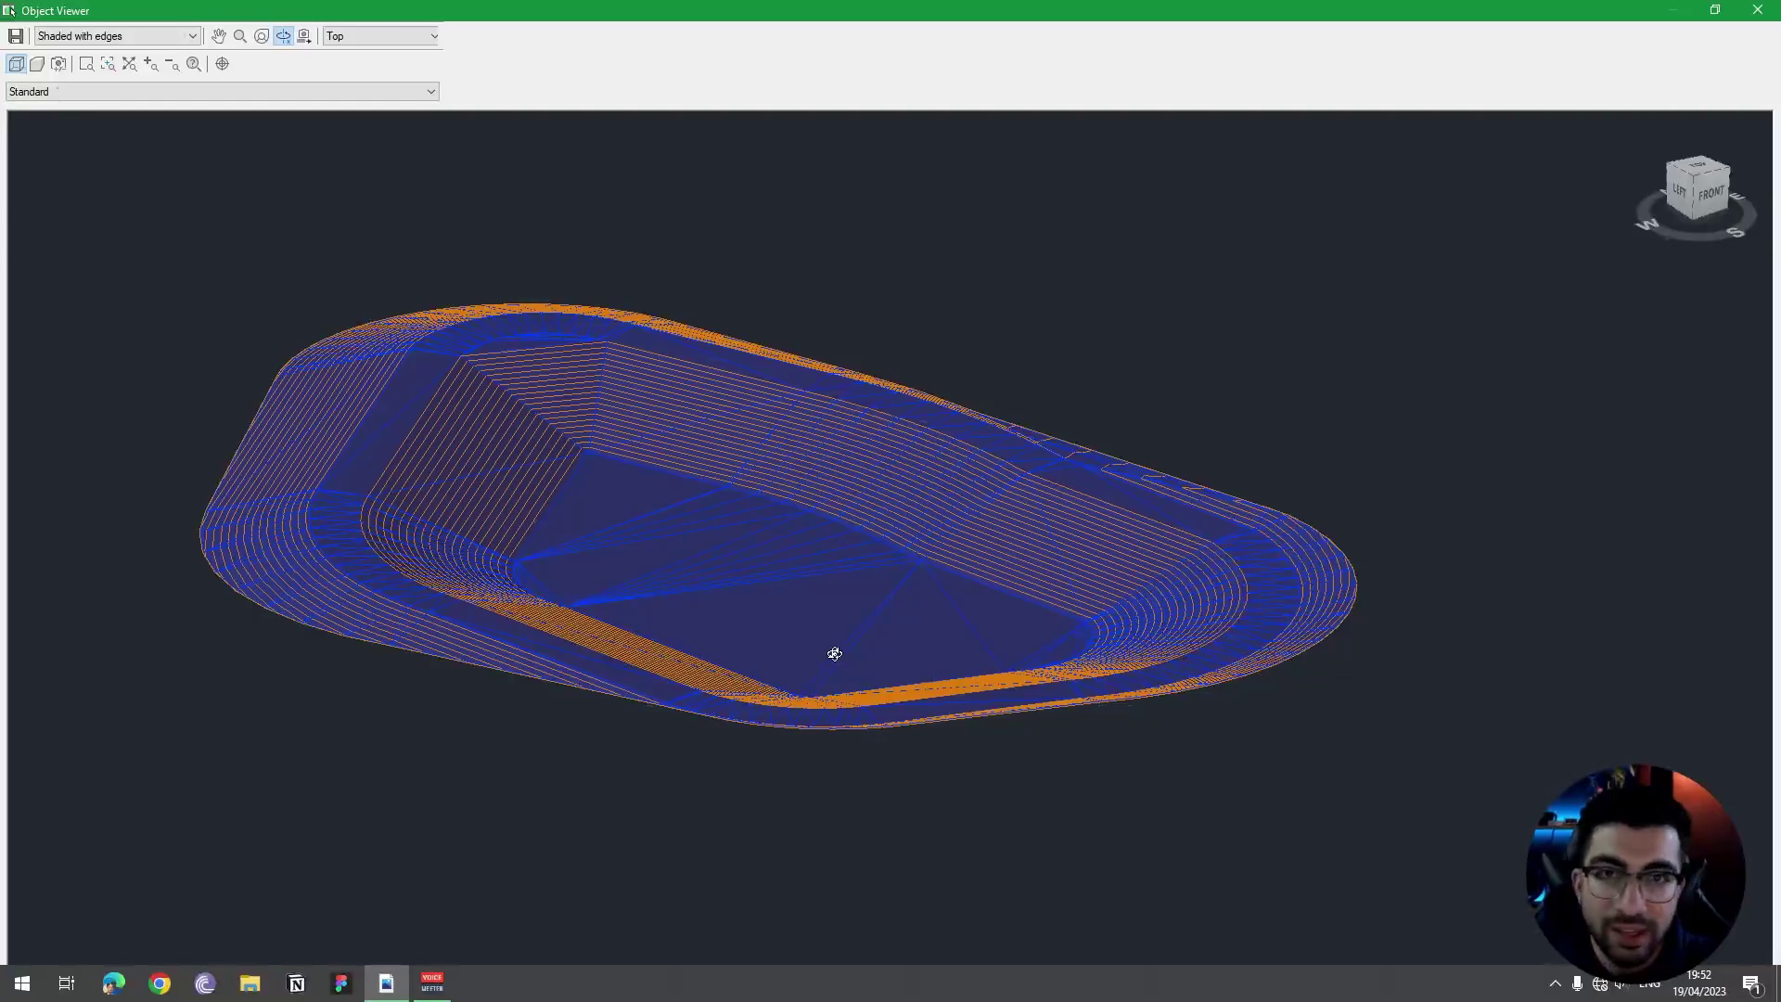
Step: Inspect the pond surface from another 3D angle and close the object viewer
{"action": "left_click_drag", "start_coordinate": [1158, 598], "coordinate": [747, 659]}
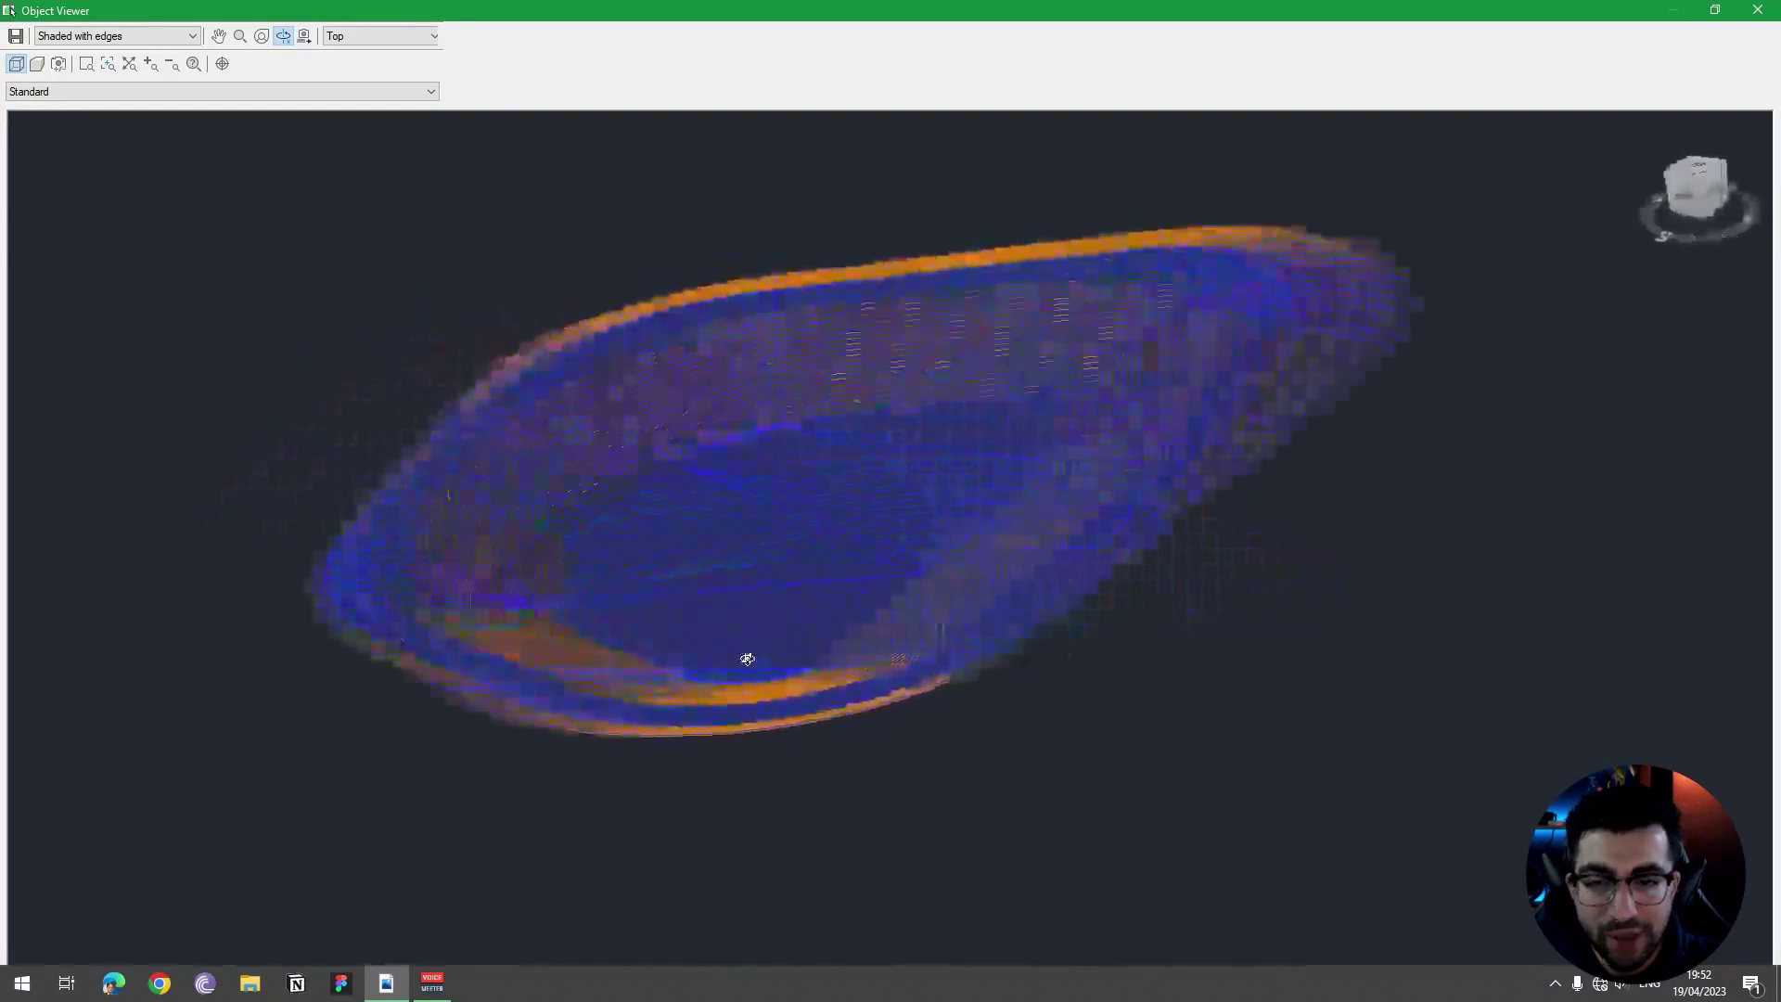
{"action": "left_click", "coordinate": [1758, 11]}
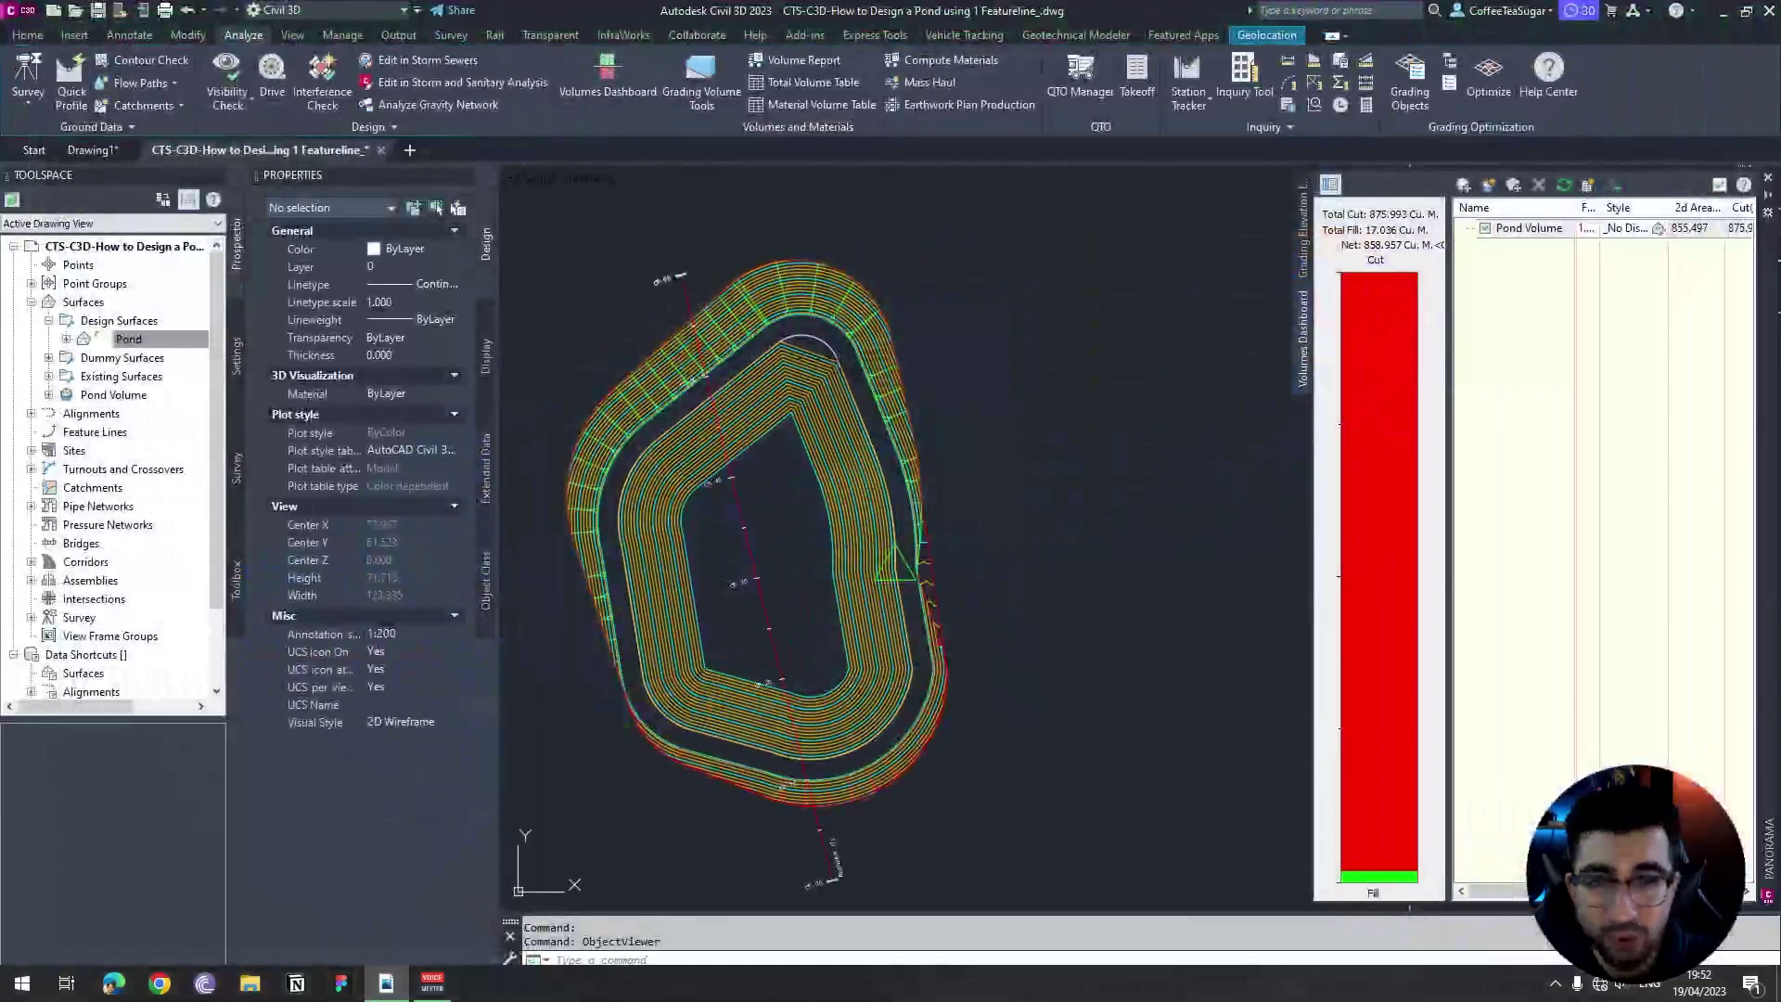
Step: Reshape the pond by stretching the mid-segment grip on the feature line's upper east side inward to the pond's middle
{"action": "left_click", "coordinate": [831, 367]}
{"action": "left_click", "coordinate": [872, 449]}
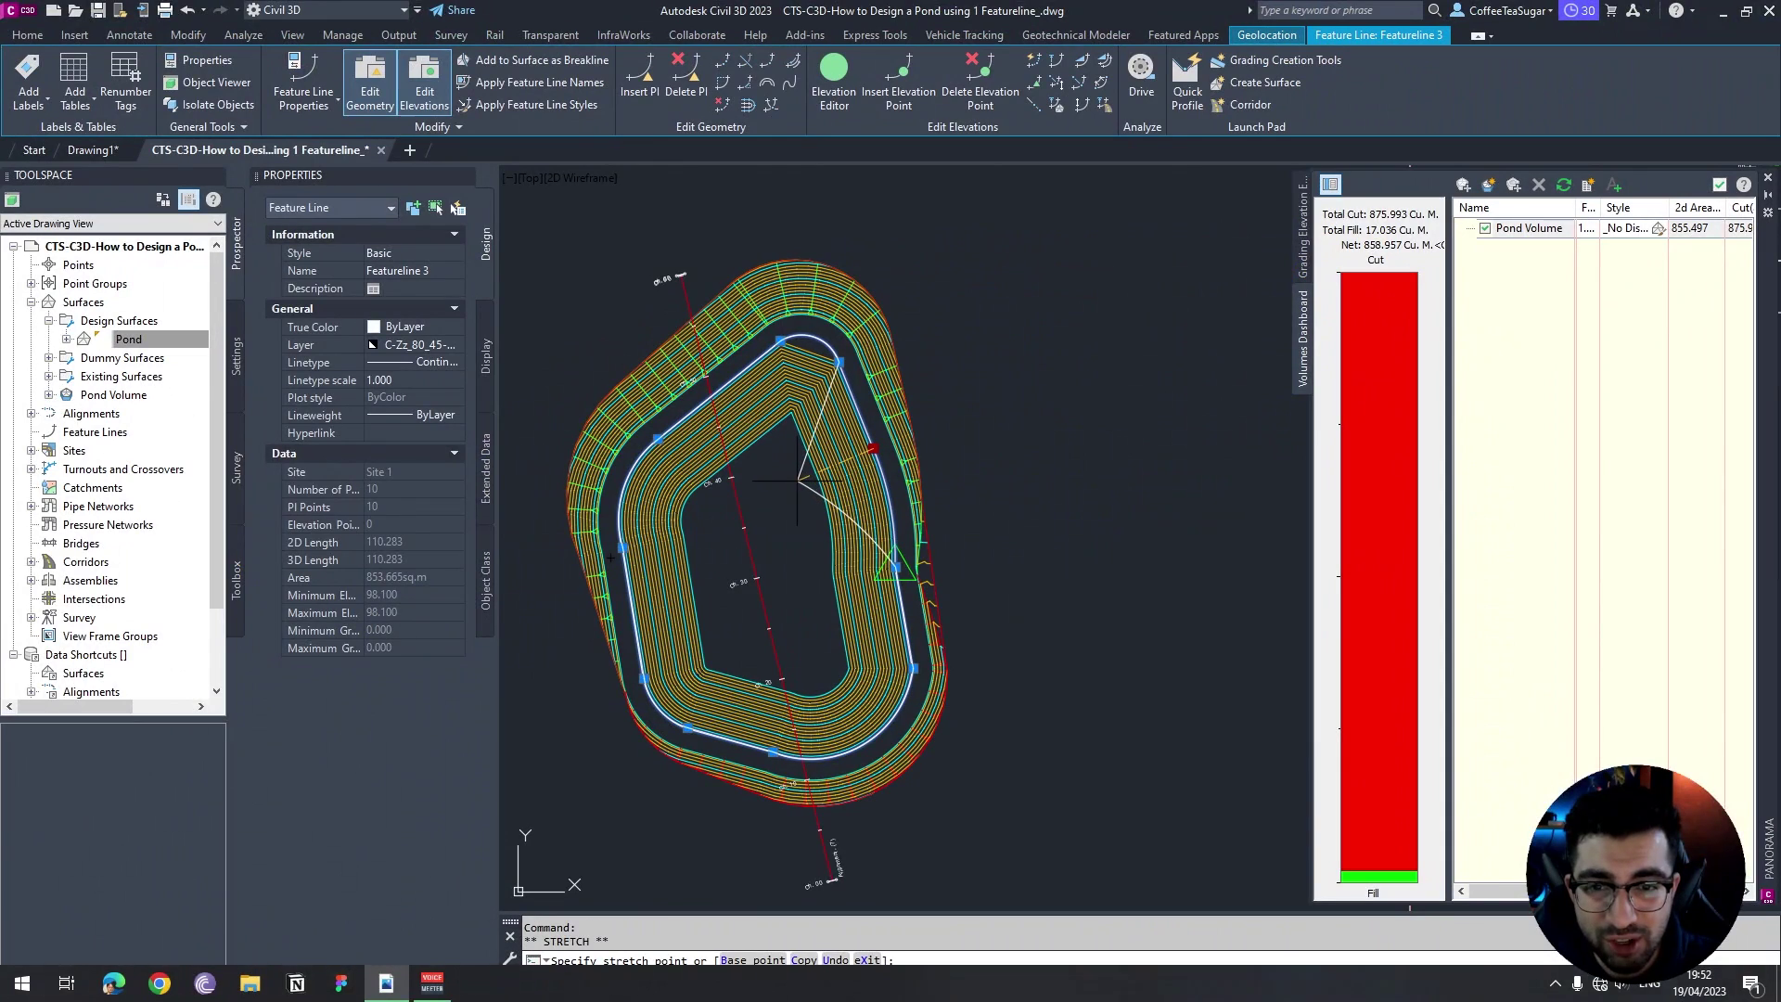
{"action": "left_click", "coordinate": [796, 481]}
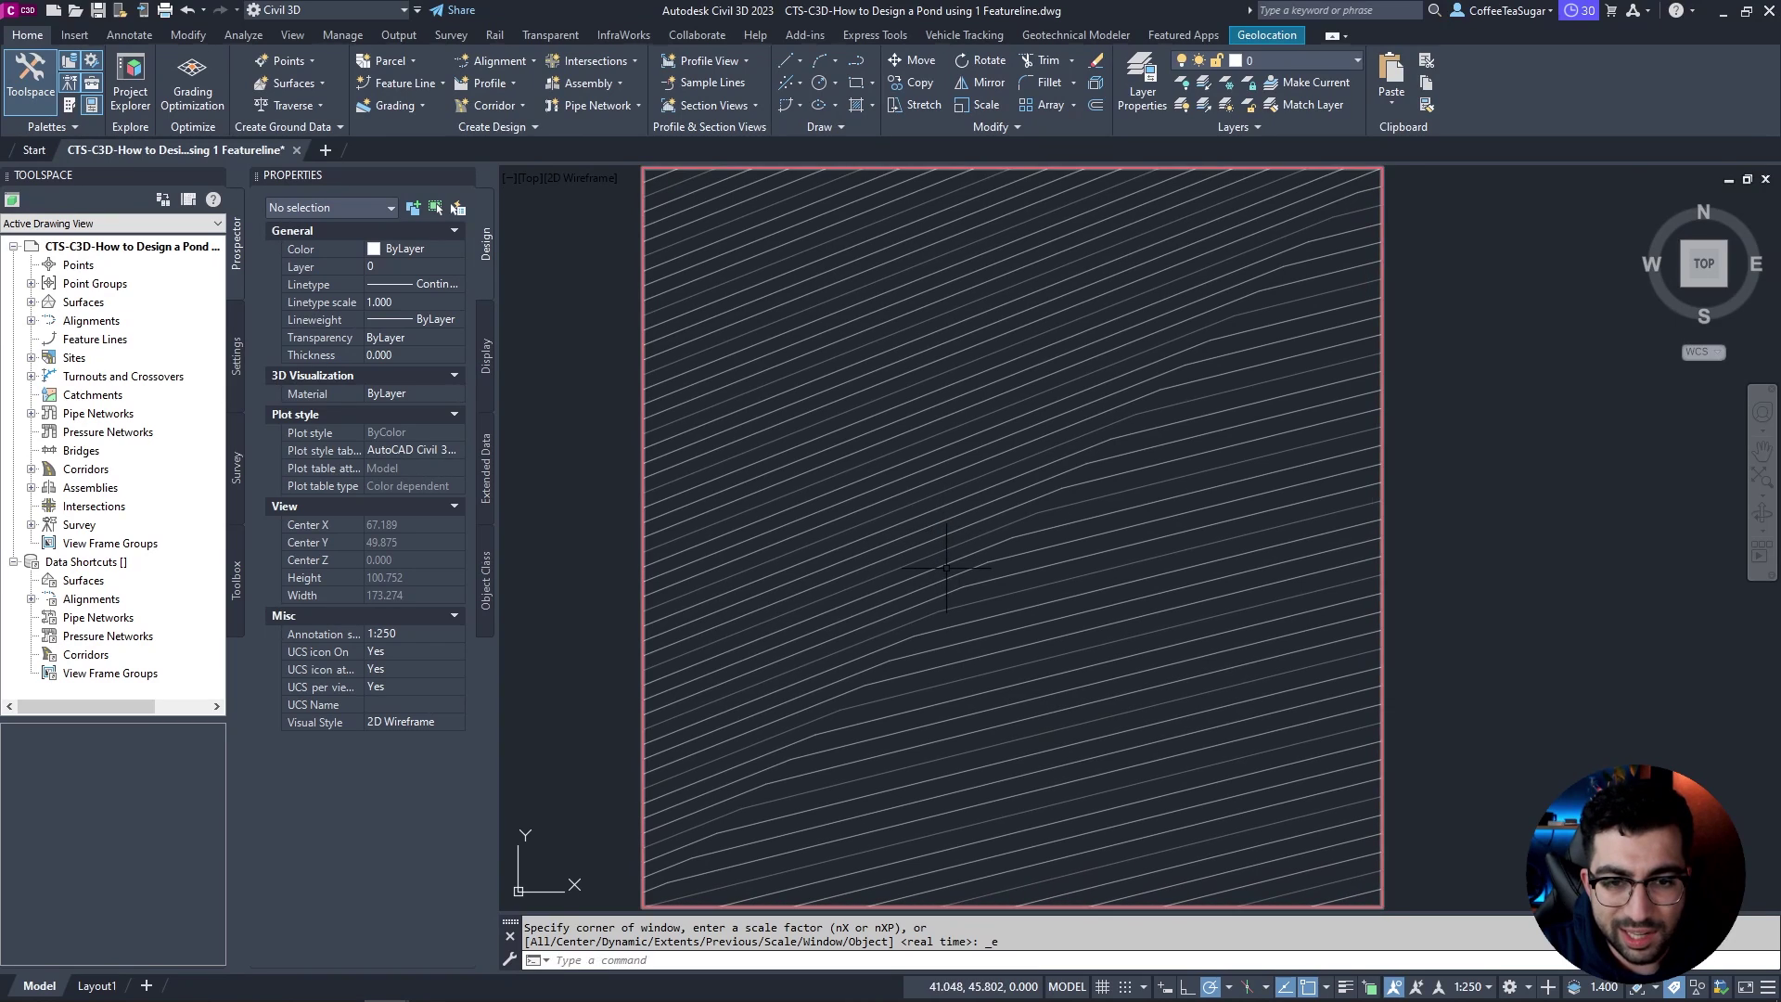
Step: Draw a closed six-sided polyline with object snap off as the pond outline in the northern half of the existing surface
{"action": "type", "text": "polyline"}
{"action": "key", "text": "Return"}
{"action": "scroll", "coordinate": [946, 568], "scroll_direction": "up", "scroll_amount": 2}
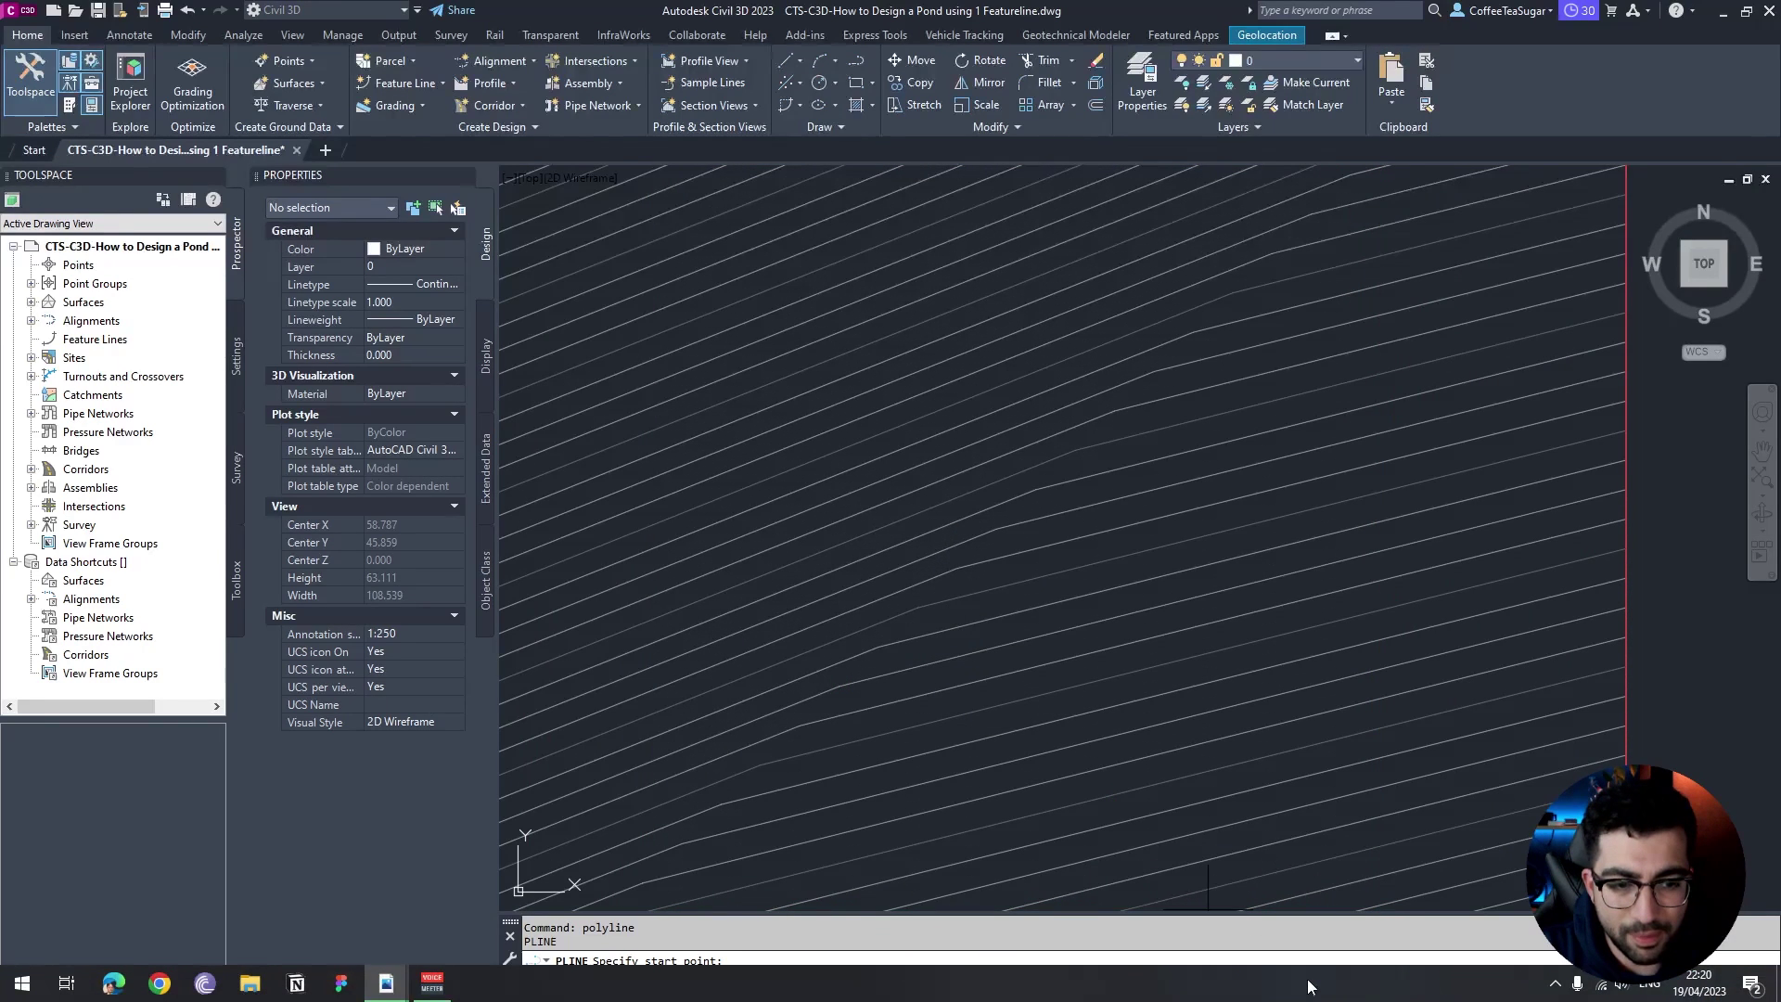
{"action": "key", "text": "F3"}
{"action": "left_click", "coordinate": [907, 577]}
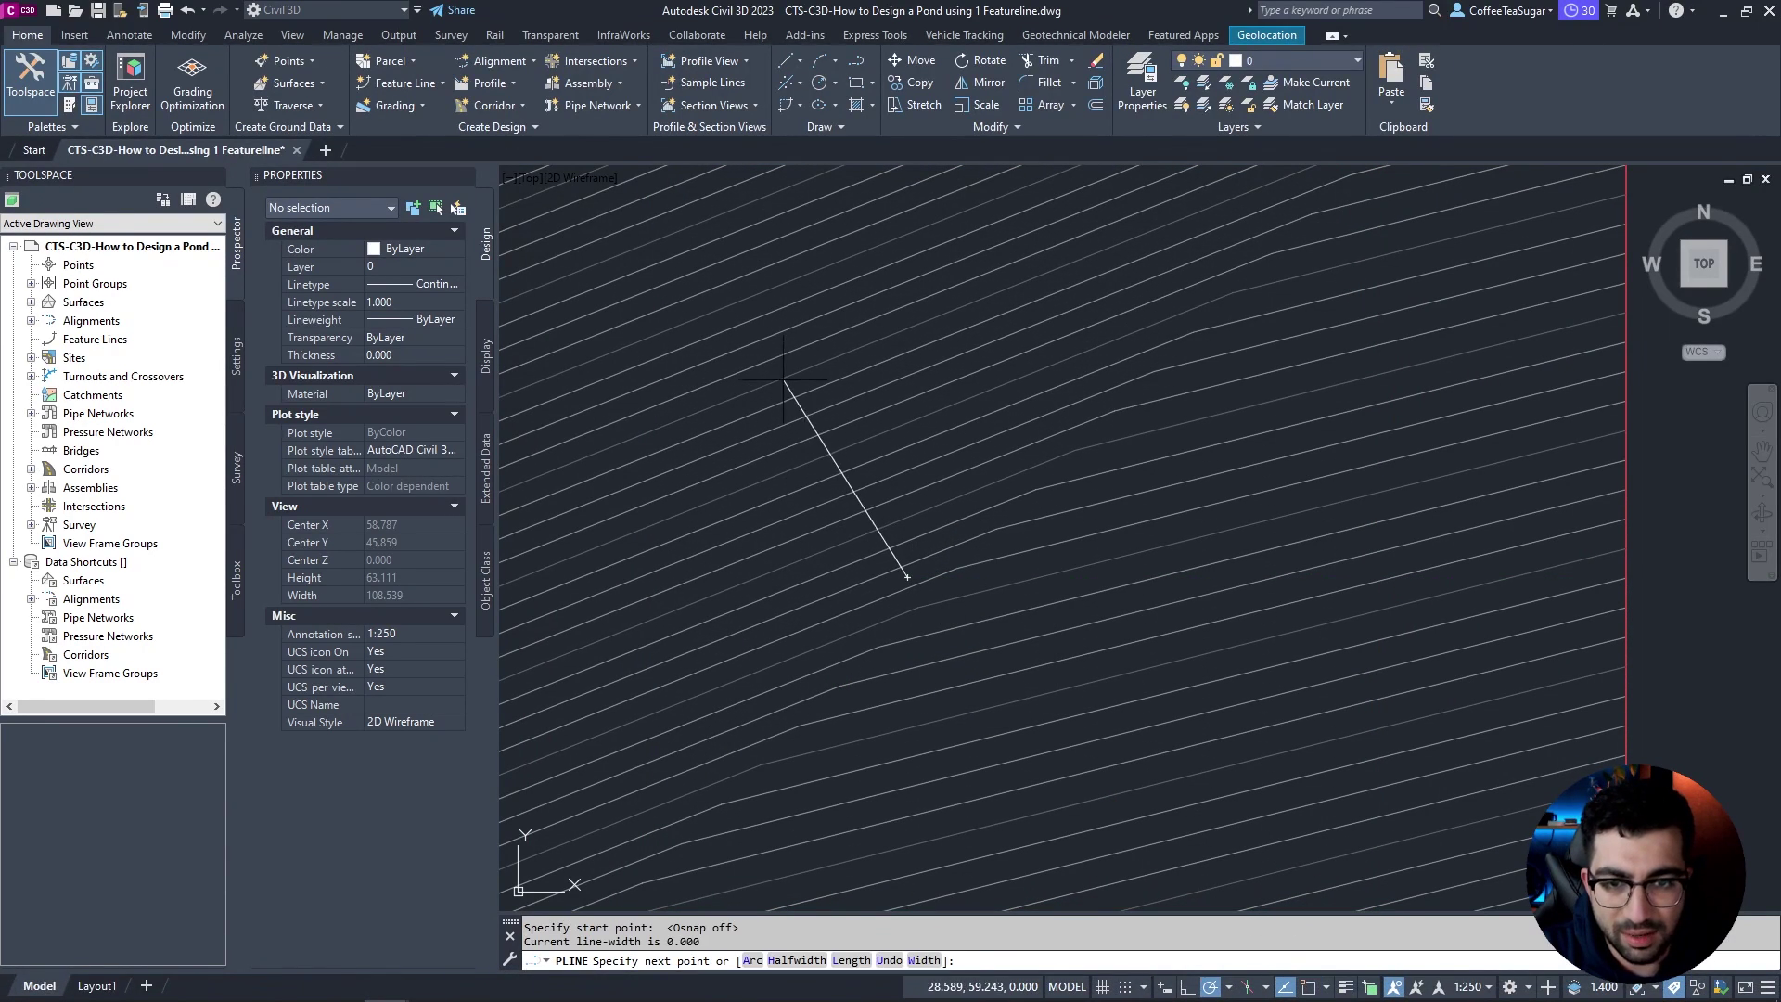
{"action": "left_click", "coordinate": [783, 380]}
{"action": "middle_click_drag", "start_coordinate": [783, 380], "coordinate": [725, 611]}
{"action": "left_click", "coordinate": [839, 304]}
{"action": "left_click", "coordinate": [1106, 197]}
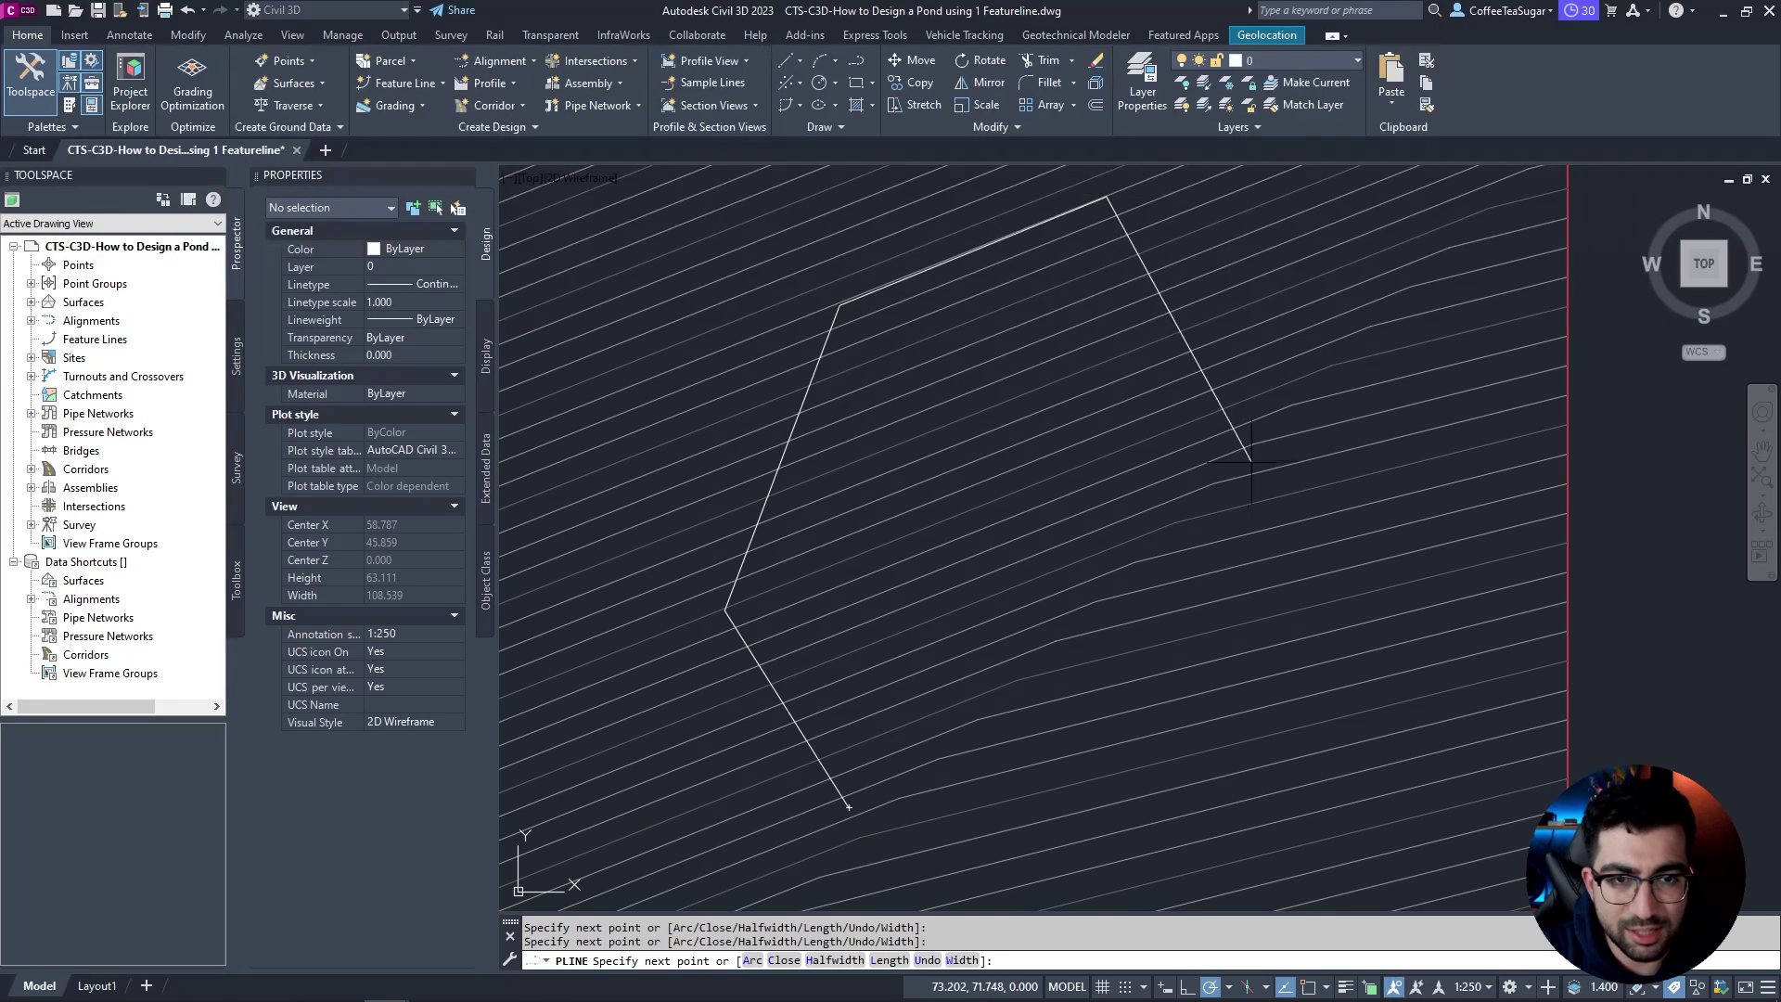
{"action": "scroll", "coordinate": [990, 258], "scroll_direction": "down", "scroll_amount": 2}
{"action": "left_click", "coordinate": [1119, 408]}
{"action": "left_click", "coordinate": [1023, 591]}
{"action": "type", "text": "c"}
{"action": "key", "text": "Return"}
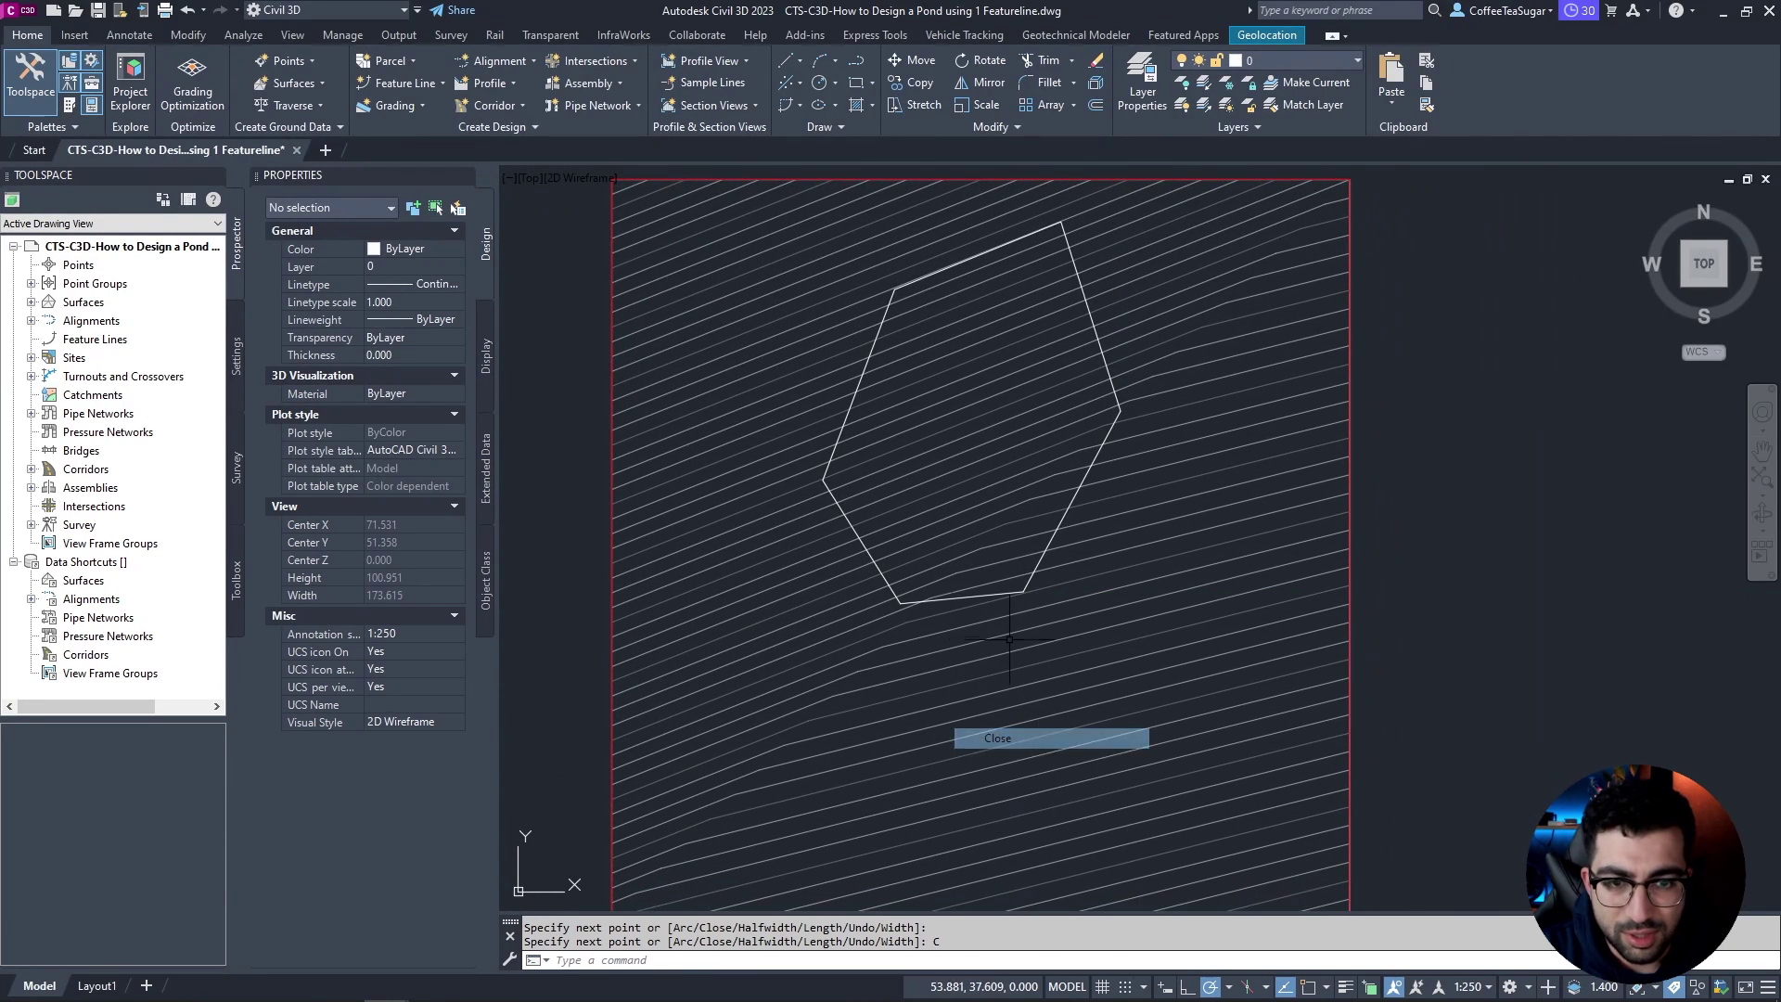
Step: Move the pond outline polyline straight south so it sits near the middle of the surface
{"action": "left_click", "coordinate": [1048, 549]}
{"action": "type", "text": "m"}
{"action": "key", "text": "Return"}
{"action": "left_click", "coordinate": [991, 442]}
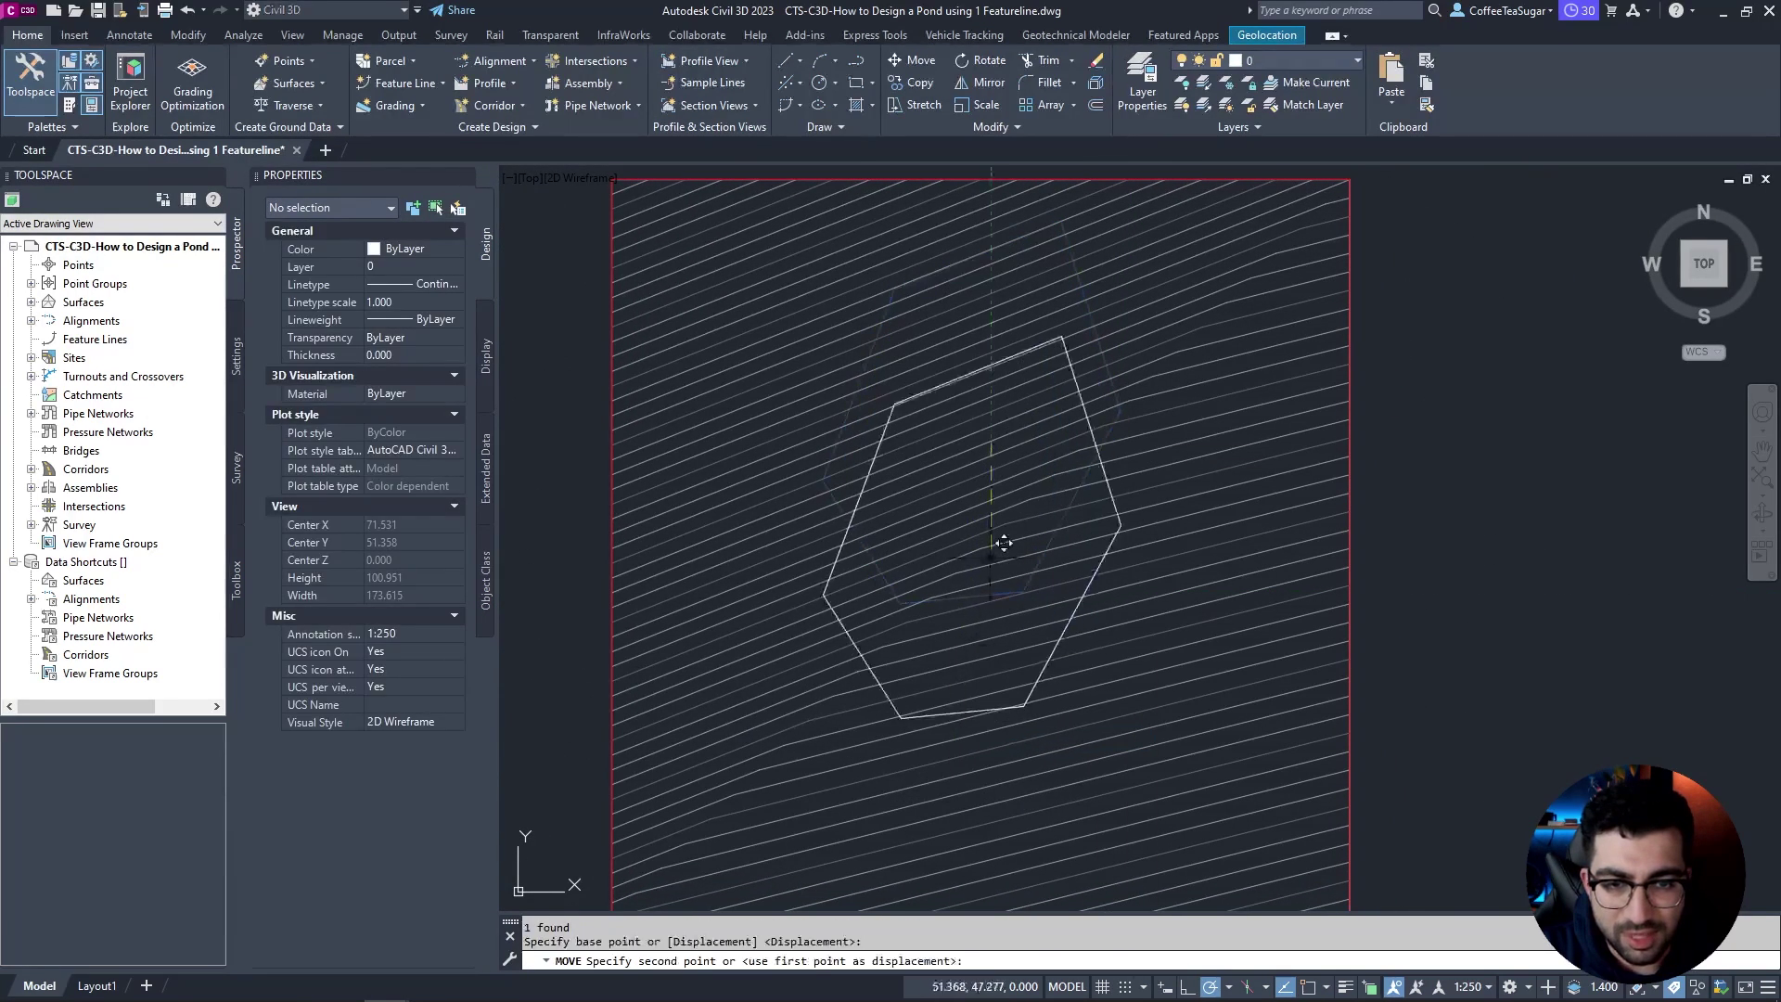
{"action": "left_click", "coordinate": [1009, 551]}
{"action": "middle_click_drag", "start_coordinate": [1057, 506], "coordinate": [1035, 476]}
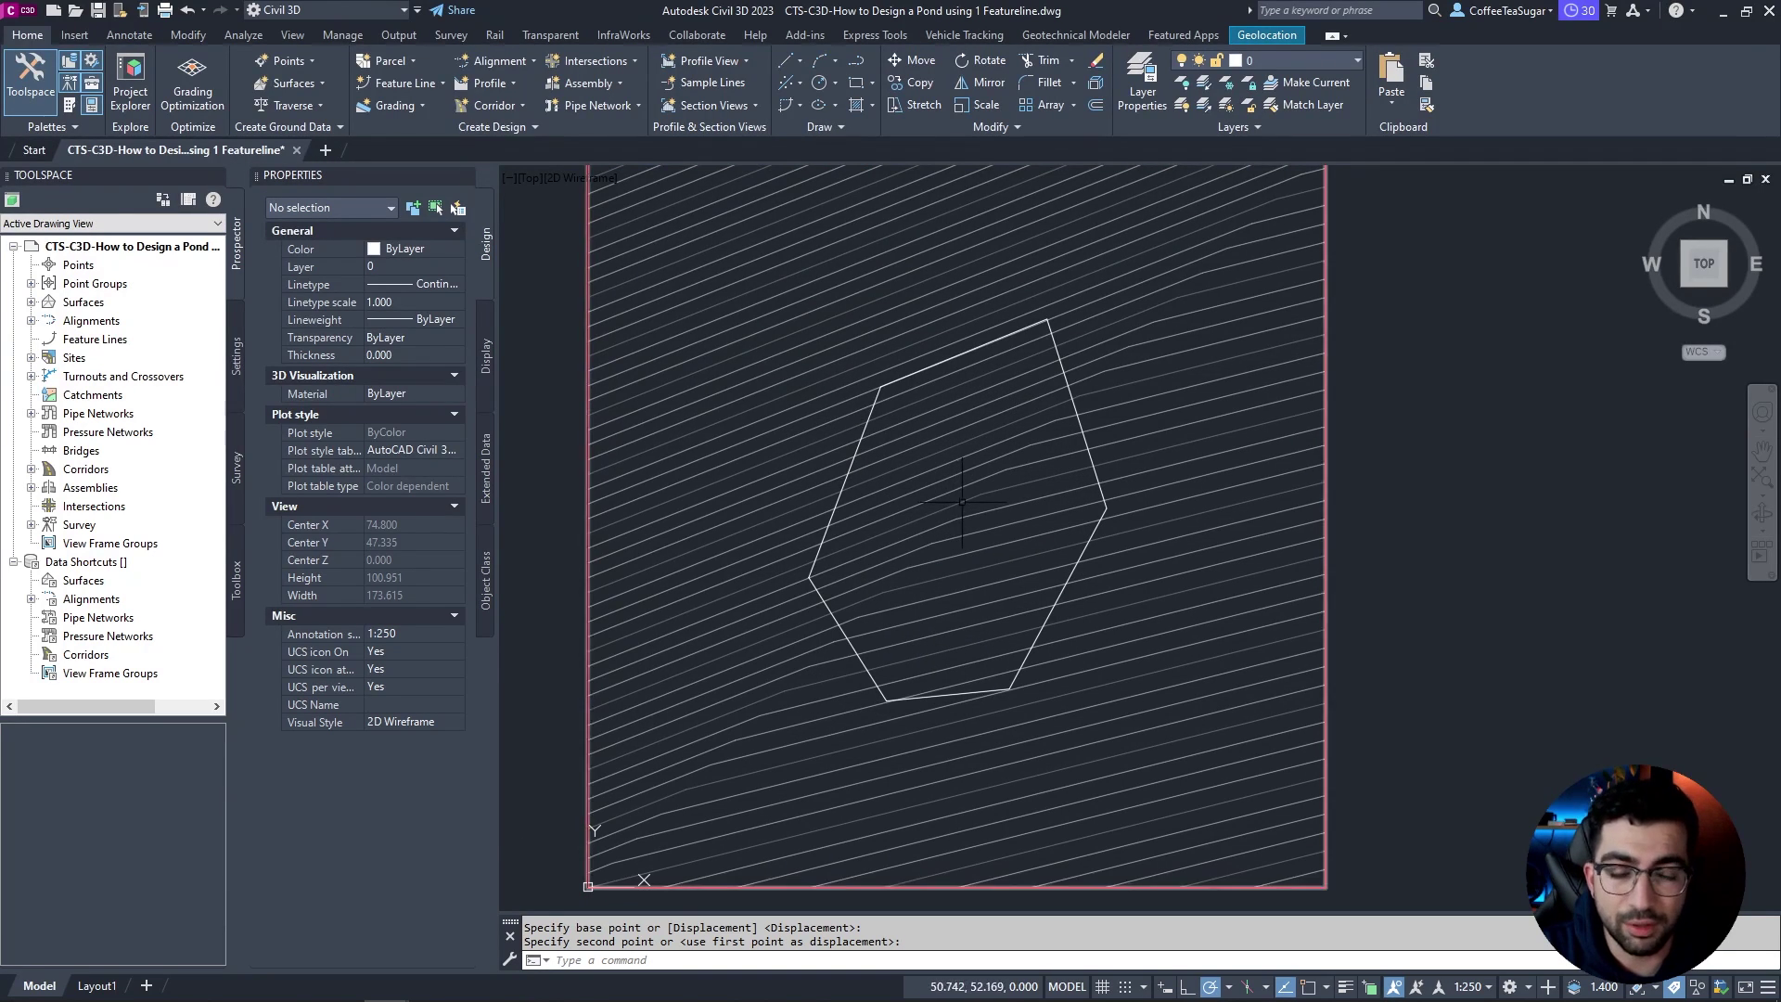
Step: Add multiple contour labels to the EG surface along a south-to-north line across the pond outline
{"action": "scroll", "coordinate": [950, 503], "scroll_direction": "up", "scroll_amount": 2}
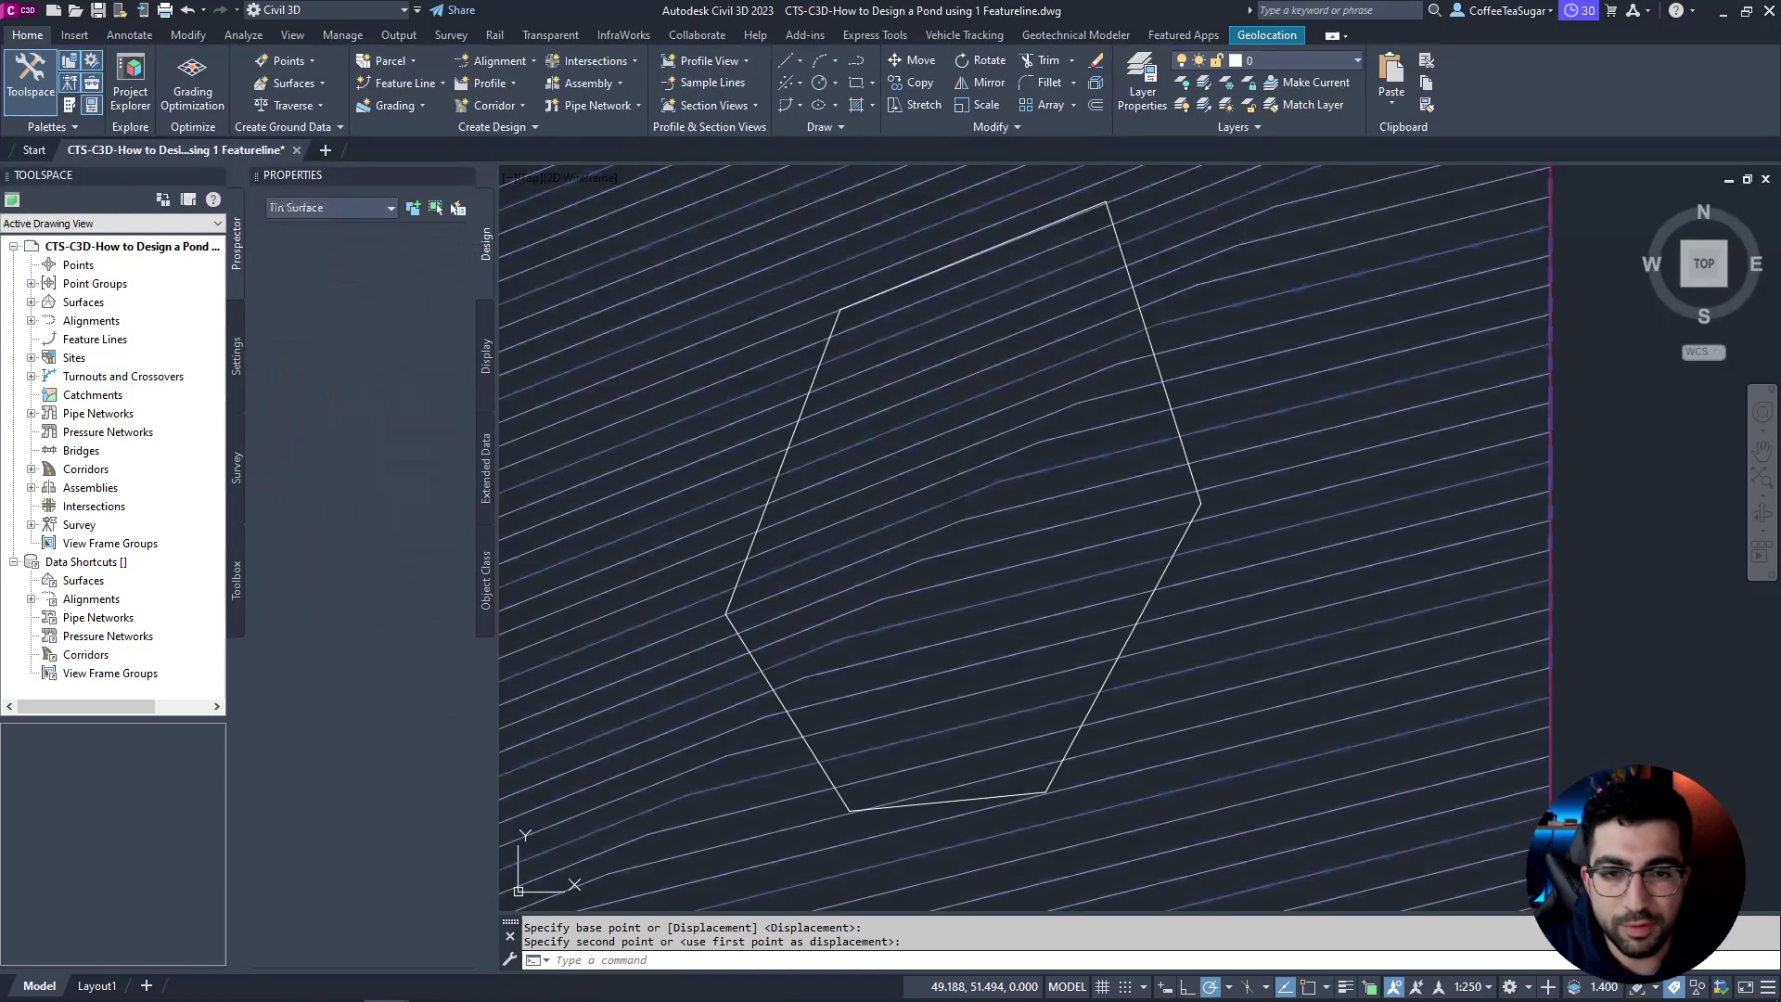
{"action": "left_click", "coordinate": [955, 505]}
{"action": "left_click", "coordinate": [32, 102]}
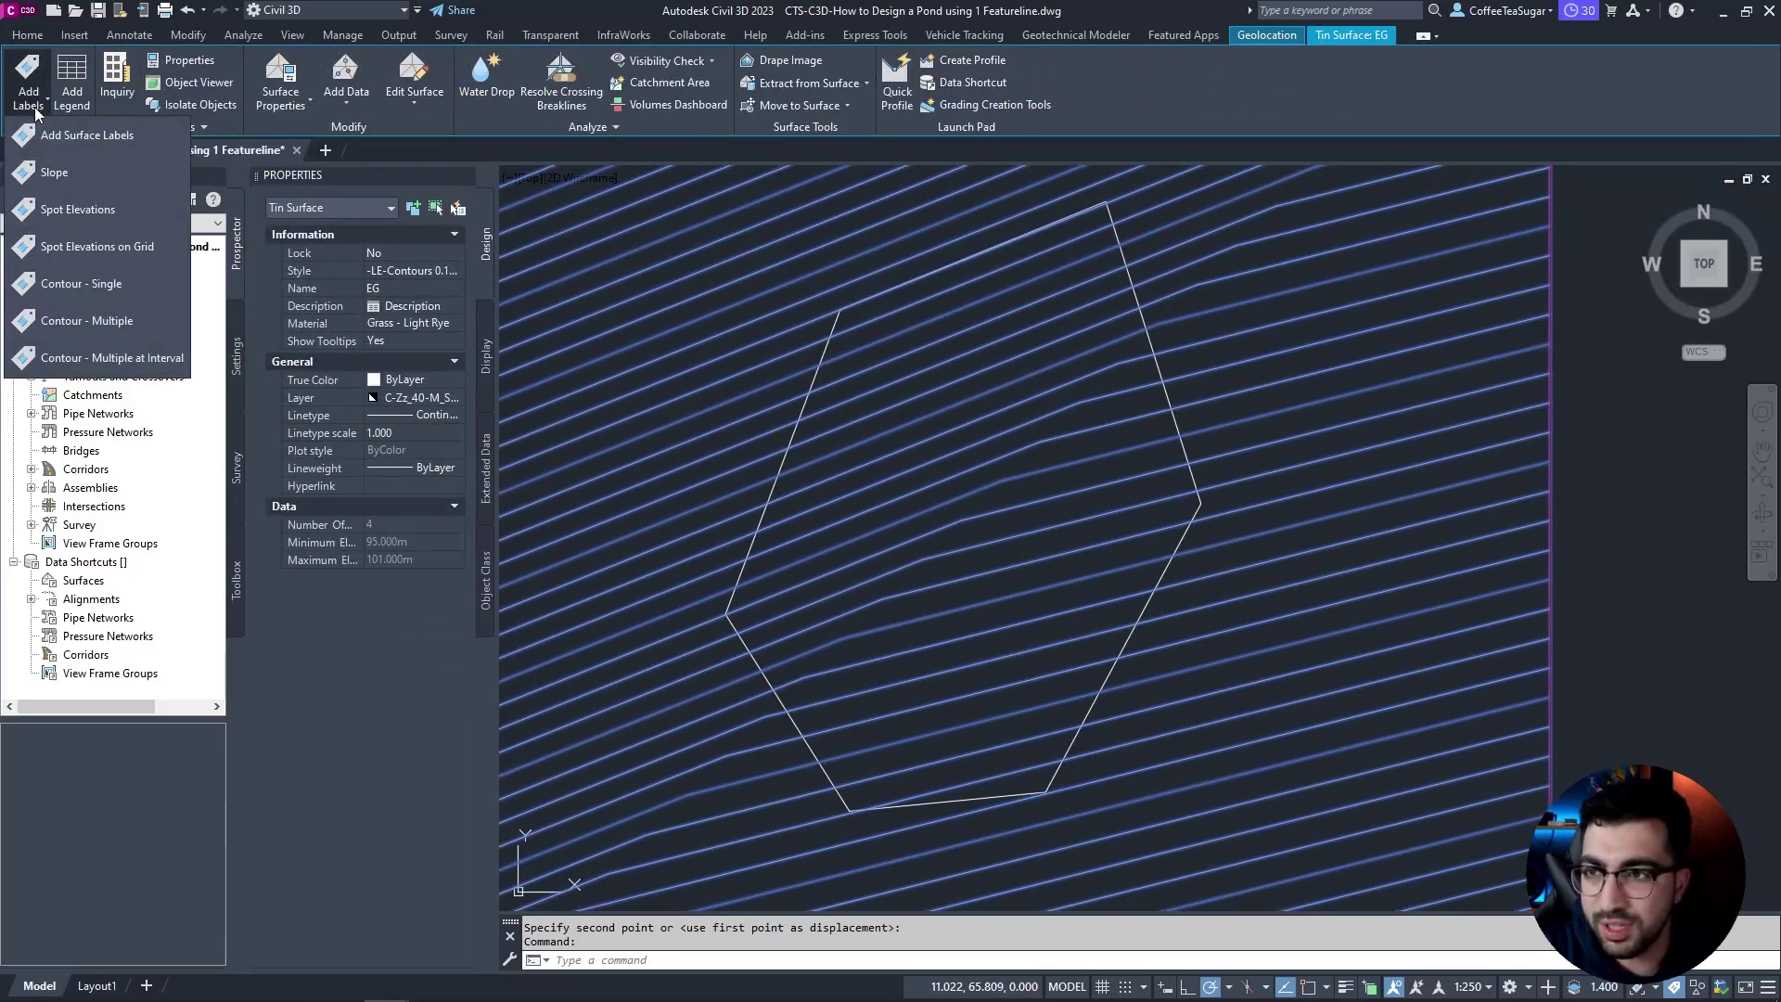
{"action": "left_click", "coordinate": [74, 321]}
{"action": "left_click", "coordinate": [927, 807]}
{"action": "left_click", "coordinate": [929, 260]}
{"action": "key", "text": "Escape"}
Step: Examine the labelled contour elevations of the existing ground across the pond outline
{"action": "scroll", "coordinate": [978, 524], "scroll_direction": "up", "scroll_amount": 4}
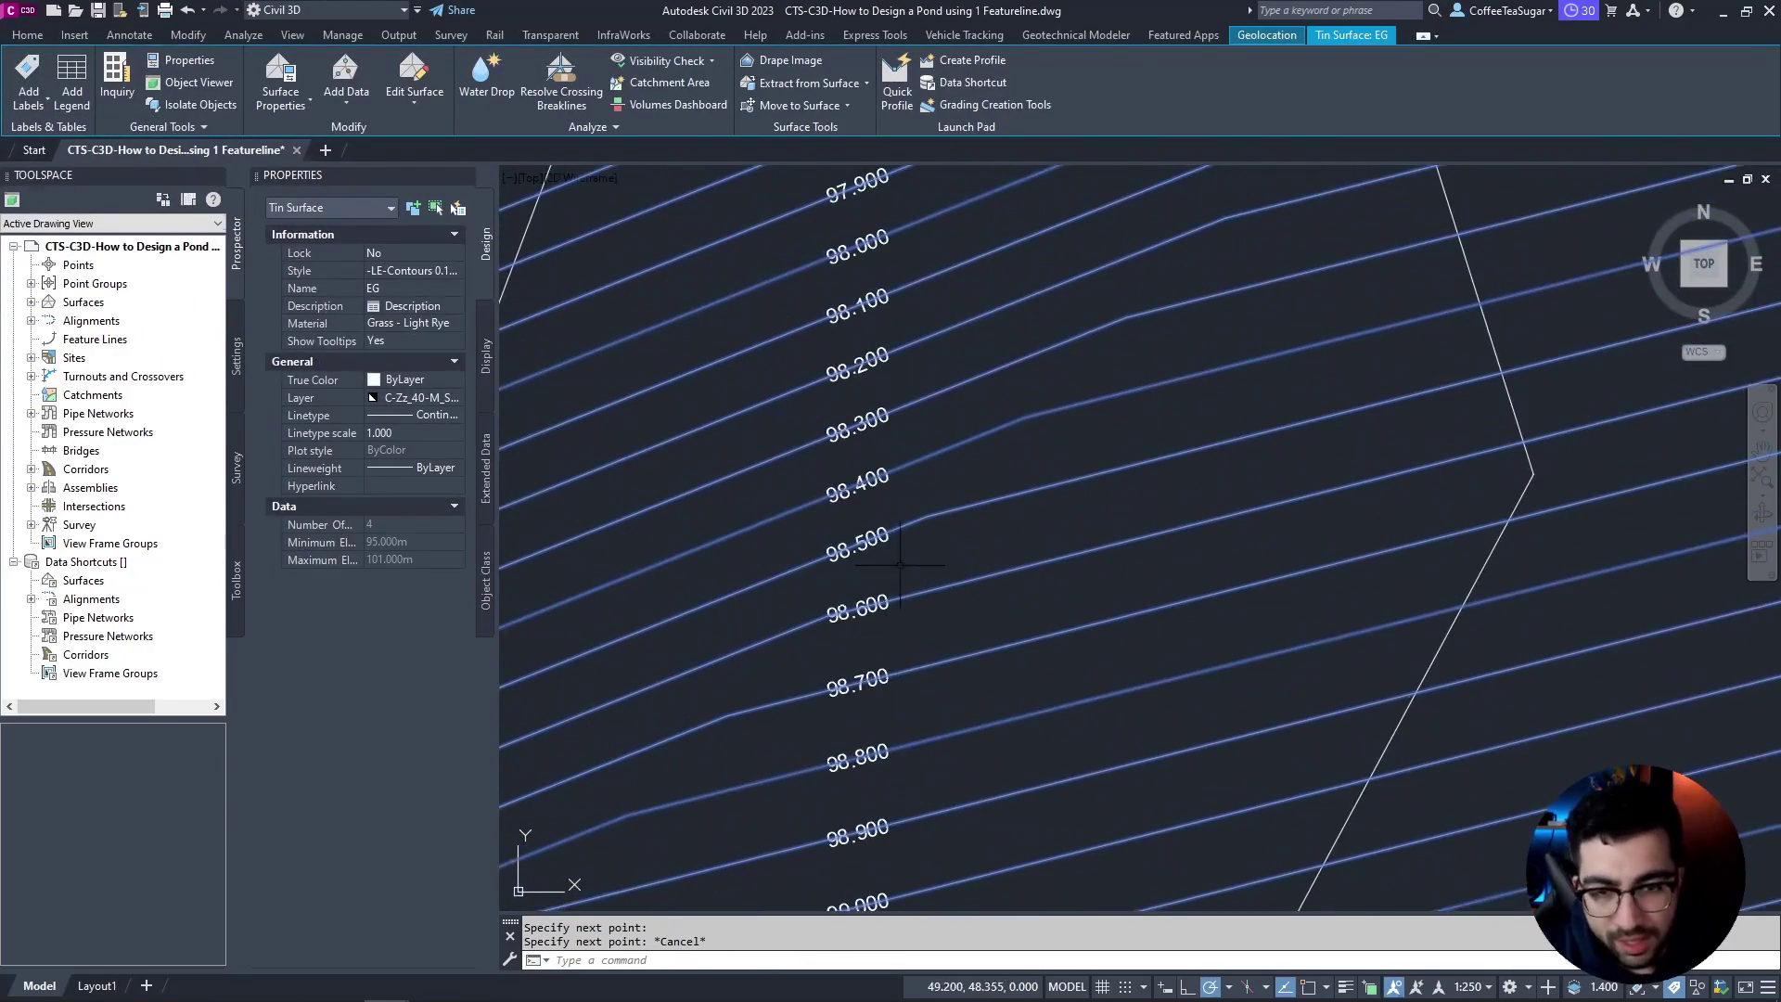
{"action": "key", "text": "Escape"}
{"action": "scroll", "coordinate": [928, 600], "scroll_direction": "down", "scroll_amount": 2}
{"action": "middle_click_drag", "start_coordinate": [911, 668], "coordinate": [888, 539]}
{"action": "middle_click_drag", "start_coordinate": [913, 468], "coordinate": [870, 742]}
{"action": "scroll", "coordinate": [823, 329], "scroll_direction": "up", "scroll_amount": 1}
{"action": "scroll", "coordinate": [823, 330], "scroll_direction": "down", "scroll_amount": 1}
{"action": "middle_click_drag", "start_coordinate": [832, 407], "coordinate": [831, 270]}
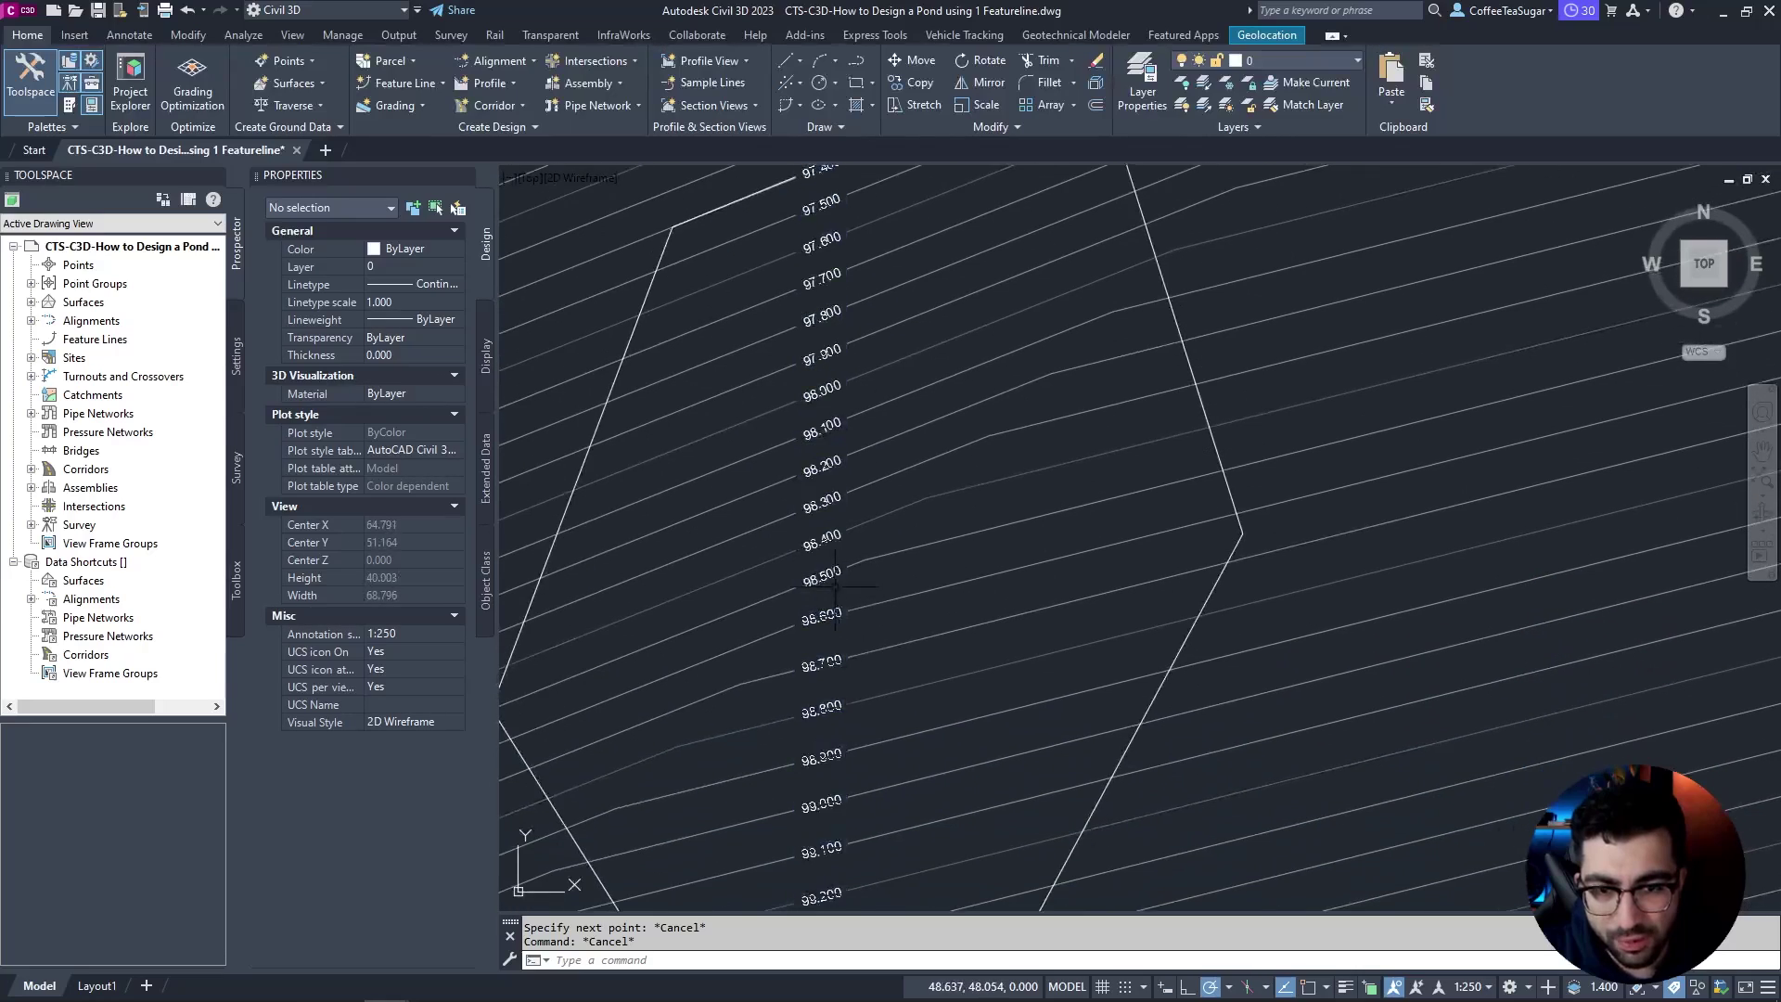
{"action": "mouse_move", "coordinate": [831, 554]}
{"action": "middle_mouse_down"}
{"action": "mouse_move", "coordinate": [850, 390]}
{"action": "mouse_move", "coordinate": [848, 503]}
{"action": "middle_mouse_up"}
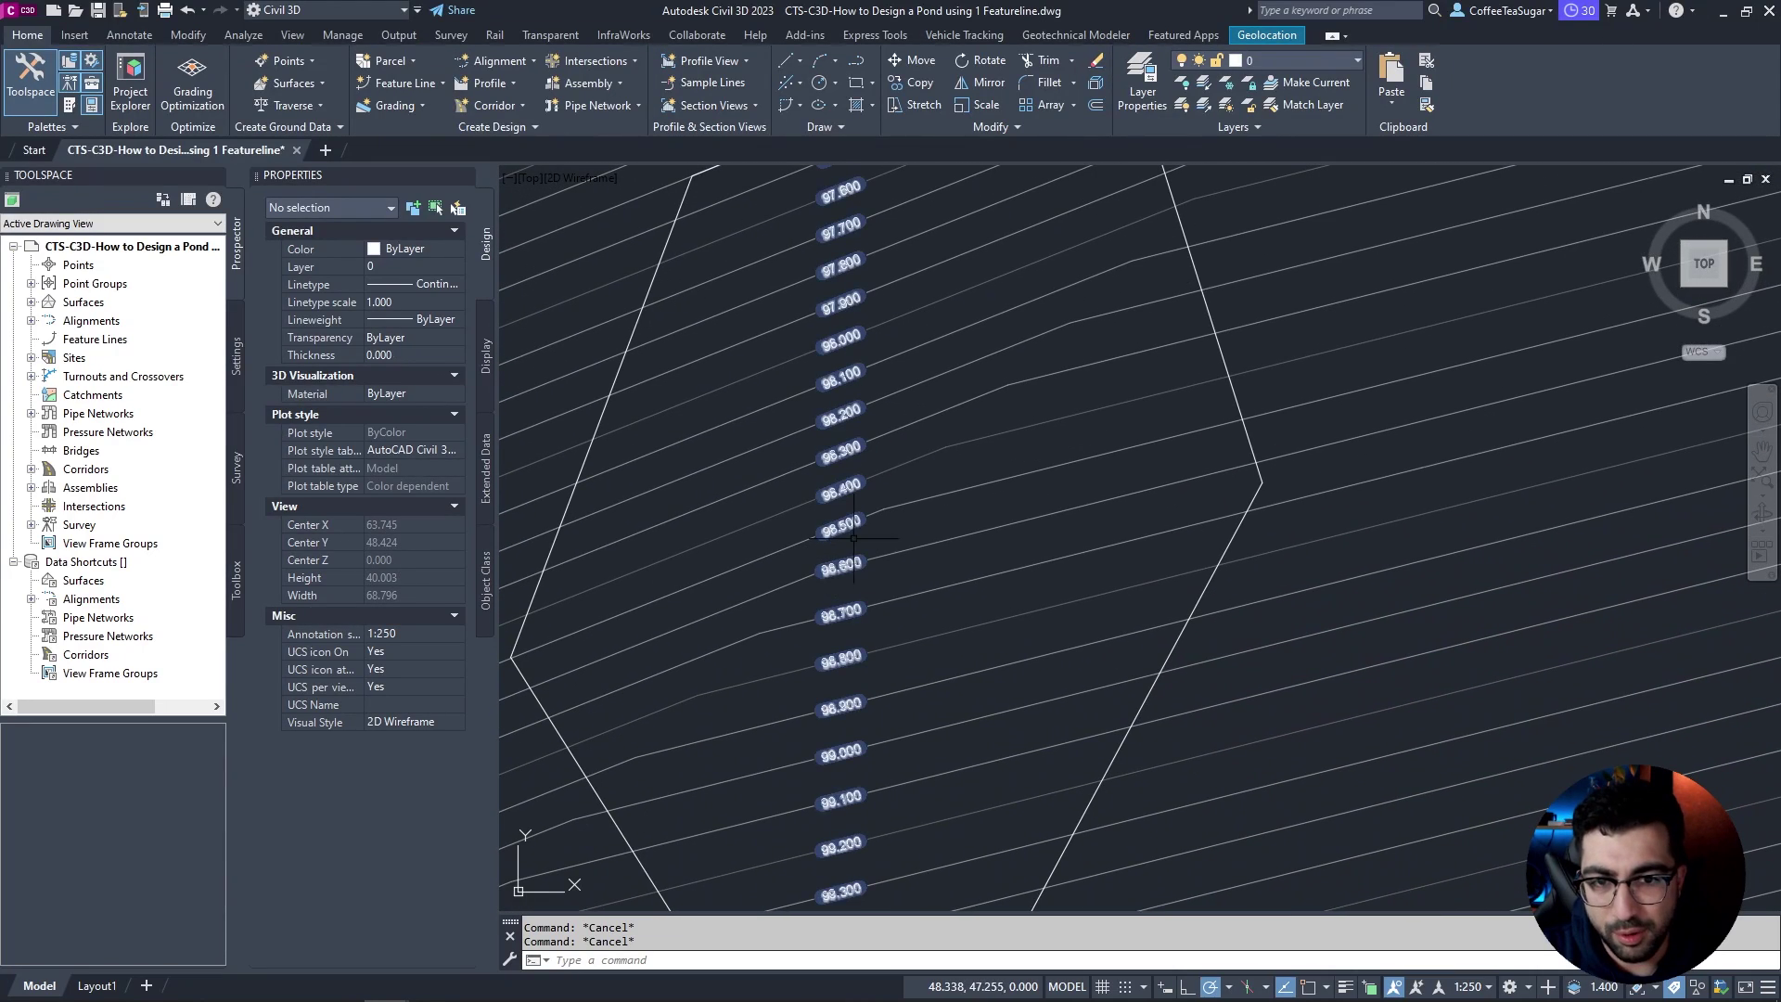
Step: Delete the row of contour labels crossing the pond outline
{"action": "left_click", "coordinate": [841, 506]}
{"action": "key", "text": "Delete"}
{"action": "scroll", "coordinate": [752, 536], "scroll_direction": "down", "scroll_amount": 4}
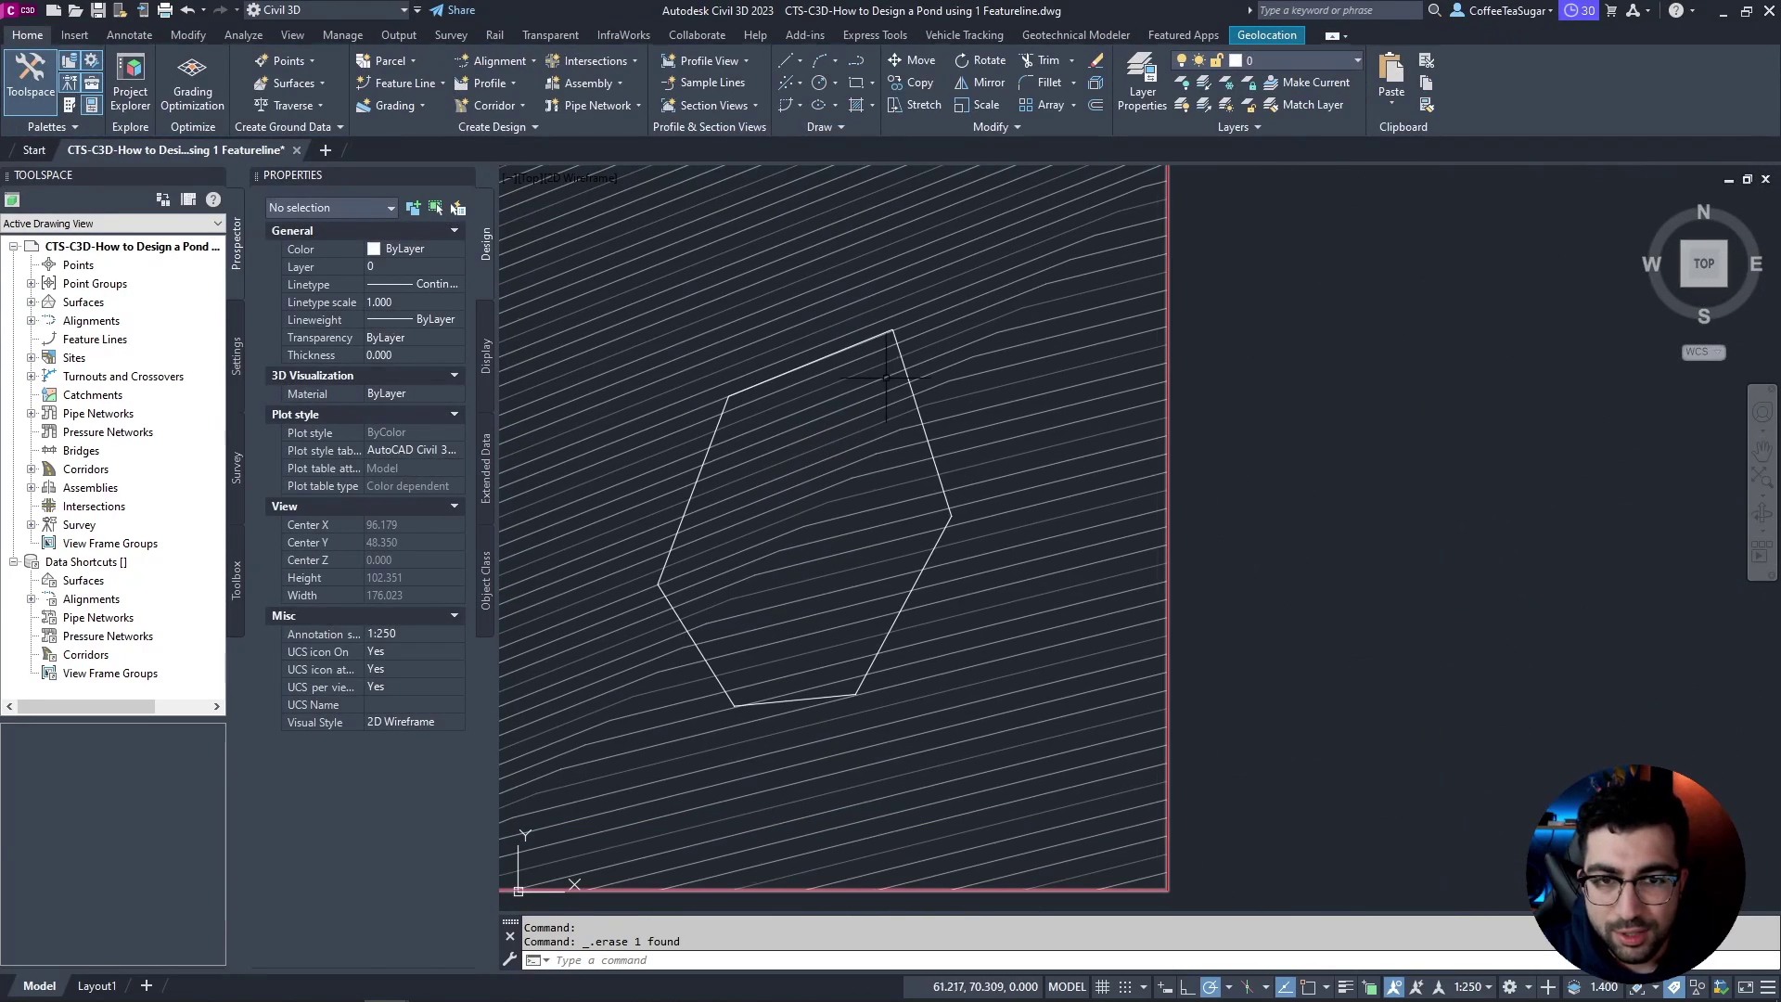
Step: Stretch the pond outline's northernmost vertex slightly to the north-west
{"action": "left_click", "coordinate": [892, 329]}
{"action": "left_click", "coordinate": [892, 329]}
{"action": "left_click", "coordinate": [865, 304]}
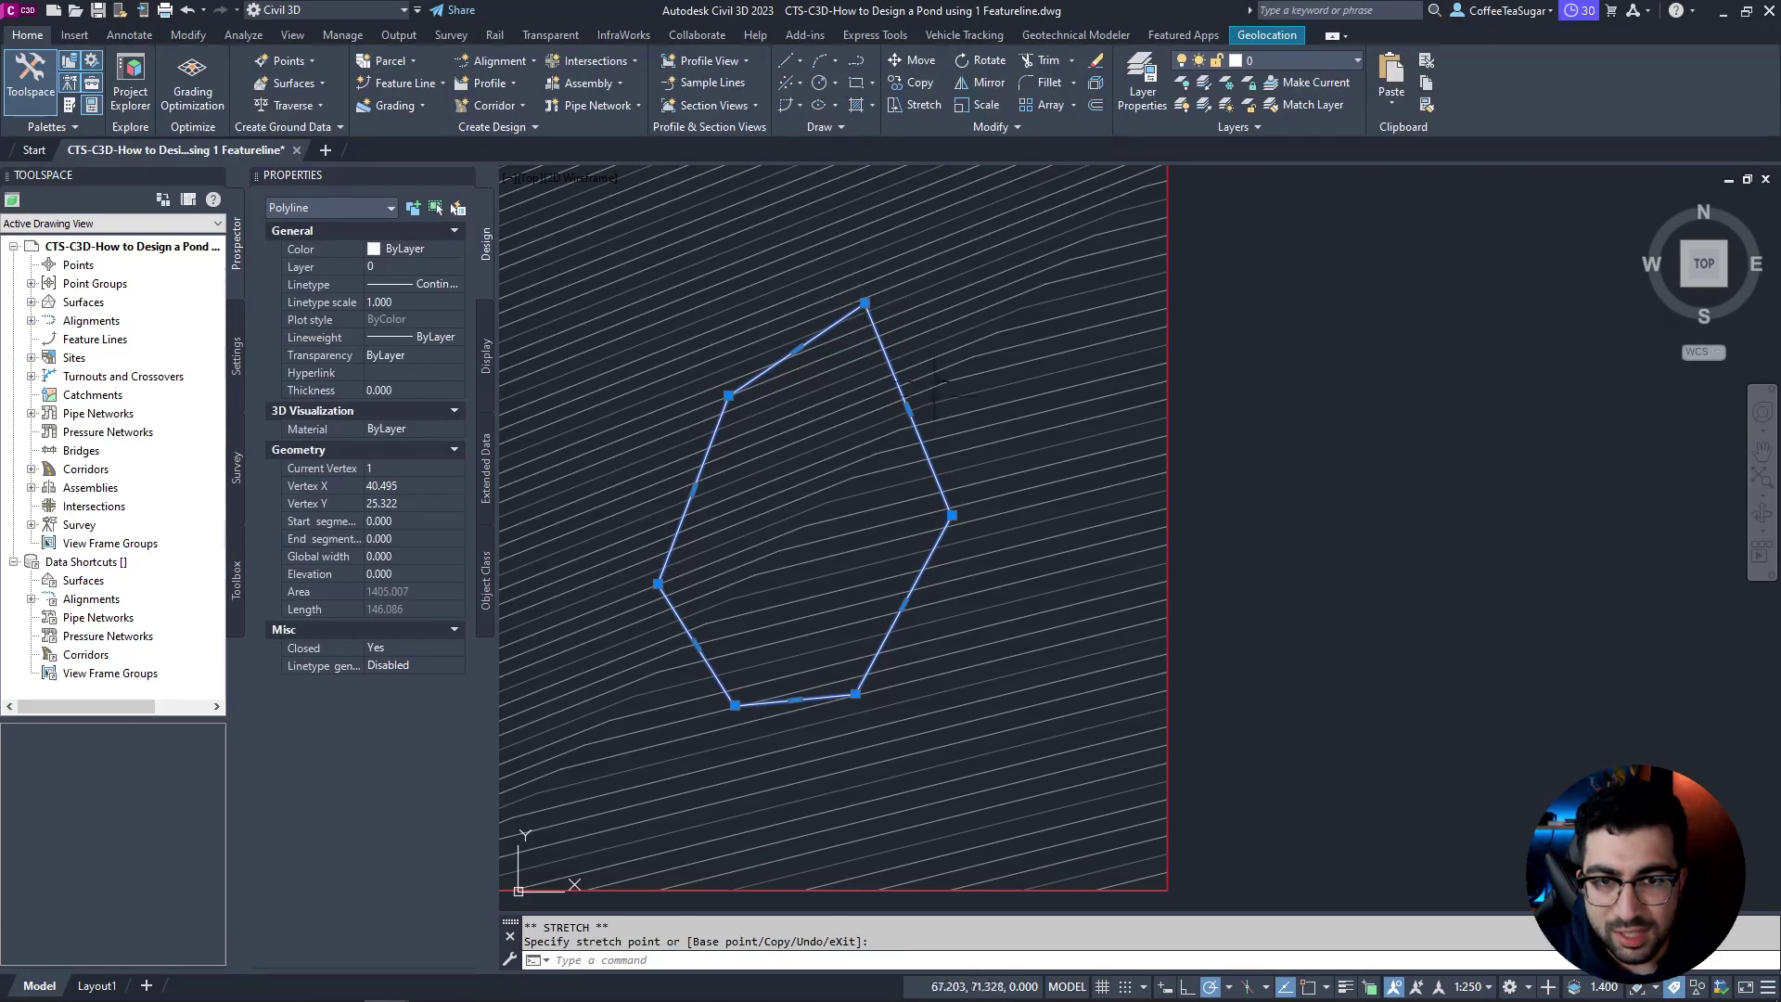
Step: Create a feature line from the pond outline polyline and assign it one fixed elevation rather than surface elevations
{"action": "left_click", "coordinate": [397, 87]}
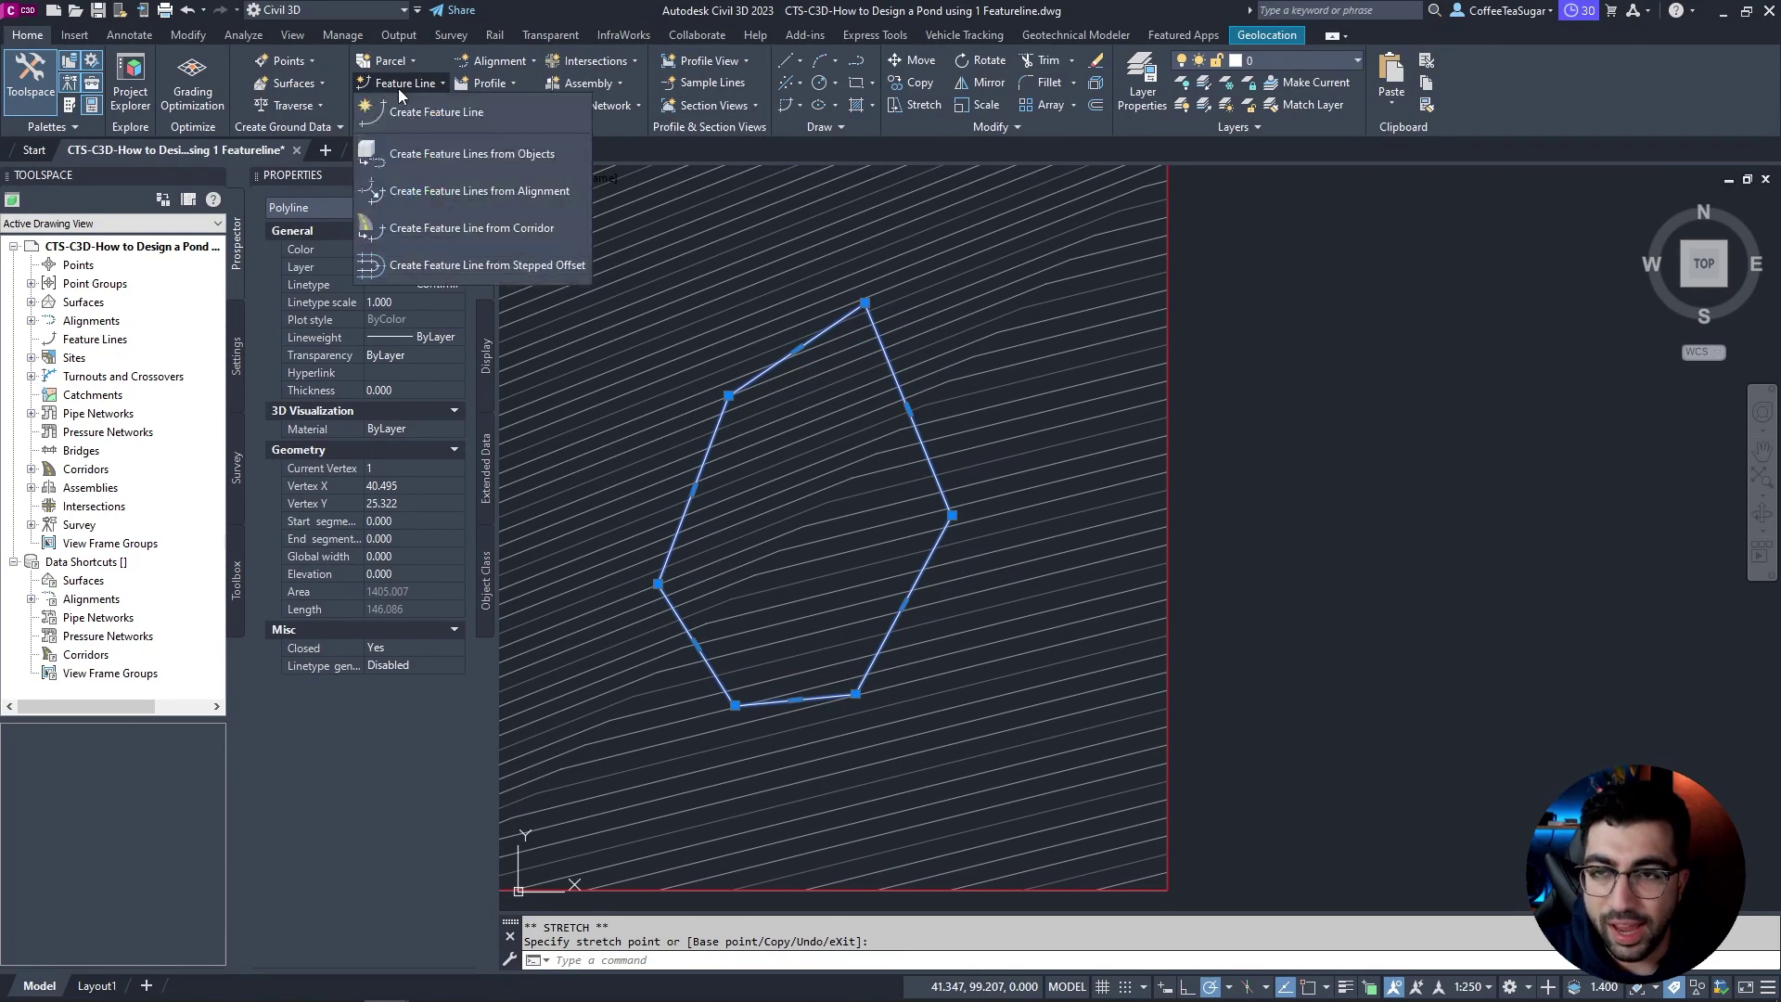
{"action": "left_click", "coordinate": [469, 148]}
{"action": "left_click", "coordinate": [813, 724]}
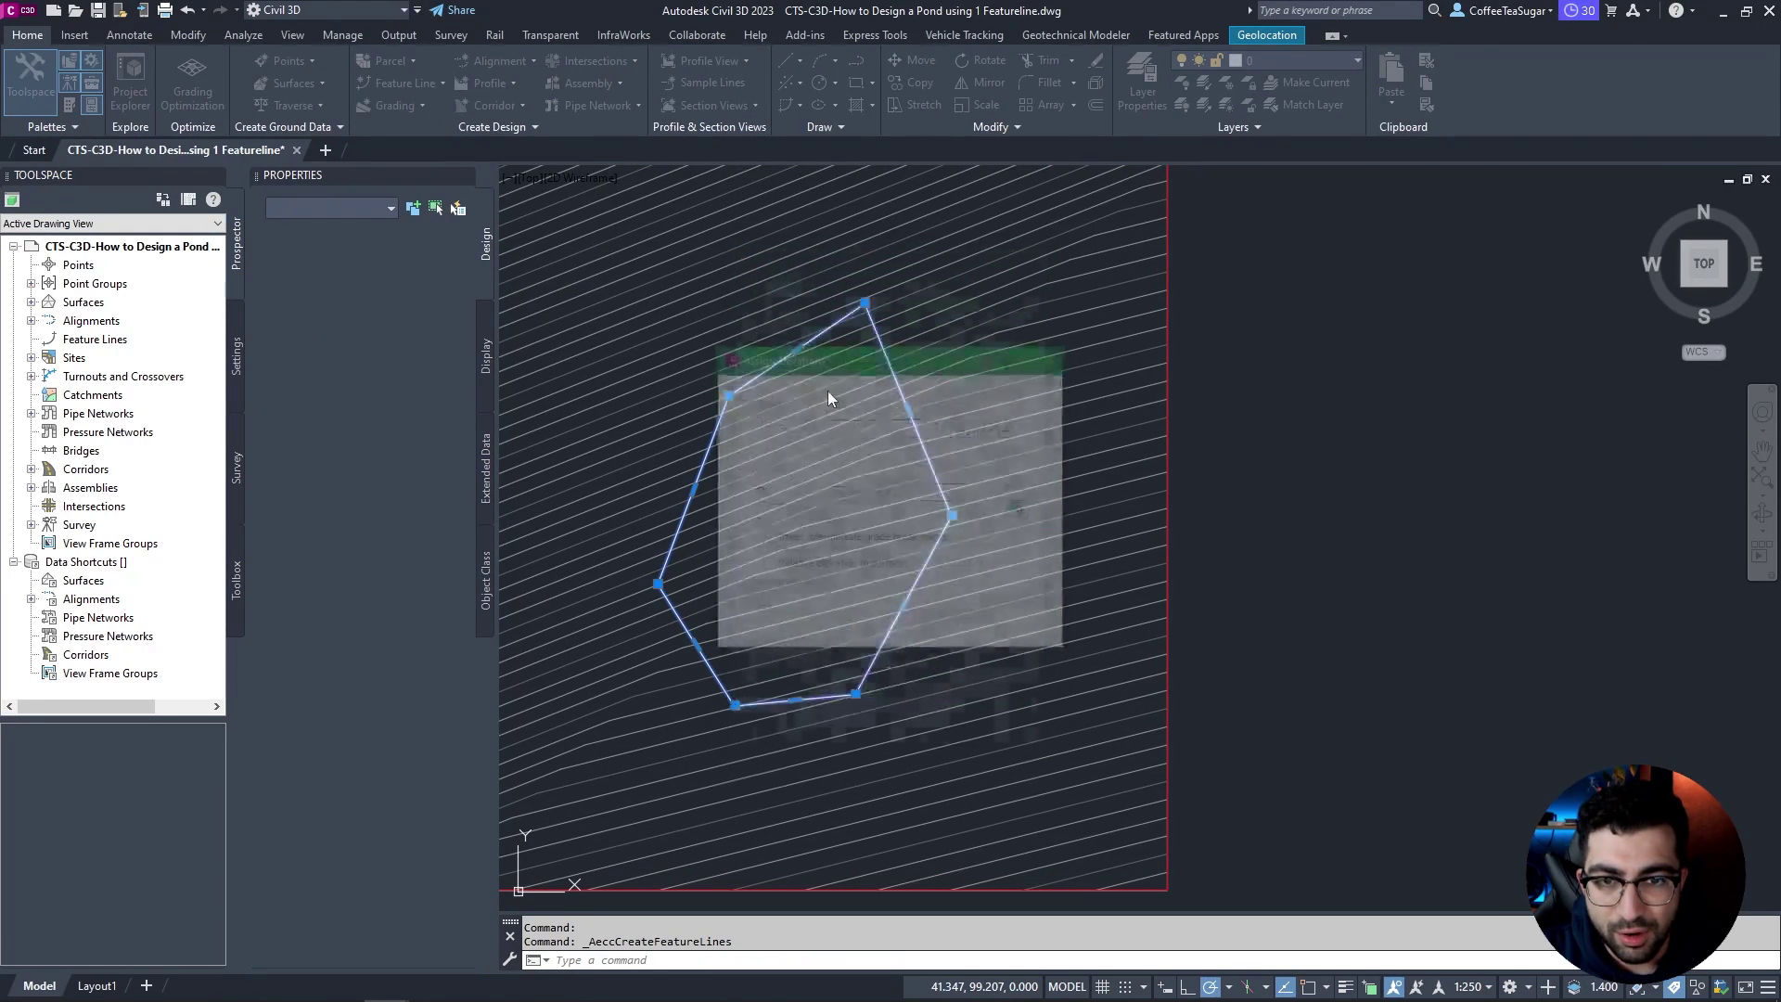
{"action": "double_click", "coordinate": [921, 424]}
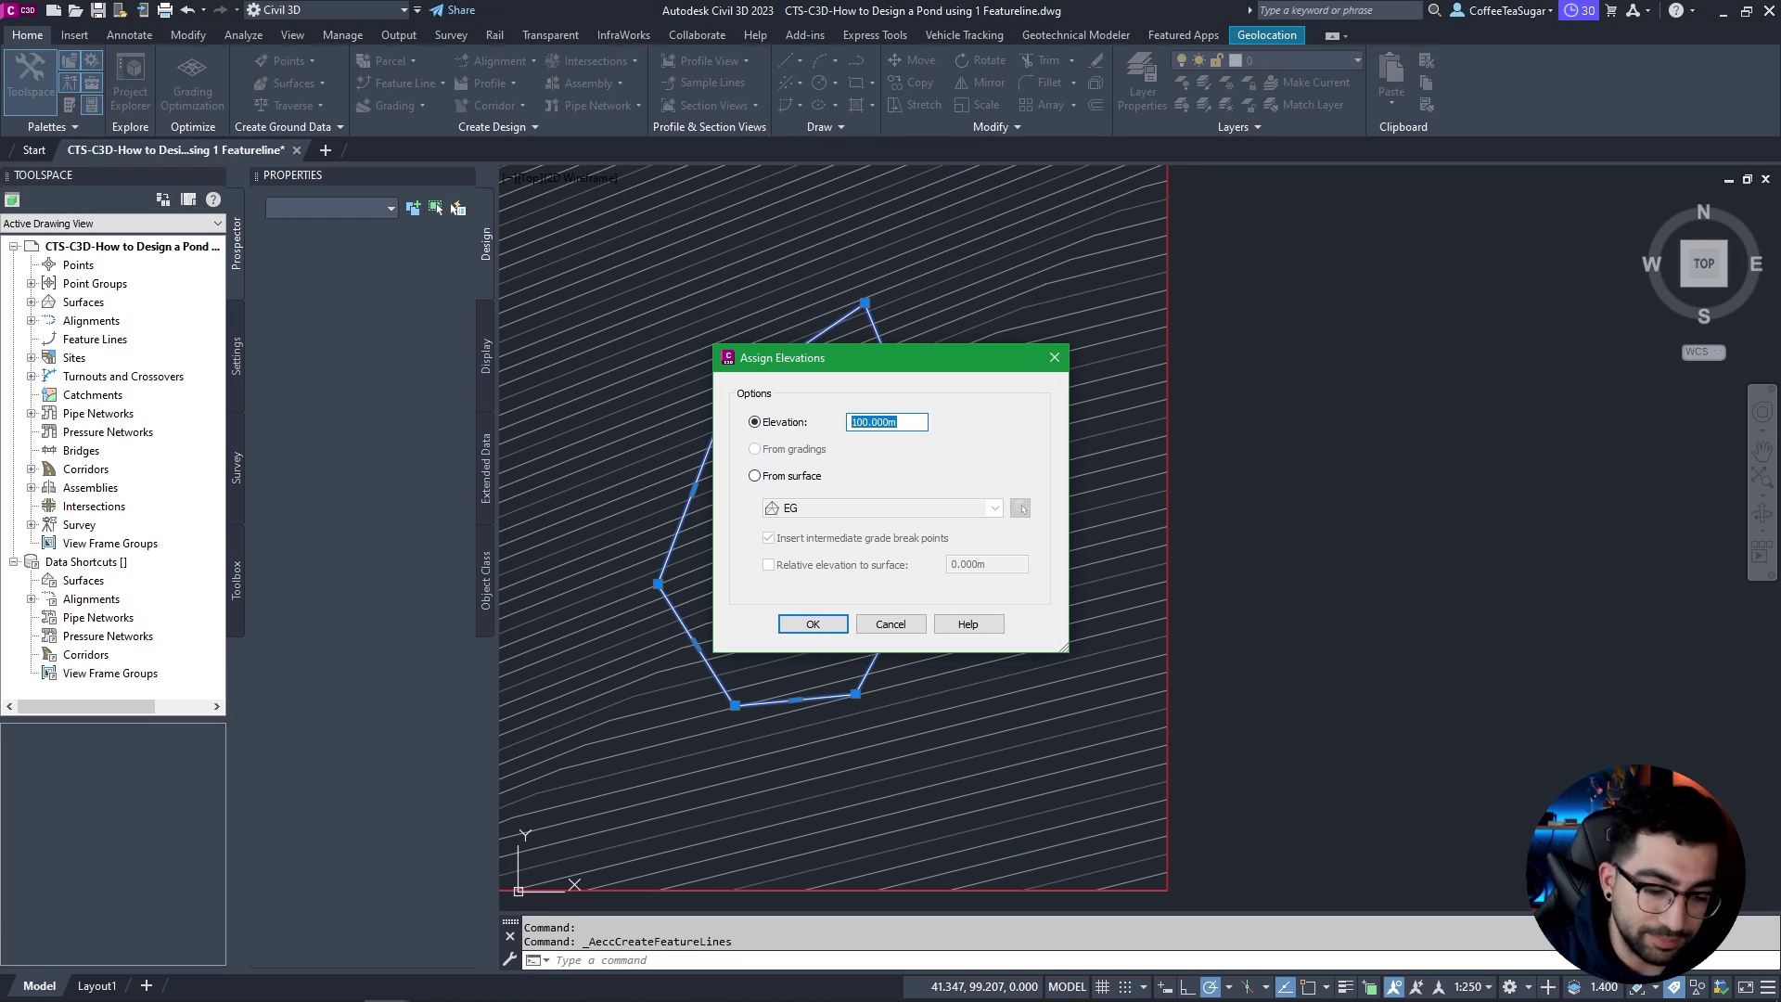
{"action": "key", "text": "Return"}
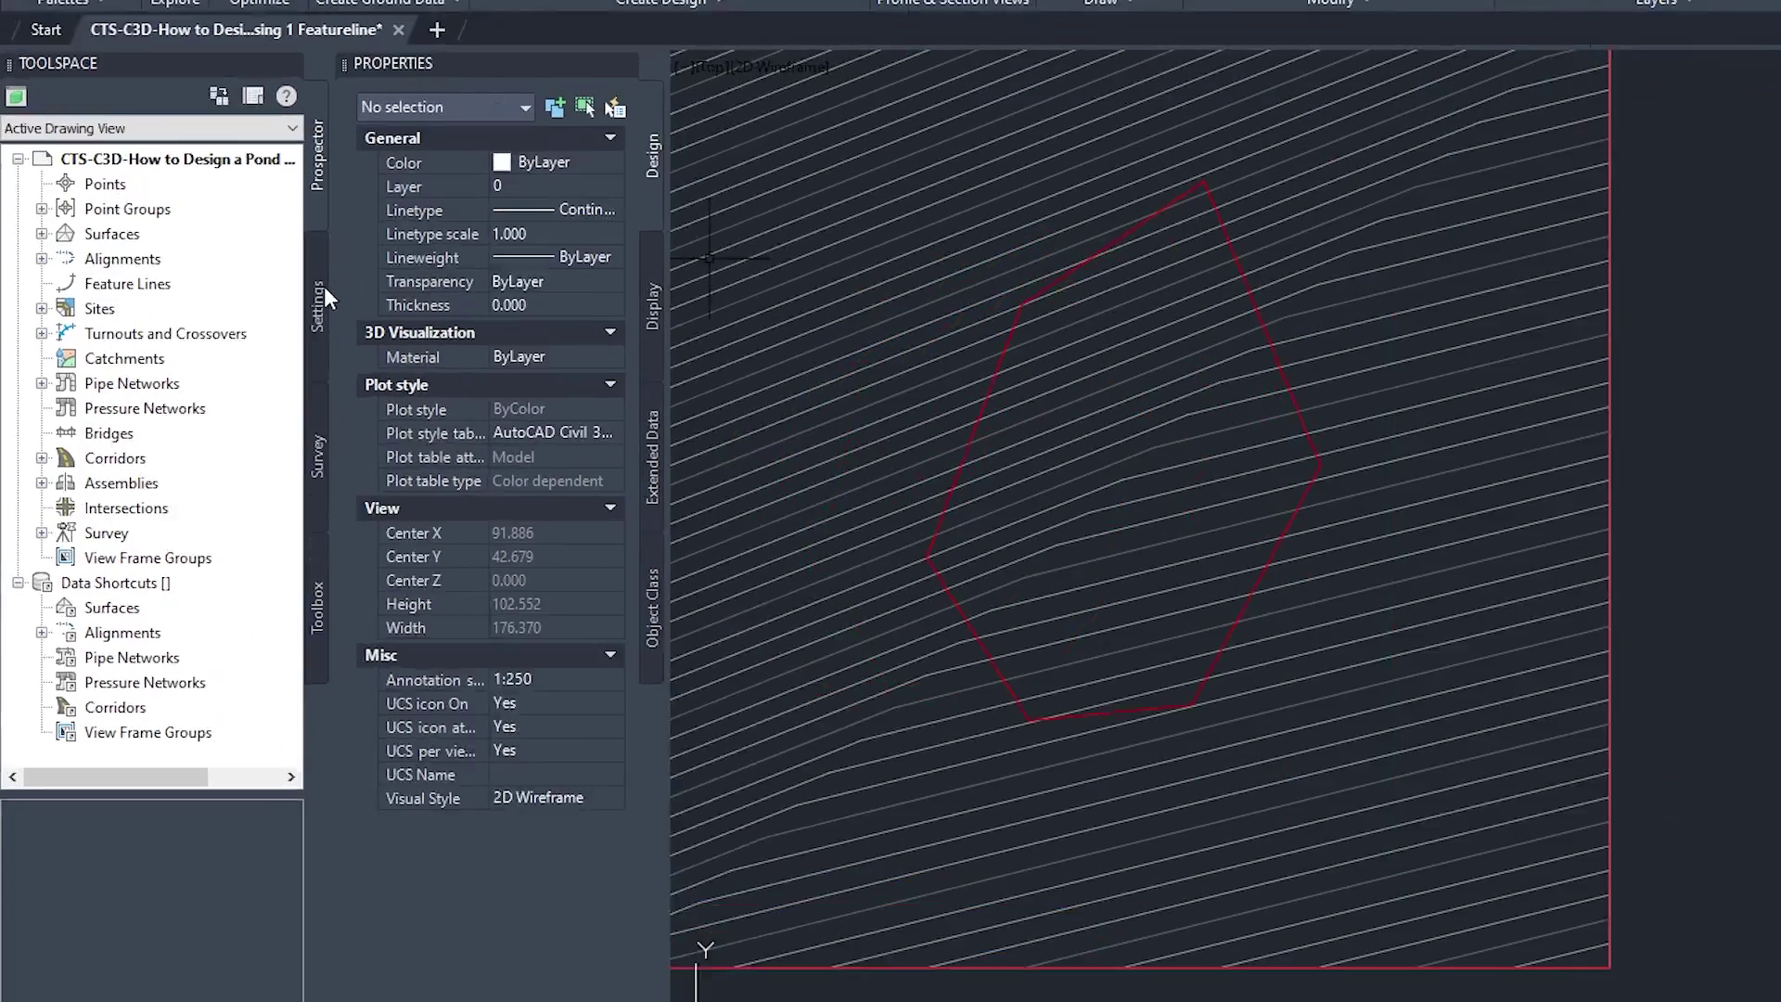
Step: Create a new grading criteria set named Pond in the drawing settings
{"action": "left_click", "coordinate": [319, 288]}
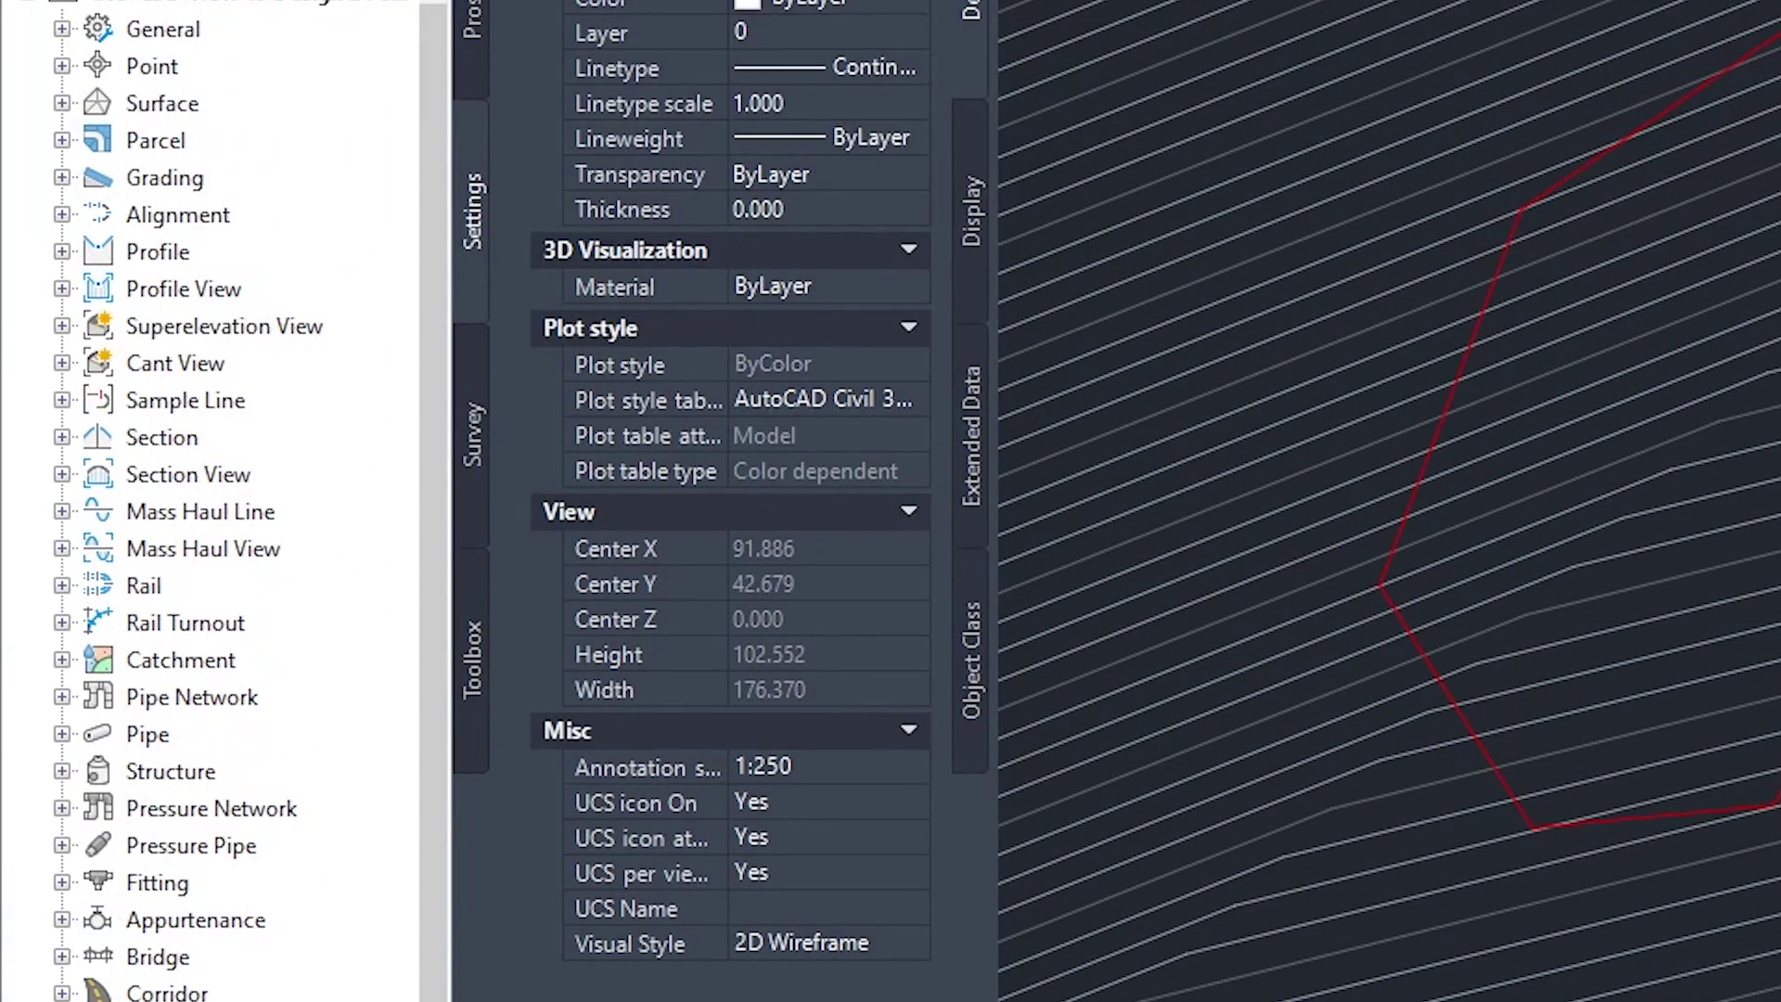
{"action": "left_click", "coordinate": [62, 177]}
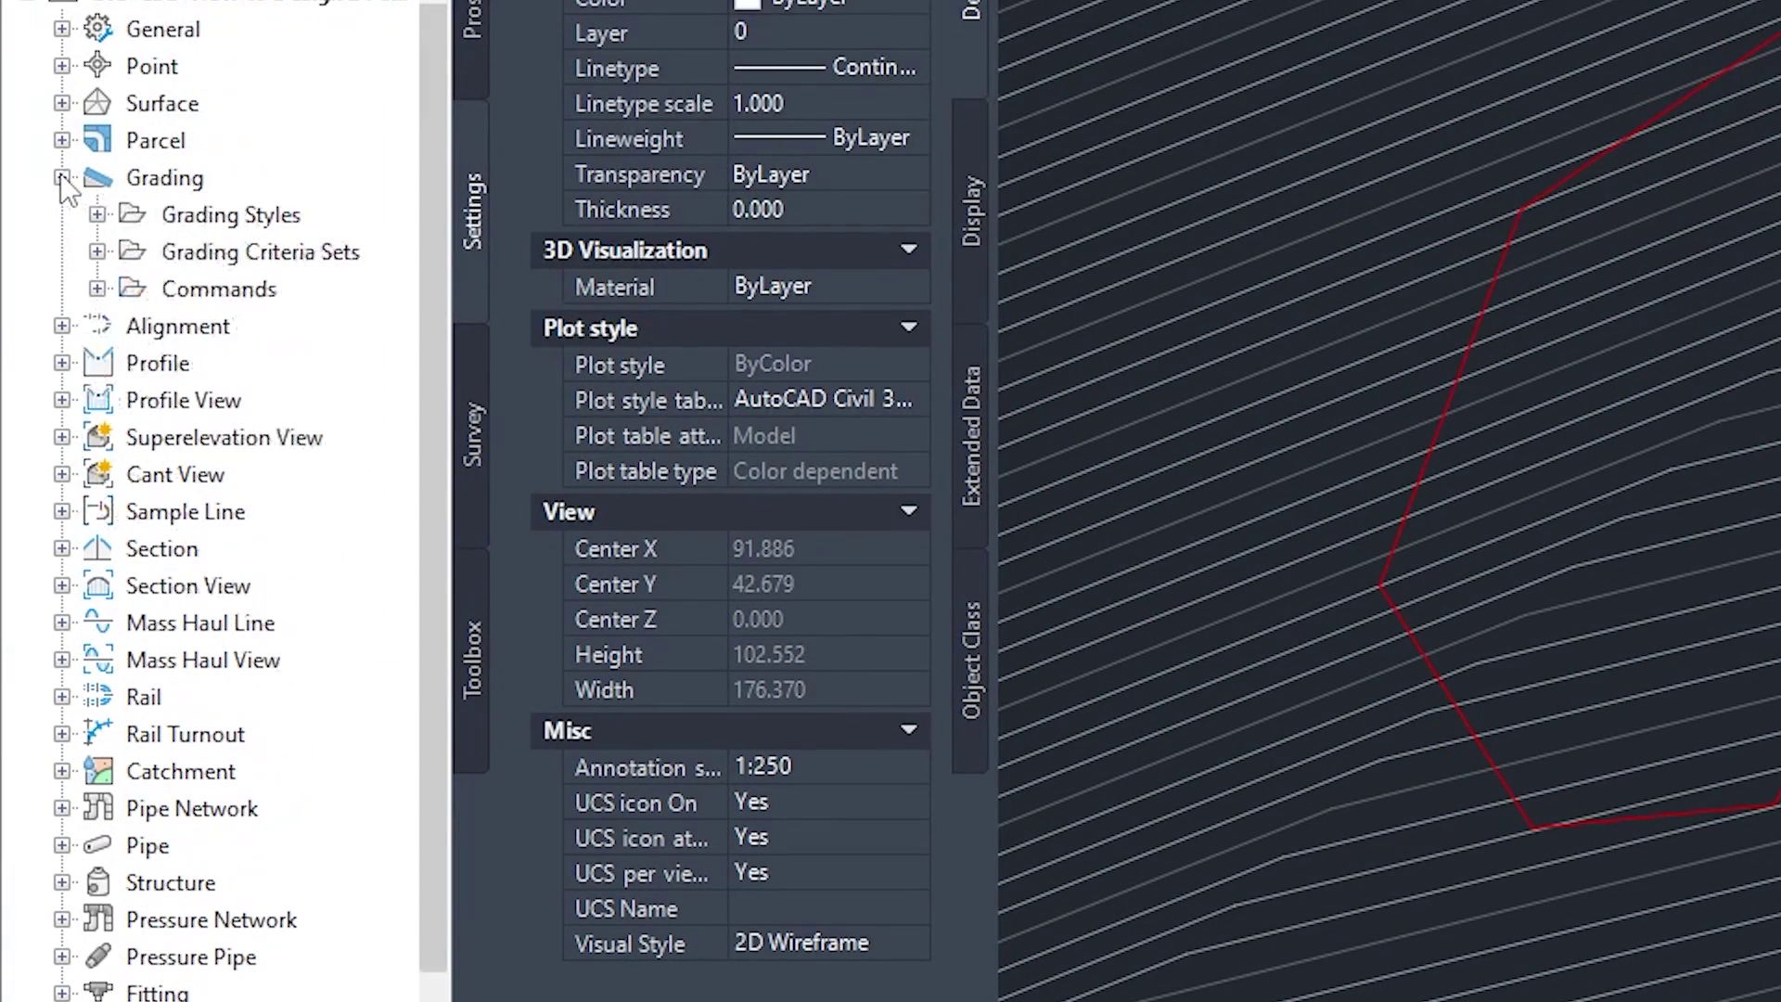
{"action": "left_click", "coordinate": [98, 252]}
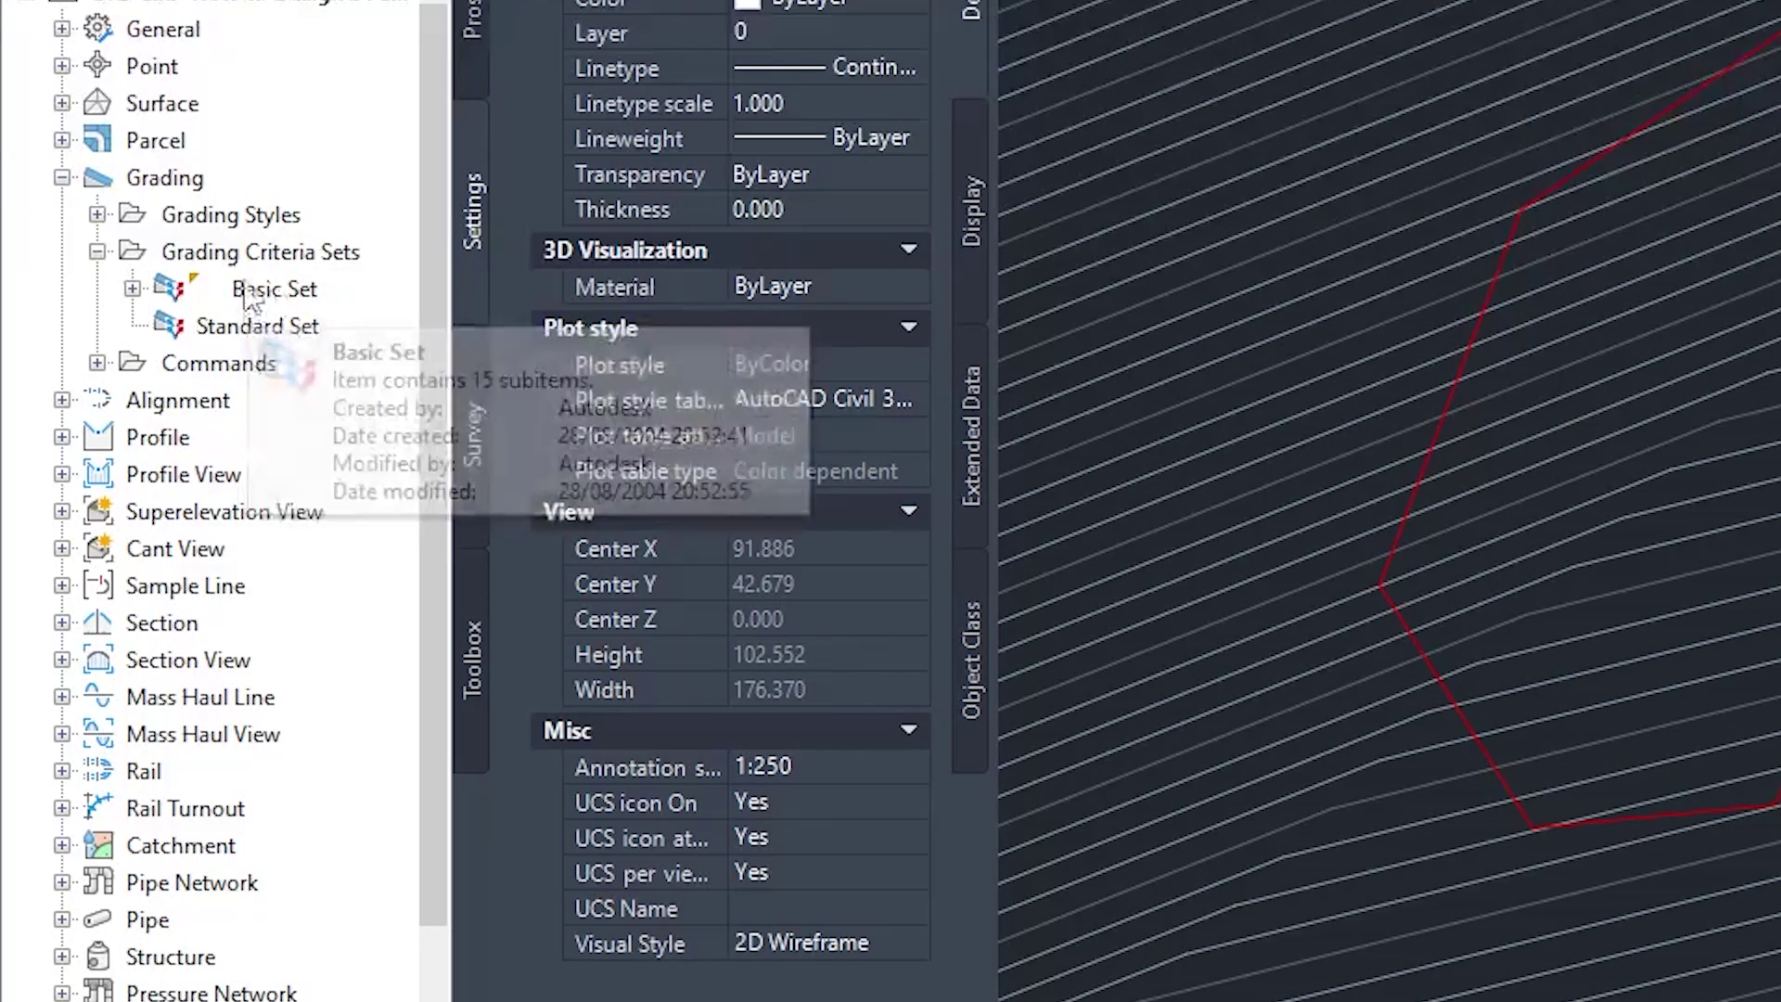
{"action": "right_click", "coordinate": [243, 252]}
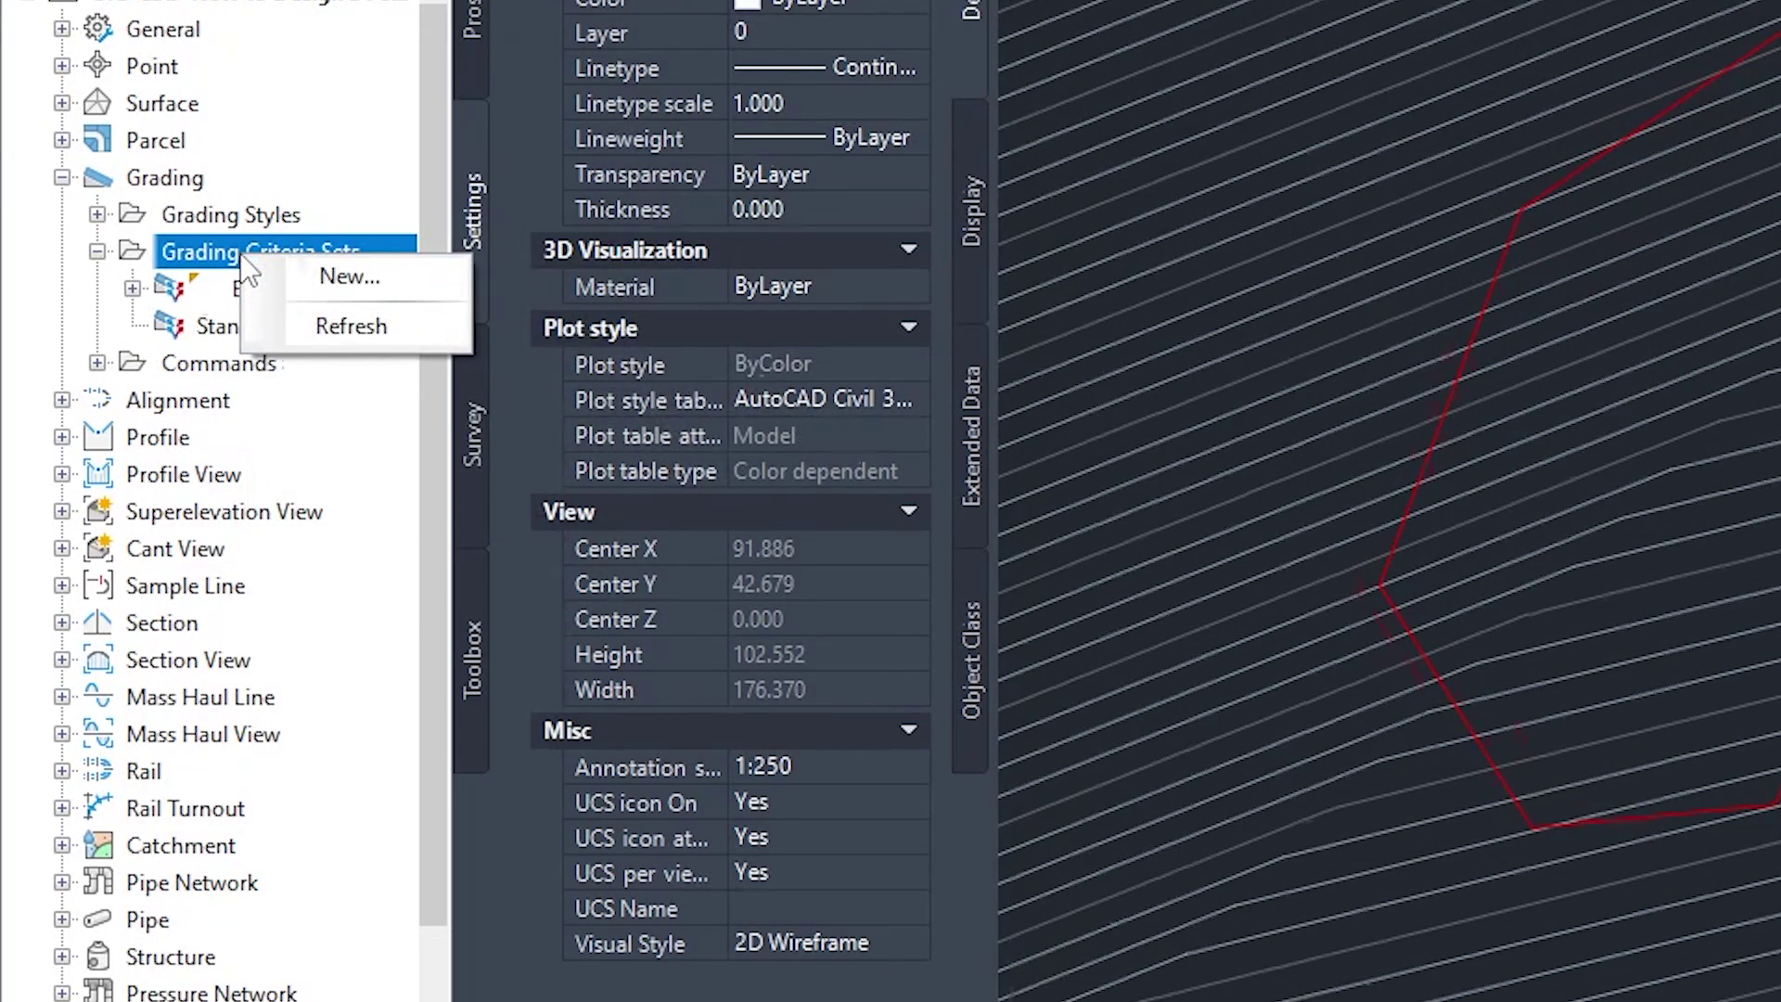
{"action": "left_click", "coordinate": [347, 276]}
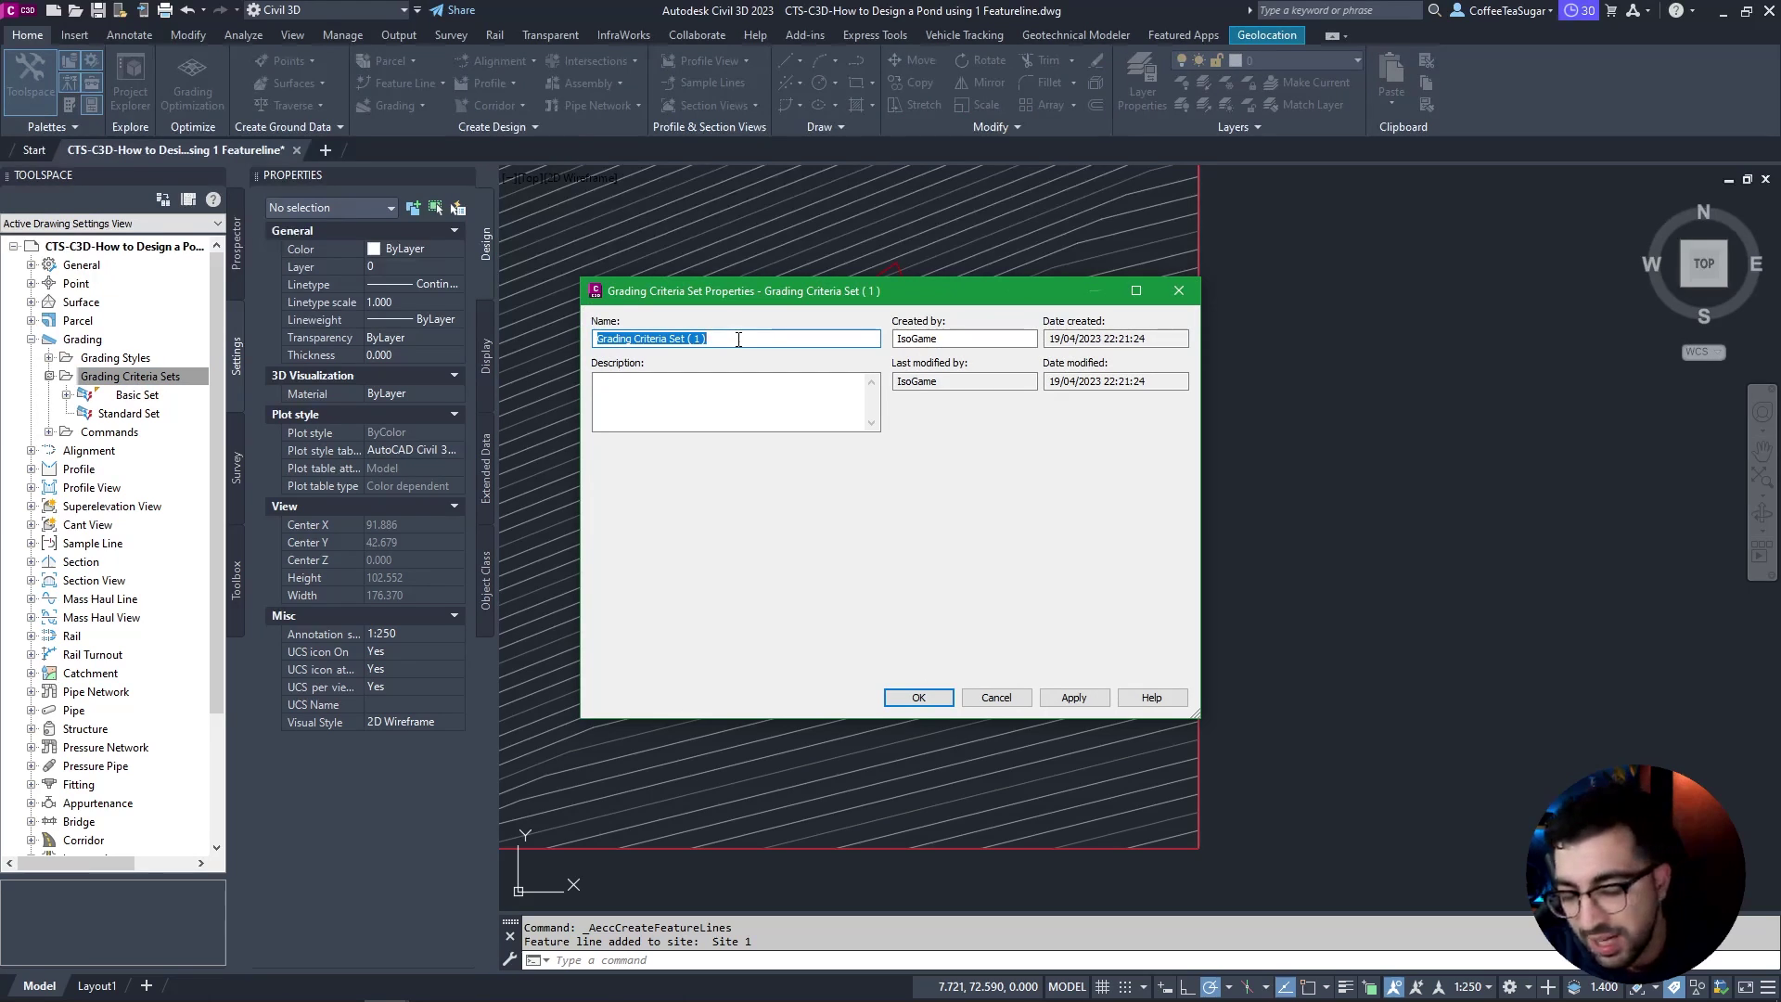
{"action": "type", "text": "Pond"}
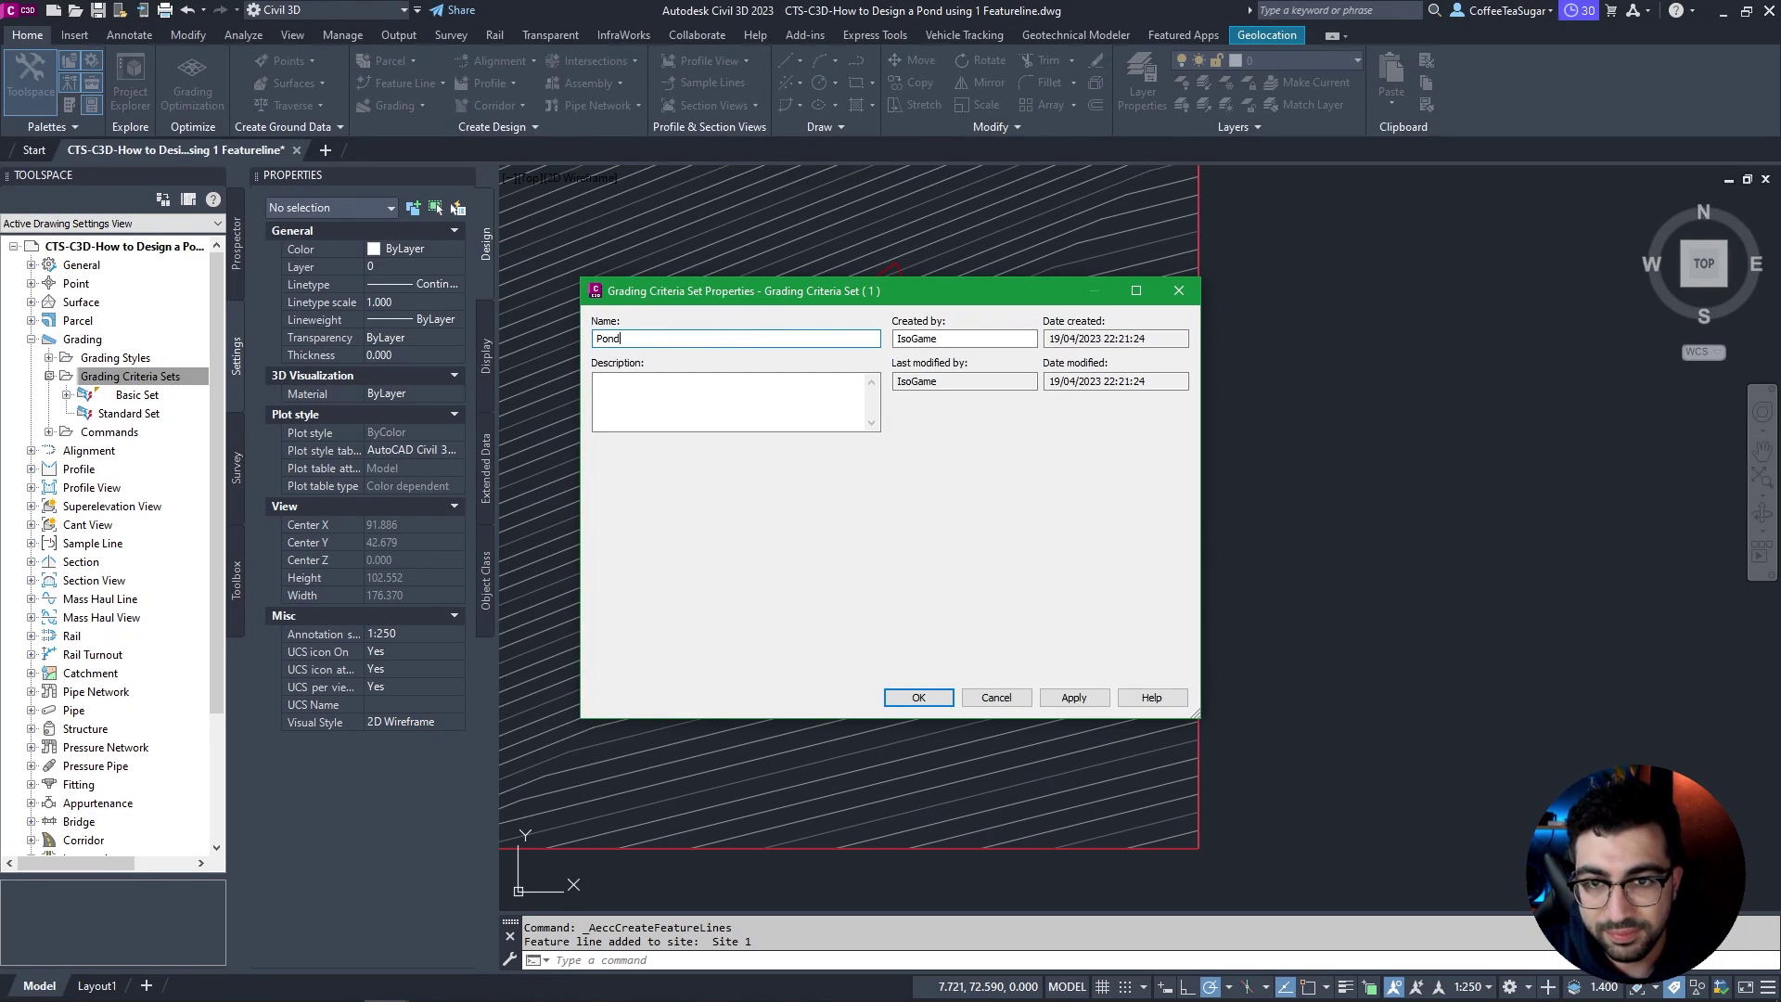
{"action": "key", "text": "Return"}
Step: Add a new grading criteria to the Pond set and name it "Berm 2m @ 1:40"
{"action": "left_click", "coordinate": [110, 414]}
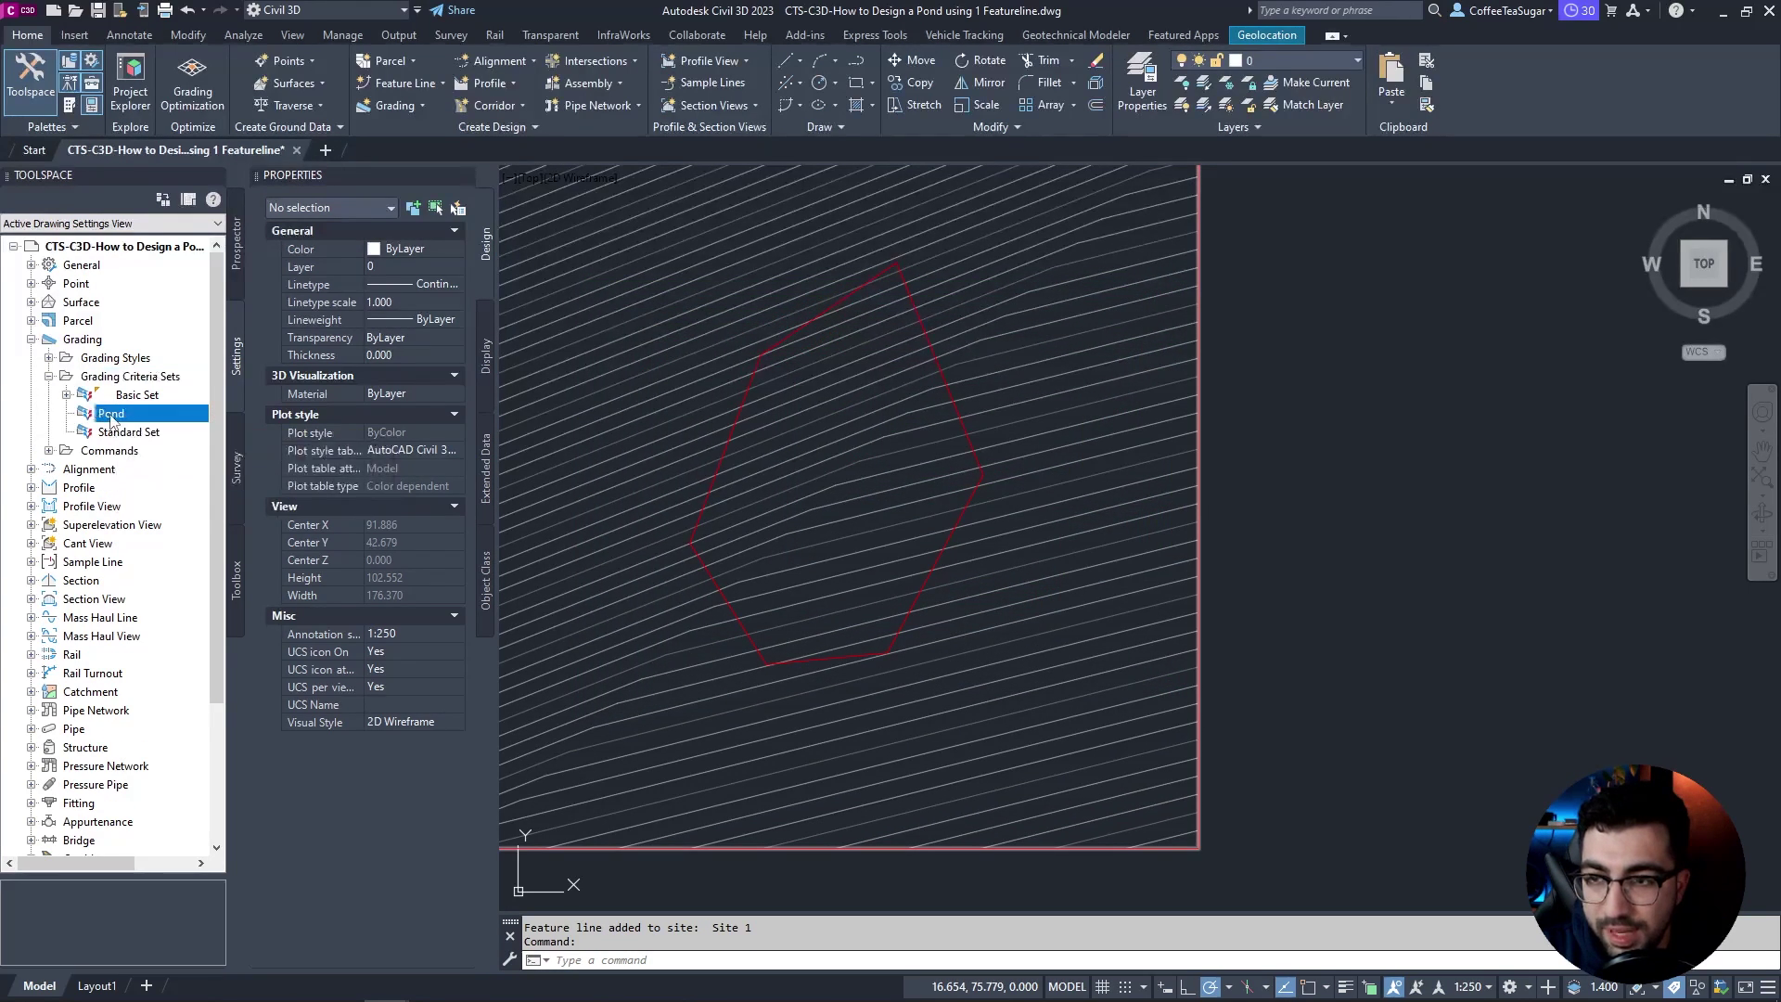
{"action": "right_click", "coordinate": [110, 417]}
{"action": "left_click", "coordinate": [150, 432]}
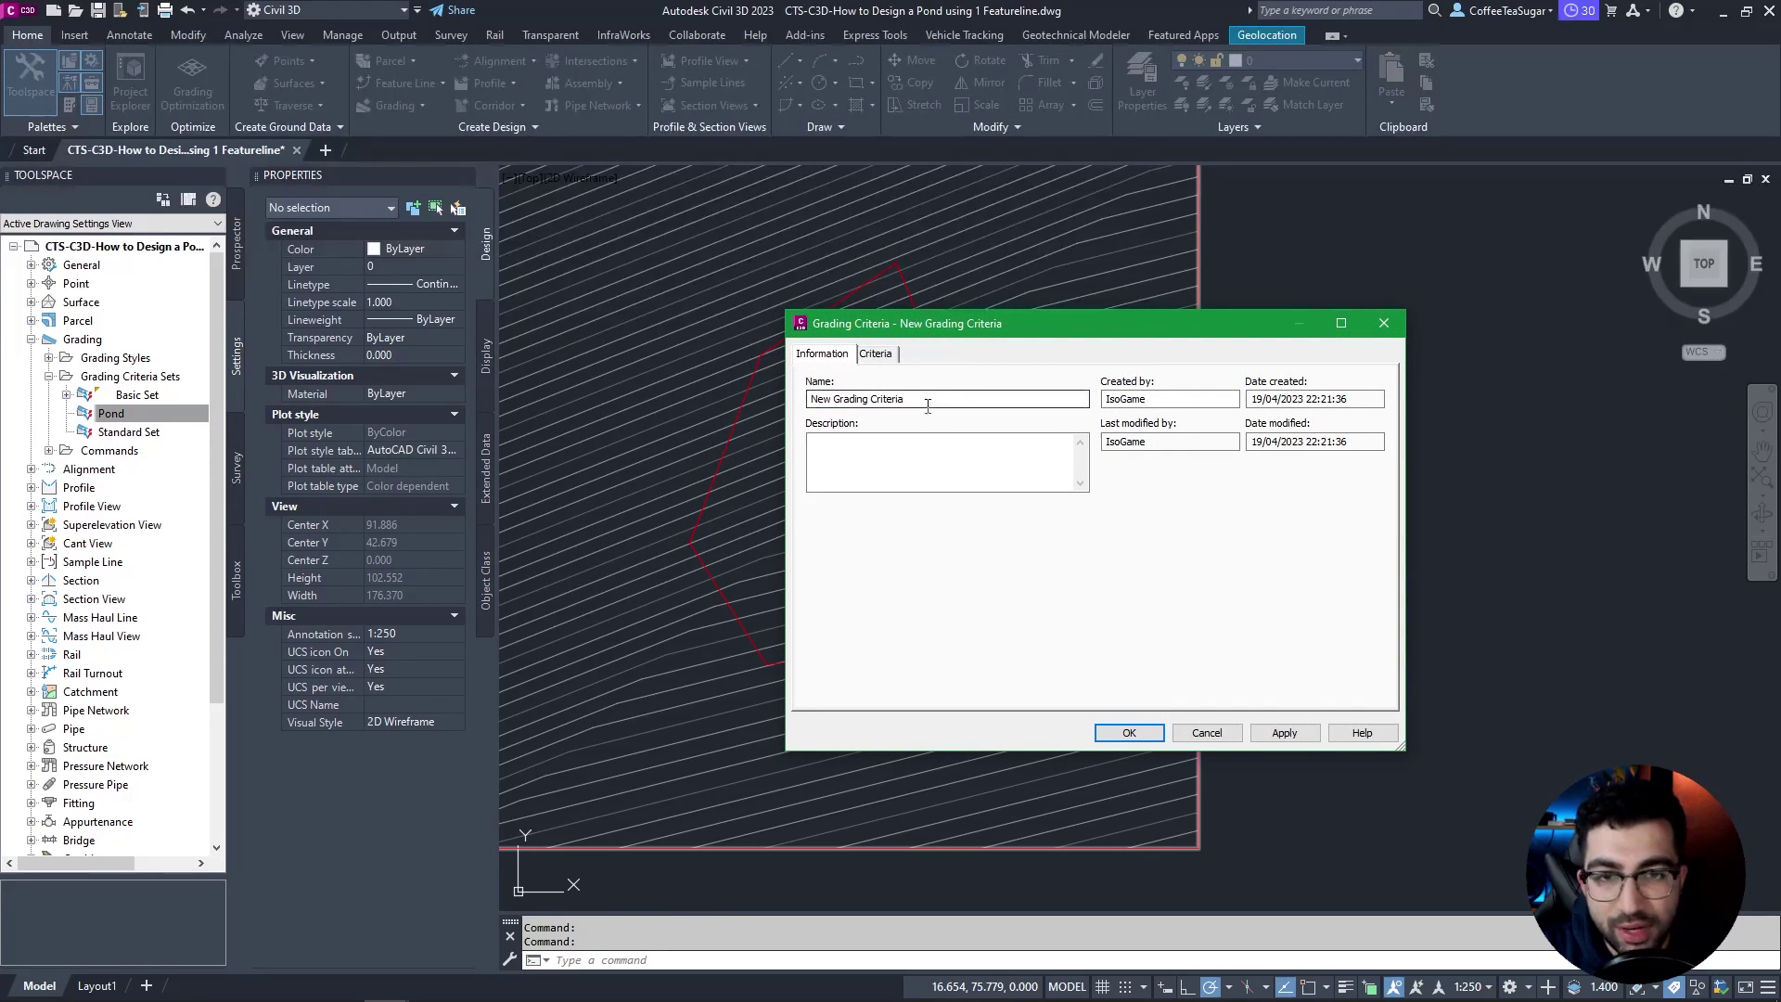
{"action": "left_click_drag", "start_coordinate": [930, 404], "coordinate": [809, 402]}
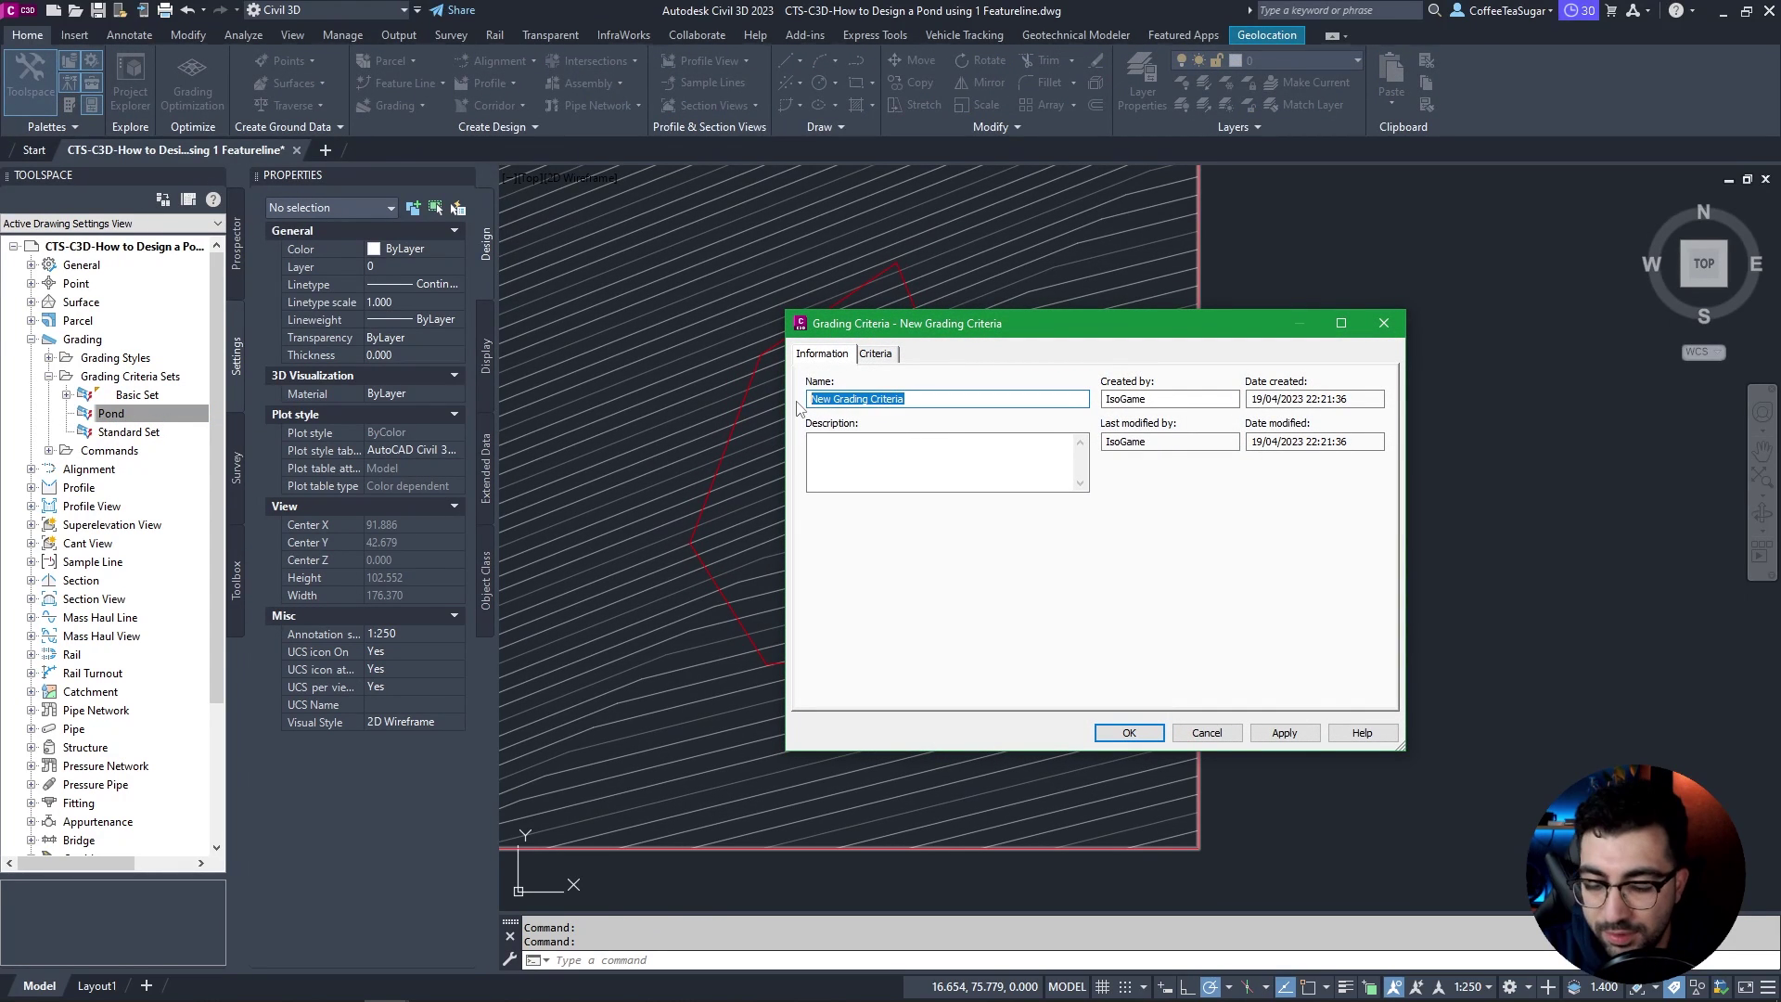
{"action": "type", "text": "Berm 2m @ 1:40"}
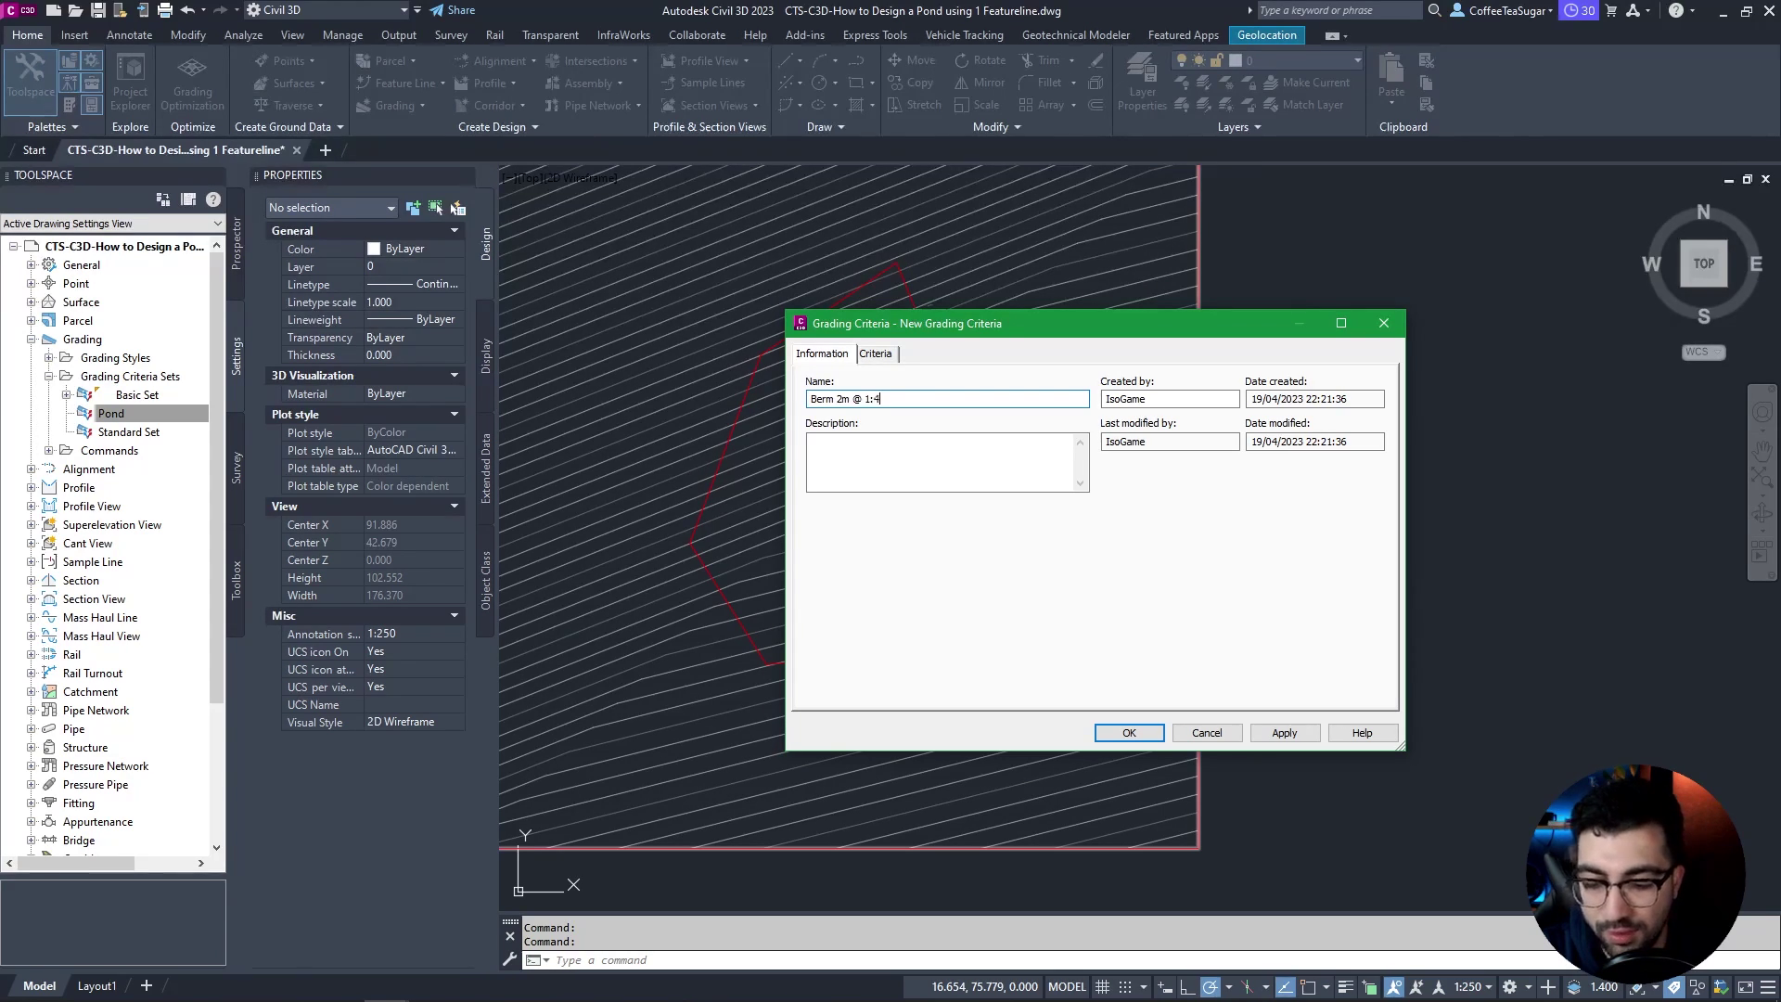
Step: Set the berm criteria's grading distance to 2 m and its slope to 40:1
{"action": "left_click", "coordinate": [874, 356]}
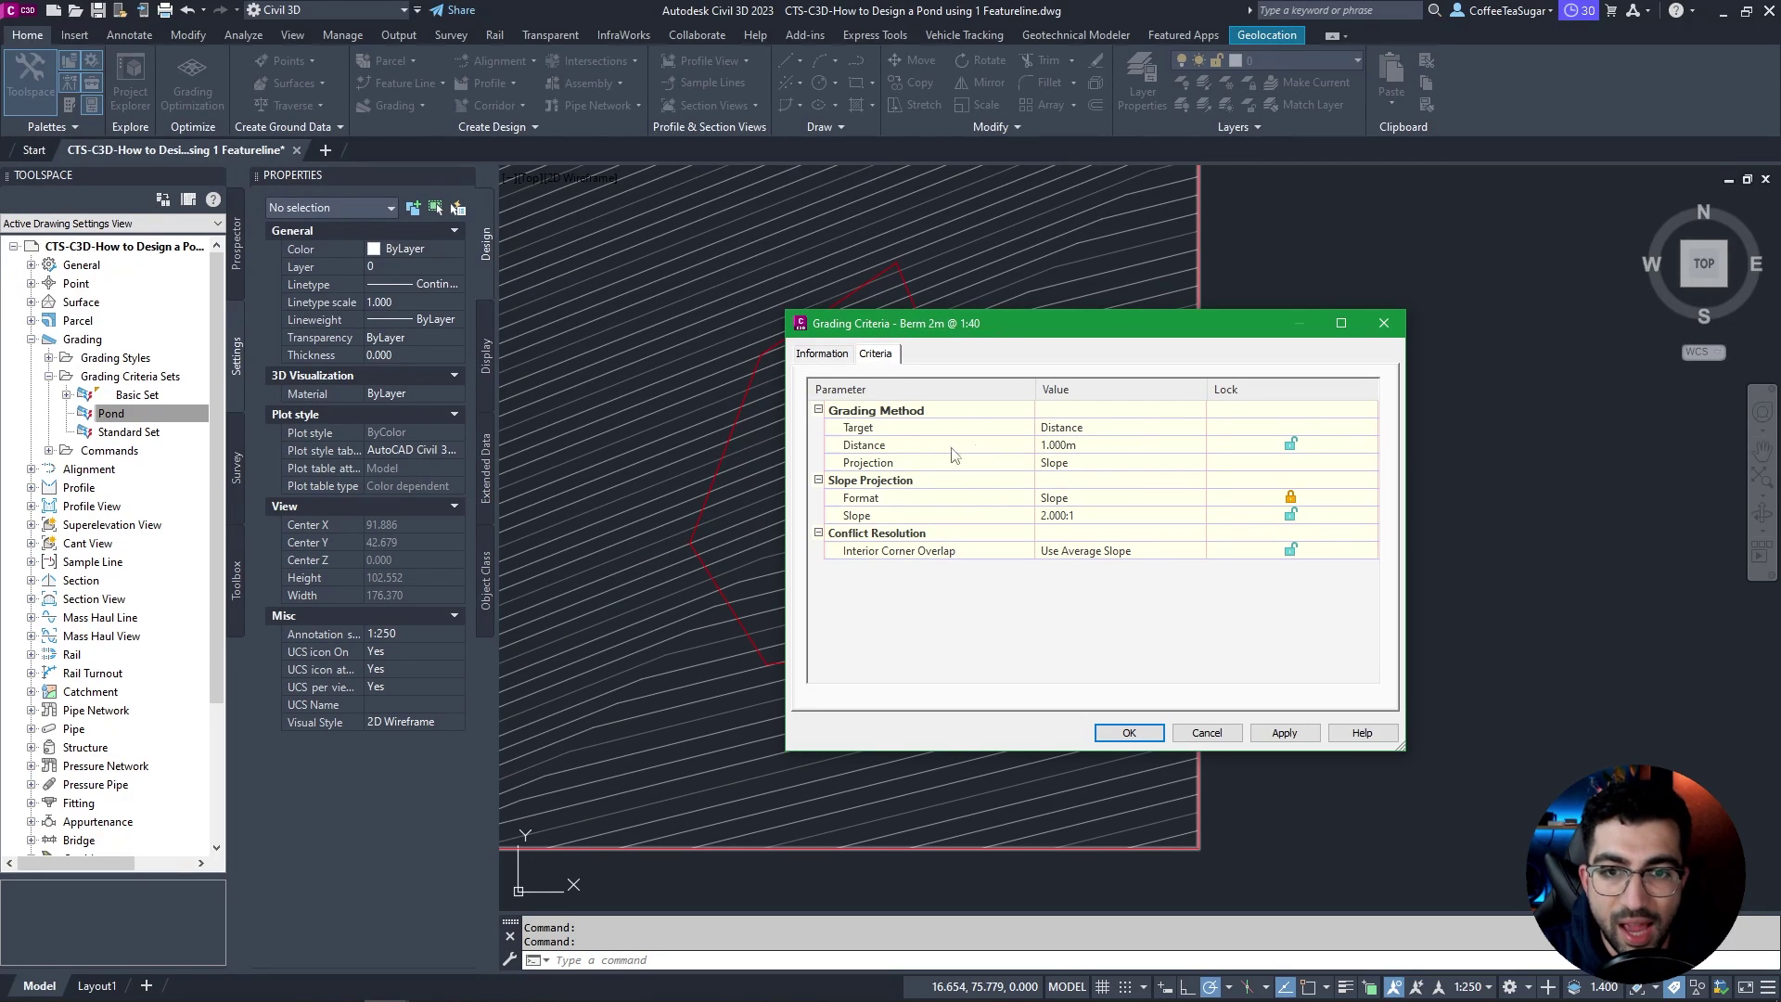
{"action": "left_click", "coordinate": [1078, 446]}
{"action": "type", "text": "2"}
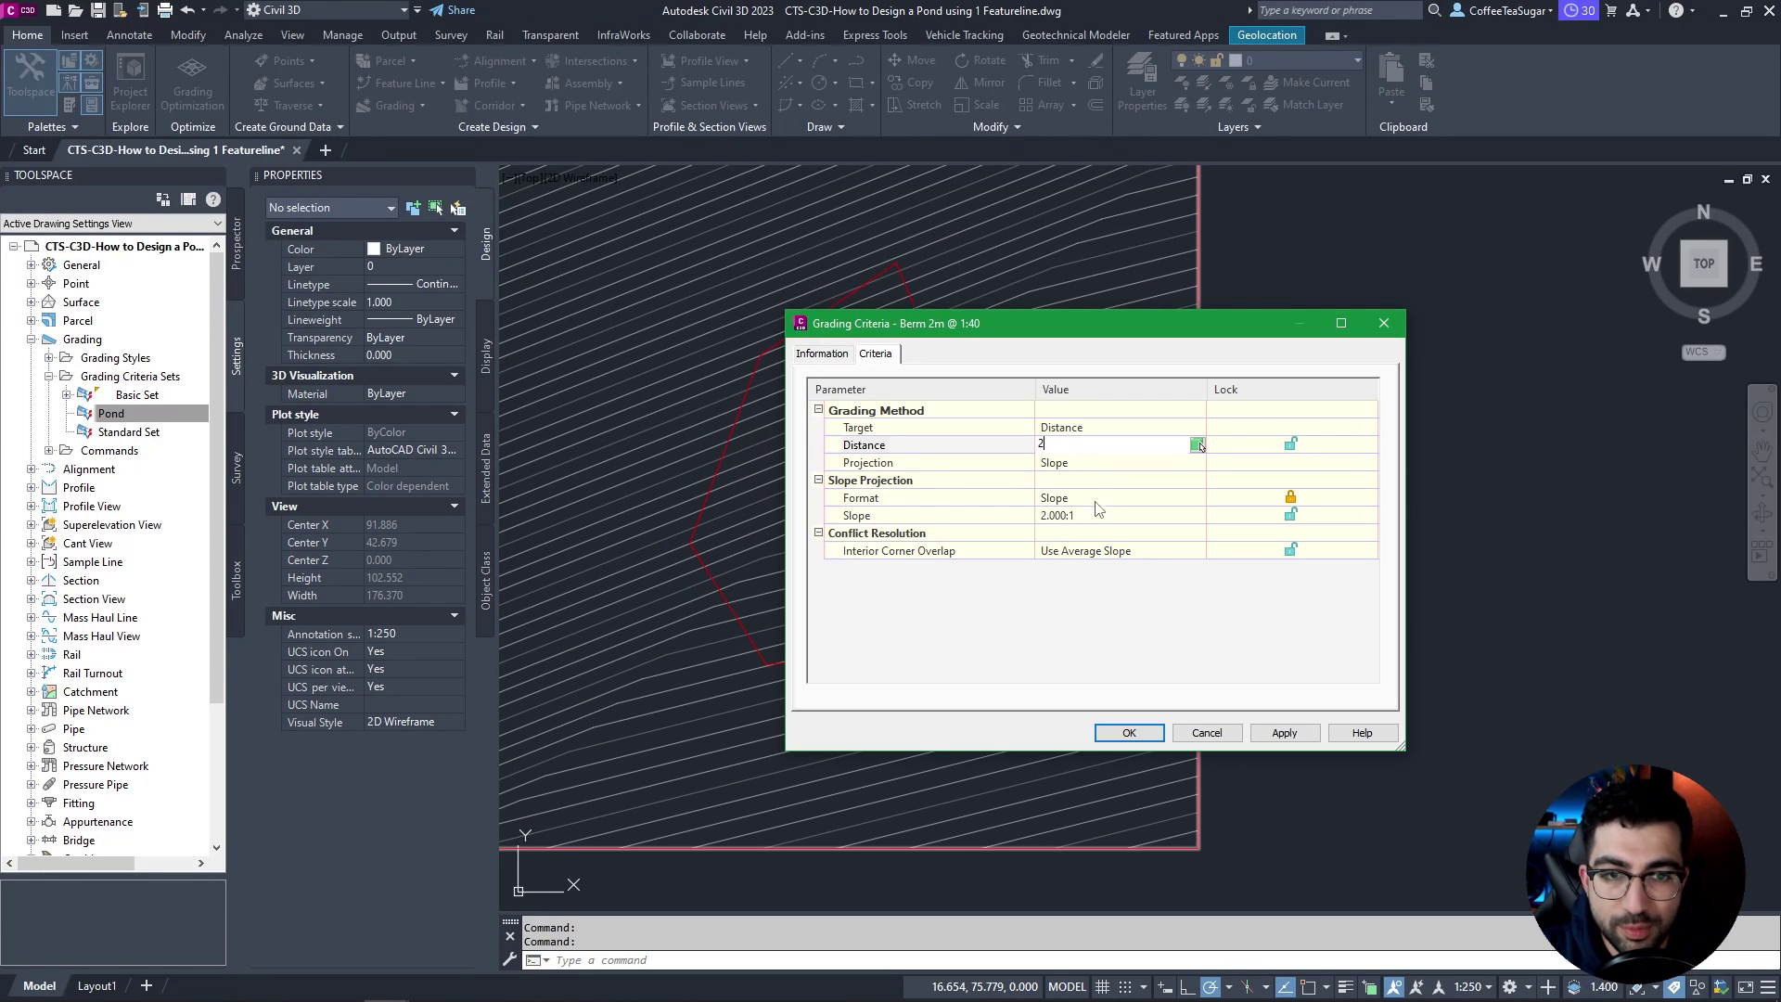
{"action": "left_click", "coordinate": [1116, 516]}
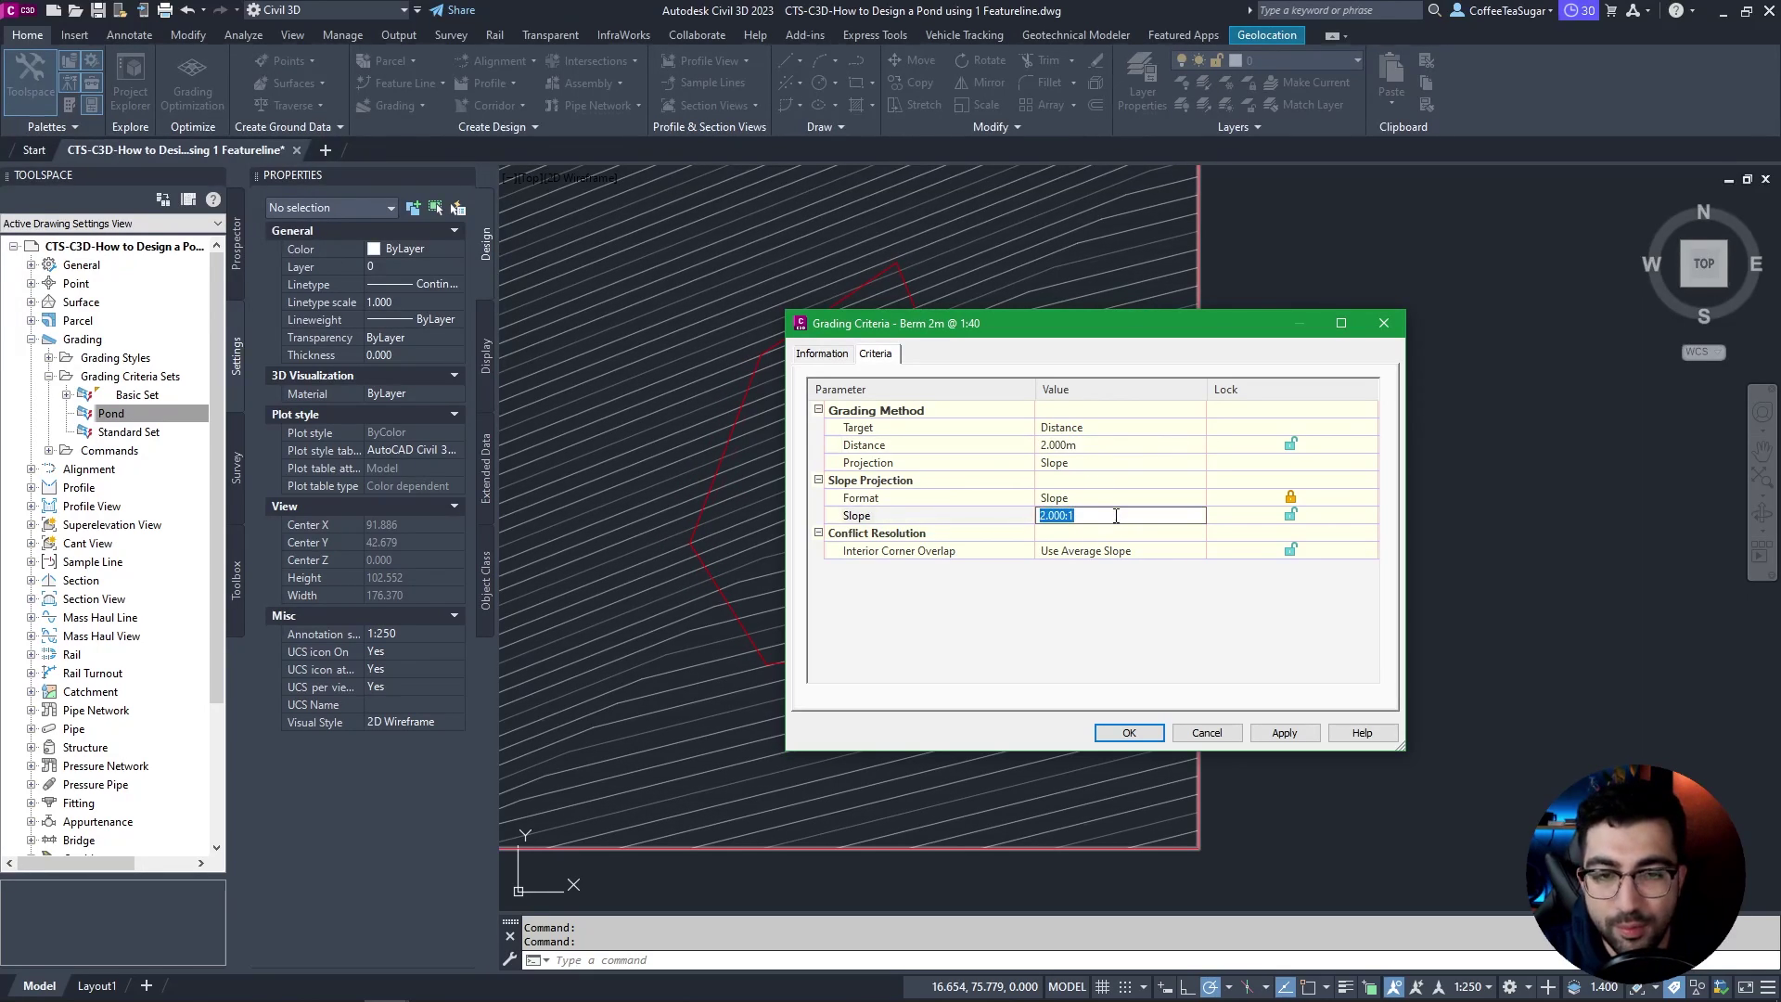
{"action": "type", "text": "40"}
{"action": "key", "text": "Return"}
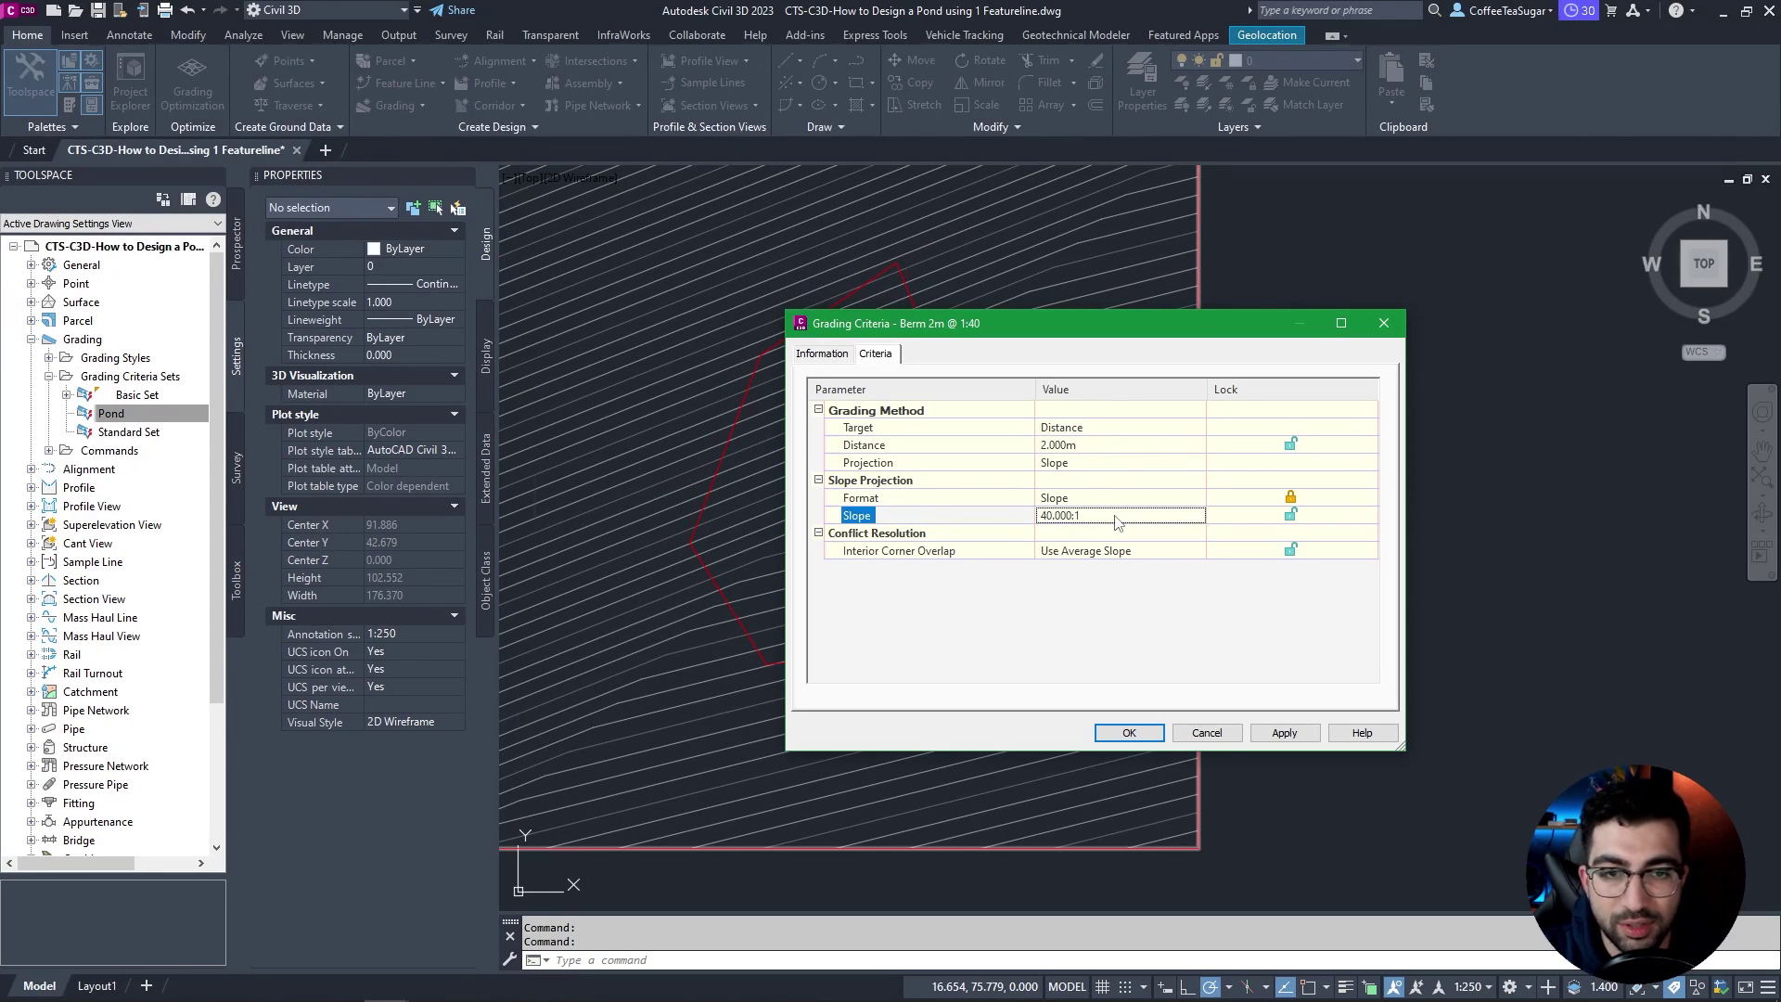
Step: Save the berm grading criteria and expand the Pond criteria set to list its contents
{"action": "left_click", "coordinate": [1128, 731]}
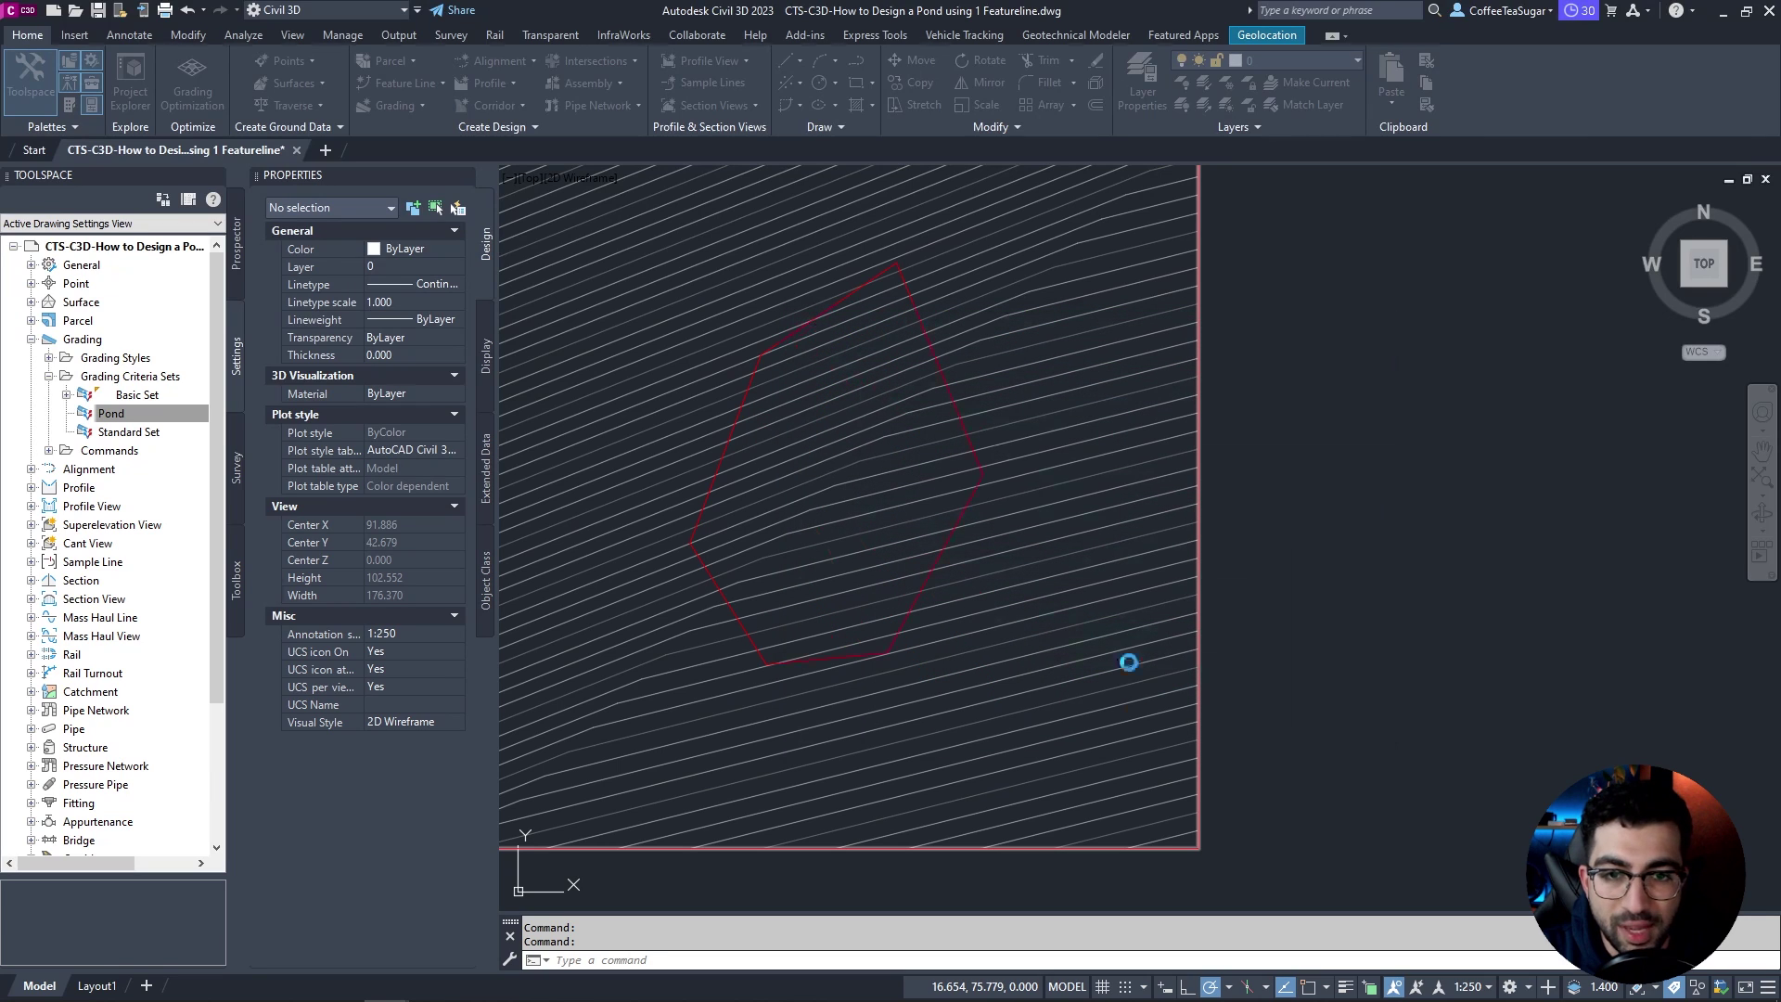
{"action": "left_click", "coordinate": [66, 413]}
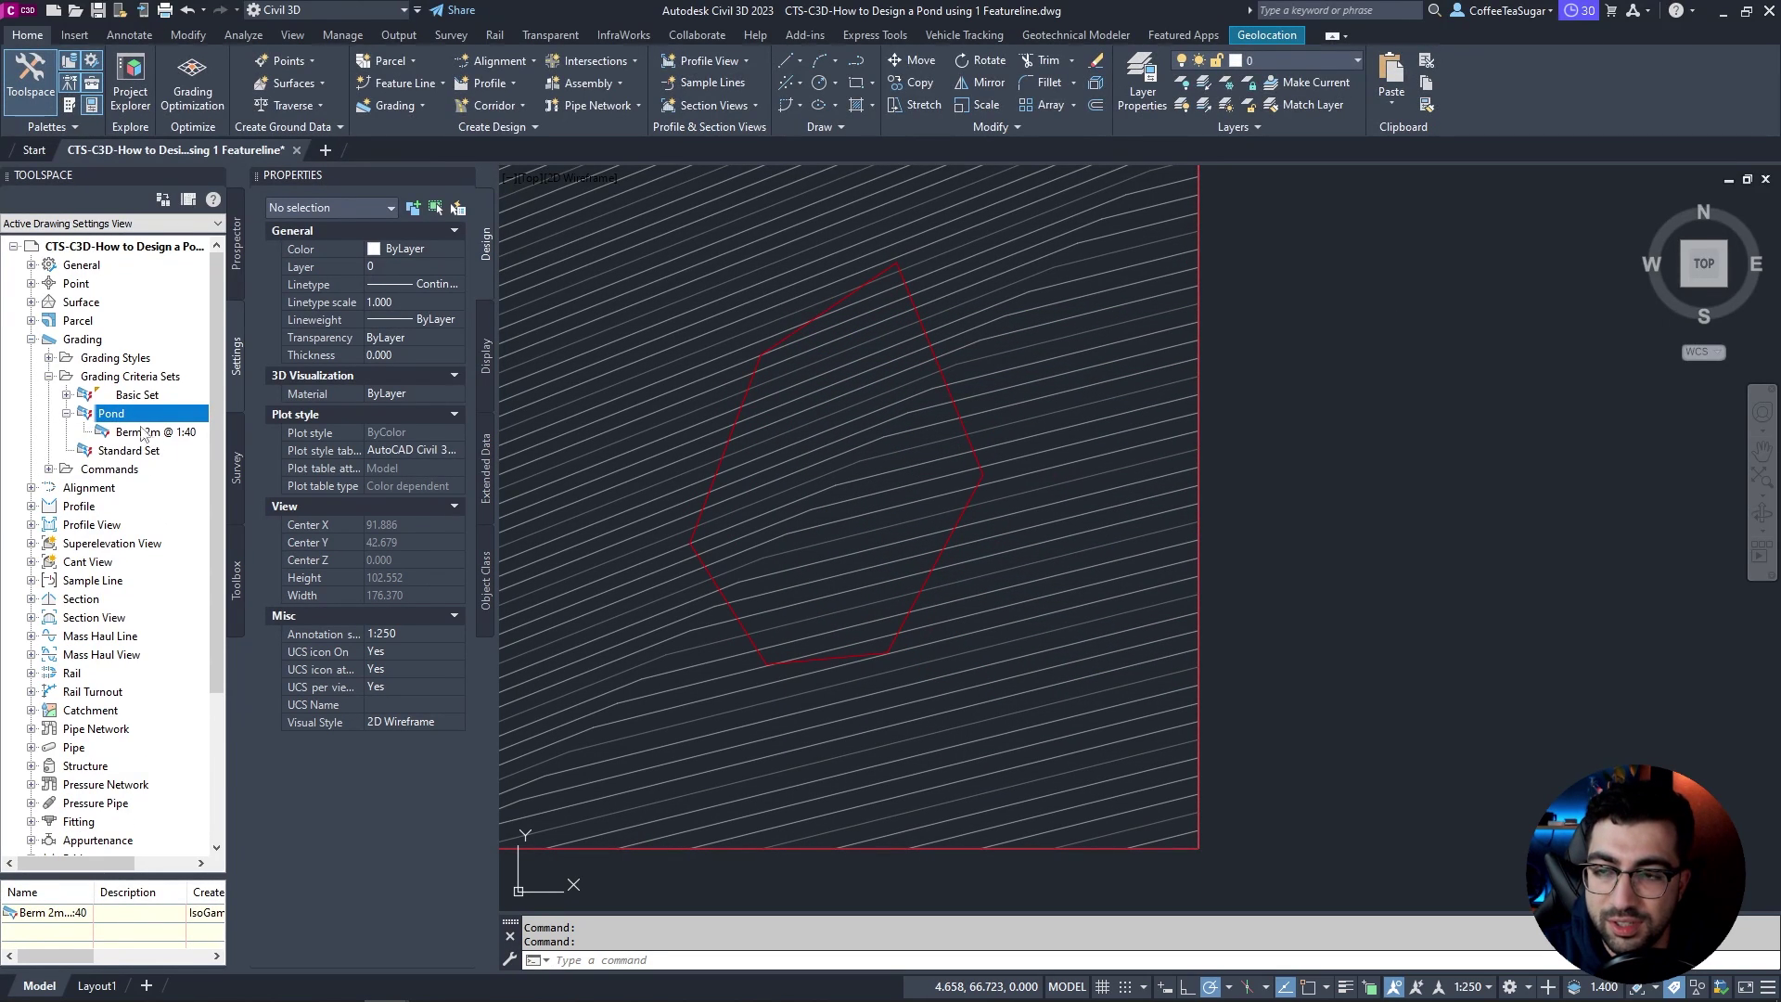
{"action": "scroll", "coordinate": [830, 278], "scroll_direction": "up", "scroll_amount": 2}
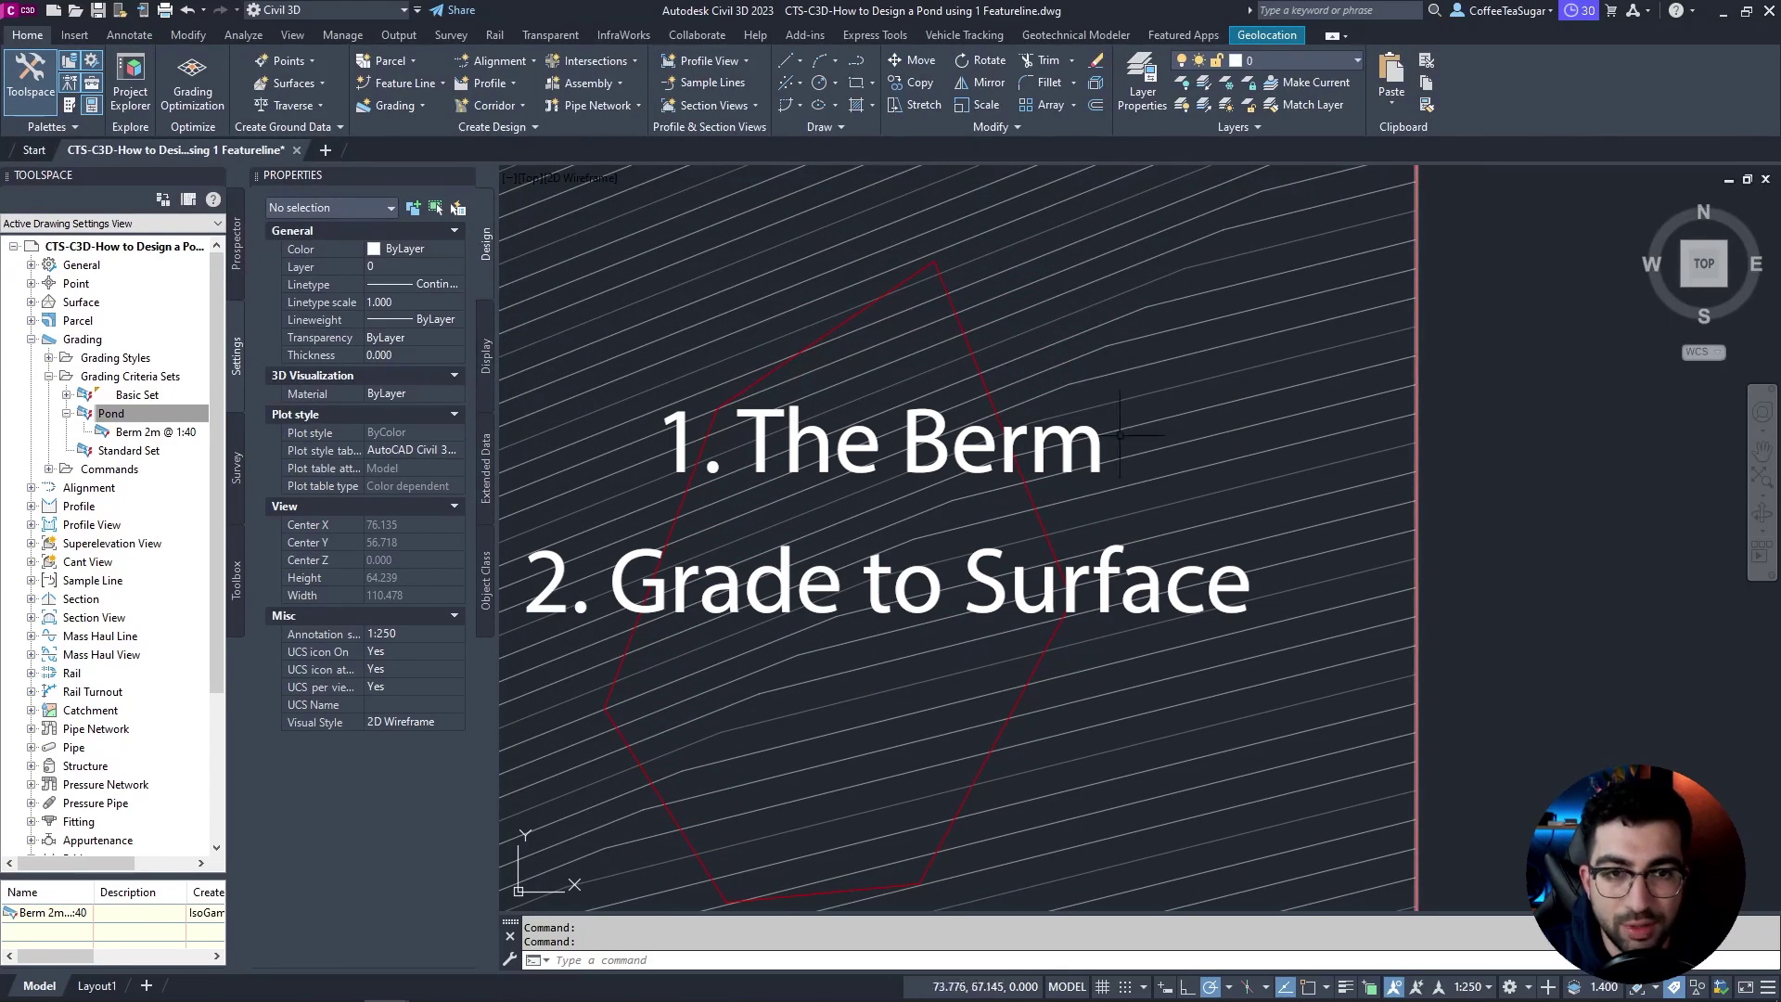
{"action": "middle_click_drag", "start_coordinate": [972, 545], "coordinate": [985, 487]}
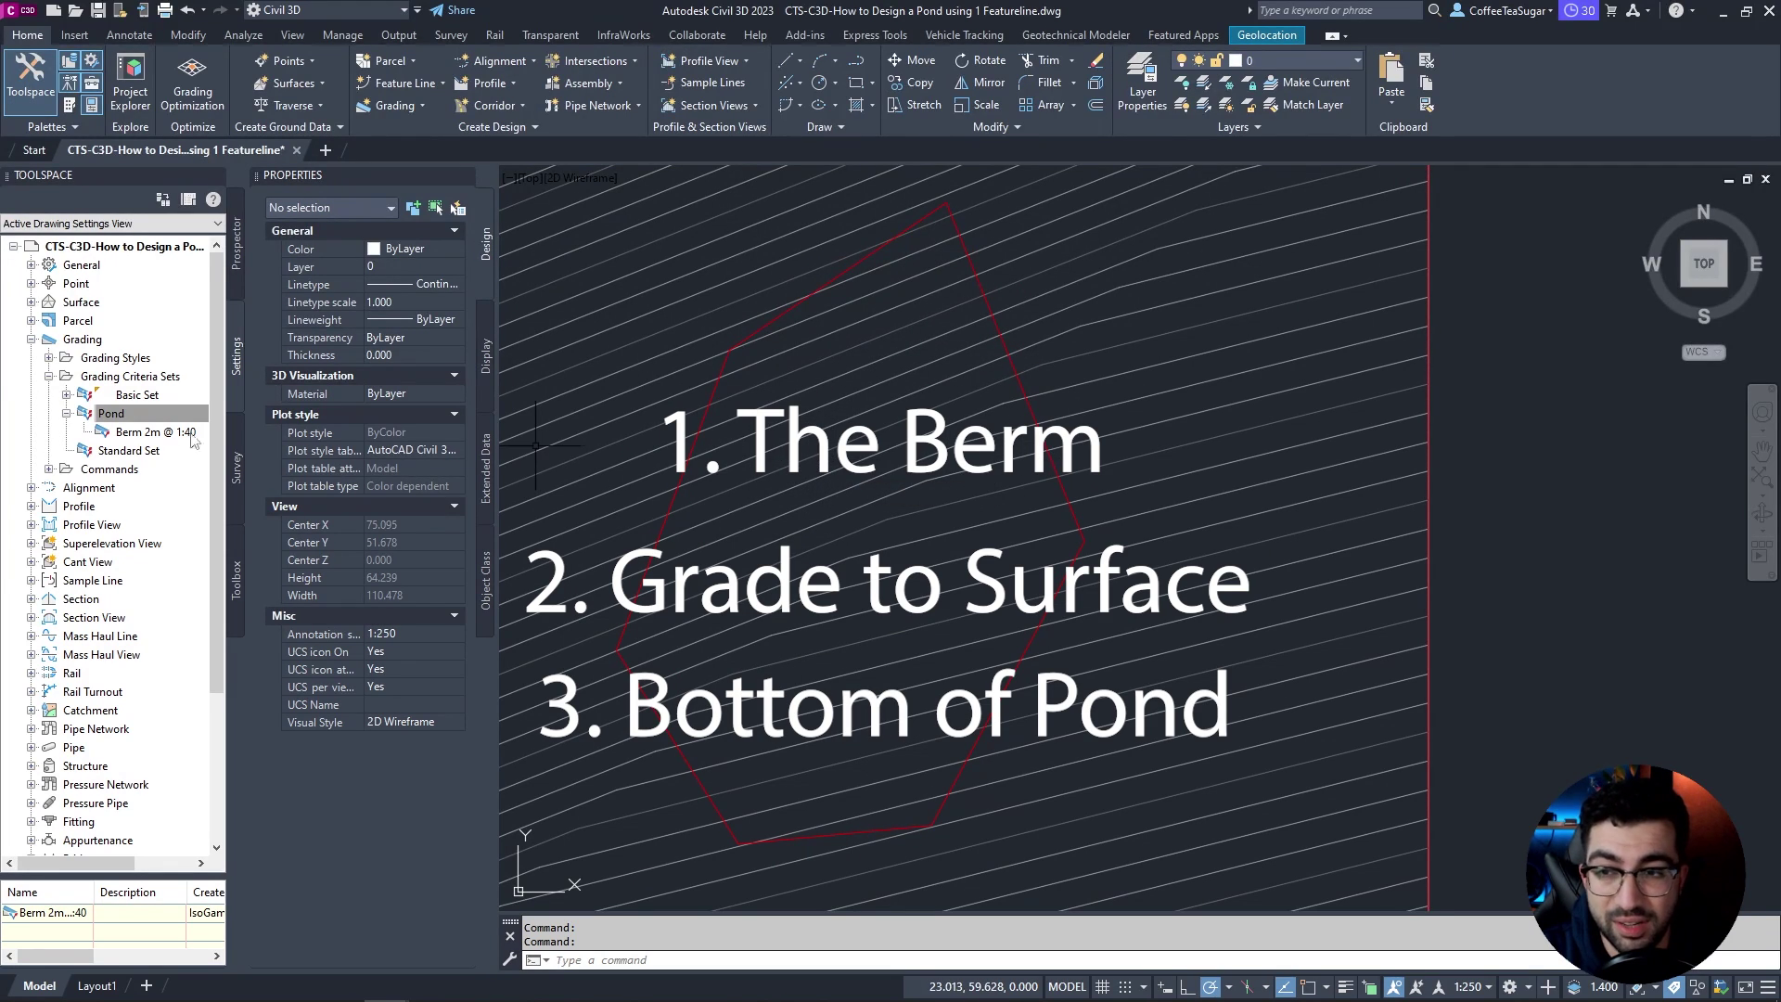
Step: Add another grading criteria to the Pond set and name it "Surface @ 1:3"
{"action": "left_click", "coordinate": [116, 416]}
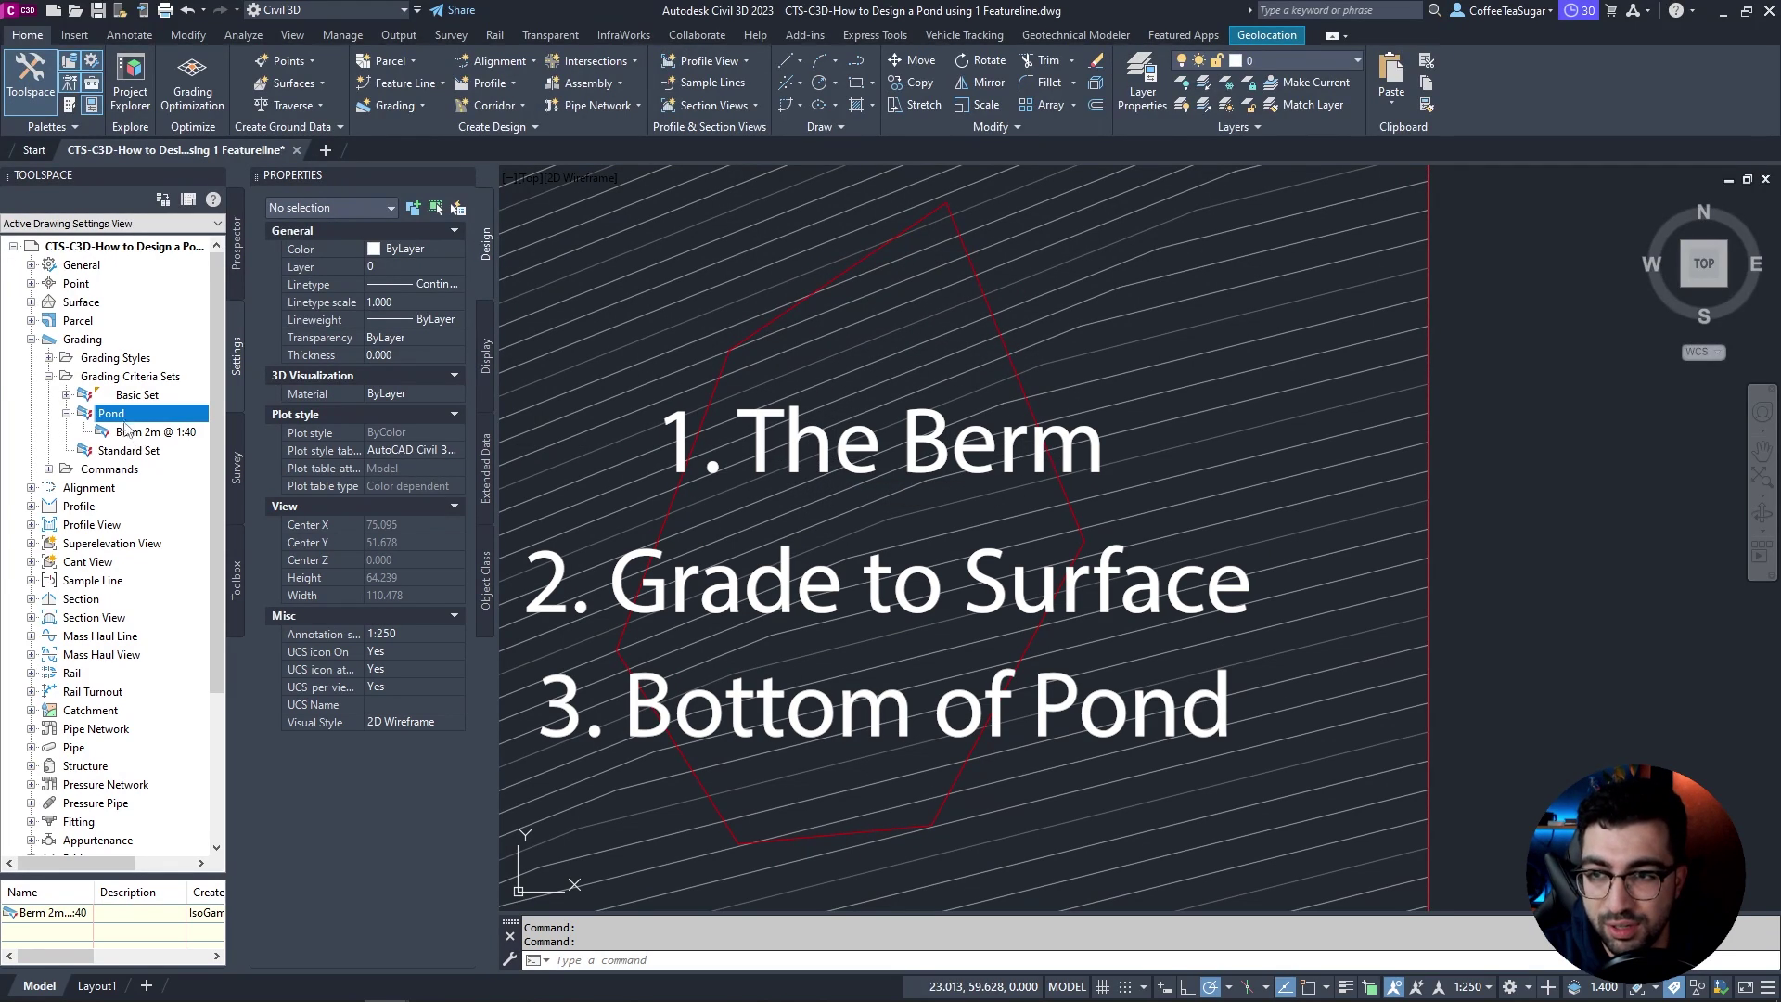
{"action": "right_click", "coordinate": [119, 421]}
{"action": "left_click", "coordinate": [144, 429]}
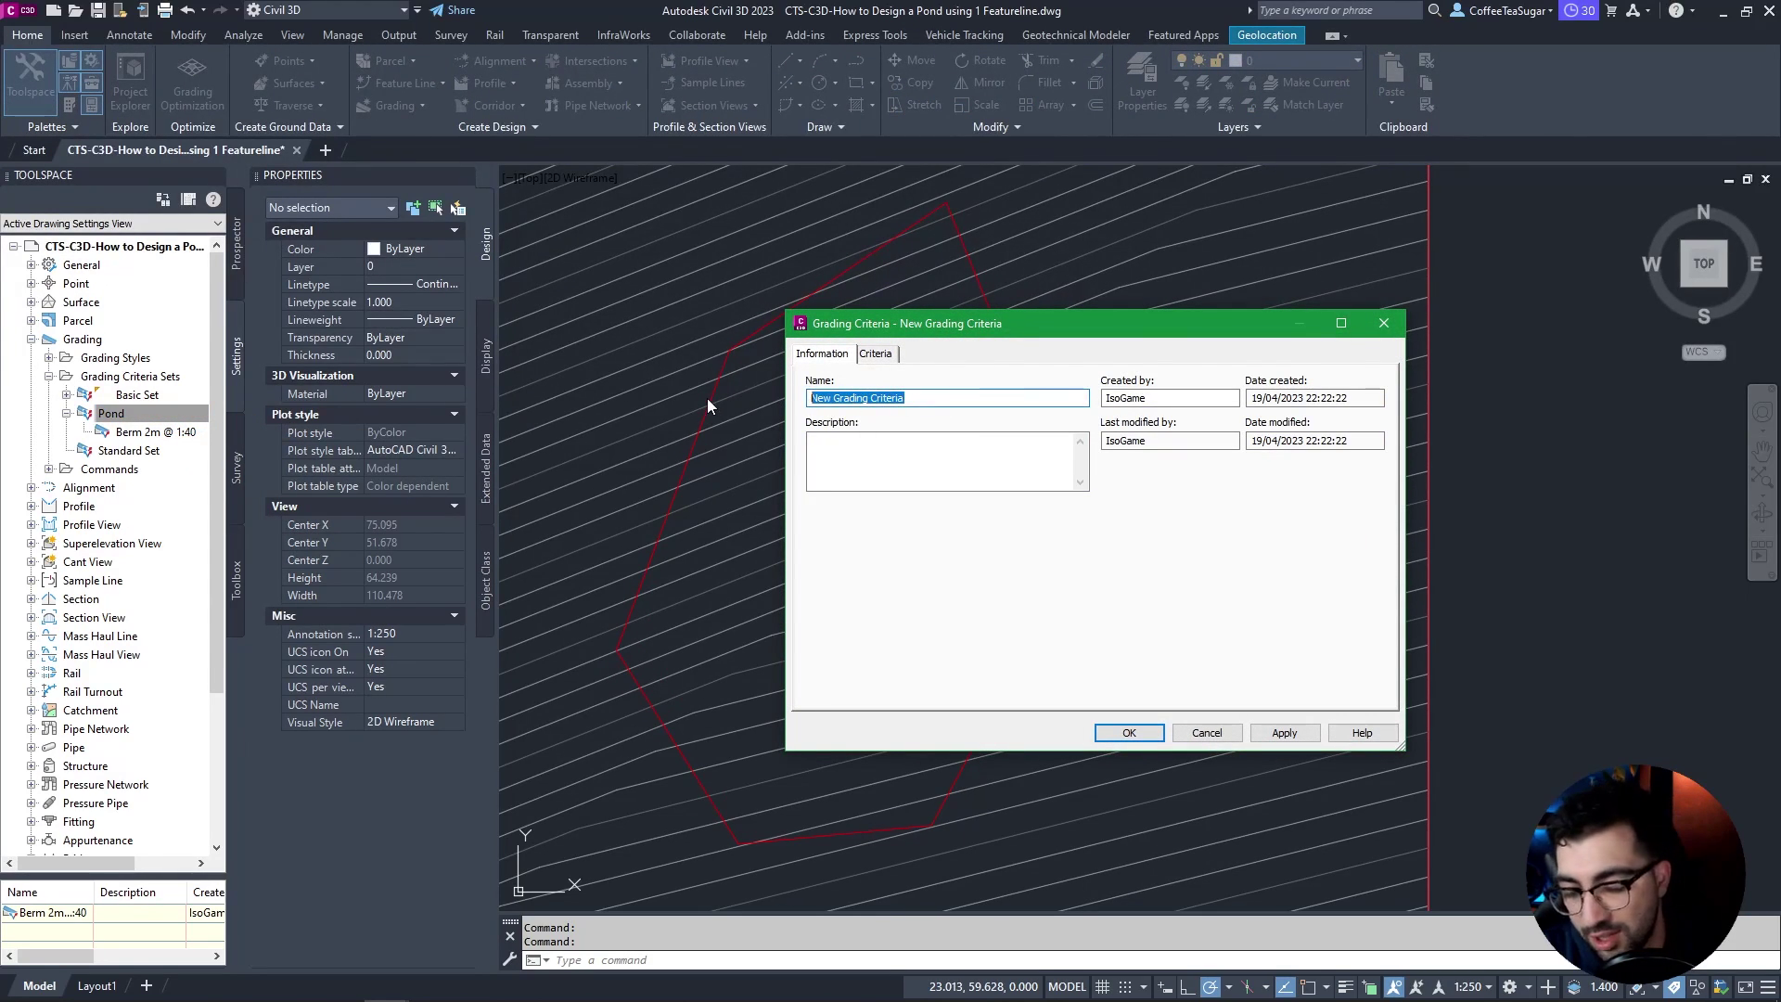
{"action": "type", "text": "Su"}
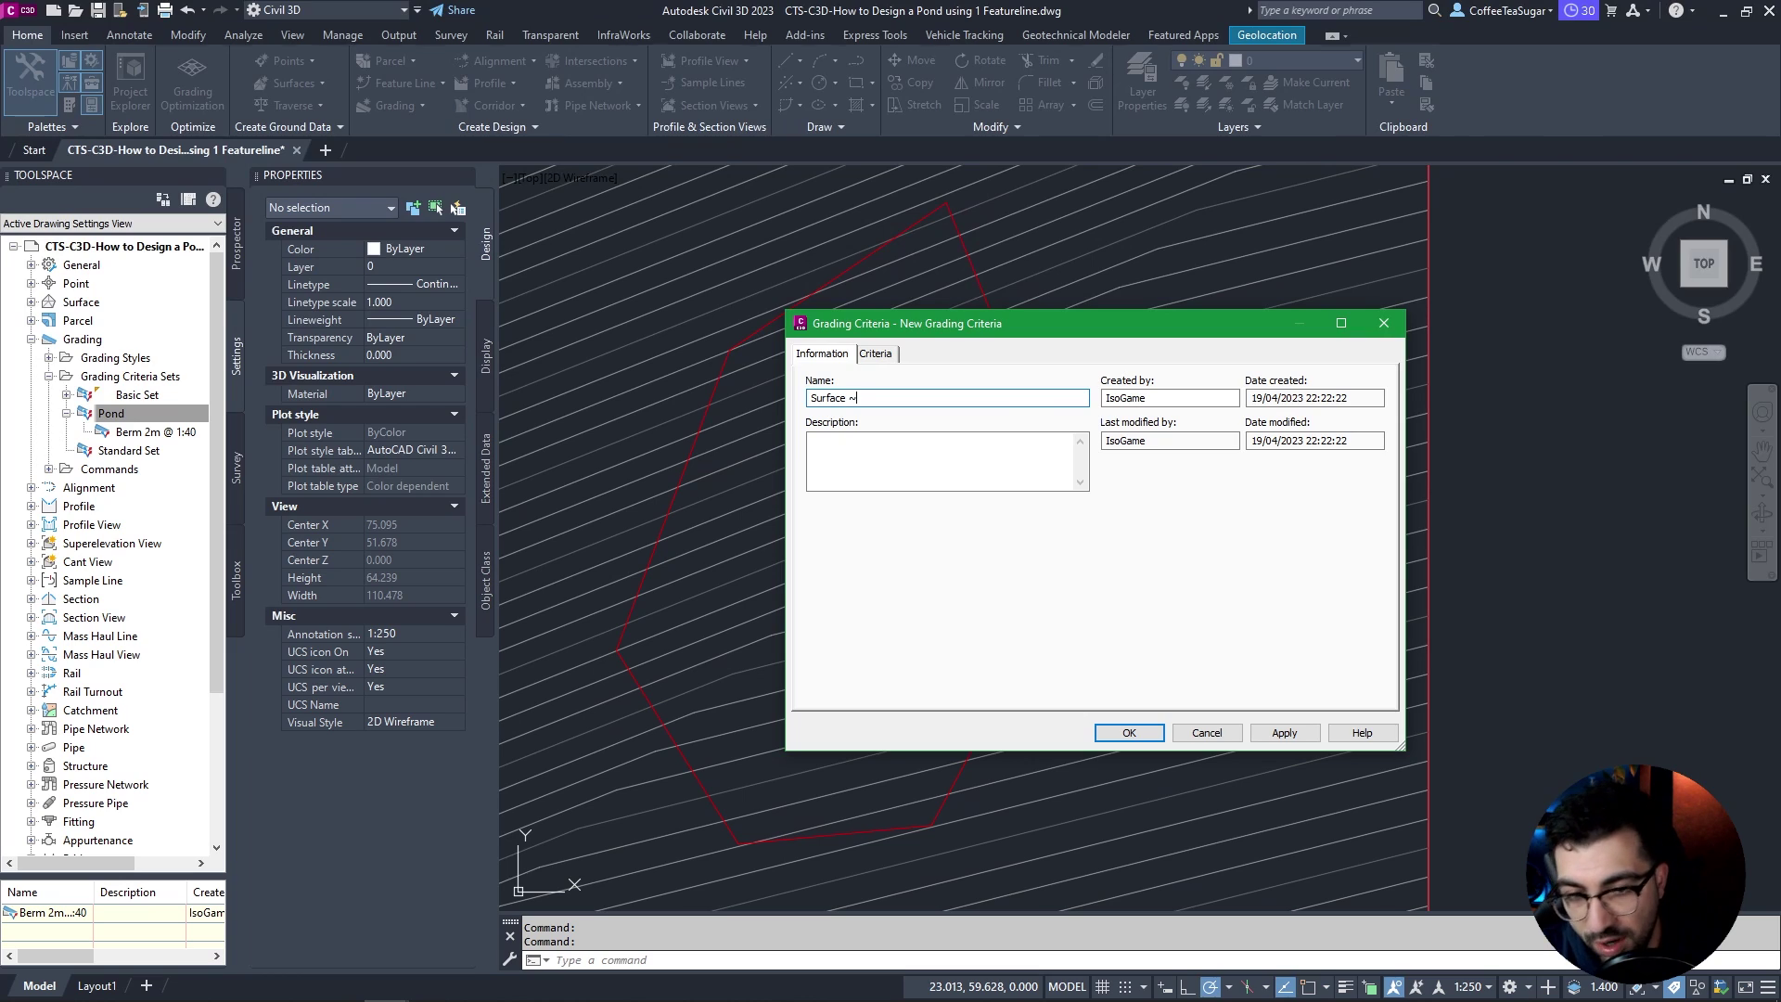
{"action": "type", "text": "rface @ 1:3"}
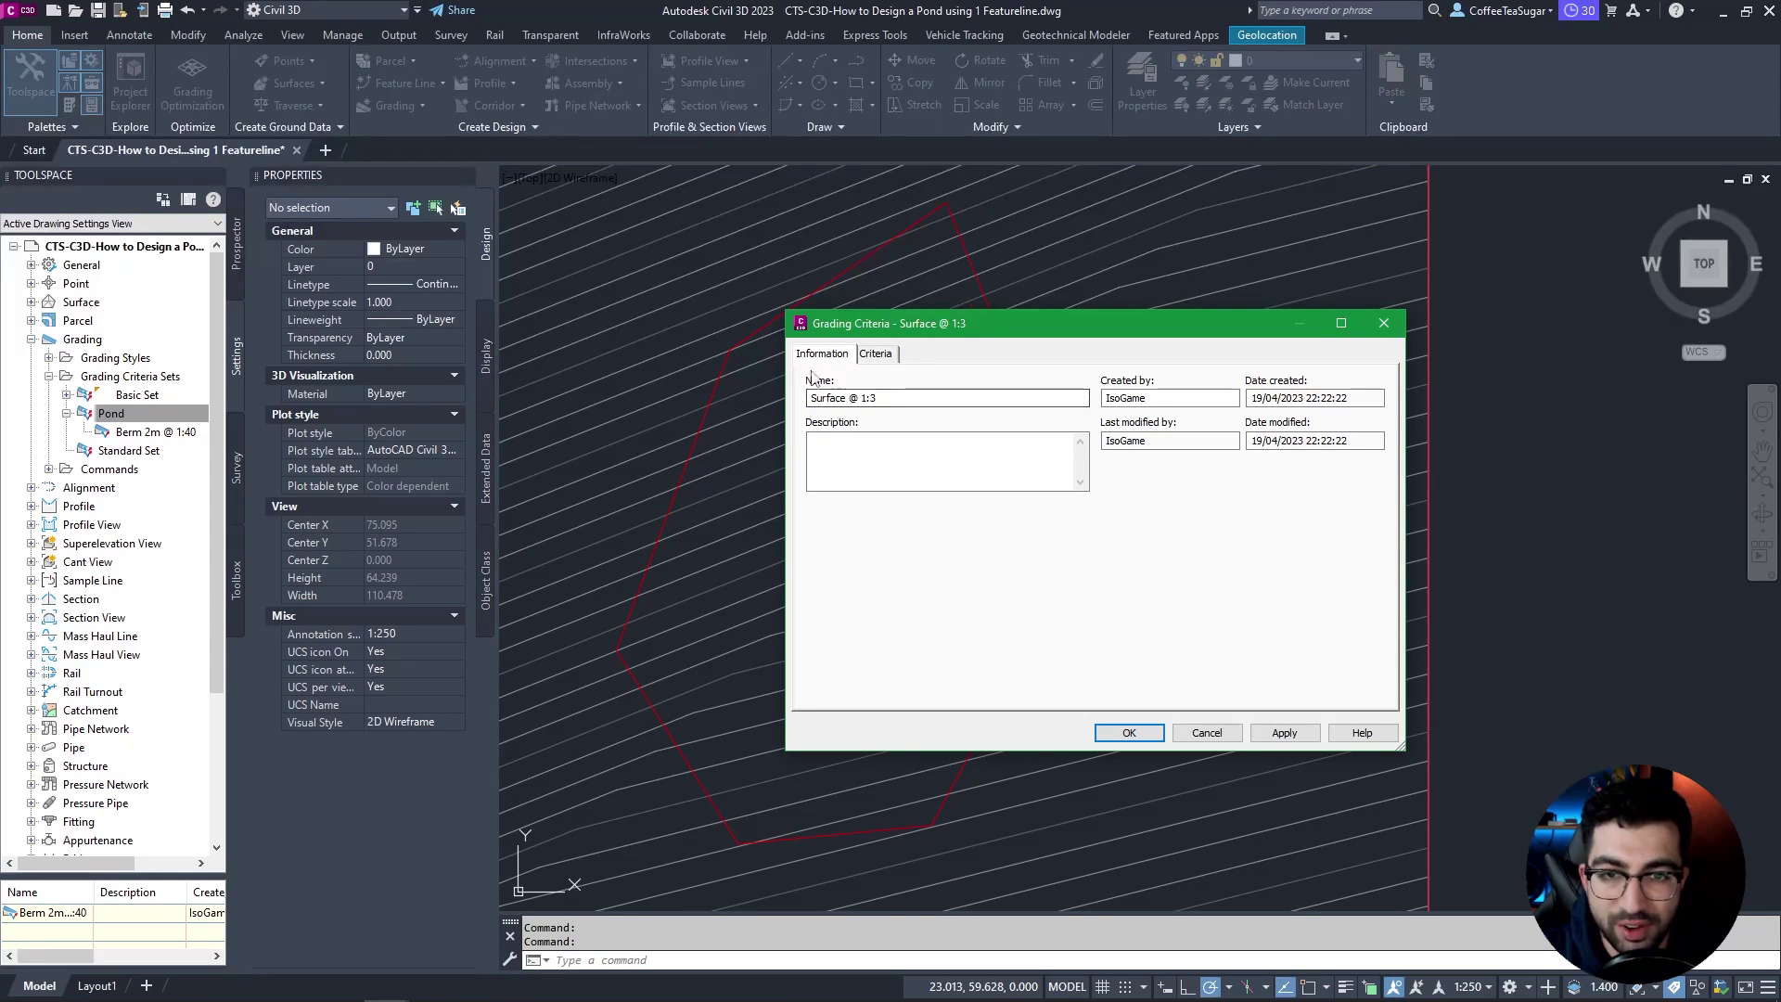
Step: Set the grading target of the Surface @ 1:3 criteria to Surface
{"action": "left_click", "coordinate": [875, 356]}
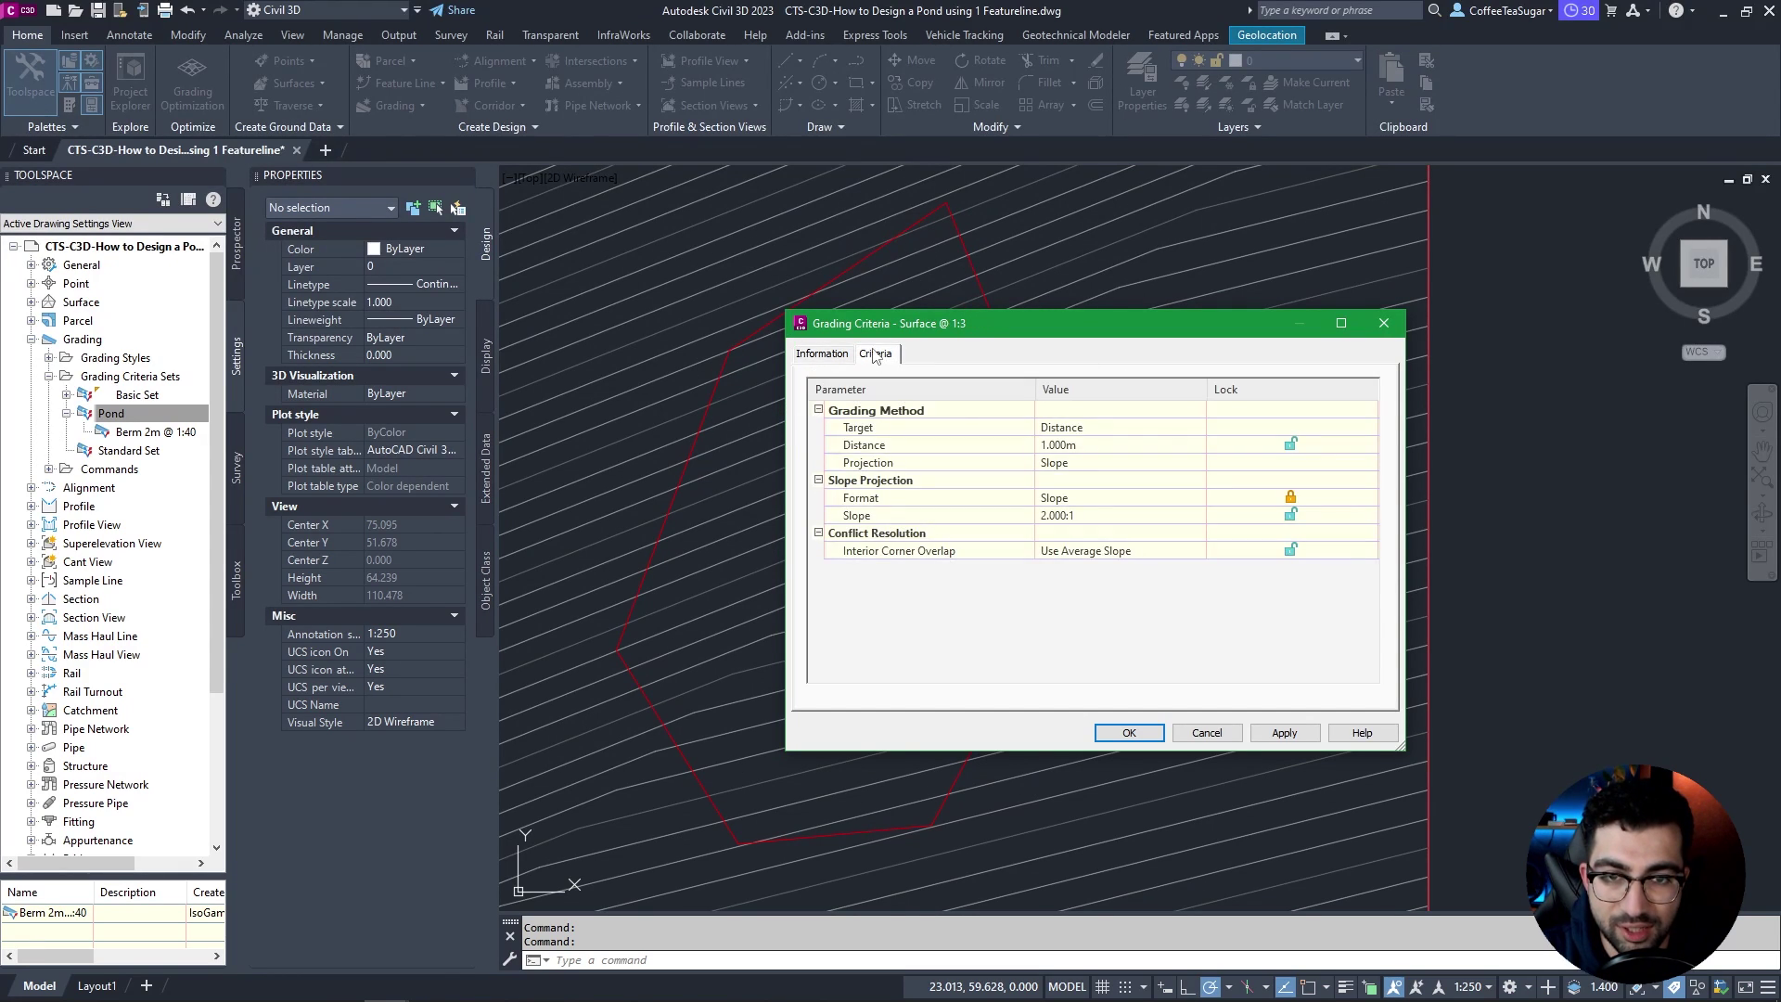
{"action": "left_click", "coordinate": [1107, 428]}
{"action": "left_click", "coordinate": [1106, 429]}
{"action": "left_click", "coordinate": [1063, 446]}
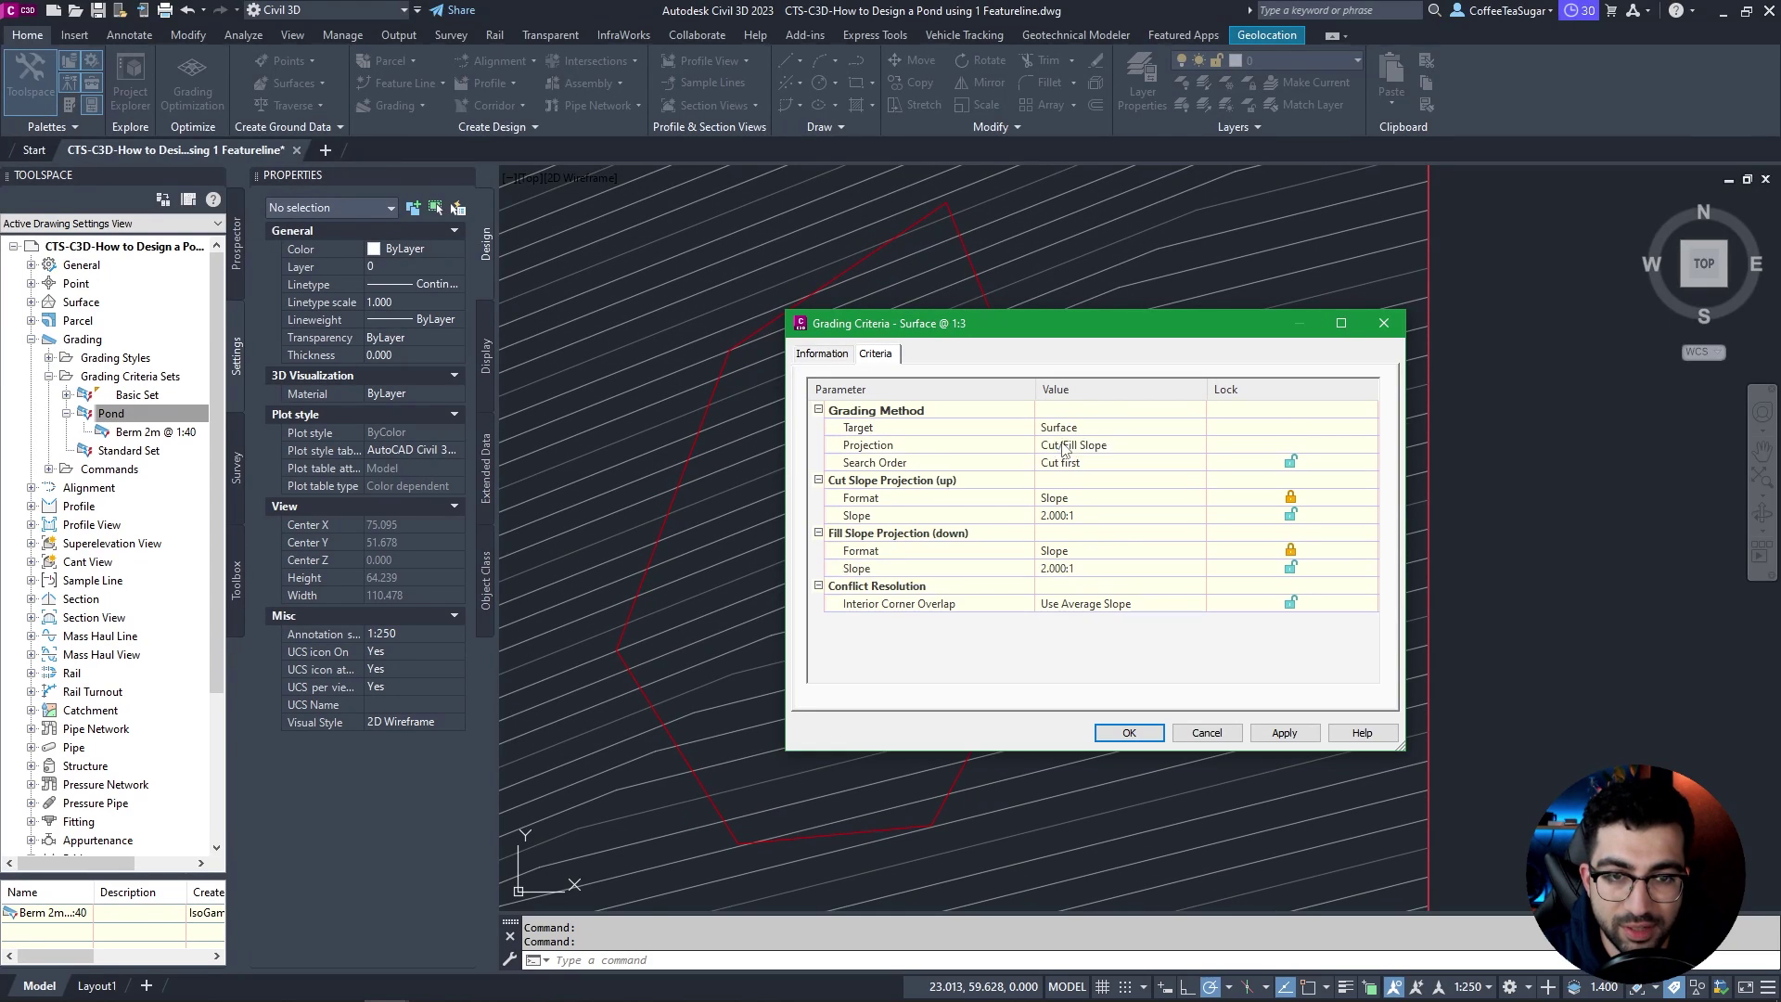
Step: Set both the cut and fill slopes of the Surface @ 1:3 criteria to 3:1 and save it
{"action": "left_click", "coordinate": [1090, 515]}
{"action": "type", "text": "3"}
{"action": "key", "text": "Return"}
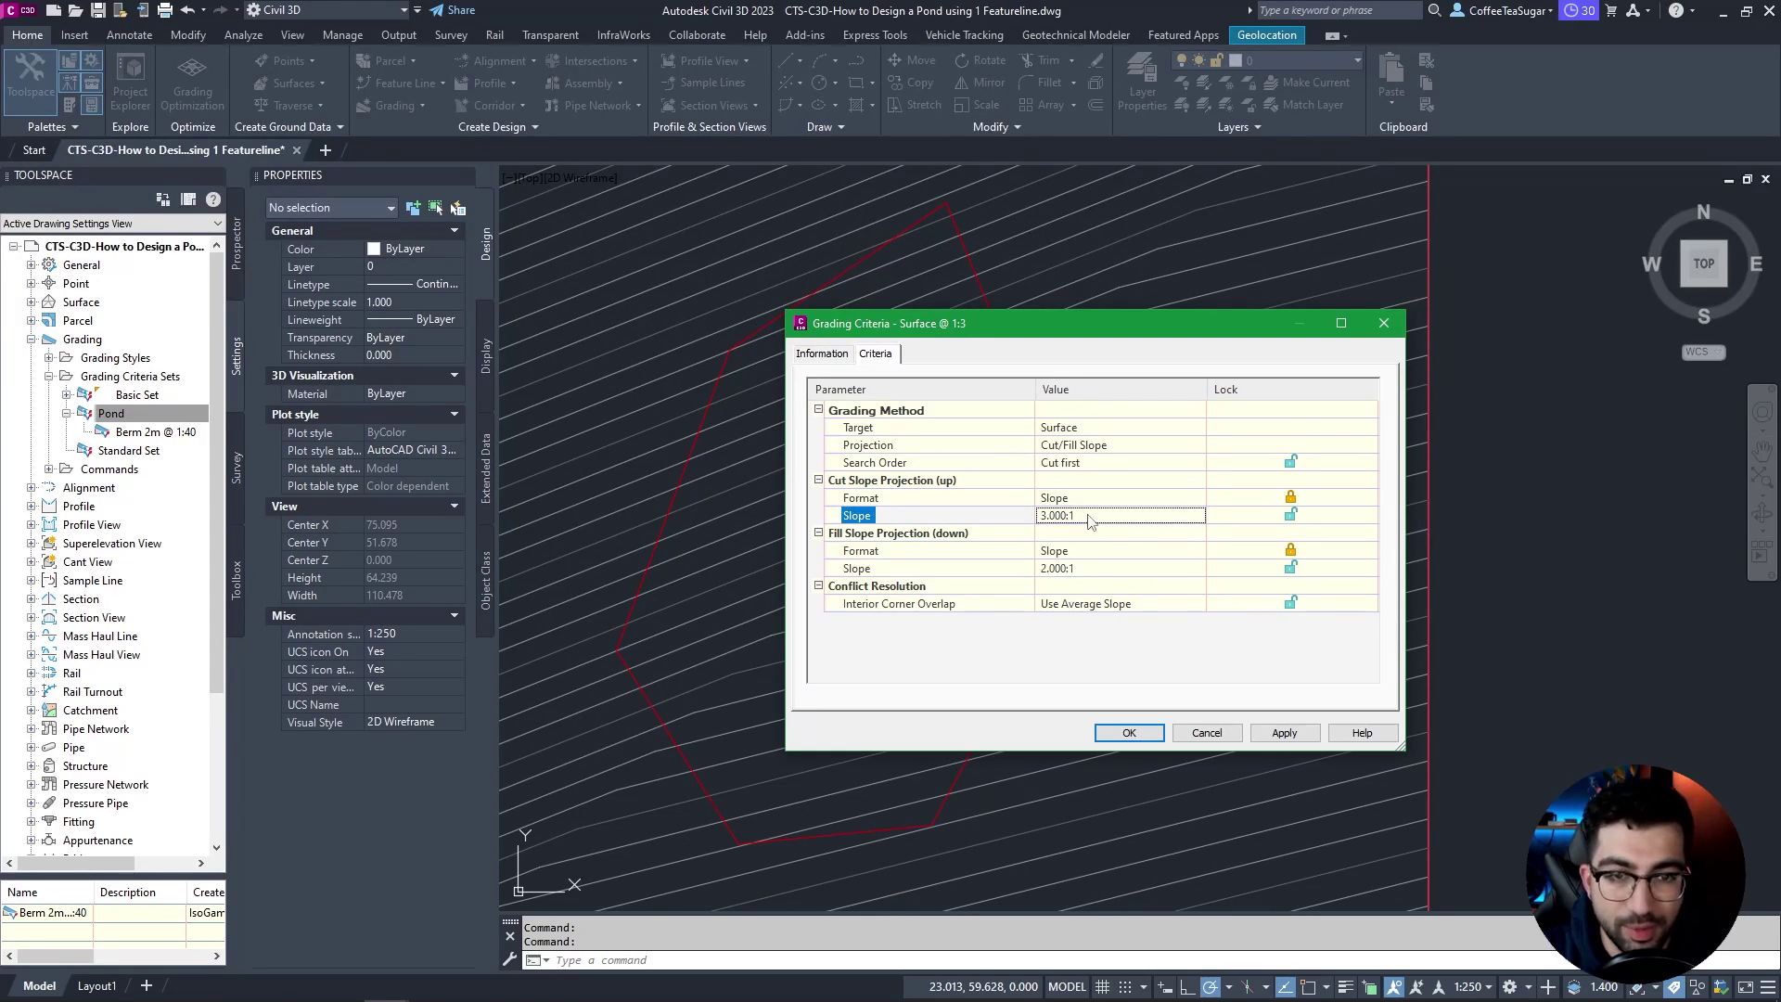
{"action": "left_click", "coordinate": [1071, 568]}
{"action": "type", "text": "3"}
{"action": "key", "text": "Return"}
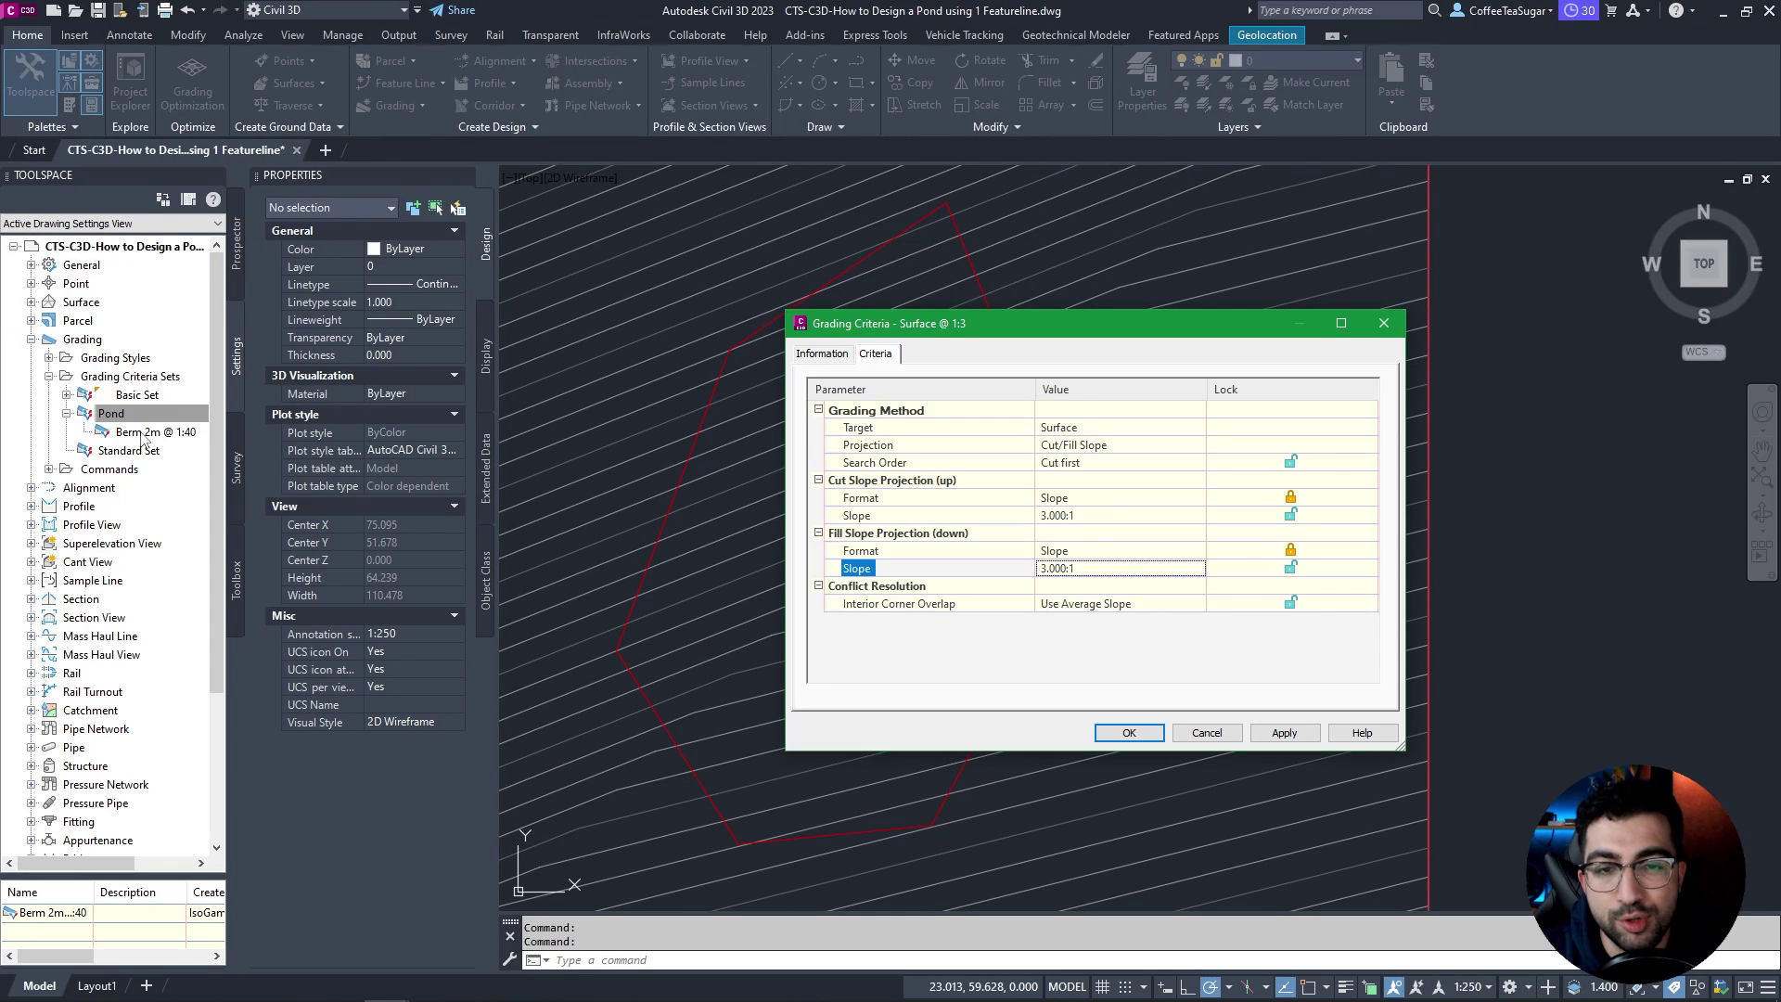
{"action": "left_click", "coordinate": [1129, 732]}
Step: Add a grading criteria for the pond bottom to the Pond set and name it "Depth 2m @ 1:3"
{"action": "right_click", "coordinate": [144, 419]}
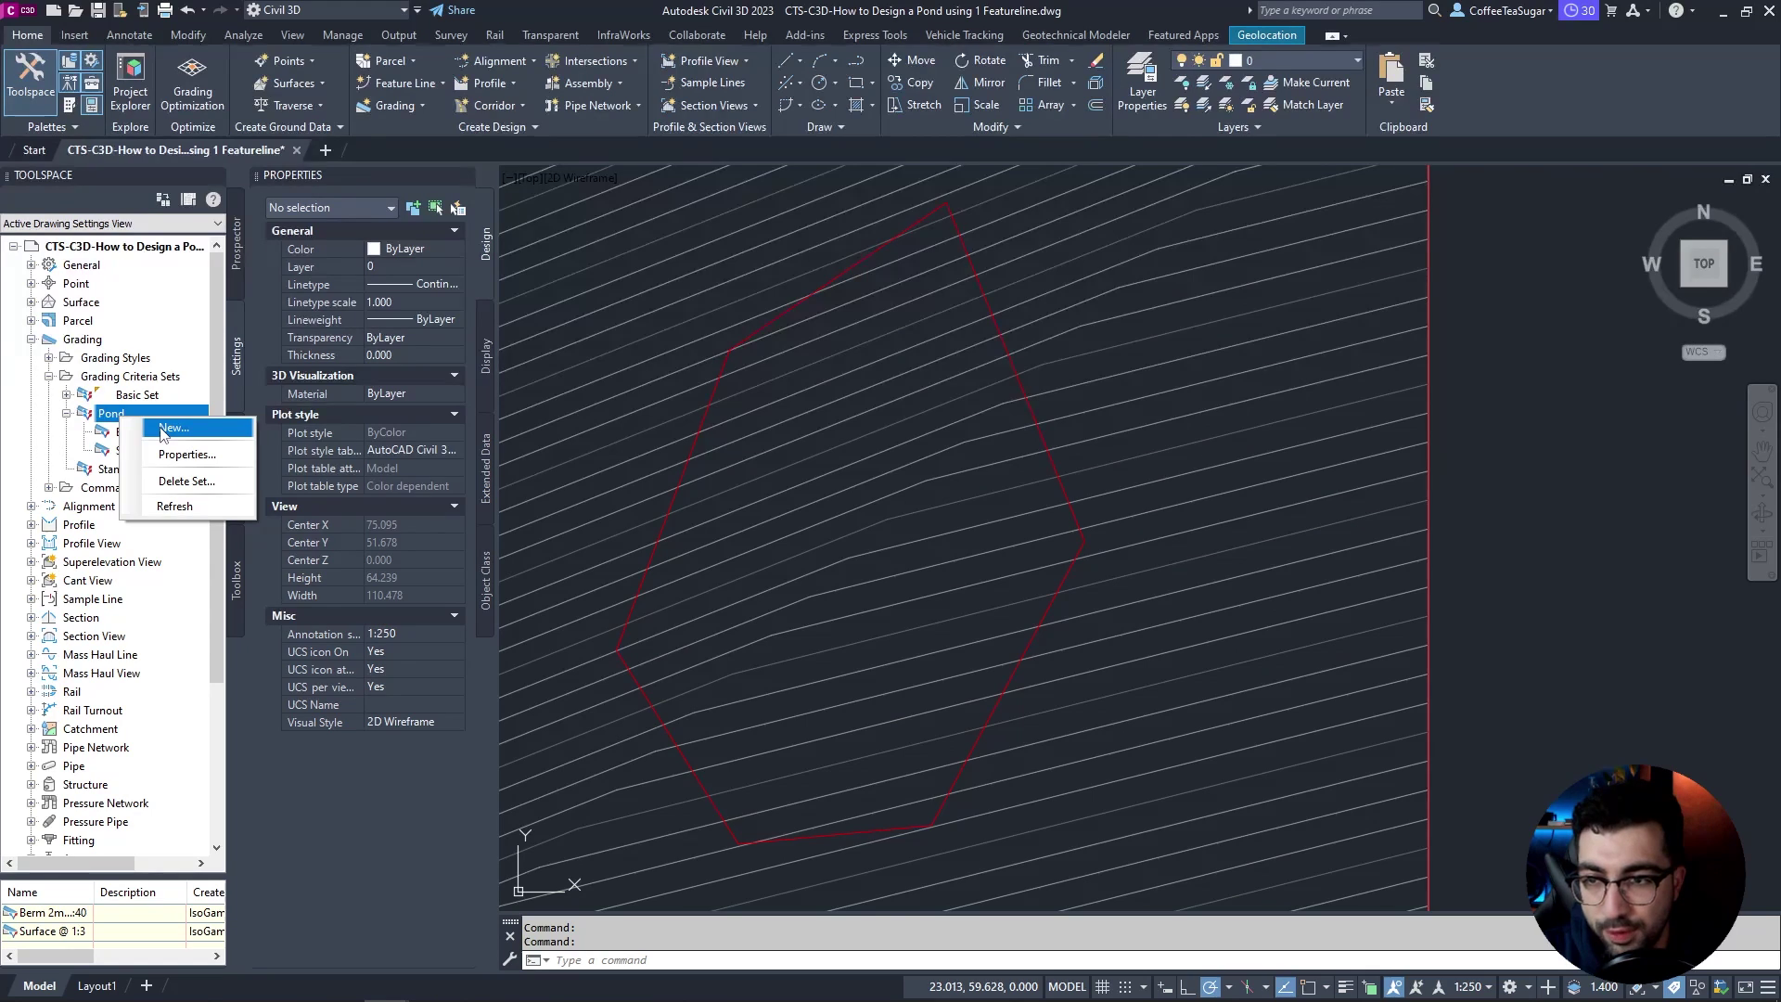
{"action": "left_click", "coordinate": [173, 428]}
{"action": "left_click", "coordinate": [822, 353]}
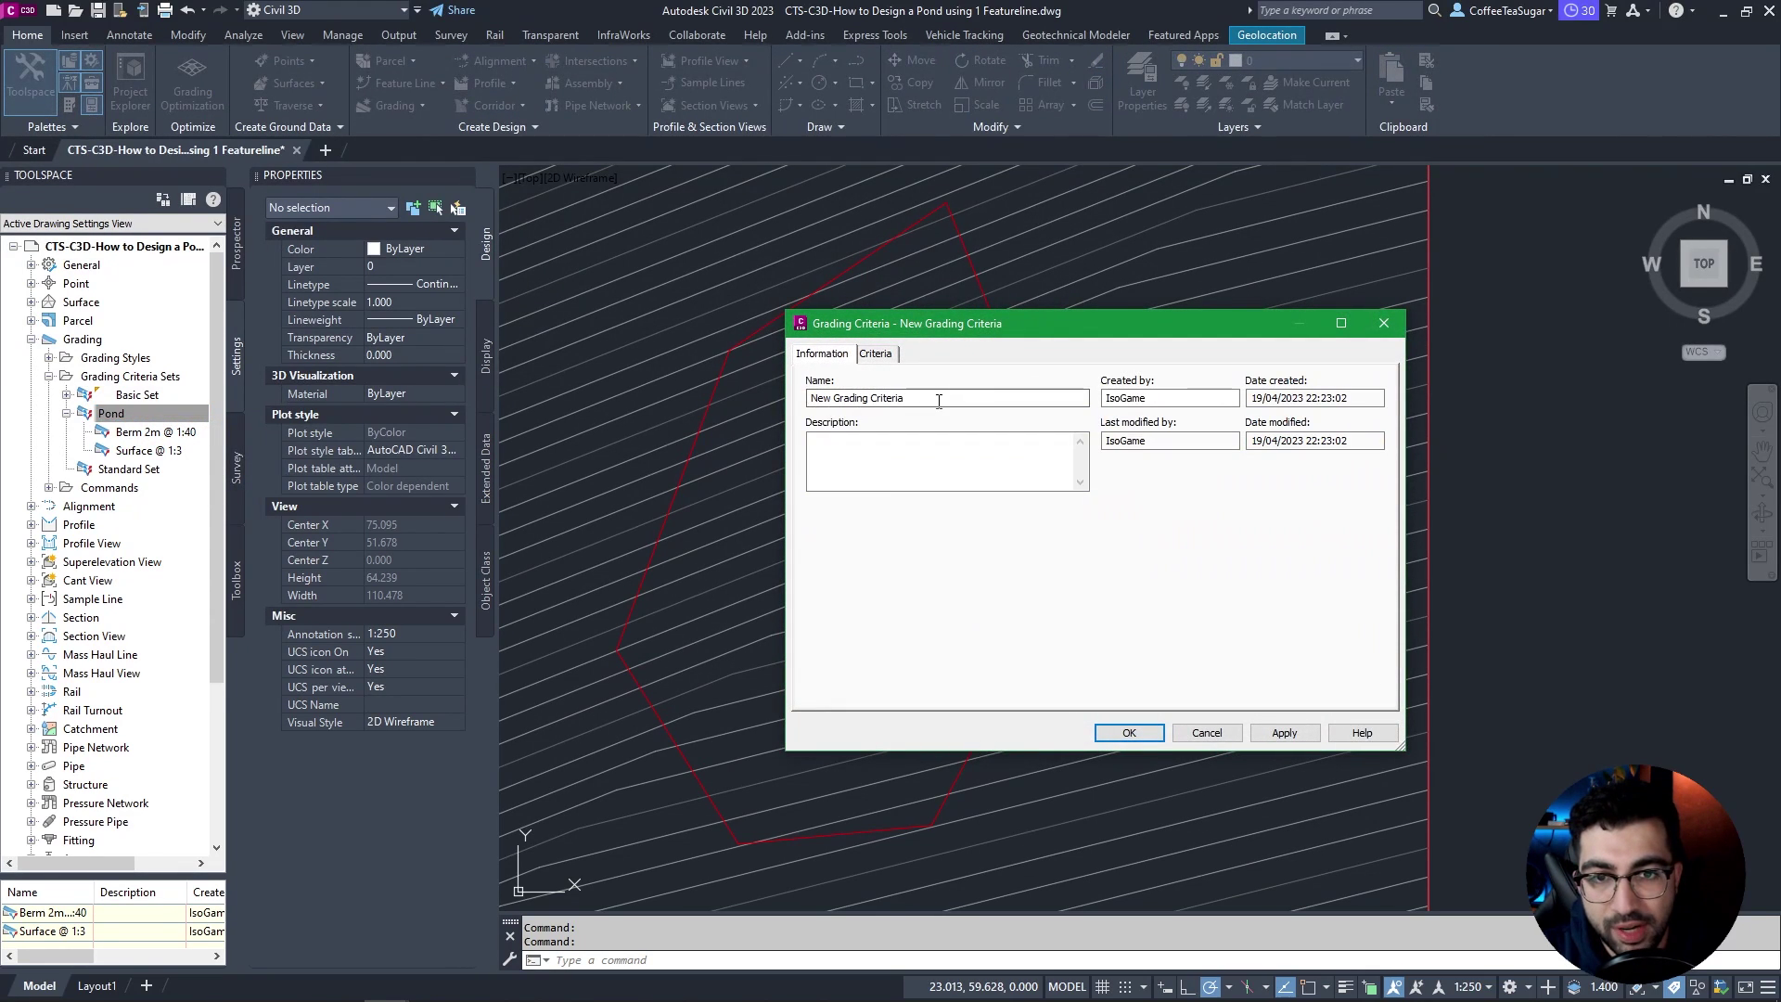
{"action": "left_click_drag", "start_coordinate": [913, 398], "coordinate": [694, 413]}
{"action": "type", "text": "Depth 2m"}
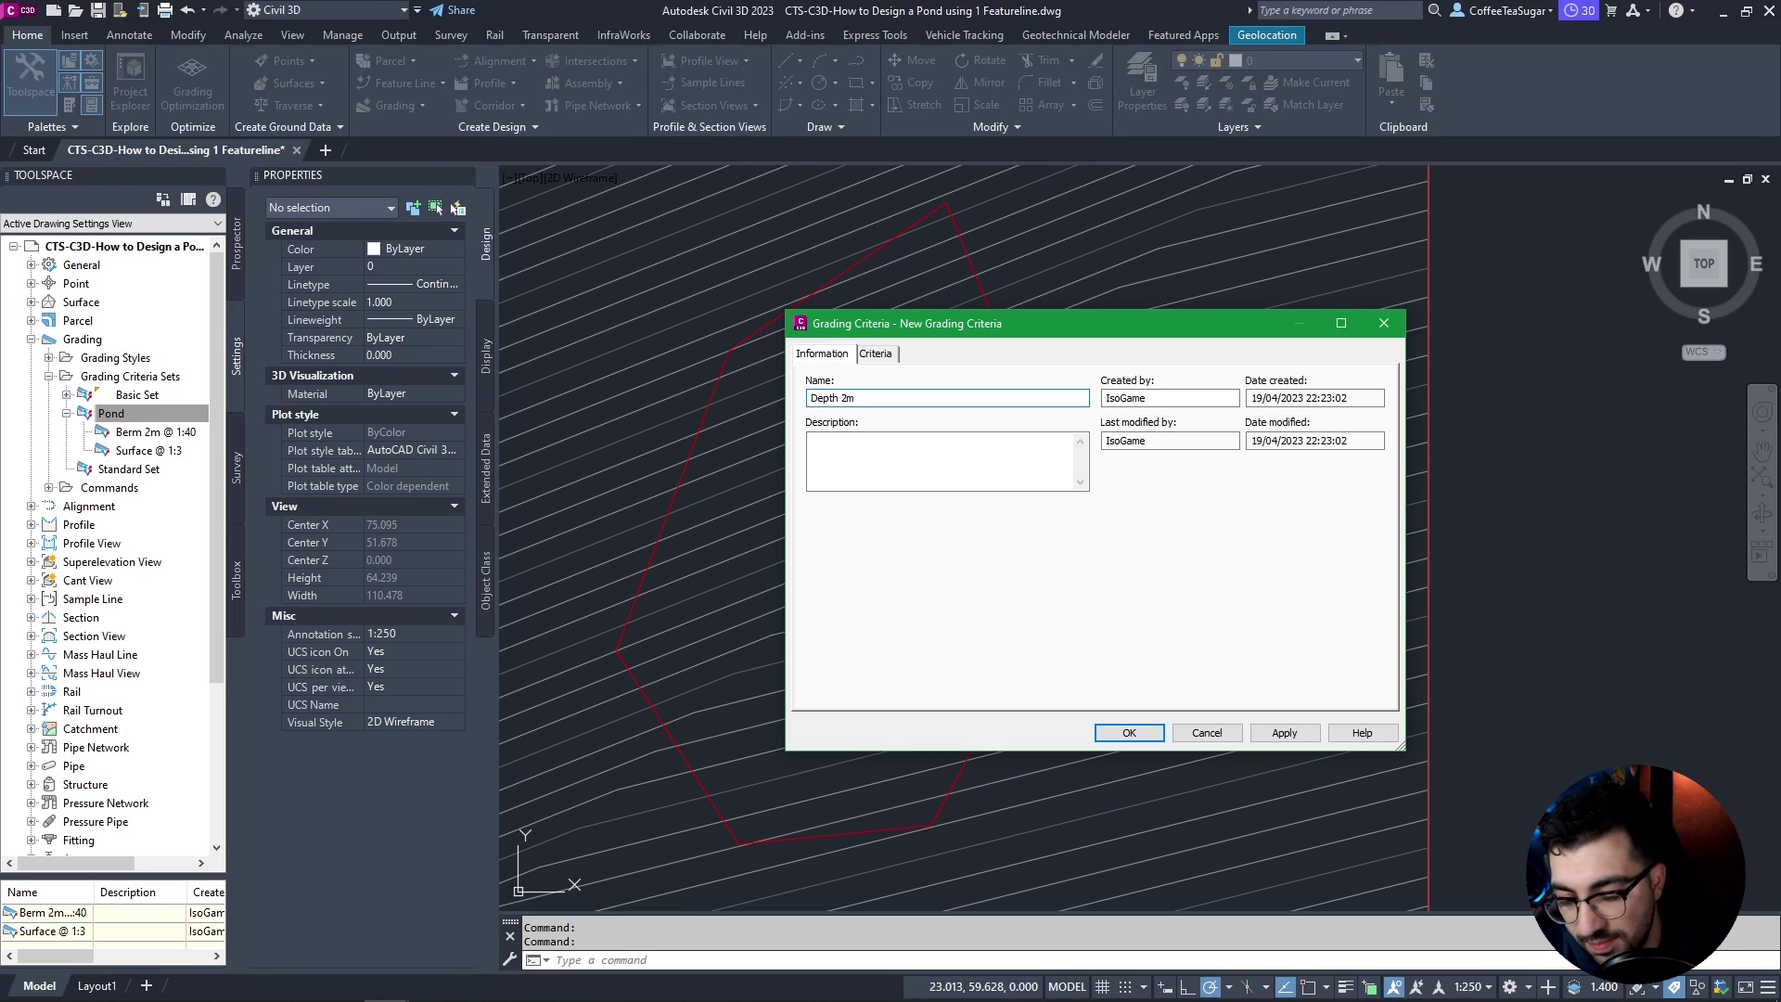
{"action": "type", "text": " @ 1:3"}
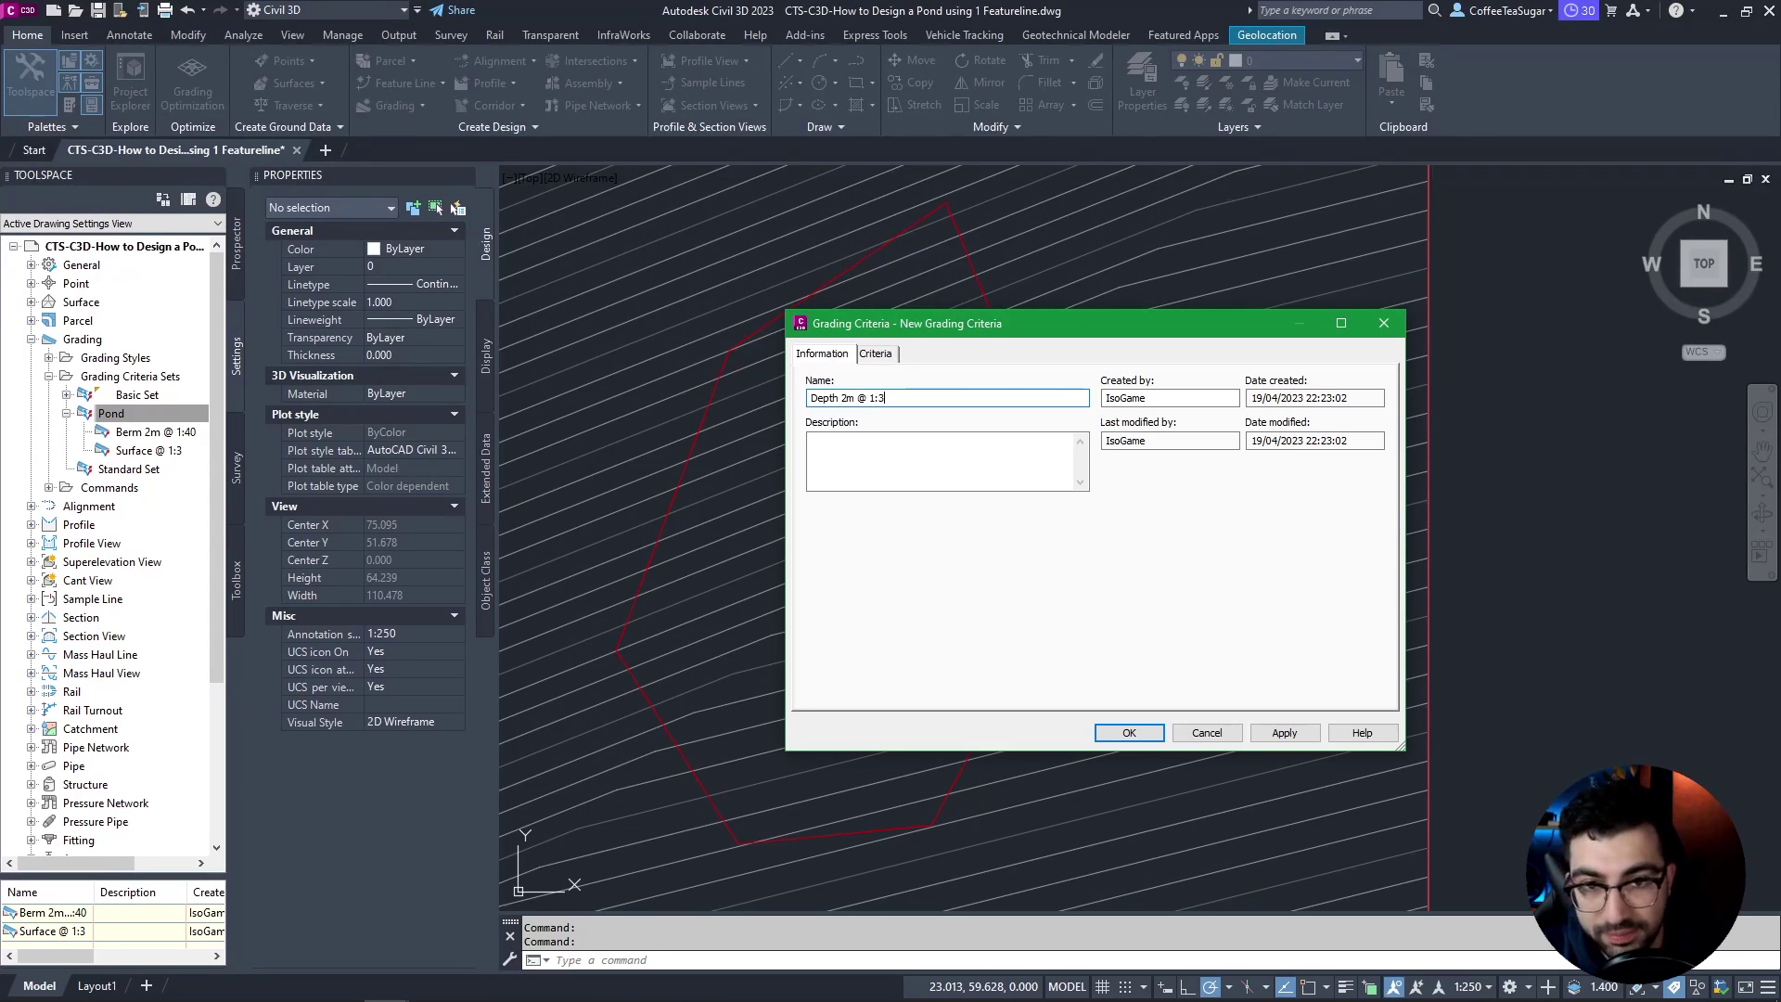
Step: Set the depth criteria's target to Relative Elevation with a value of -2 m
{"action": "left_click", "coordinate": [888, 359]}
{"action": "left_click", "coordinate": [1113, 427]}
{"action": "left_click", "coordinate": [1113, 428]}
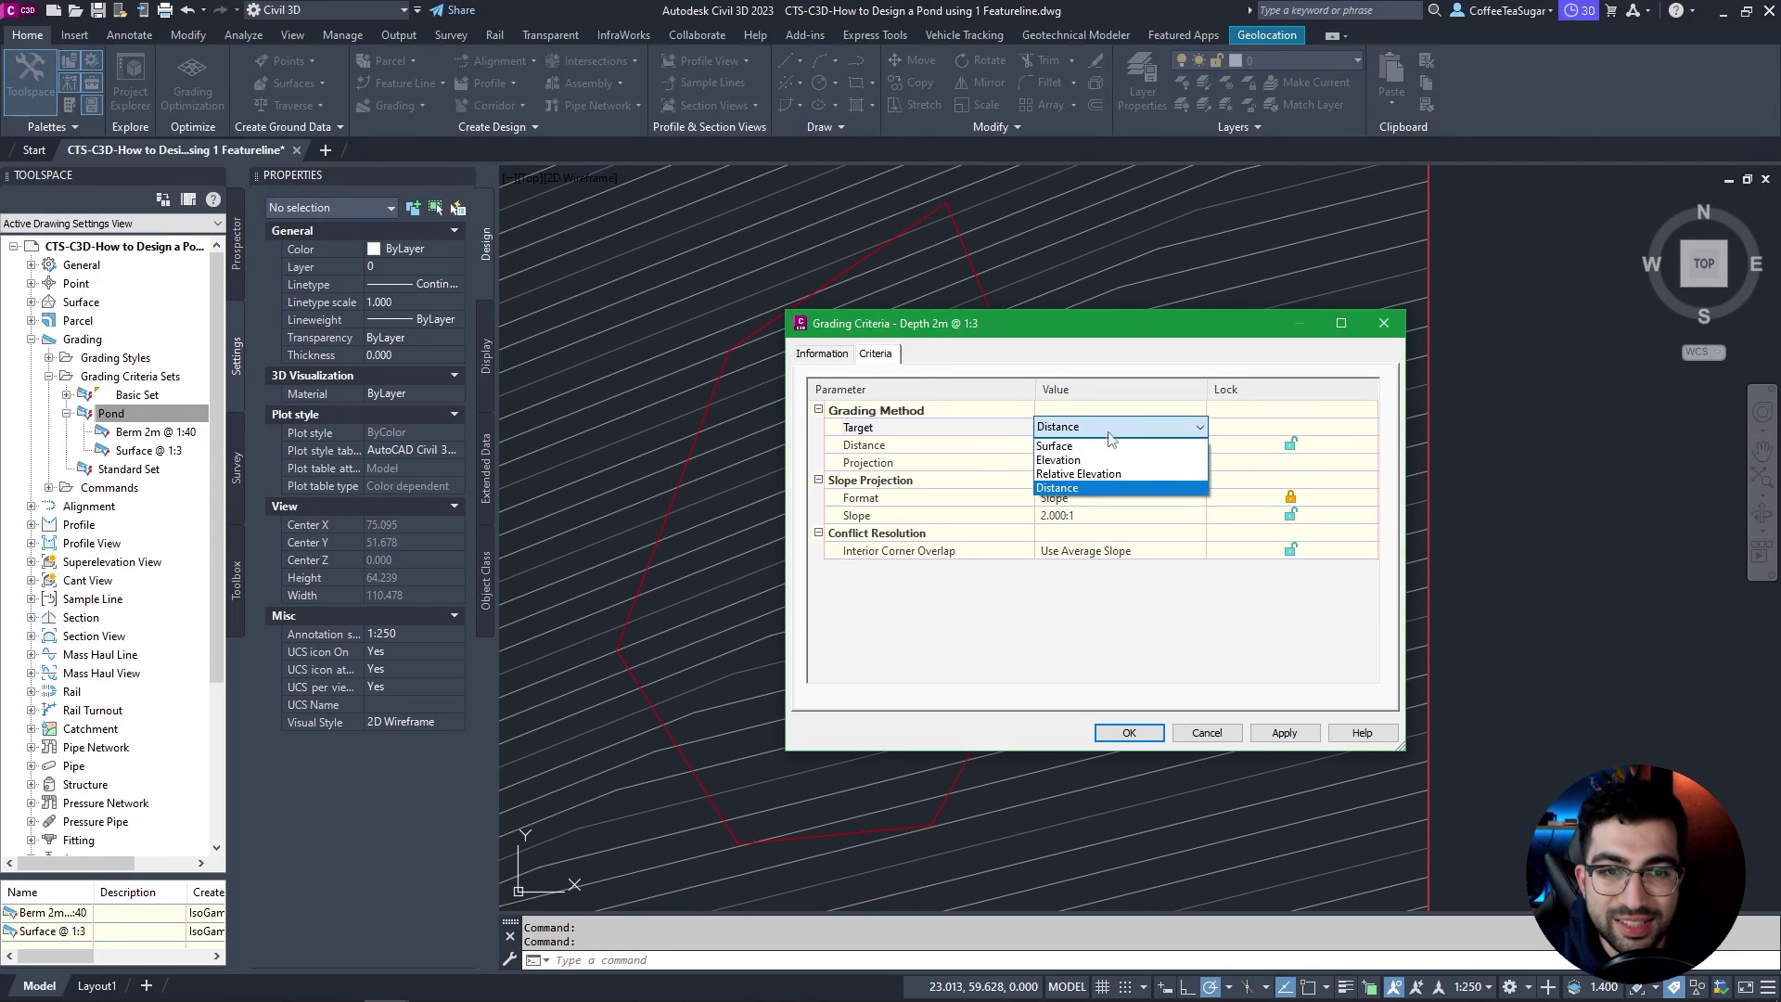
{"action": "left_click", "coordinate": [1098, 452]}
{"action": "left_click", "coordinate": [1096, 446]}
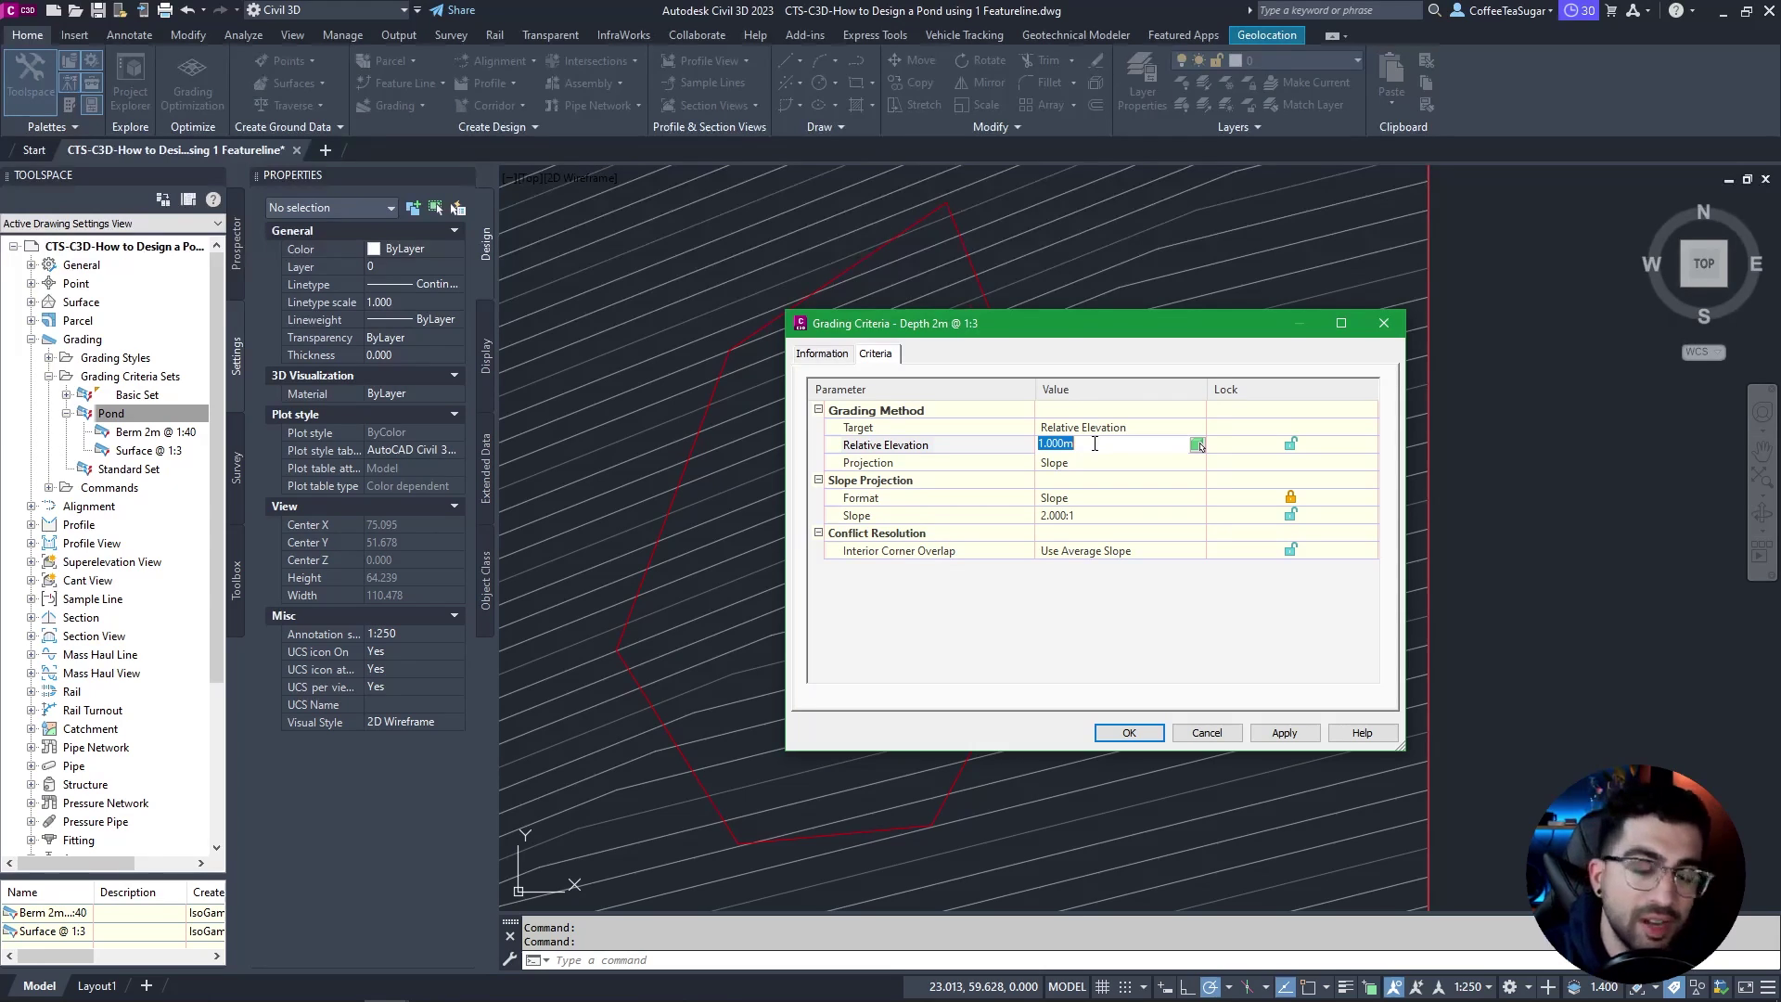
{"action": "type", "text": "-2"}
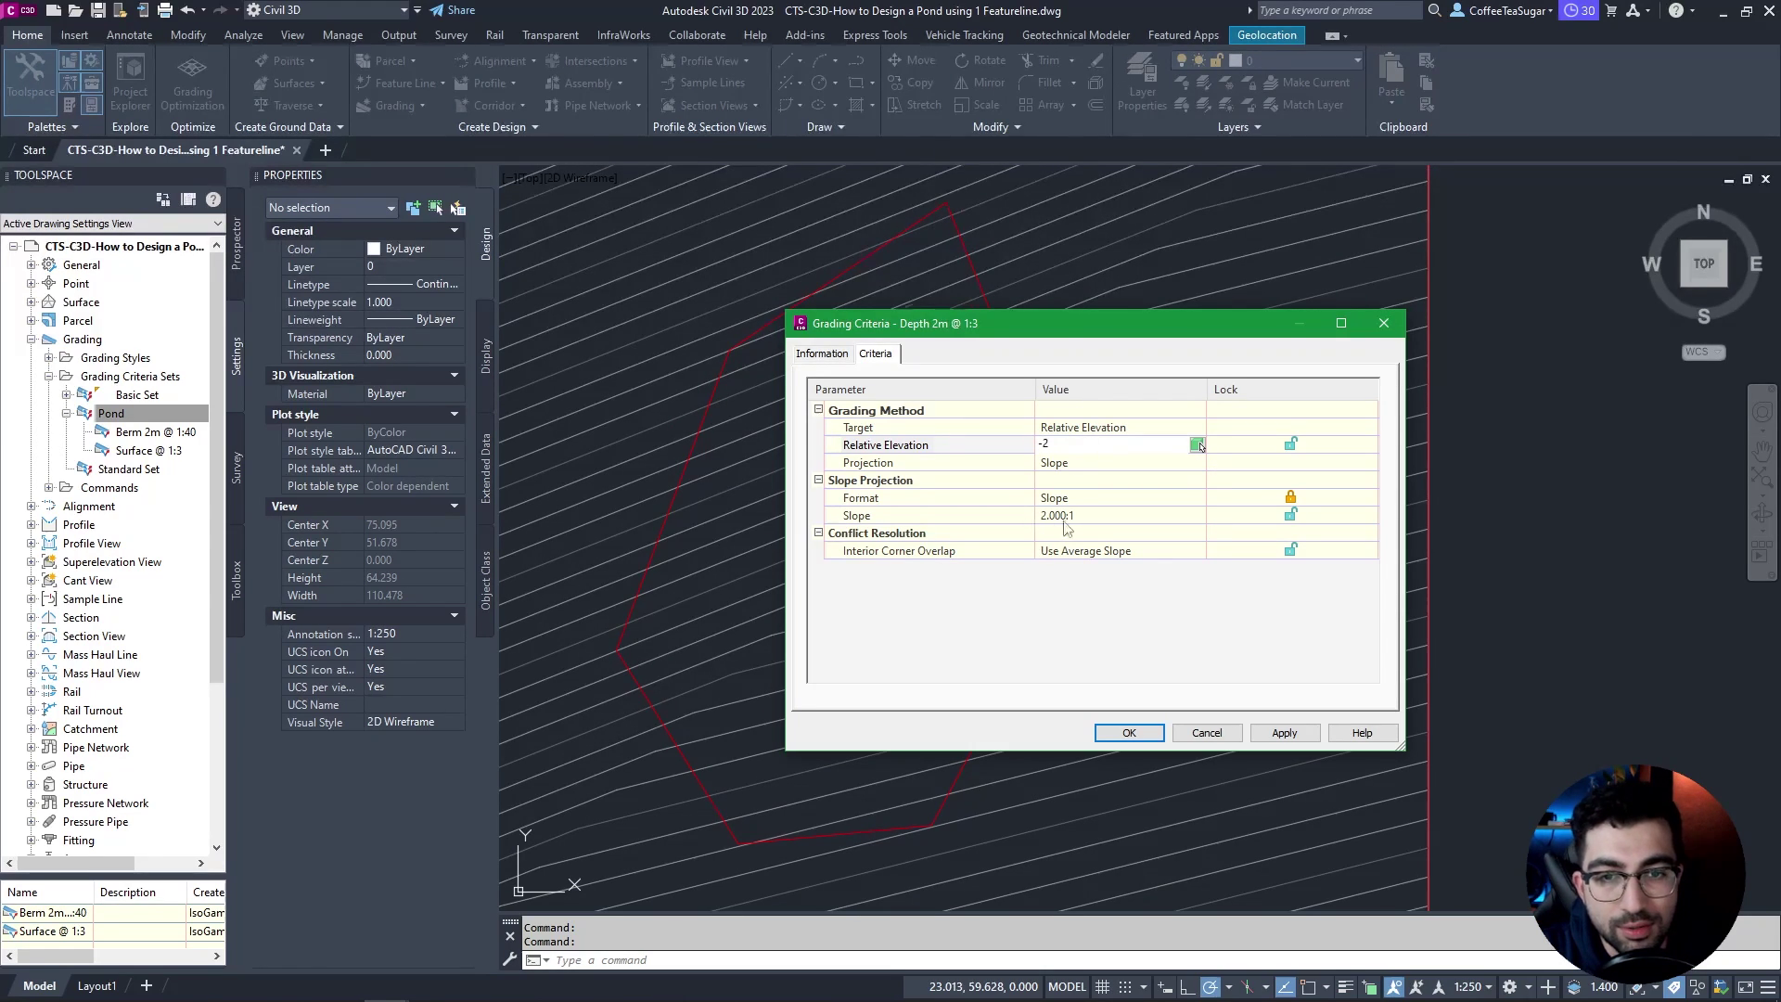
Step: Set the depth criteria's slope to 3:1 and save the criteria
{"action": "left_click", "coordinate": [1091, 516]}
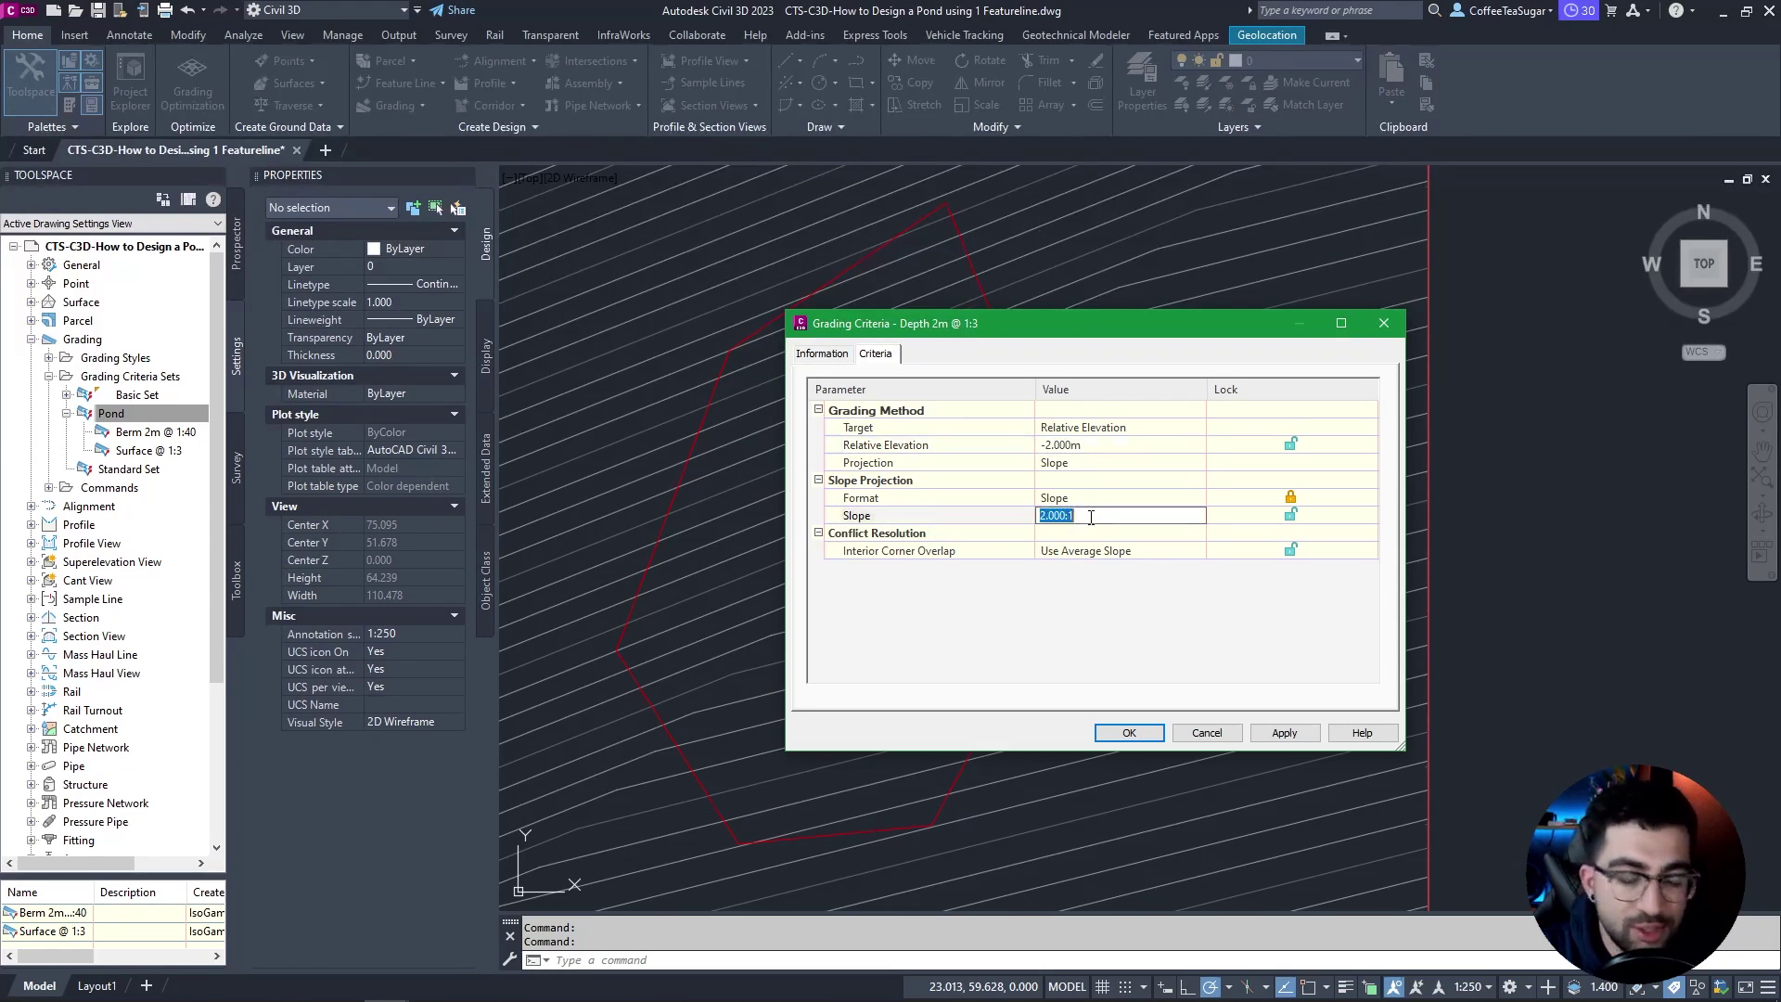
{"action": "type", "text": "3"}
{"action": "left_click", "coordinate": [822, 353]}
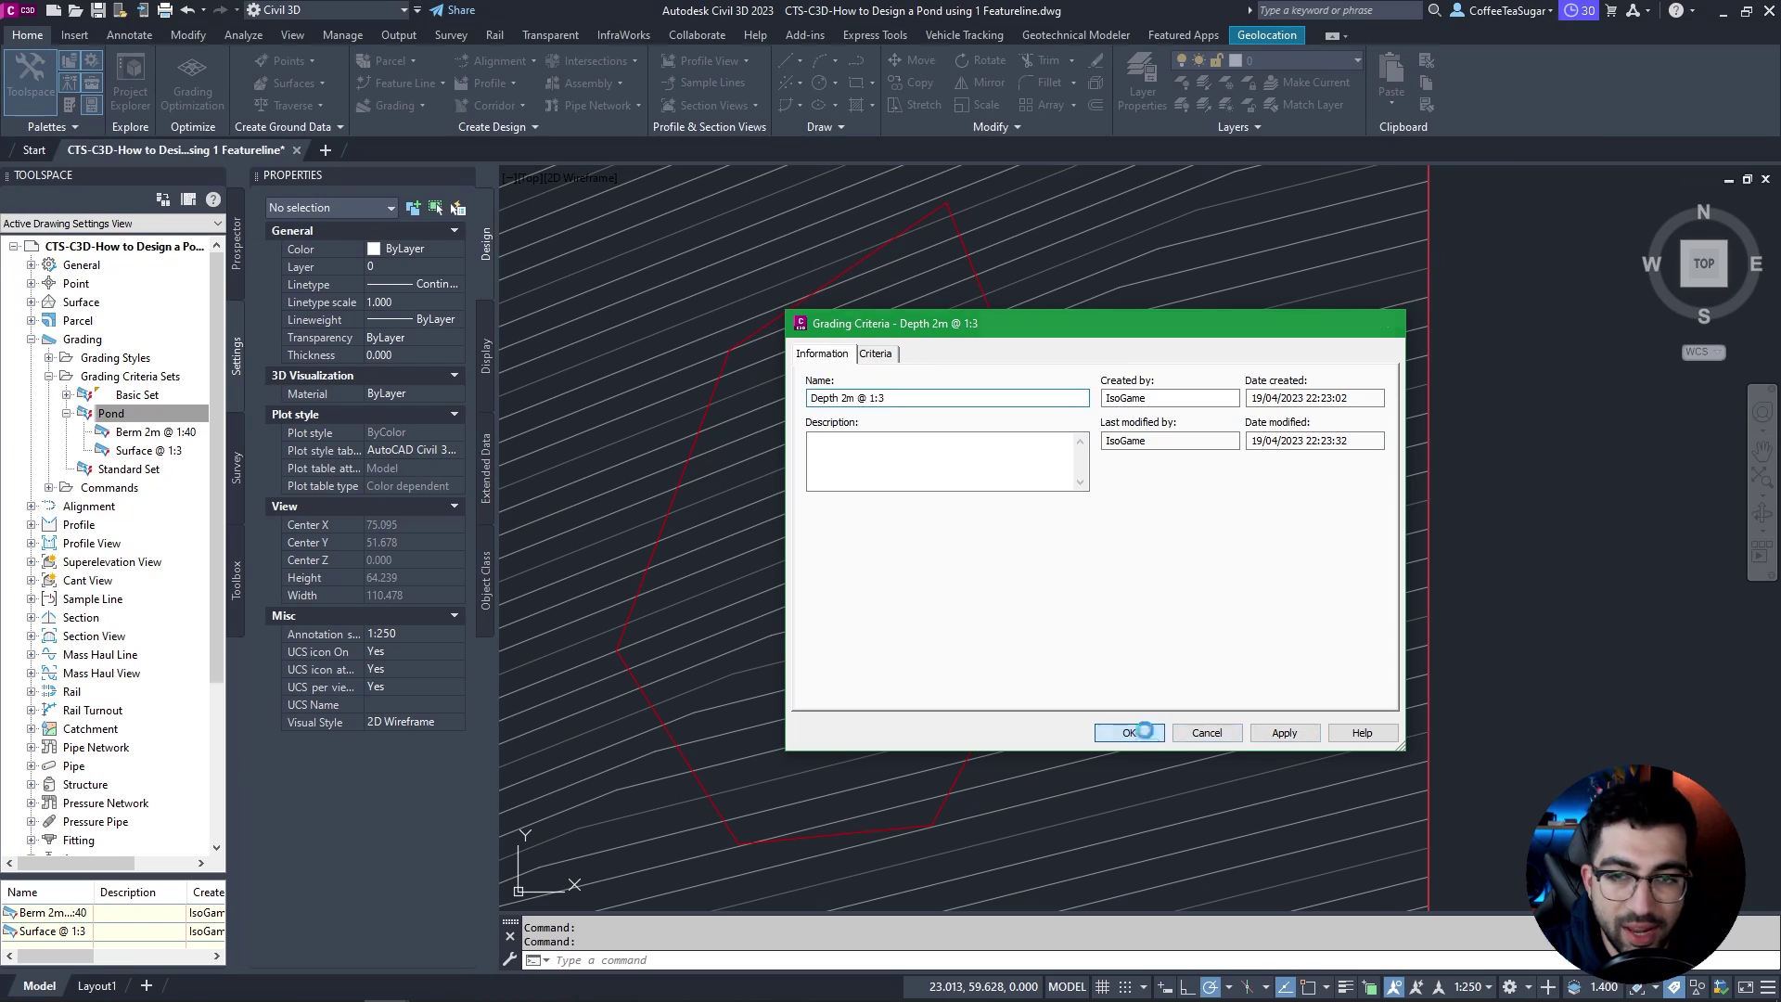
{"action": "left_click", "coordinate": [1128, 732]}
Step: Add a further grading criteria to the Pond set and name it "IL @ 1:3"
{"action": "right_click", "coordinate": [125, 418]}
{"action": "left_click", "coordinate": [160, 427]}
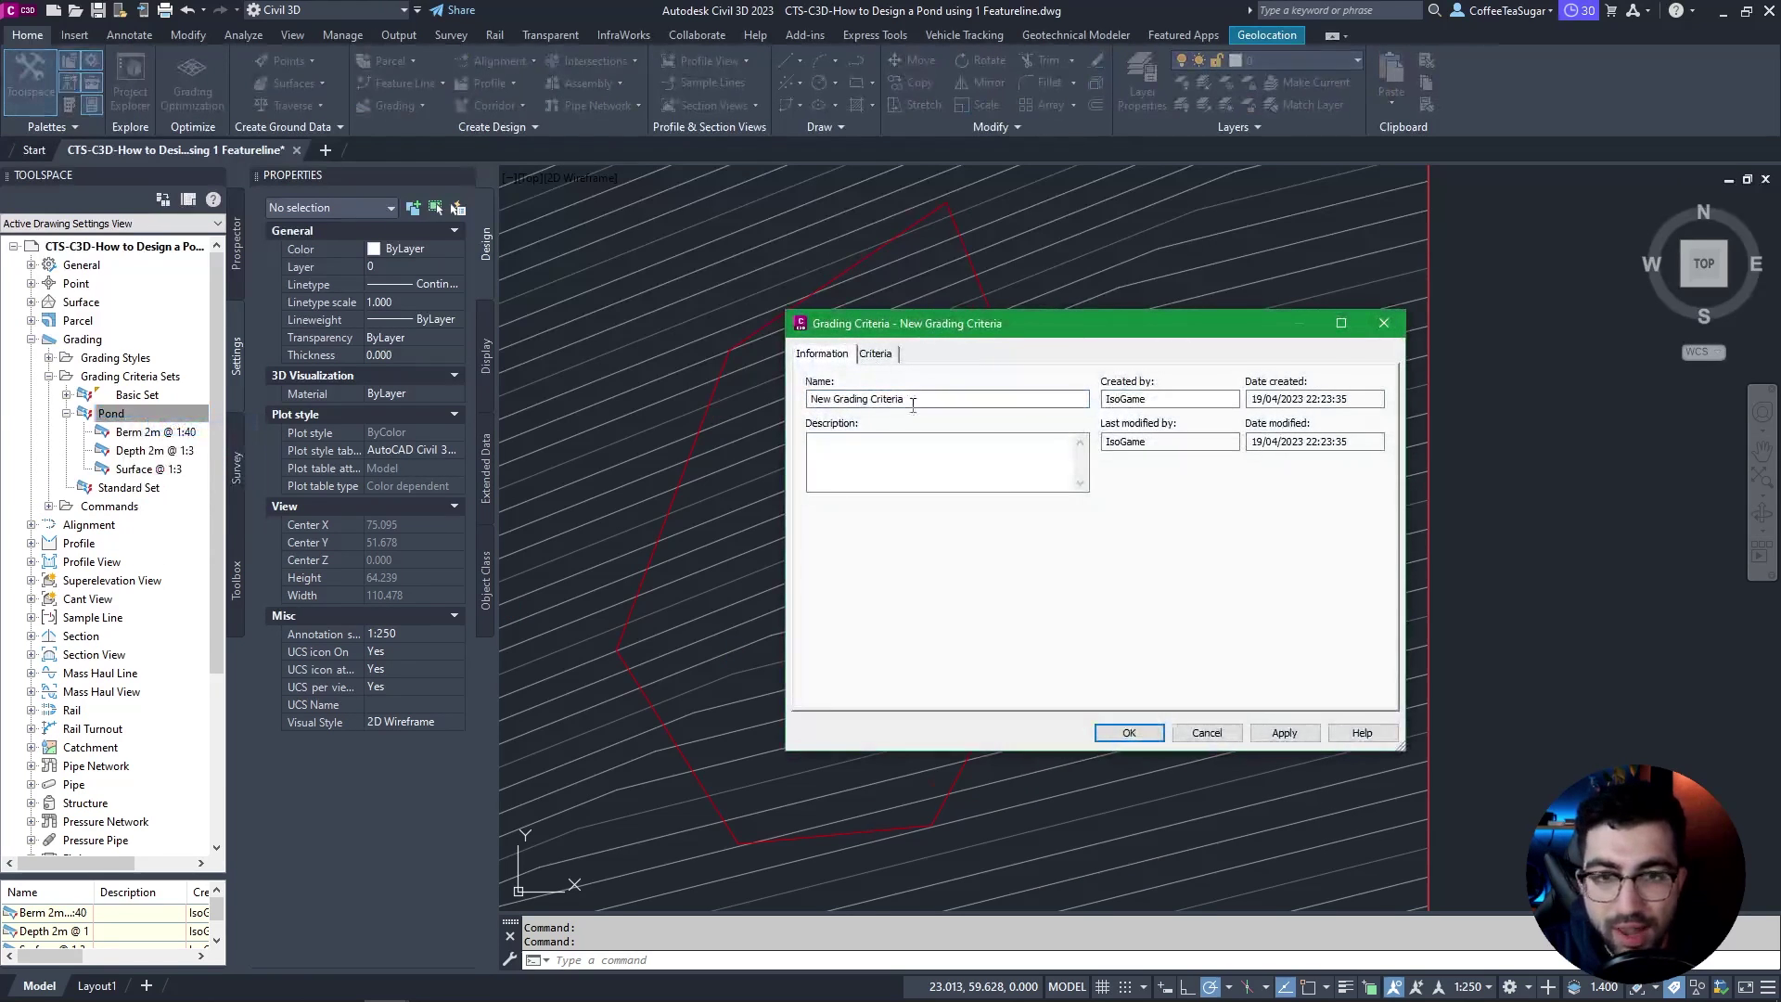
{"action": "triple_click", "coordinate": [931, 401]}
{"action": "type", "text": "IL @ 1:3"}
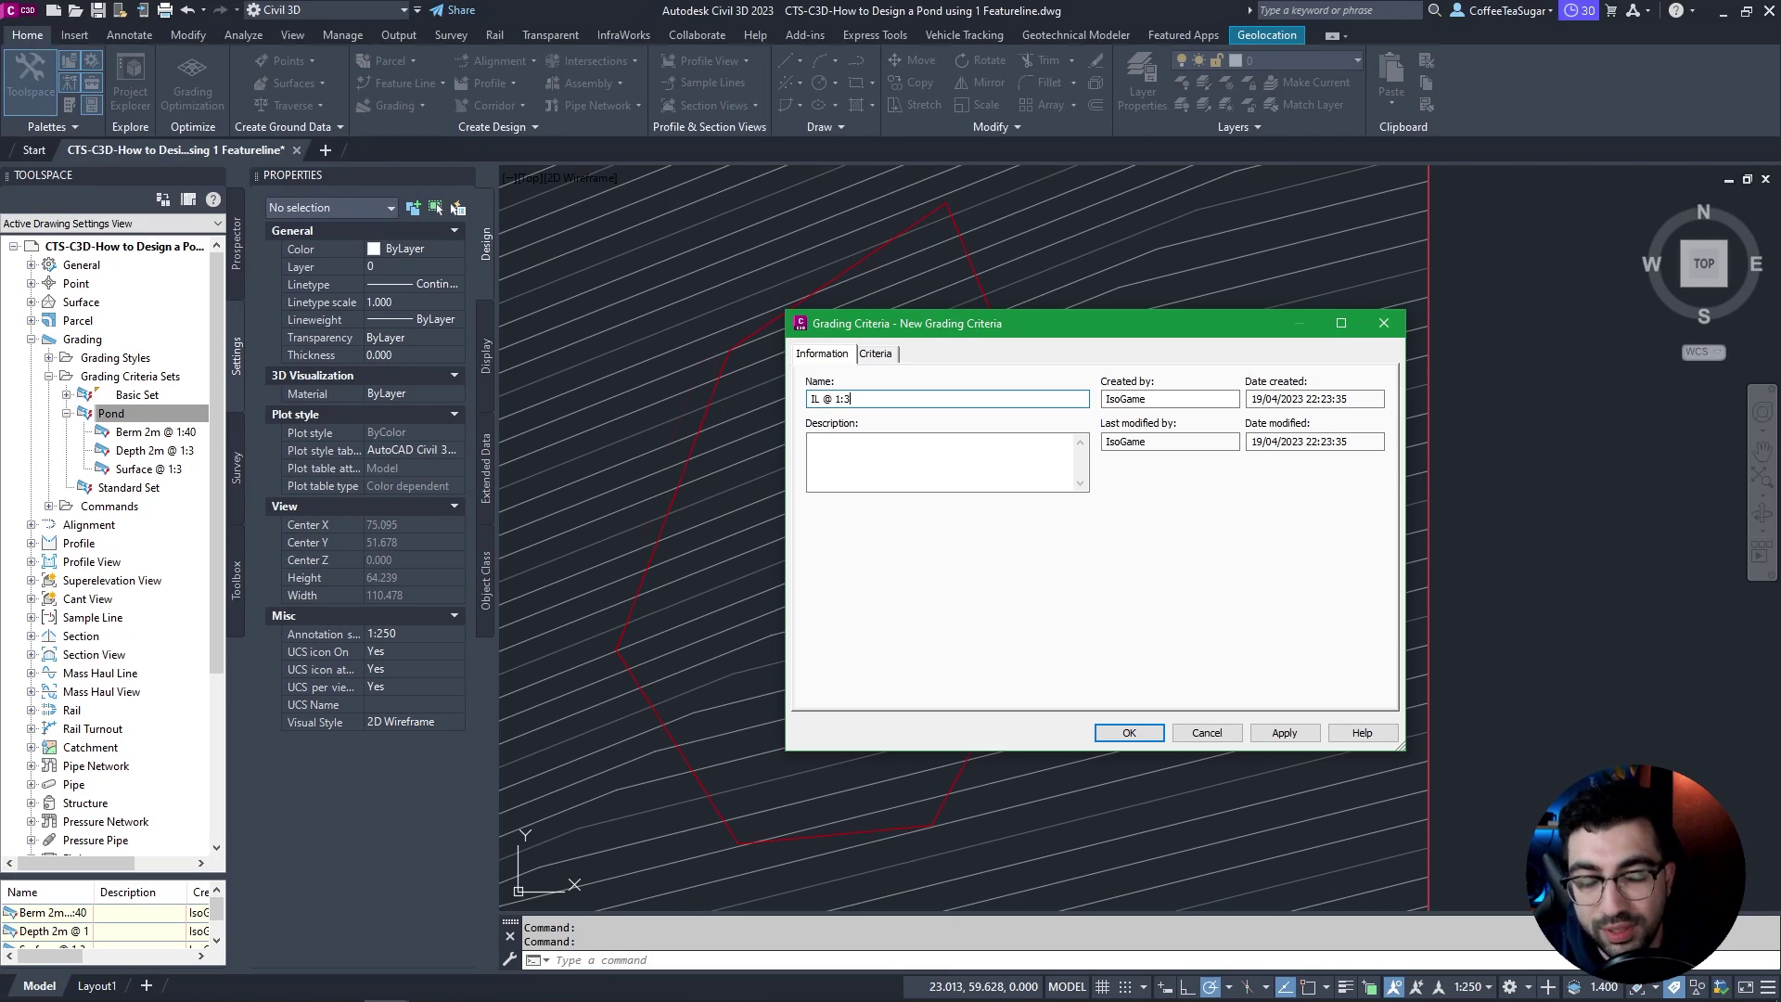
Step: Set the grading target of the IL @ 1:3 criteria to Elevation
{"action": "left_click", "coordinate": [874, 354]}
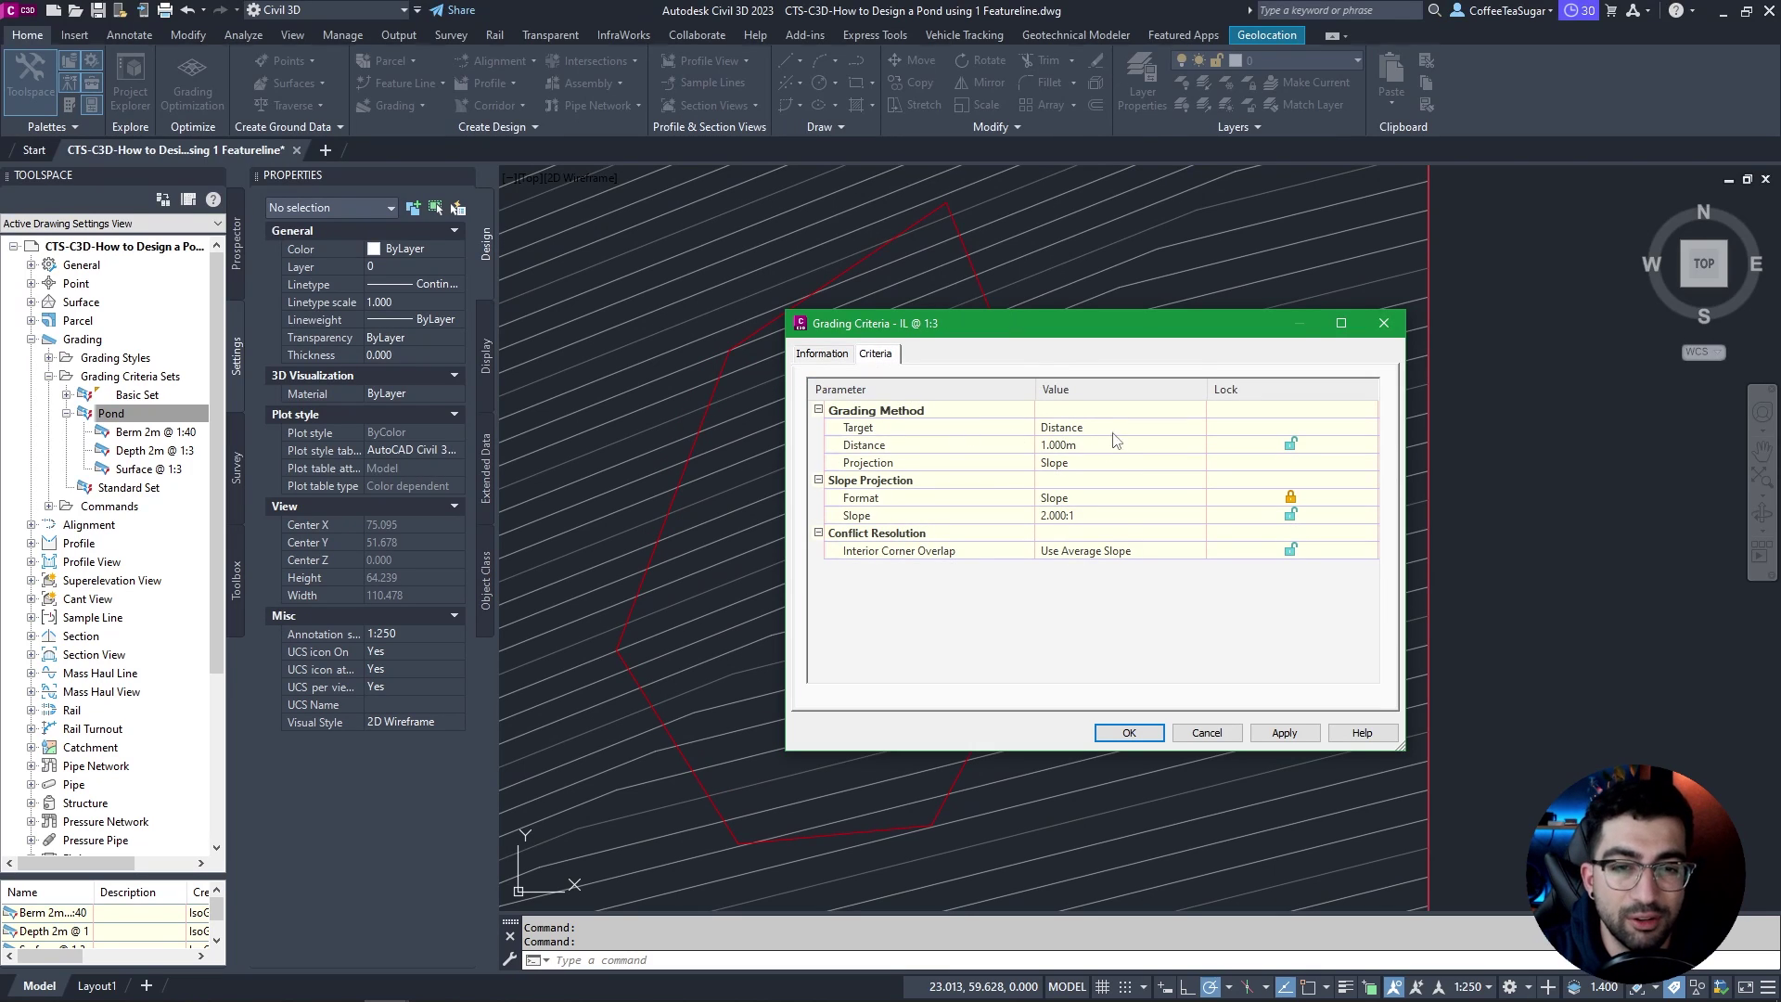
{"action": "left_click", "coordinate": [1066, 427]}
{"action": "left_click", "coordinate": [1060, 429]}
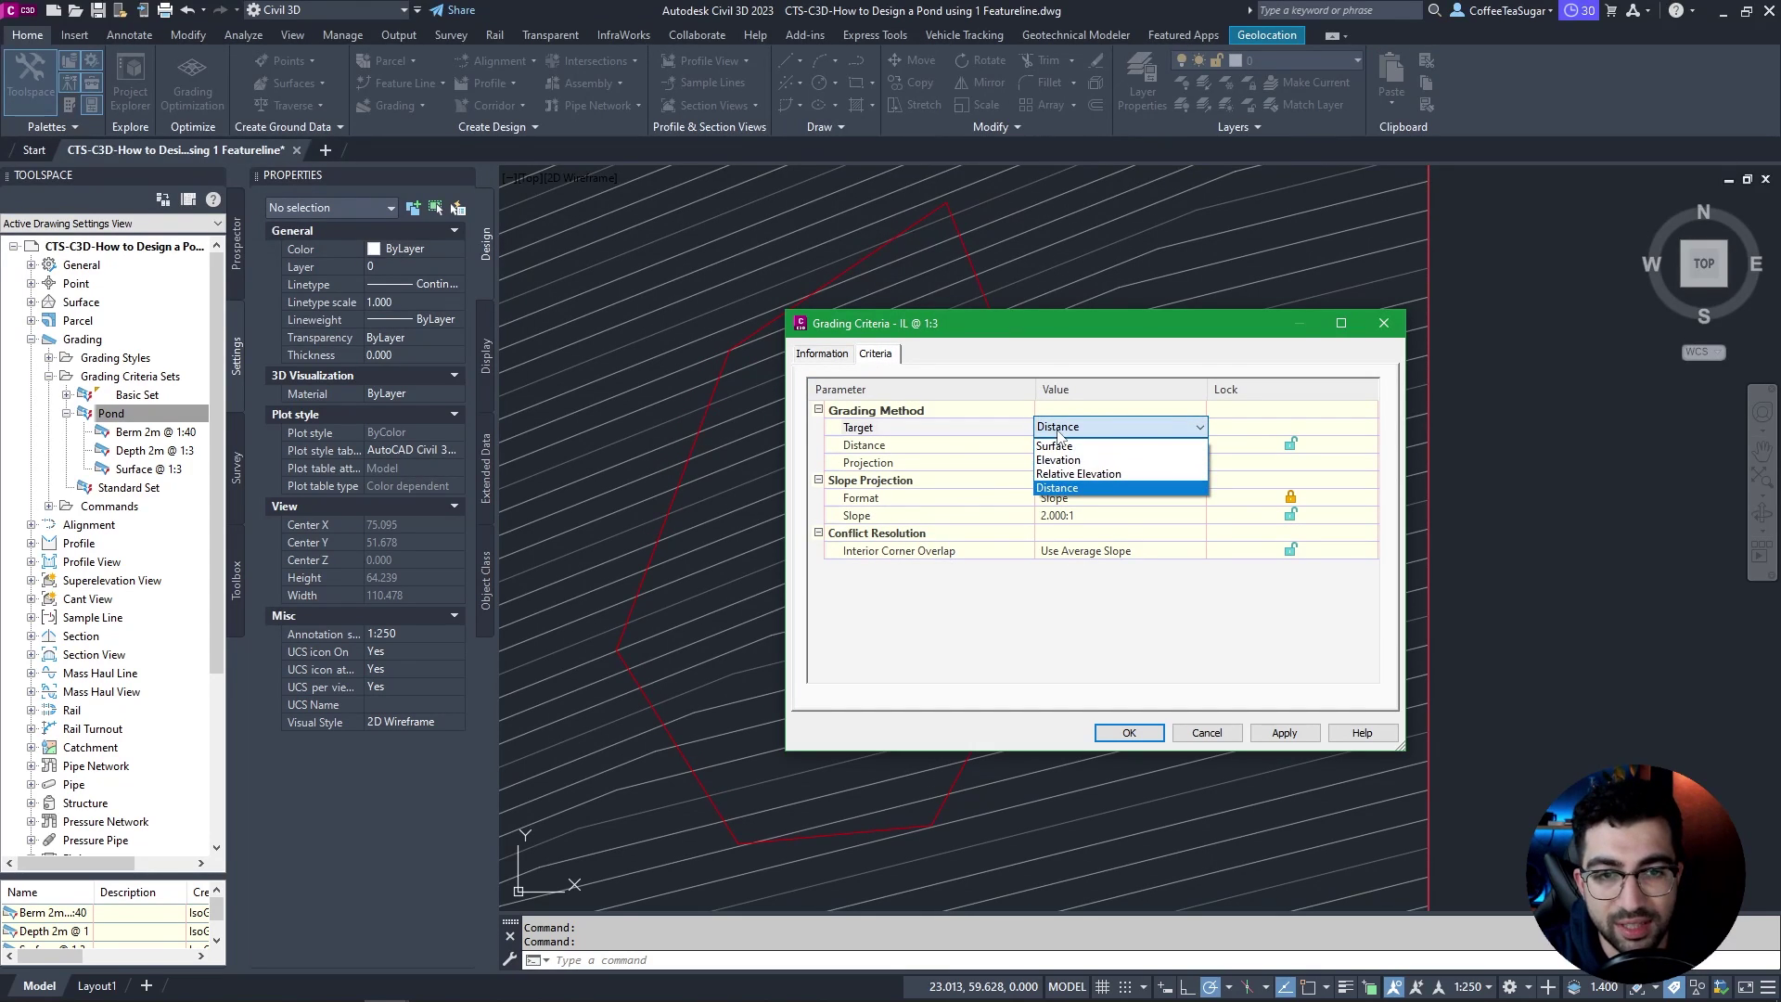
{"action": "left_click", "coordinate": [1061, 463]}
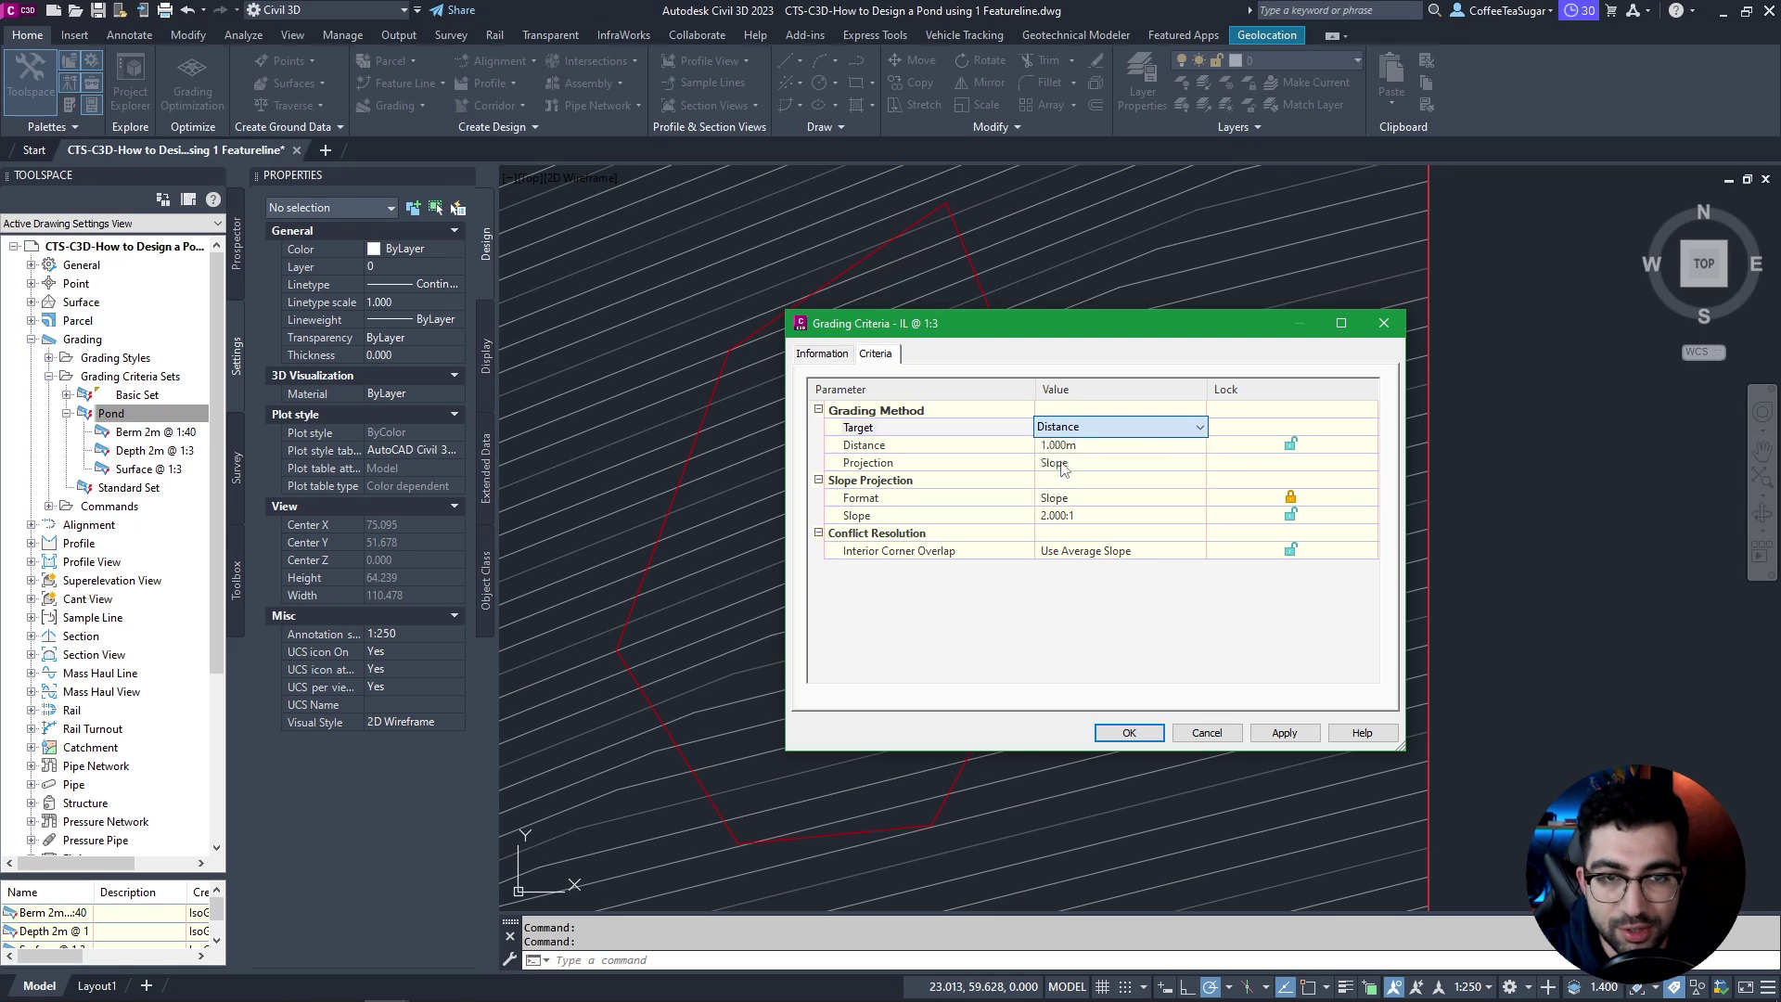
{"action": "key", "text": "Up"}
{"action": "key", "text": "Up"}
Step: Set both the cut and fill slopes of the IL @ 1:3 criteria to 3:1 and save it
{"action": "left_click", "coordinate": [1104, 516]}
{"action": "type", "text": "3"}
{"action": "key", "text": "Return"}
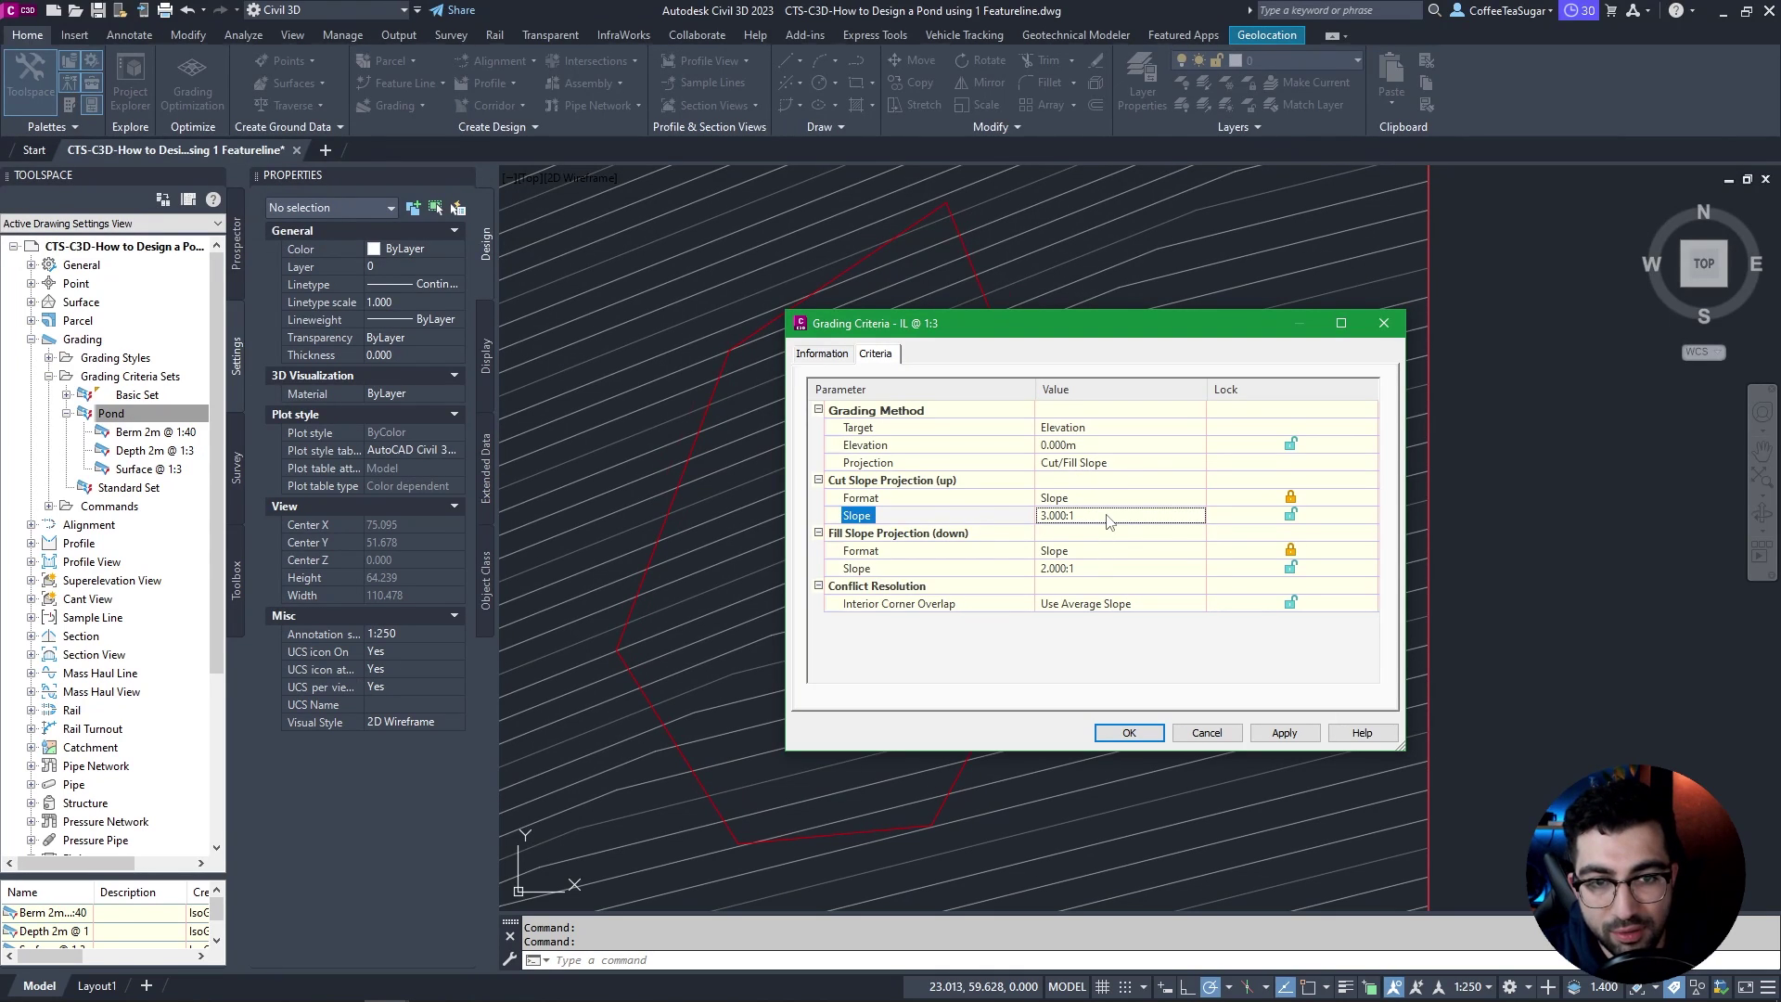
{"action": "left_click", "coordinate": [1083, 565]}
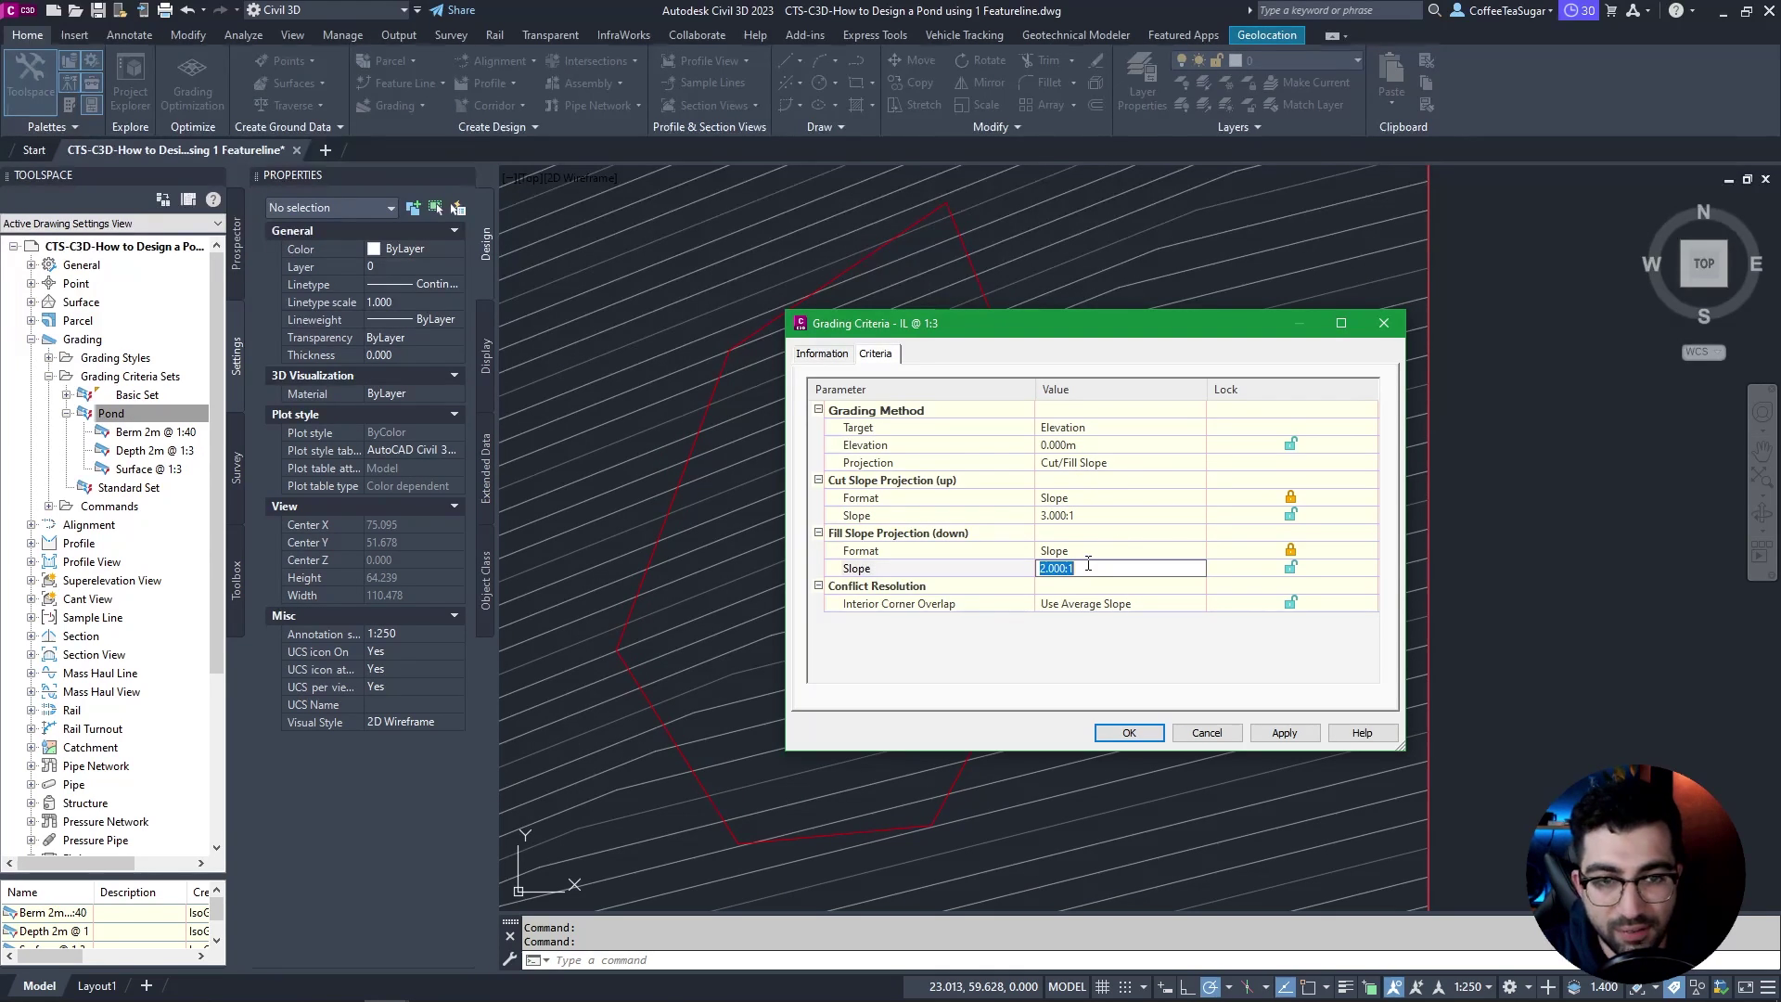
{"action": "type", "text": "3"}
{"action": "key", "text": "Return"}
{"action": "left_click", "coordinate": [1129, 733]}
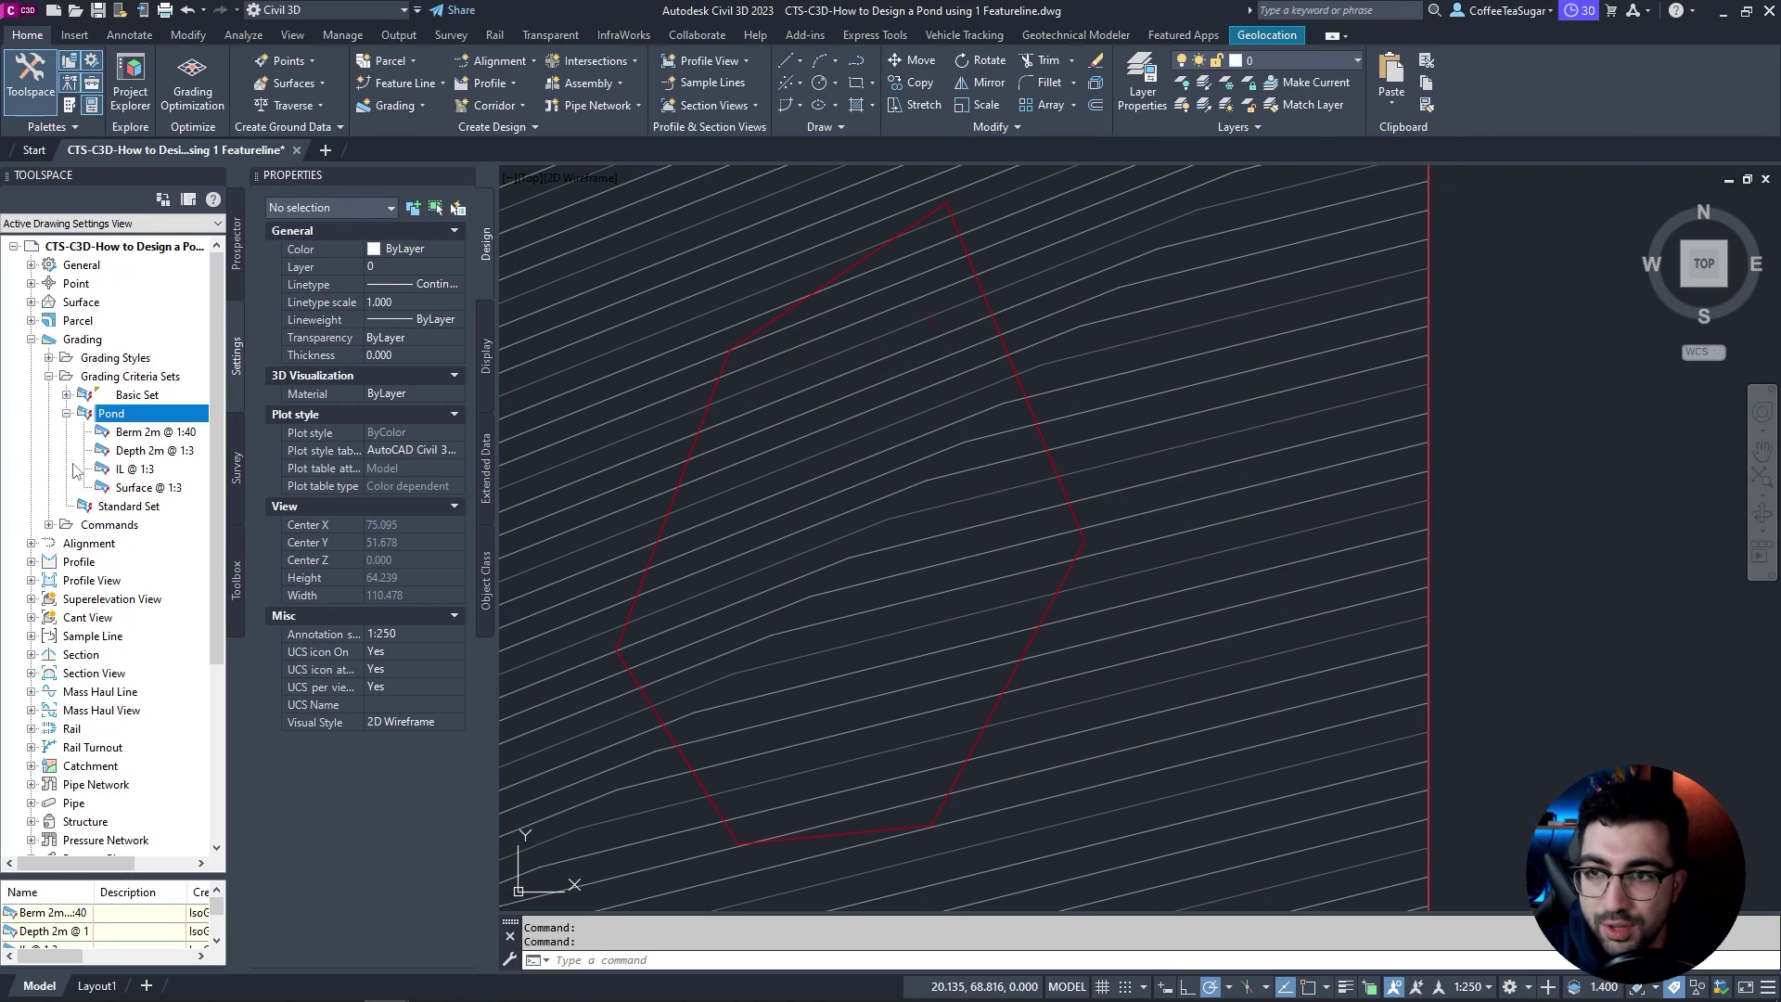
Step: Start a new TIN surface in the drawing's surface collection and name it Pond
{"action": "left_click", "coordinate": [235, 265]}
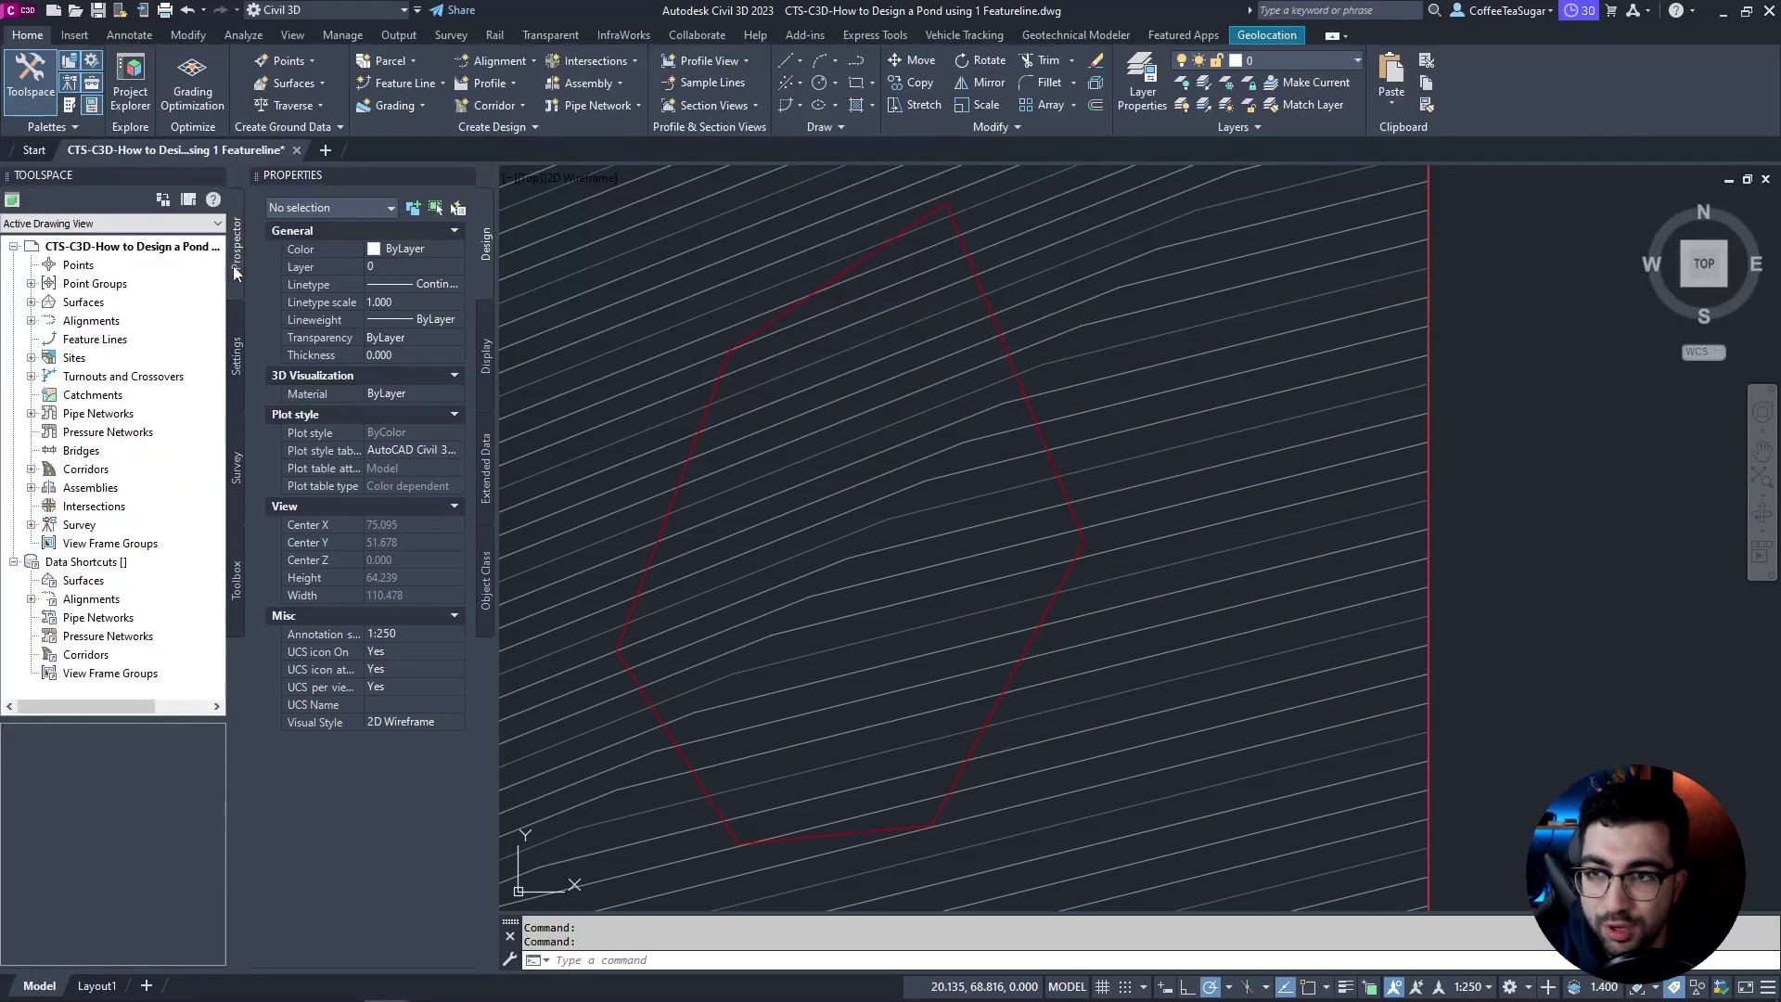
{"action": "left_click", "coordinate": [31, 302]}
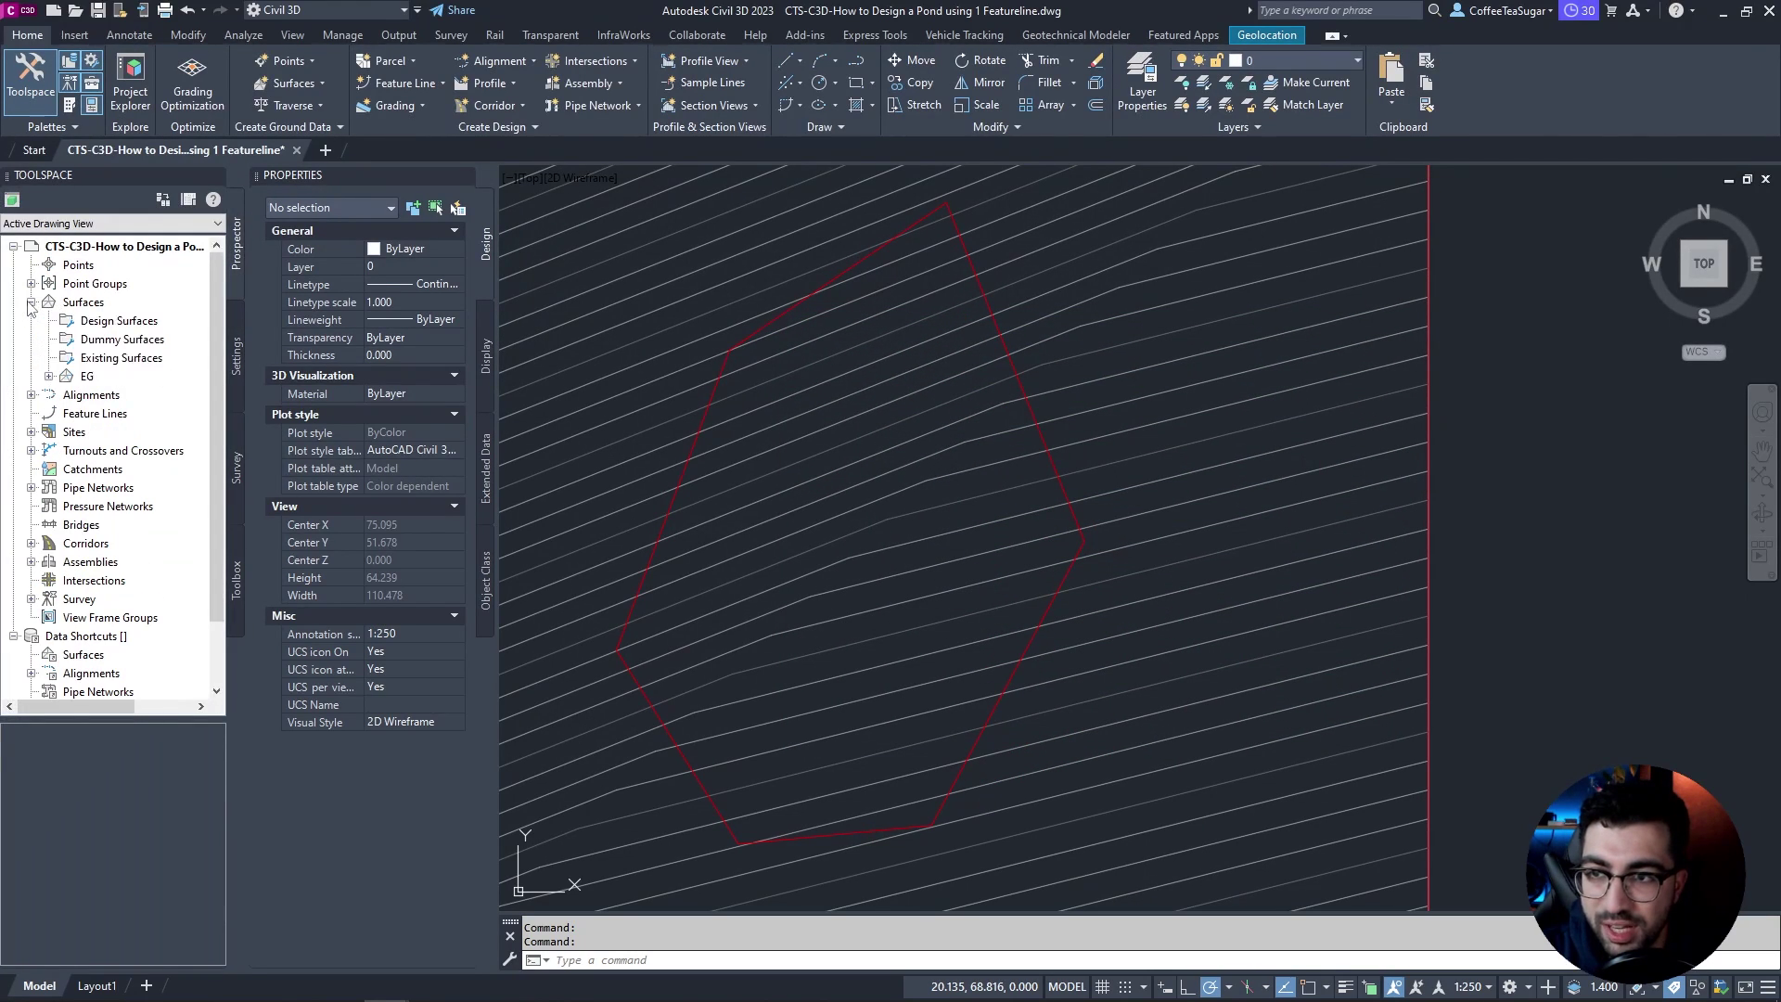
{"action": "right_click", "coordinate": [85, 309]}
{"action": "left_click", "coordinate": [130, 316]}
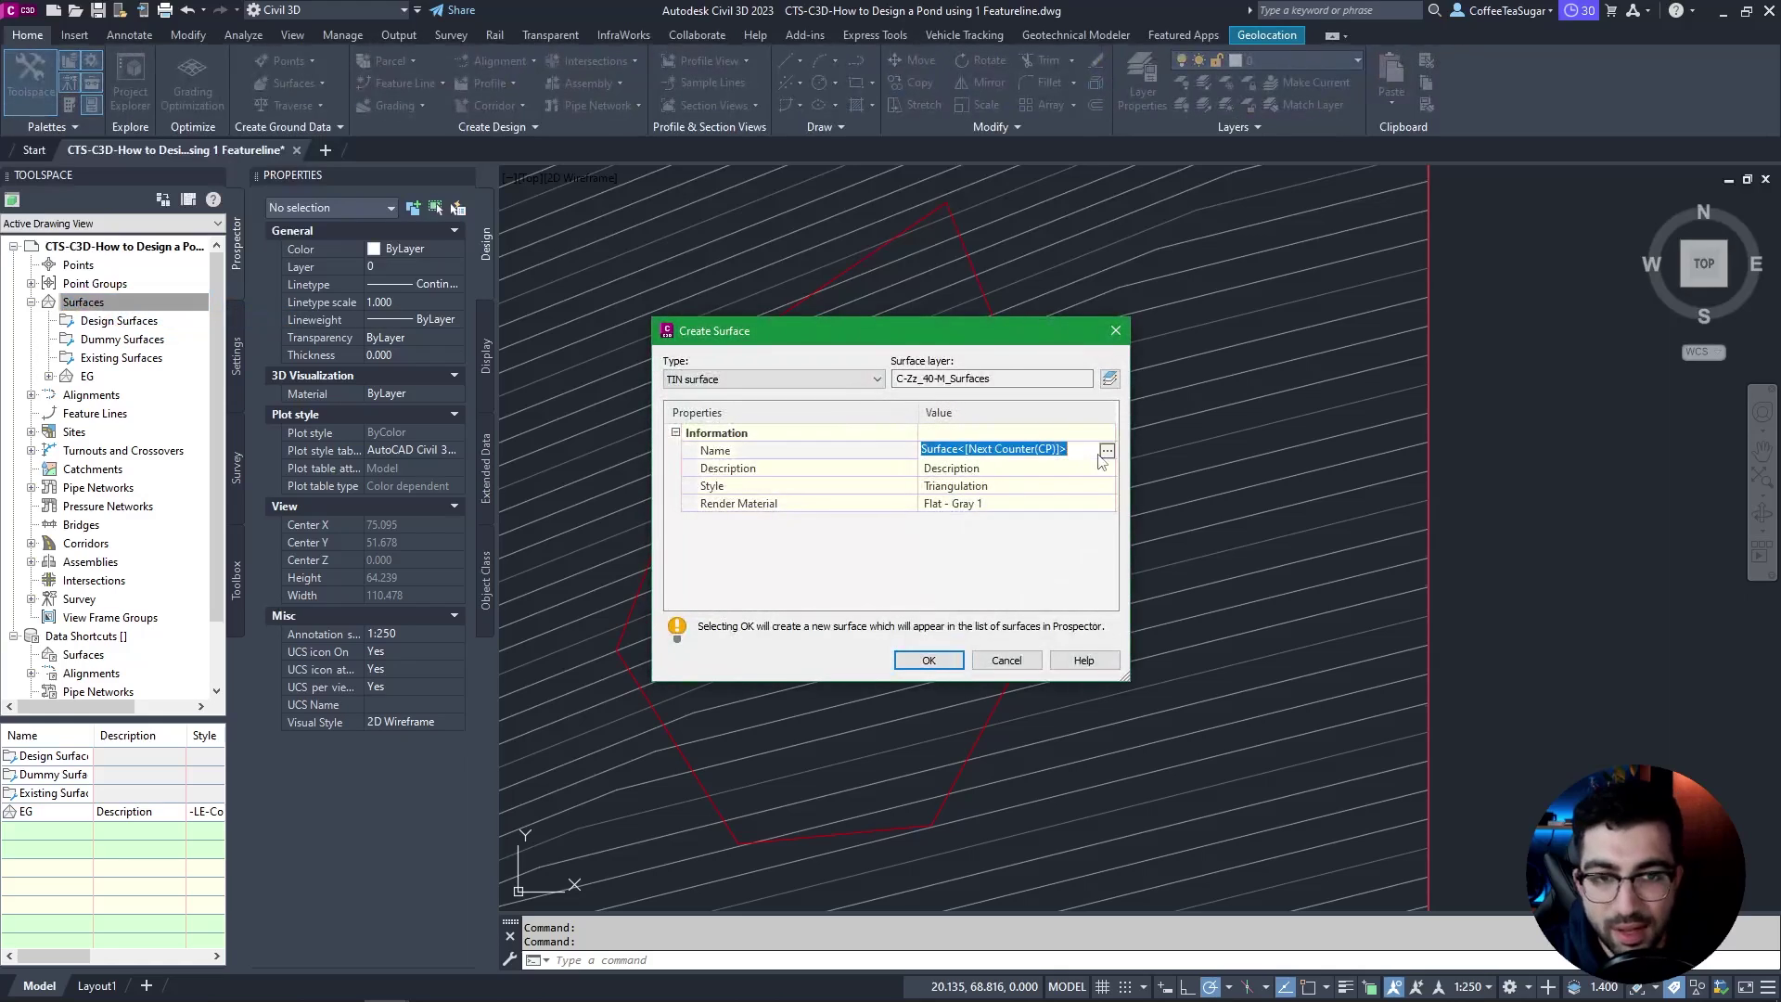
{"action": "type", "text": "Pond"}
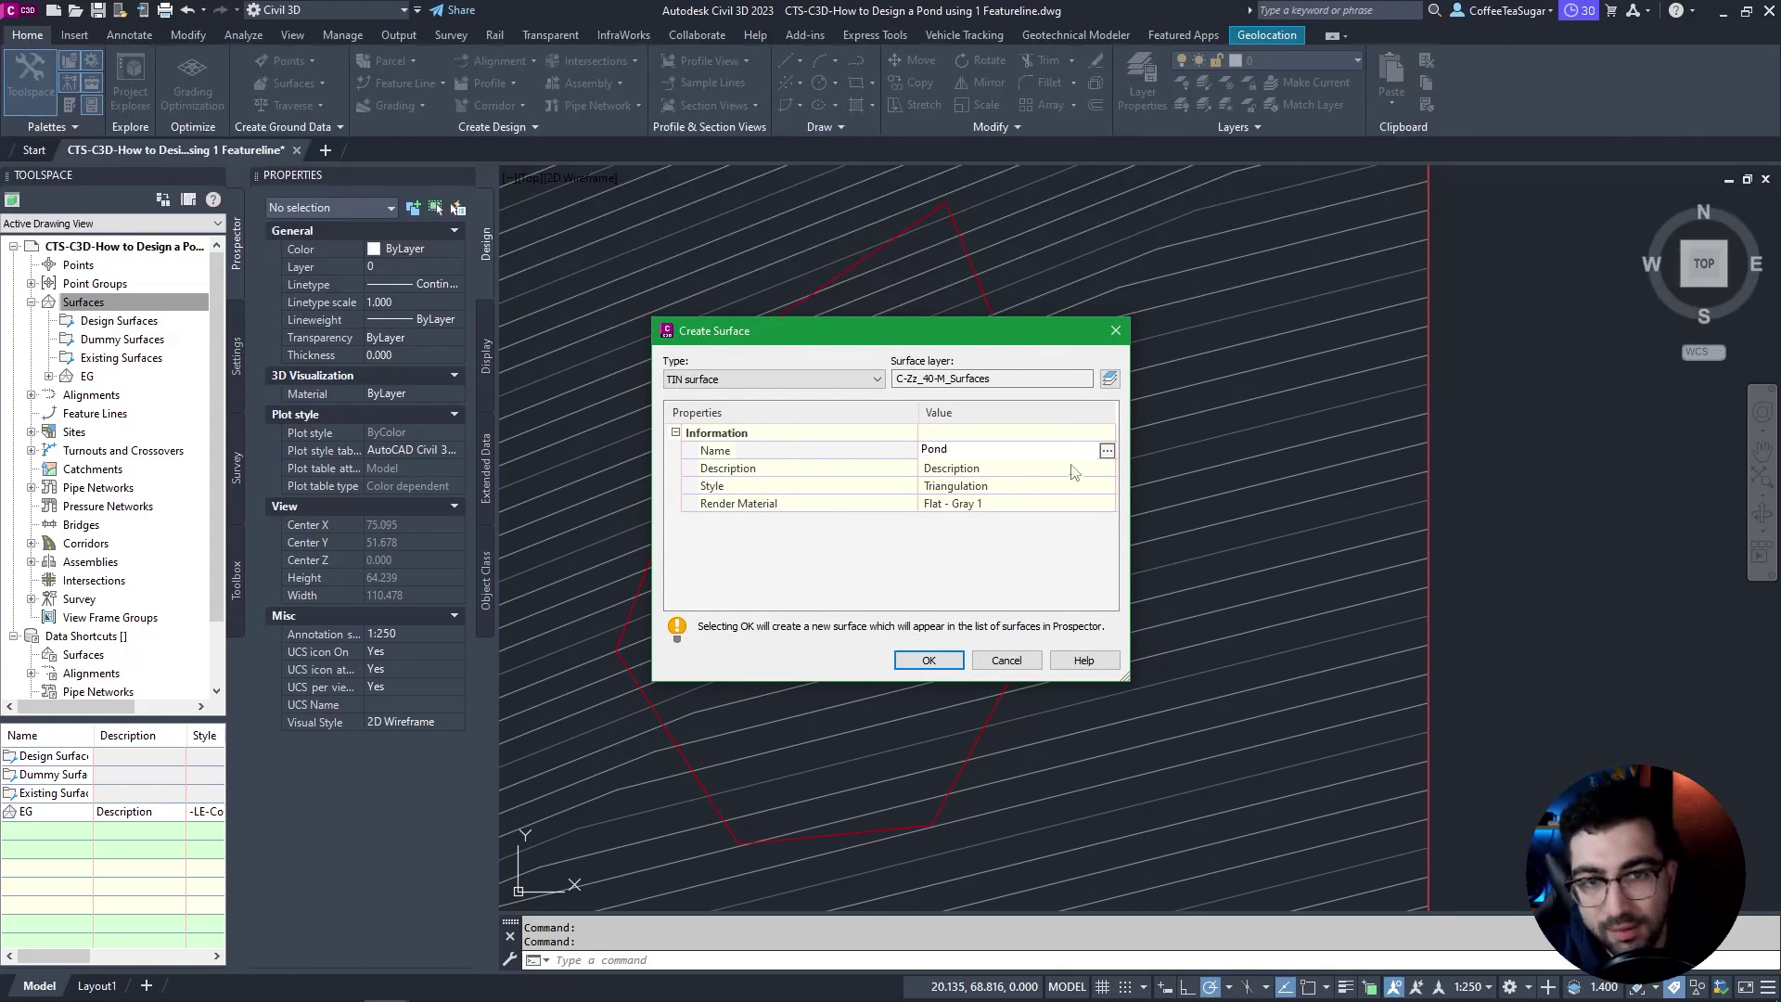
{"action": "key", "text": "Return"}
Step: Assign the LE contours style with 0.1 m contours to the Pond surface and create it
{"action": "left_click", "coordinate": [1100, 484]}
{"action": "left_click", "coordinate": [1108, 488]}
{"action": "left_click", "coordinate": [891, 498]}
{"action": "left_click", "coordinate": [886, 516]}
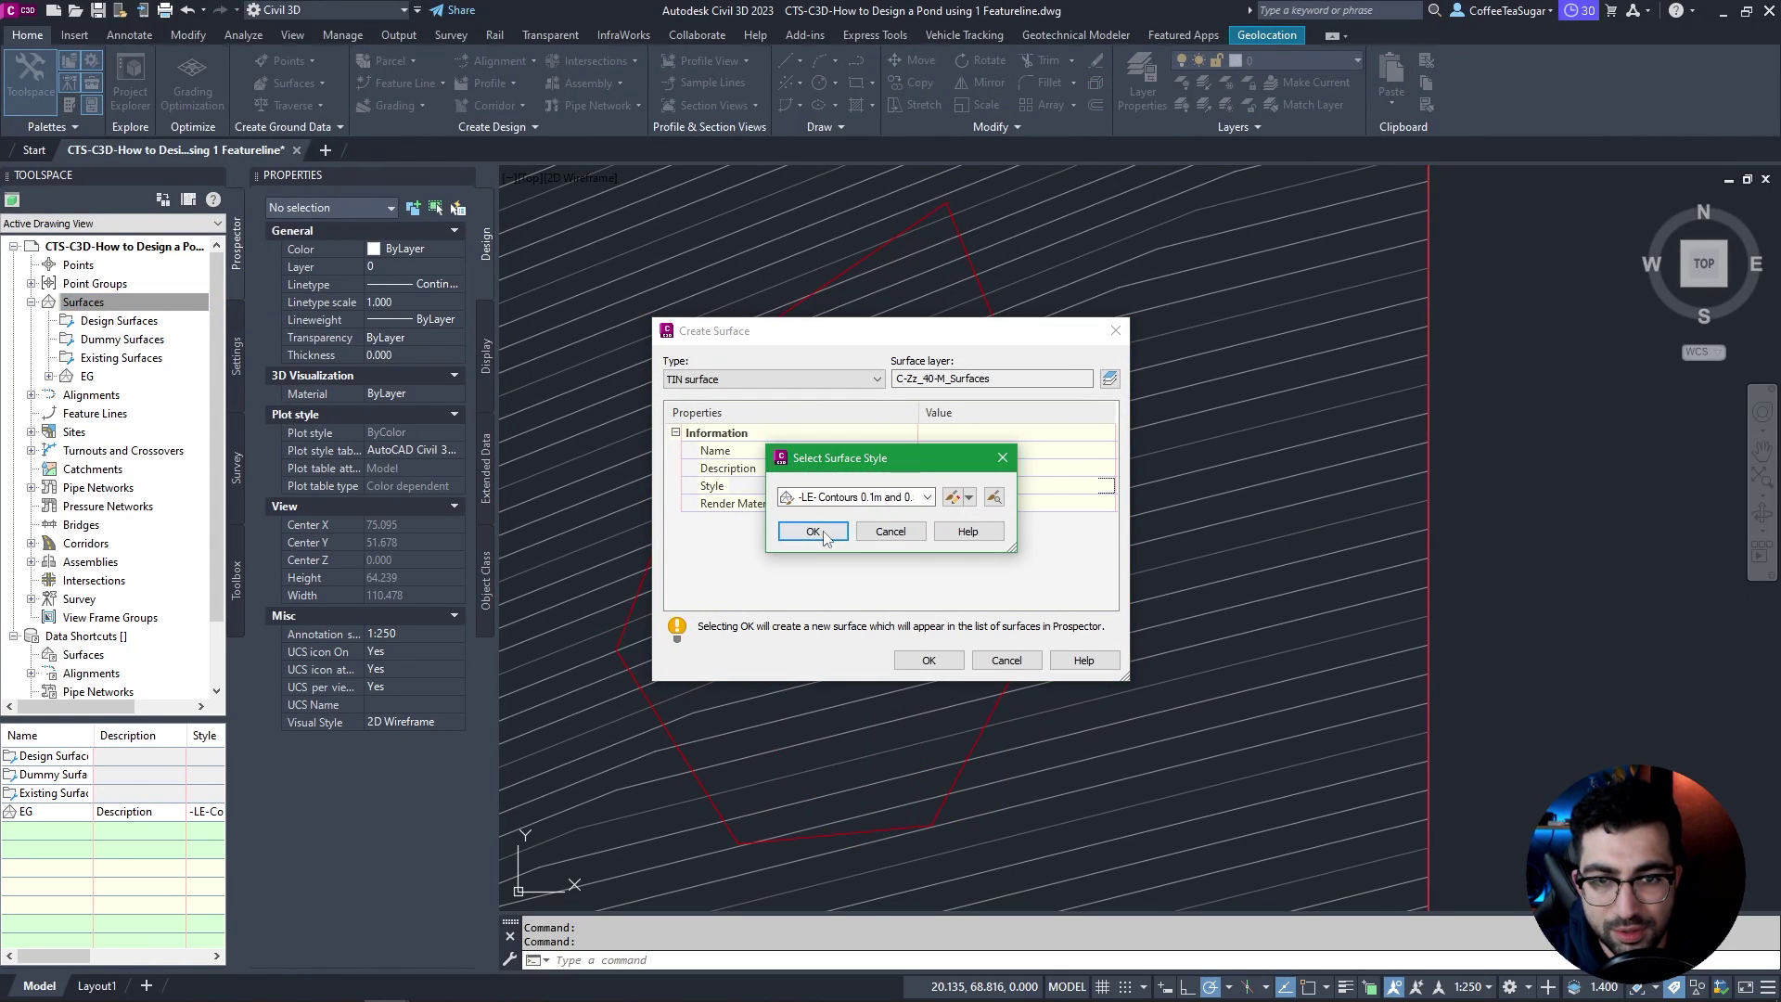
{"action": "left_click", "coordinate": [812, 530]}
{"action": "left_click", "coordinate": [928, 659]}
Step: Start the grading creation tools for the pond feature line and set EG as the target surface
{"action": "left_click", "coordinate": [848, 269]}
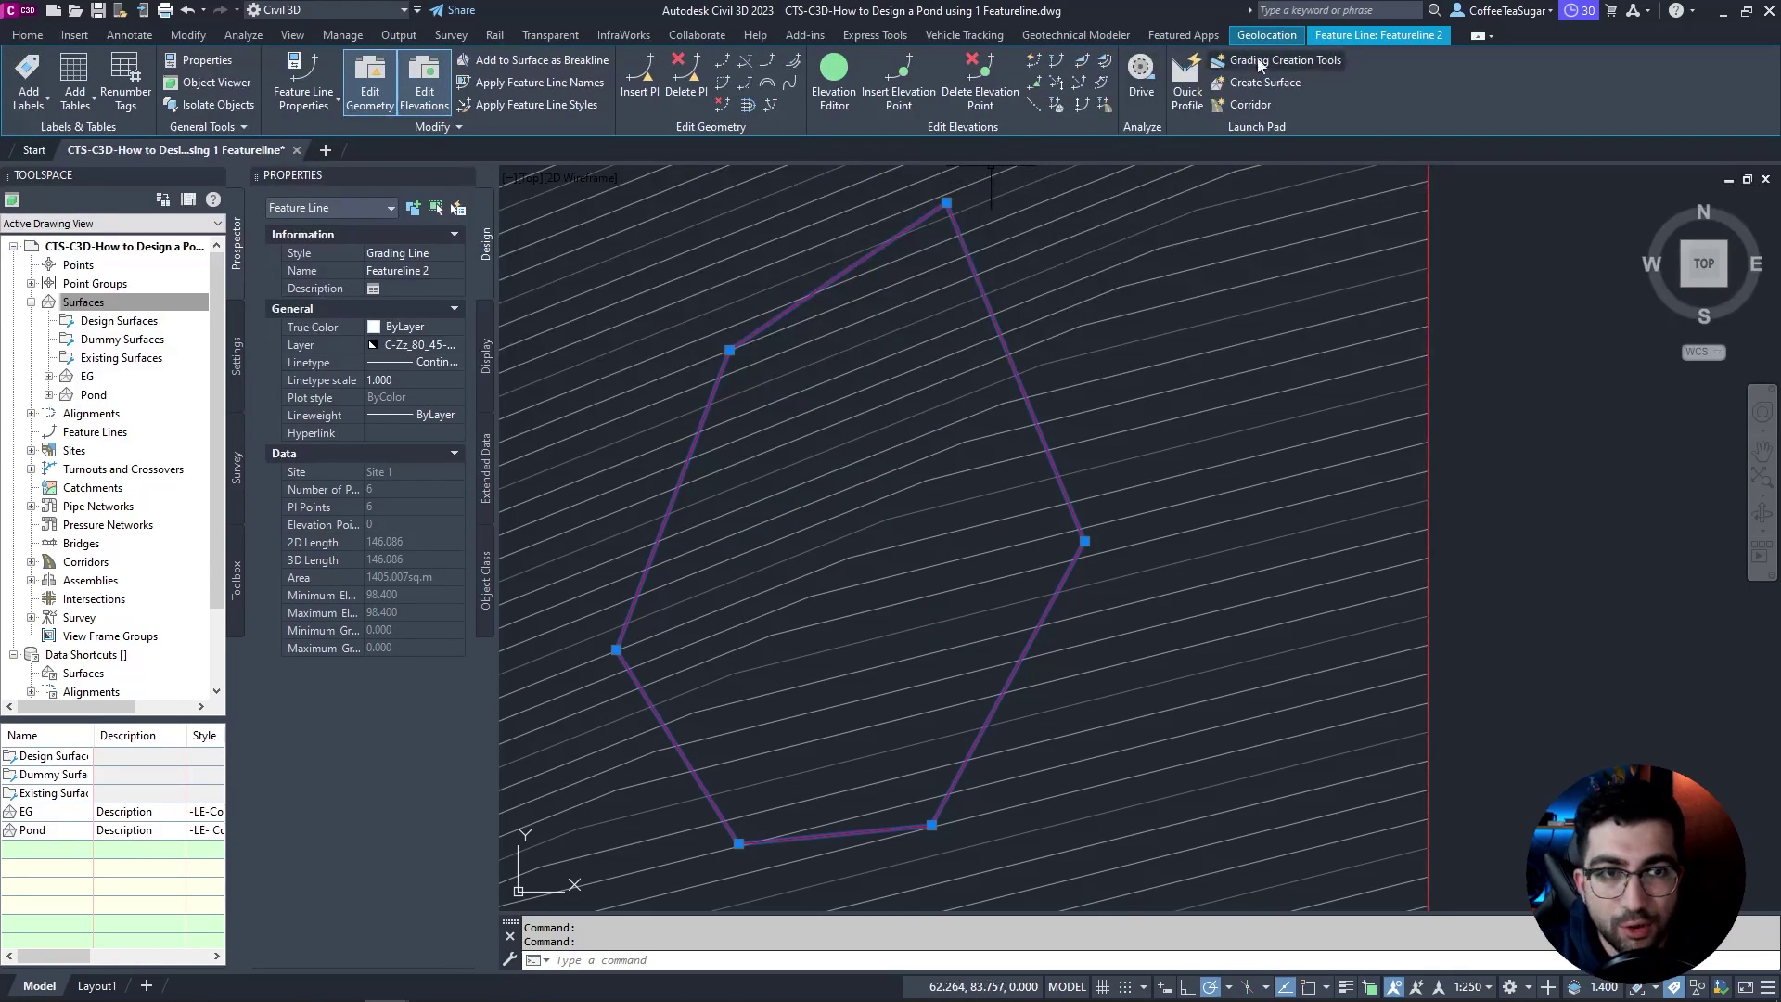
{"action": "left_click", "coordinate": [1269, 59]}
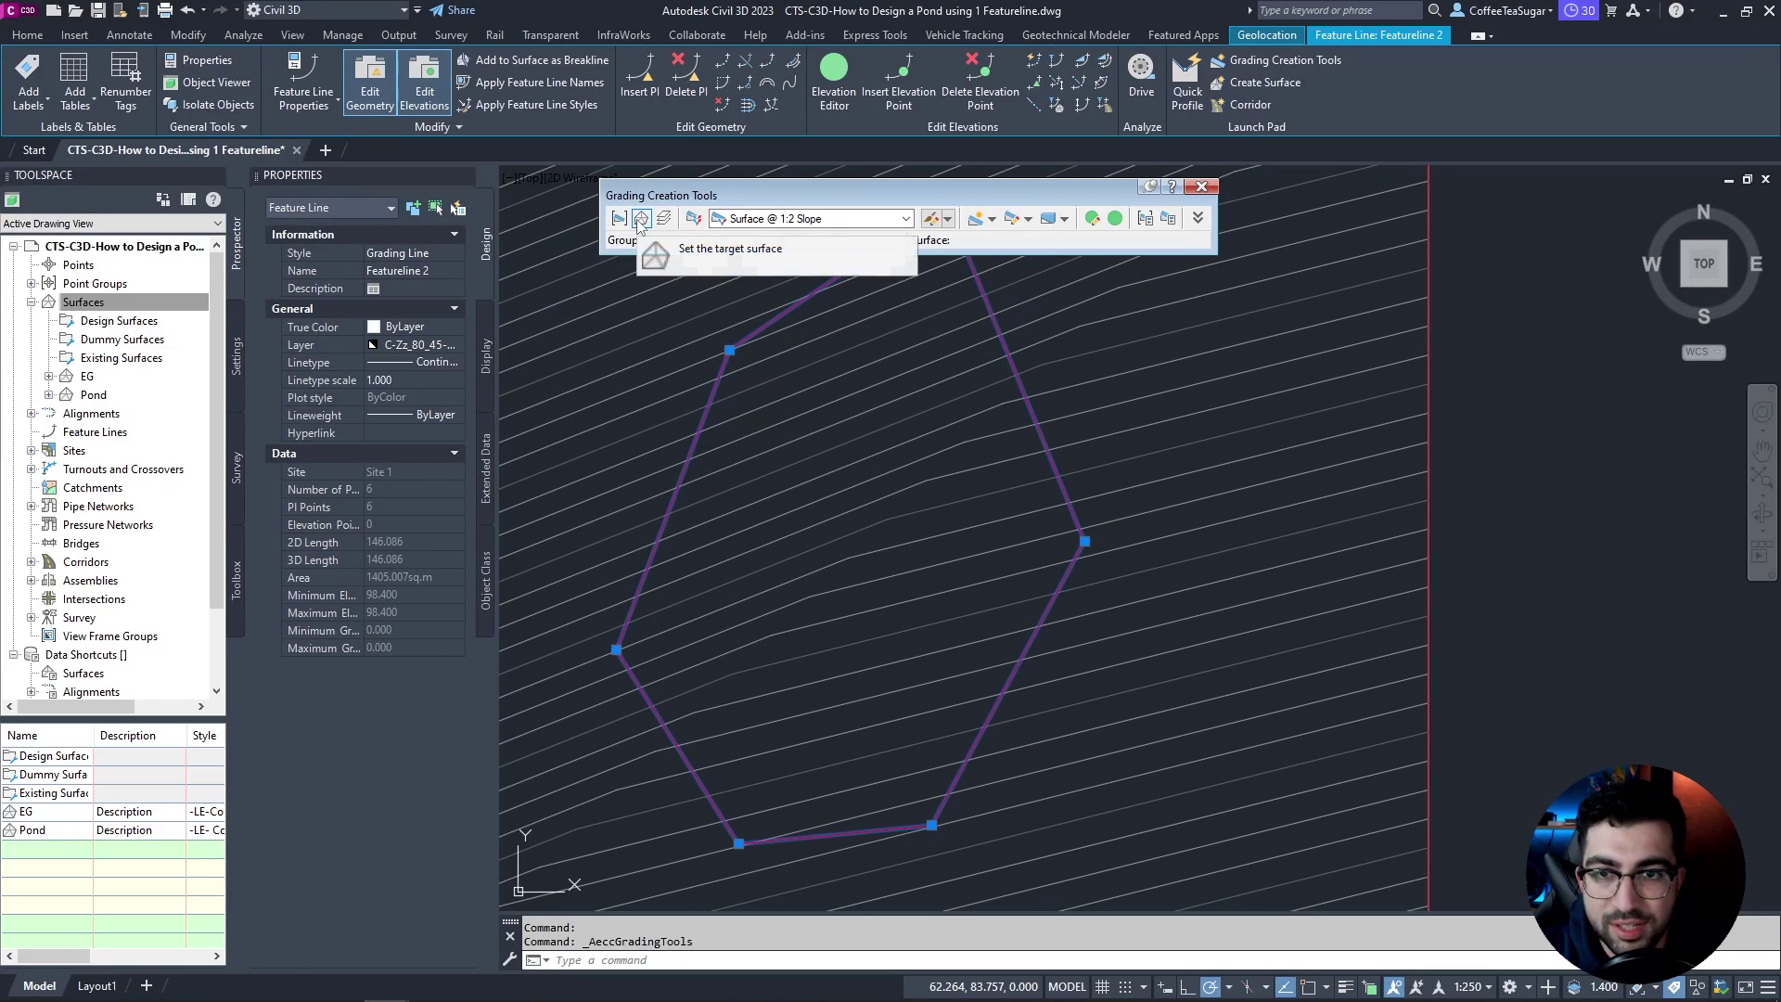
{"action": "left_click", "coordinate": [640, 219]}
{"action": "left_click", "coordinate": [920, 498]}
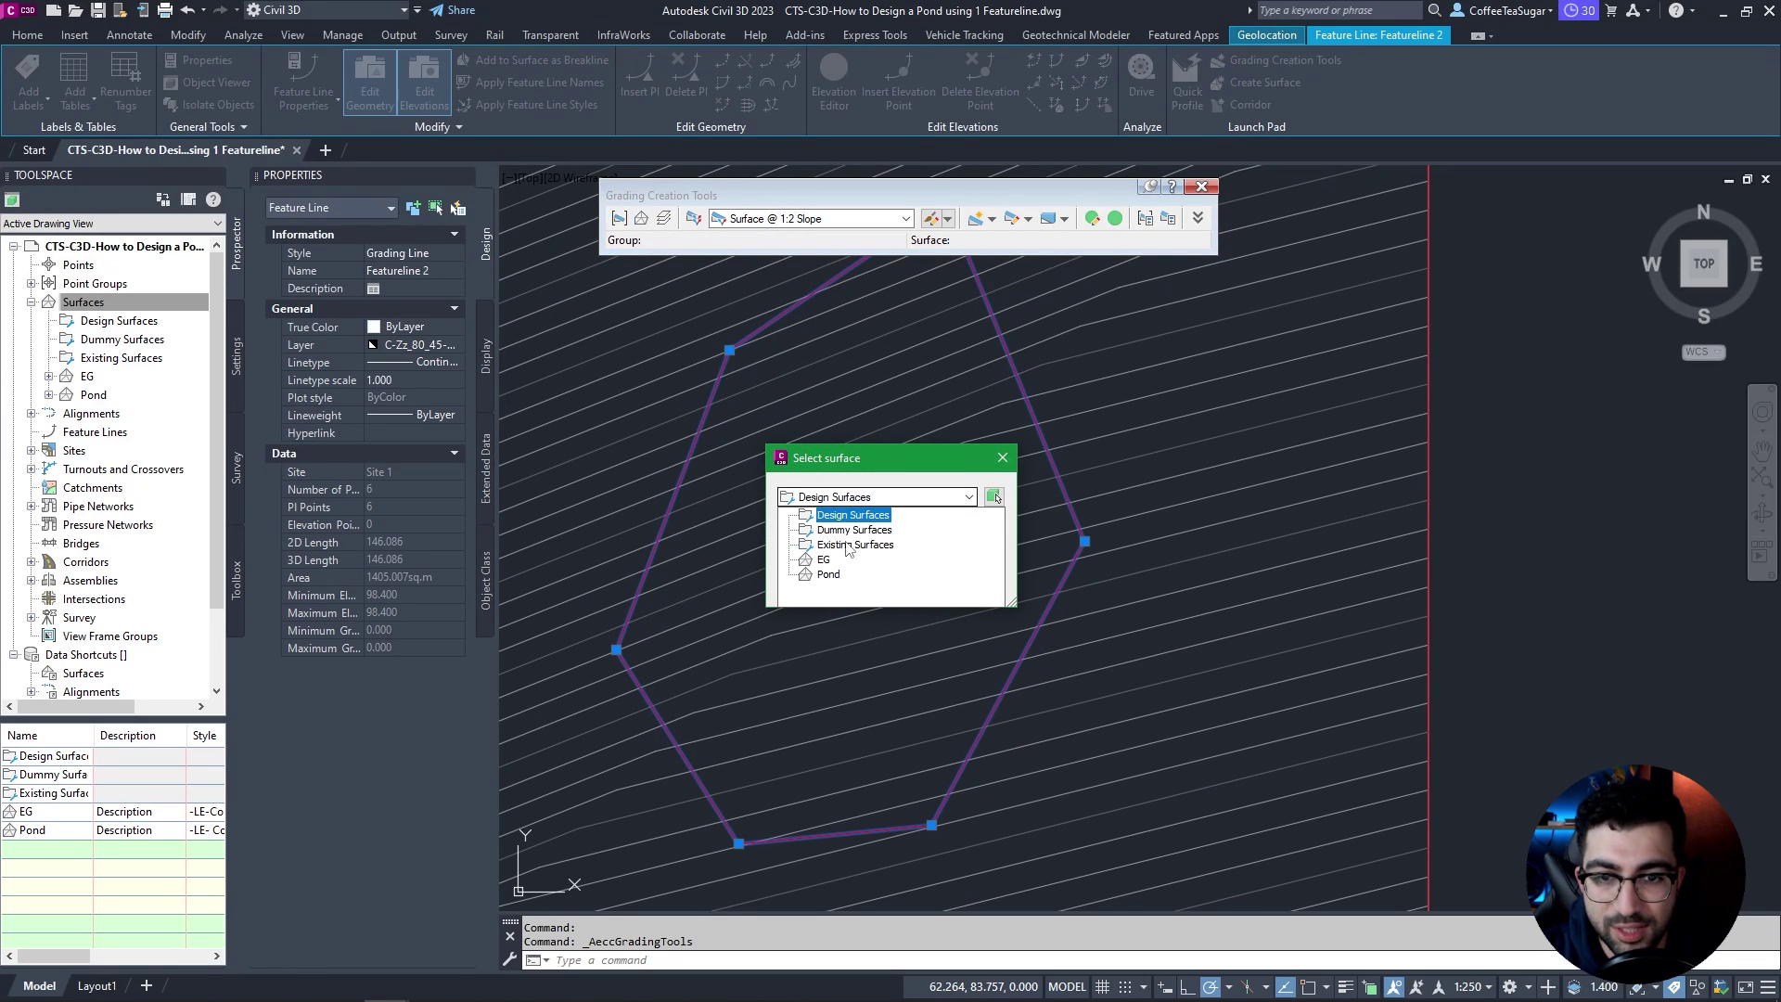
{"action": "left_click", "coordinate": [817, 552]}
{"action": "left_click", "coordinate": [812, 585]}
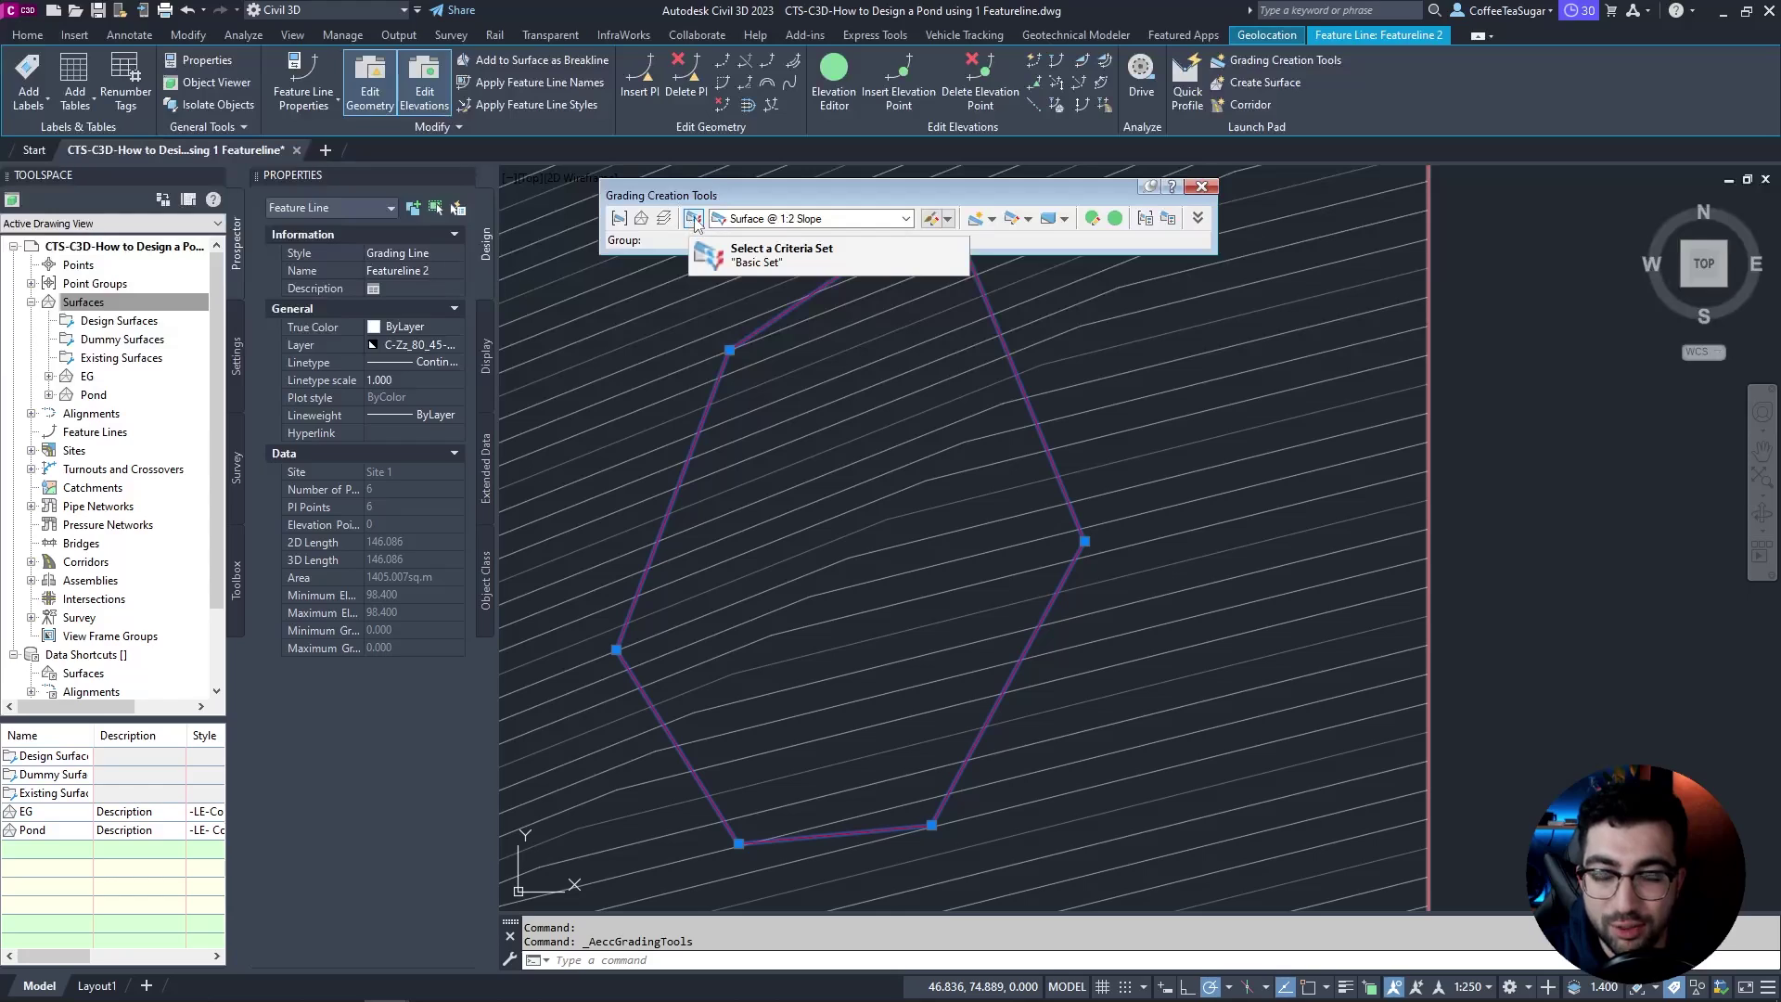
Step: Switch the grading criteria set from Basic Set to the custom set holding the berm, depth, IL and surface criteria
{"action": "left_click", "coordinate": [694, 219]}
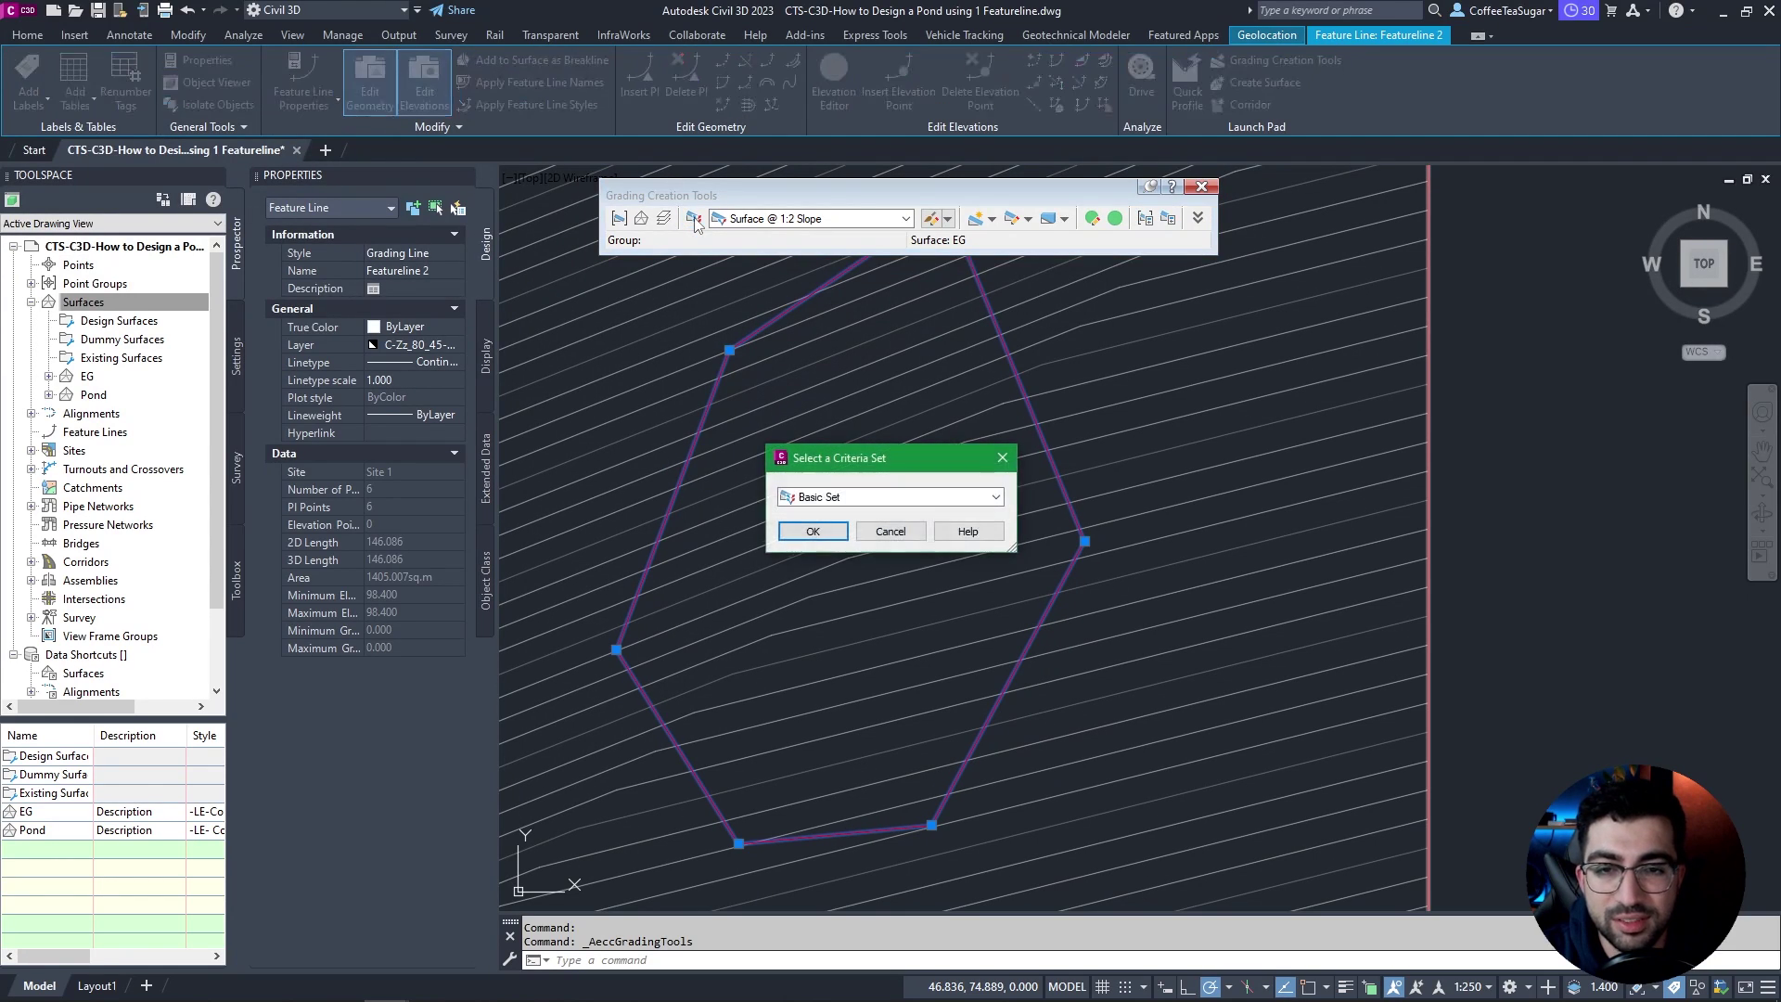
{"action": "left_click", "coordinate": [890, 496]}
{"action": "left_click", "coordinate": [826, 511]}
{"action": "left_click", "coordinate": [813, 531]}
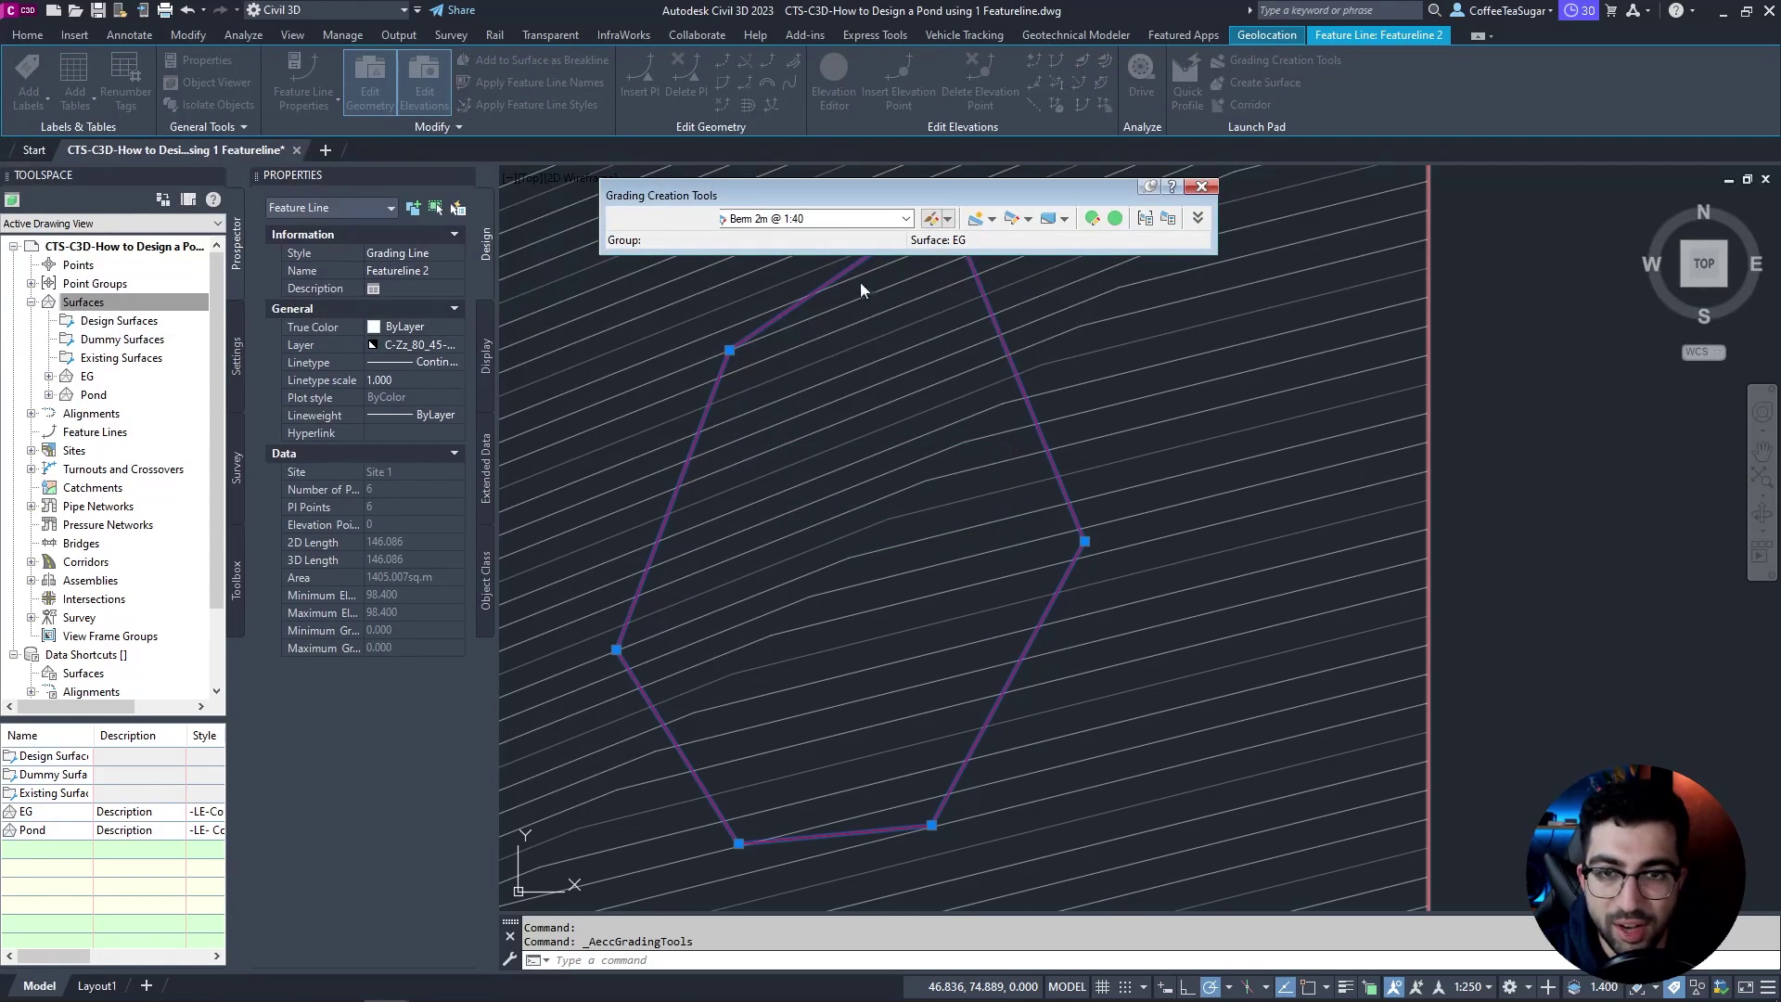
Step: Choose the Berm 2m @ 1:40 criteria and create a grading group with the default name and no automatic surface
{"action": "left_click", "coordinate": [906, 220]}
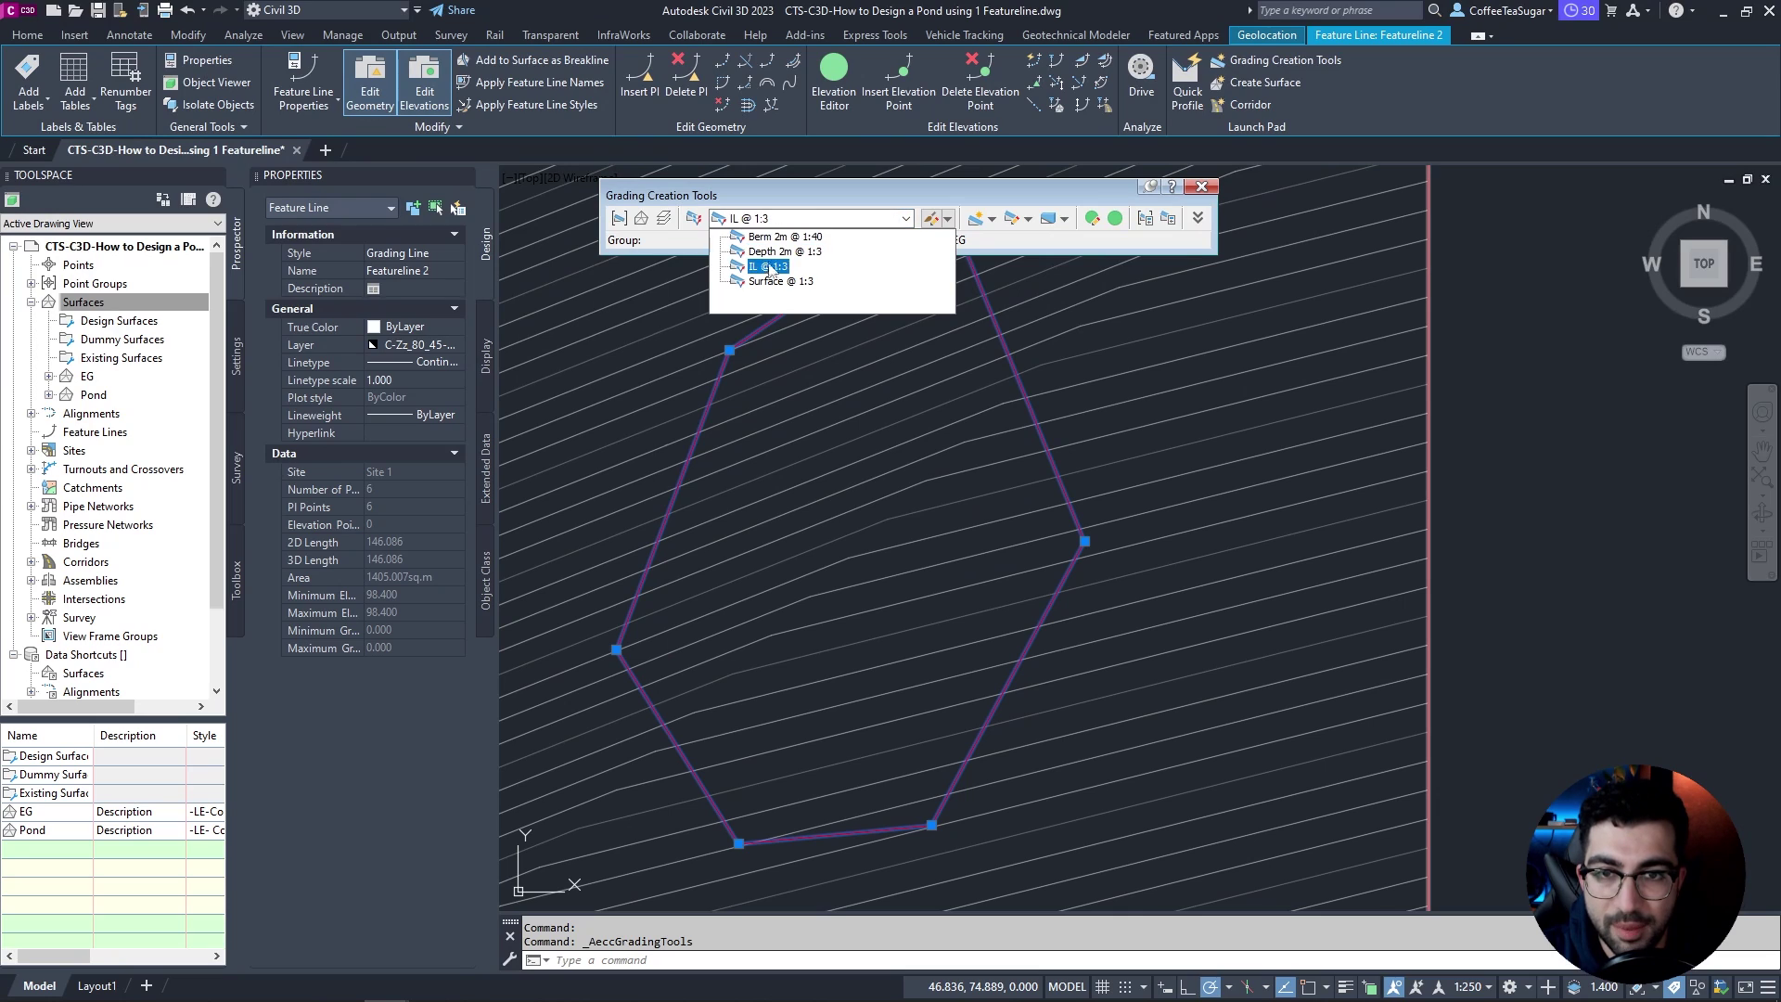
{"action": "left_click", "coordinate": [785, 237]}
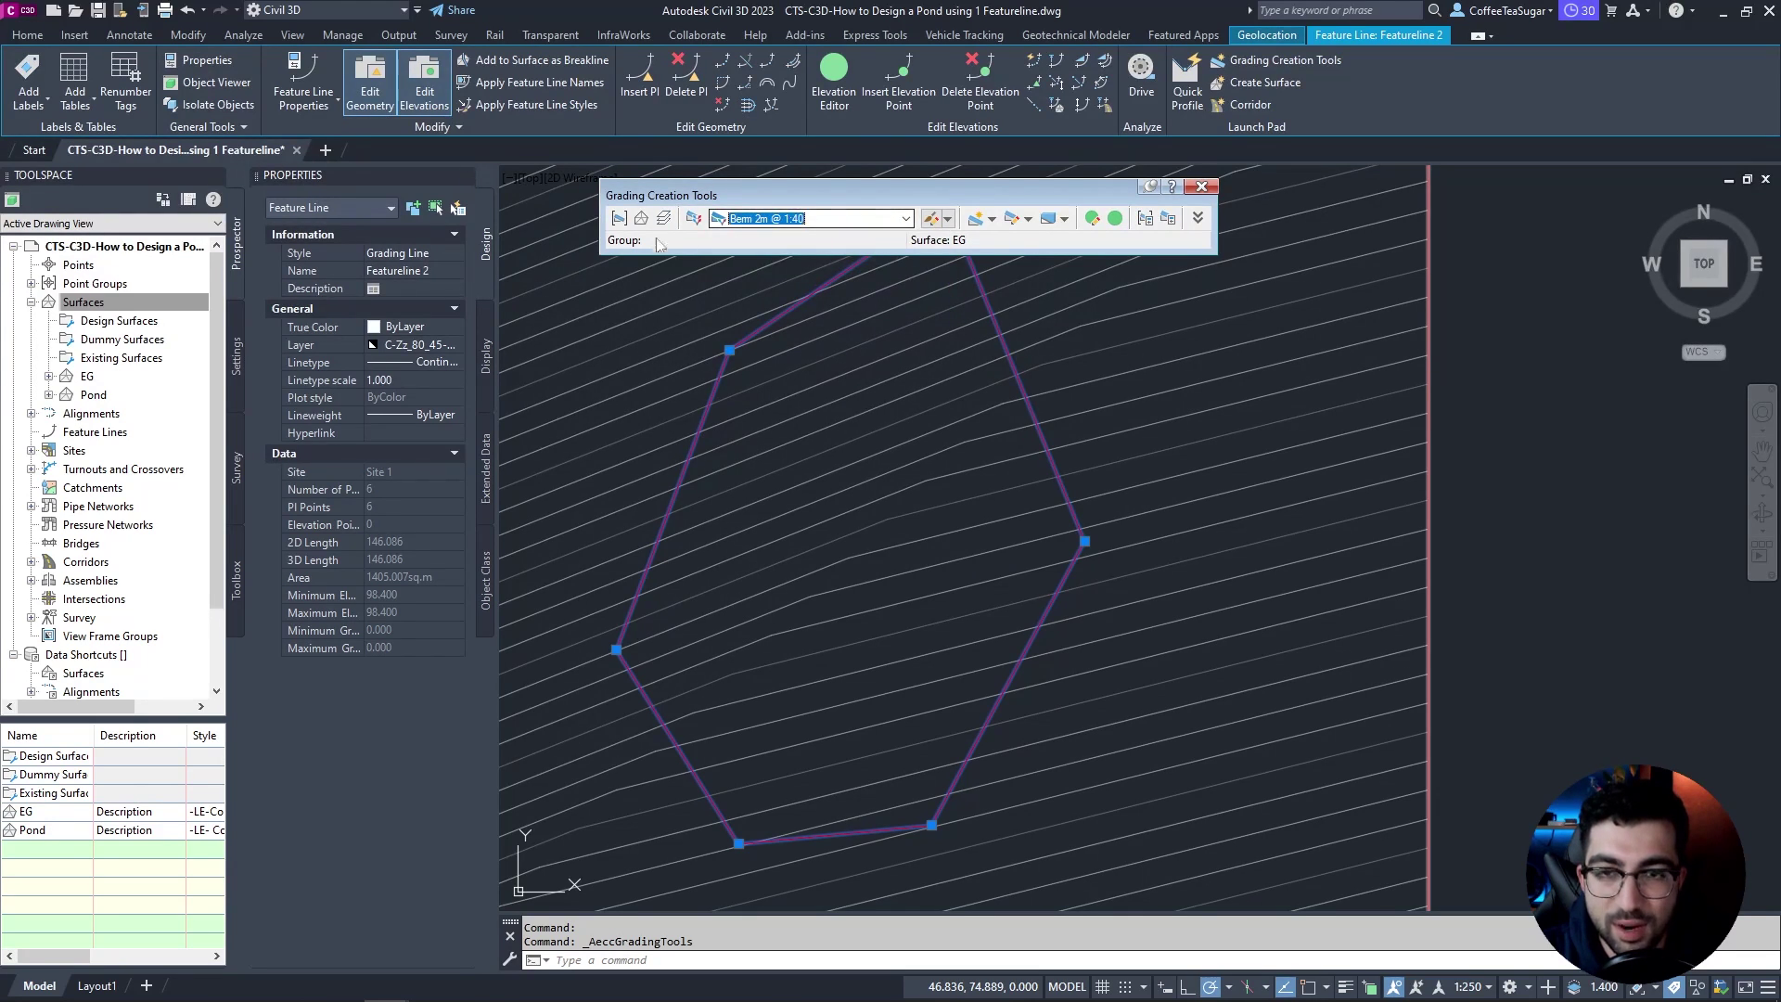
{"action": "left_click", "coordinate": [977, 220]}
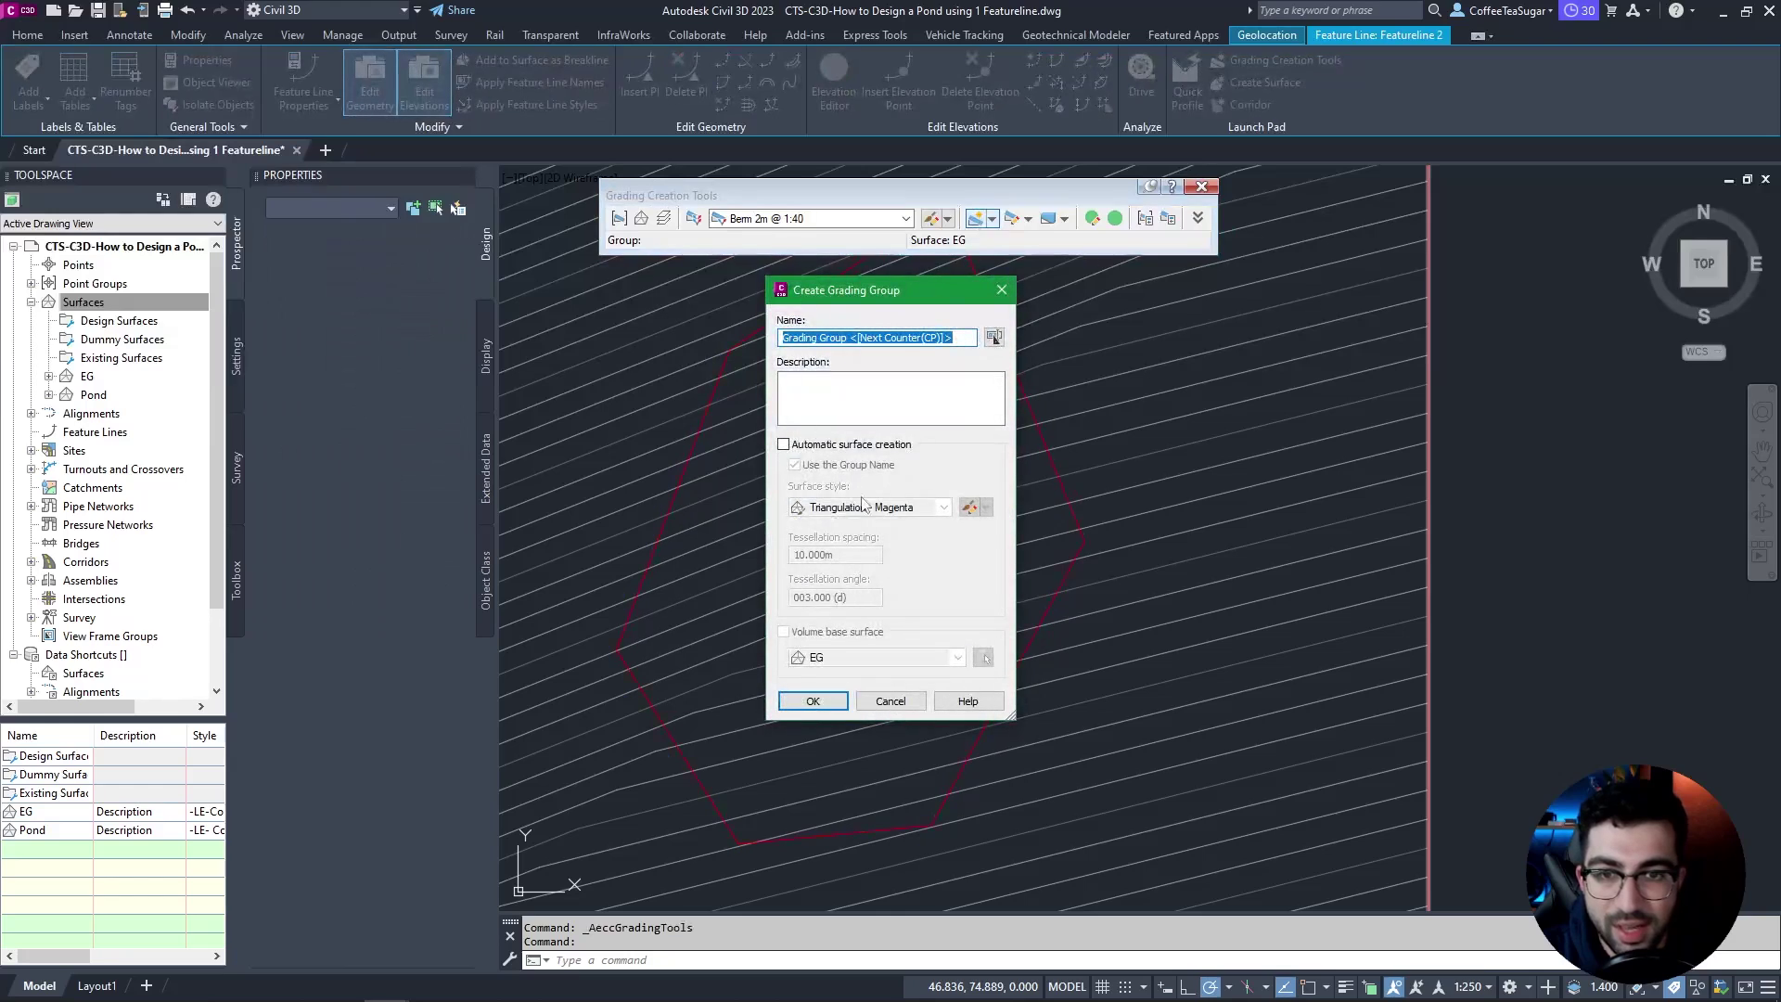
{"action": "left_click", "coordinate": [822, 708]}
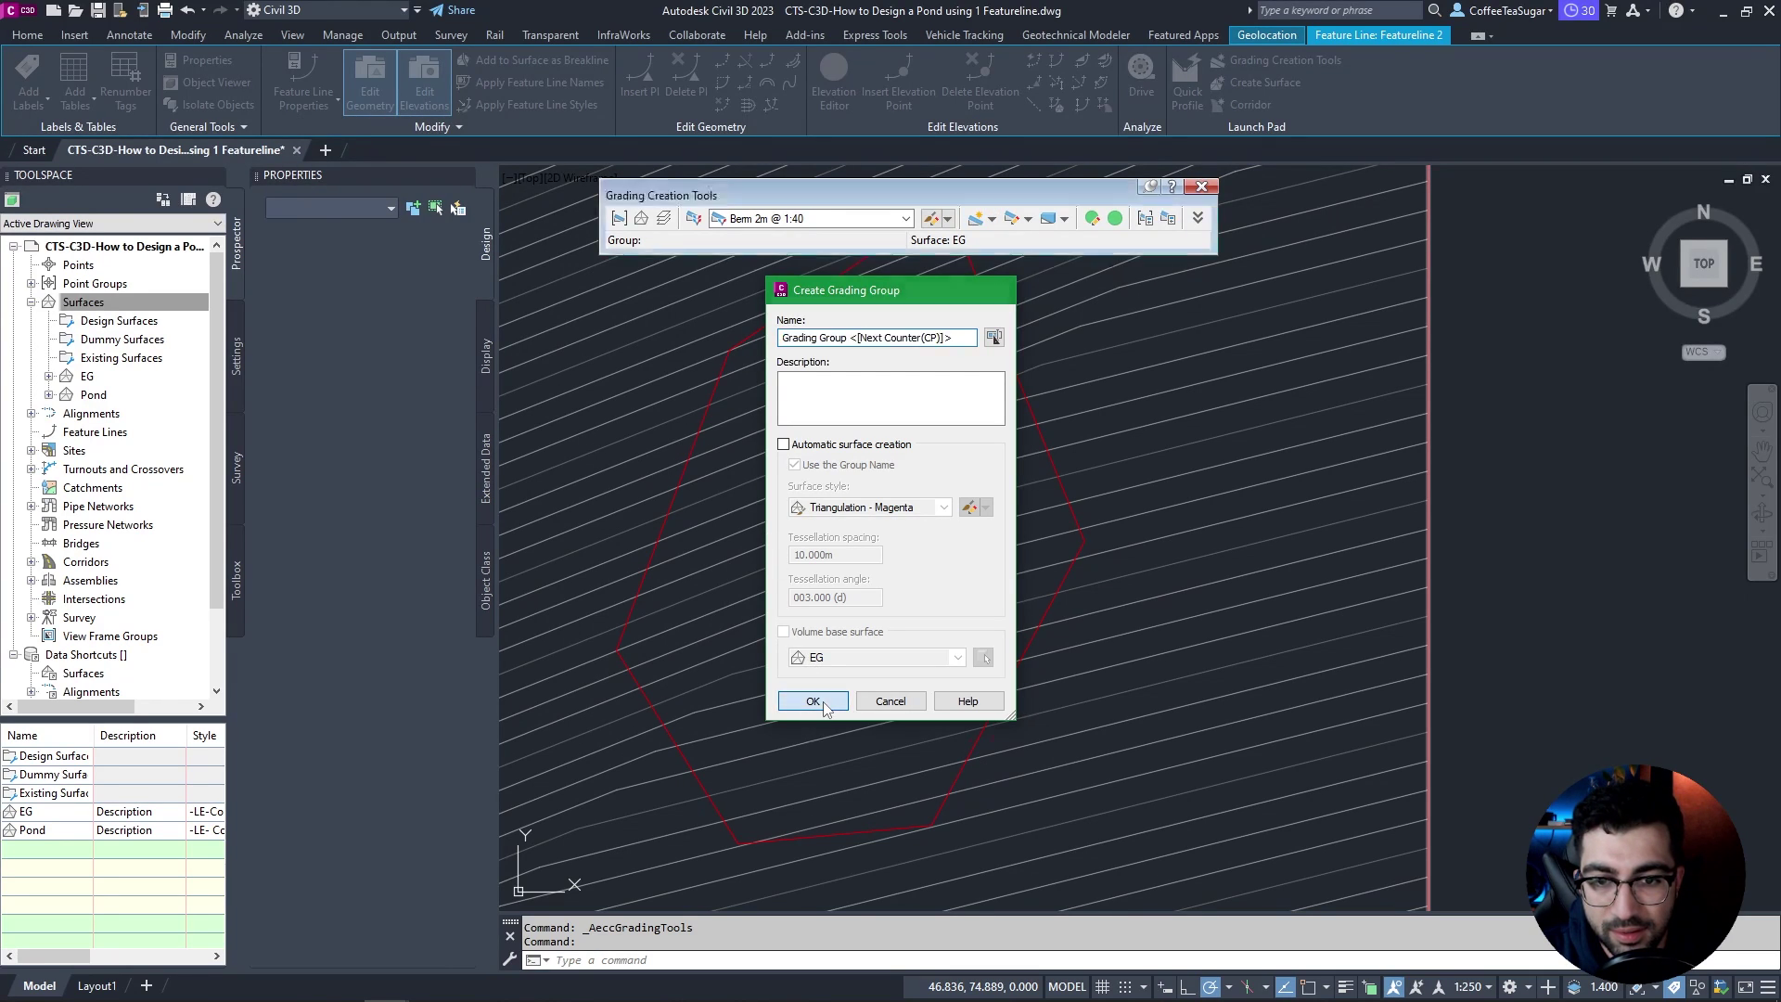
Step: Grade the berm outward along the pond feature line's entire length, with a 2 m distance and 40:1 slope
{"action": "left_click", "coordinate": [715, 391]}
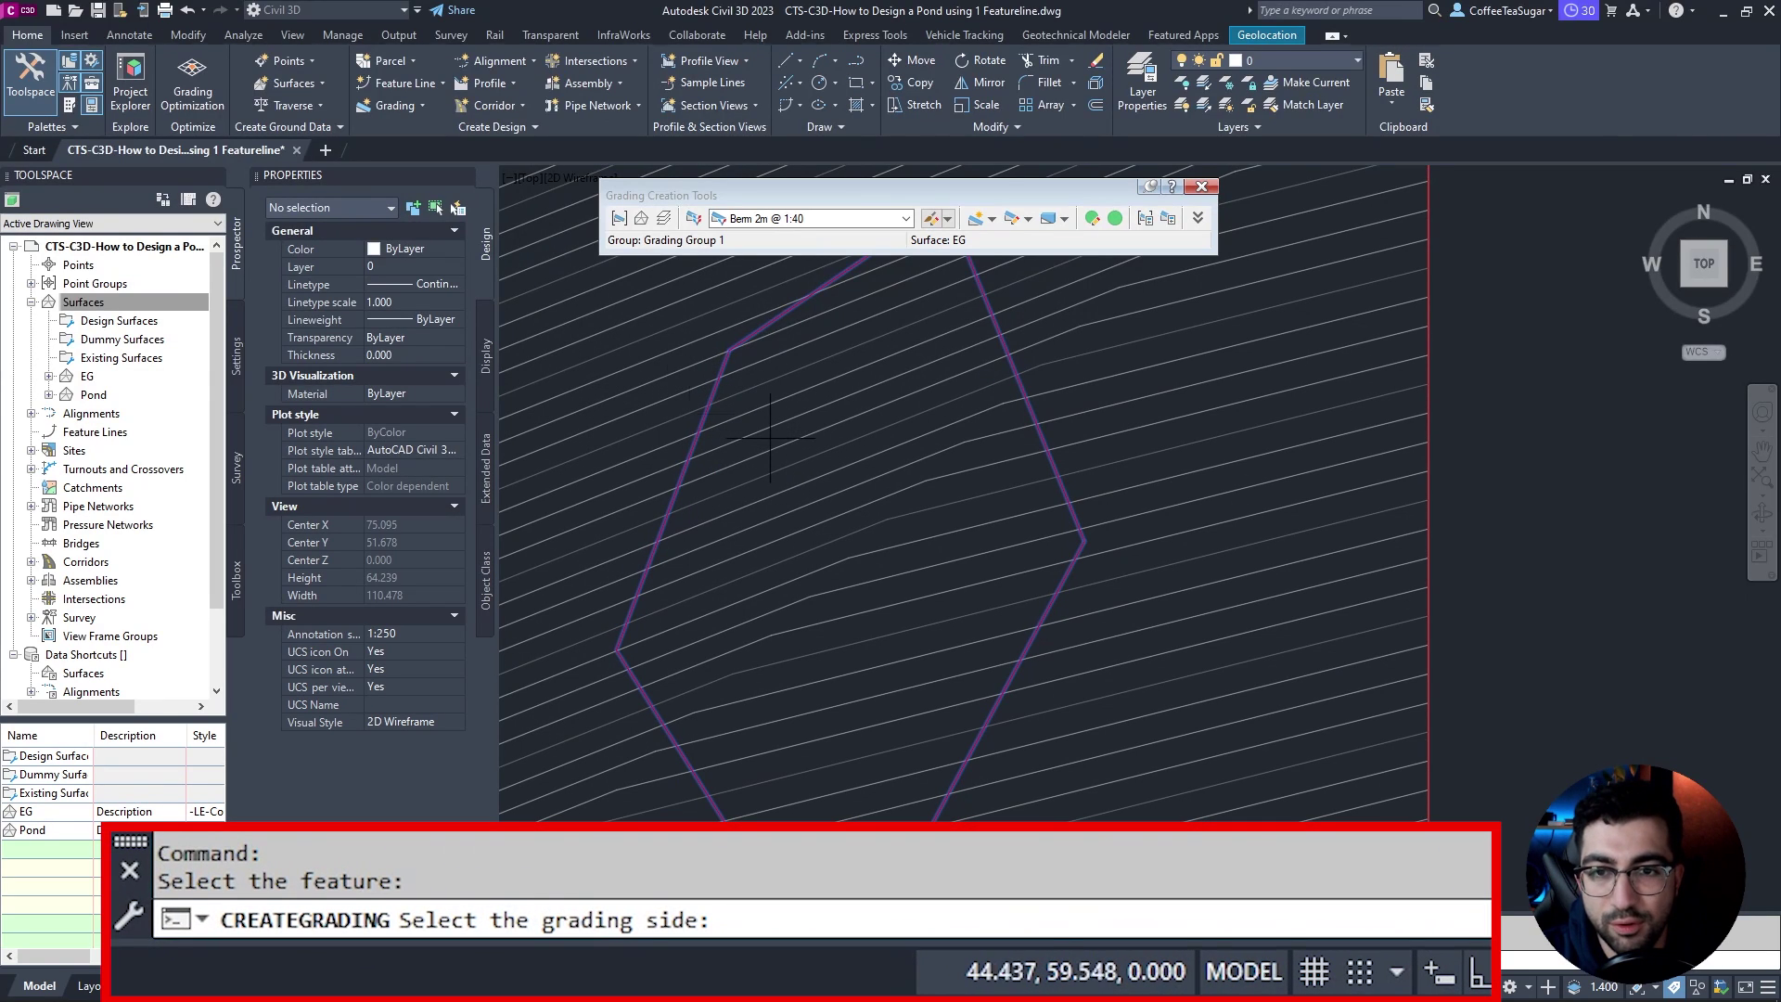
{"action": "left_click", "coordinate": [652, 394]}
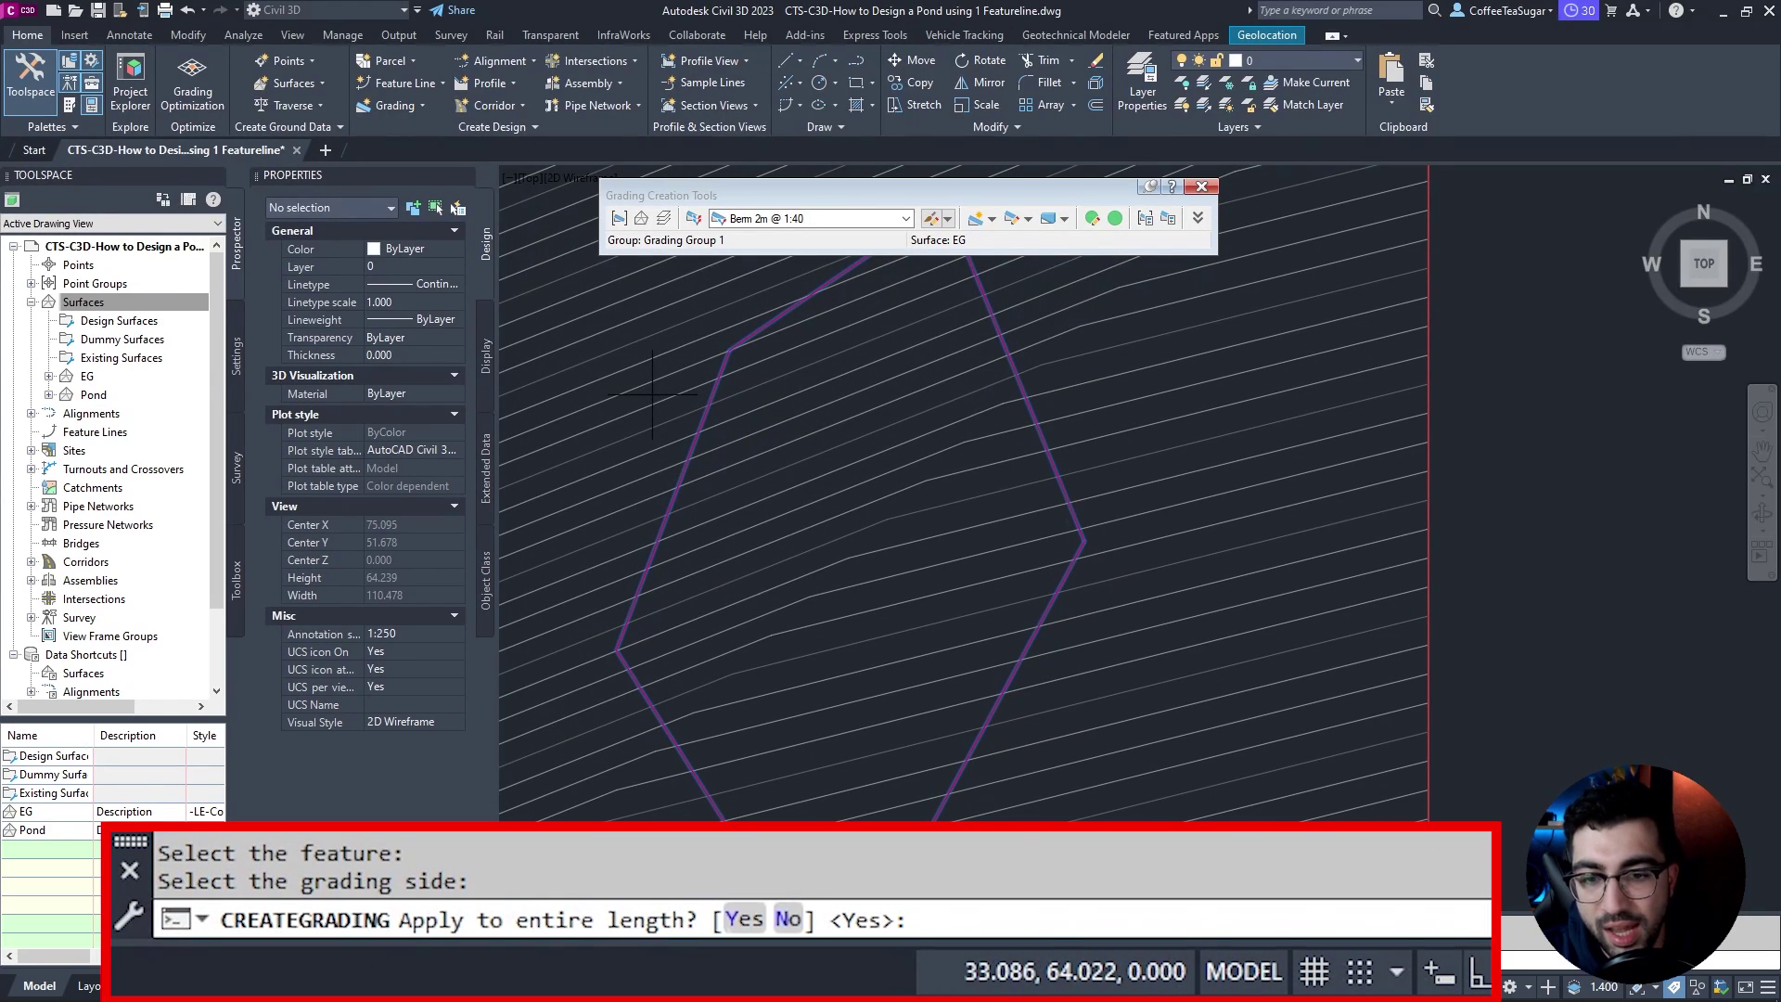
{"action": "left_click", "coordinate": [742, 918]}
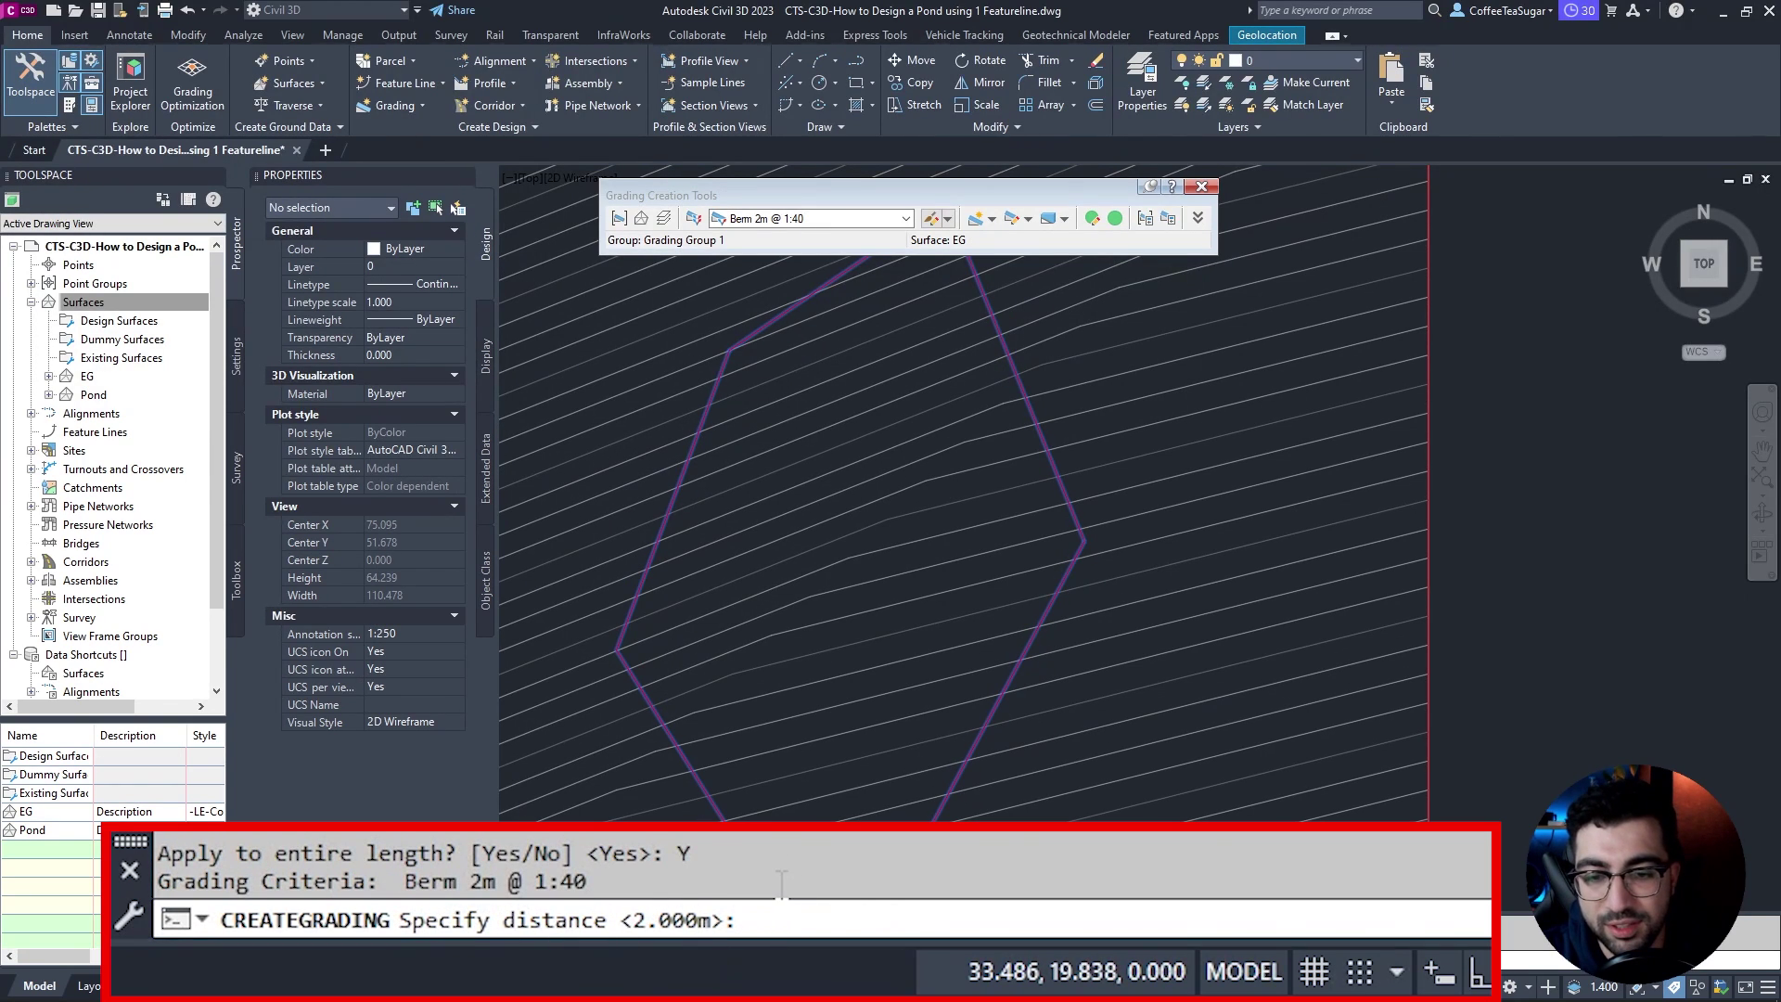
{"action": "key", "text": "Return"}
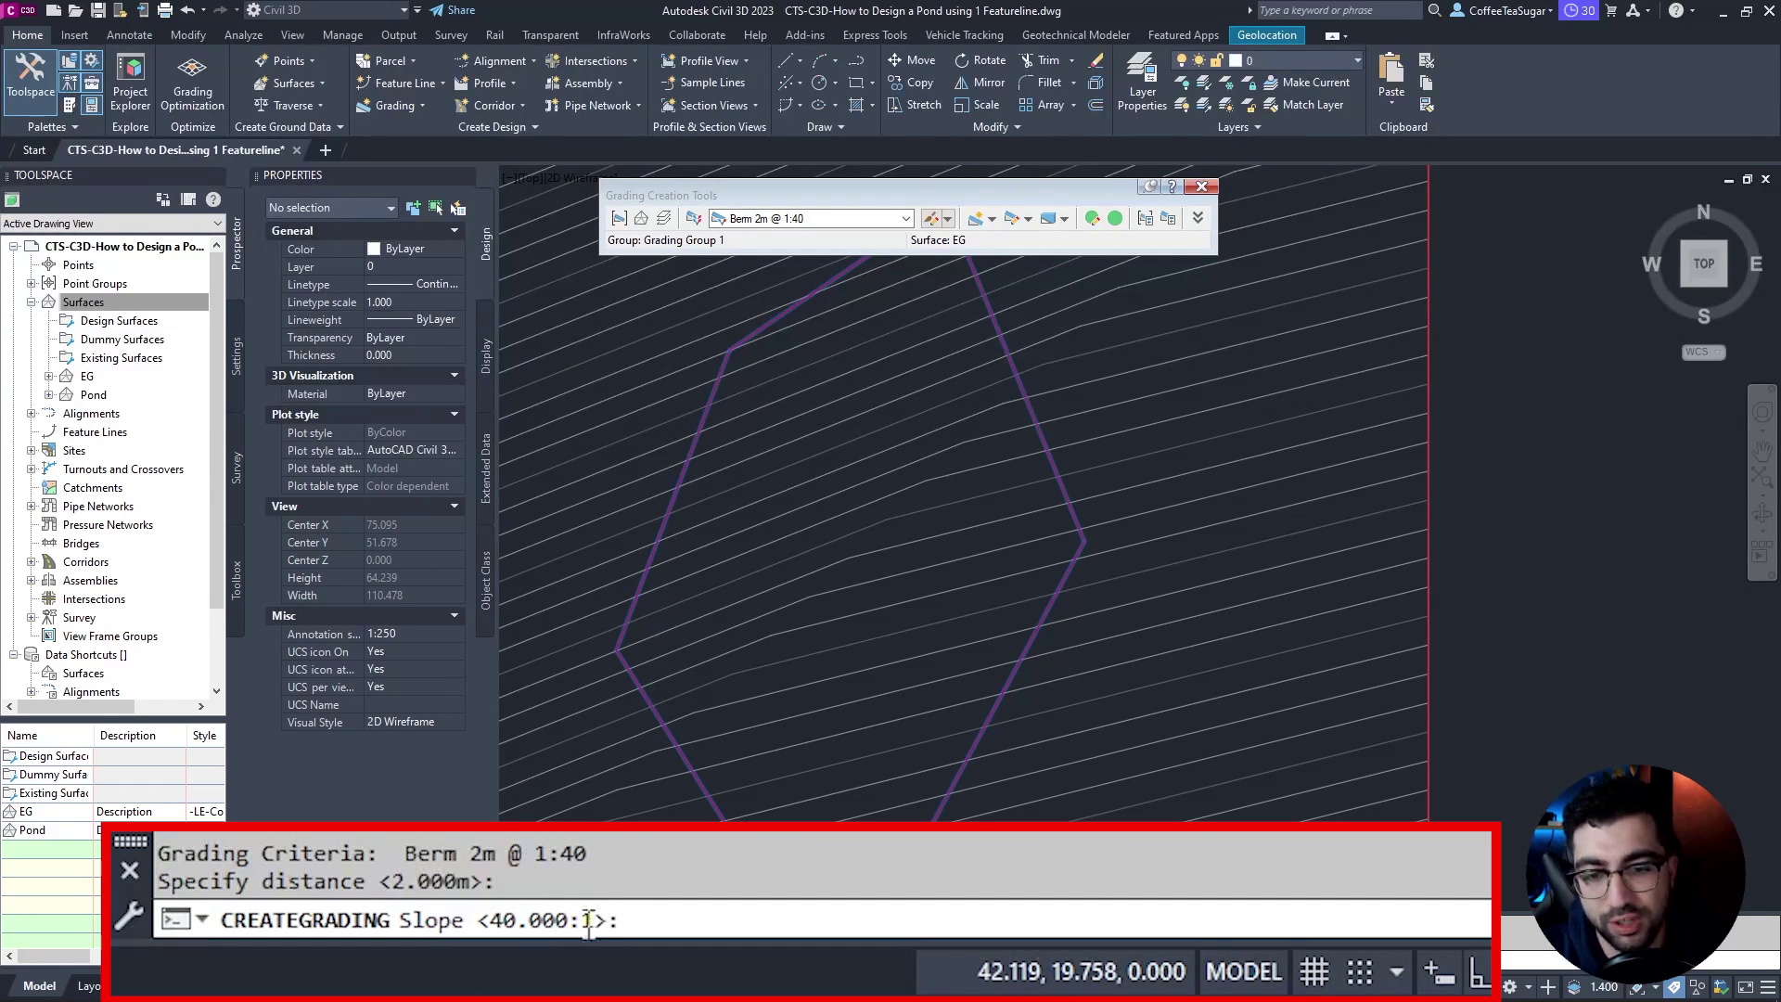
{"action": "key", "text": "Return"}
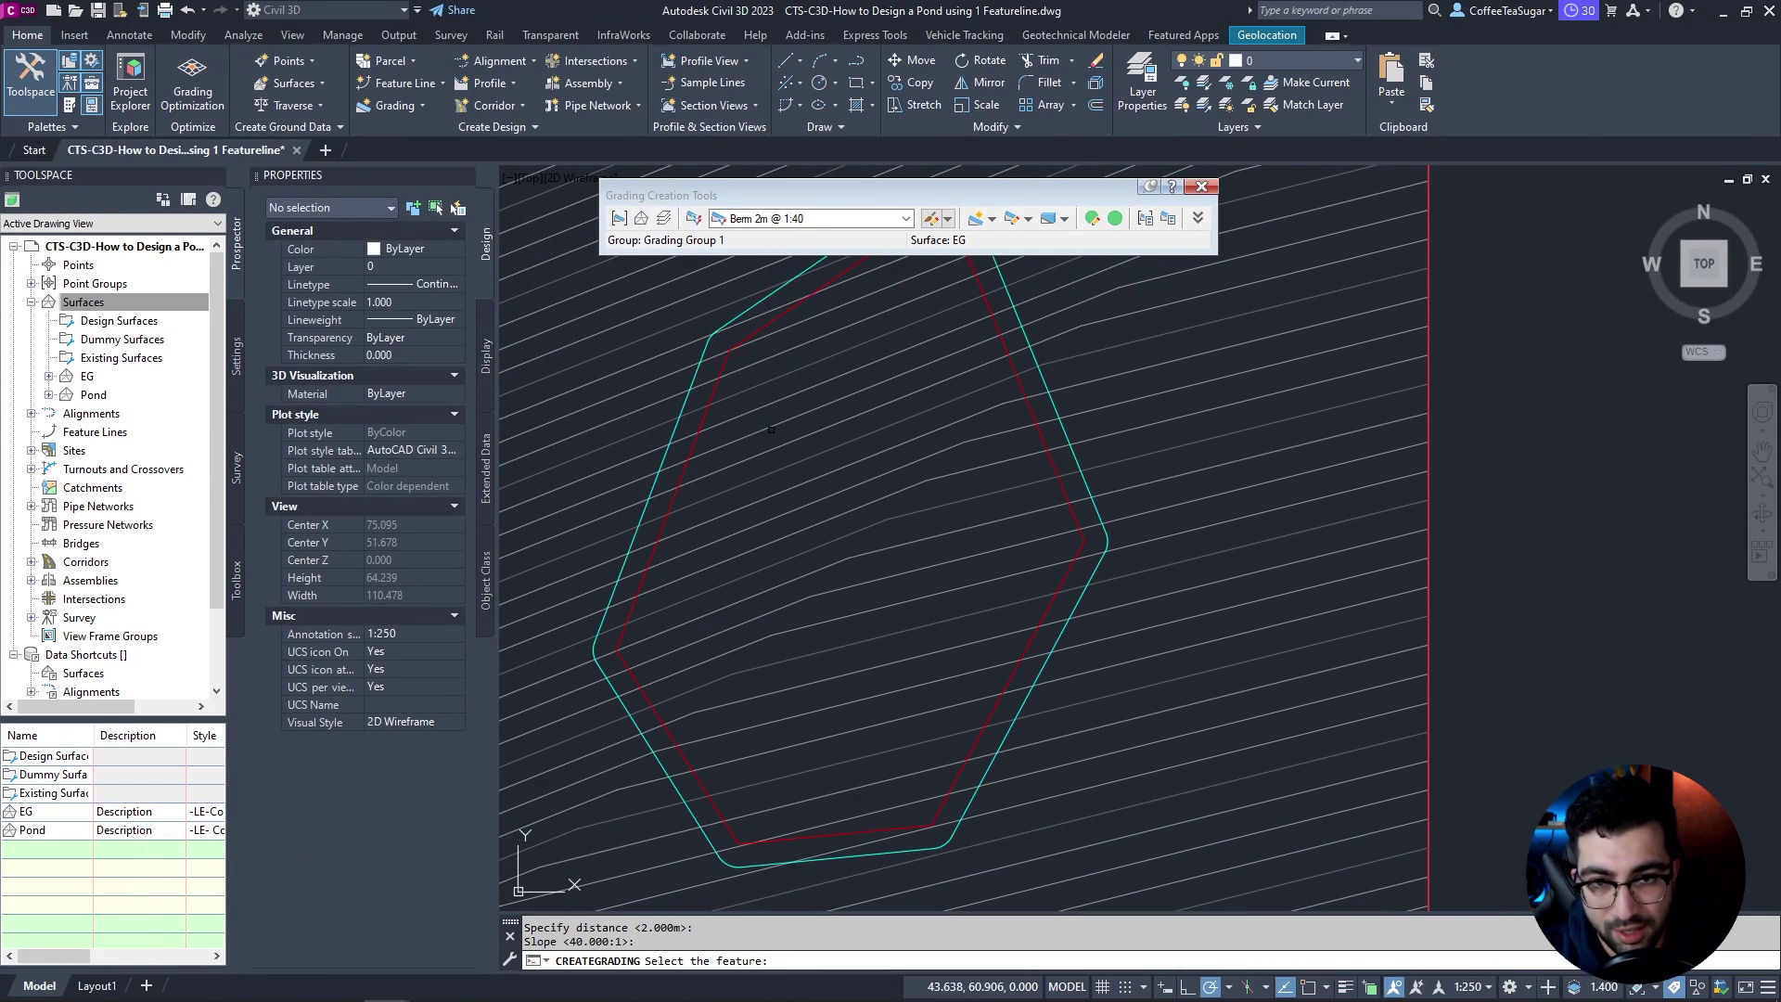
{"action": "middle_click_drag", "start_coordinate": [768, 425], "coordinate": [763, 501]}
{"action": "scroll", "coordinate": [751, 471], "scroll_direction": "down", "scroll_amount": 1}
{"action": "key", "text": "Escape"}
Step: Apply the Surface @ 1:3 grading along the entire outer berm edge, with 3:1 cut and fill slopes
{"action": "scroll", "coordinate": [747, 436], "scroll_direction": "up", "scroll_amount": 2}
{"action": "scroll", "coordinate": [966, 308], "scroll_direction": "down", "scroll_amount": 2}
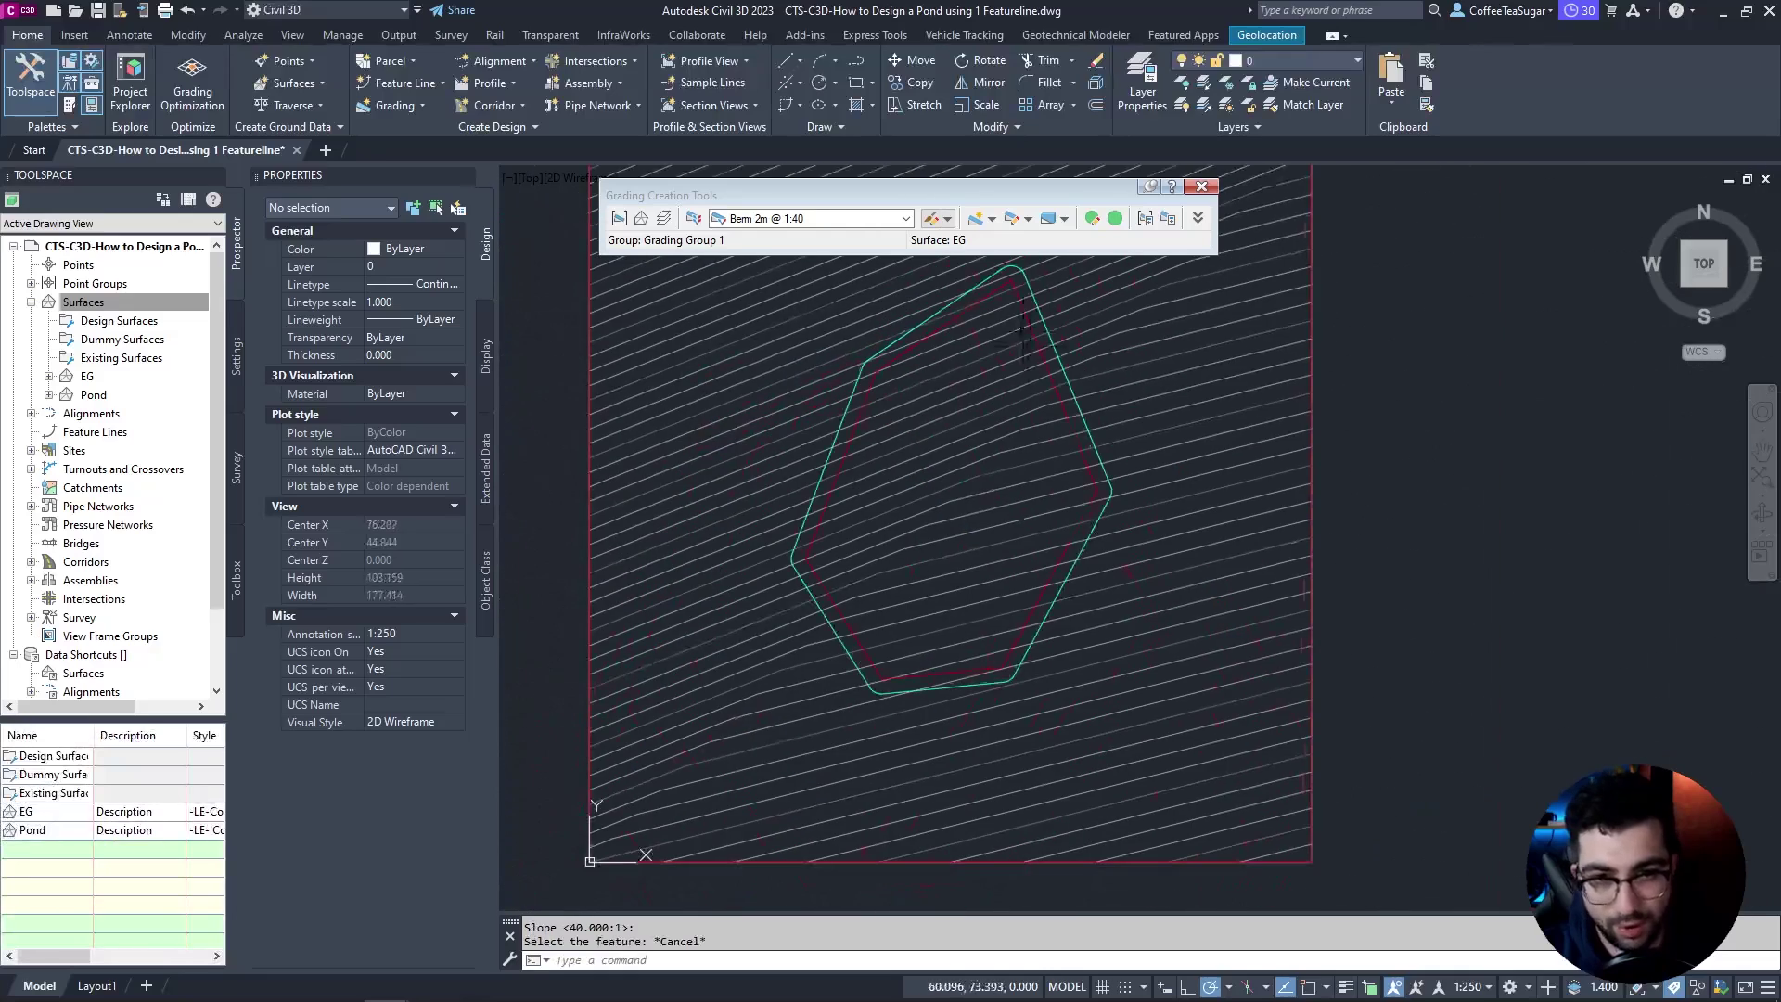
{"action": "middle_click_drag", "start_coordinate": [1009, 288], "coordinate": [971, 330]}
{"action": "scroll", "coordinate": [971, 330], "scroll_direction": "up", "scroll_amount": 1}
{"action": "left_click", "coordinate": [906, 219]}
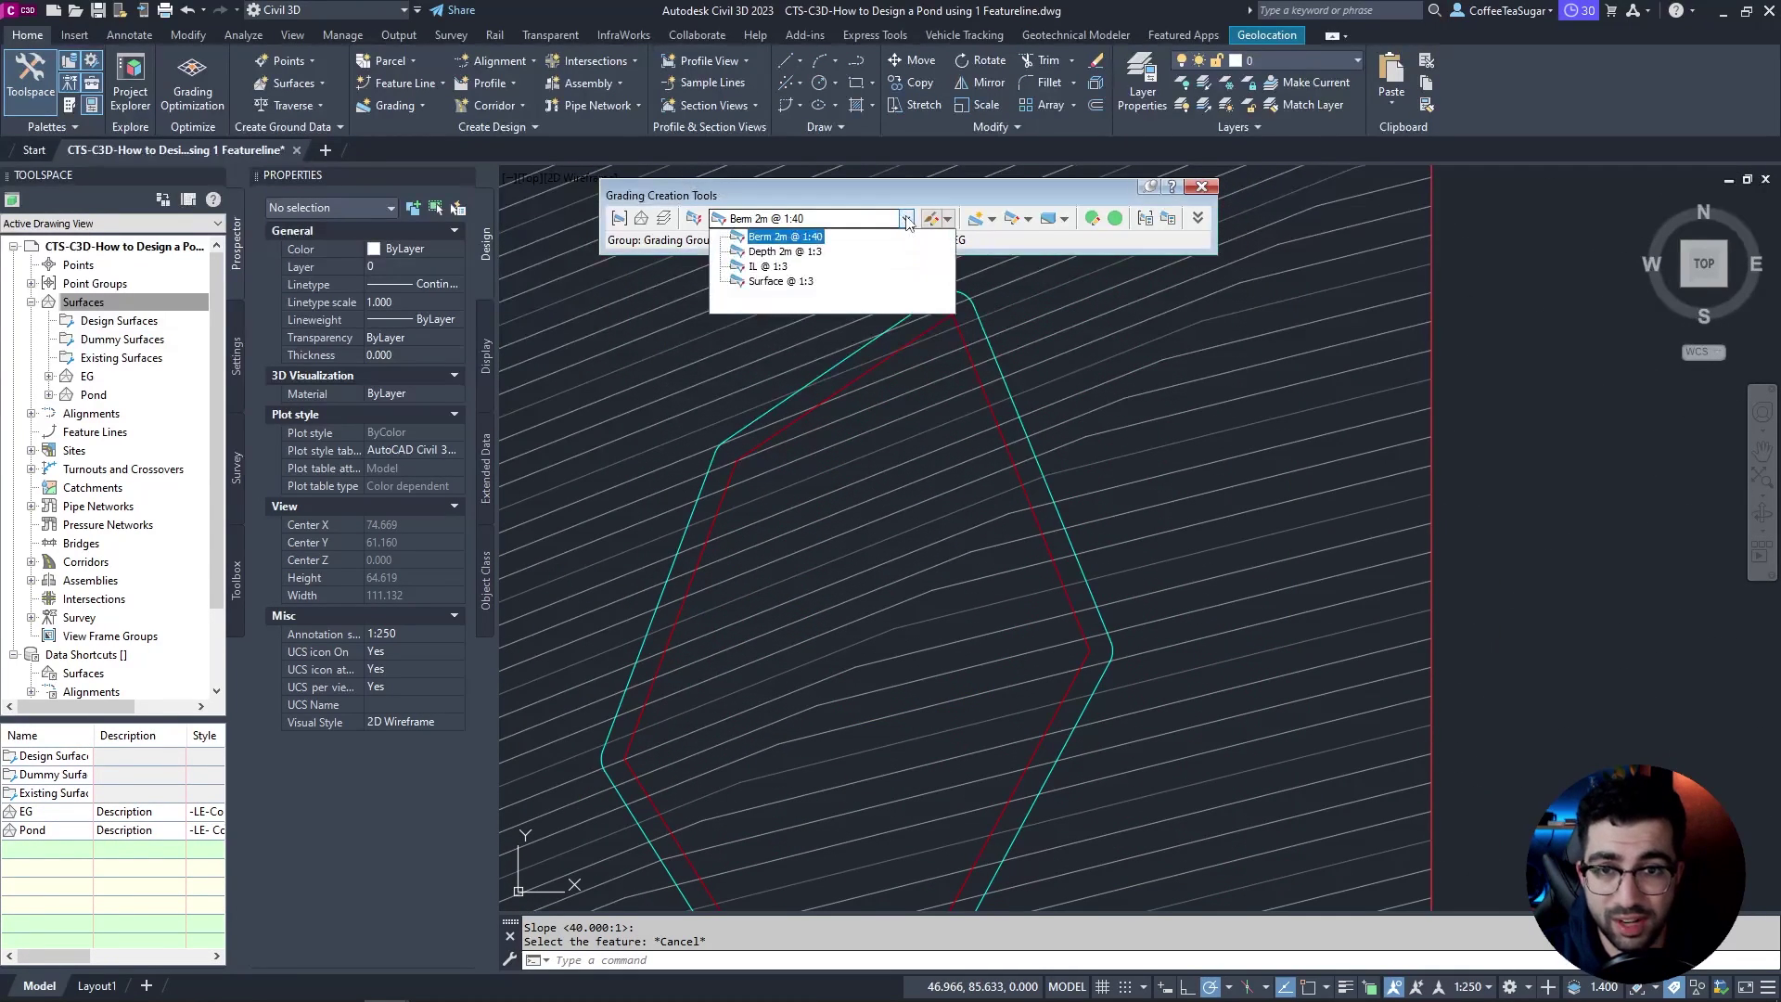
{"action": "left_click", "coordinate": [780, 283]}
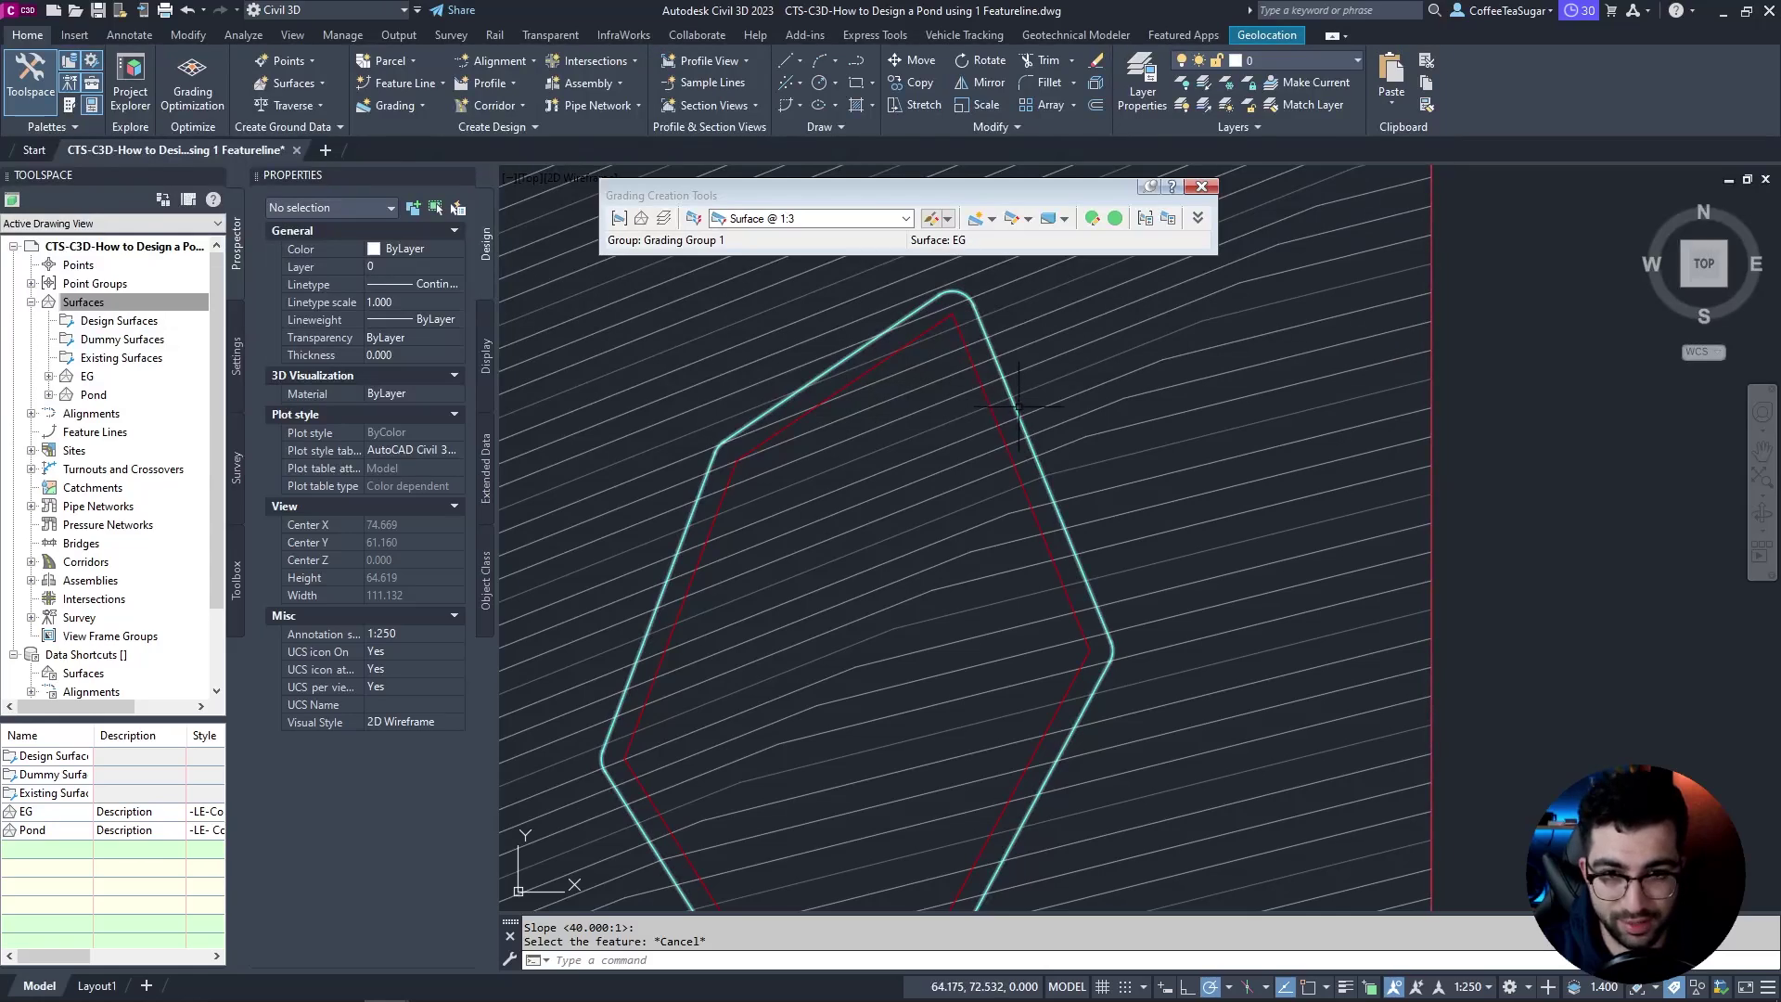
{"action": "left_click", "coordinate": [931, 217]}
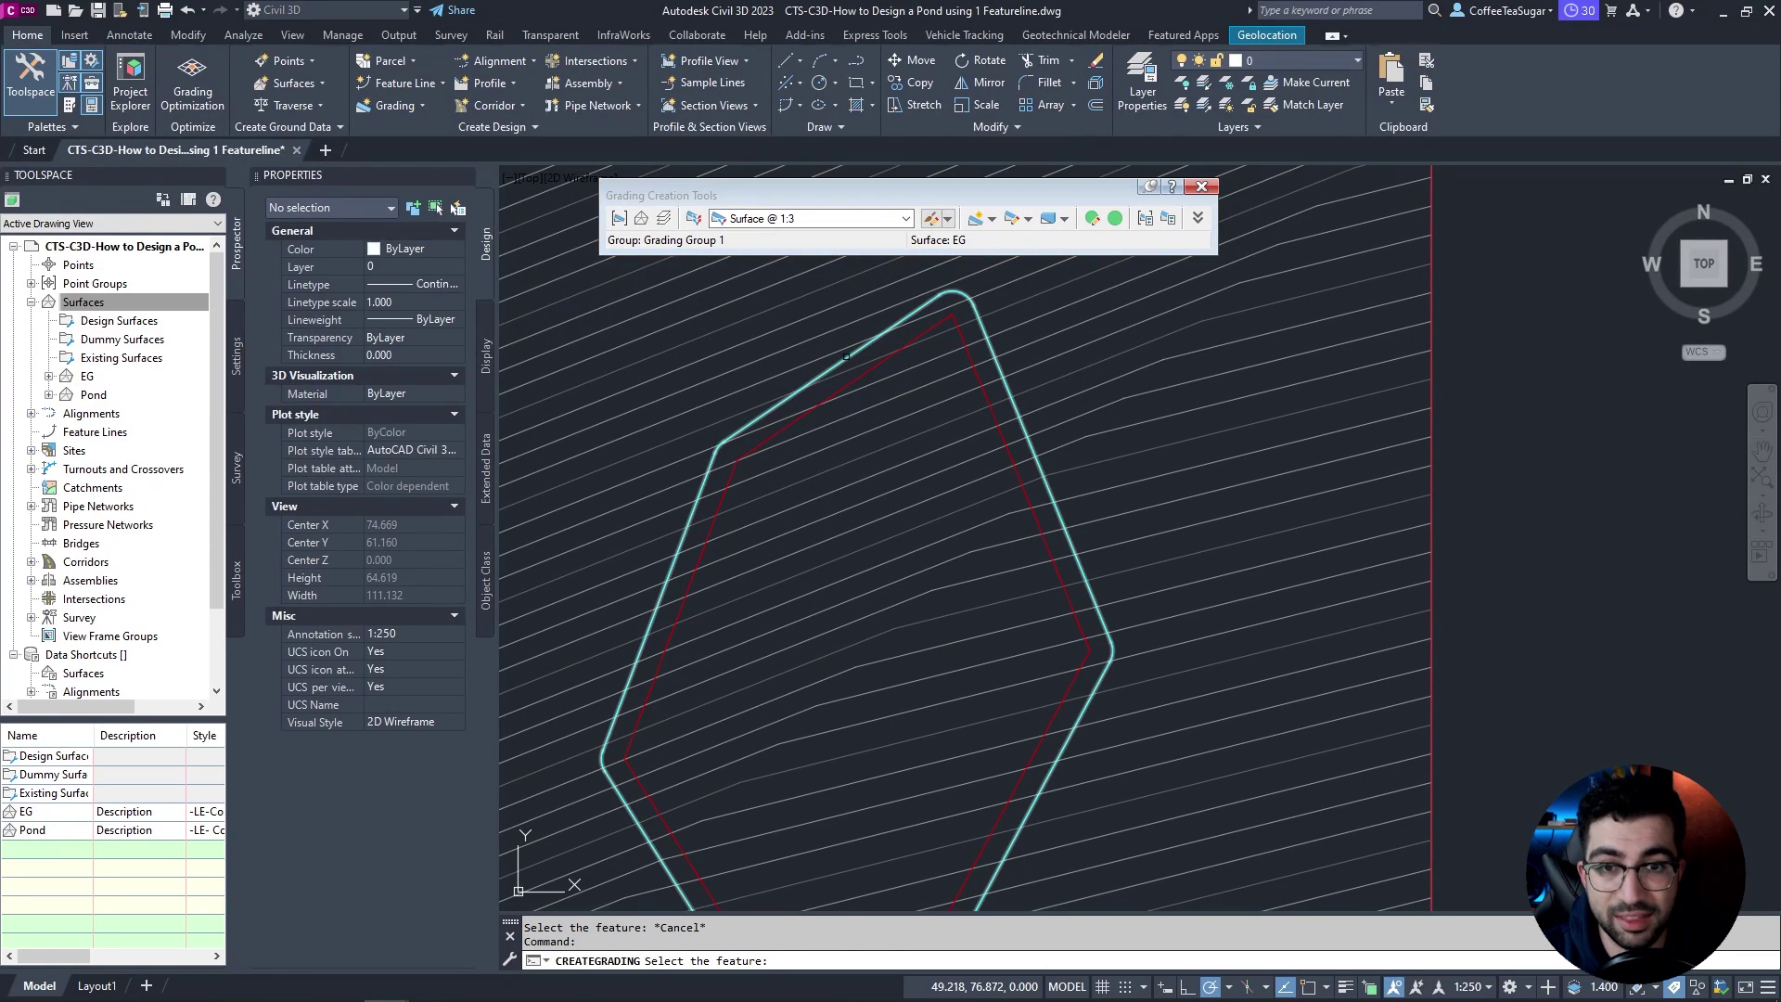
{"action": "left_click", "coordinate": [846, 355]}
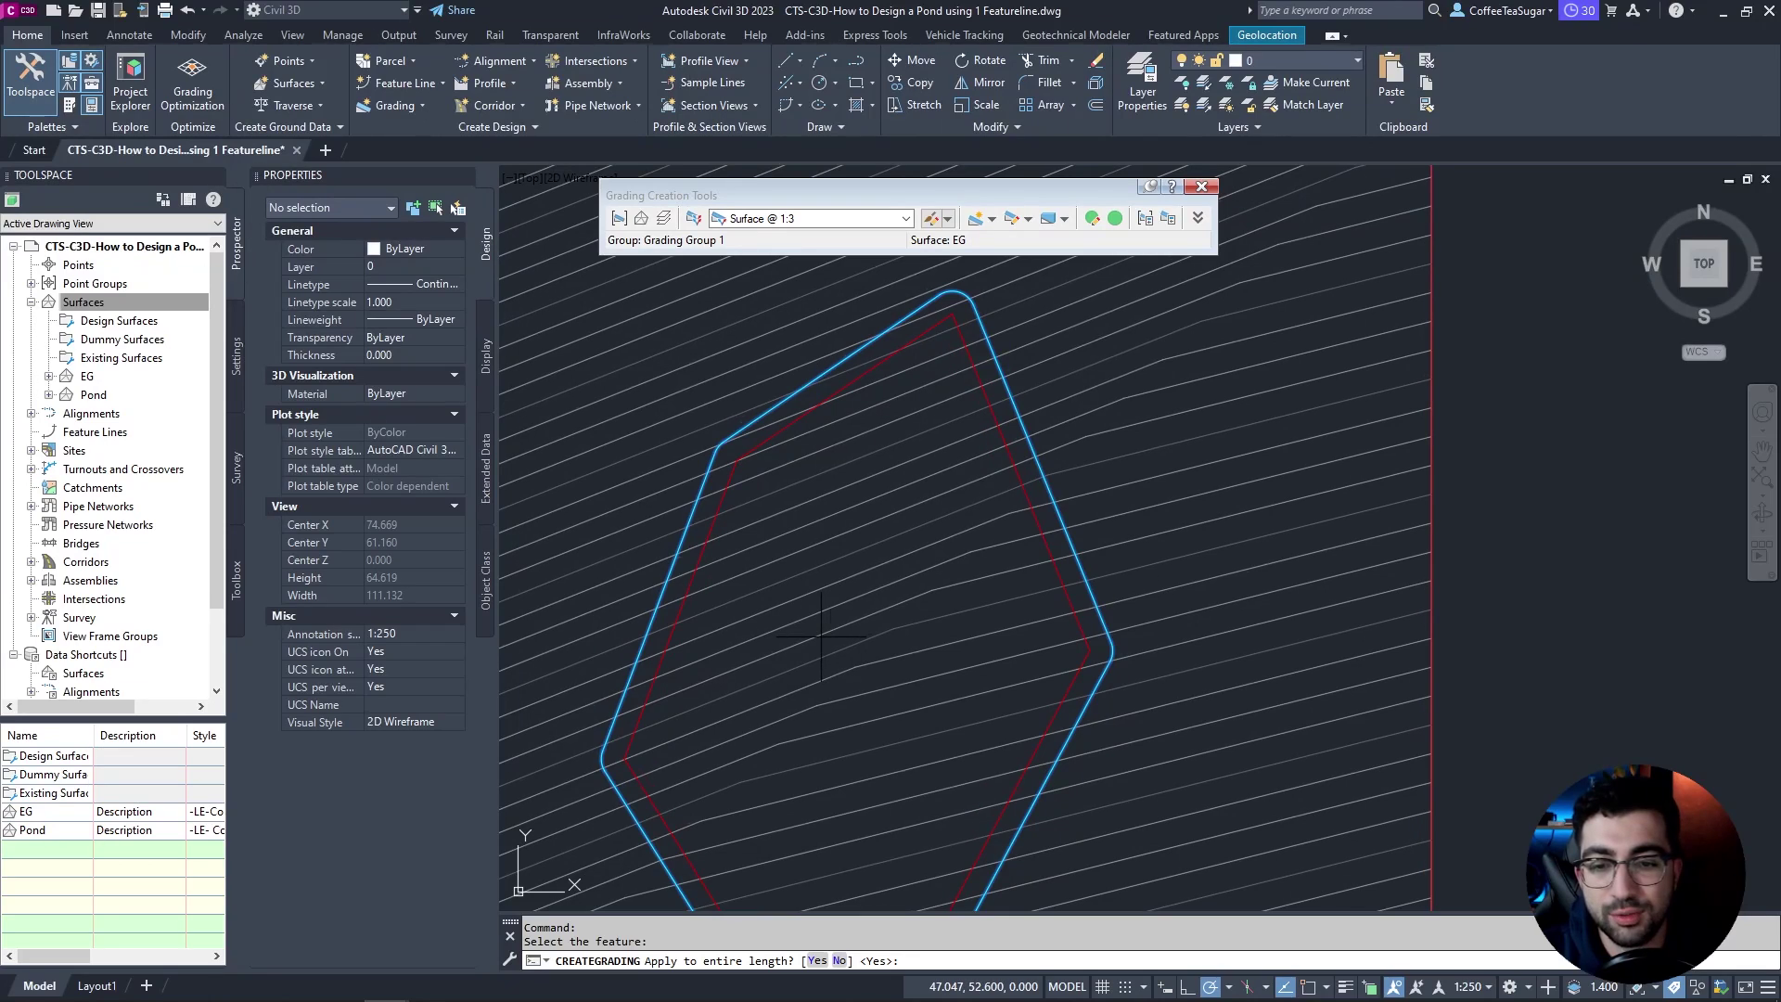
{"action": "key", "text": "Return"}
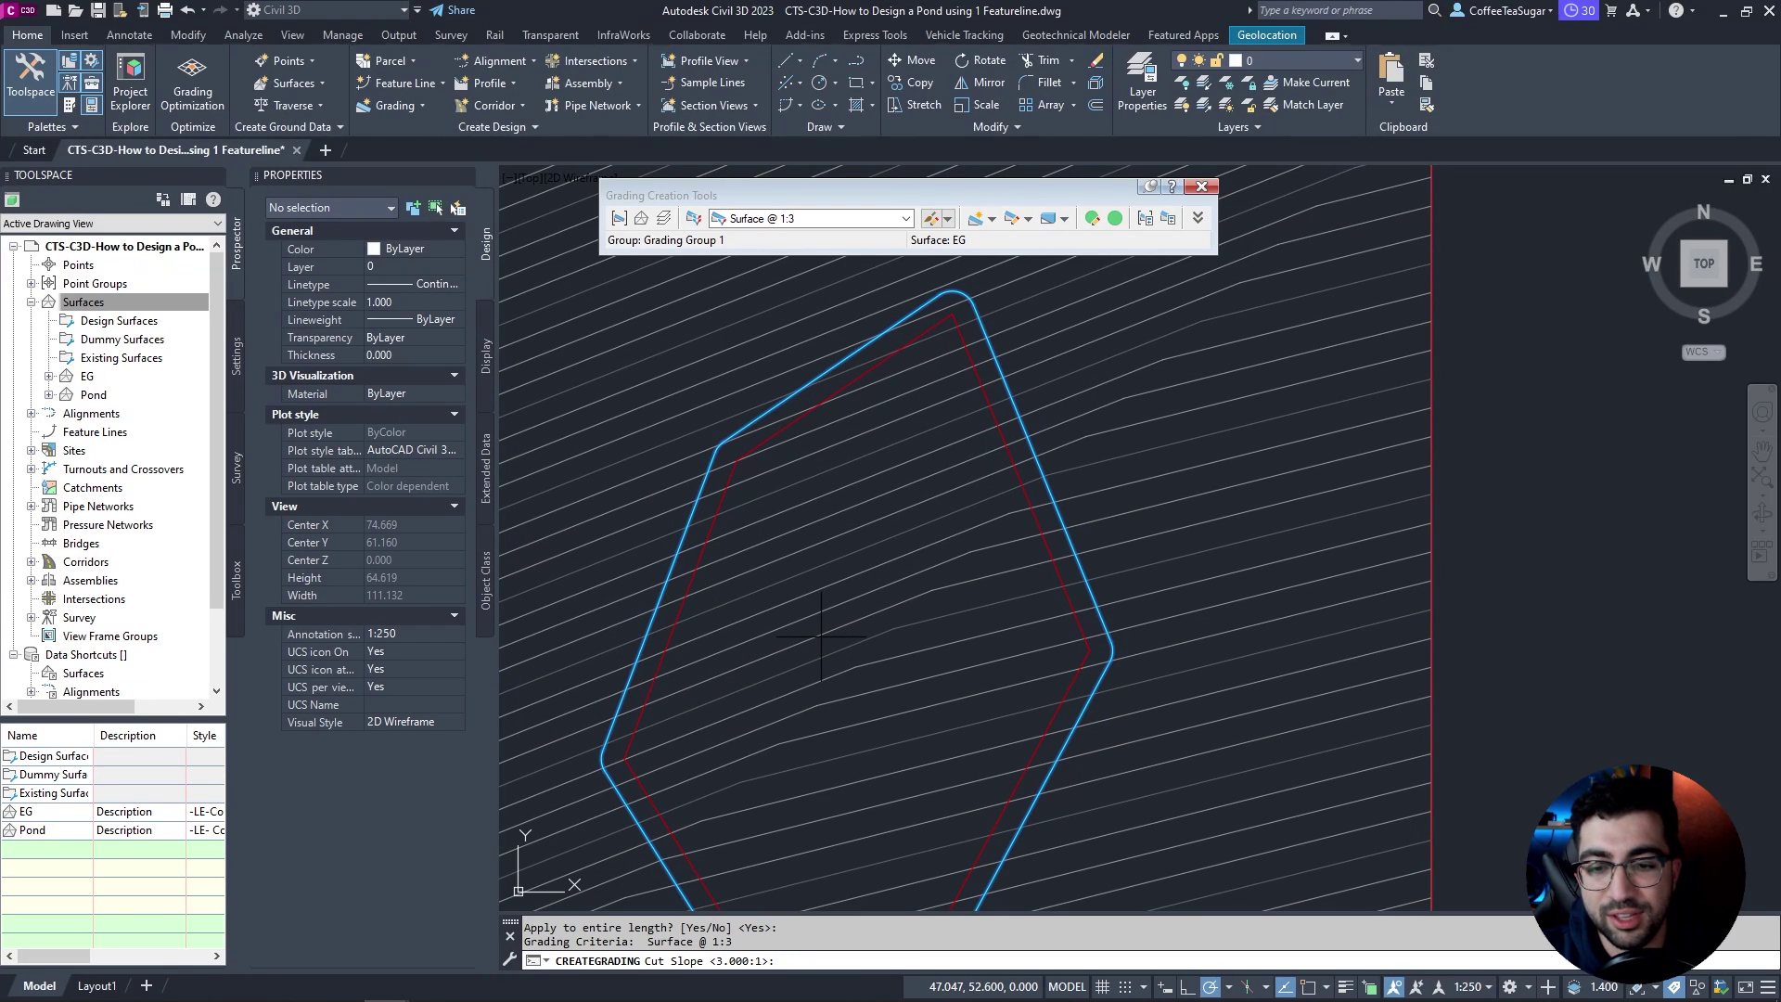
{"action": "key", "text": "Return"}
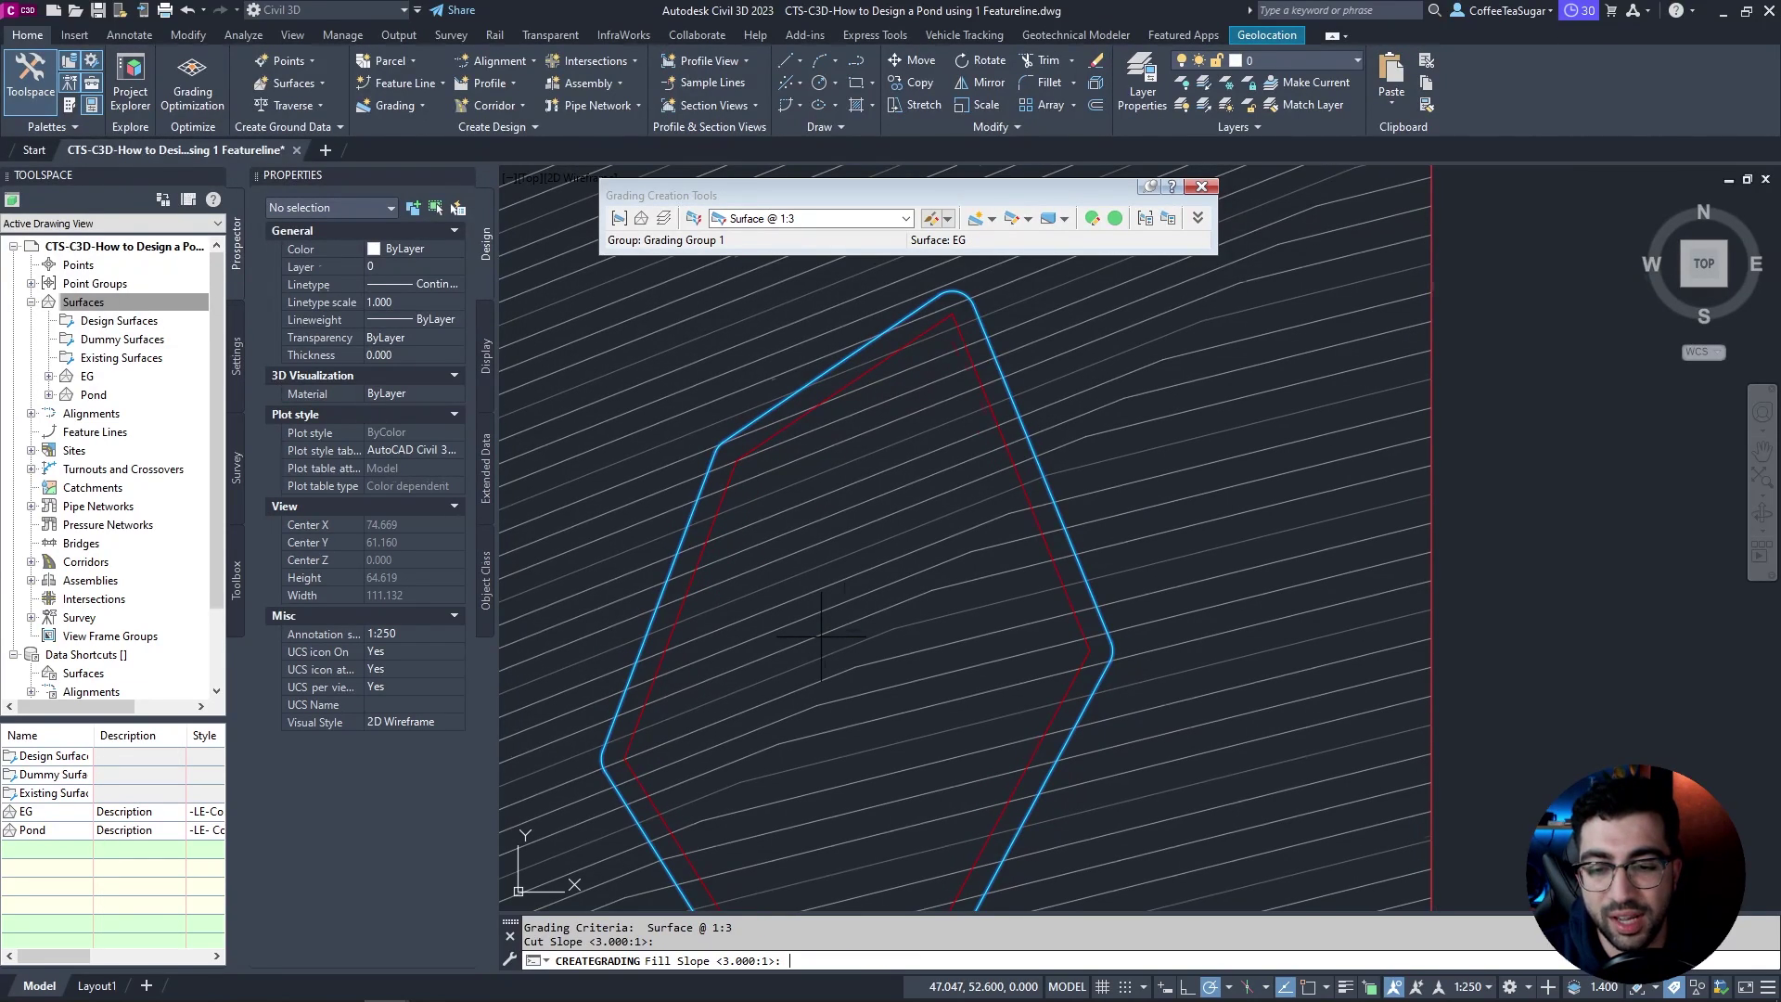
{"action": "key", "text": "Return"}
{"action": "scroll", "coordinate": [821, 637], "scroll_direction": "down", "scroll_amount": 3}
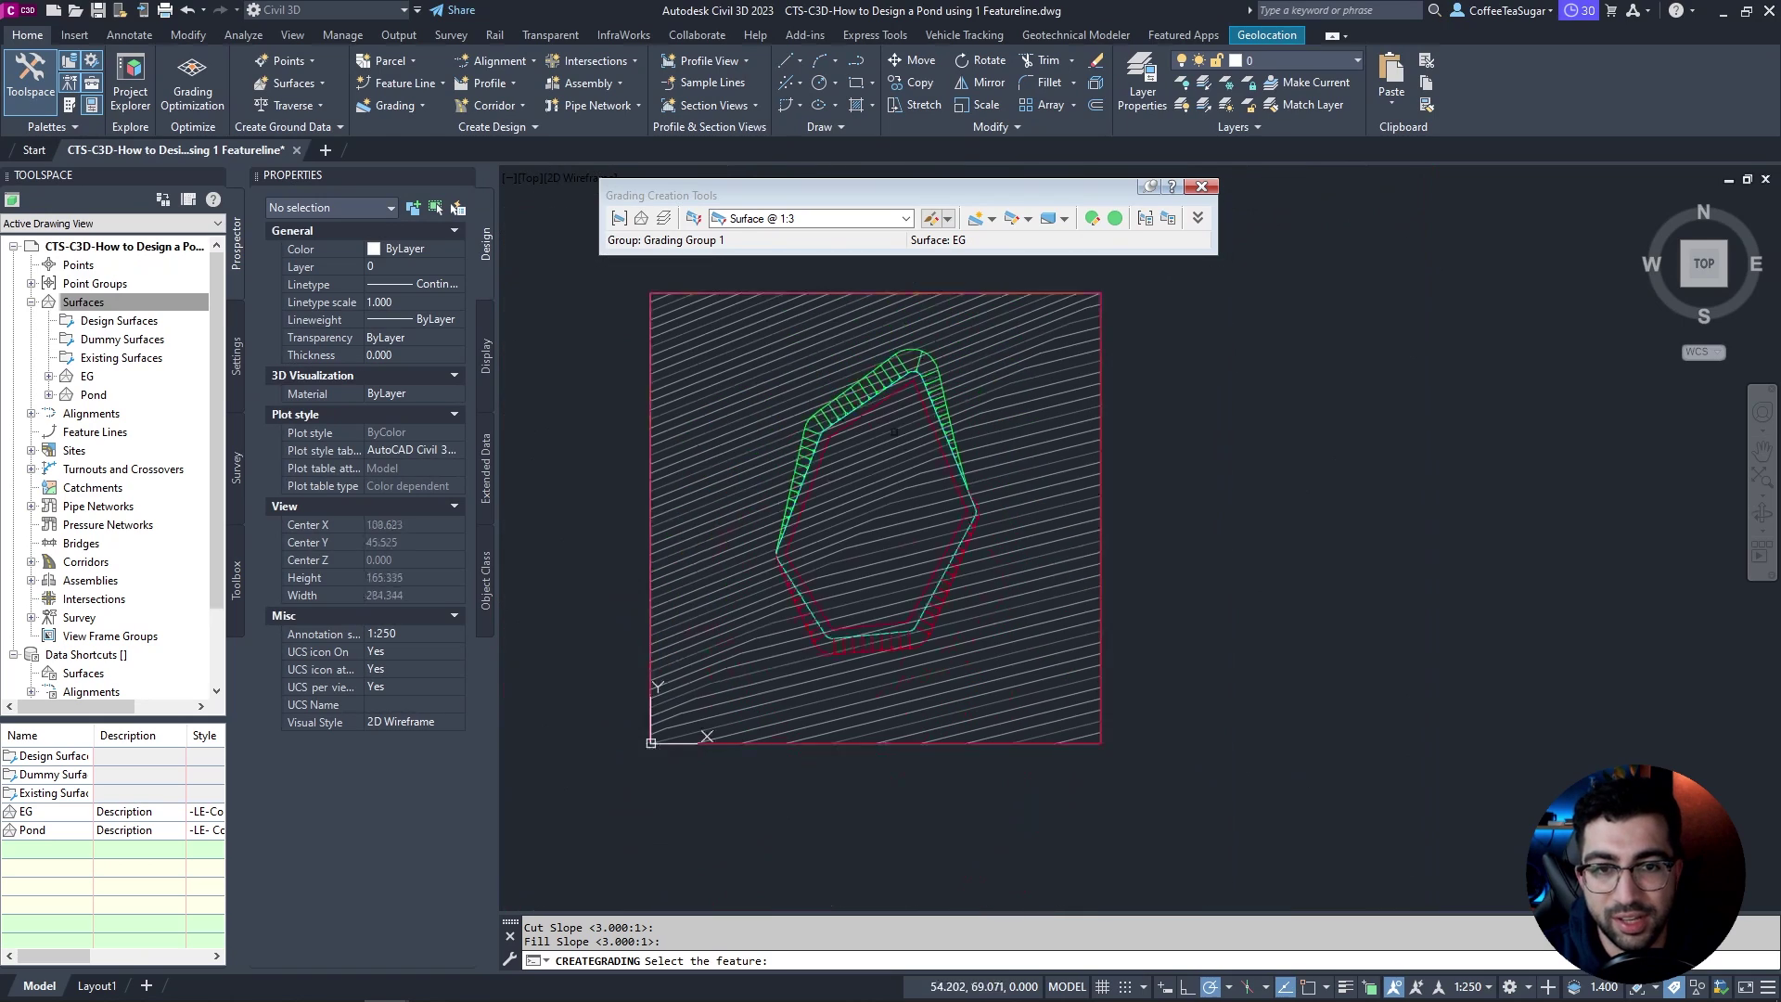
{"action": "scroll", "coordinate": [823, 517], "scroll_direction": "up", "scroll_amount": 3}
{"action": "key", "text": "Escape"}
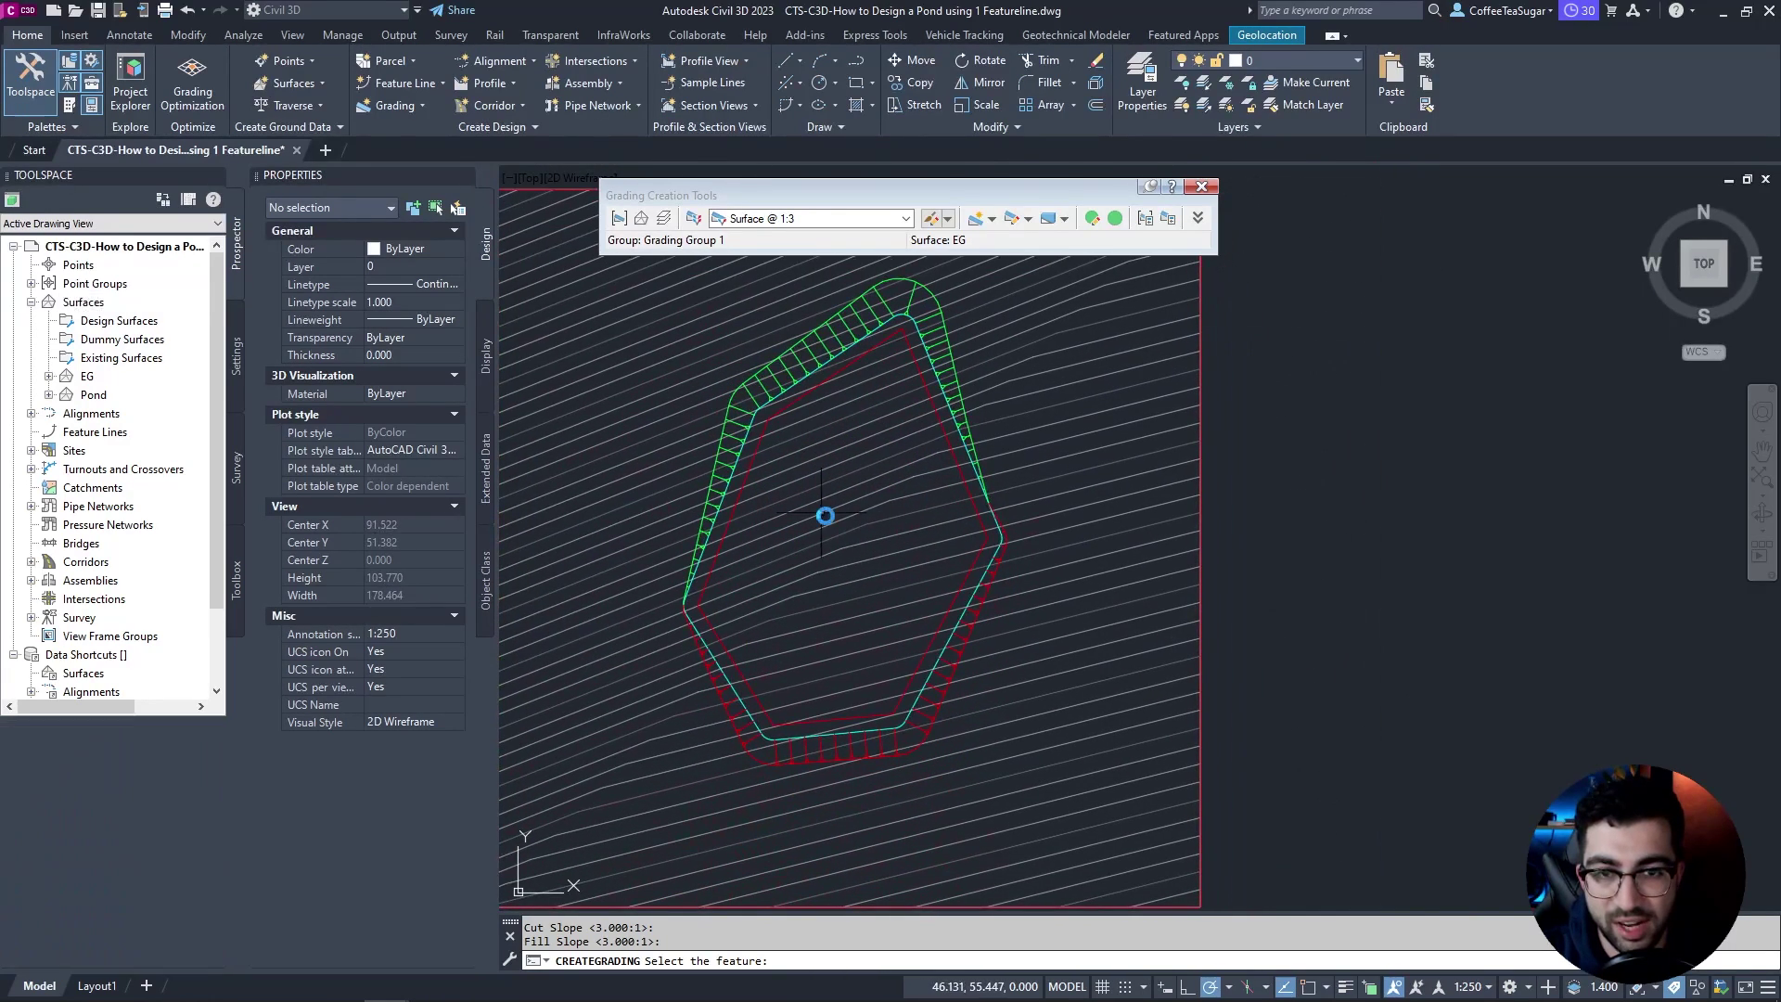
Step: Inspect the berm and surface gradings together with the pond feature line in the Object Viewer
{"action": "scroll", "coordinate": [841, 343], "scroll_direction": "up", "scroll_amount": 2}
{"action": "left_click", "coordinate": [845, 366]}
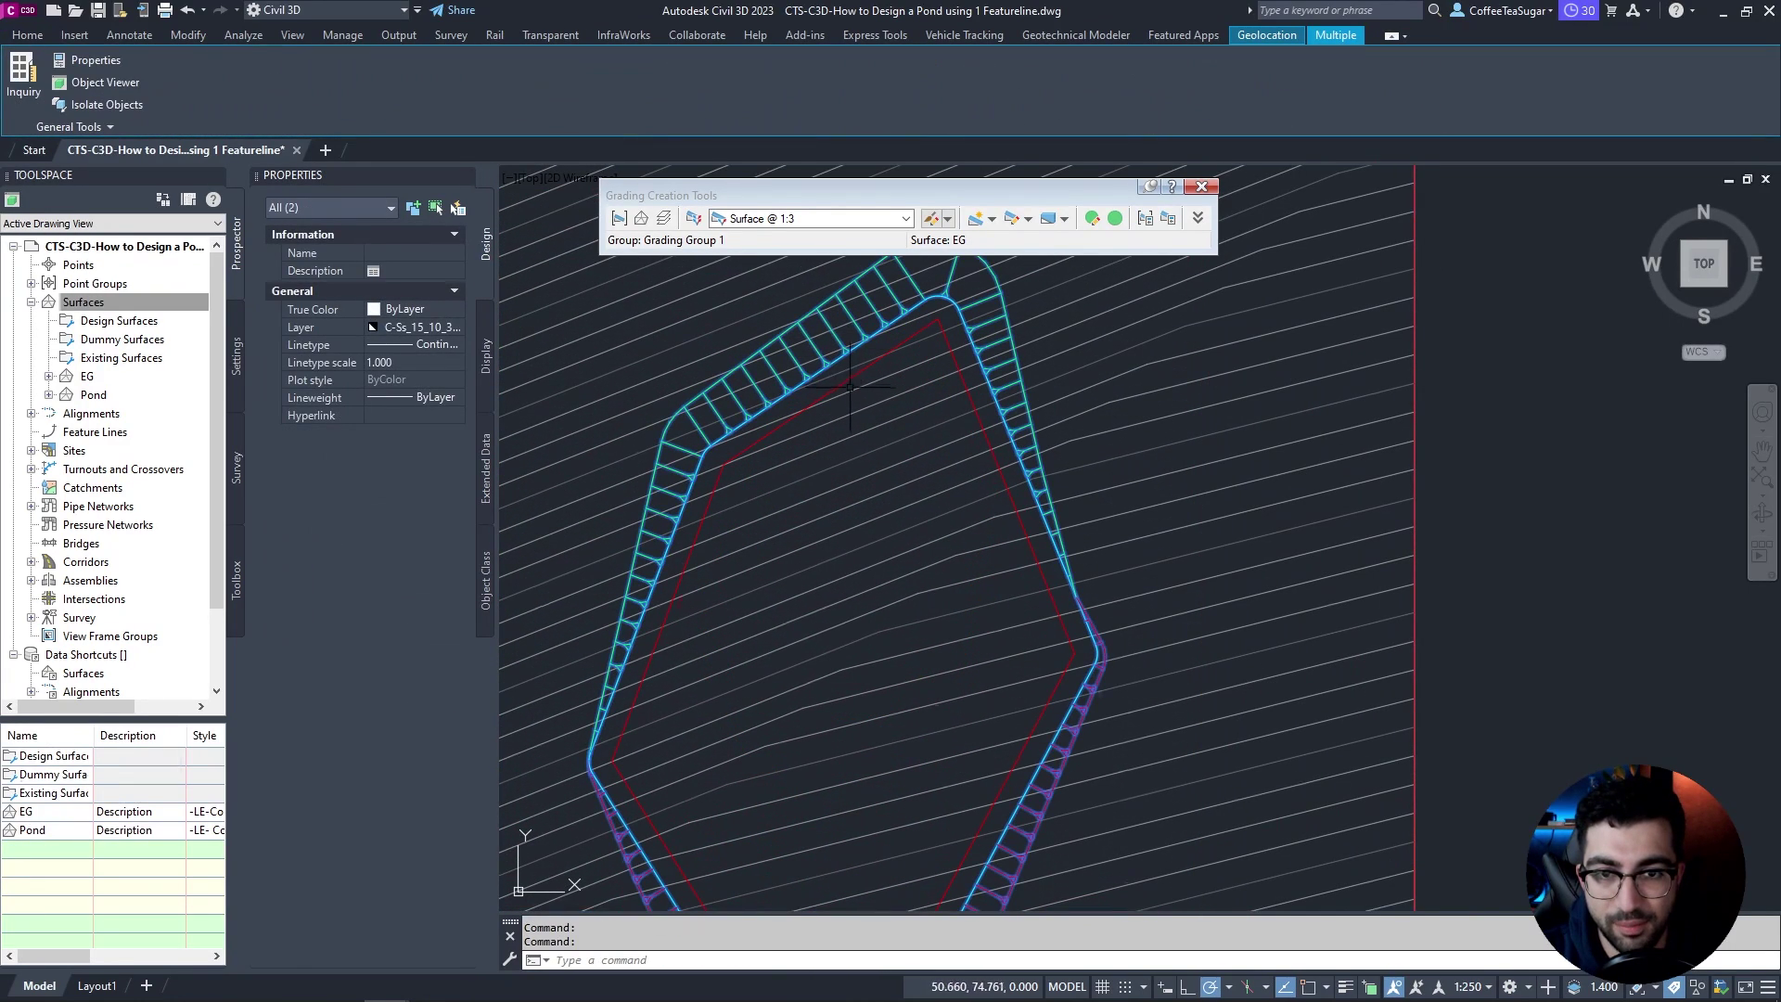
{"action": "right_click", "coordinate": [848, 378]}
{"action": "left_click", "coordinate": [930, 608]}
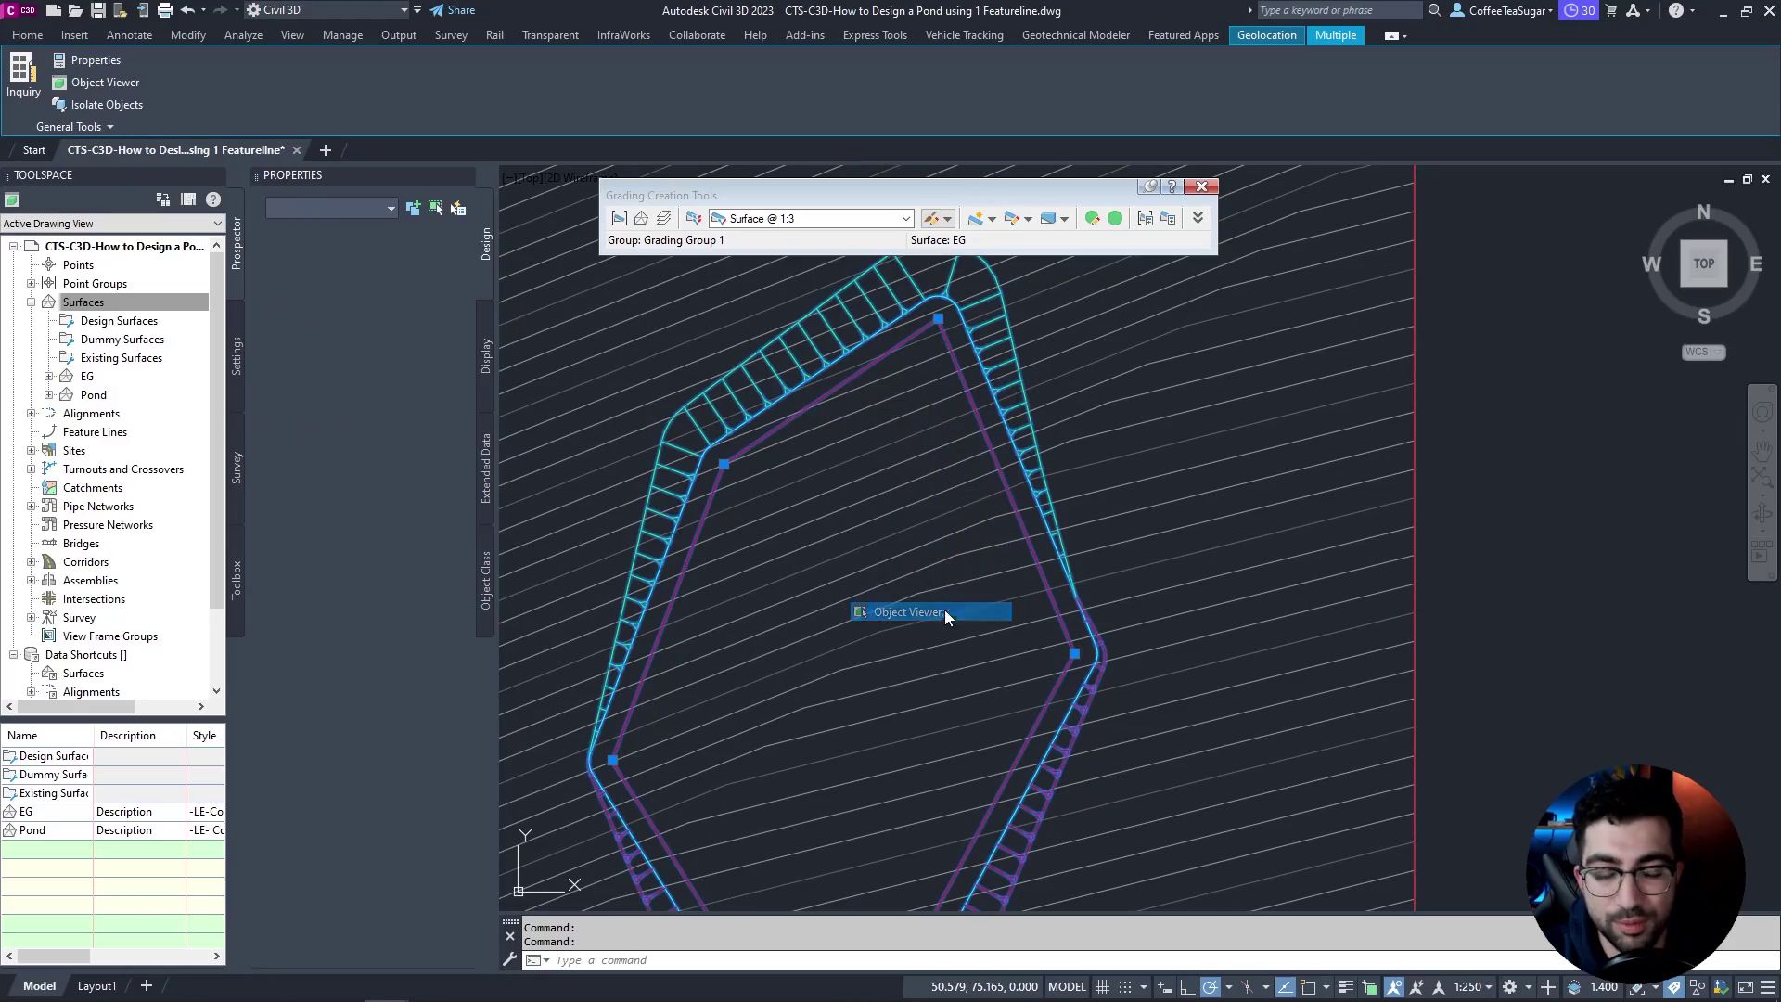
{"action": "left_click_drag", "start_coordinate": [882, 627], "coordinate": [1039, 577]}
{"action": "key", "text": "Escape"}
{"action": "scroll", "coordinate": [869, 357], "scroll_direction": "up", "scroll_amount": 2}
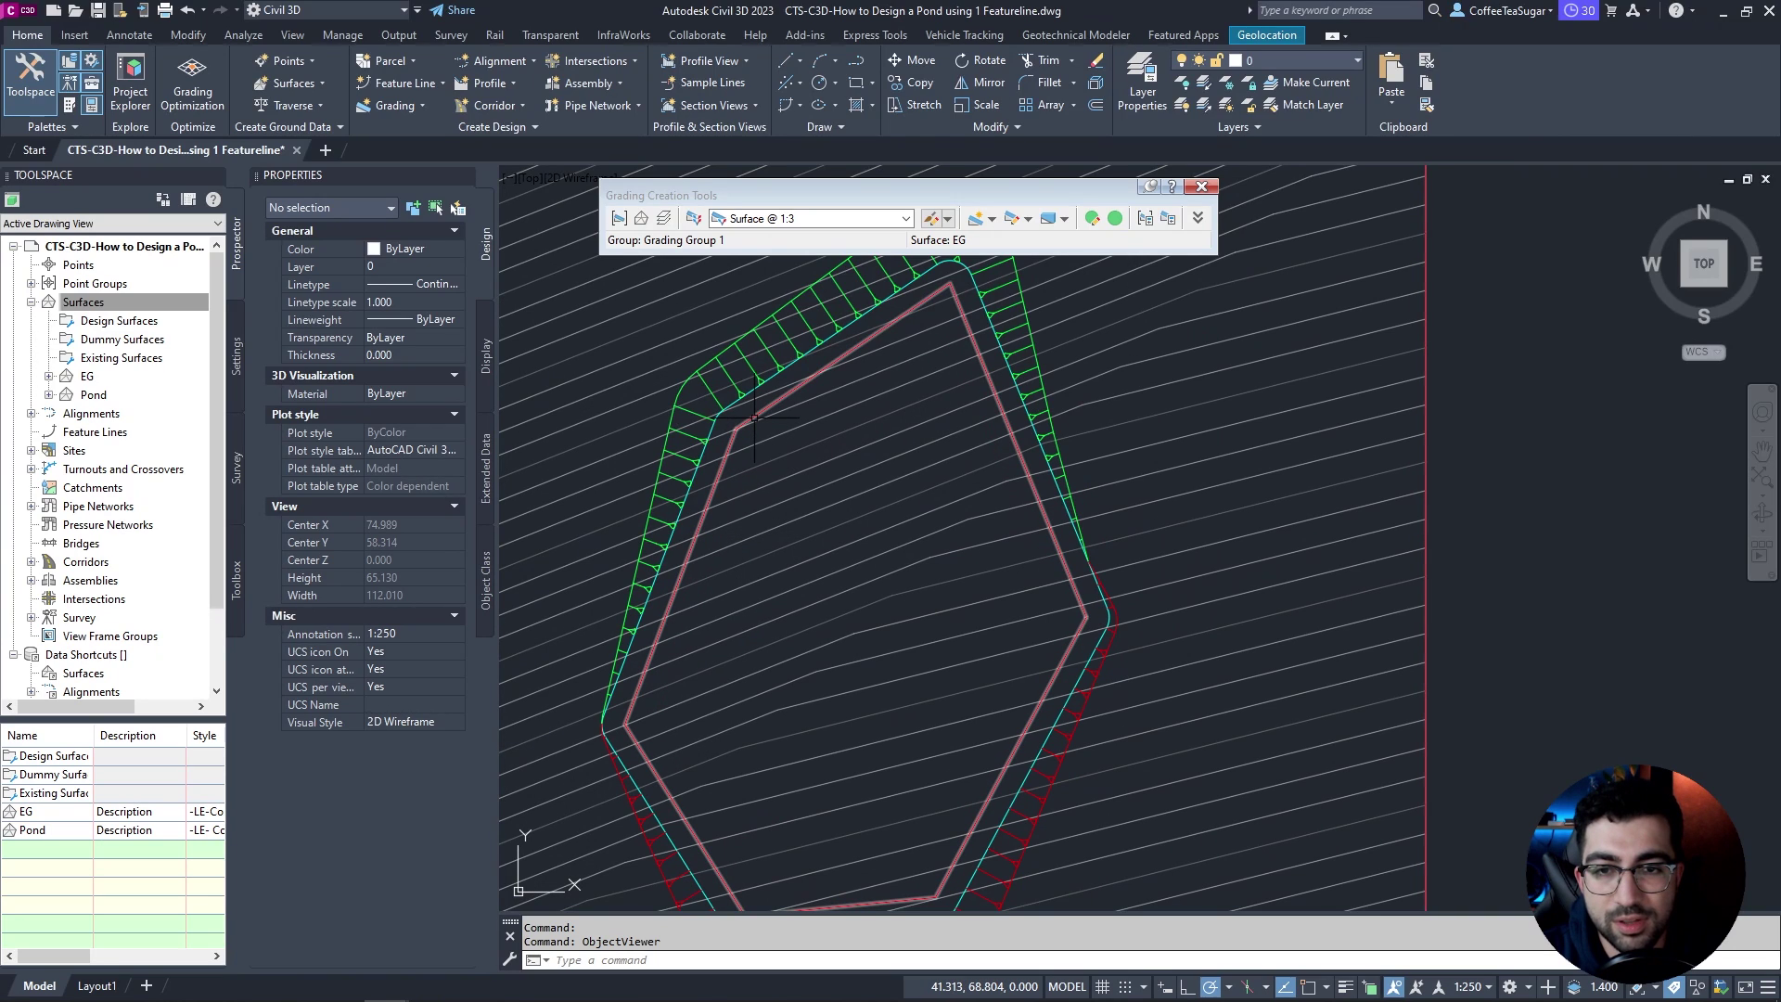
Step: Apply the Depth 2m @ 1:3 grading inward along the feature line's entire length, at -2 m relative elevation and 3:1 slope
{"action": "left_click", "coordinate": [906, 219]}
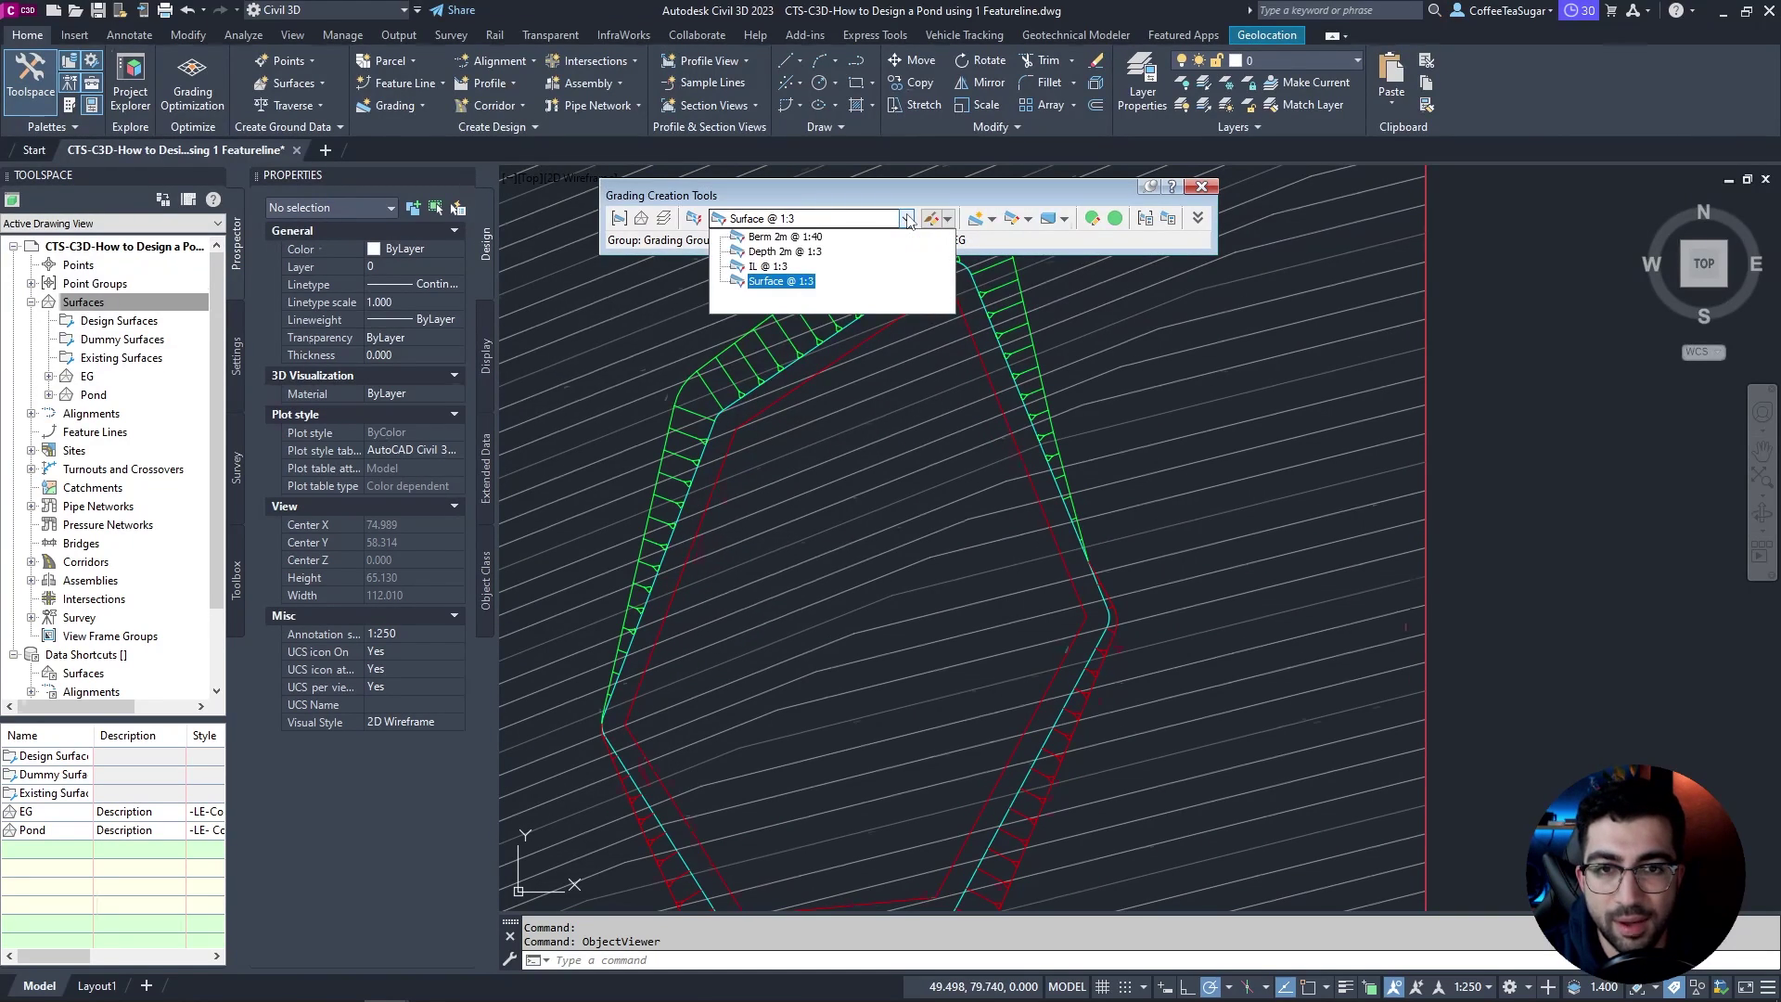
{"action": "left_click", "coordinate": [784, 237]}
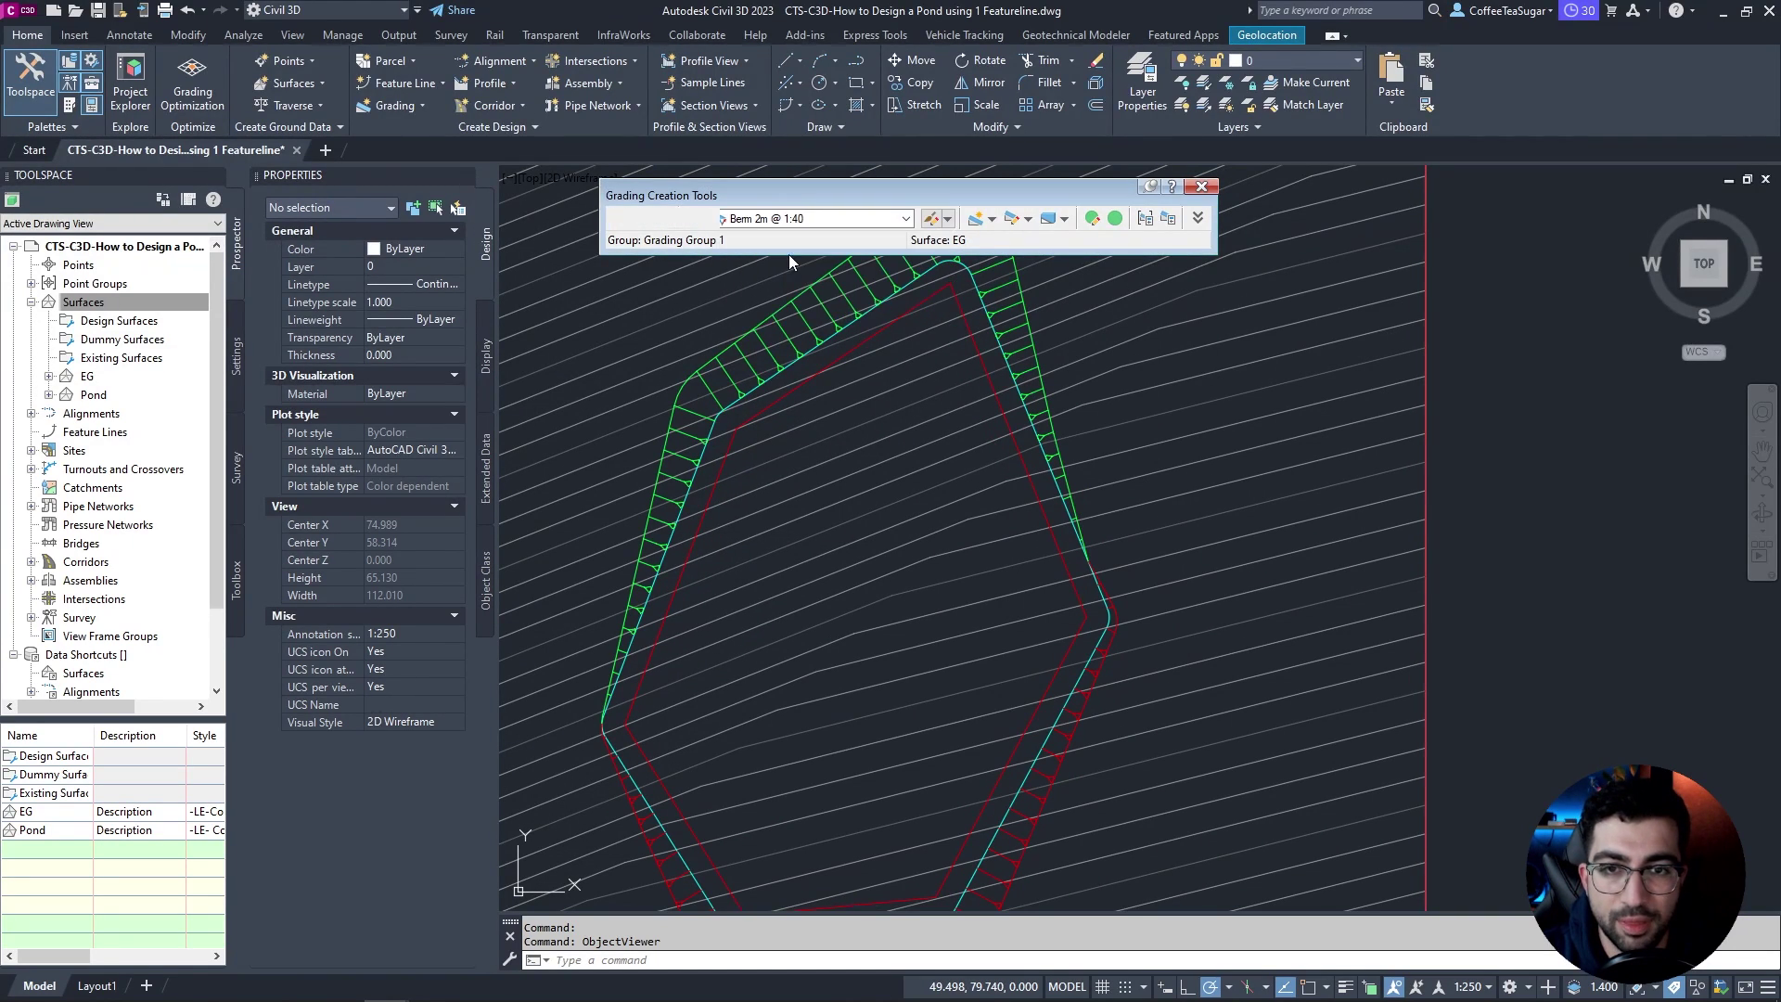
{"action": "left_click", "coordinate": [973, 226]}
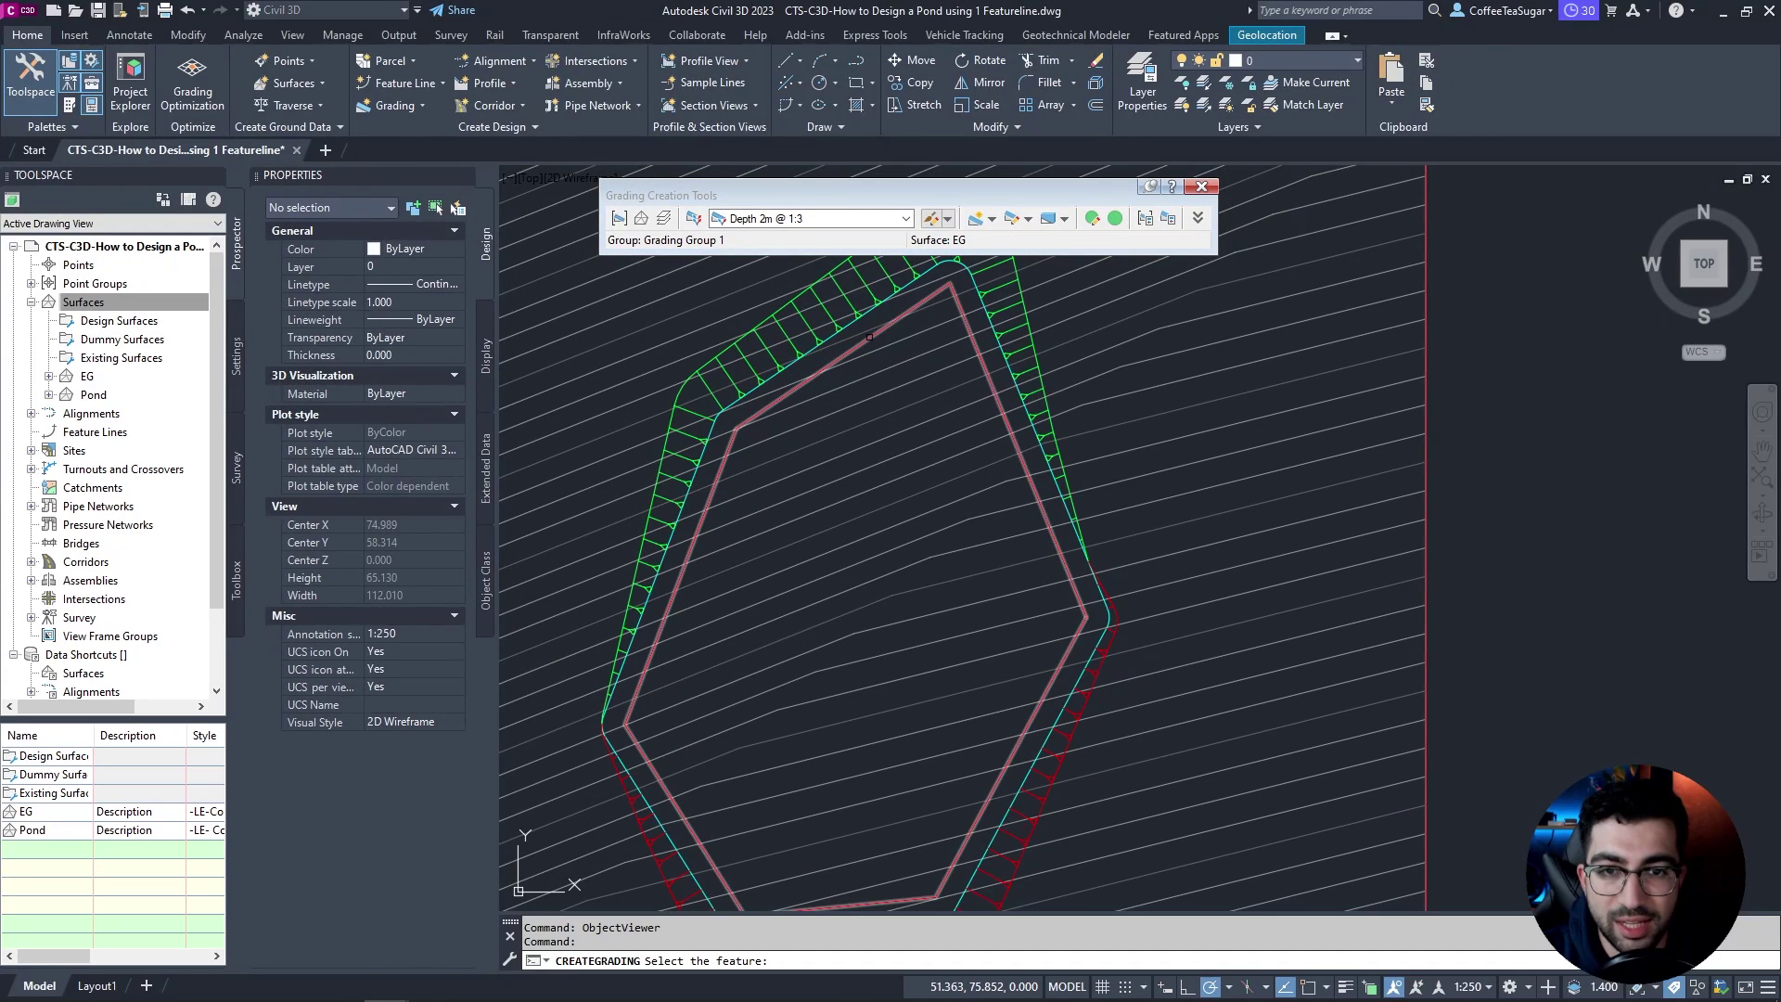
{"action": "left_click", "coordinate": [869, 339]}
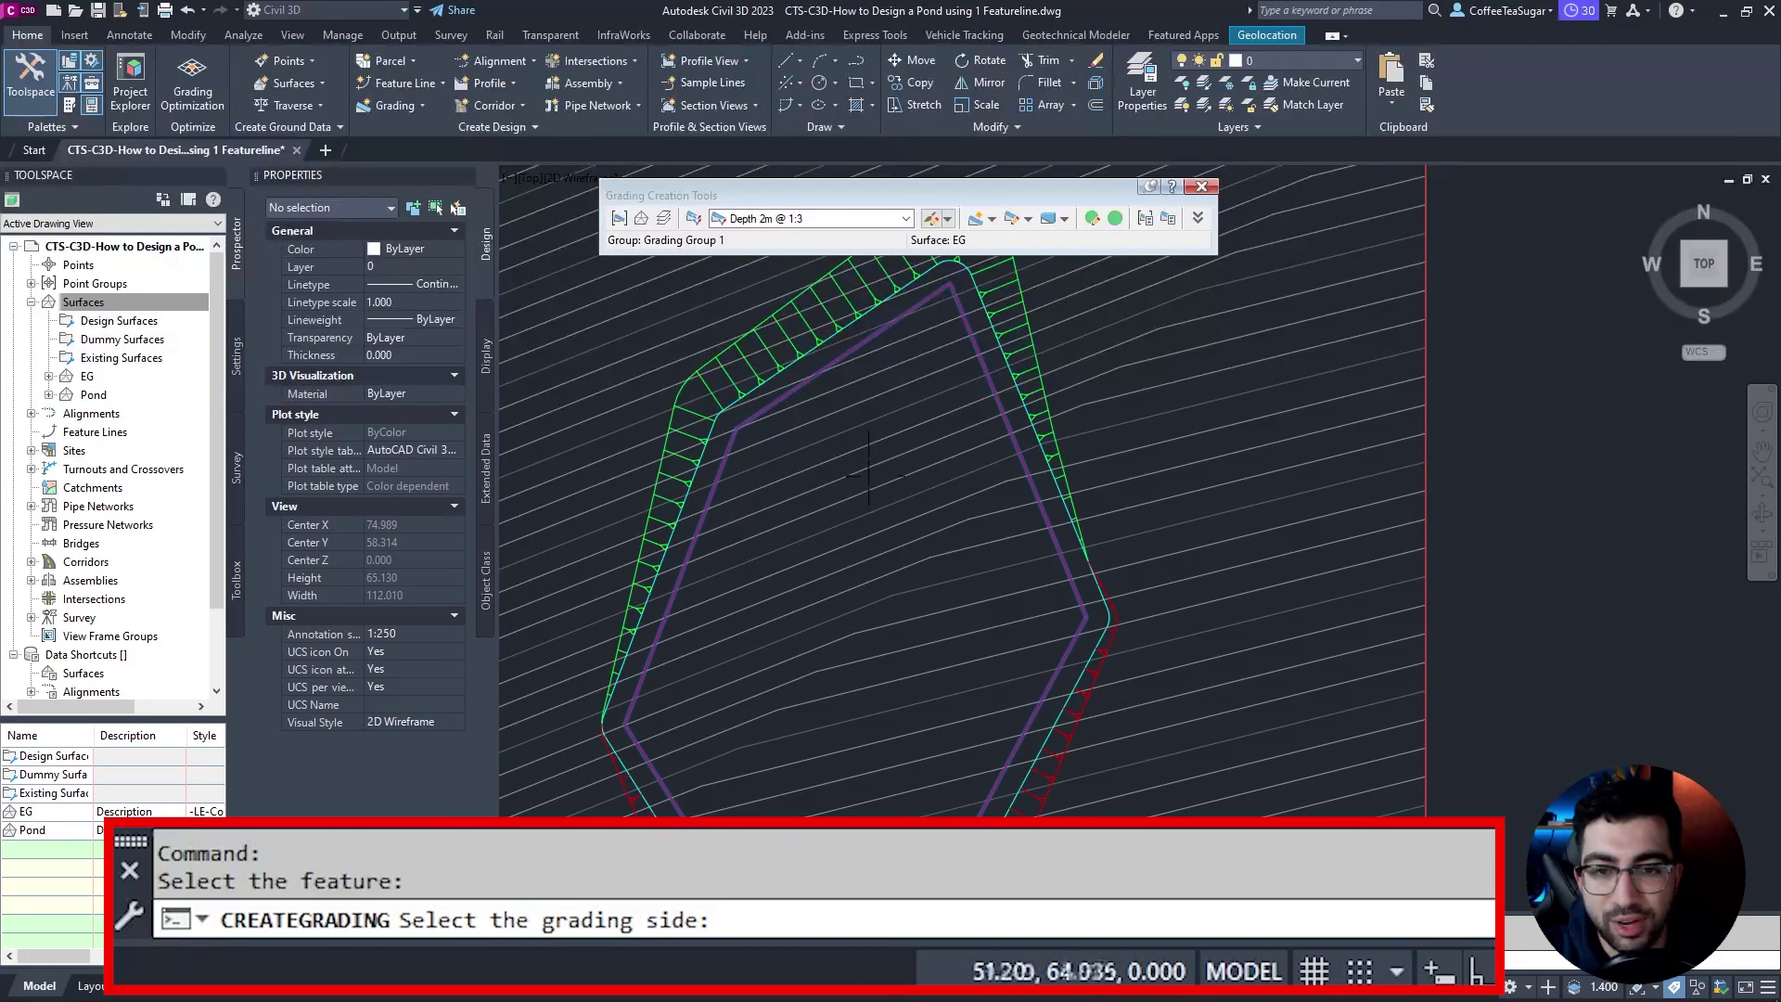
{"action": "left_click", "coordinate": [874, 518]}
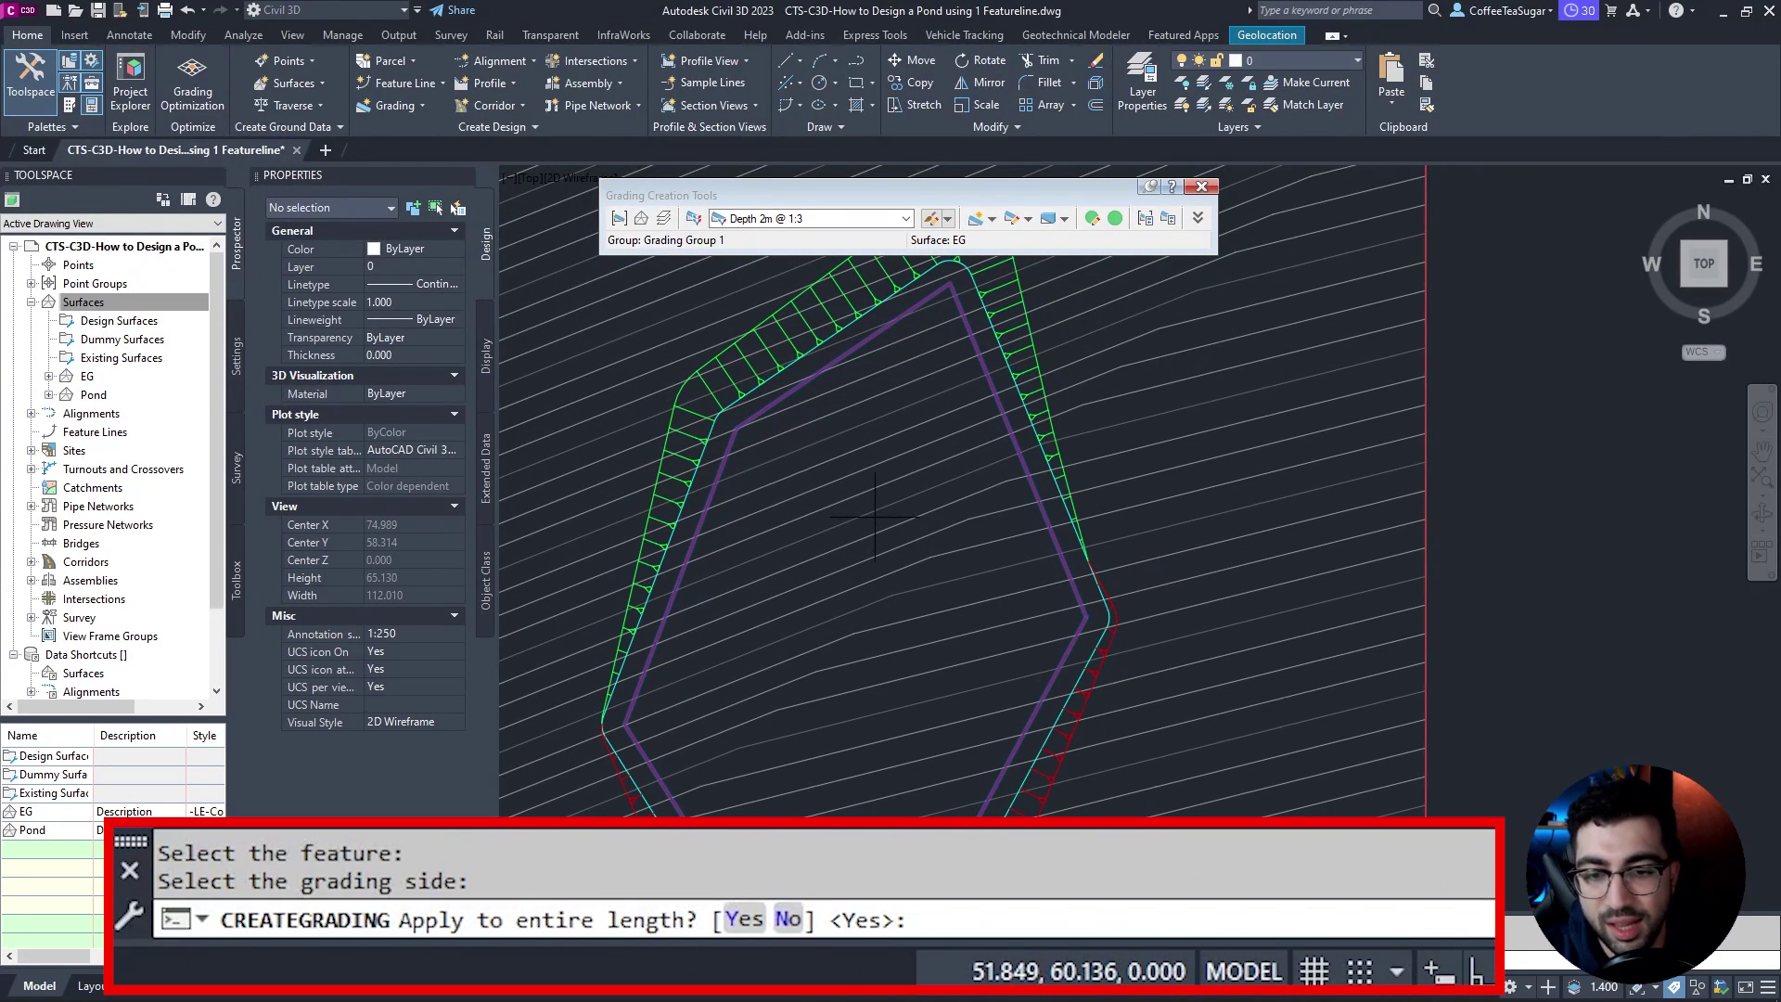
{"action": "key", "text": "Return"}
{"action": "key", "text": "Return"}
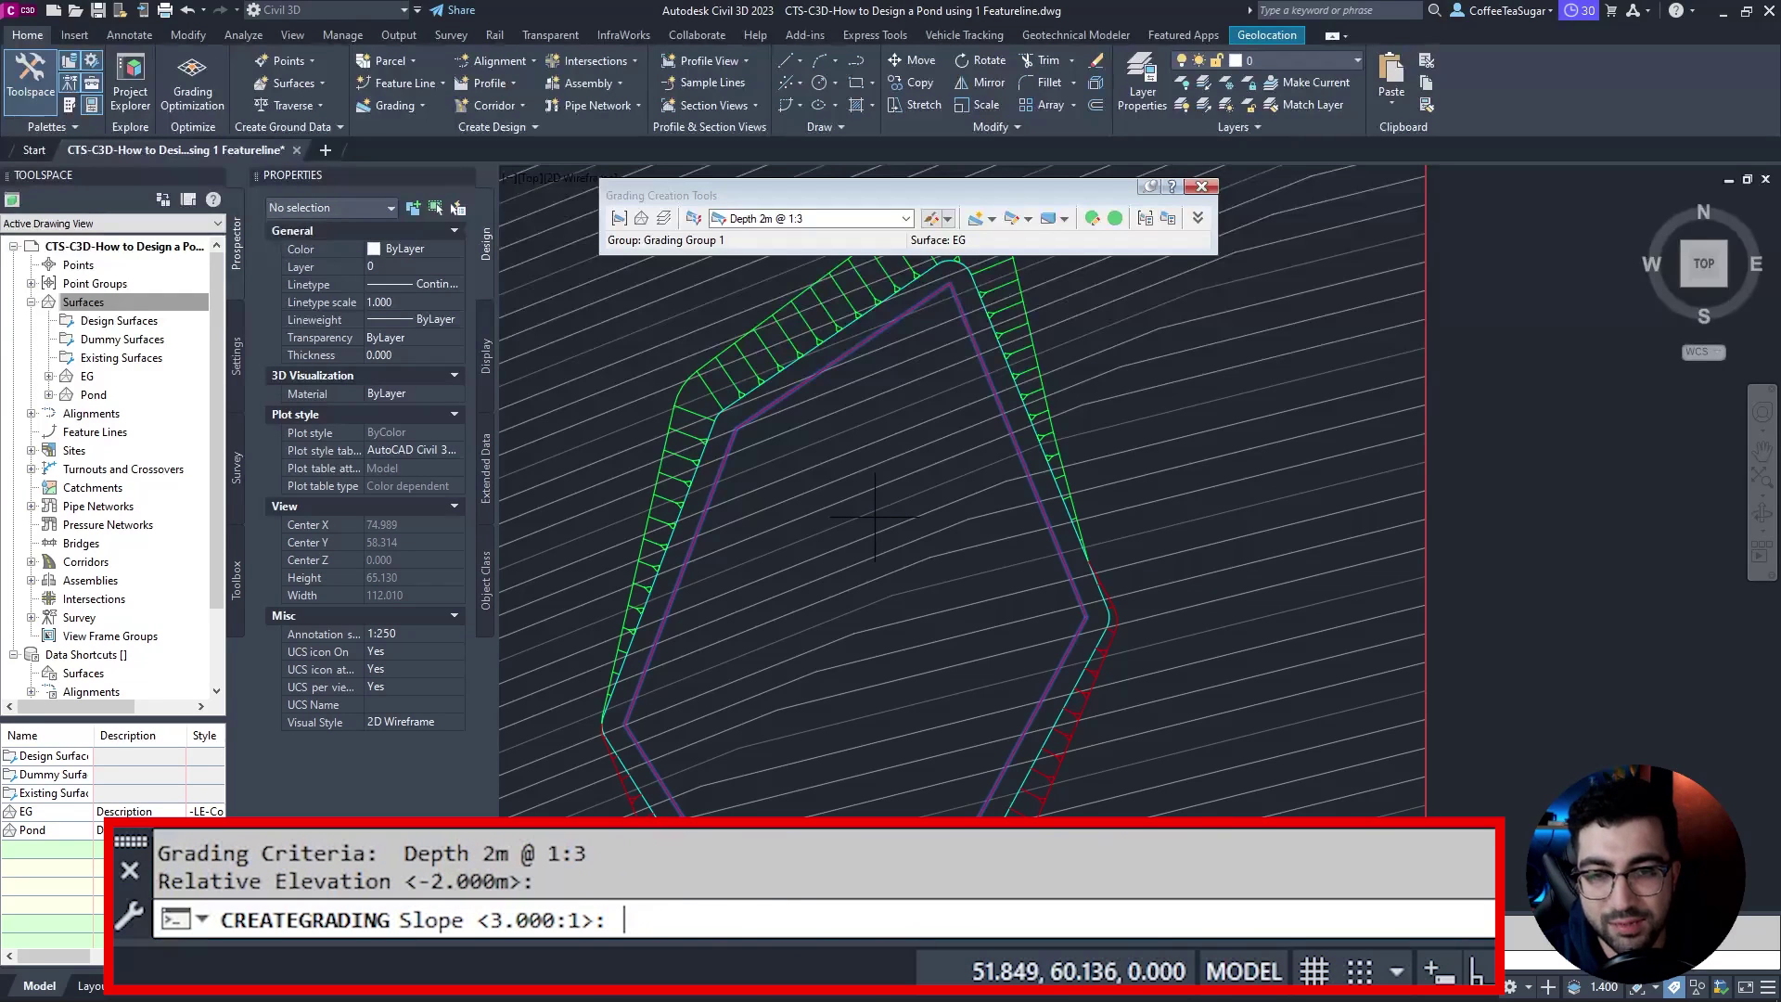
{"action": "key", "text": "Return"}
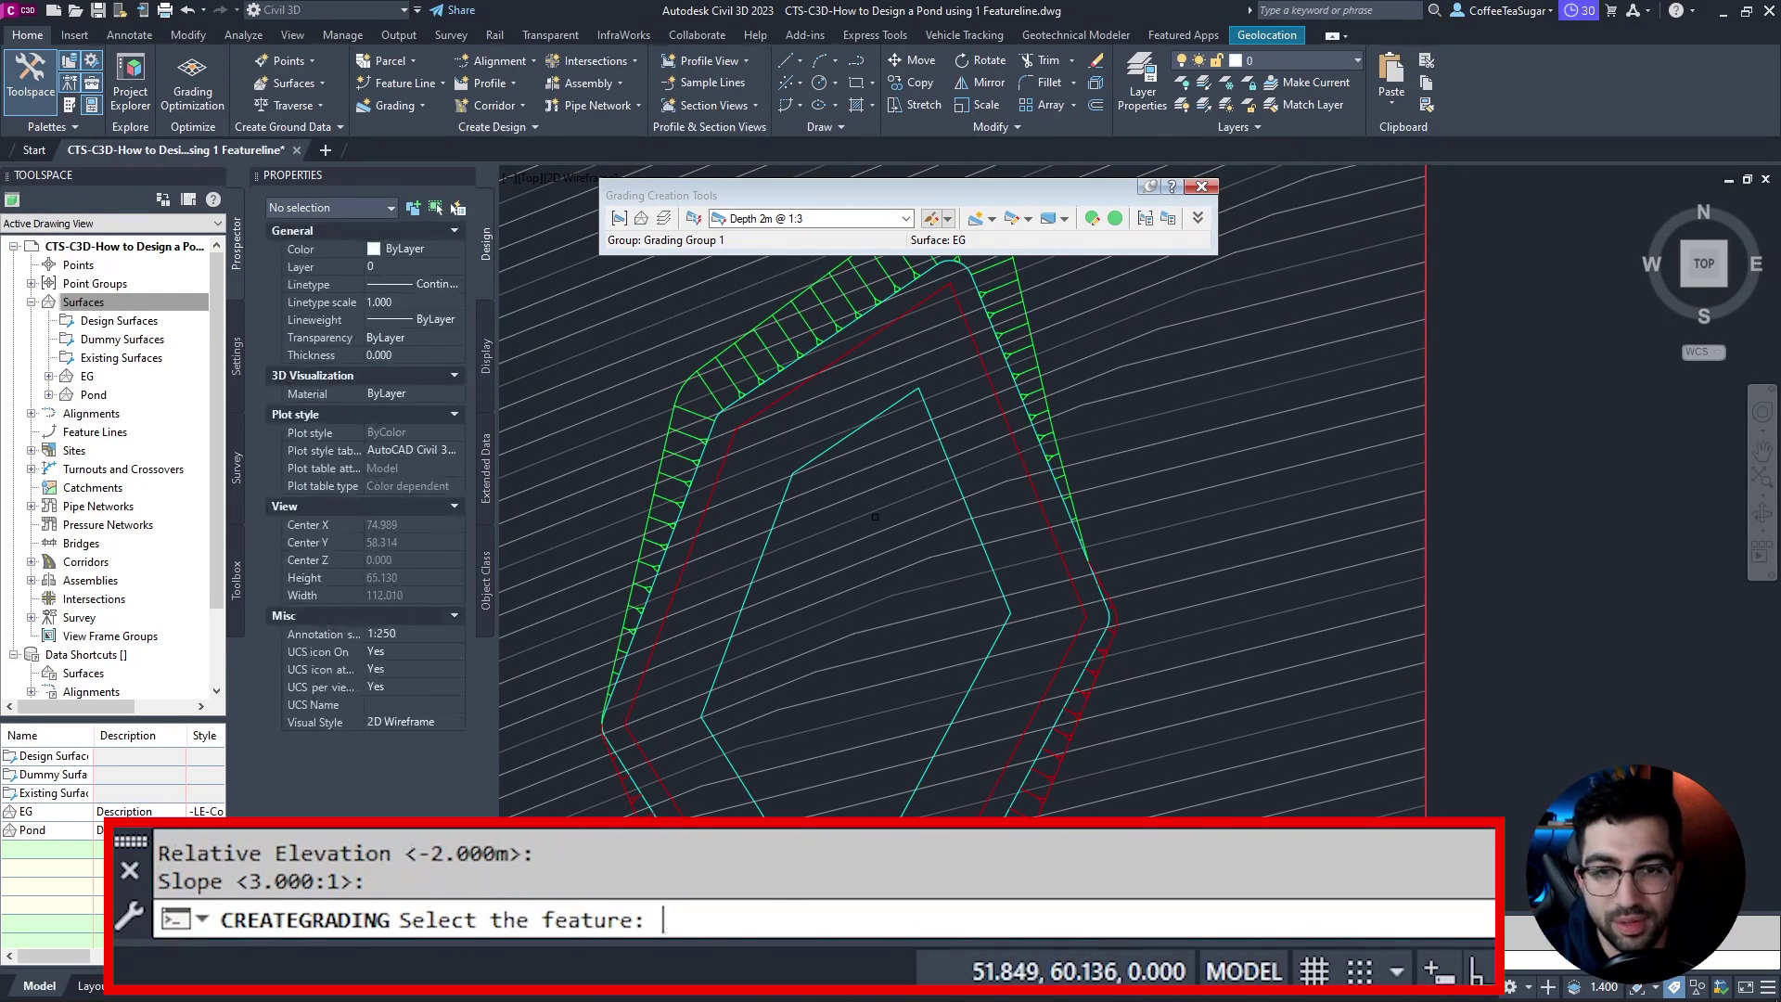
{"action": "key", "text": "Escape"}
Step: Inspect the pond's gradings together with its feature lines in the Object Viewer
{"action": "left_click", "coordinate": [987, 371]}
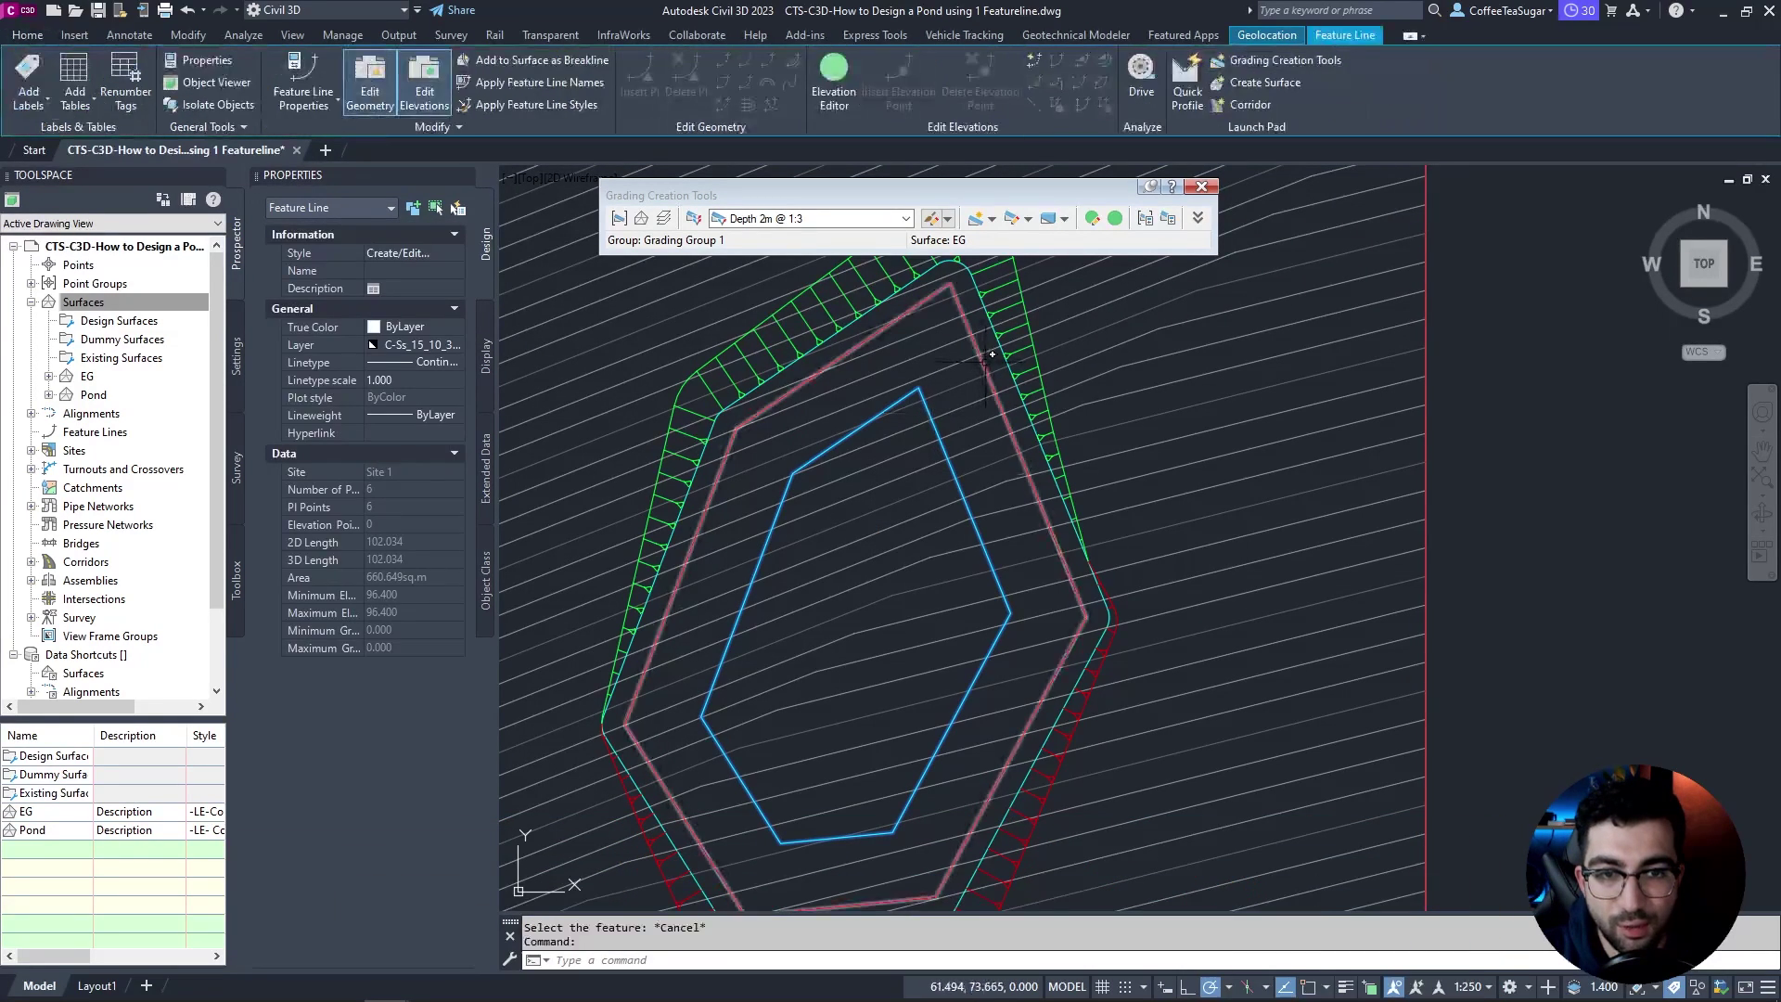
{"action": "left_click", "coordinate": [1007, 336]}
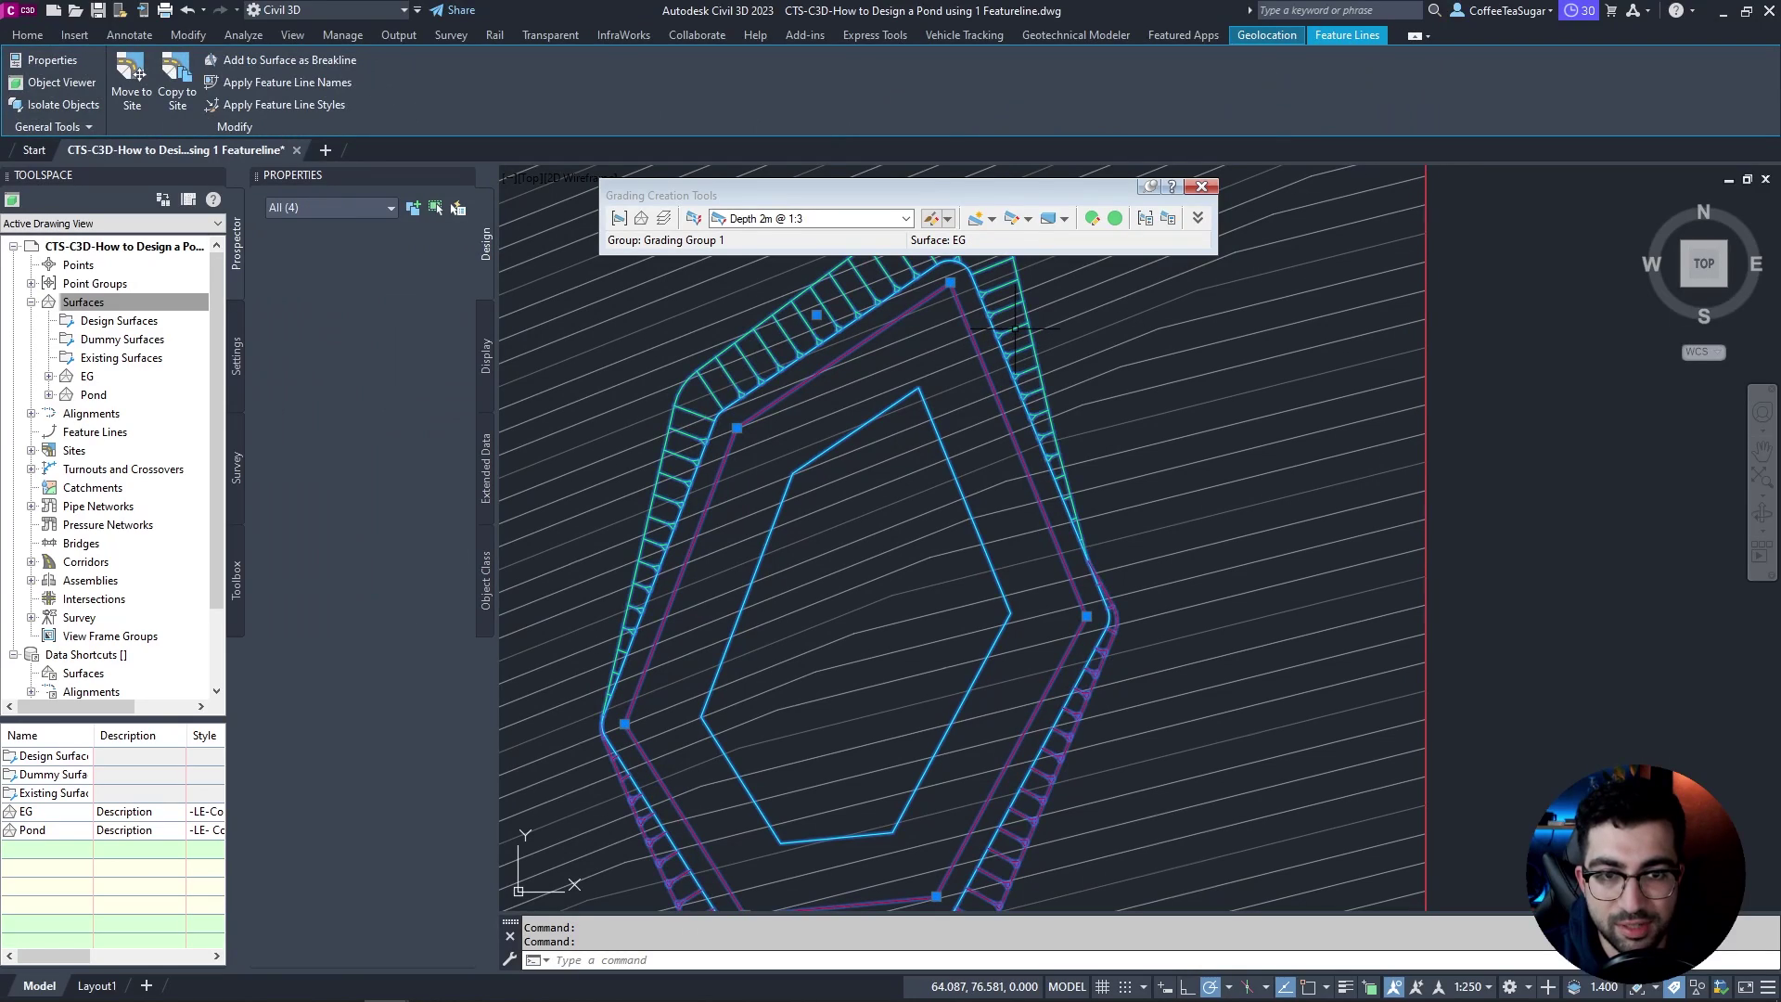
{"action": "right_click", "coordinate": [1020, 321]}
{"action": "left_click", "coordinate": [1080, 559]}
{"action": "left_click_drag", "start_coordinate": [1025, 656], "coordinate": [962, 602]}
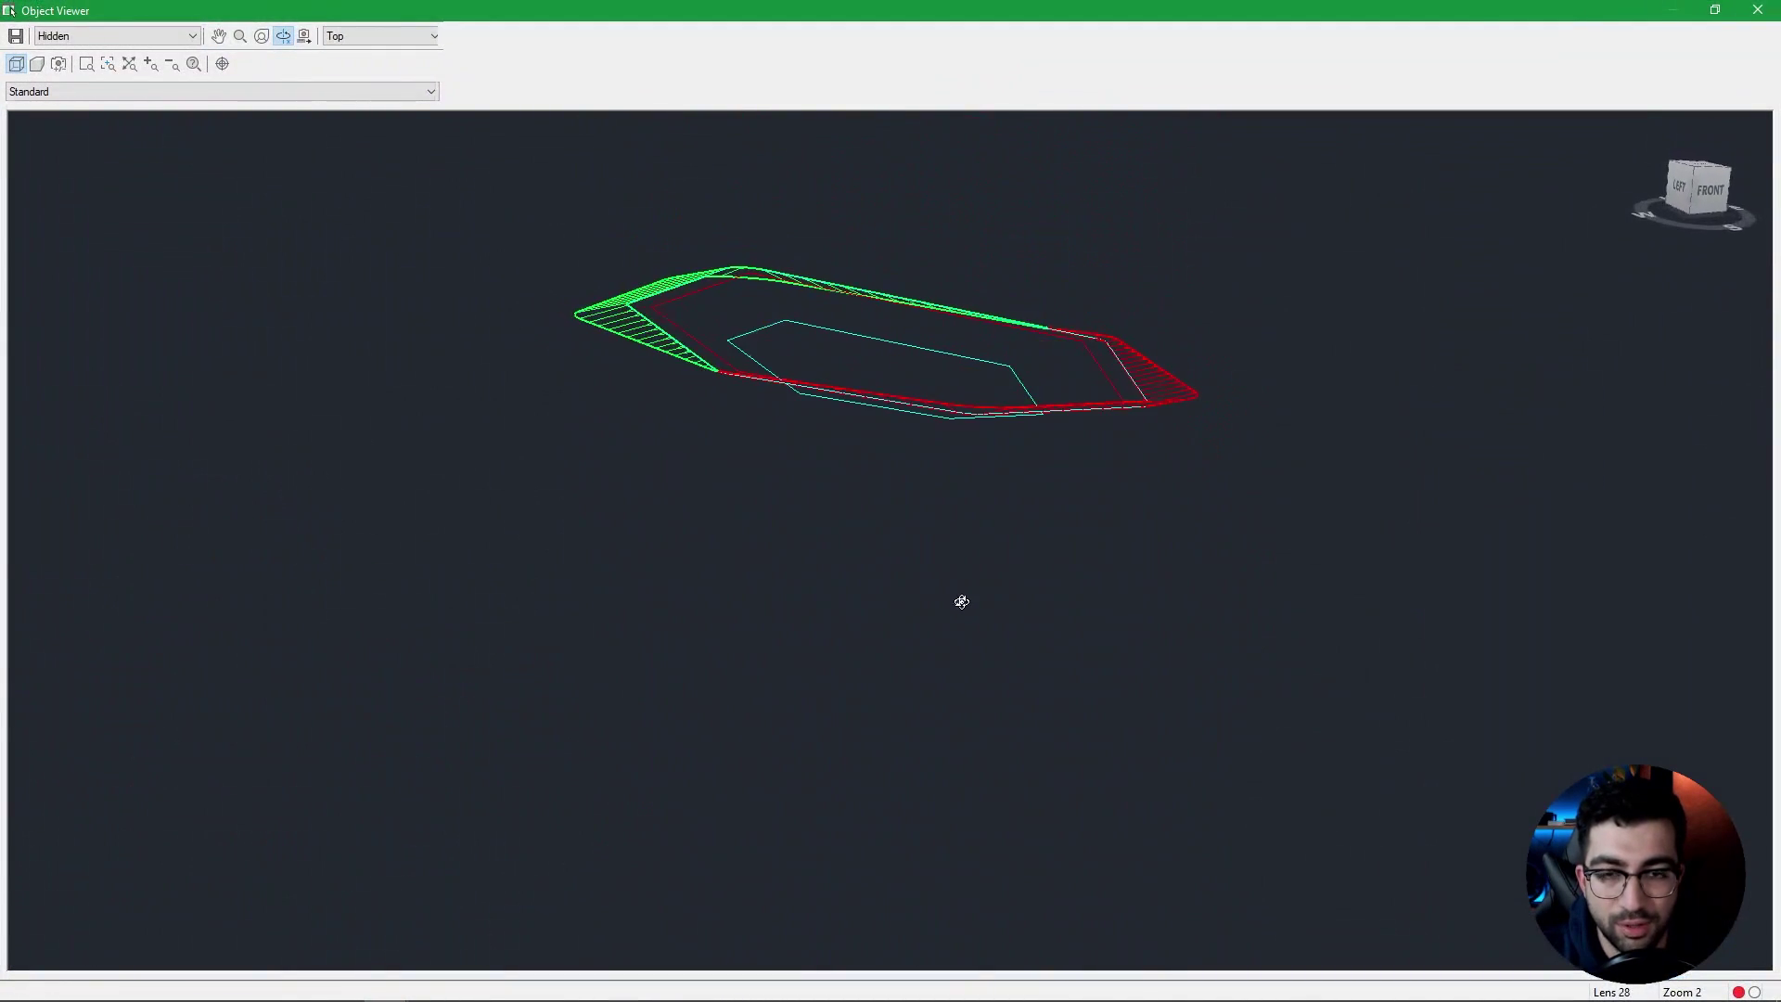
{"action": "left_click", "coordinate": [1745, 17]}
{"action": "key", "text": "Escape"}
Step: Add the main pond feature line to the Pond surface as a standard breakline described as Top of Pond
{"action": "scroll", "coordinate": [853, 415], "scroll_direction": "down", "scroll_amount": 3}
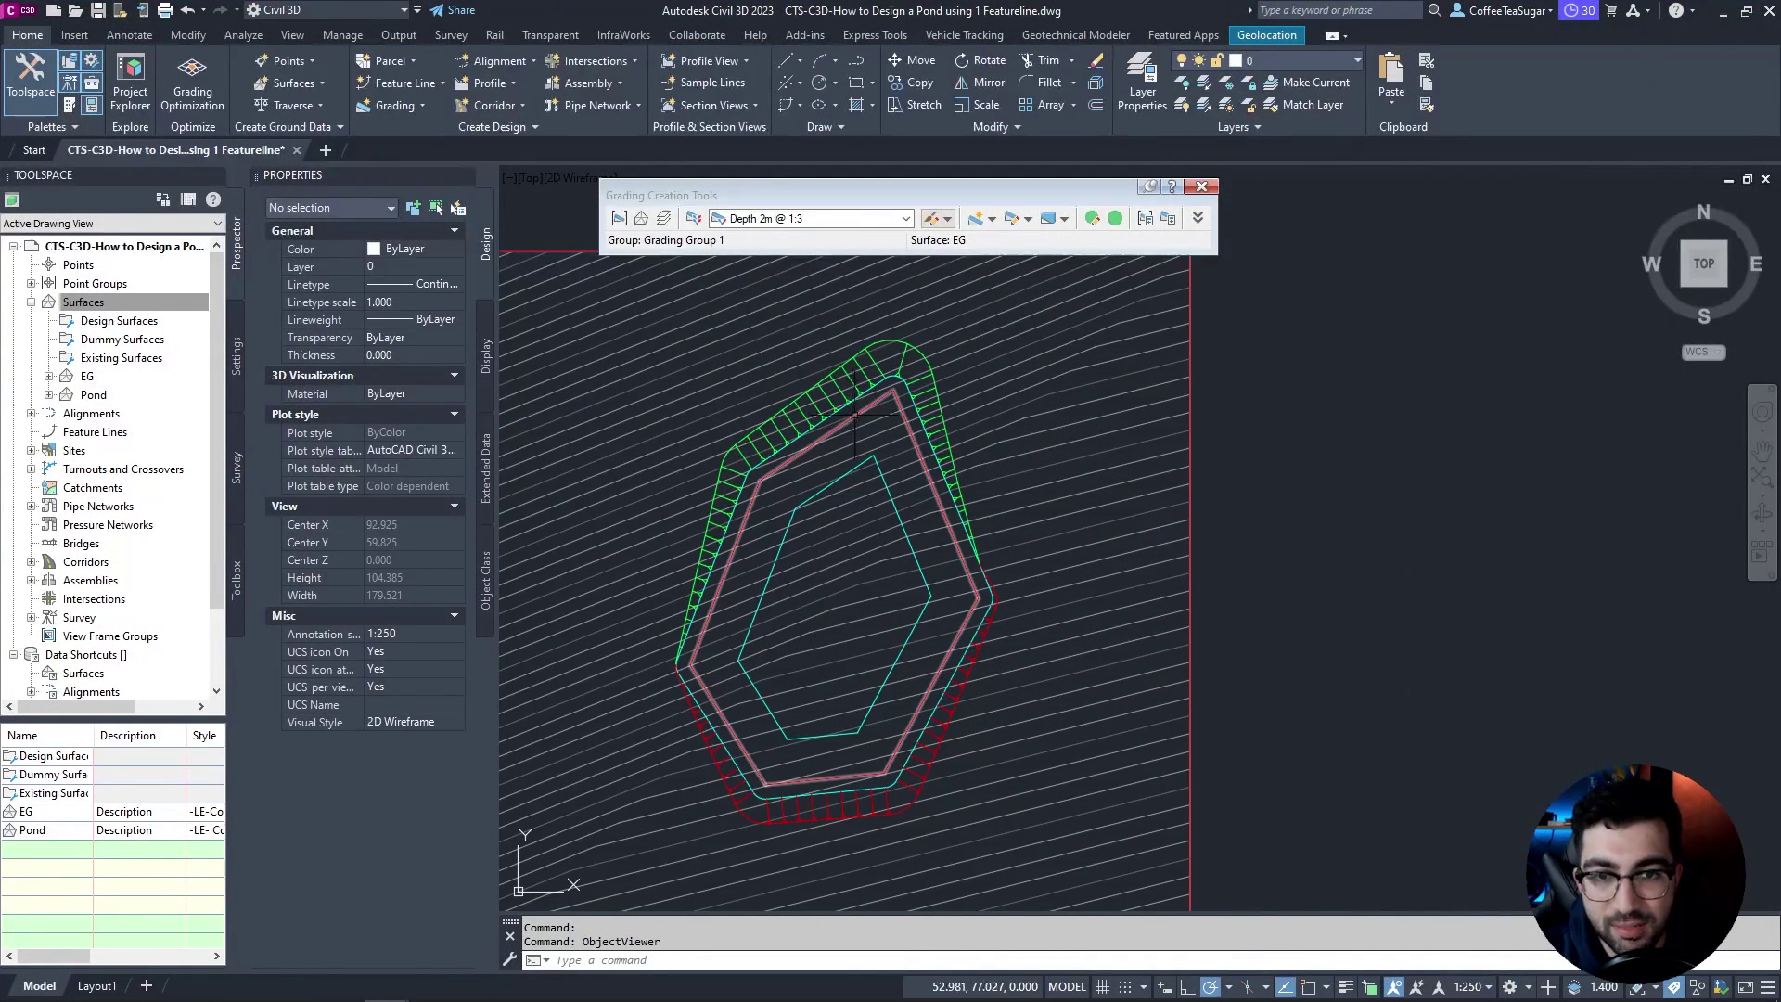
{"action": "left_click", "coordinate": [853, 415]}
{"action": "left_click", "coordinate": [547, 64]}
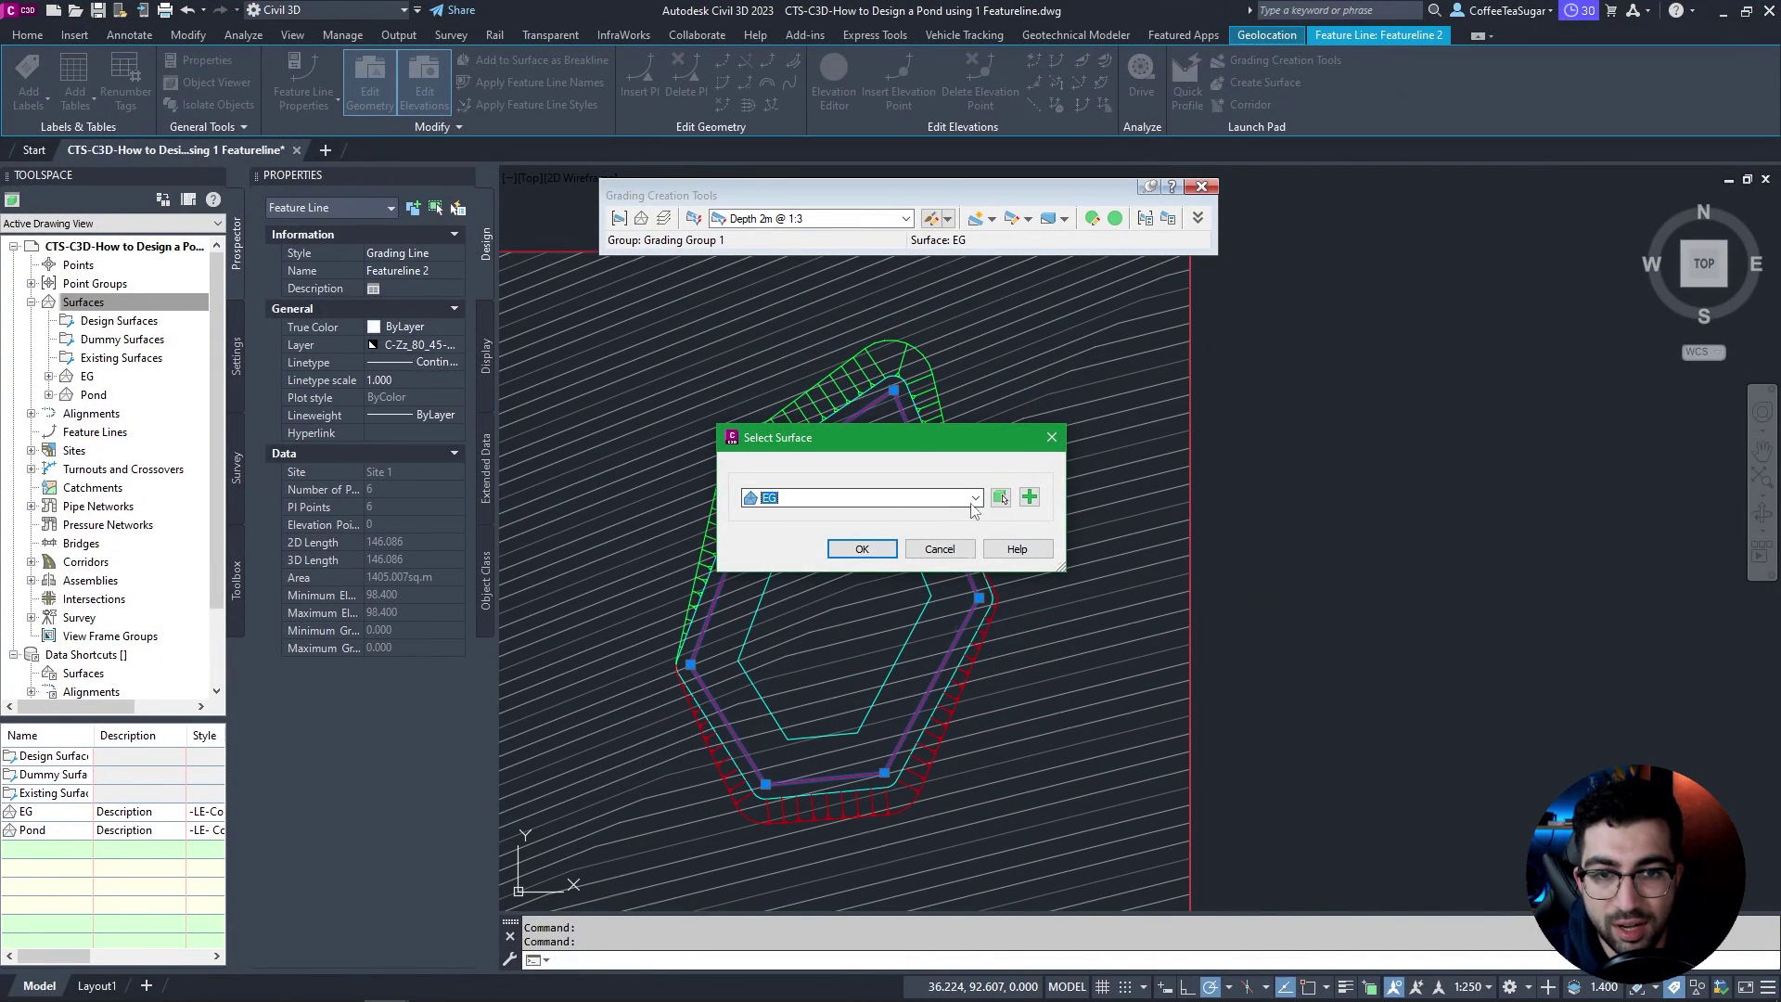
{"action": "left_click", "coordinate": [974, 498]}
{"action": "left_click", "coordinate": [791, 575]}
{"action": "left_click", "coordinate": [863, 548]}
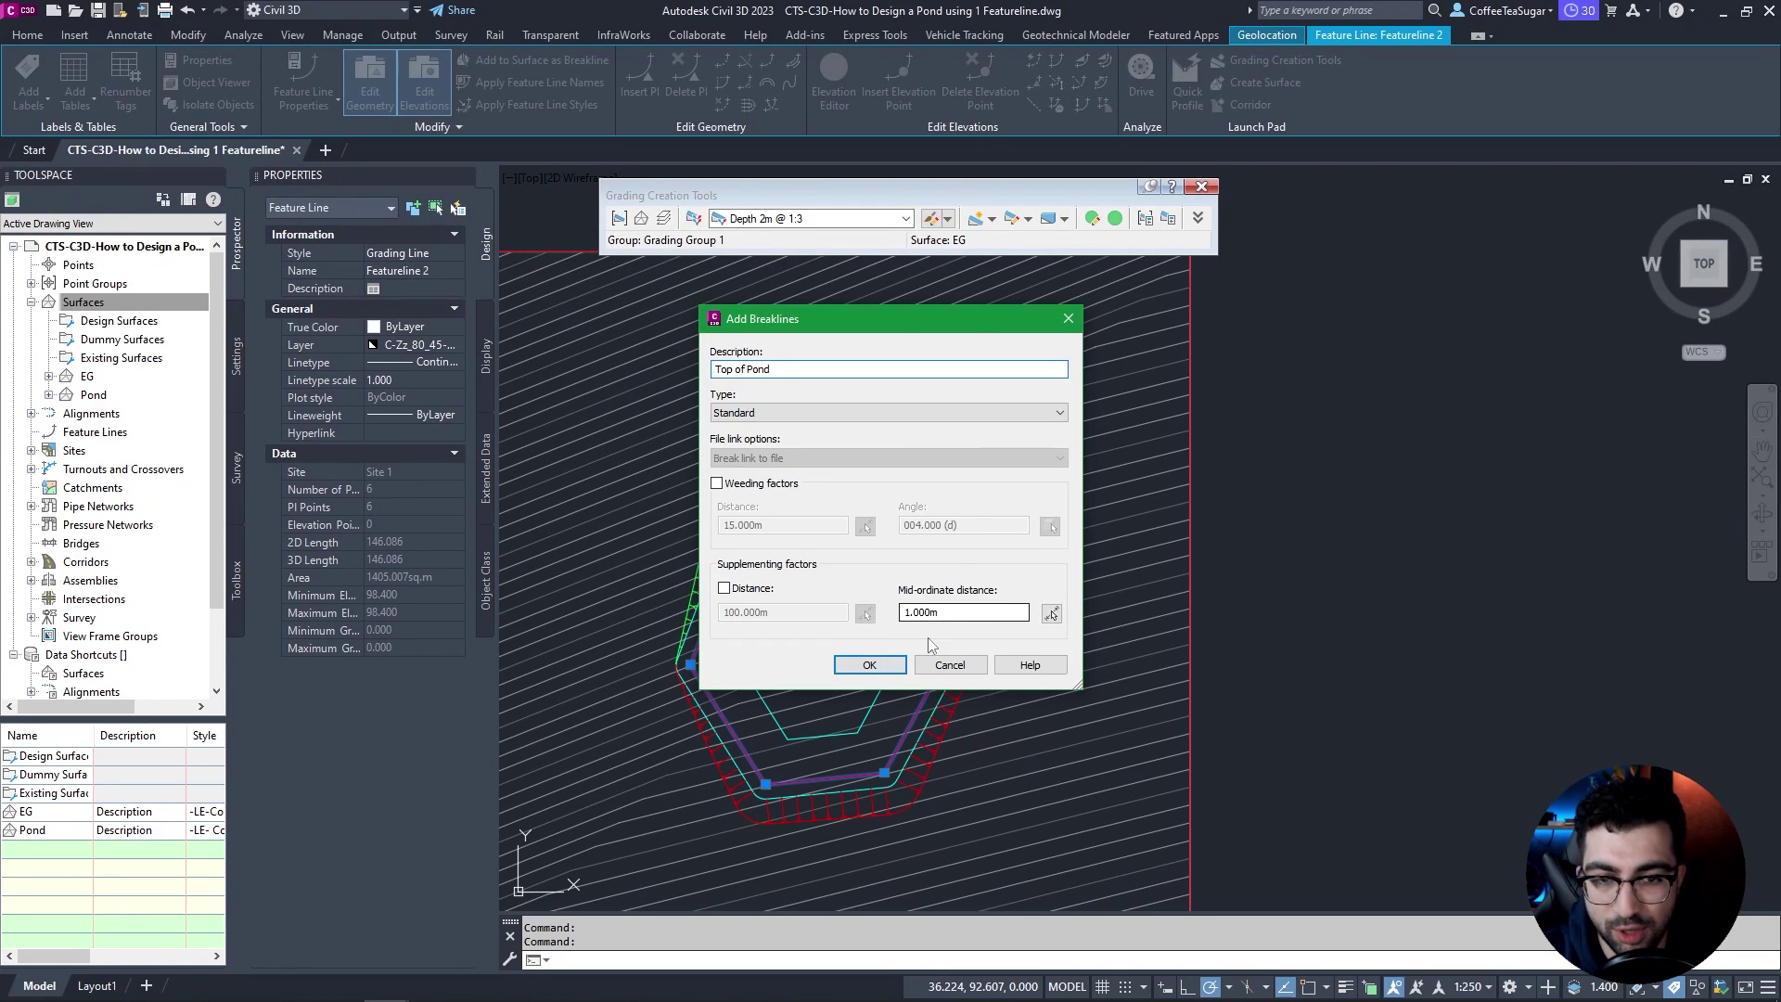
{"action": "left_click", "coordinate": [869, 665]}
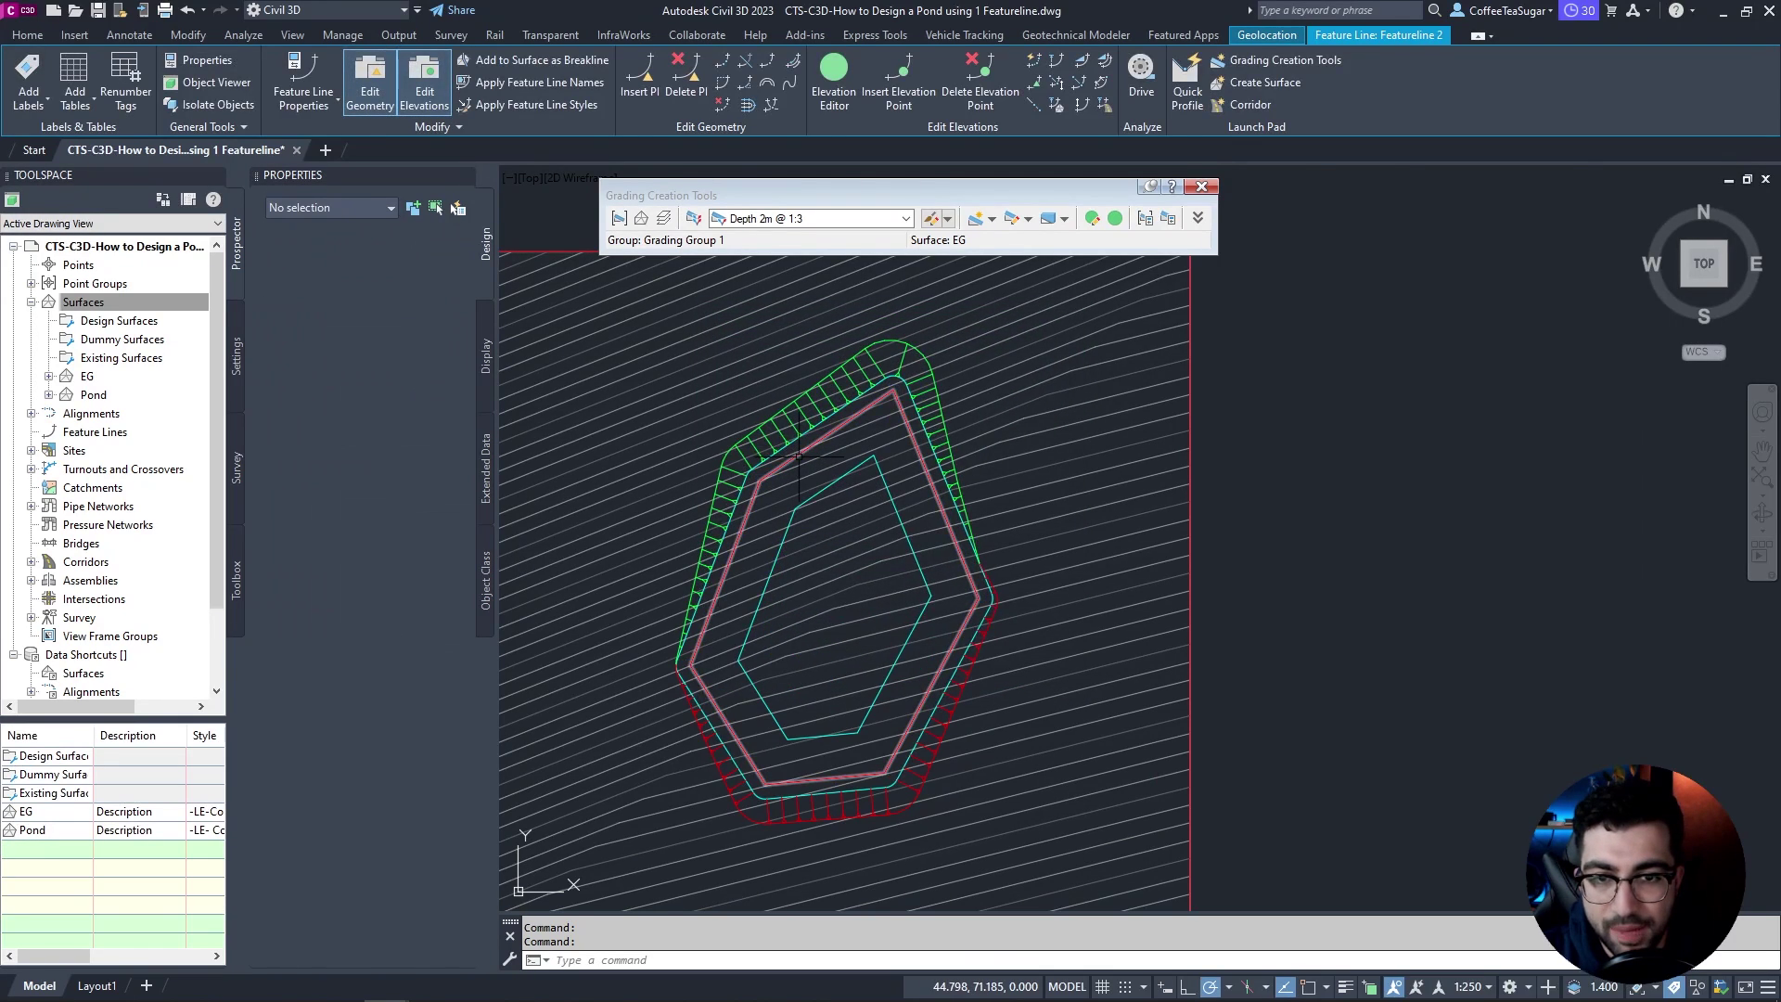
{"action": "key", "text": "Escape"}
Step: Add the outer berm edge feature line to the Pond surface as a standard breakline described as Berm
{"action": "scroll", "coordinate": [784, 422], "scroll_direction": "up", "scroll_amount": 4}
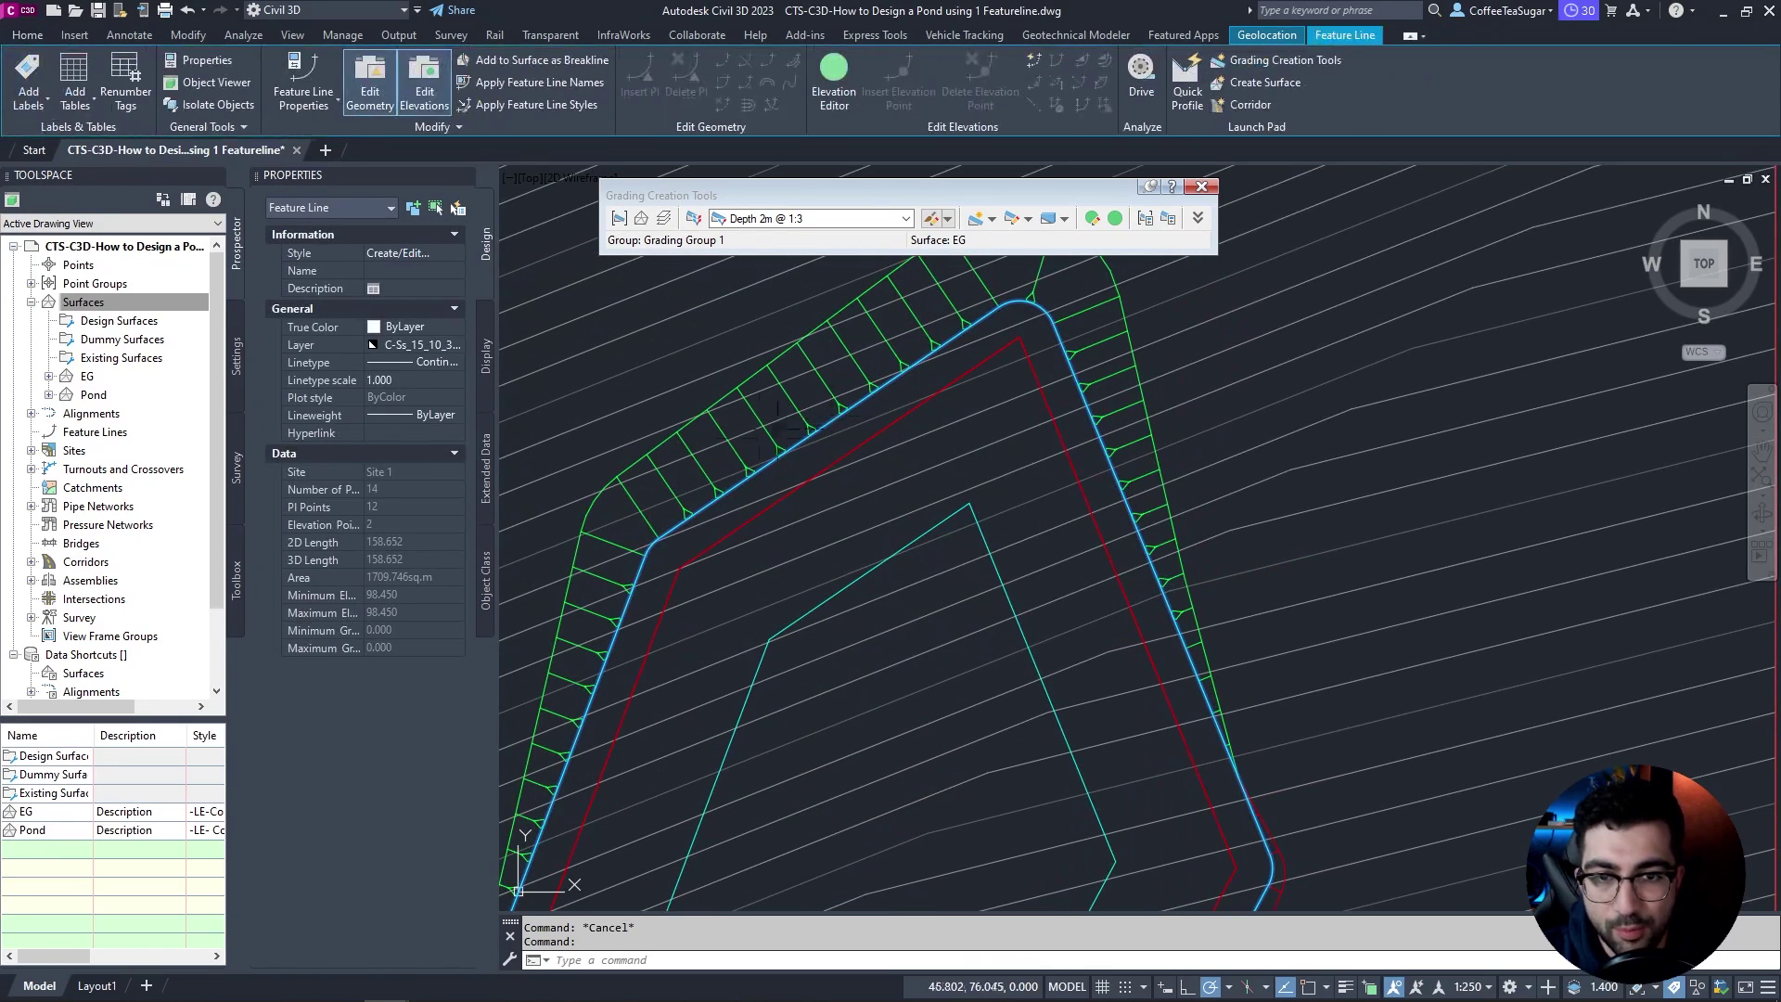
{"action": "left_click", "coordinate": [538, 59]}
{"action": "left_click", "coordinate": [858, 548]}
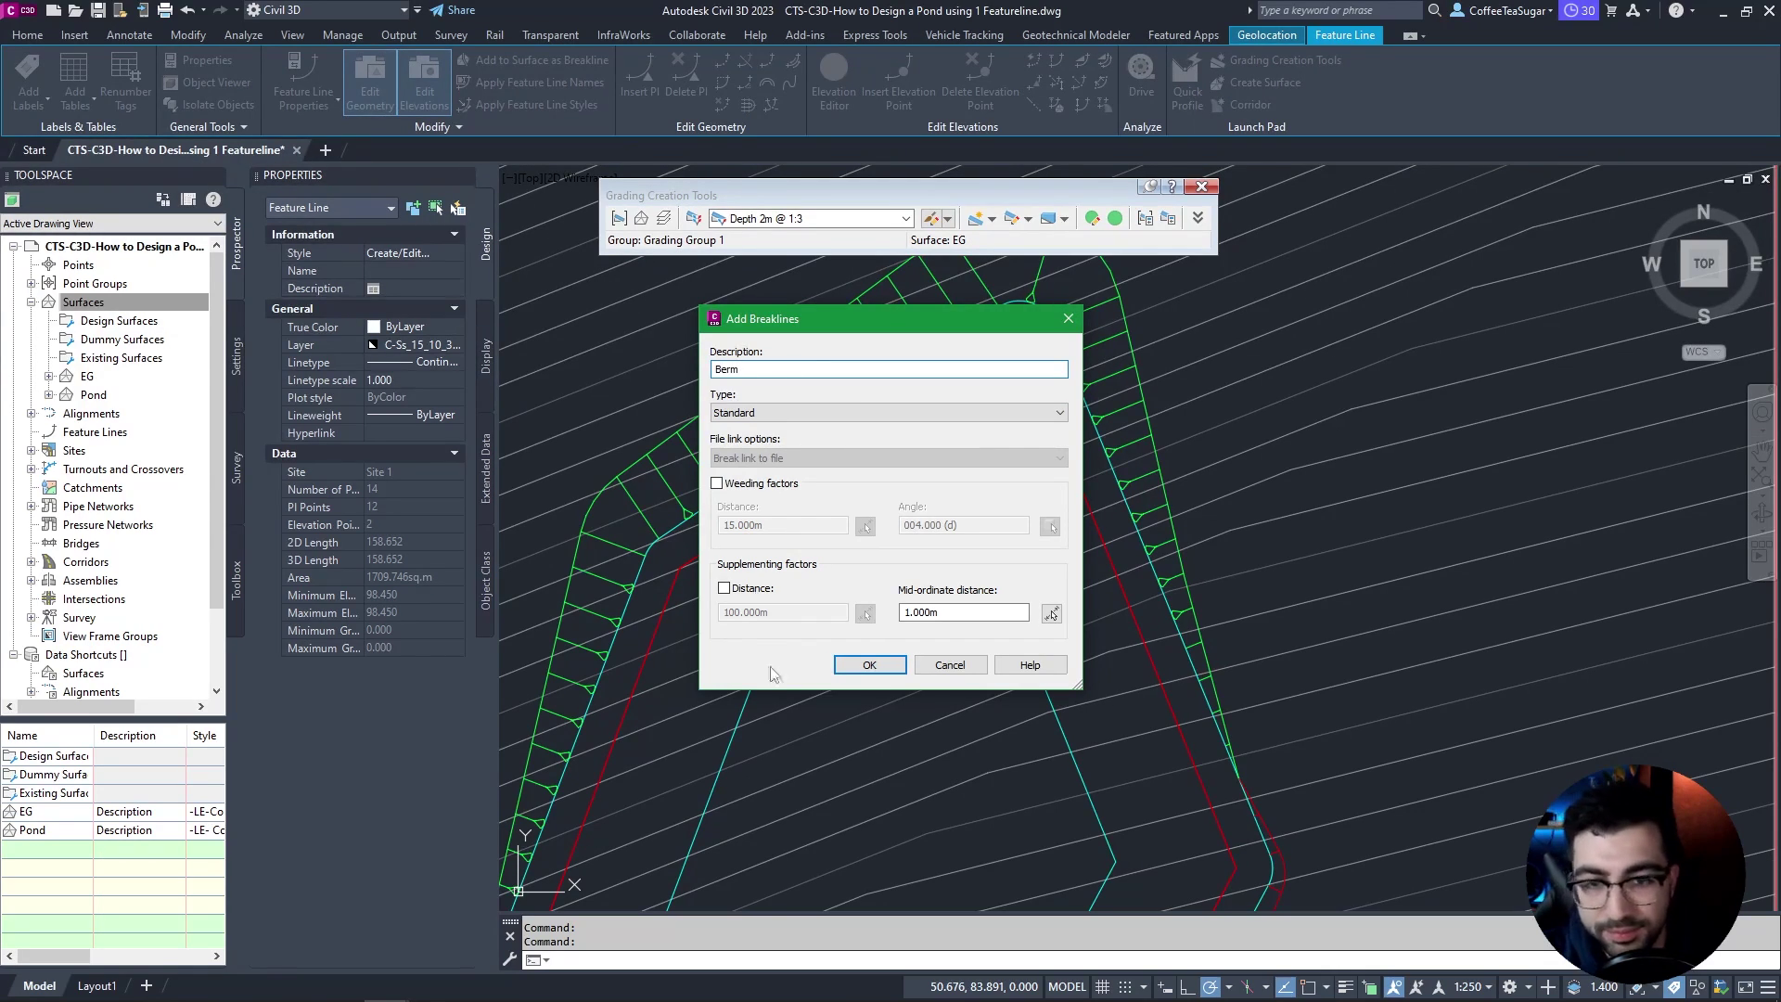
{"action": "left_click", "coordinate": [869, 665]}
{"action": "key", "text": "Escape"}
Step: Add the outermost daylight feature line to the Pond surface as a standard breakline described as Tie-in
{"action": "scroll", "coordinate": [840, 347], "scroll_direction": "down", "scroll_amount": 2}
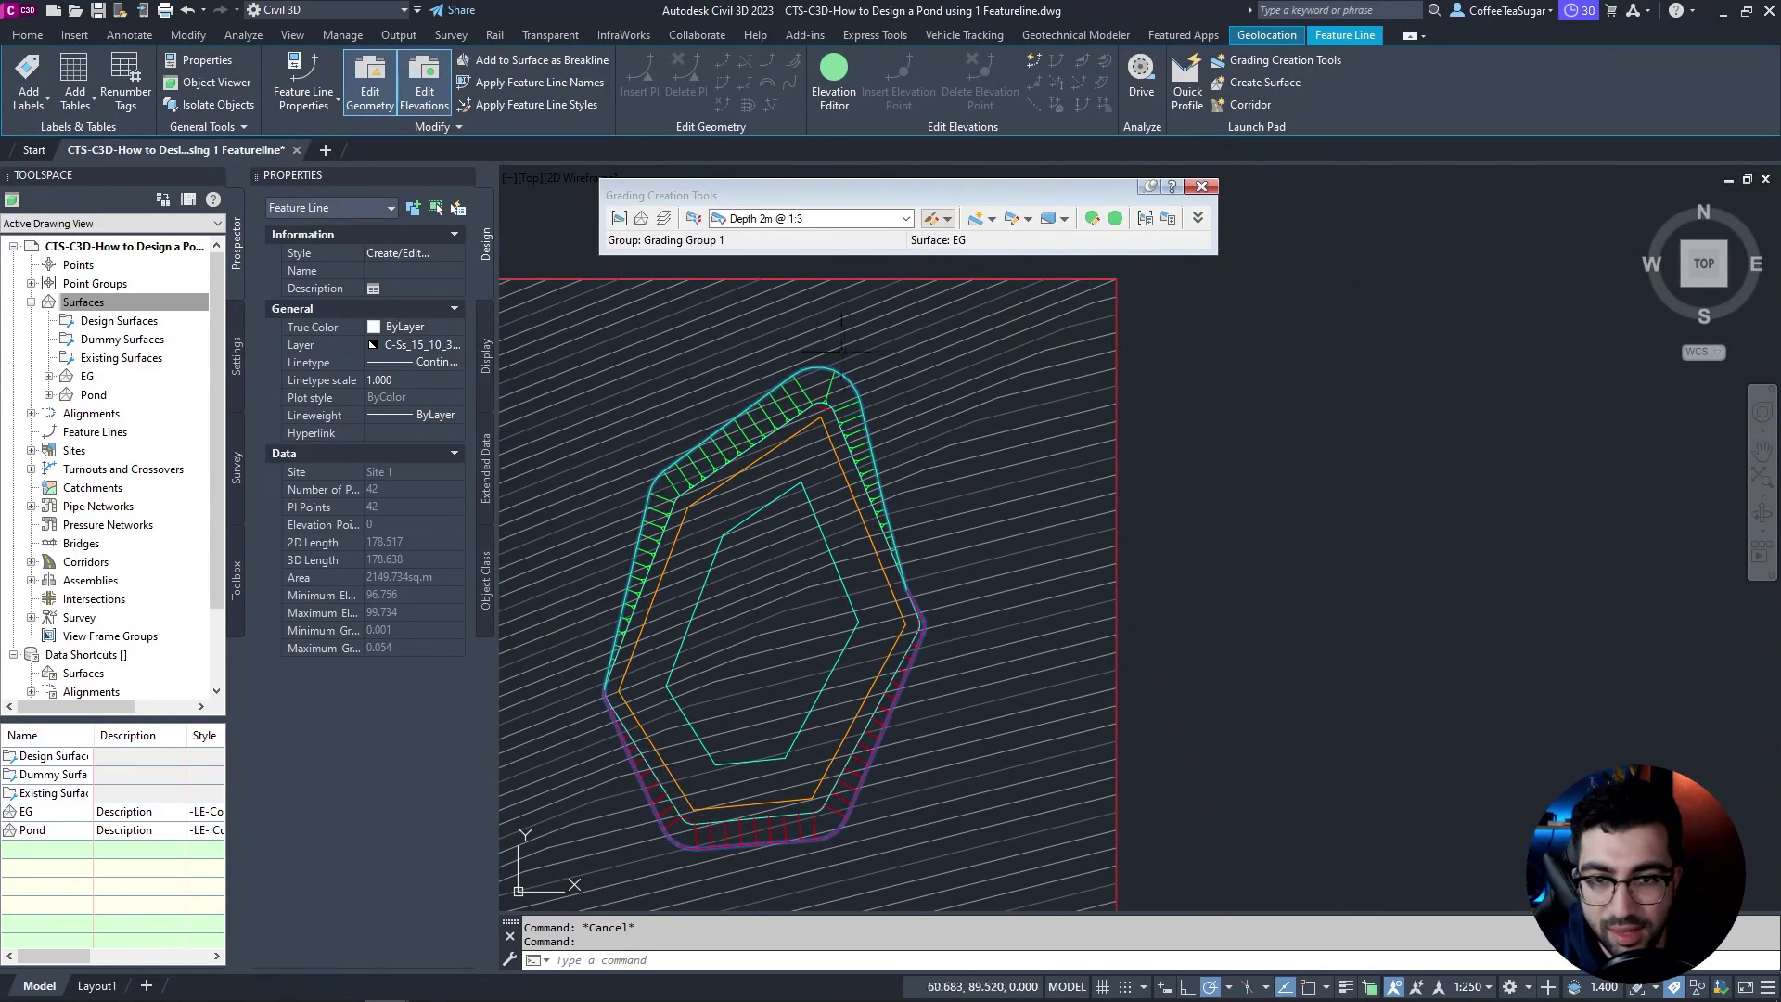
{"action": "scroll", "coordinate": [840, 347], "scroll_direction": "up", "scroll_amount": 5}
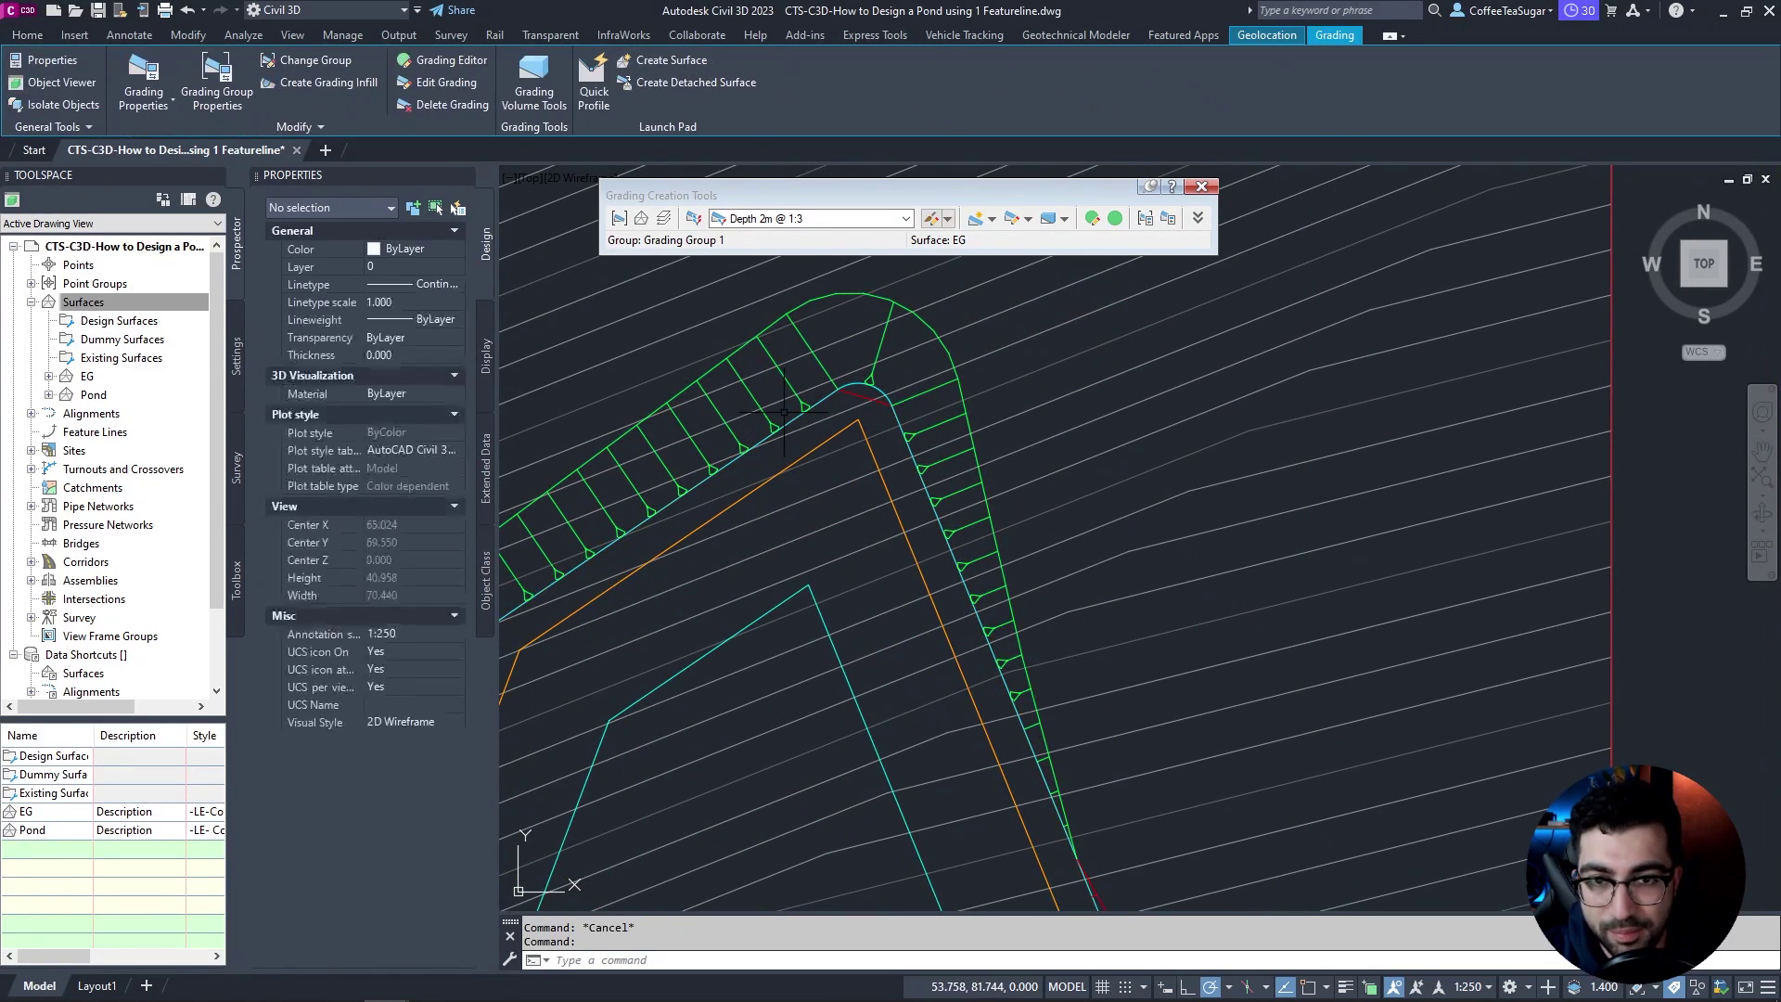
{"action": "left_click", "coordinate": [783, 412]}
{"action": "scroll", "coordinate": [921, 649], "scroll_direction": "down", "scroll_amount": 3}
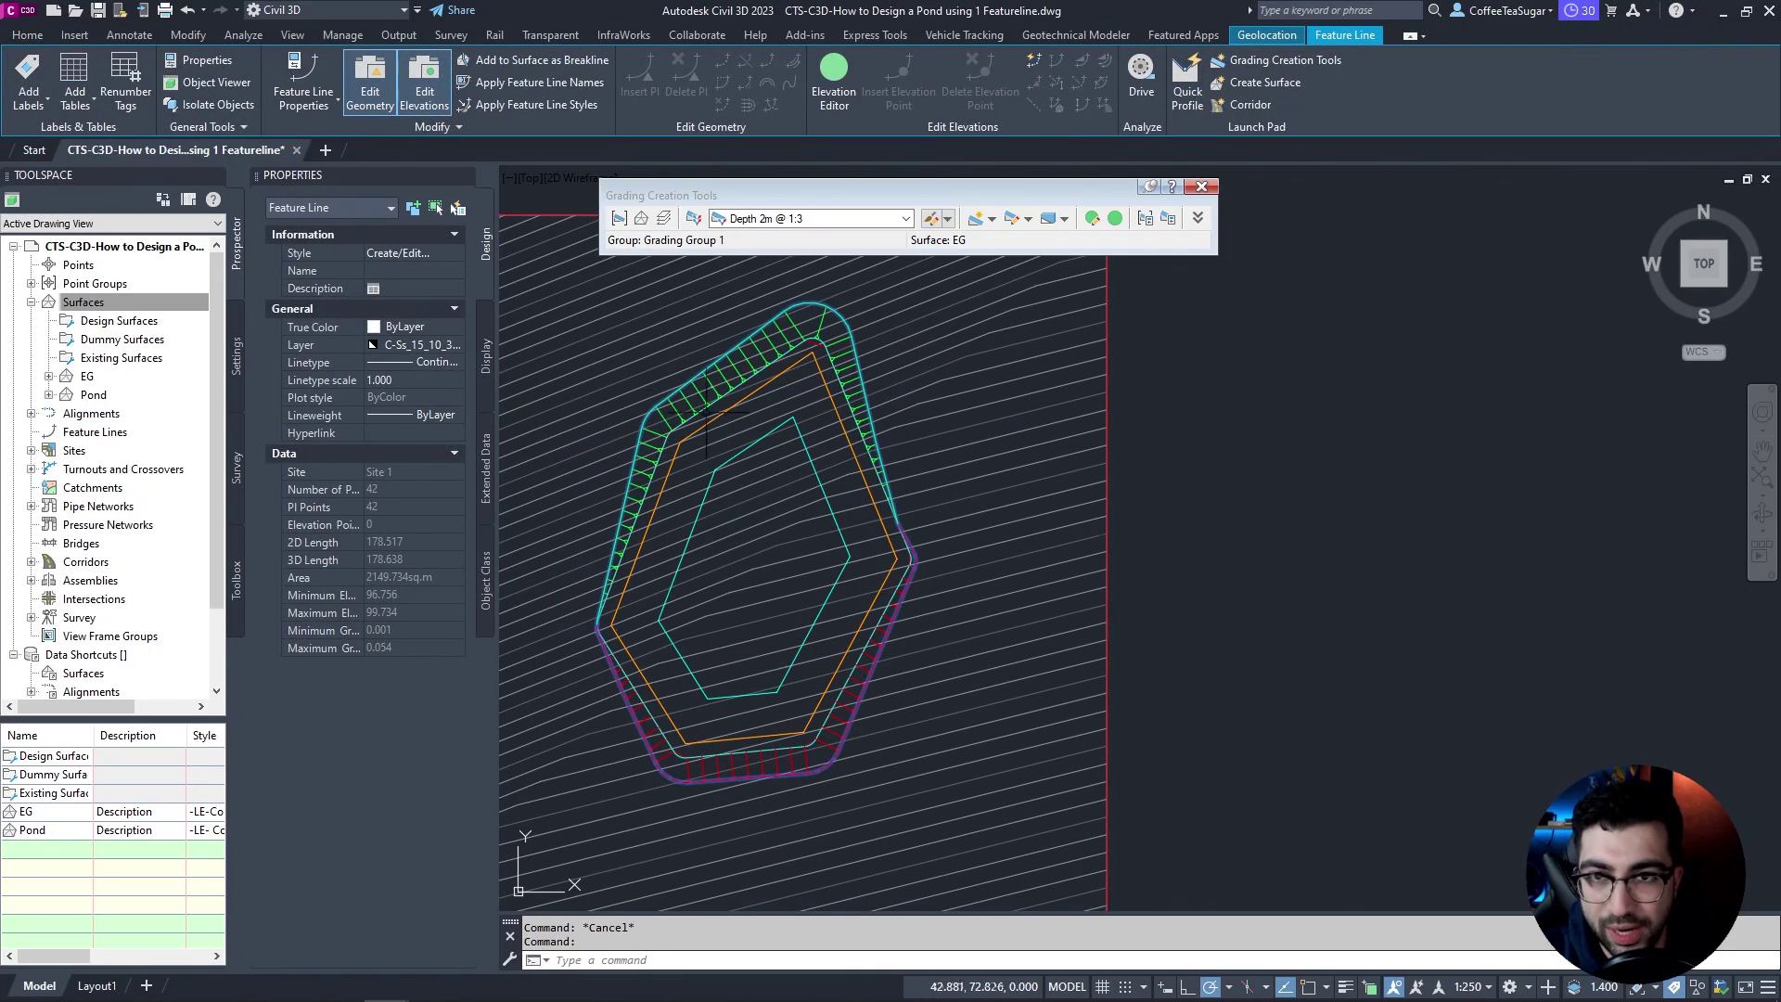
{"action": "left_click", "coordinate": [563, 60]}
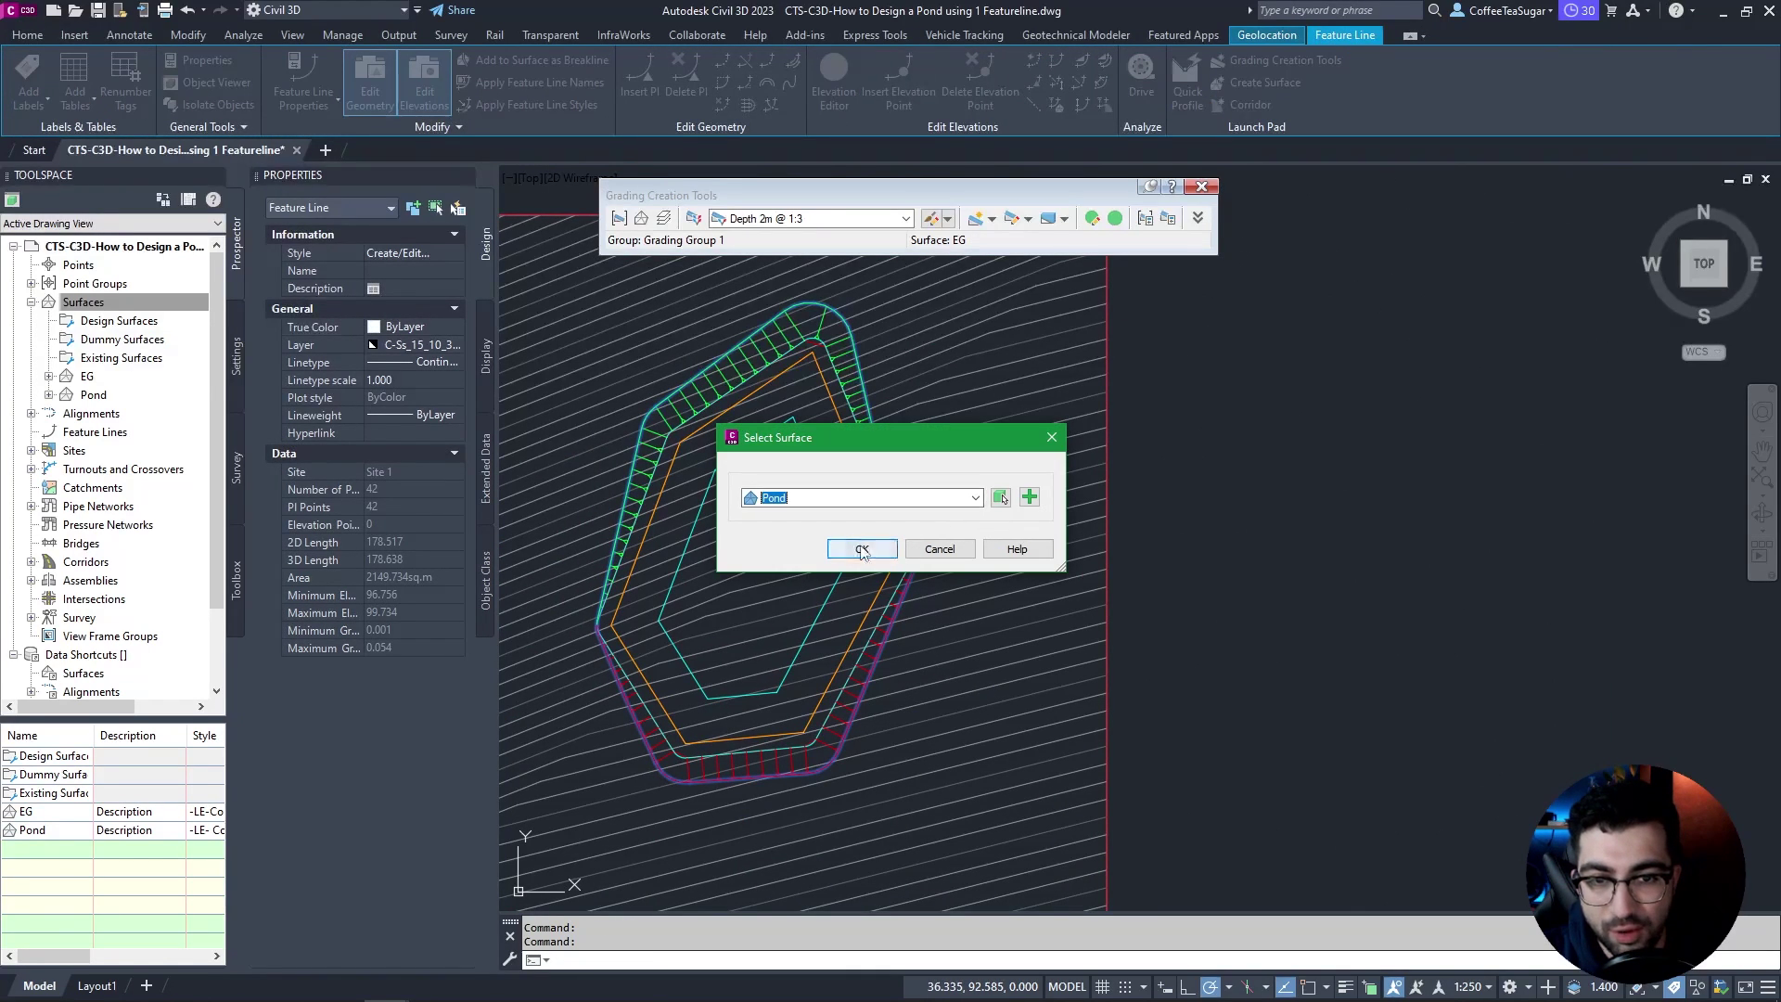
{"action": "left_click", "coordinate": [862, 549]}
{"action": "type", "text": "Tie-in"}
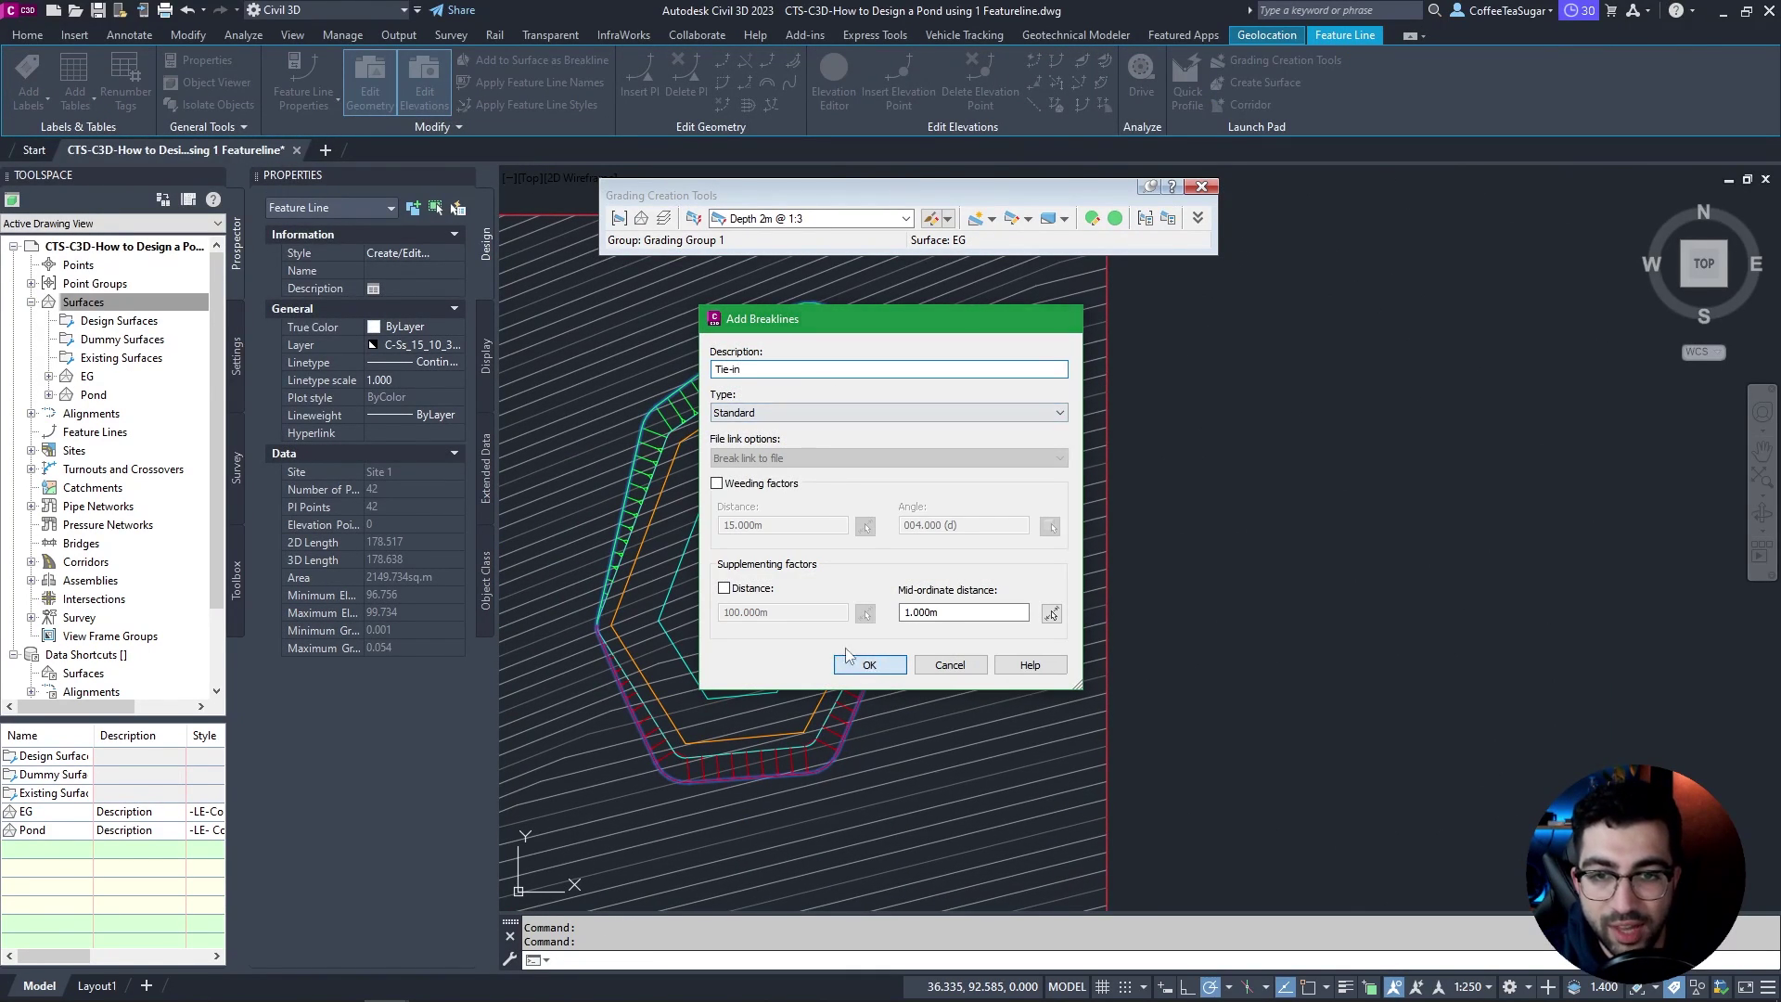
{"action": "left_click", "coordinate": [867, 664]}
{"action": "scroll", "coordinate": [777, 492], "scroll_direction": "up", "scroll_amount": 2}
{"action": "key", "text": "Escape"}
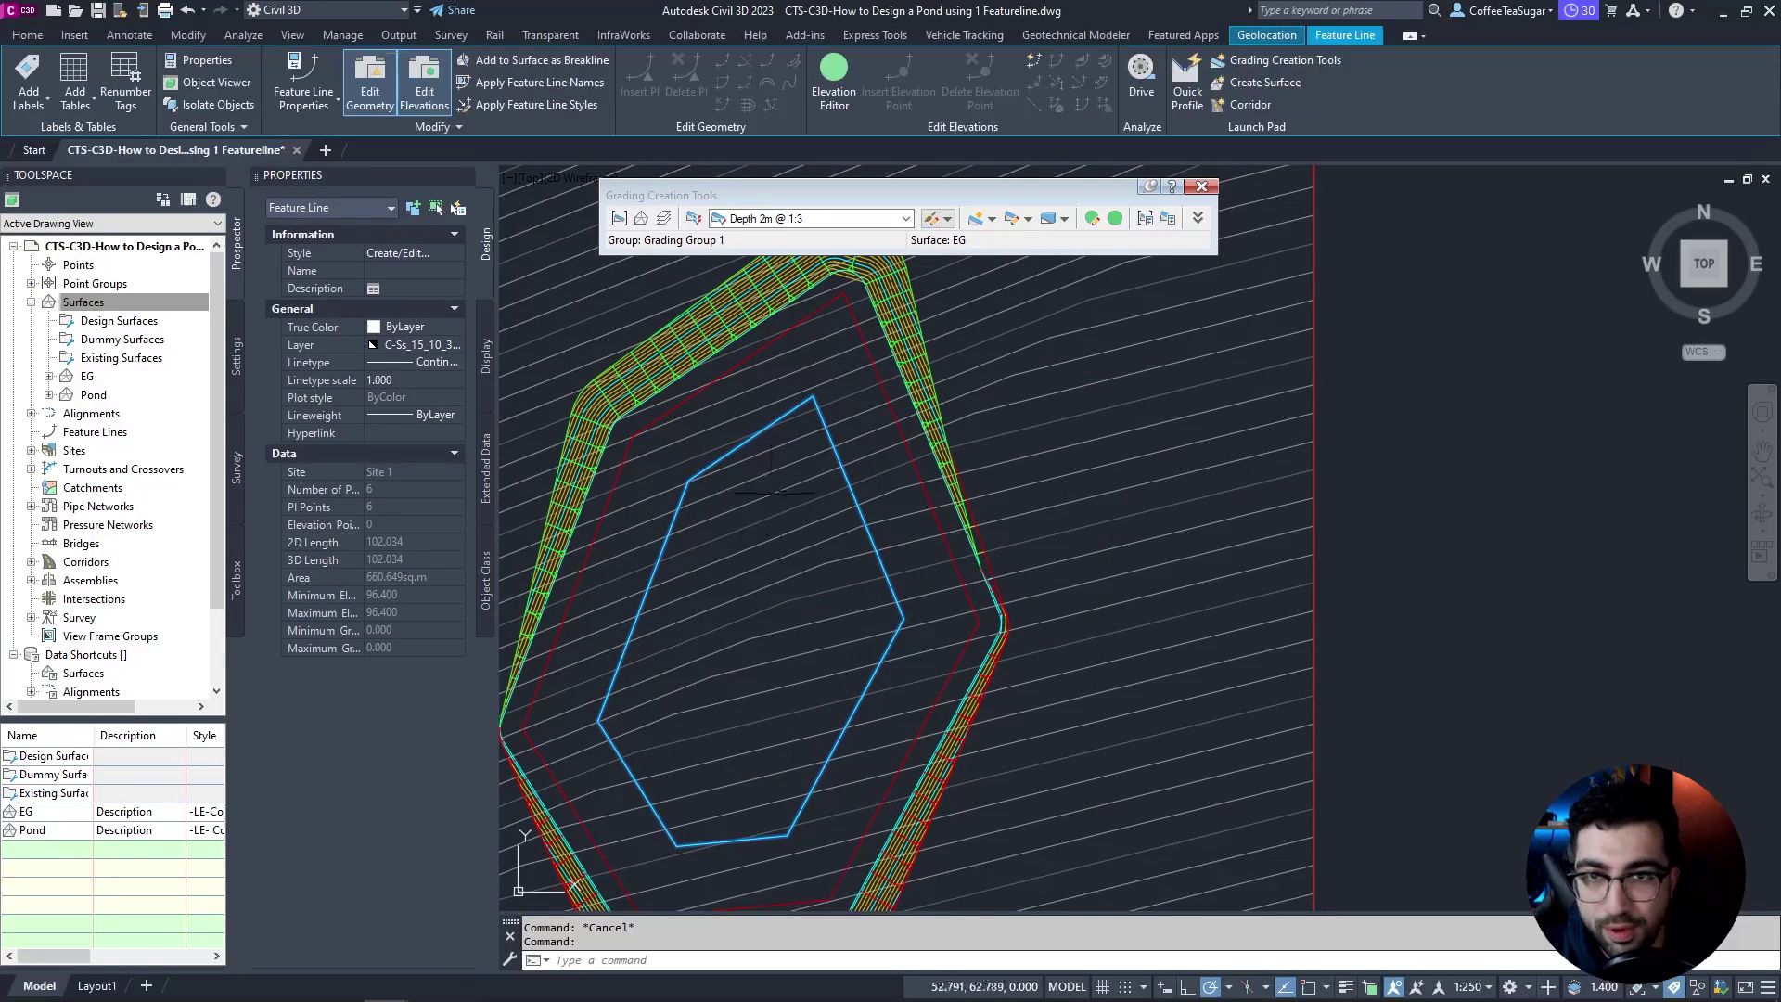
Step: Add the innermost feature line at the pond's base to the Pond surface as a breakline
{"action": "left_click", "coordinate": [536, 60]}
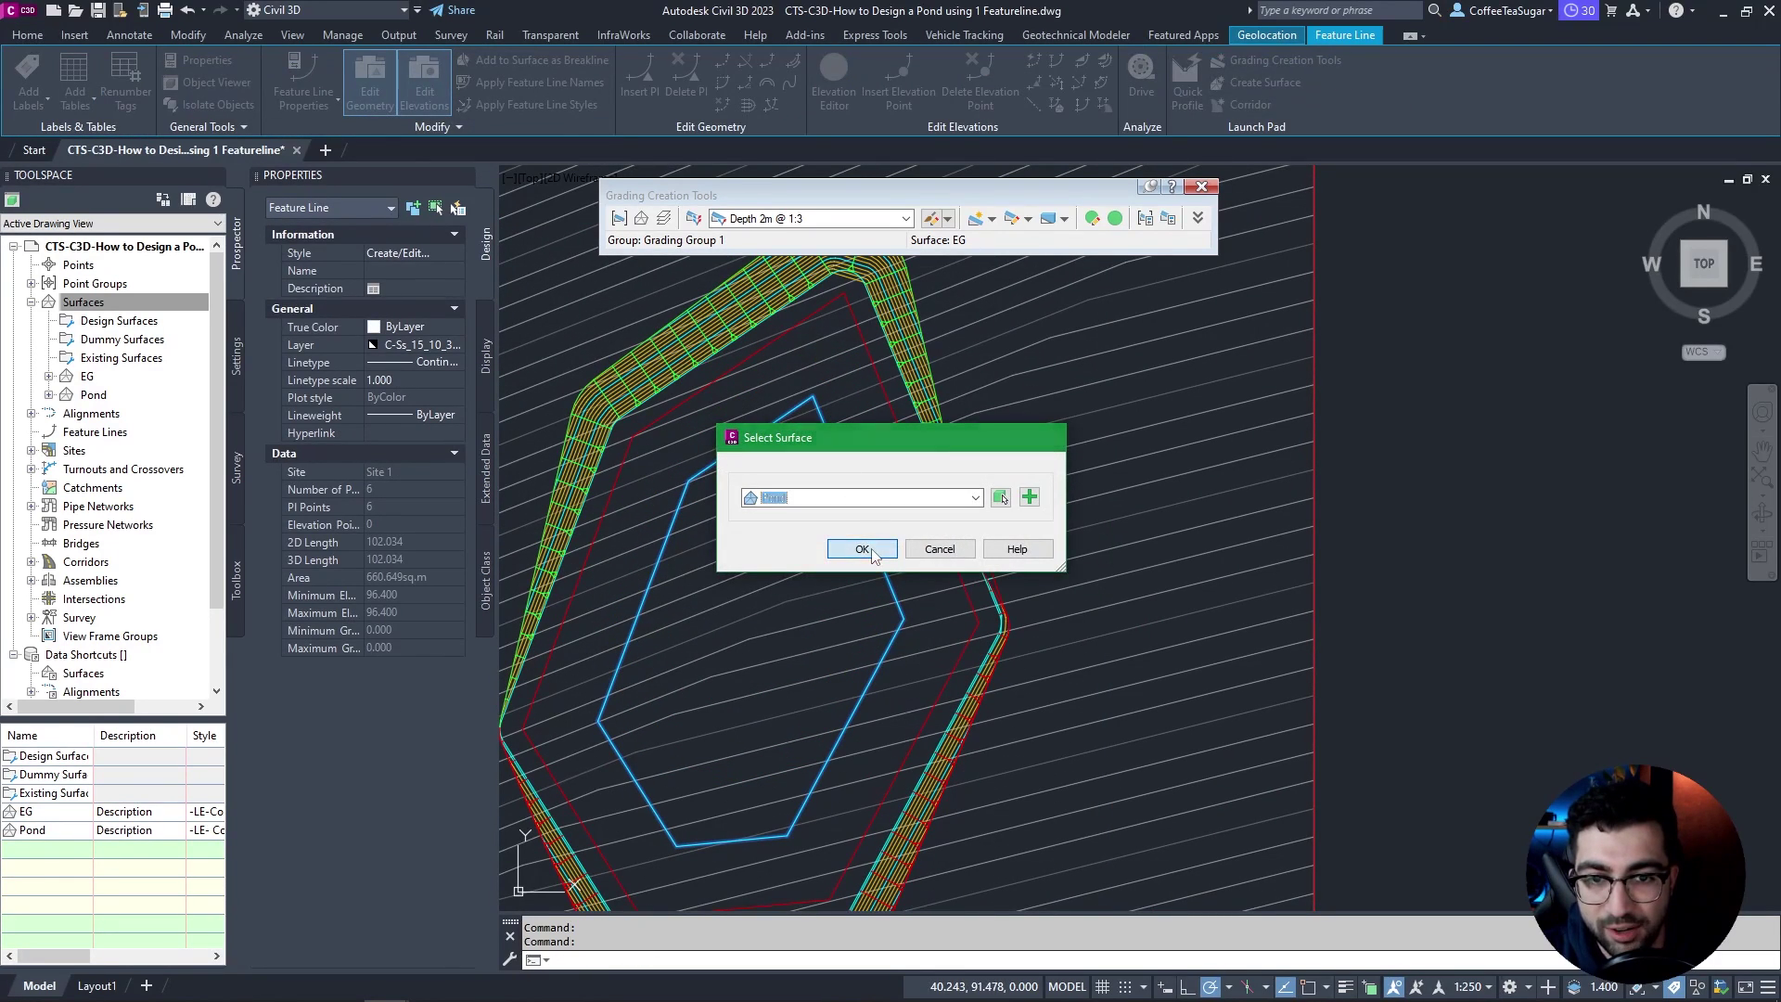
{"action": "left_click", "coordinate": [863, 549]}
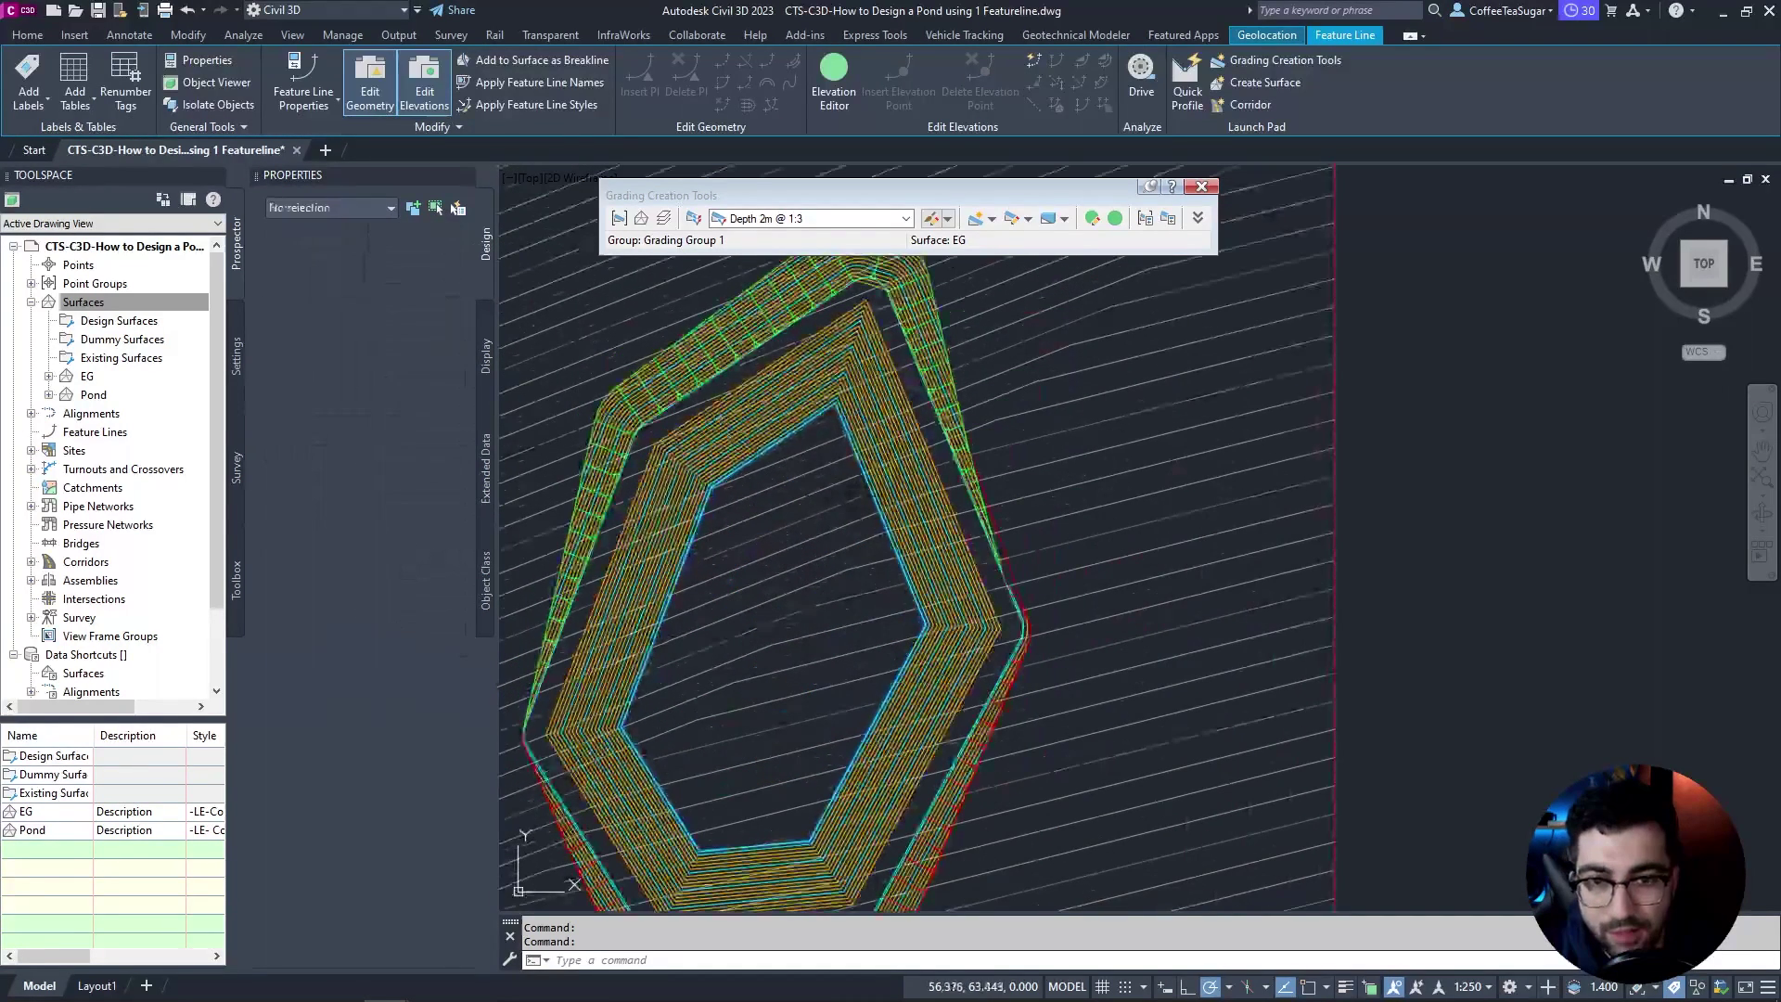
{"action": "key", "text": "Escape"}
Step: Inspect the Pond surface from an angle in the Object Viewer
{"action": "left_click", "coordinate": [882, 409]}
{"action": "right_click", "coordinate": [885, 409]}
{"action": "left_click", "coordinate": [955, 665]}
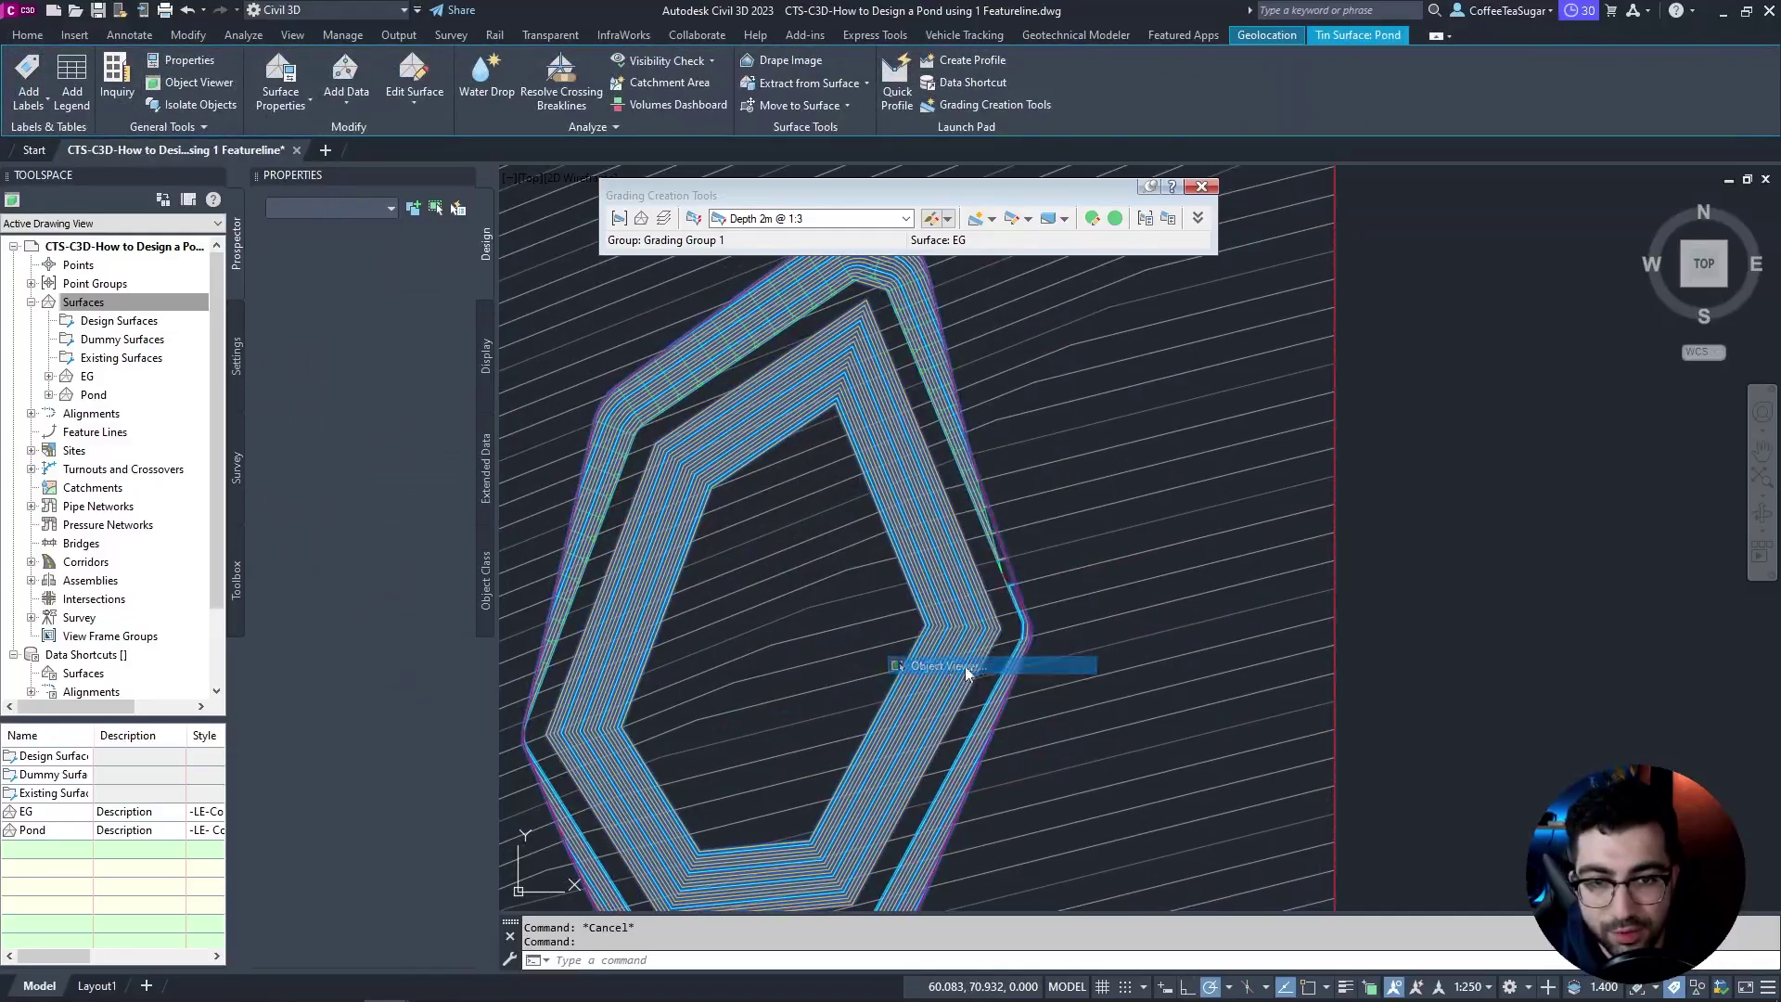
{"action": "left_click_drag", "start_coordinate": [1057, 565], "coordinate": [749, 646]}
{"action": "left_click", "coordinate": [1756, 11]}
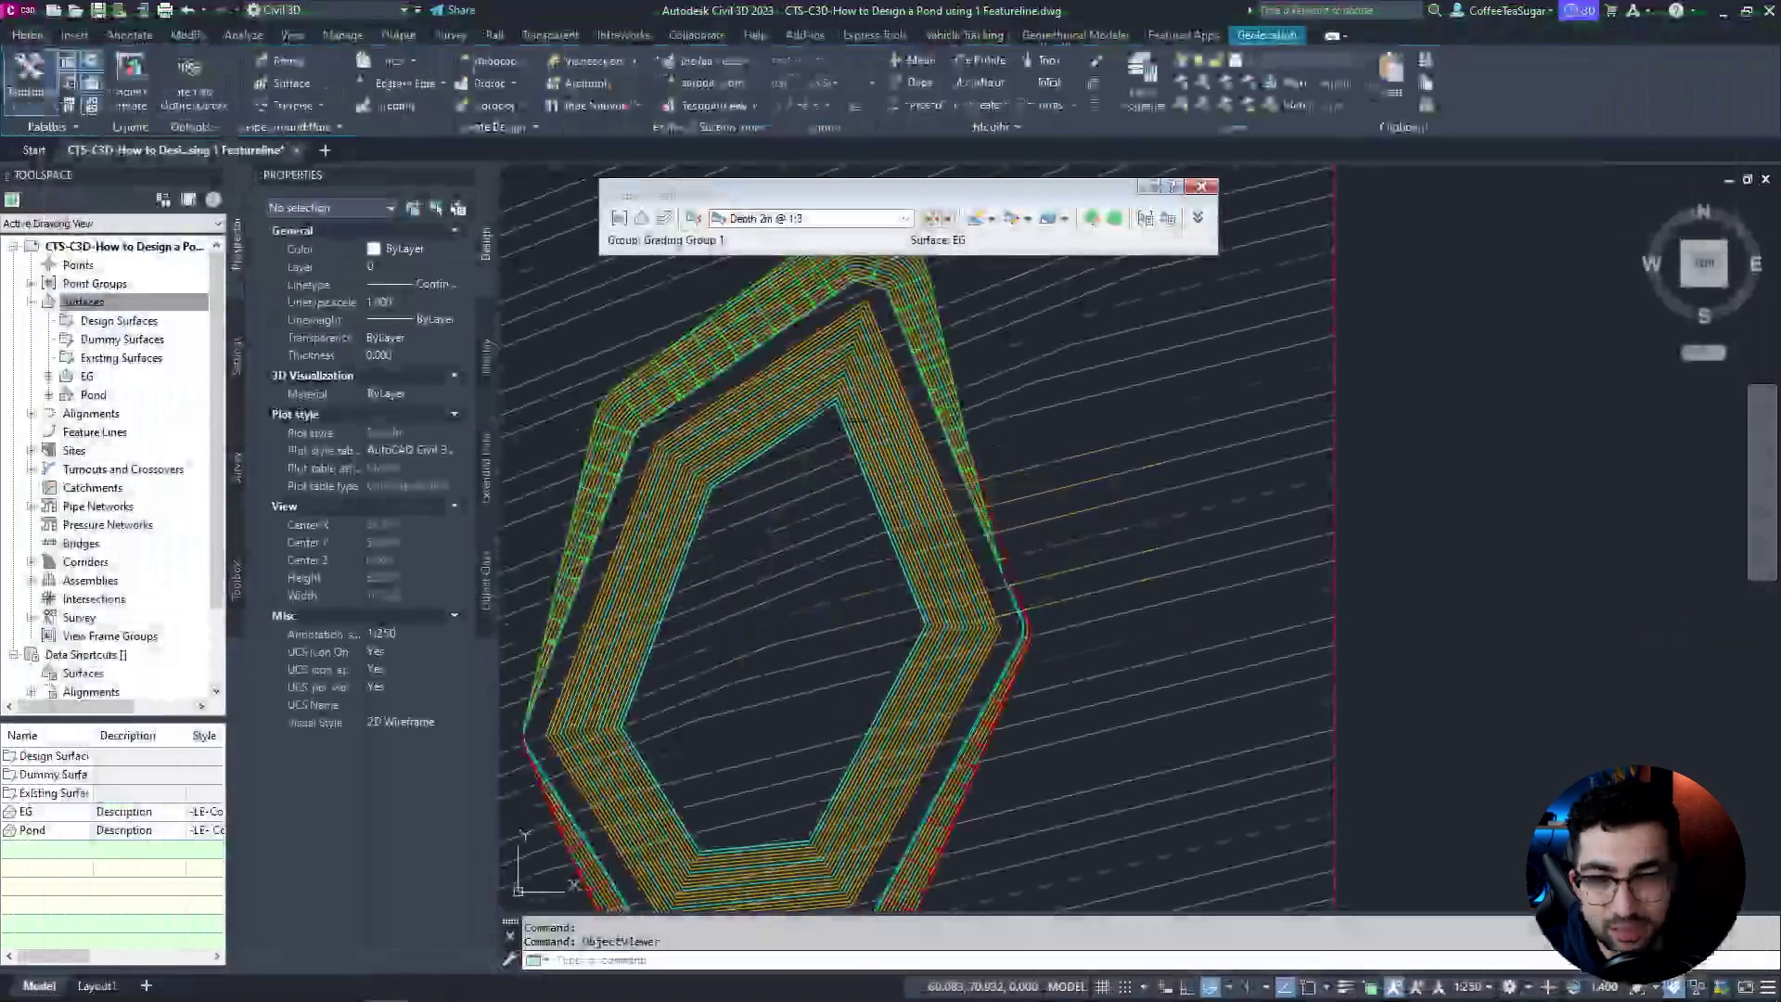
Step: Set the Pond surface's style to Triangulation
{"action": "right_click", "coordinate": [892, 446]}
{"action": "left_click", "coordinate": [408, 270]}
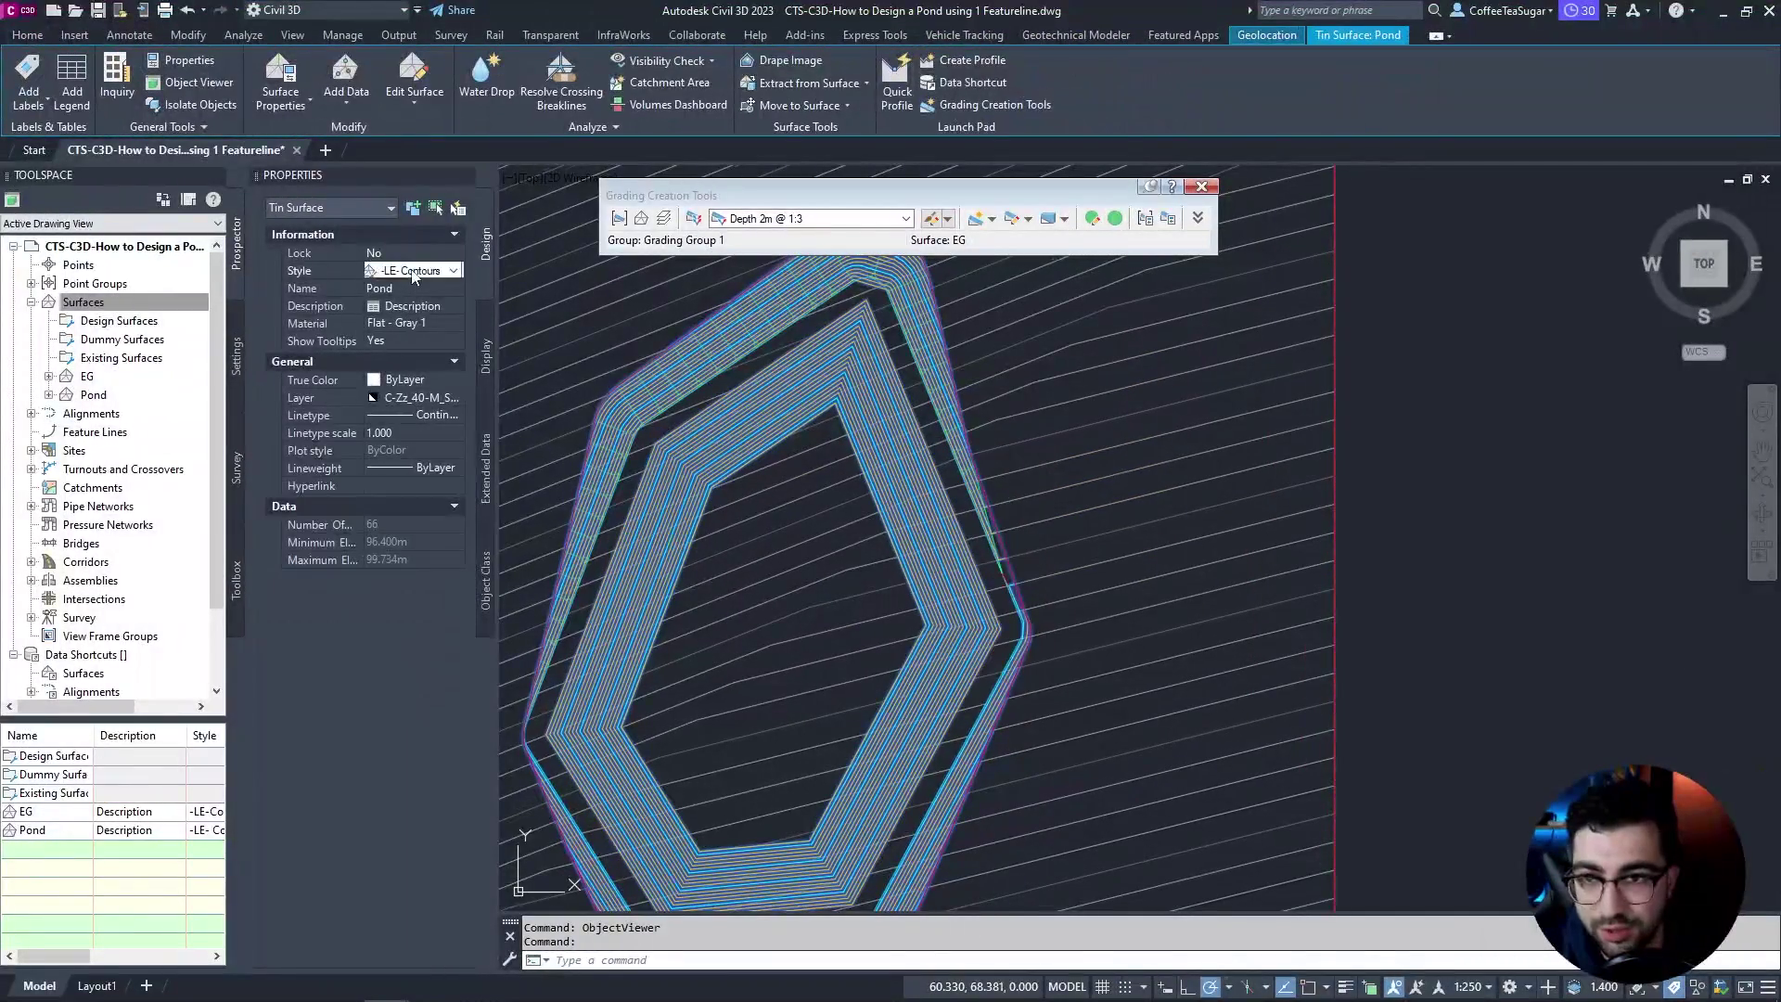
{"action": "left_click", "coordinate": [452, 270]}
{"action": "left_click", "coordinate": [412, 606]}
{"action": "key", "text": "Escape"}
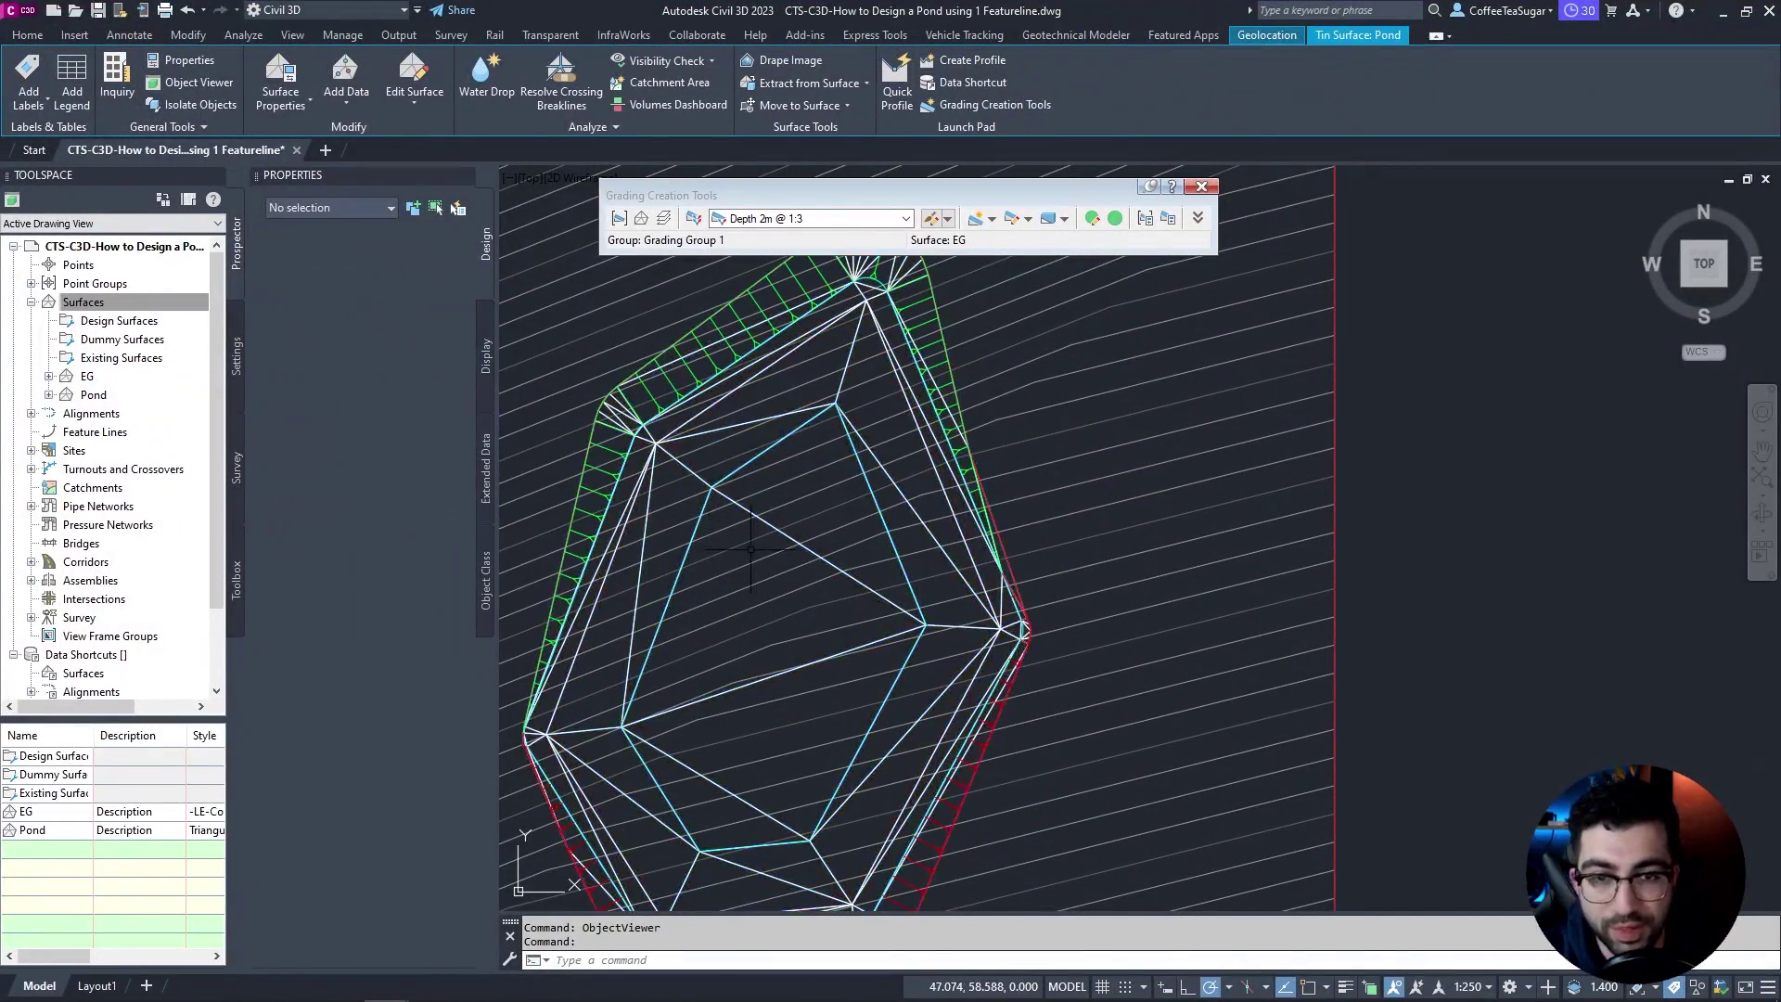
Step: Inspect the triangulated Pond surface in the Object Viewer using a different visual style
{"action": "left_click", "coordinate": [786, 415]}
{"action": "right_click", "coordinate": [786, 417]}
{"action": "left_click", "coordinate": [836, 672]}
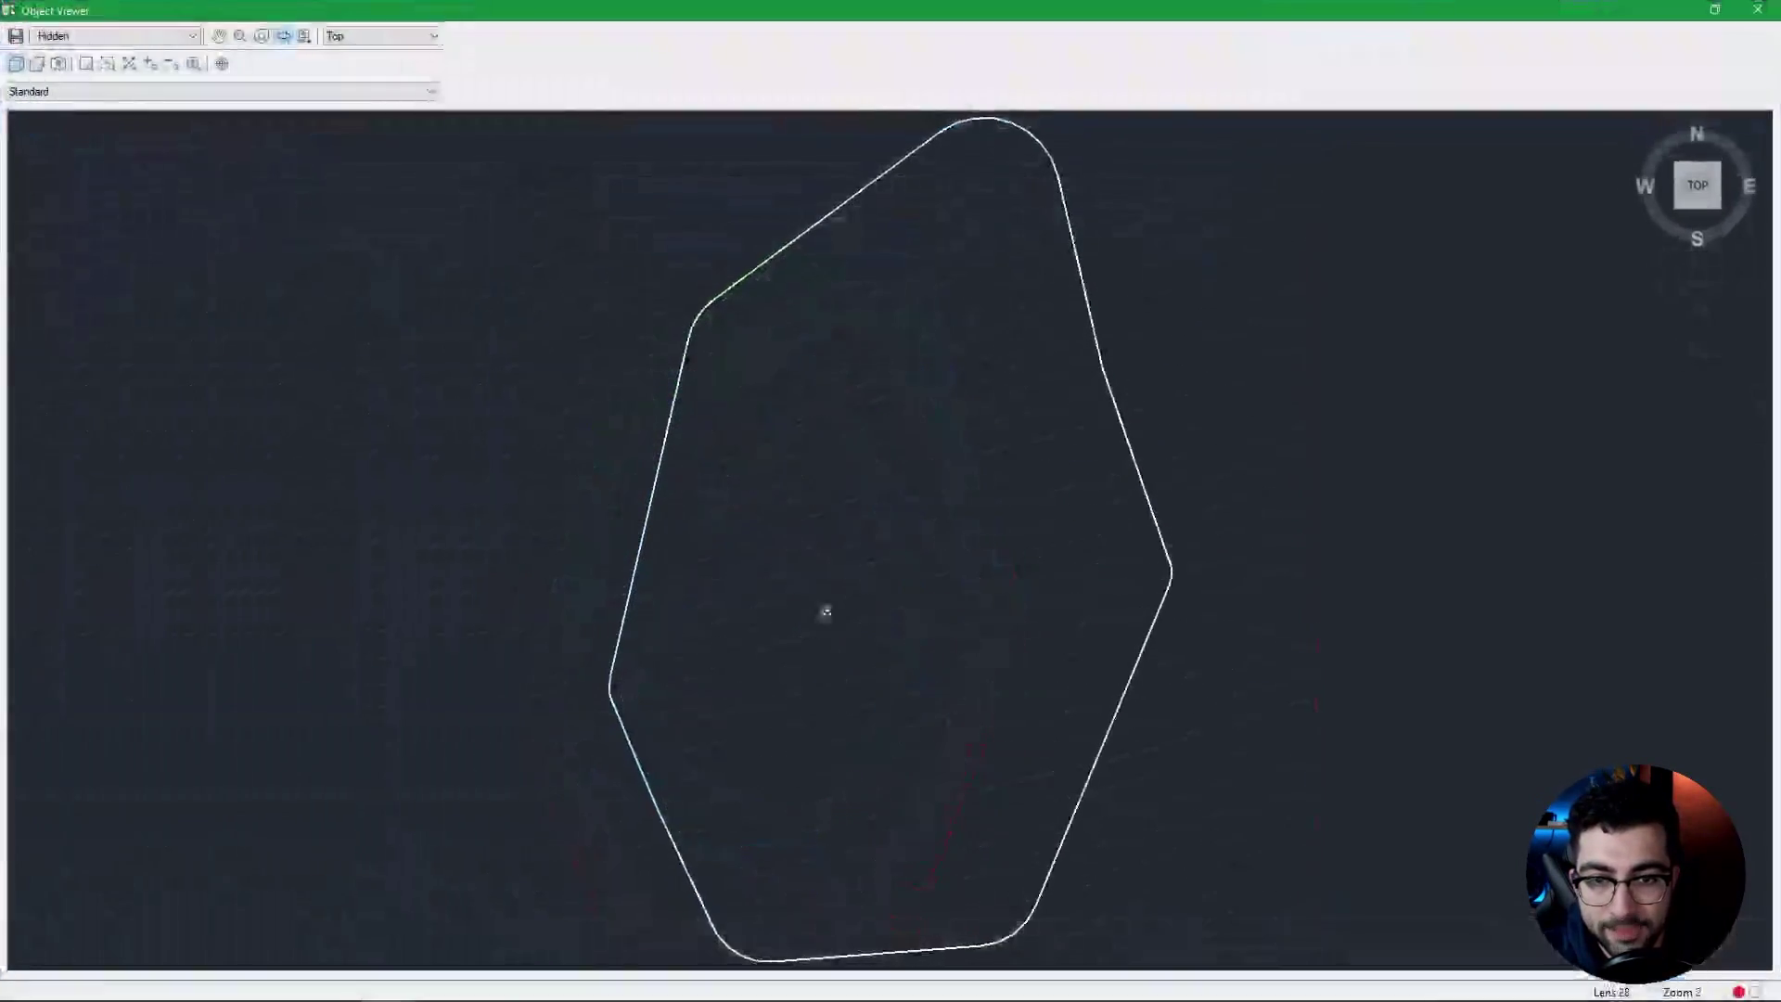
{"action": "left_click", "coordinate": [116, 35]}
{"action": "left_click", "coordinate": [65, 113]}
{"action": "mouse_move", "coordinate": [955, 638]}
{"action": "left_mouse_down"}
{"action": "mouse_move", "coordinate": [958, 604]}
{"action": "mouse_move", "coordinate": [941, 626]}
{"action": "left_mouse_up"}
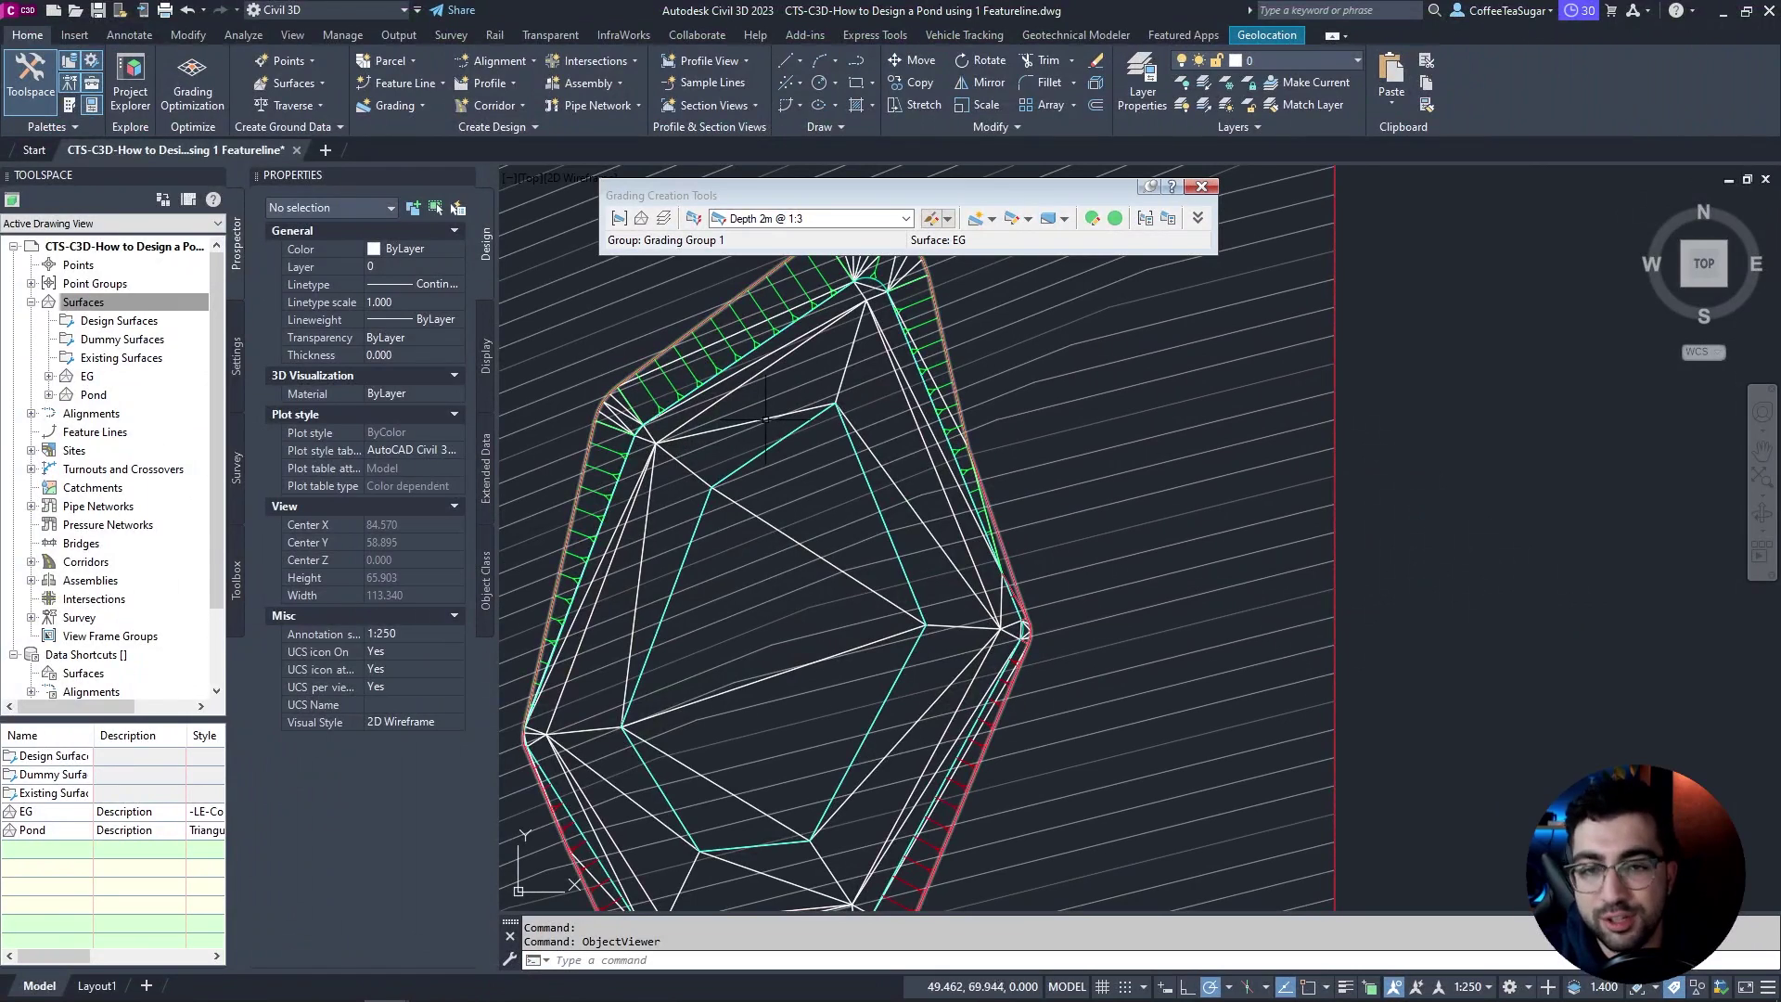
Step: Send the Pond surface to the back of the display order
{"action": "left_click", "coordinate": [698, 475]}
{"action": "right_click", "coordinate": [702, 483]}
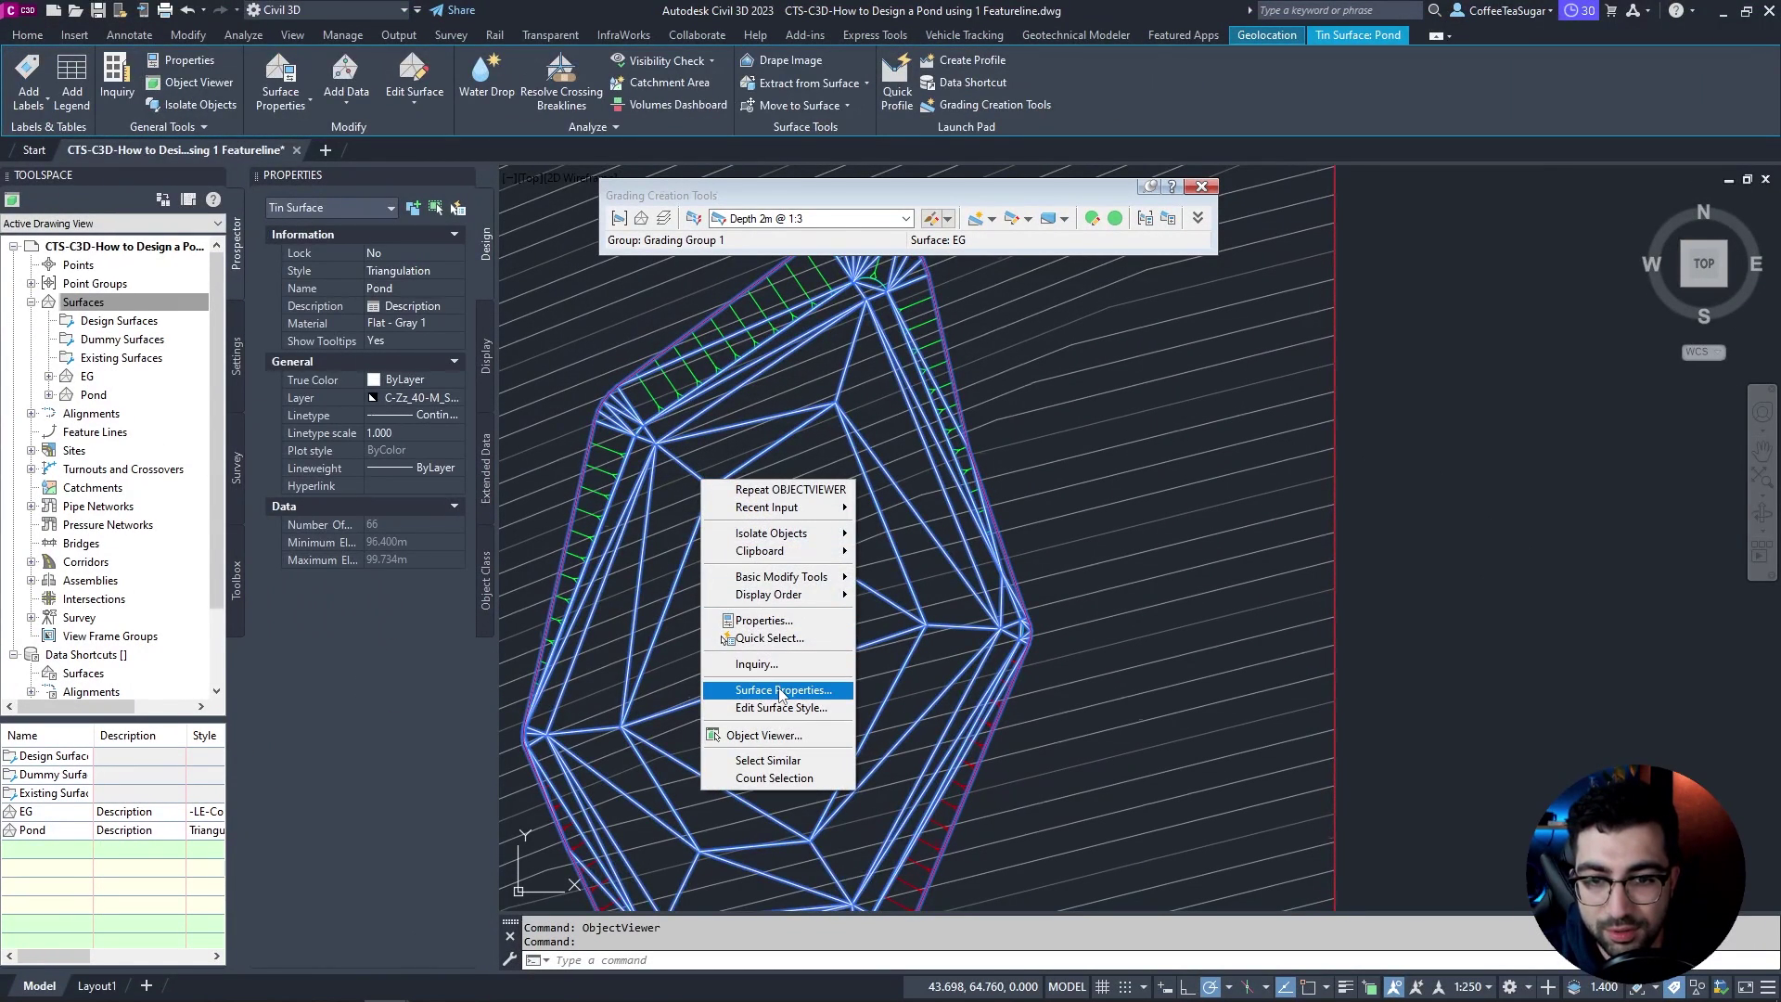
{"action": "mouse_move", "coordinate": [814, 598]}
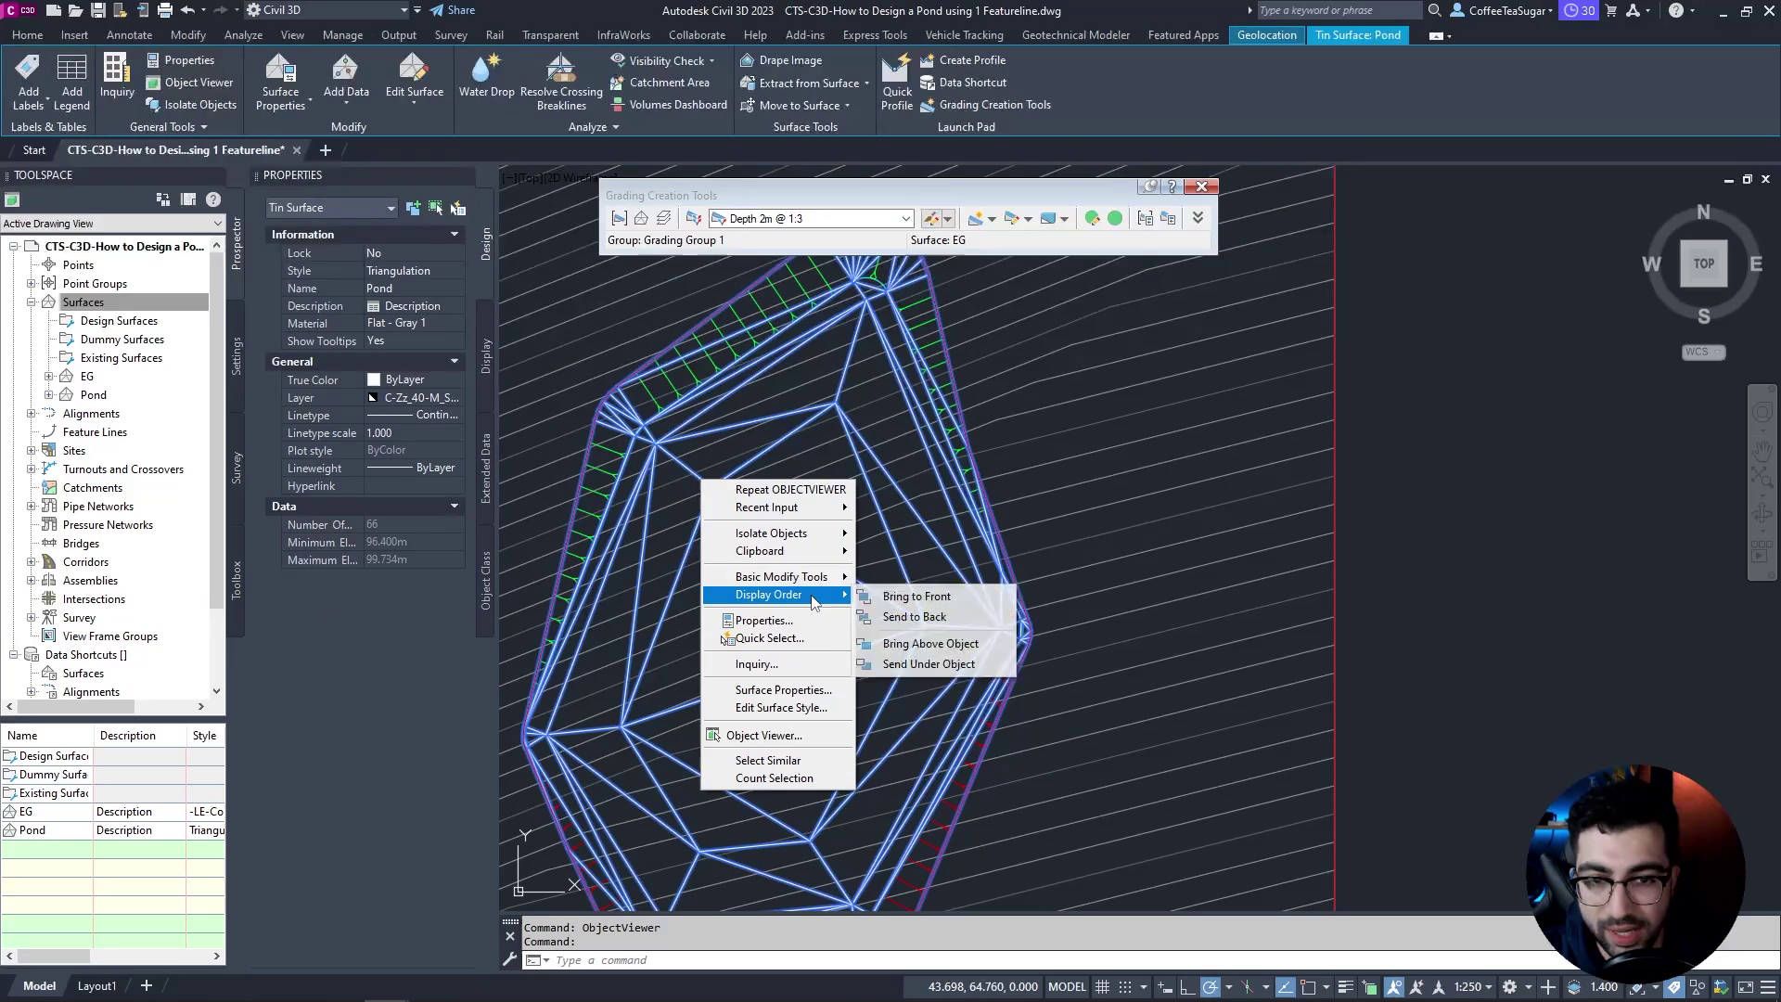
{"action": "left_click", "coordinate": [879, 623]}
Step: Set the EG surface's style to Border to hide its contours
{"action": "left_click", "coordinate": [1076, 371]}
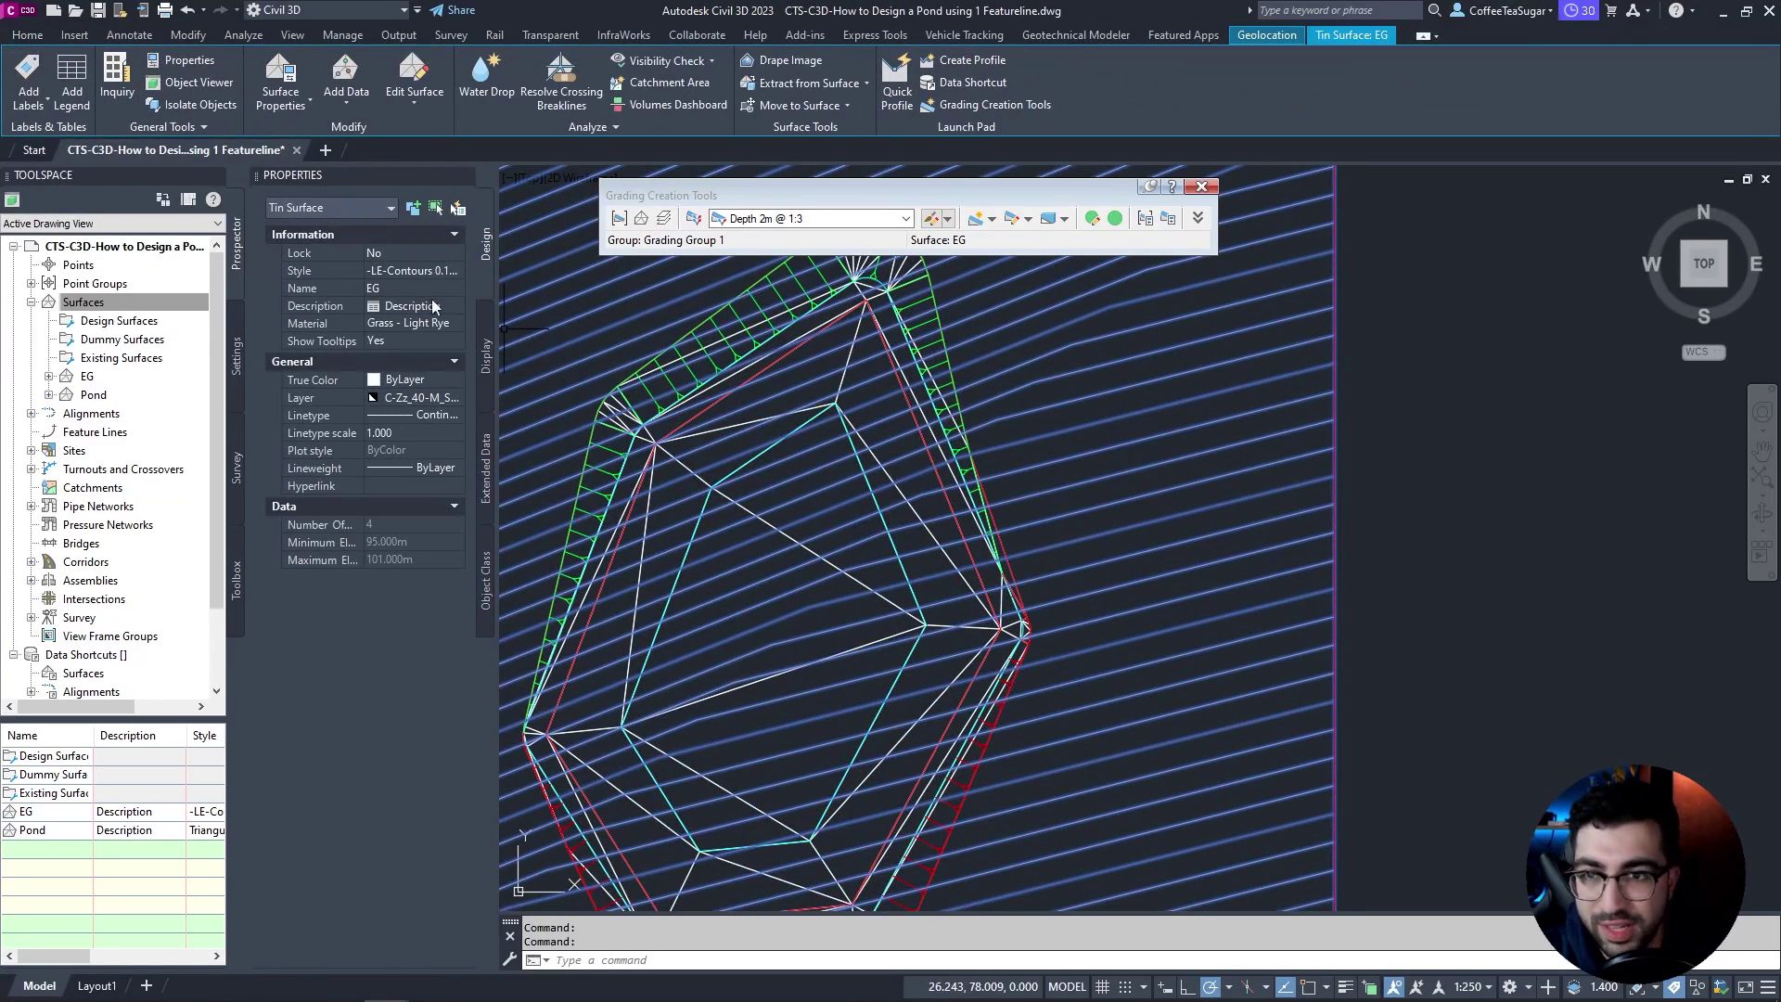
{"action": "left_click", "coordinate": [447, 270]}
{"action": "left_click", "coordinate": [453, 270]}
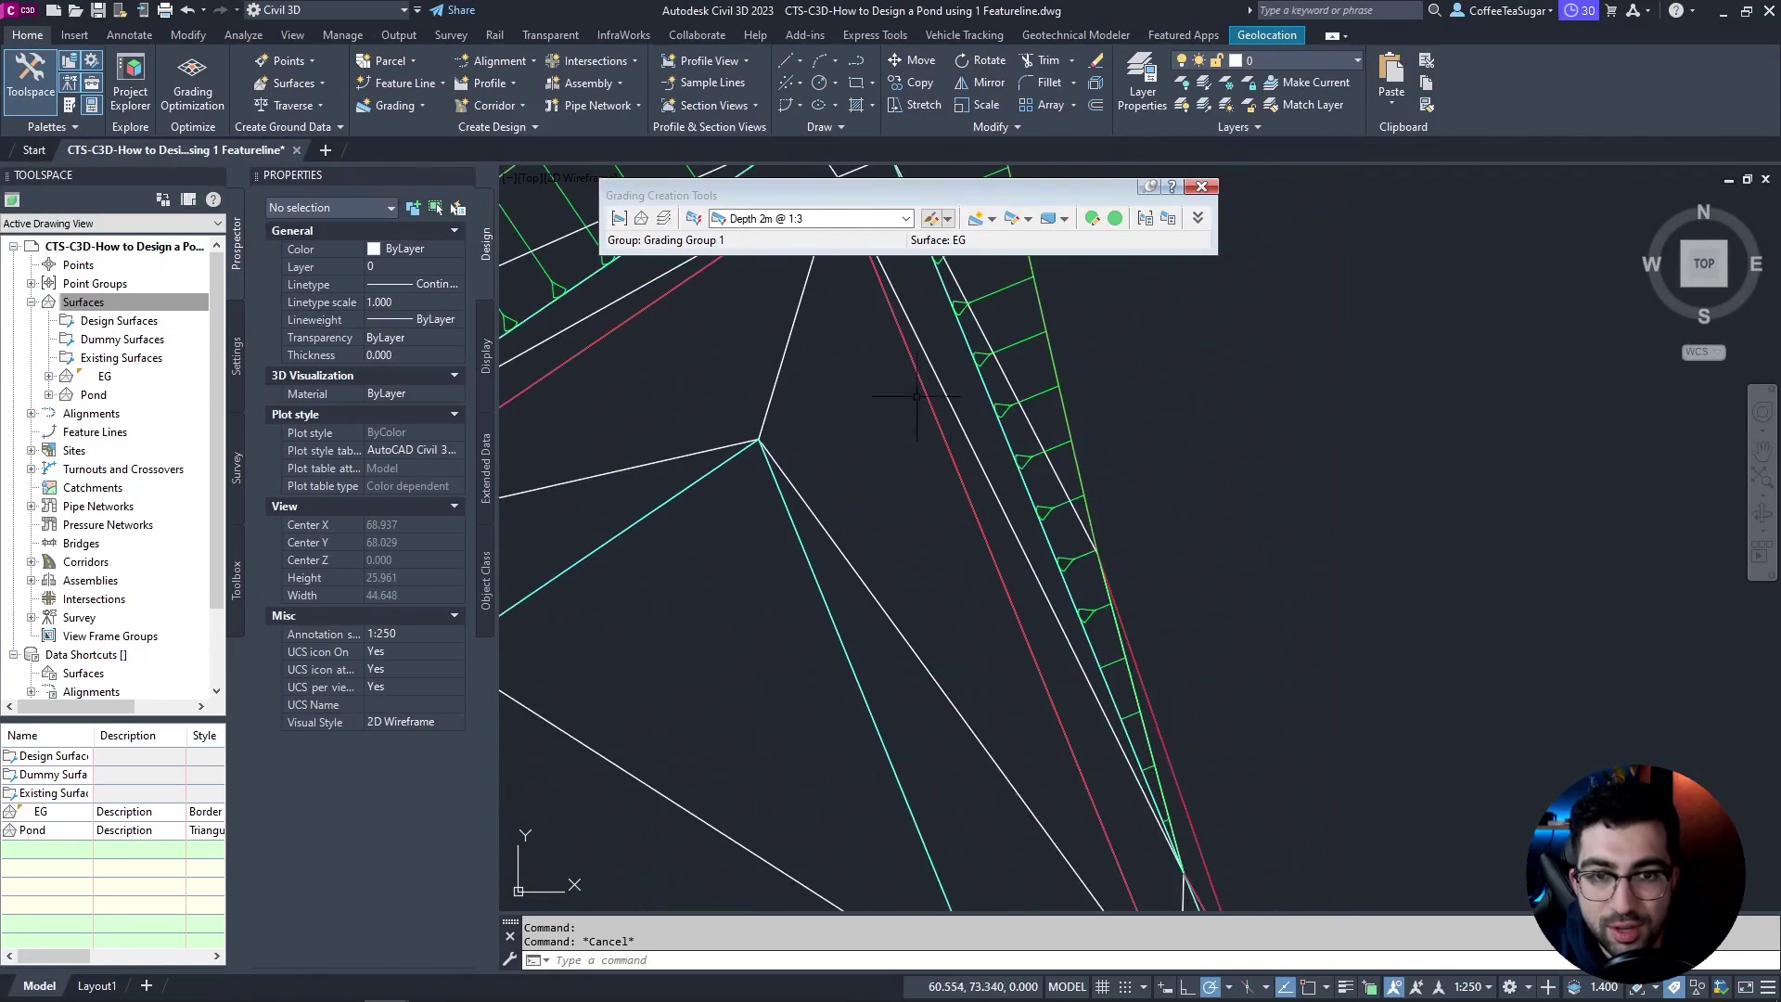
Step: Fillet the northern corner of the Top of Pond feature line with a 5 m radius
{"action": "left_click", "coordinate": [940, 408]}
{"action": "scroll", "coordinate": [940, 408], "scroll_direction": "down", "scroll_amount": 3}
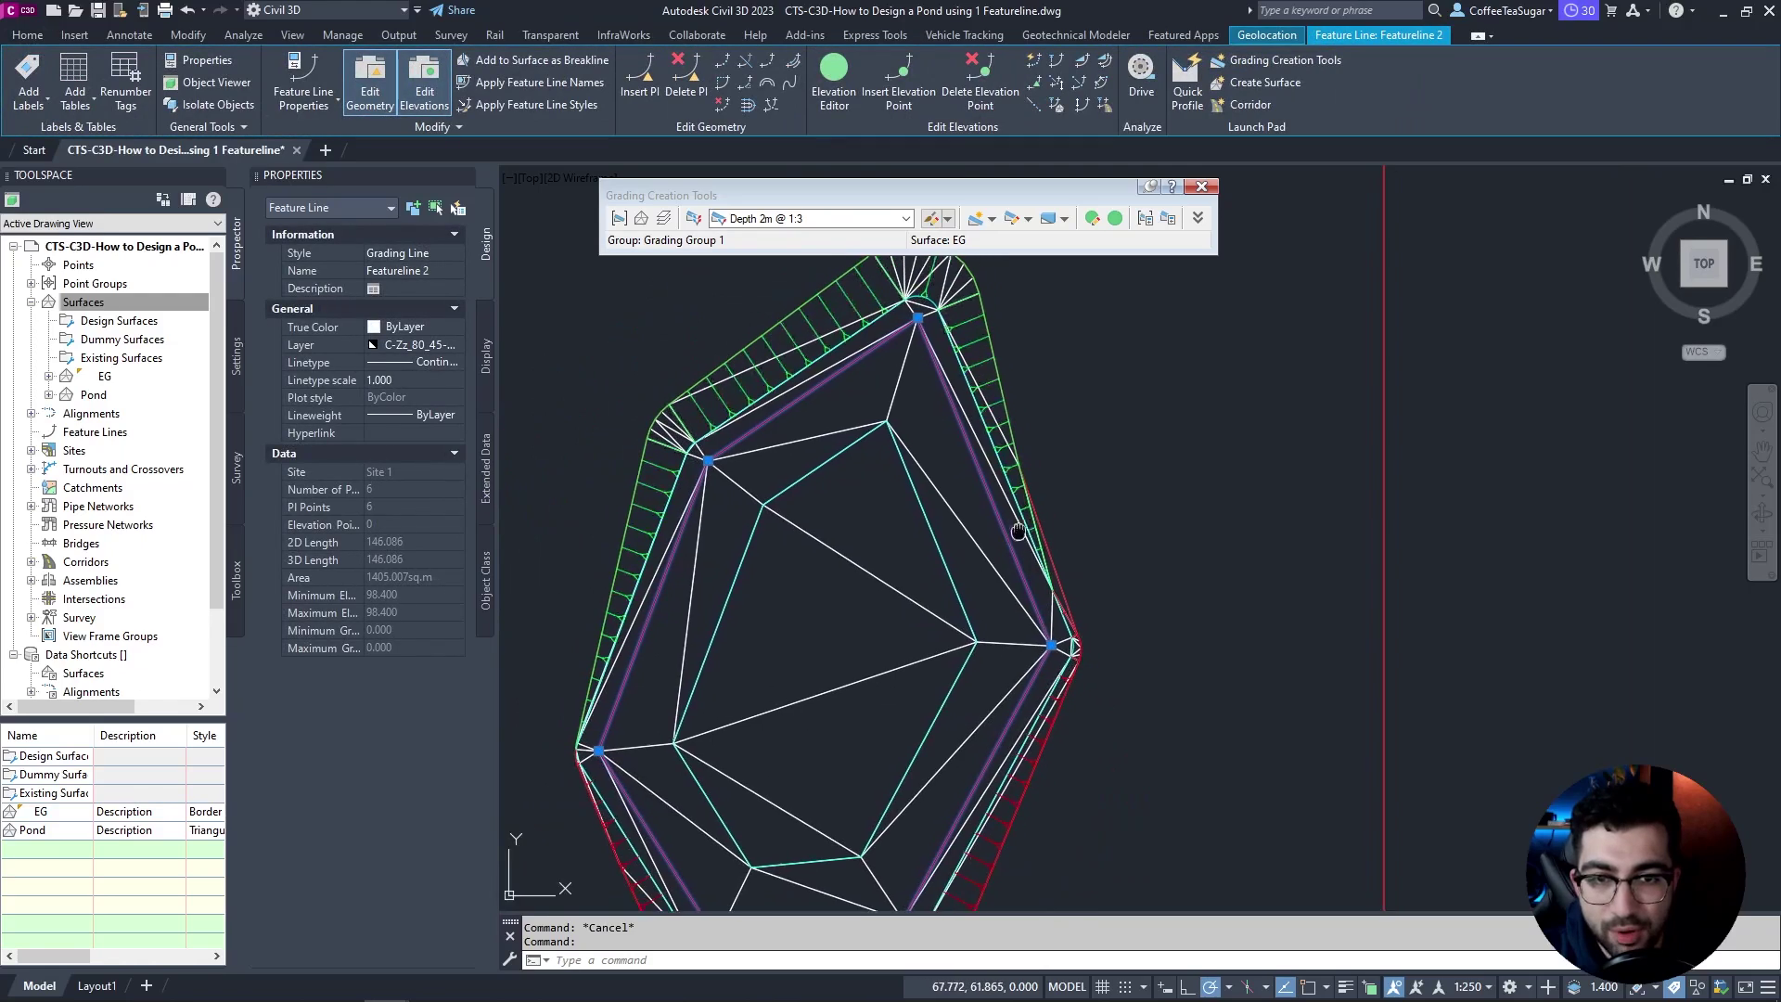
{"action": "left_click", "coordinate": [745, 82]}
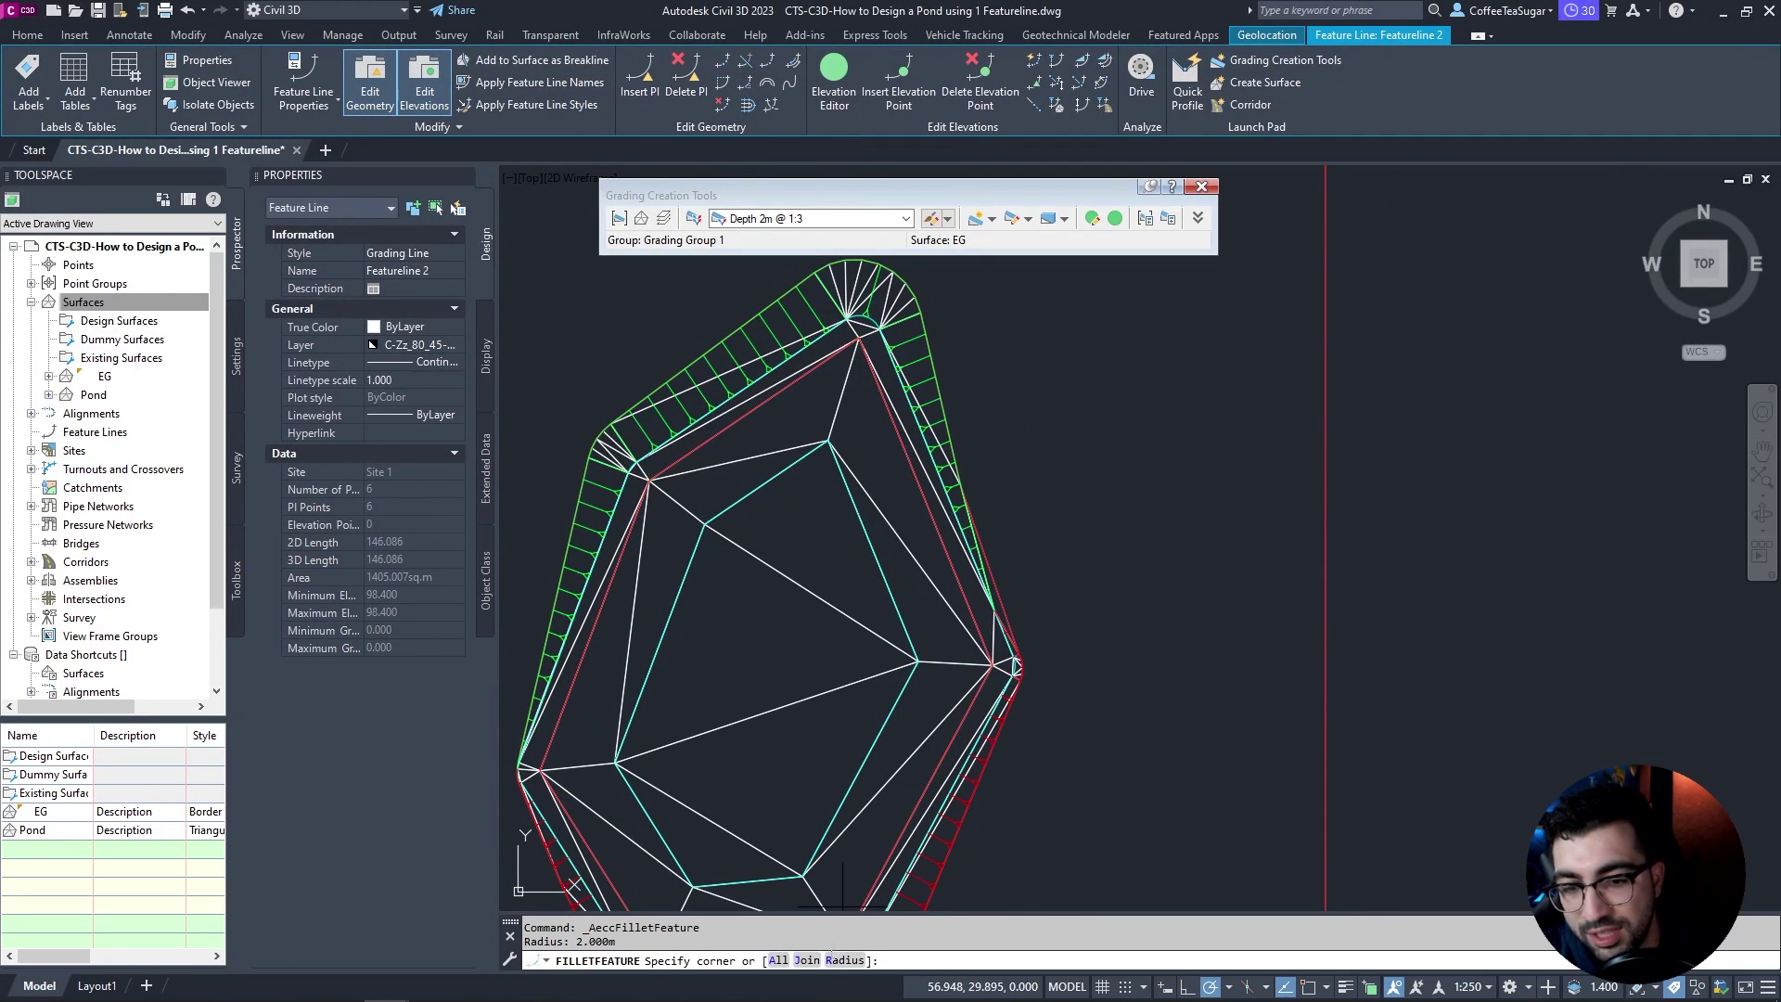
{"action": "left_click", "coordinate": [839, 959]}
{"action": "type", "text": "5"}
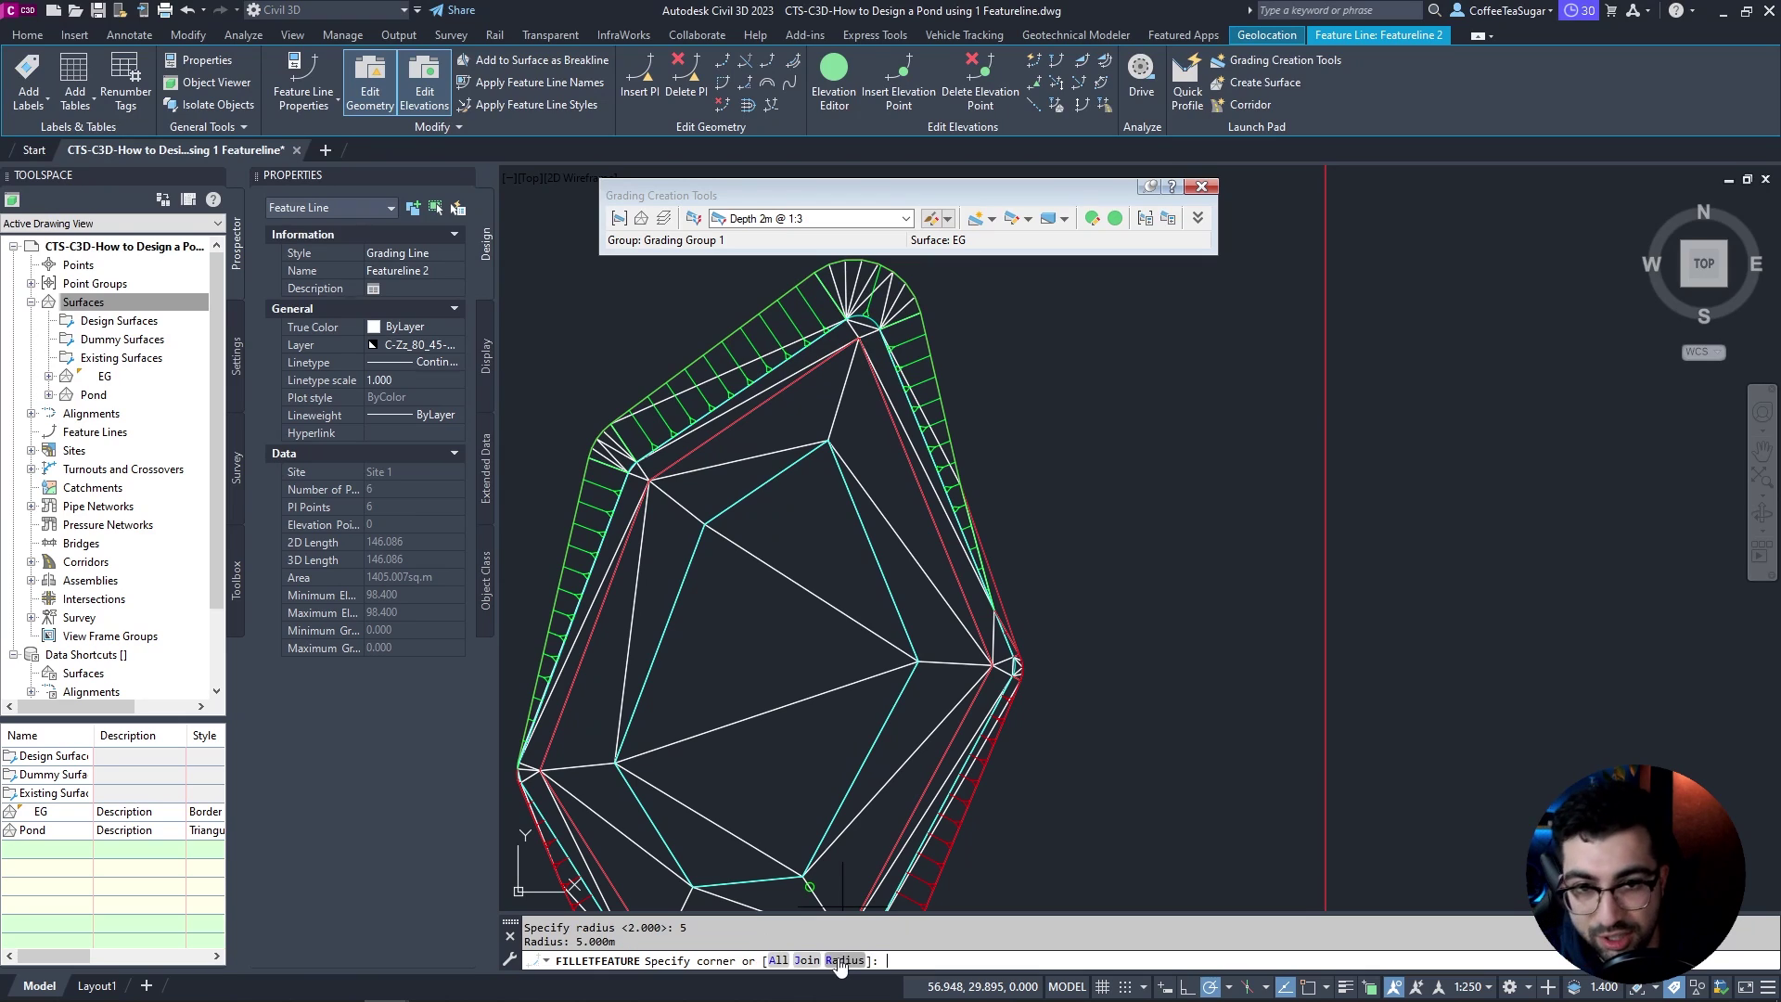
{"action": "key", "text": "Return"}
{"action": "left_click", "coordinate": [857, 340]}
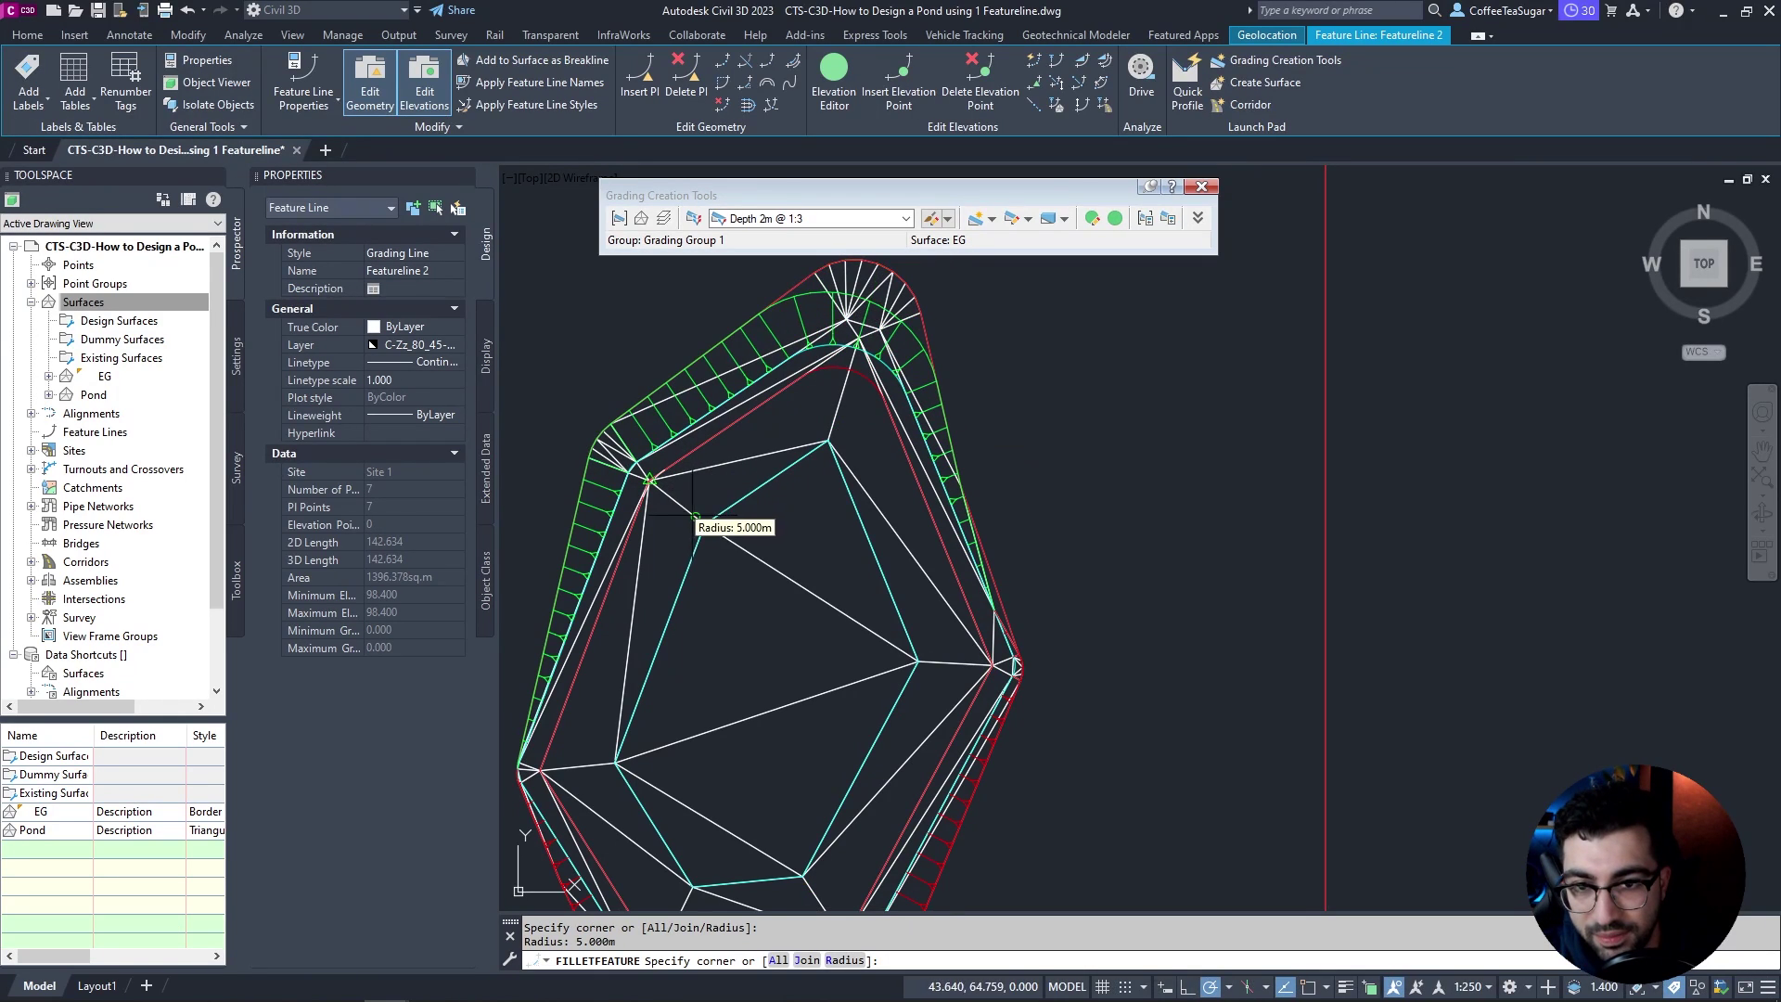
Step: Apply the 5 m fillet to the pond feature line's northwest, east and southeast corners
{"action": "left_click", "coordinate": [649, 481]}
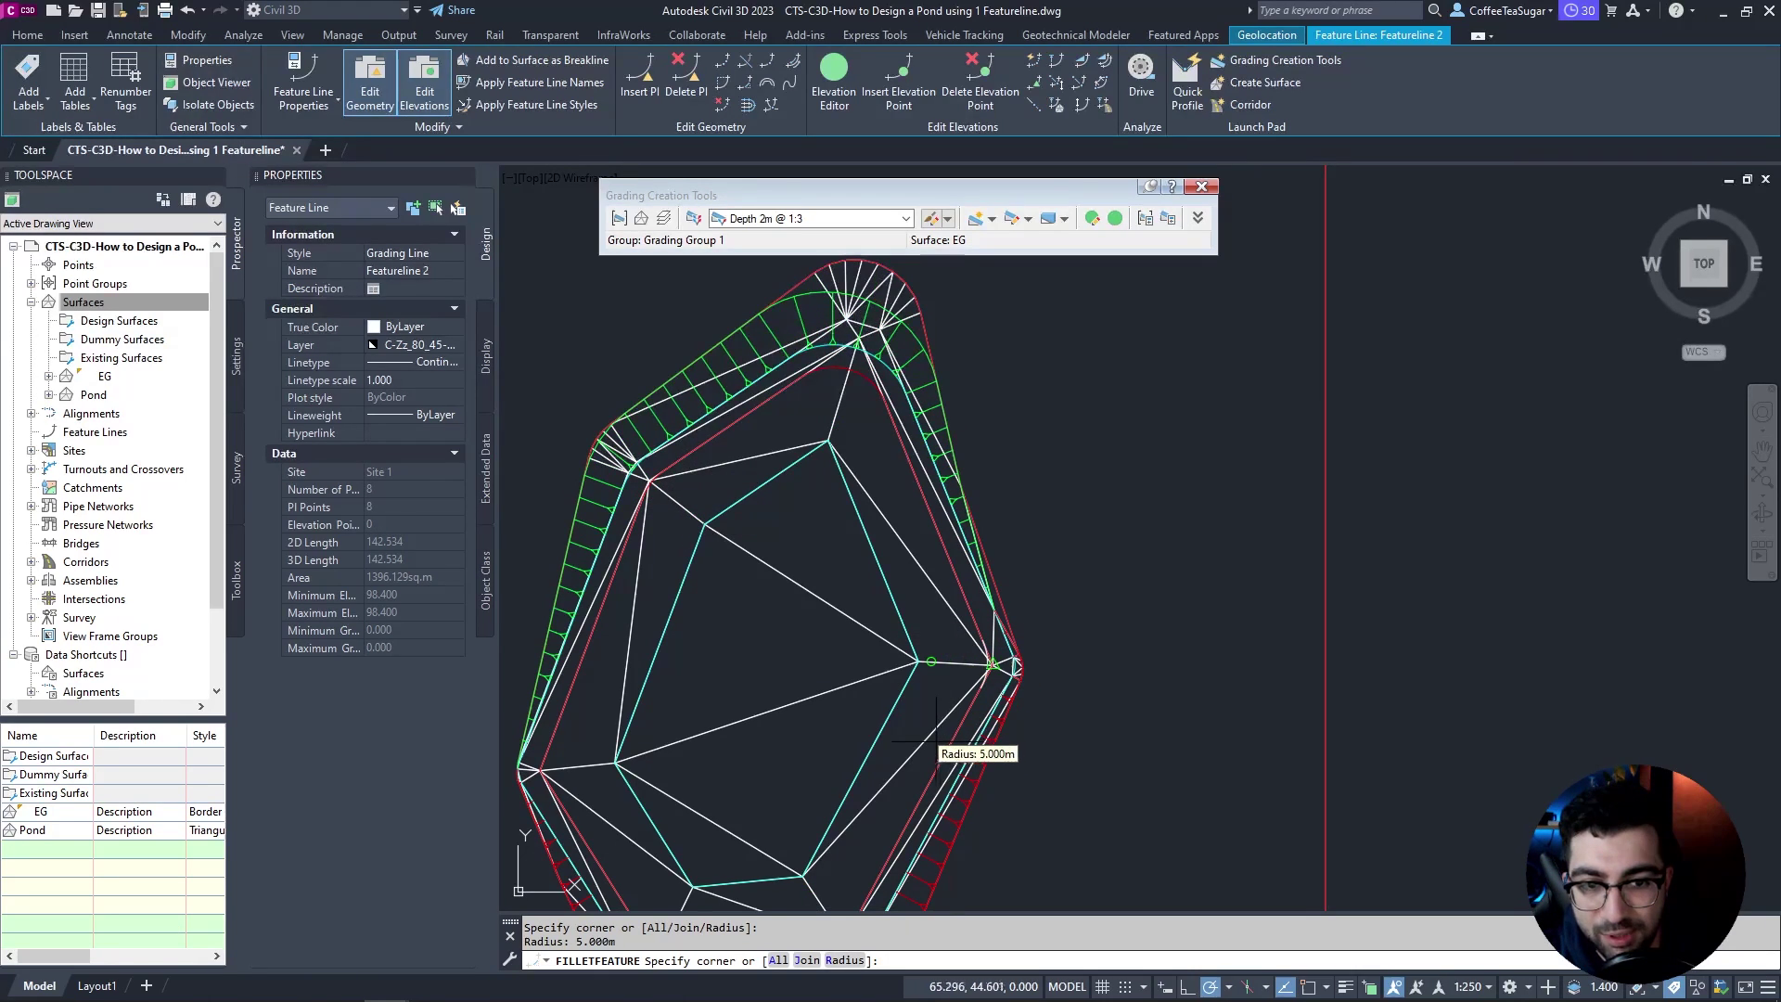
{"action": "left_click", "coordinate": [1009, 697]}
{"action": "middle_click_drag", "start_coordinate": [934, 719], "coordinate": [953, 411]}
{"action": "scroll", "coordinate": [828, 669], "scroll_direction": "up", "scroll_amount": 4}
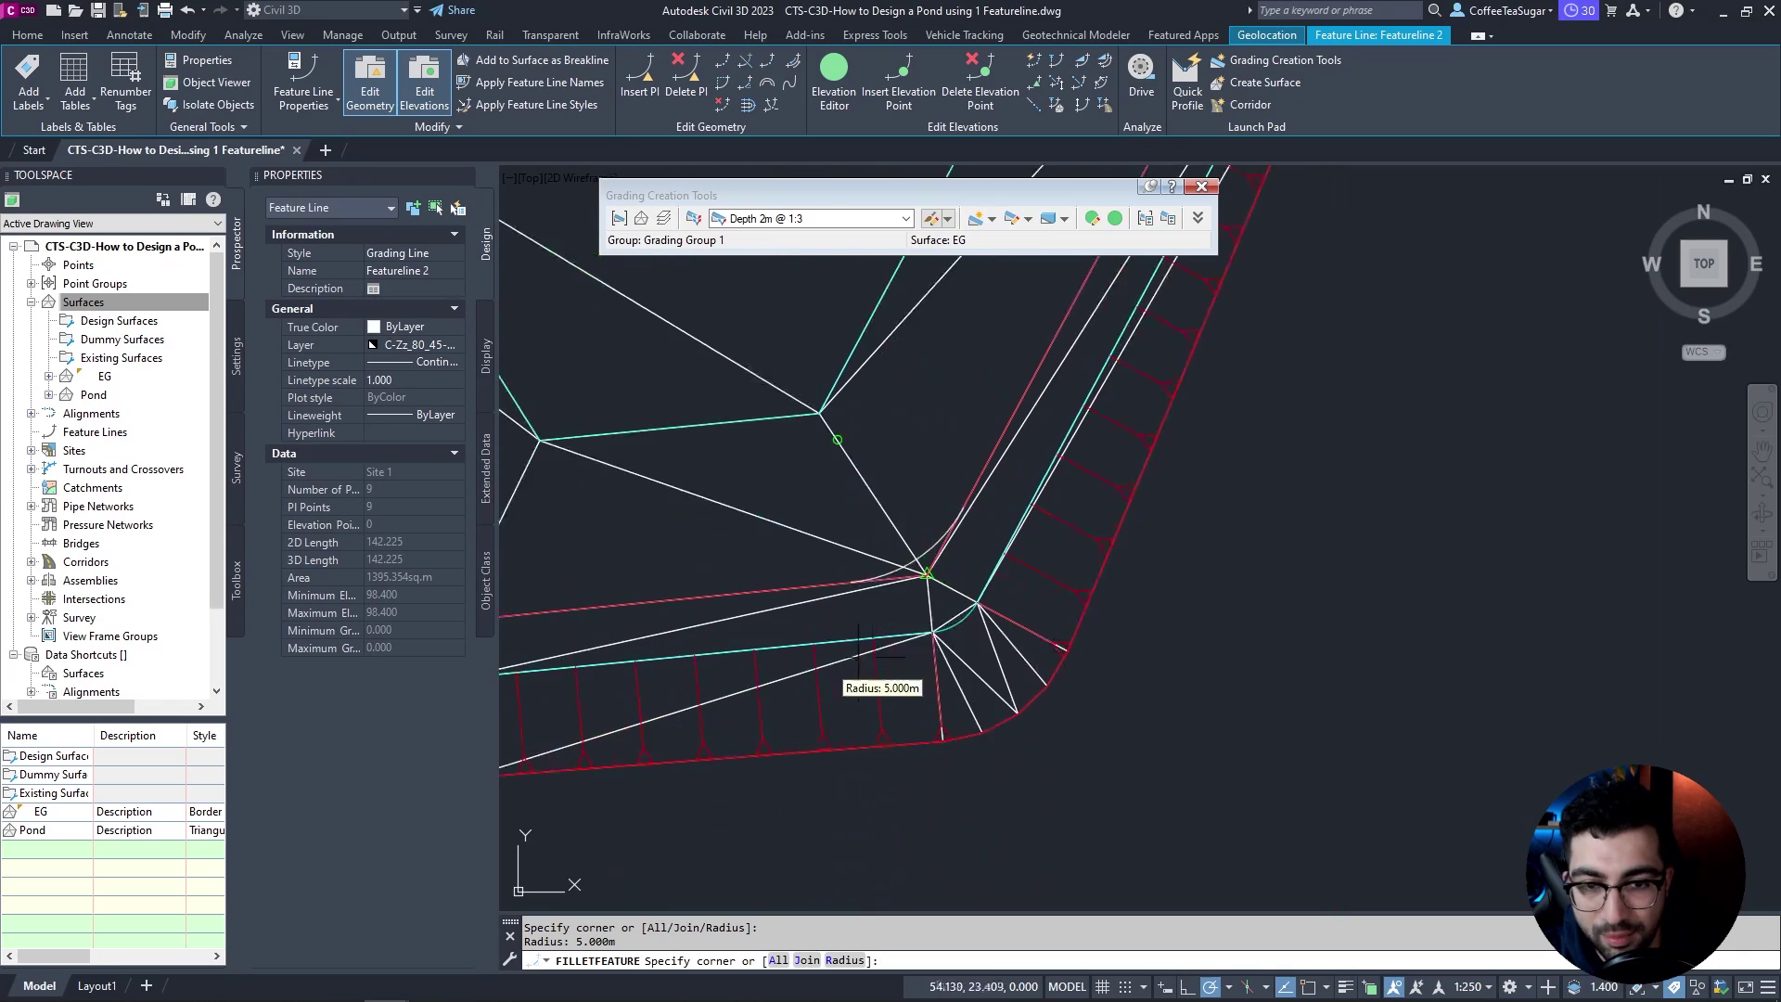
{"action": "left_click", "coordinate": [911, 534]}
Step: Fillet the southwest and west corners of the Top of Pond feature line with a 10 m radius
{"action": "scroll", "coordinate": [675, 549], "scroll_direction": "down", "scroll_amount": 2}
{"action": "scroll", "coordinate": [707, 579], "scroll_direction": "down", "scroll_amount": 3}
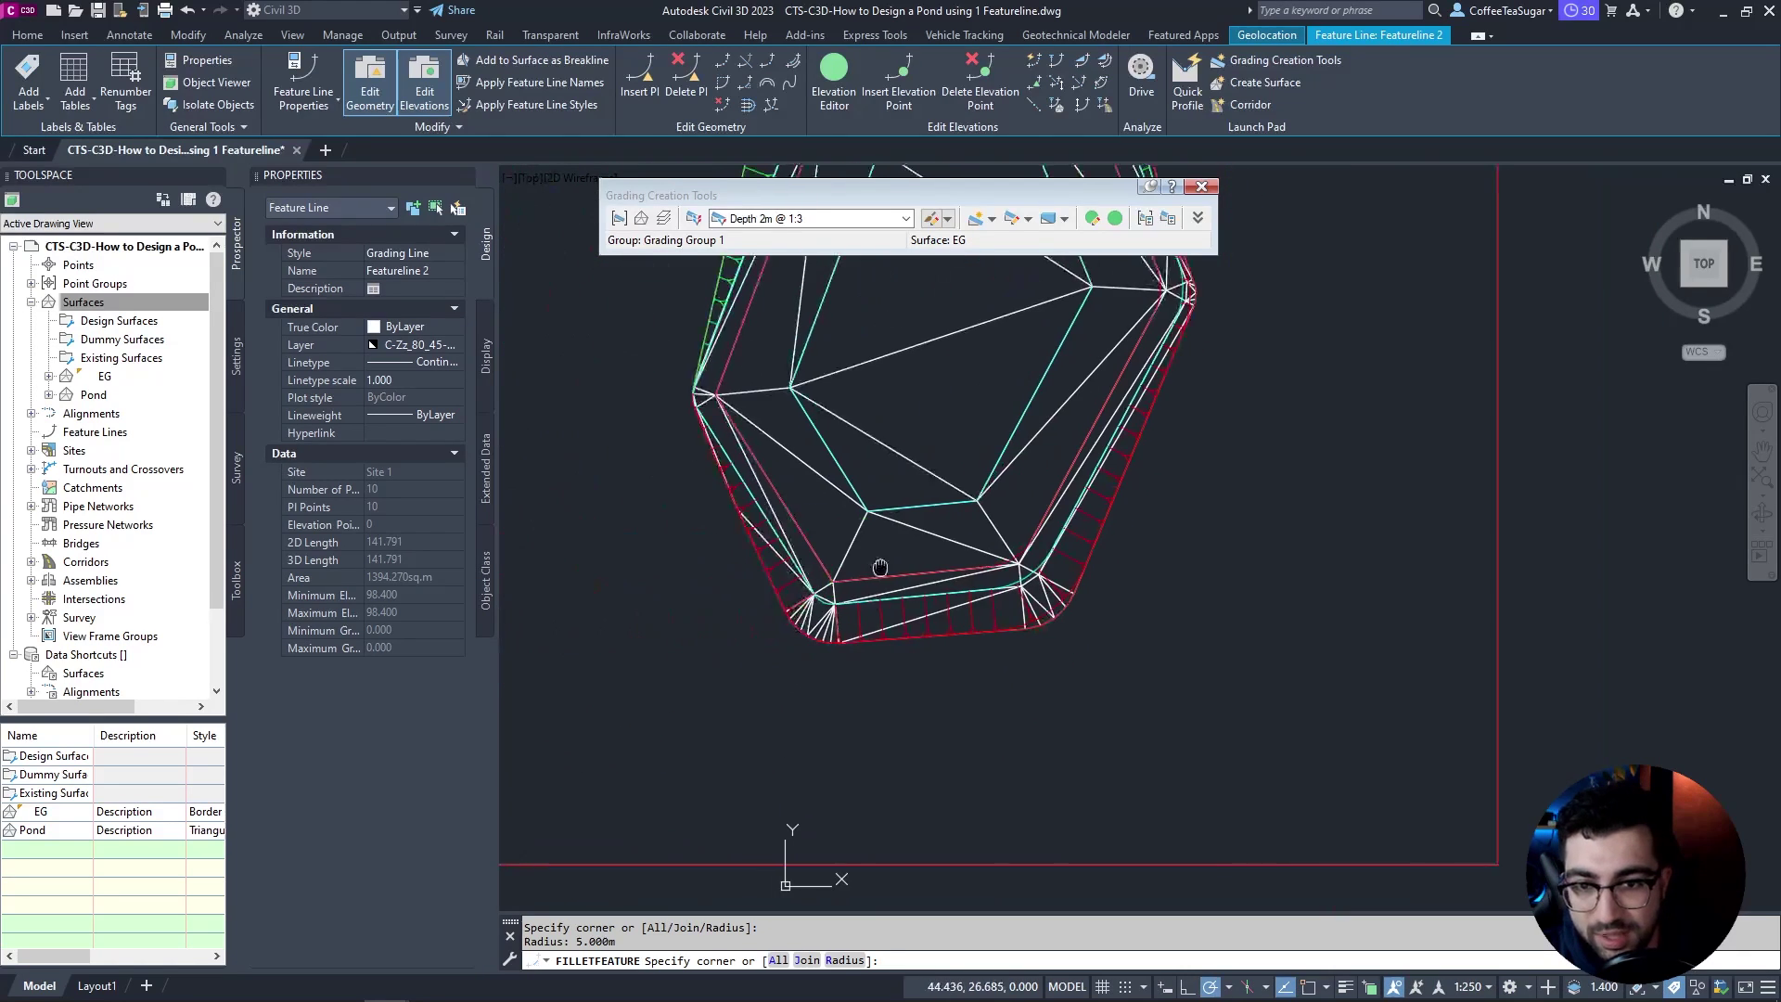
{"action": "left_click", "coordinate": [840, 960]}
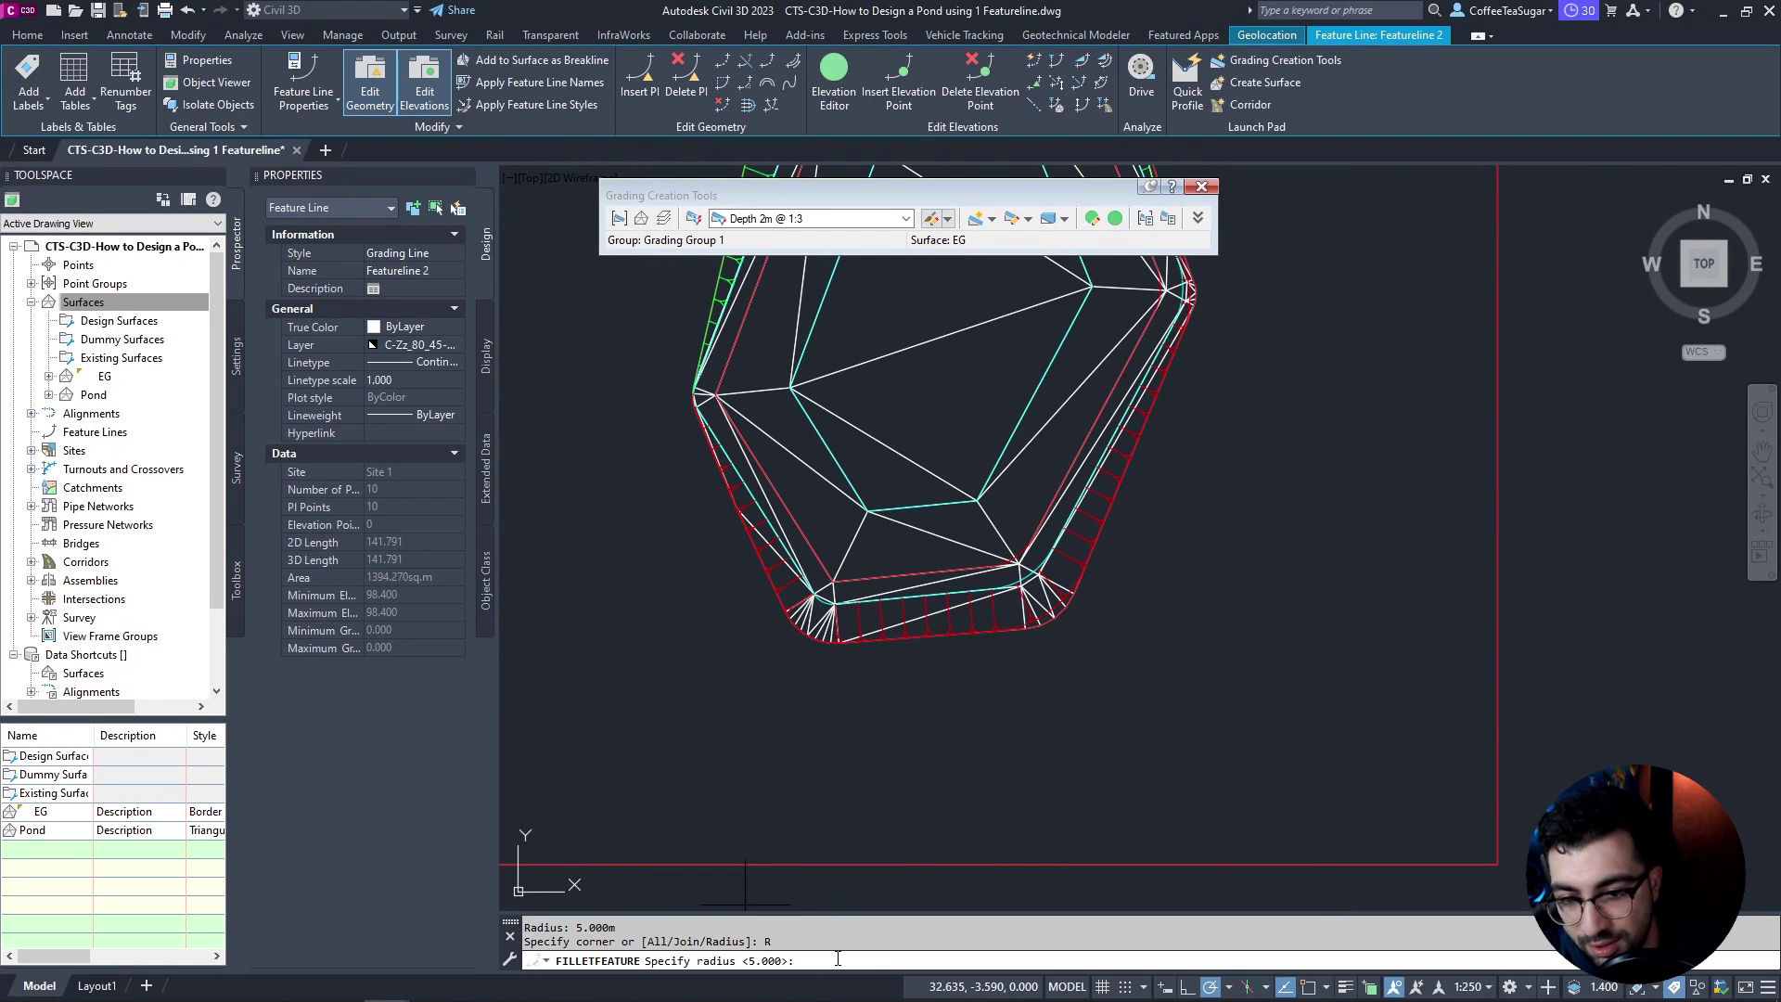
{"action": "type", "text": "10"}
{"action": "key", "text": "Return"}
{"action": "left_click", "coordinate": [833, 583]}
{"action": "left_click", "coordinate": [715, 395]}
{"action": "middle_click_drag", "start_coordinate": [796, 383], "coordinate": [760, 516]}
{"action": "key", "text": "Escape"}
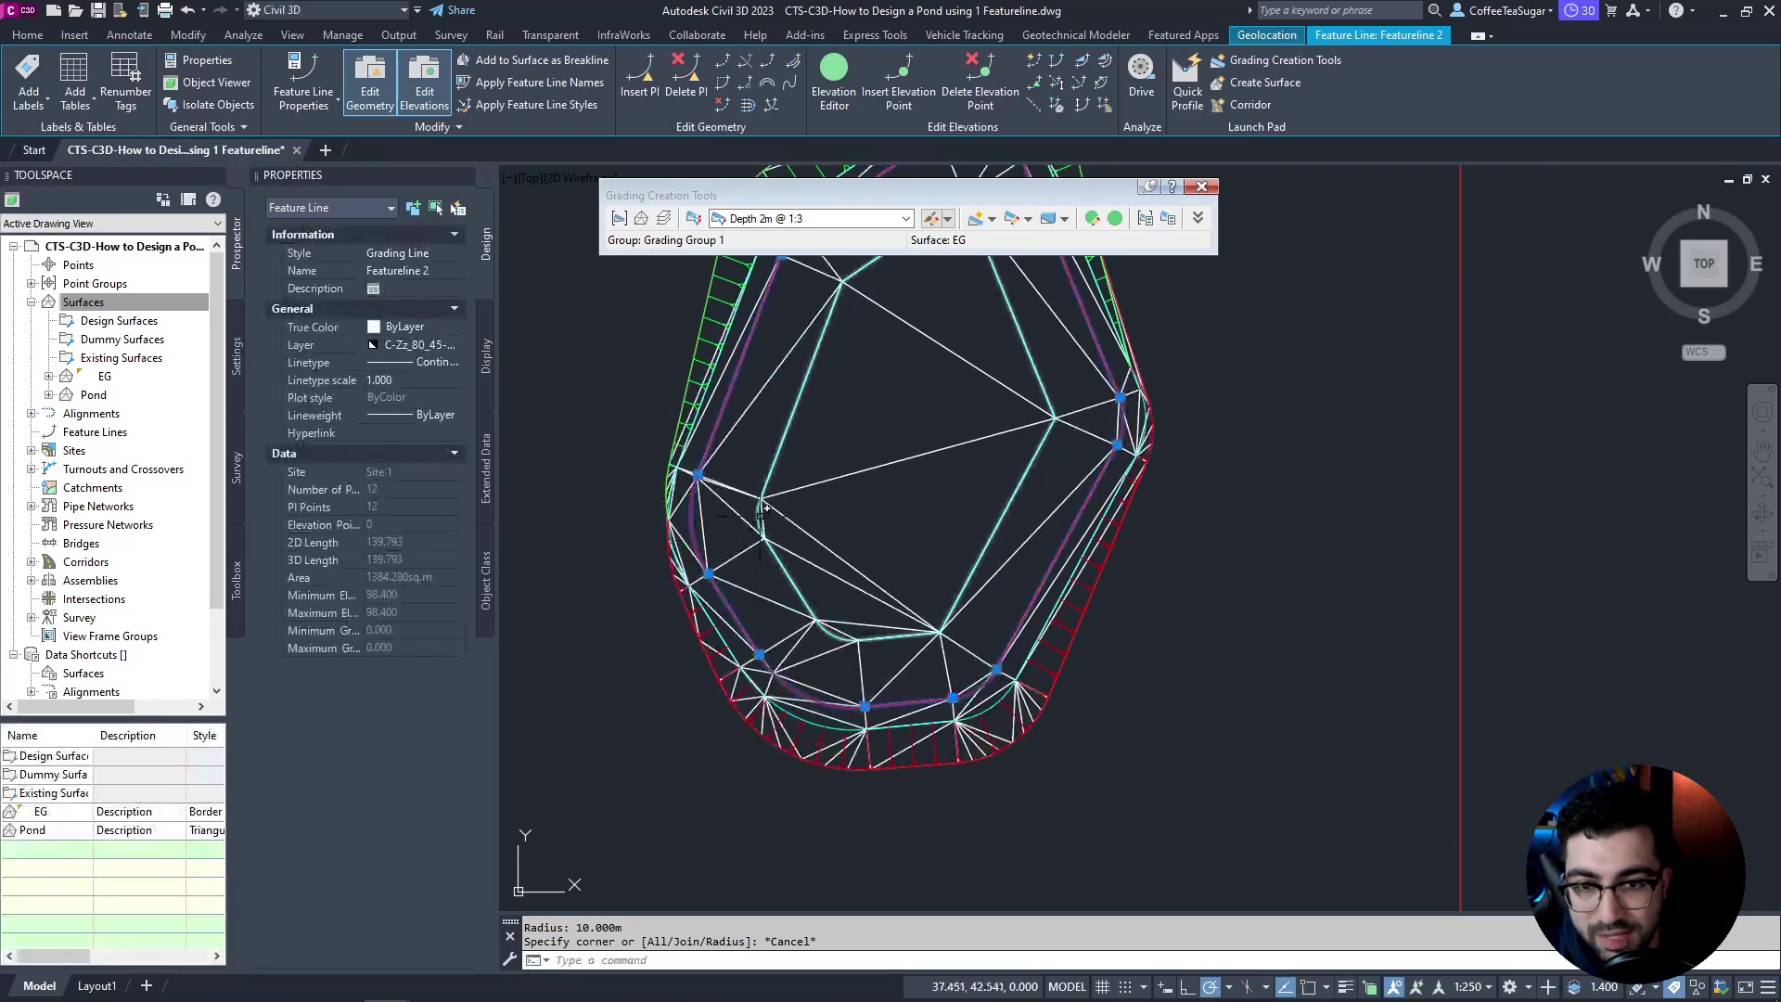
Step: Insert elevation points along the entire Top of Pond feature line at a 2 m increment
{"action": "scroll", "coordinate": [733, 492], "scroll_direction": "up", "scroll_amount": 4}
{"action": "key", "text": "Escape"}
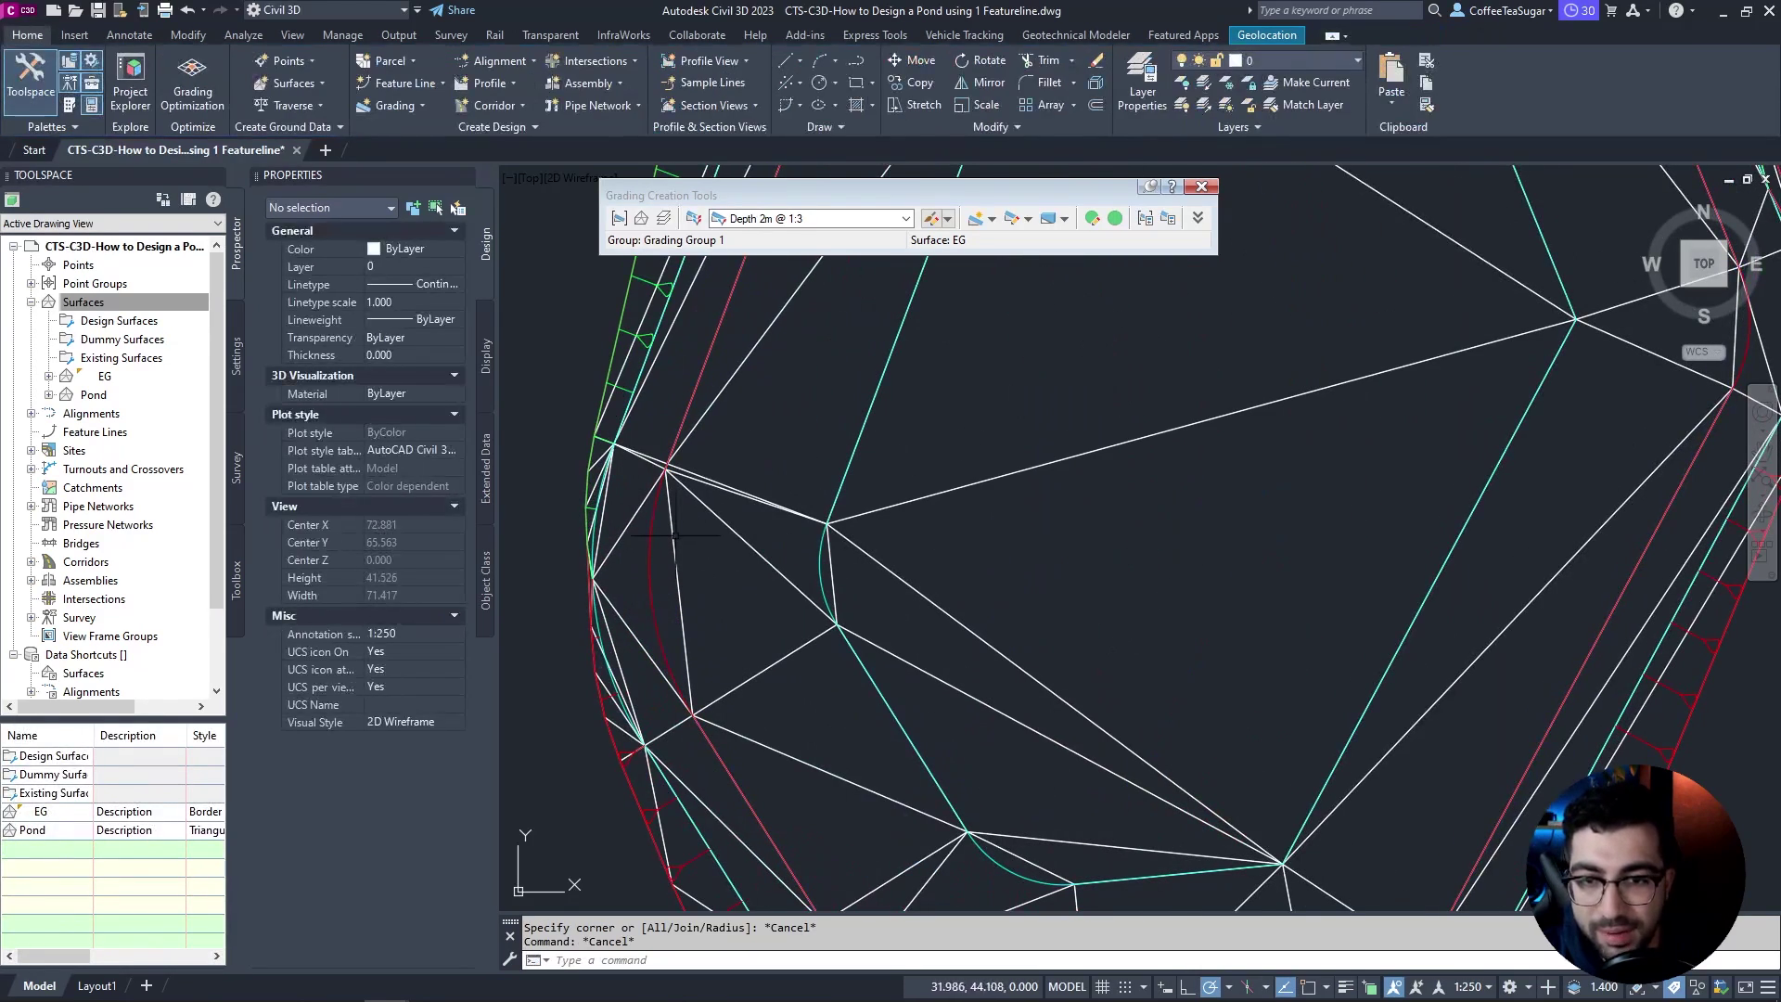
{"action": "left_click", "coordinate": [674, 535]}
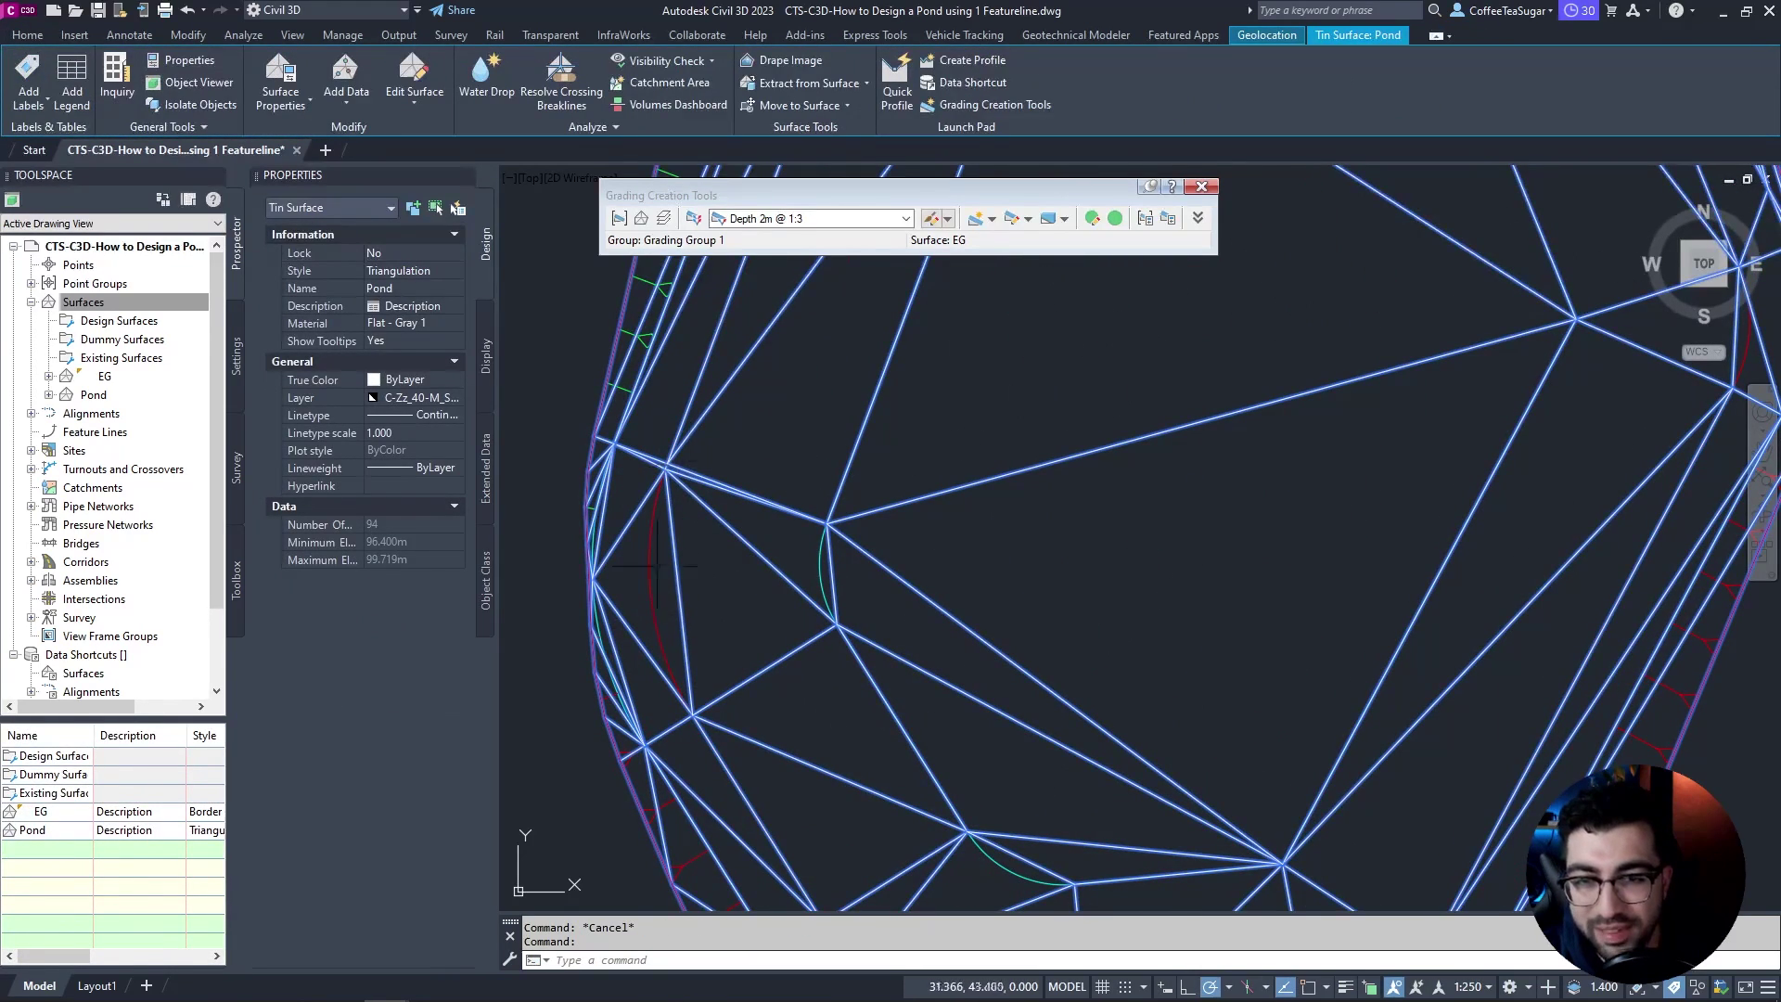
{"action": "scroll", "coordinate": [657, 564], "scroll_direction": "down", "scroll_amount": 4}
{"action": "scroll", "coordinate": [668, 567], "scroll_direction": "up", "scroll_amount": 4}
{"action": "key", "text": "Escape"}
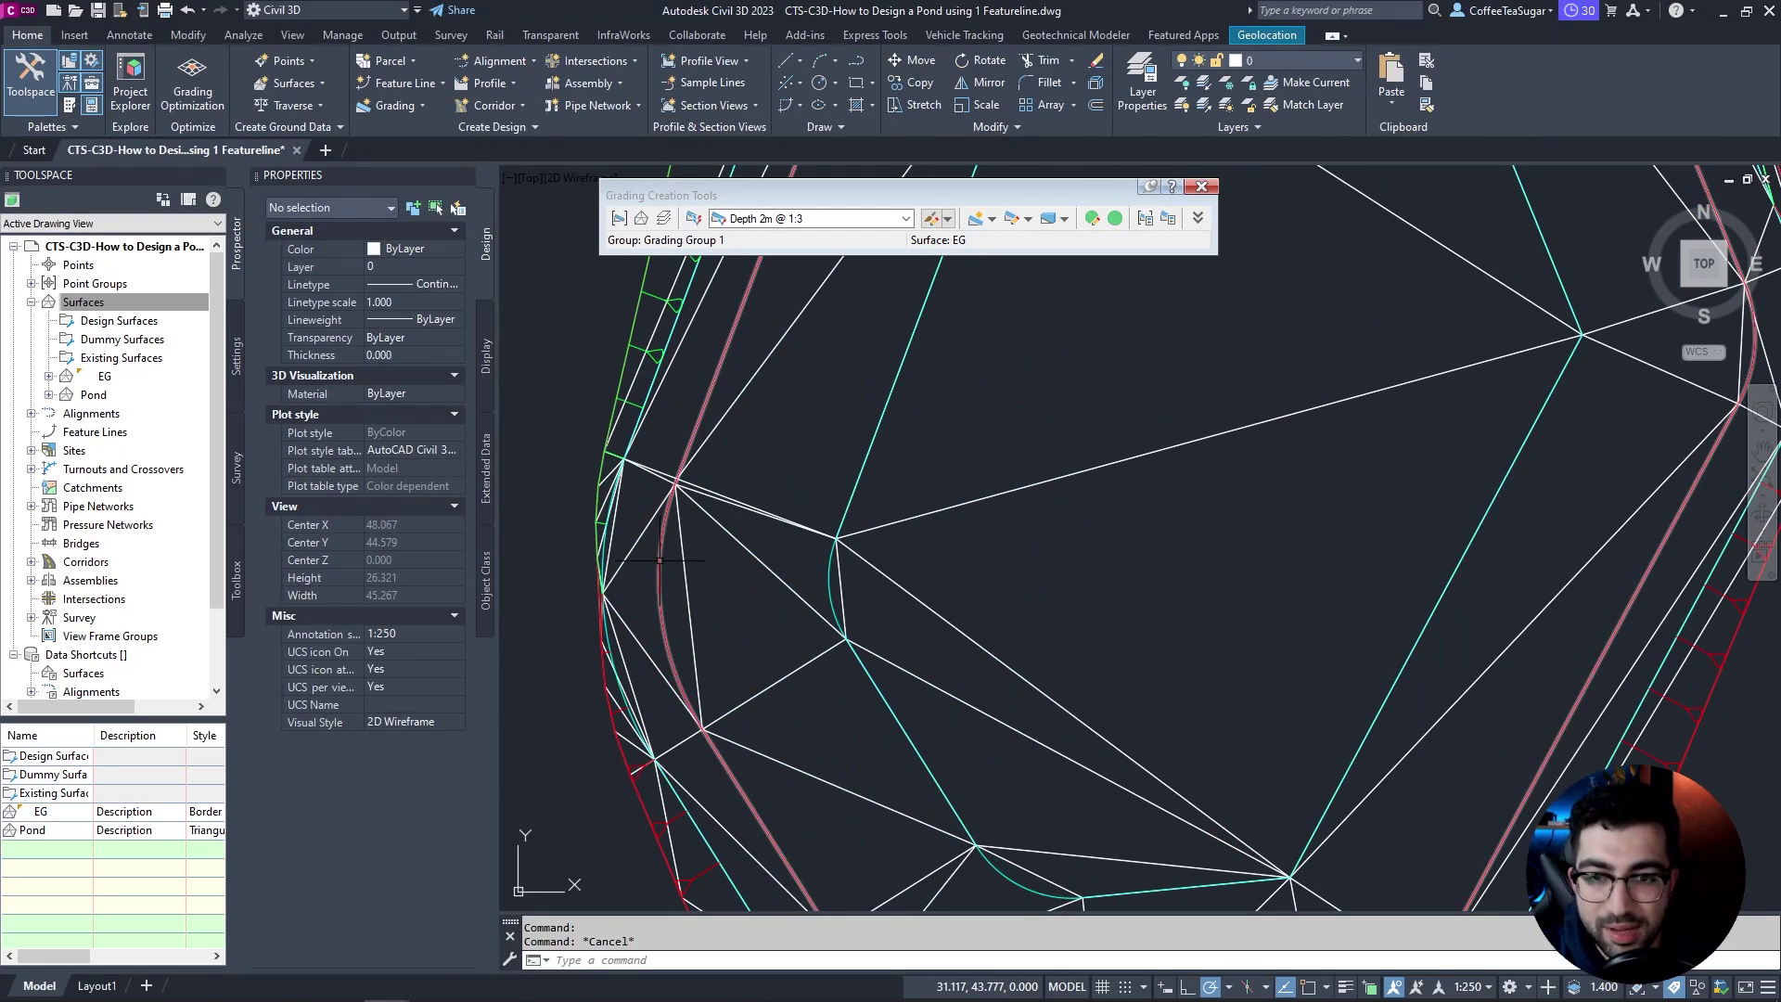
{"action": "left_click", "coordinate": [659, 560]}
{"action": "scroll", "coordinate": [660, 561], "scroll_direction": "down", "scroll_amount": 5}
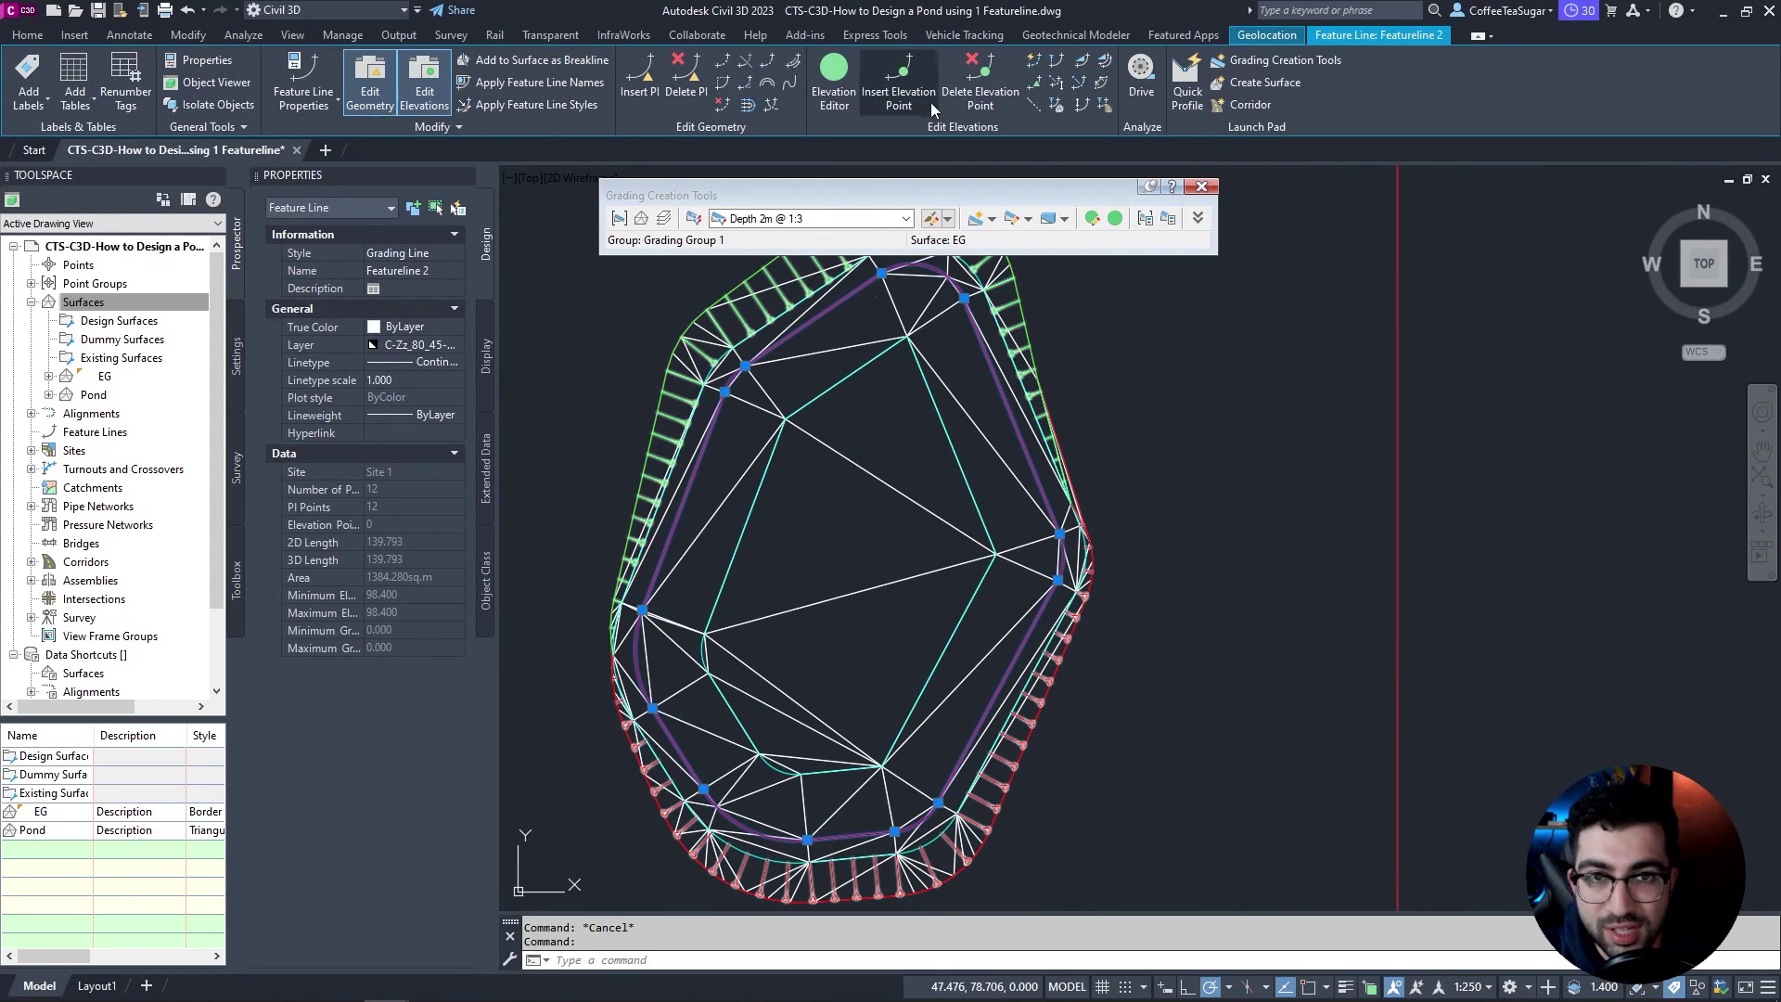
{"action": "left_click", "coordinate": [898, 93]}
{"action": "type", "text": "I"}
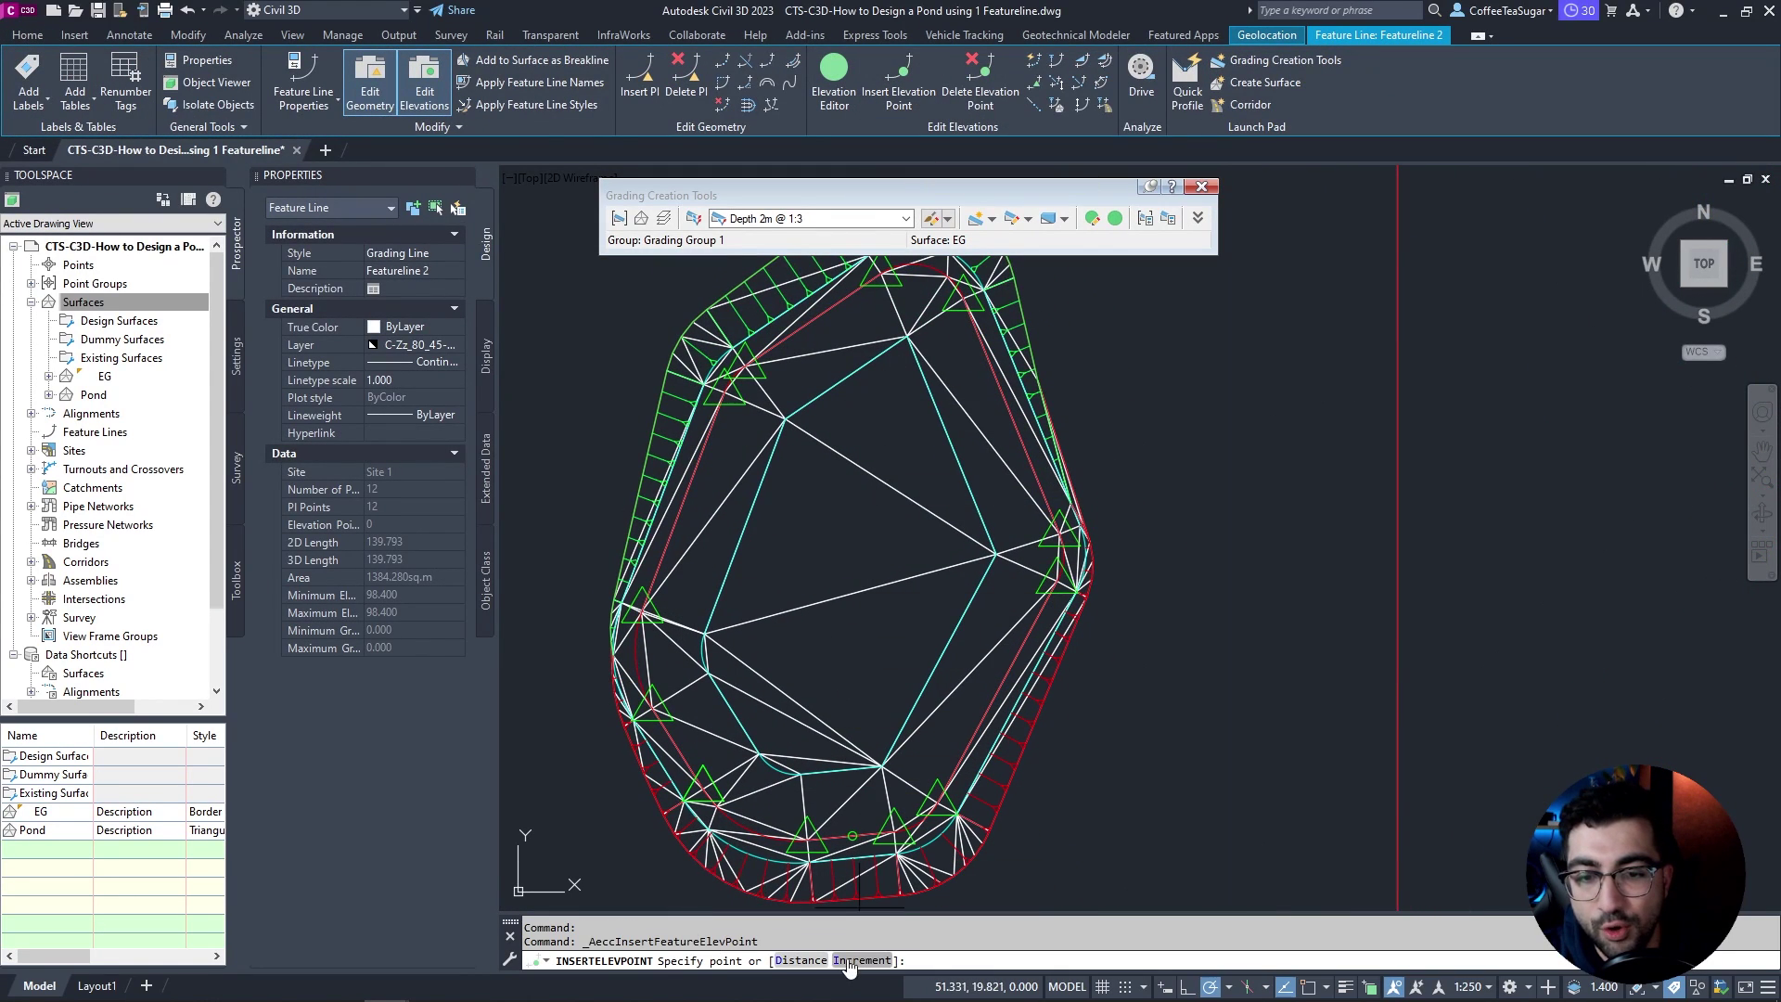
{"action": "key", "text": "Return"}
{"action": "type", "text": "2"}
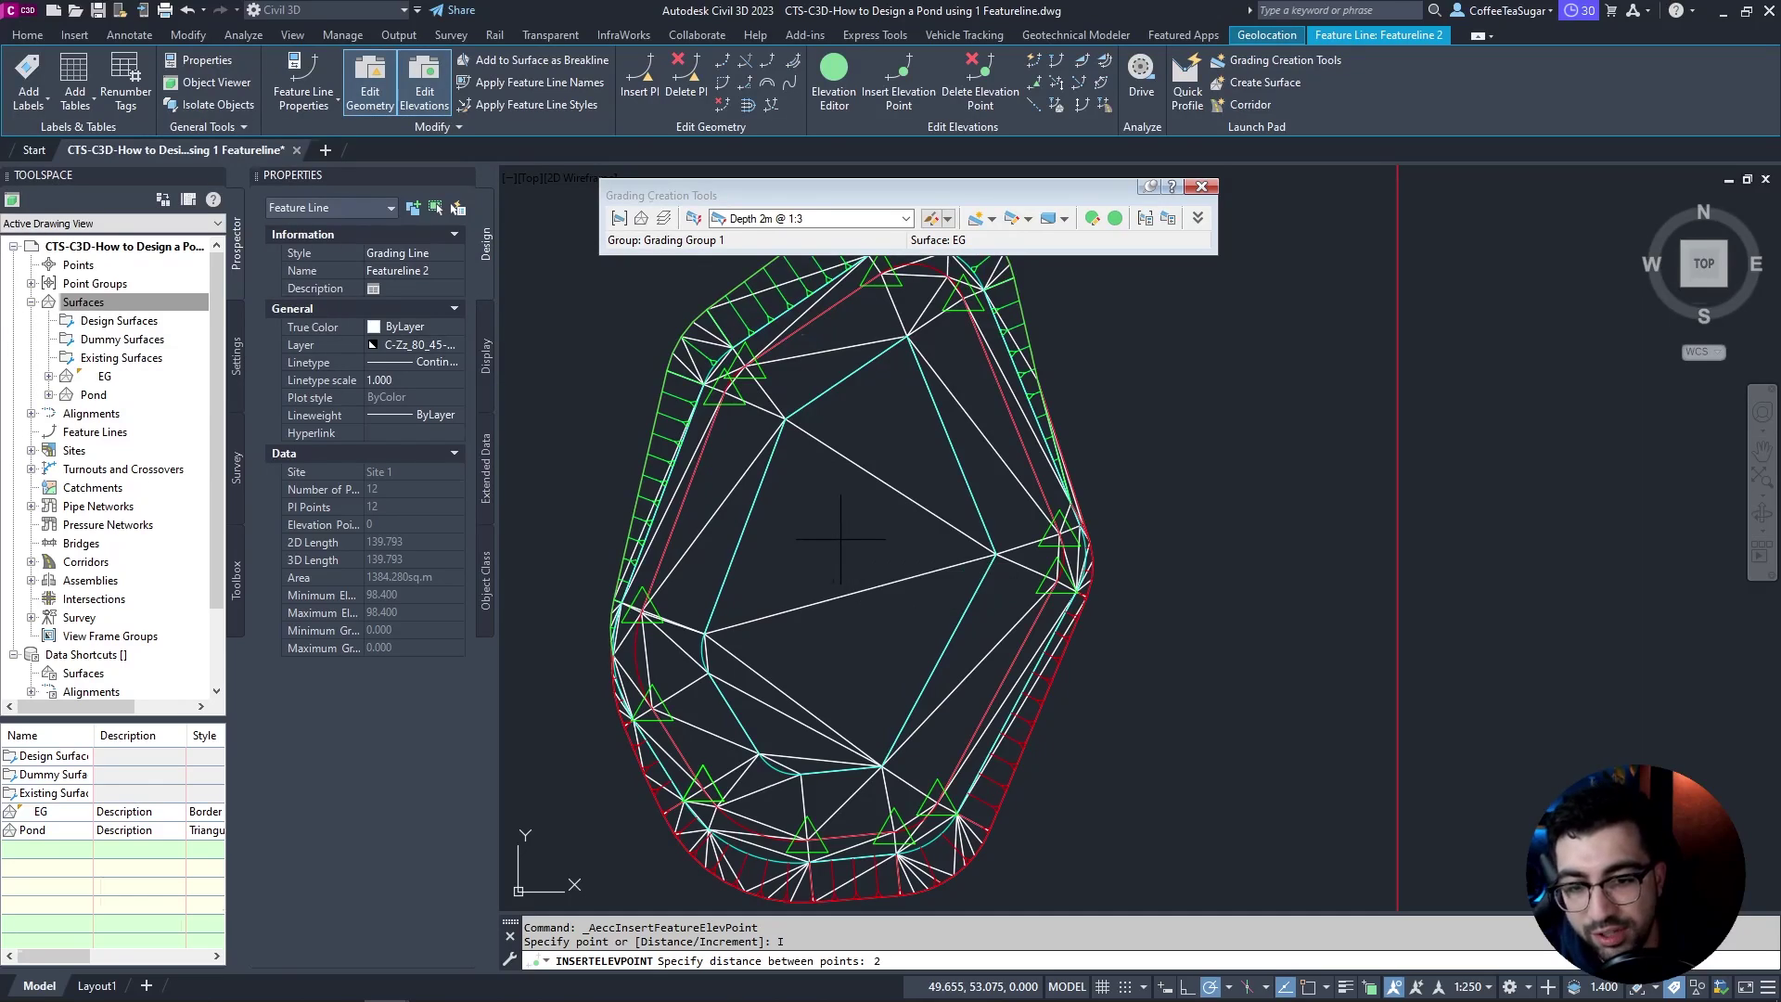
{"action": "key", "text": "Return"}
{"action": "key", "text": "Escape"}
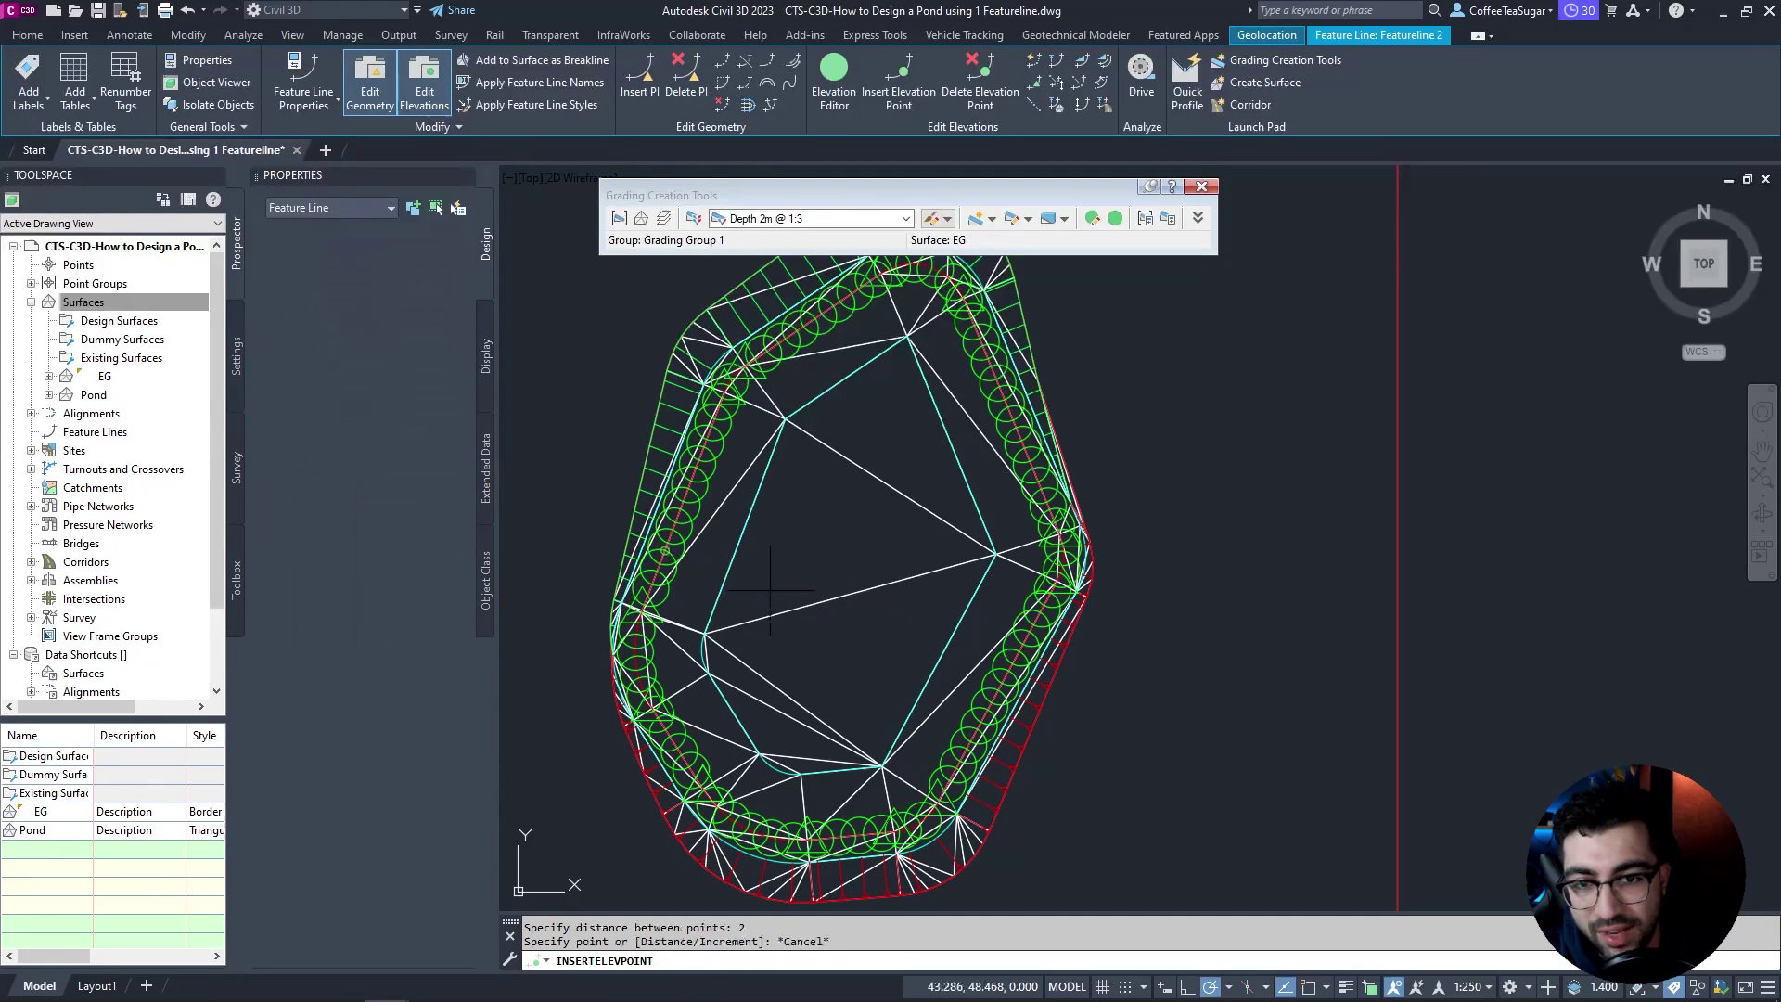
Step: Inspect the elevation points on the feature line's western side against the Pond surface triangulation
{"action": "scroll", "coordinate": [721, 575], "scroll_direction": "up", "scroll_amount": 2}
{"action": "key", "text": "Escape"}
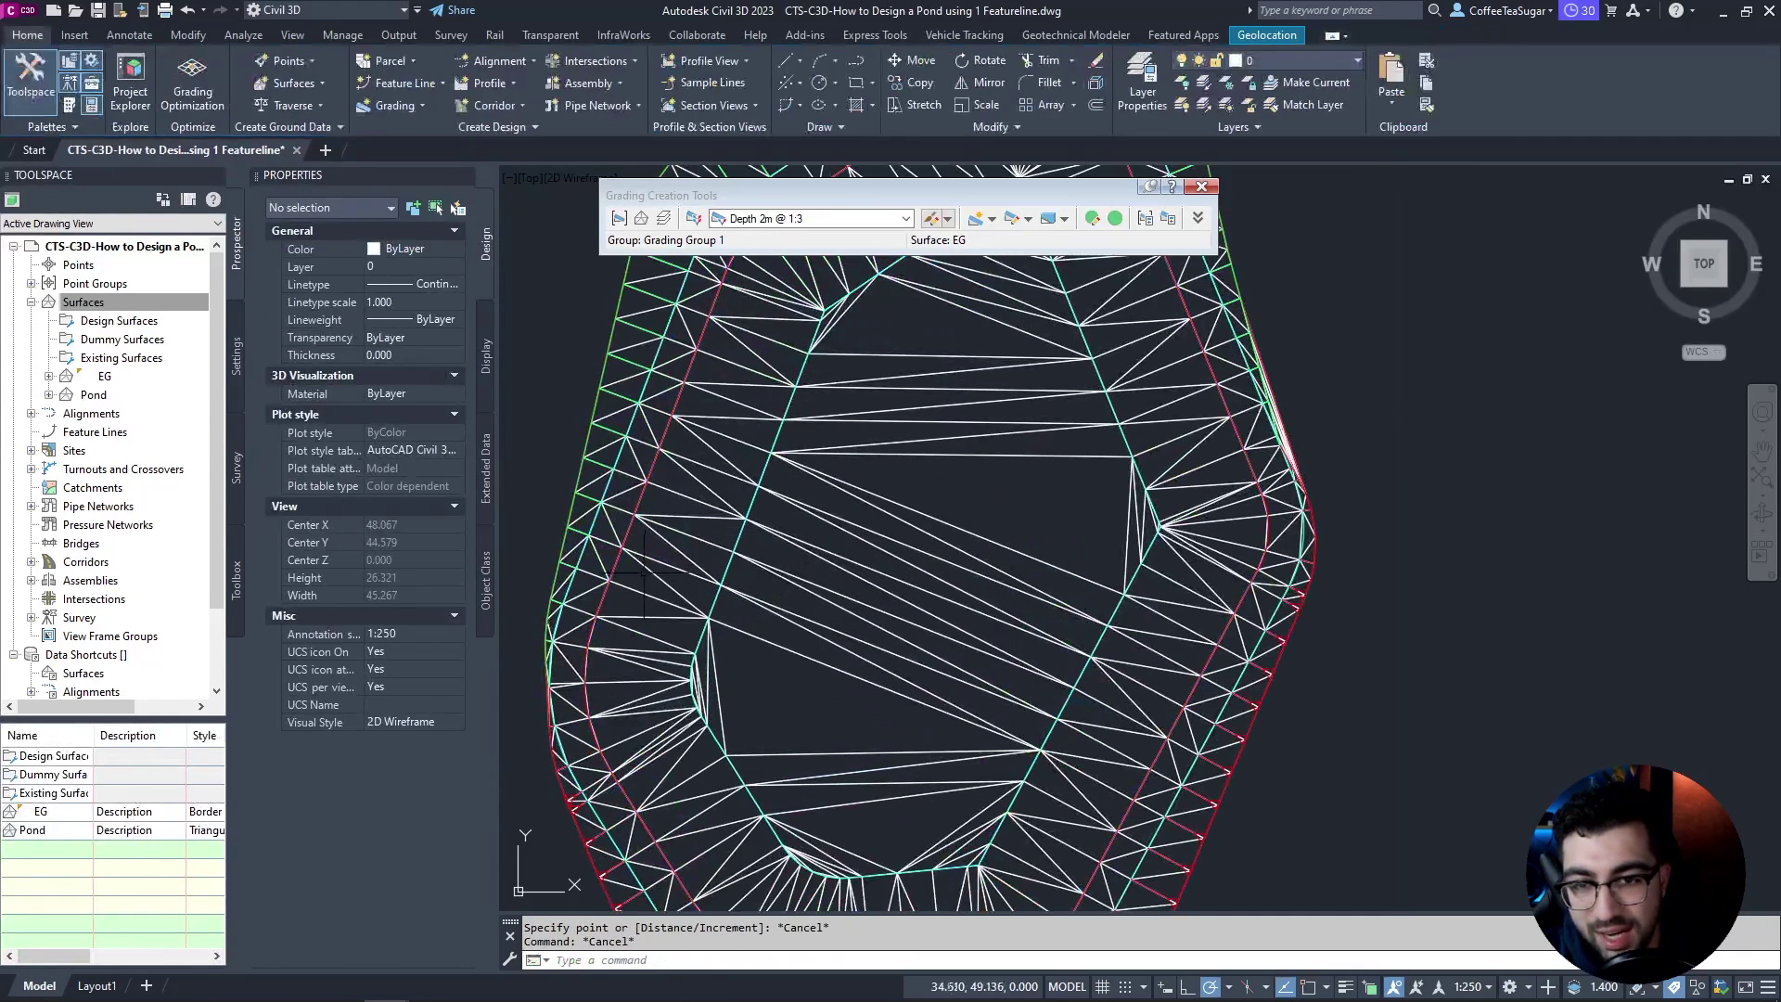
{"action": "left_click", "coordinate": [634, 515]}
{"action": "scroll", "coordinate": [621, 524], "scroll_direction": "up", "scroll_amount": 3}
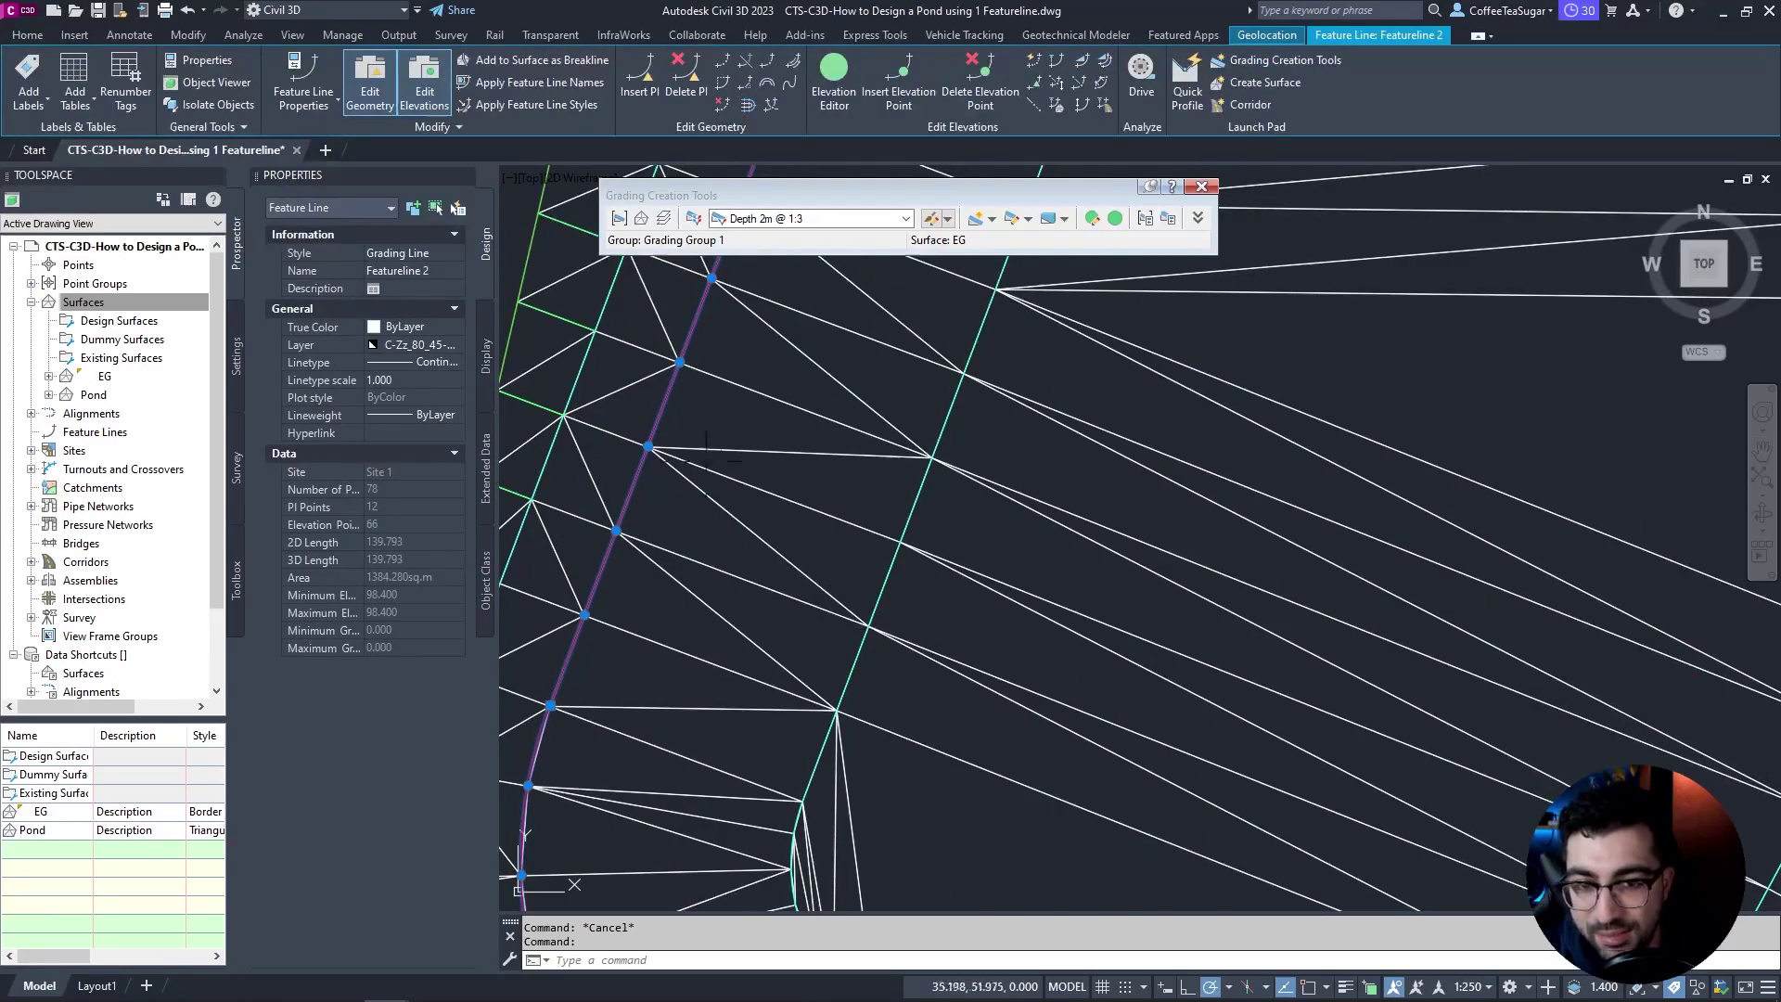
{"action": "scroll", "coordinate": [707, 454], "scroll_direction": "down", "scroll_amount": 5}
{"action": "scroll", "coordinate": [798, 371], "scroll_direction": "up", "scroll_amount": 3}
{"action": "key", "text": "Escape"}
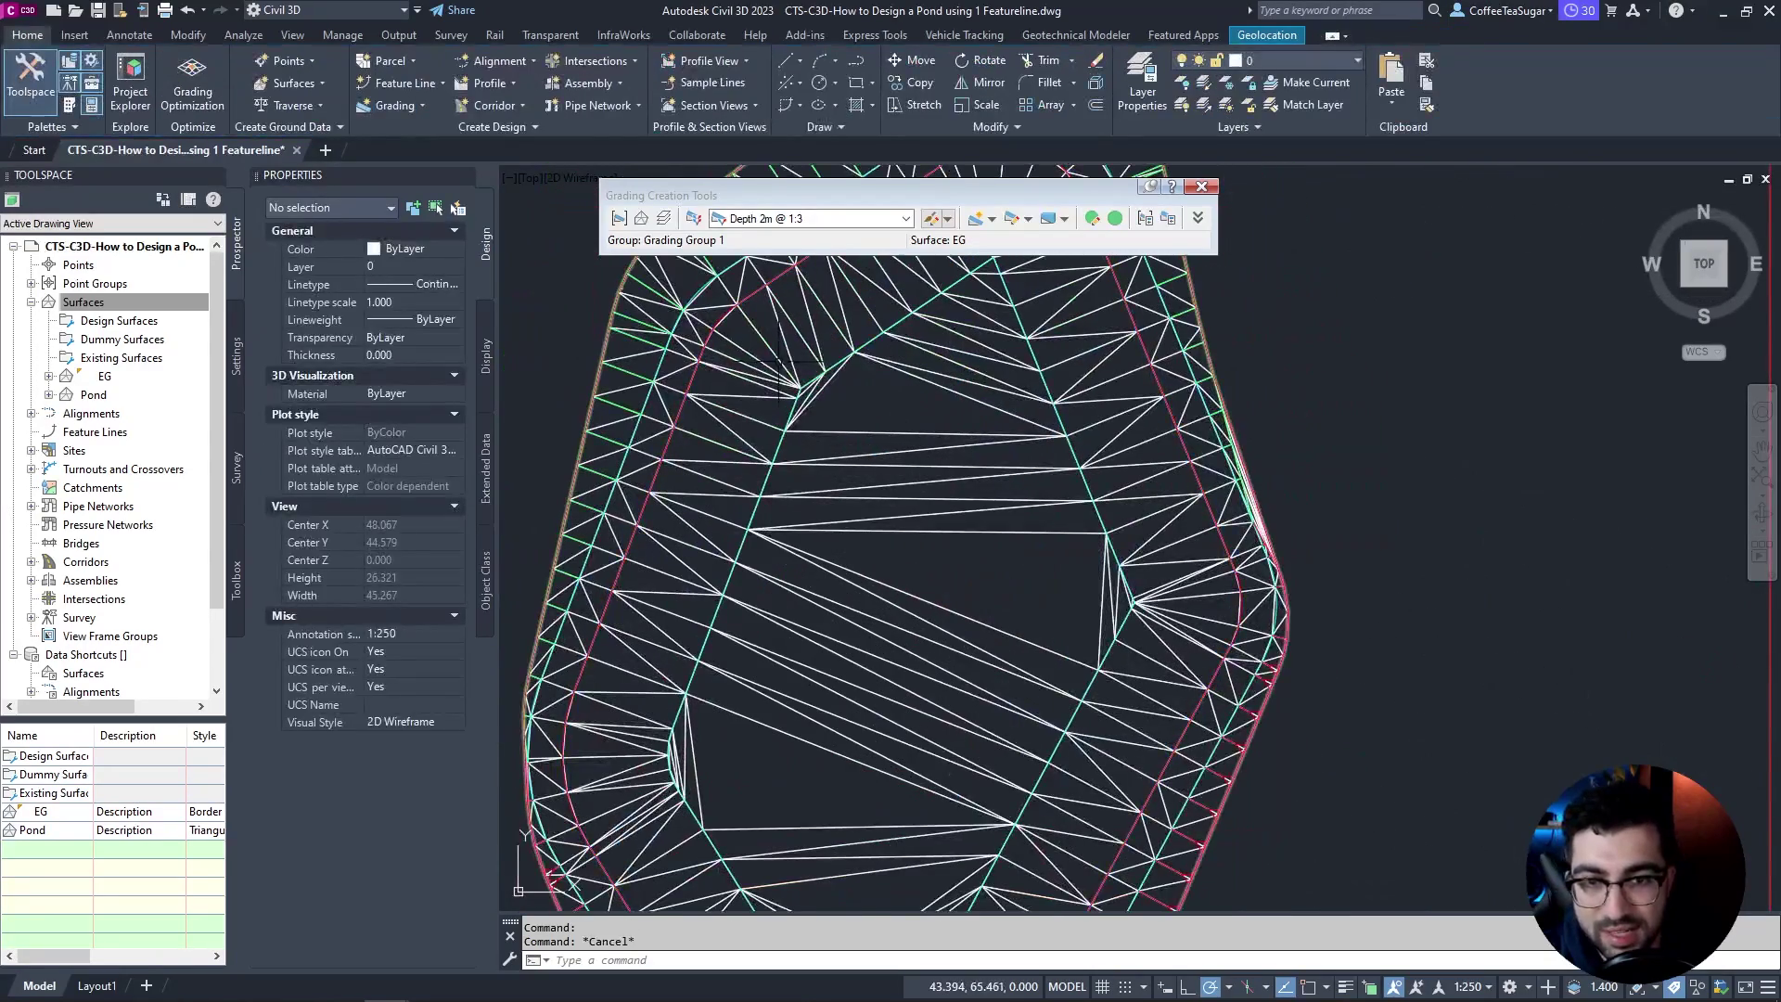
Step: Open the Pond surface in the Object Viewer, orbit around its rounded corners in 3D, and close the viewer
{"action": "left_click", "coordinate": [779, 361]}
{"action": "right_click", "coordinate": [779, 361]}
{"action": "left_click", "coordinate": [889, 614]}
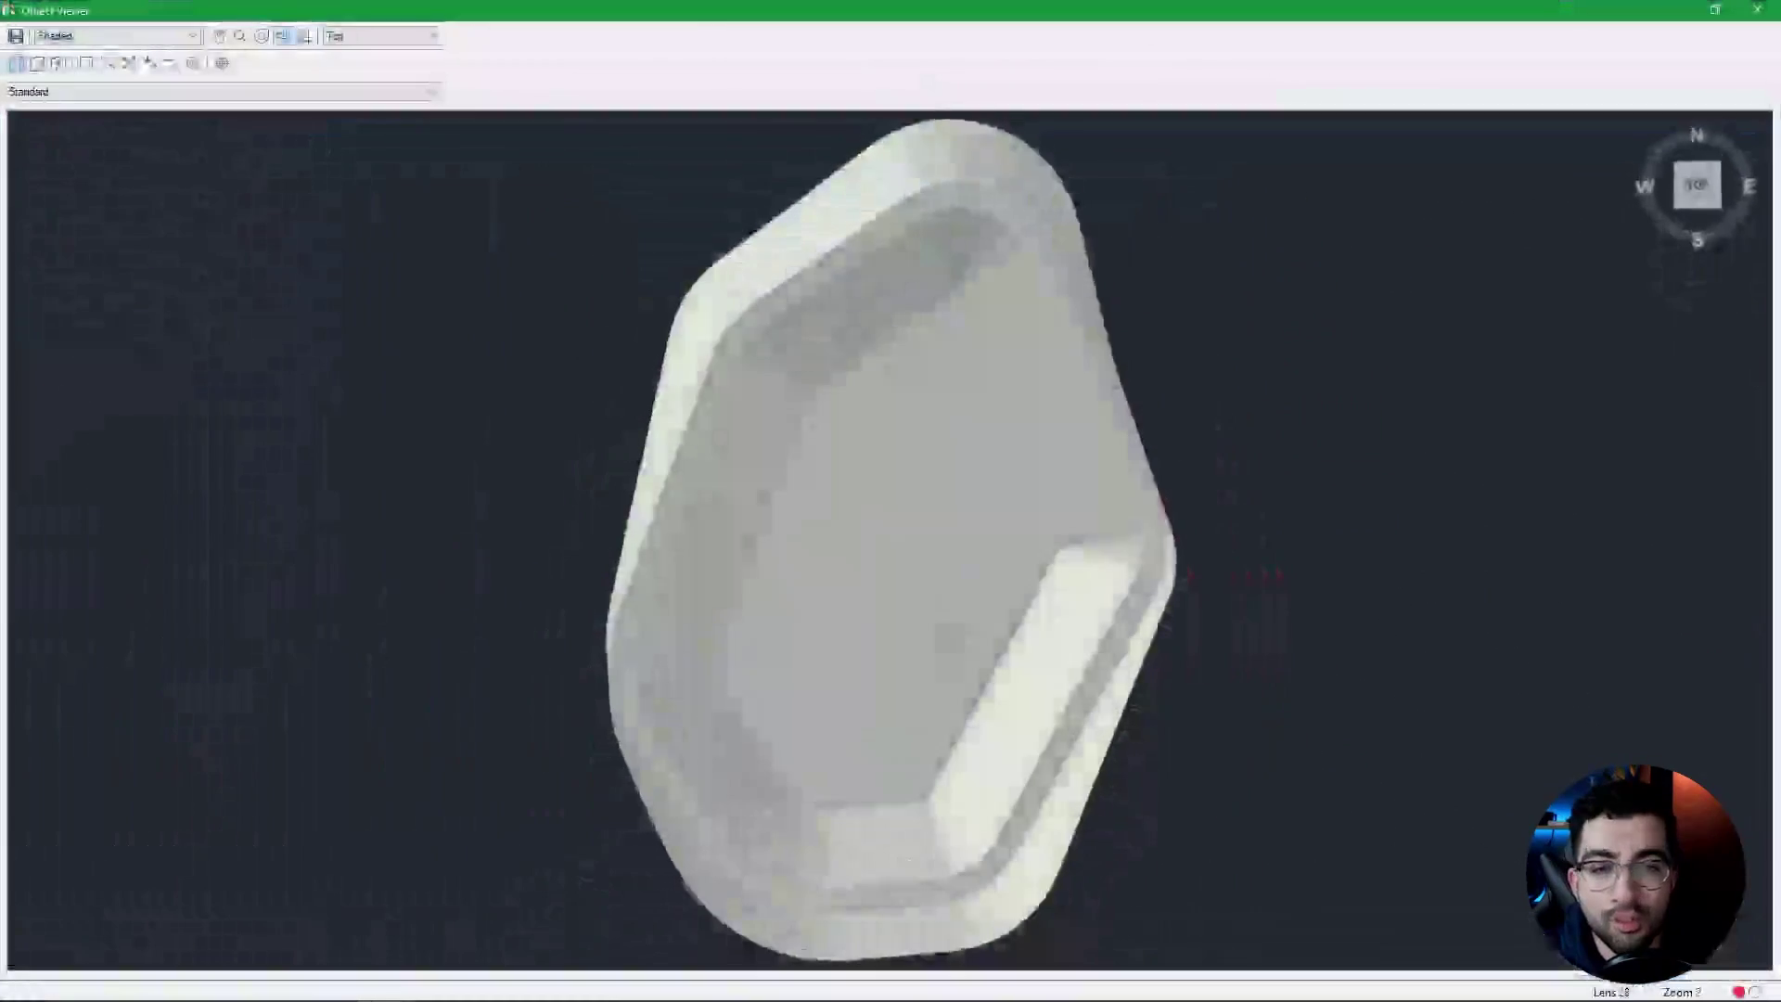
{"action": "left_click_drag", "start_coordinate": [965, 278], "coordinate": [921, 637]}
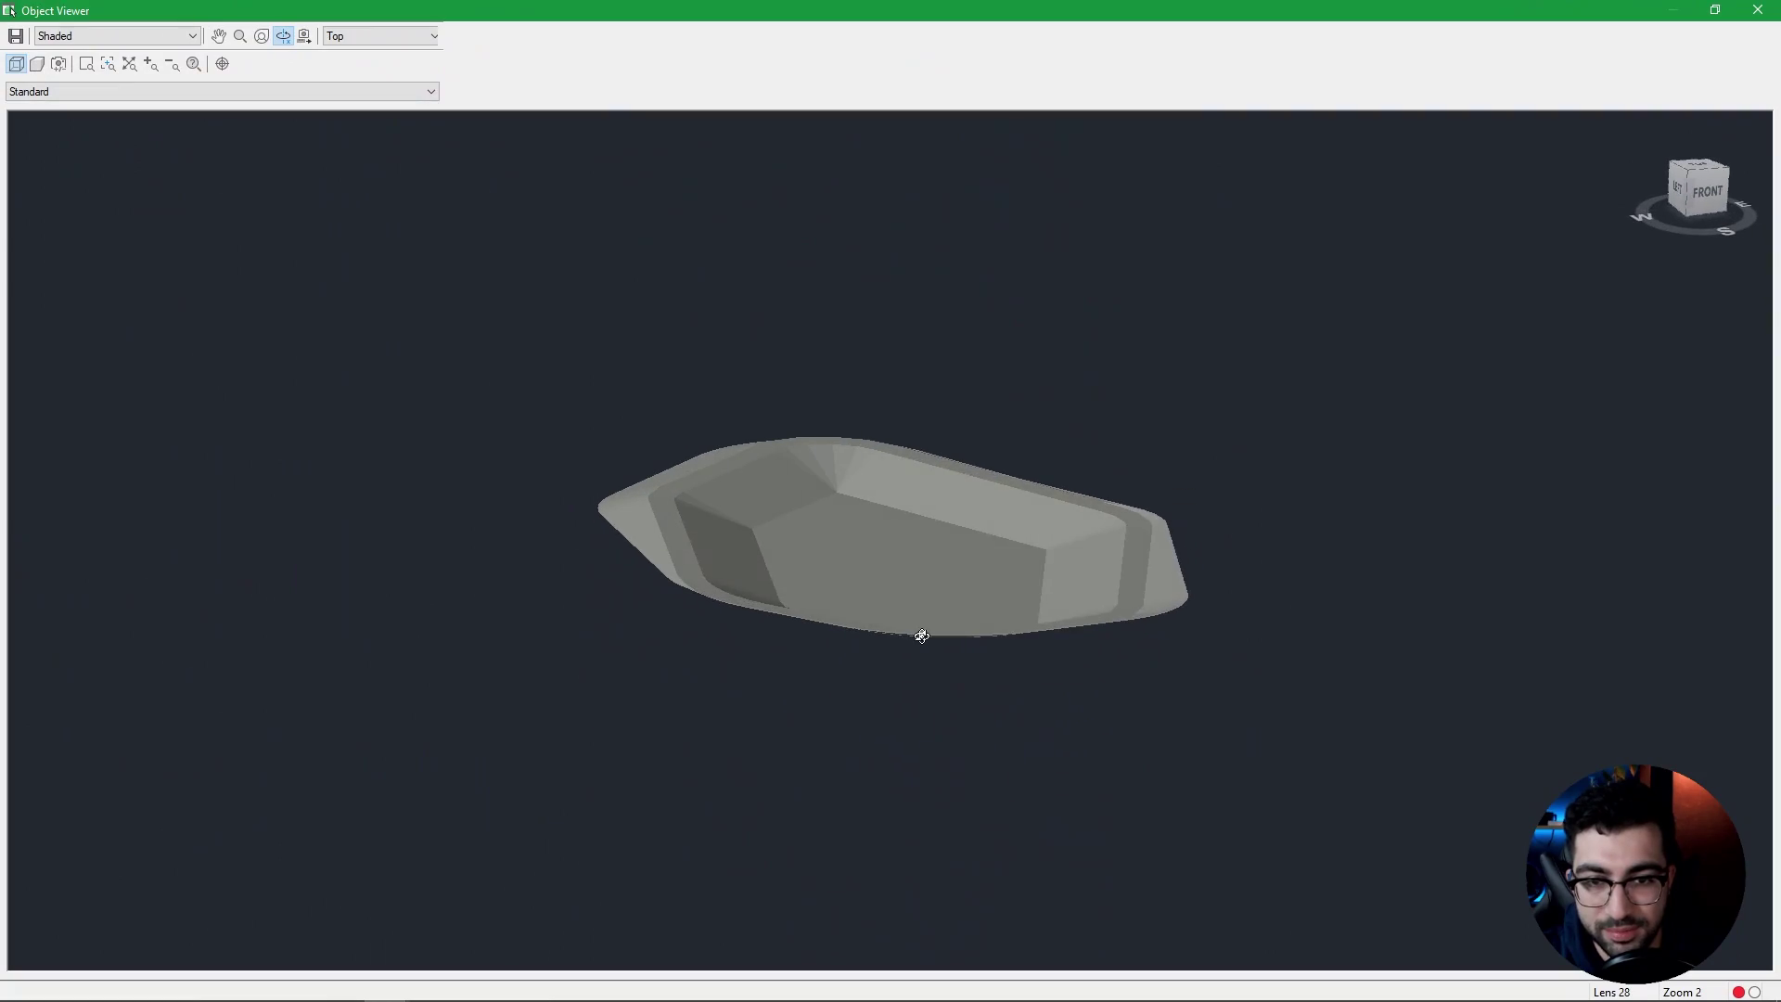
{"action": "scroll", "coordinate": [917, 574], "scroll_direction": "up", "scroll_amount": 2}
{"action": "left_click", "coordinate": [1756, 10]}
Step: Change the Pond surface's style from triangulation to the -LE- contour style
{"action": "scroll", "coordinate": [687, 422], "scroll_direction": "up", "scroll_amount": 5}
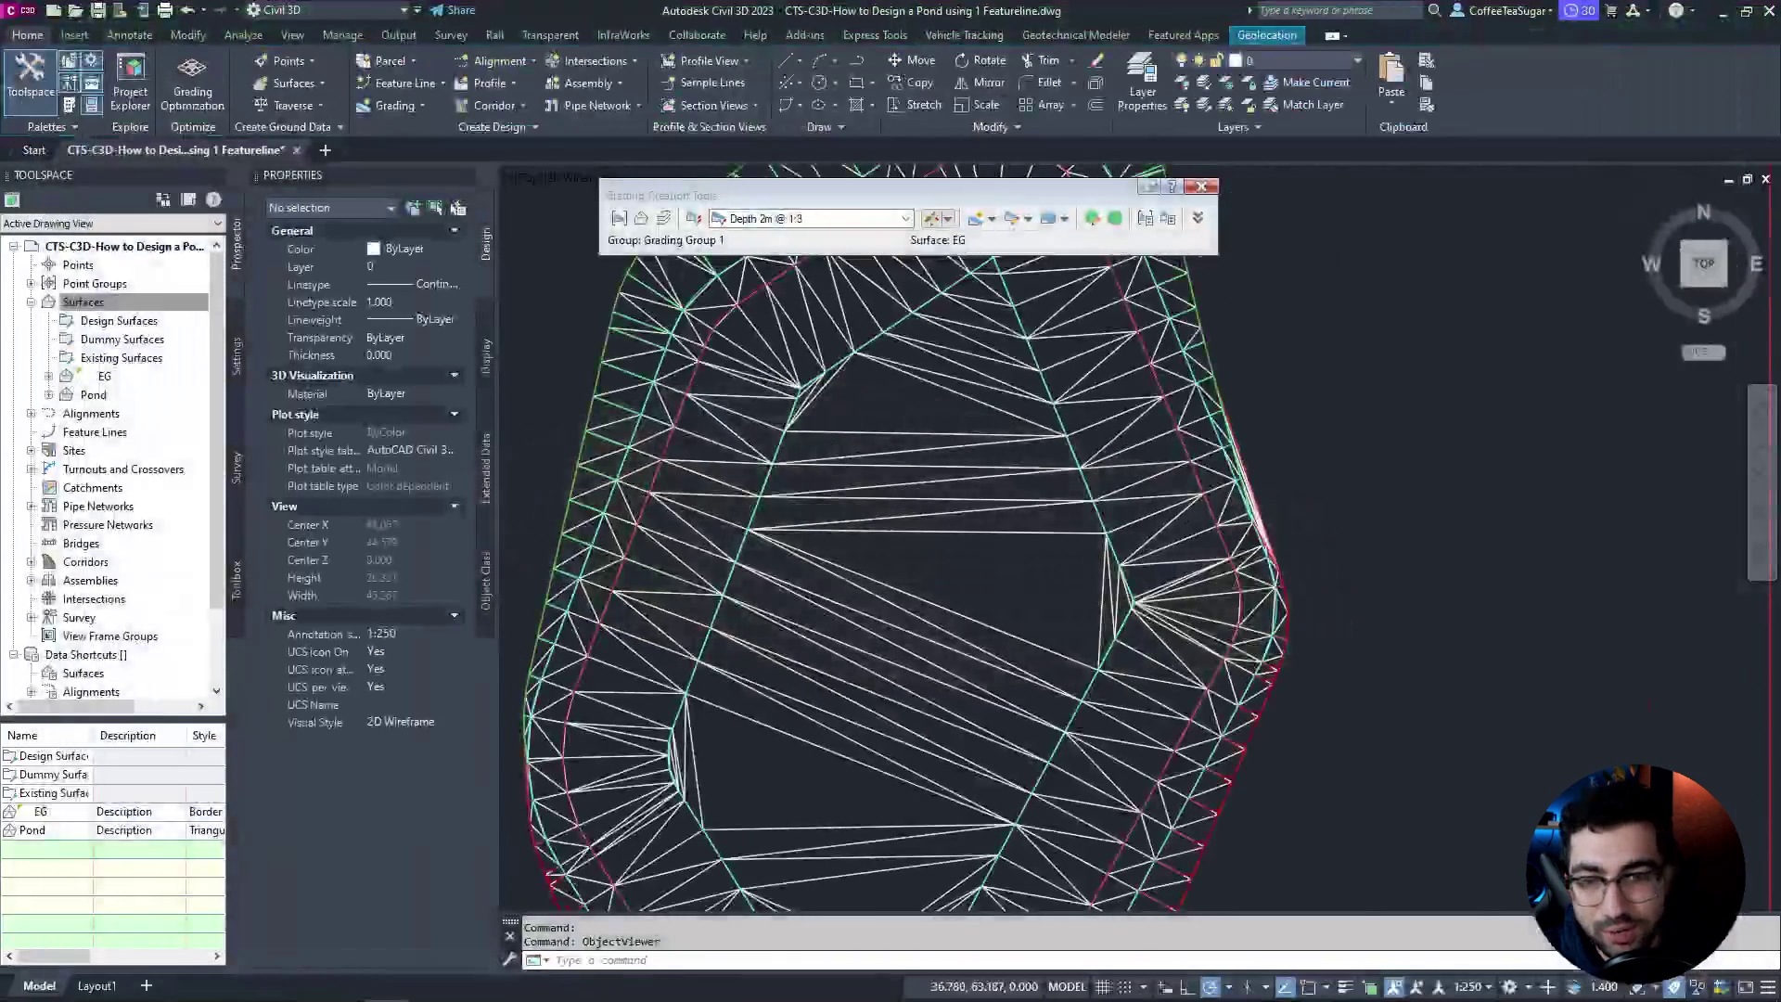
{"action": "scroll", "coordinate": [690, 422], "scroll_direction": "down", "scroll_amount": 5}
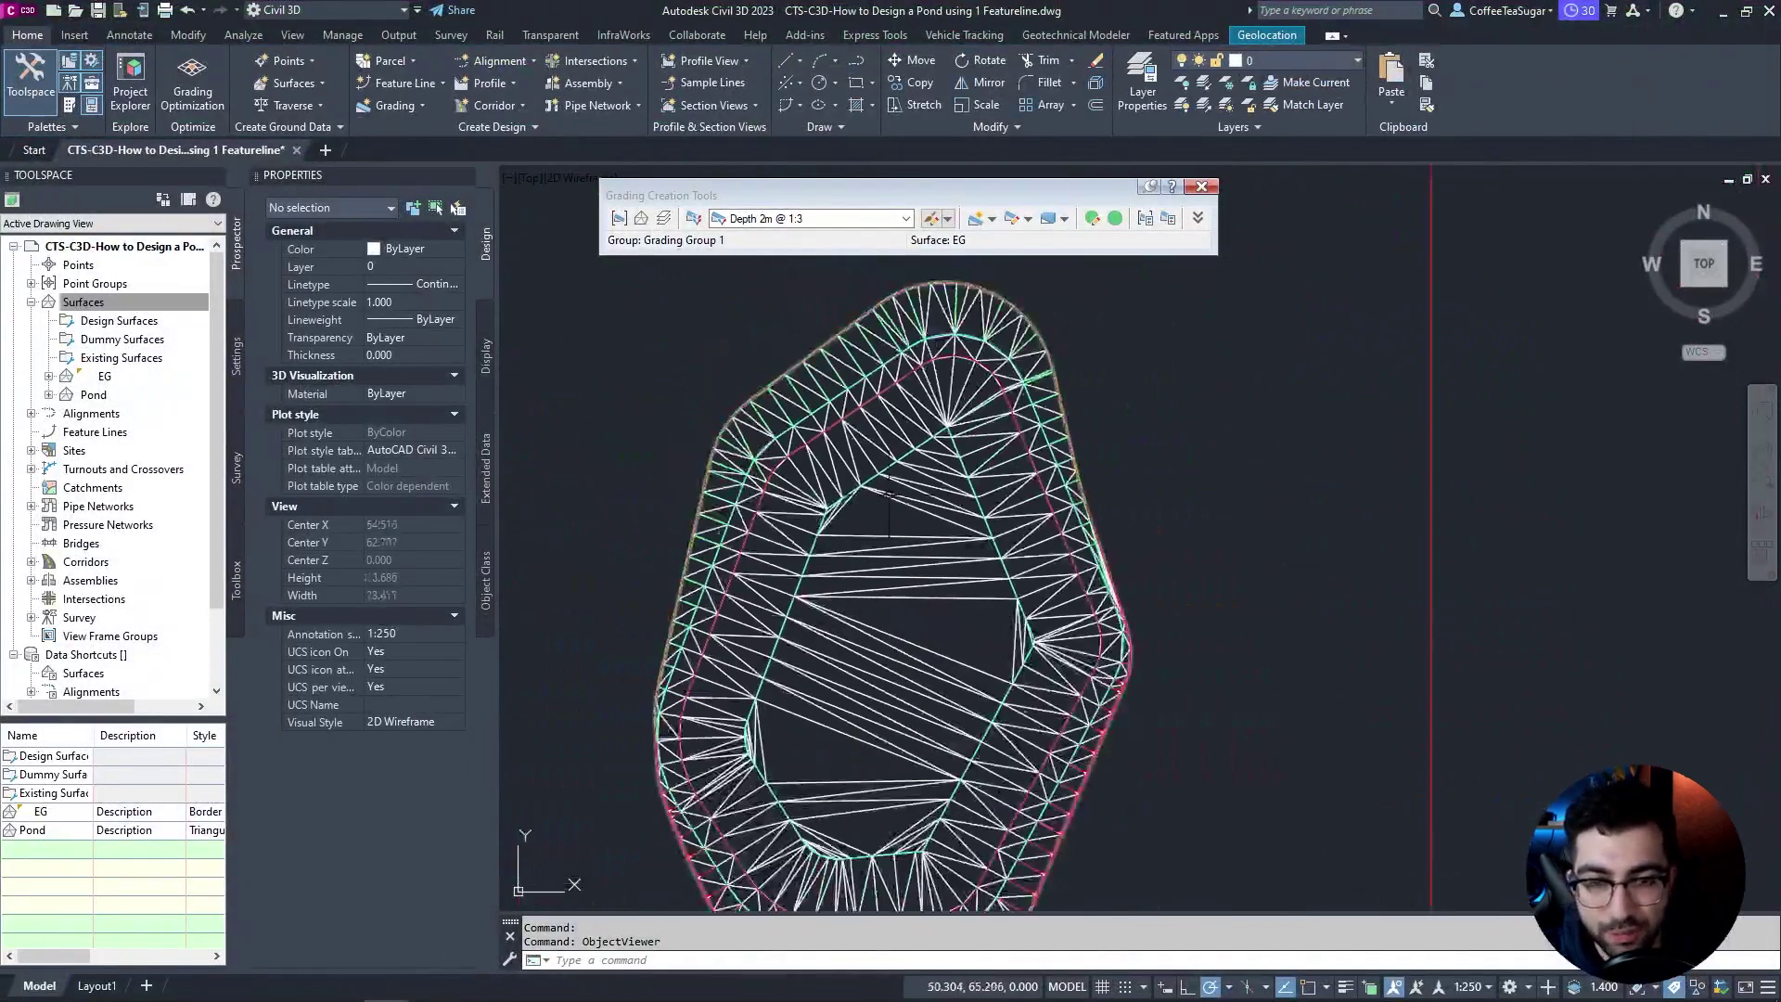
{"action": "left_click", "coordinate": [788, 394]}
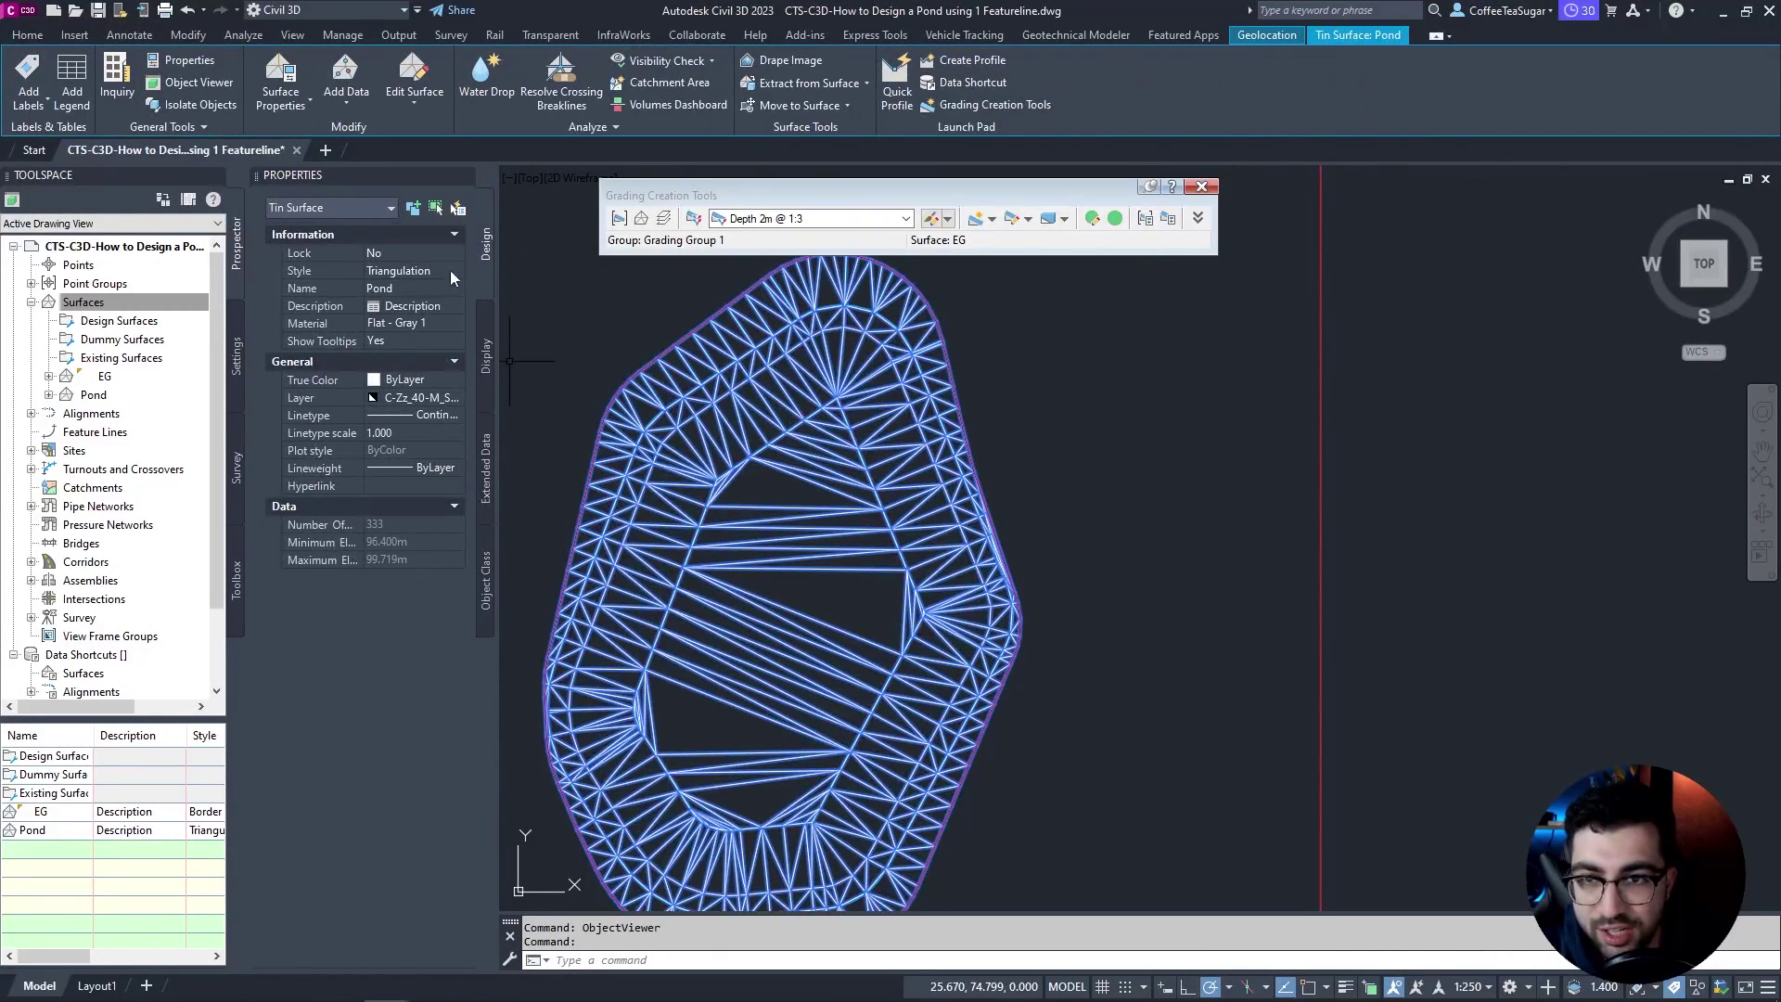
{"action": "left_click", "coordinate": [449, 272]}
{"action": "left_click", "coordinate": [454, 271]}
{"action": "left_click", "coordinate": [417, 305]}
{"action": "key", "text": "Escape"}
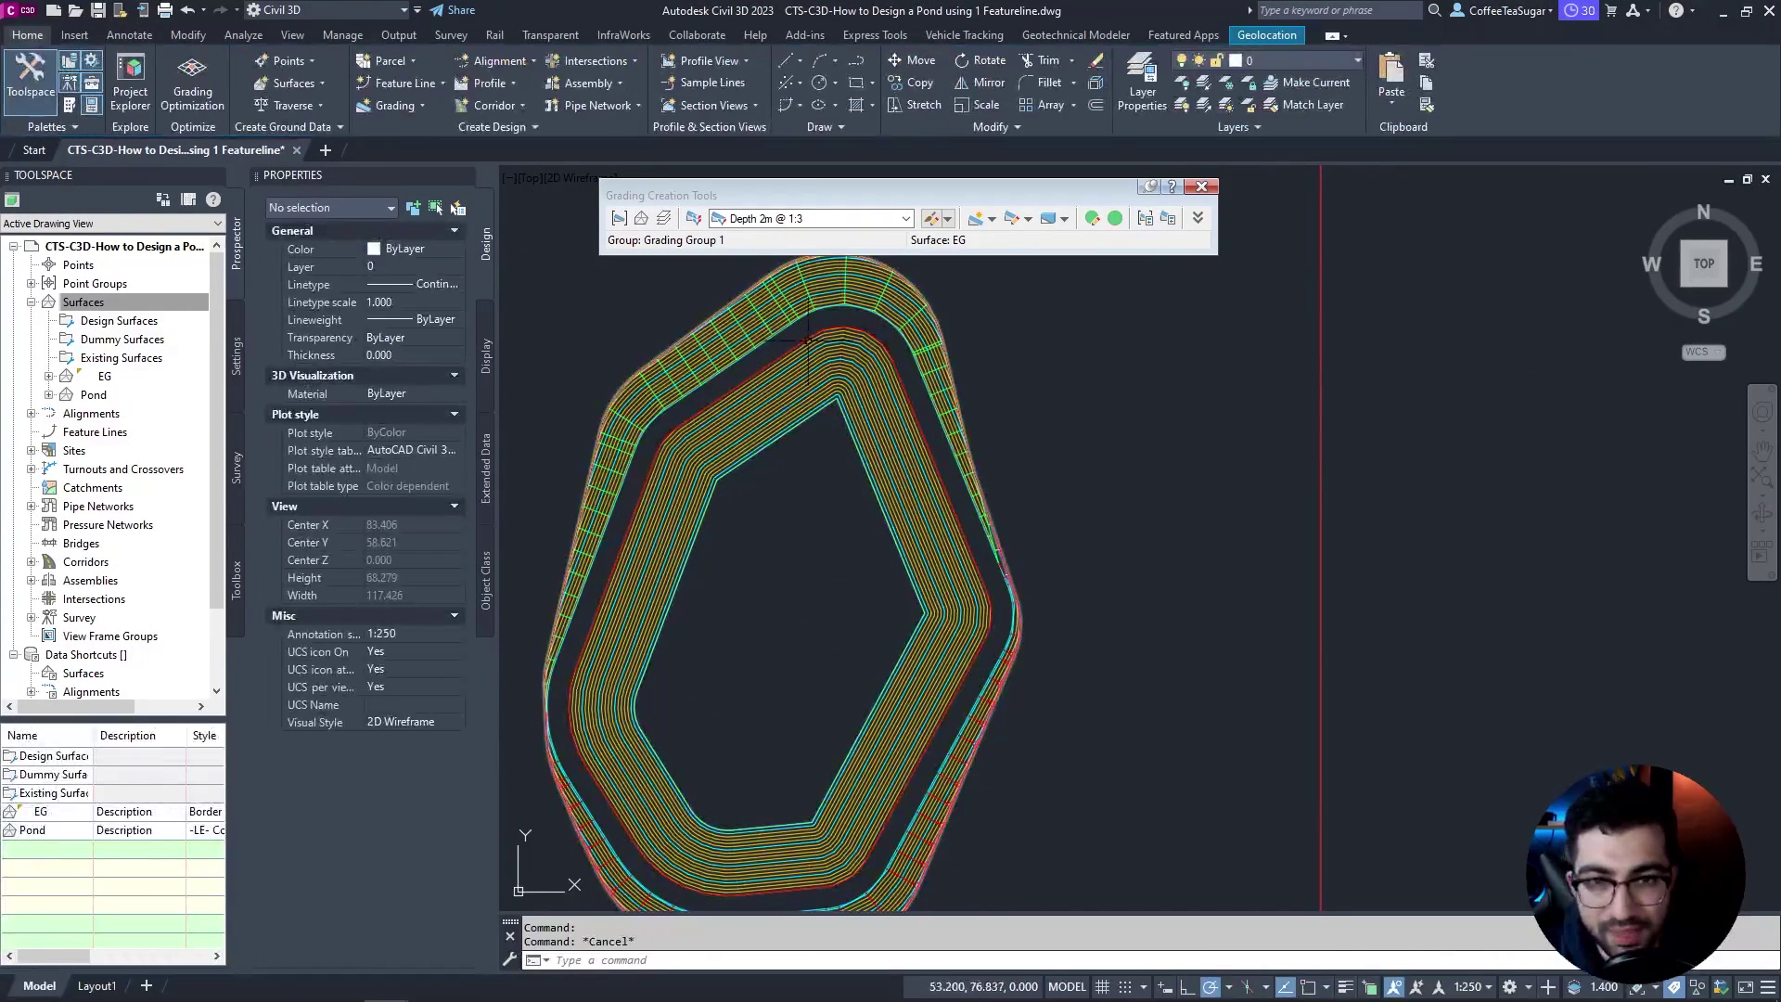
Step: Sketch a pond cross-section as a polyline east of the EG boundary, with sloped sides, flat base, raised bank and outer slope
{"action": "scroll", "coordinate": [793, 428], "scroll_direction": "down", "scroll_amount": 2}
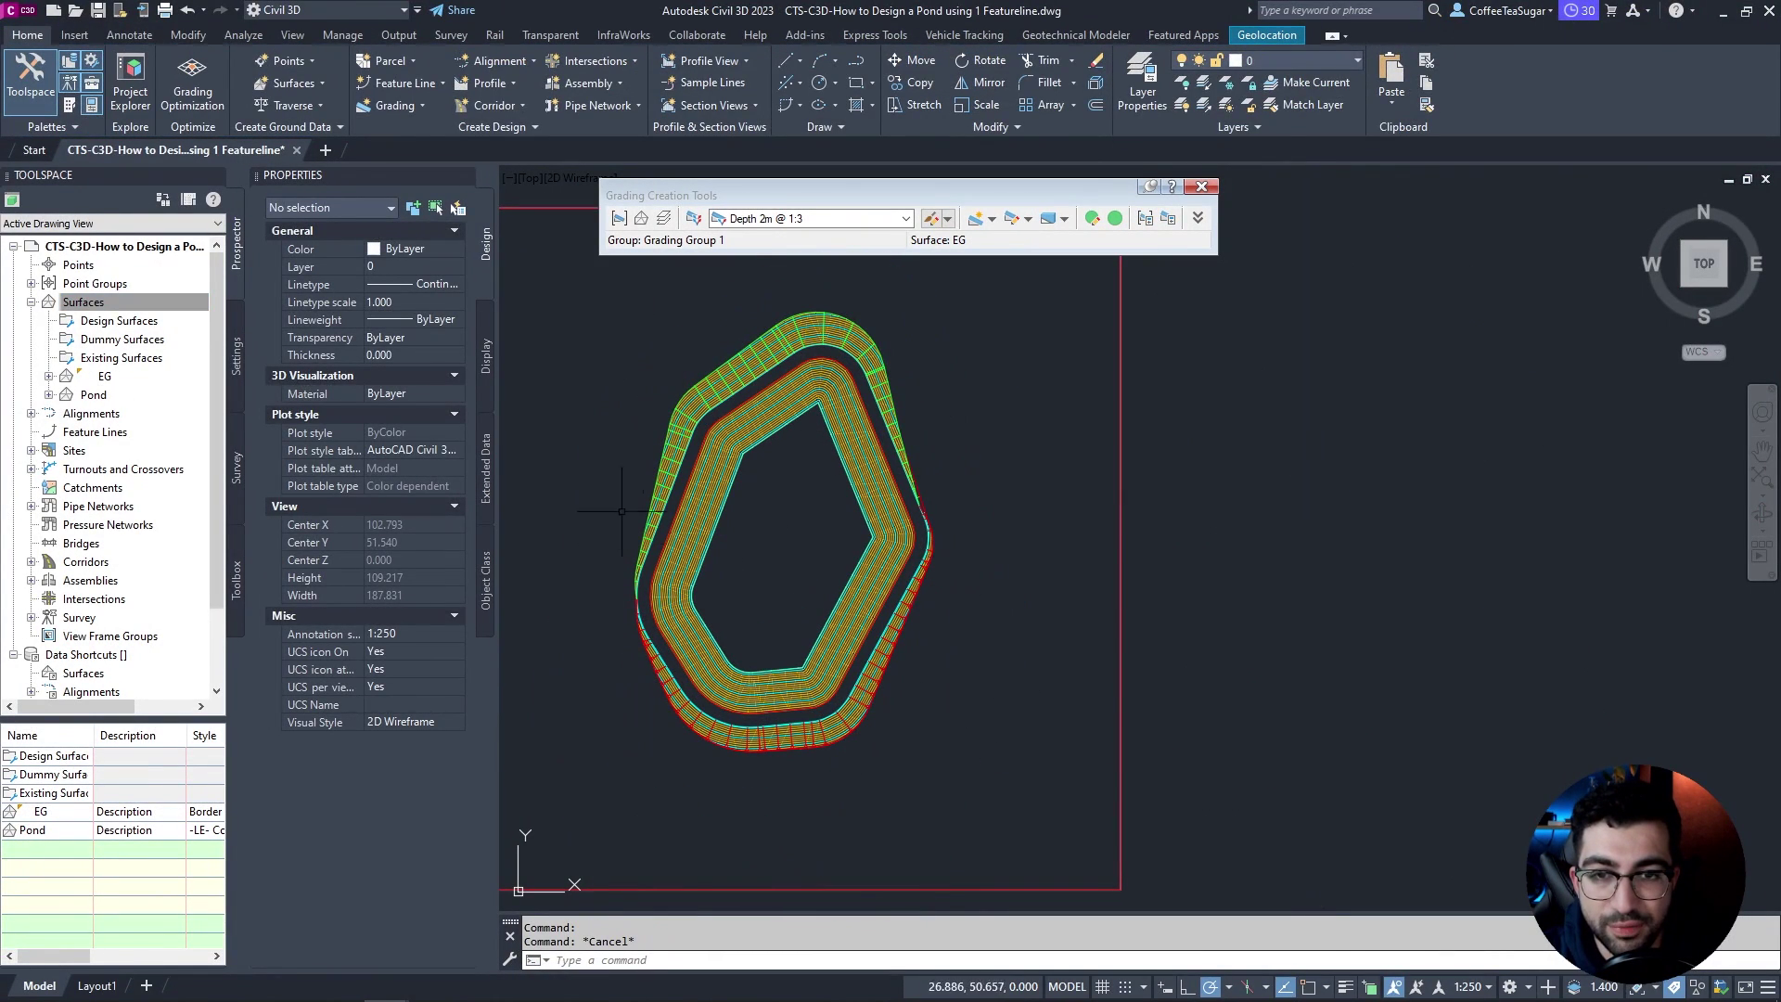
{"action": "middle_click_drag", "start_coordinate": [1233, 480], "coordinate": [1037, 532]}
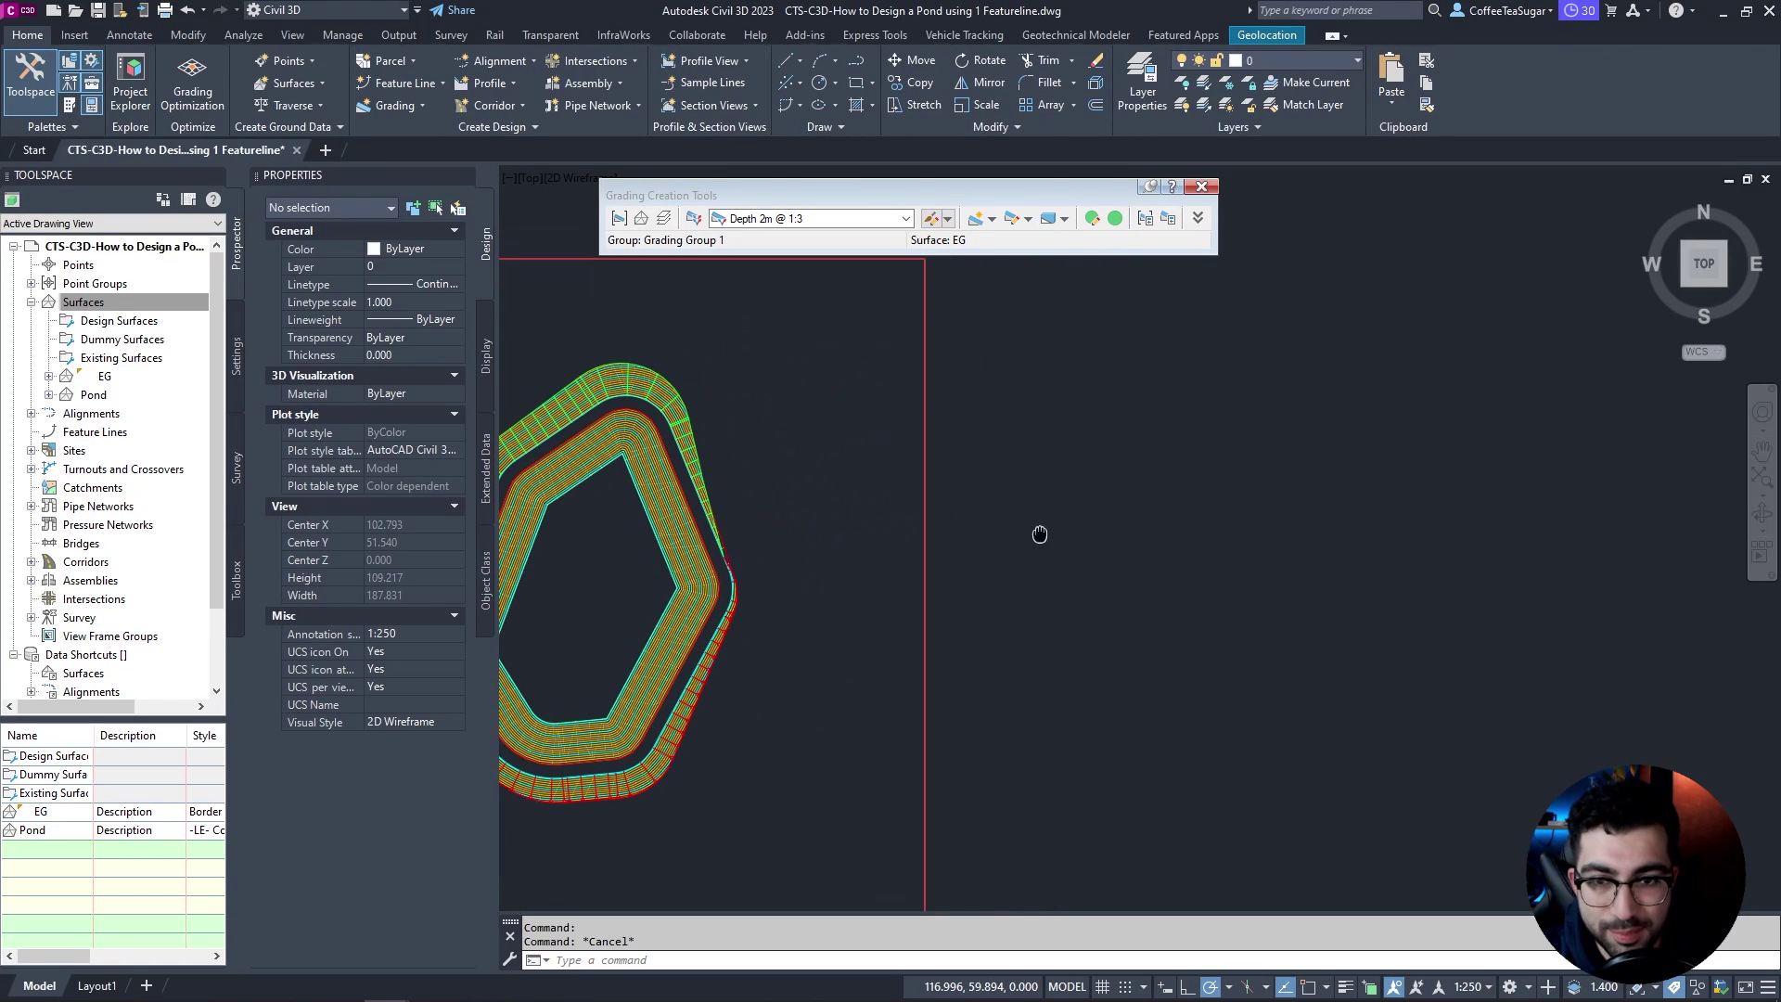
{"action": "type", "text": "pl"}
{"action": "key", "text": "Return"}
{"action": "left_click", "coordinate": [1002, 422]}
{"action": "left_click", "coordinate": [1058, 501]}
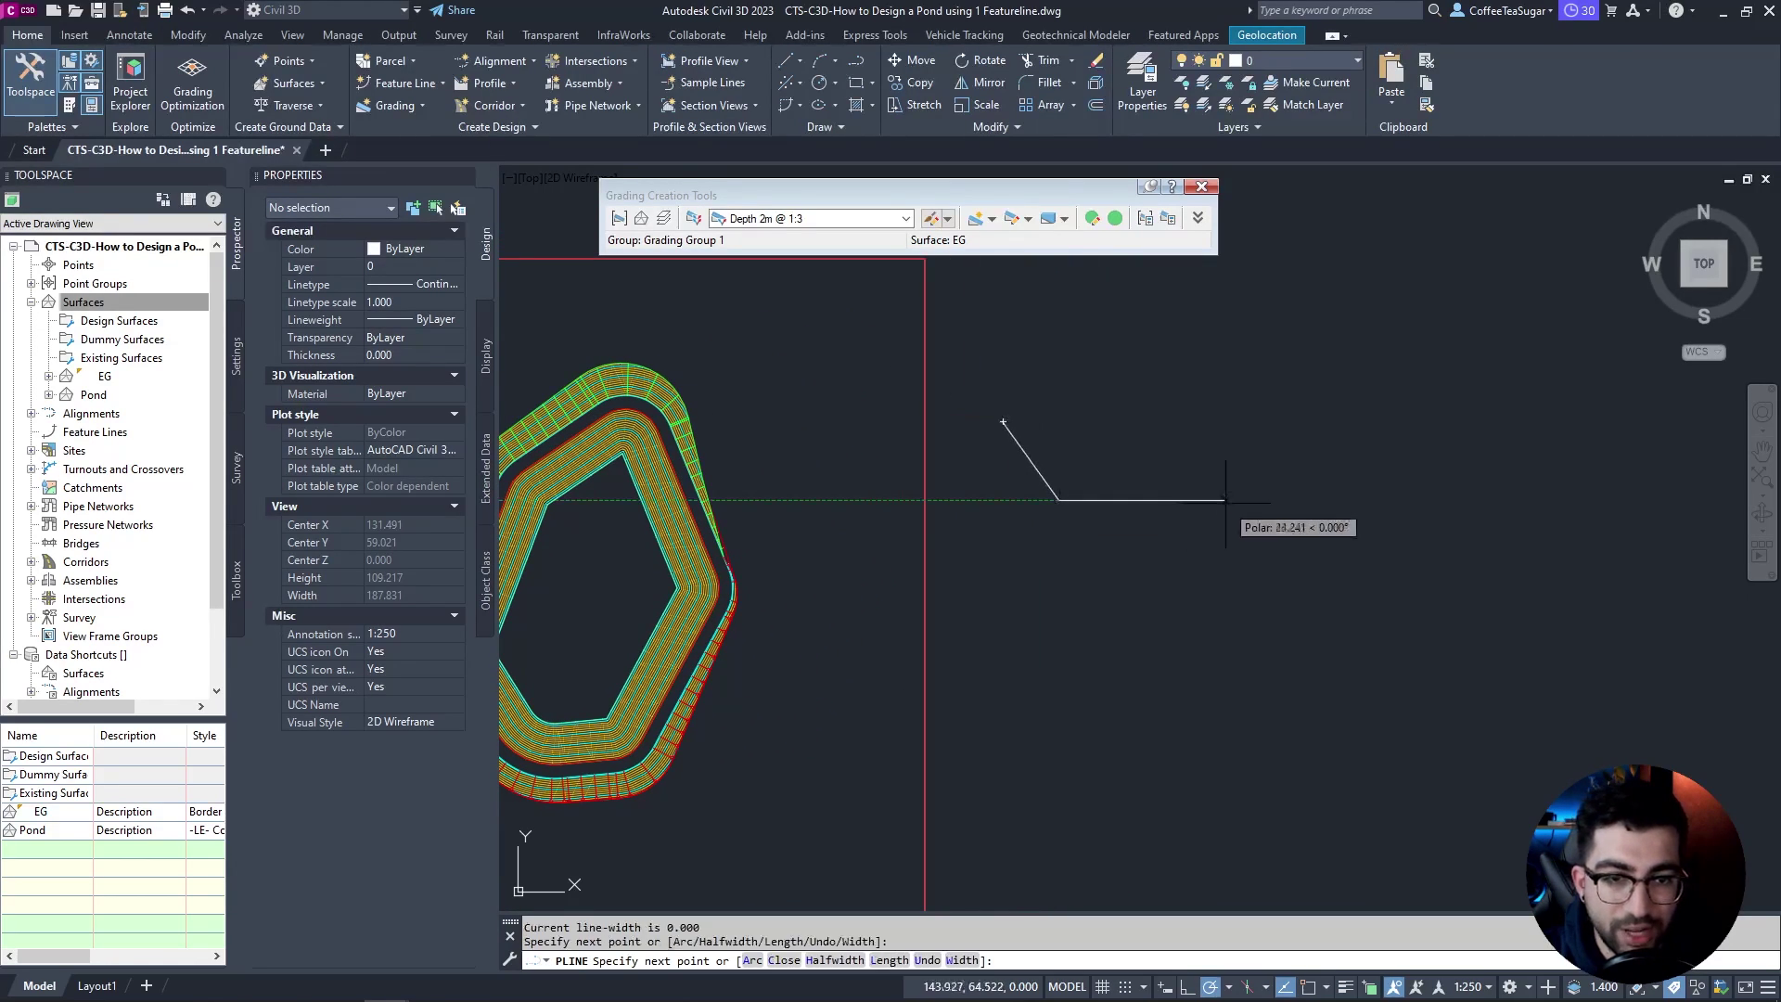
{"action": "left_click", "coordinate": [1278, 501]}
{"action": "left_click", "coordinate": [1322, 424]}
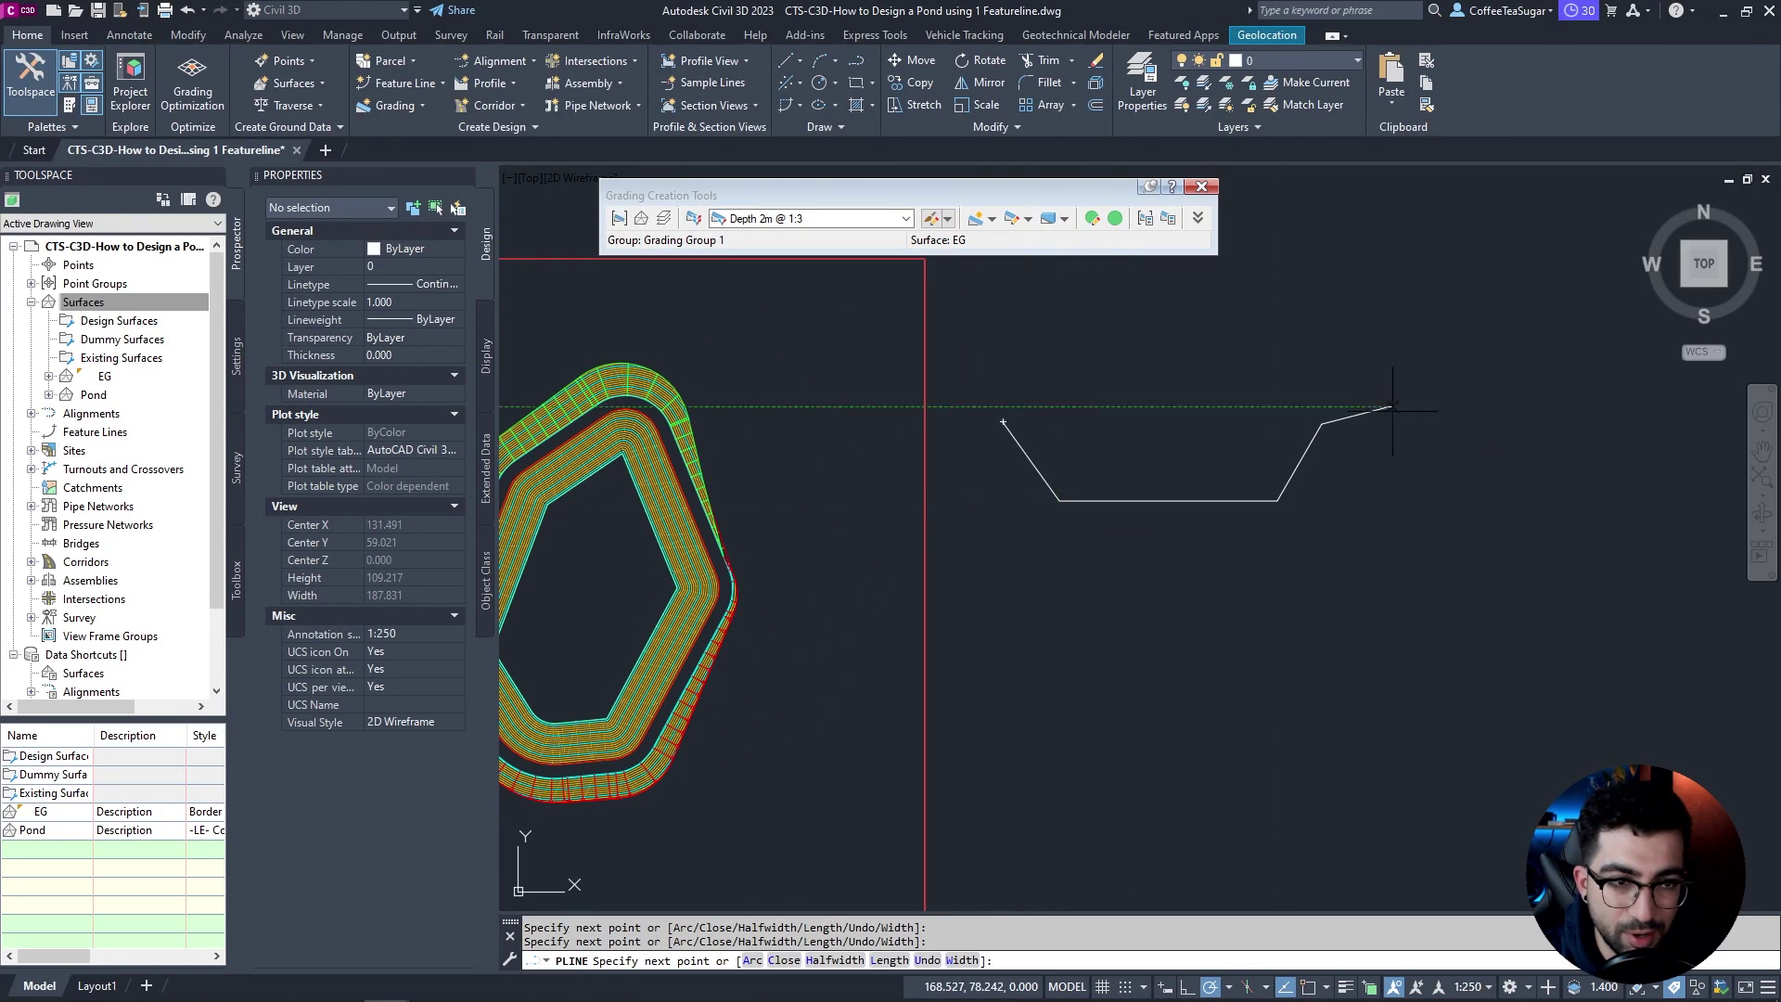
{"action": "left_click", "coordinate": [1387, 407]}
{"action": "key", "text": "Return"}
Step: Draw a horizontal polyline about 47 m long across the cross-section sketch, from the inner edge of the raised bank to the opposite side
{"action": "scroll", "coordinate": [1205, 475], "scroll_direction": "up", "scroll_amount": 2}
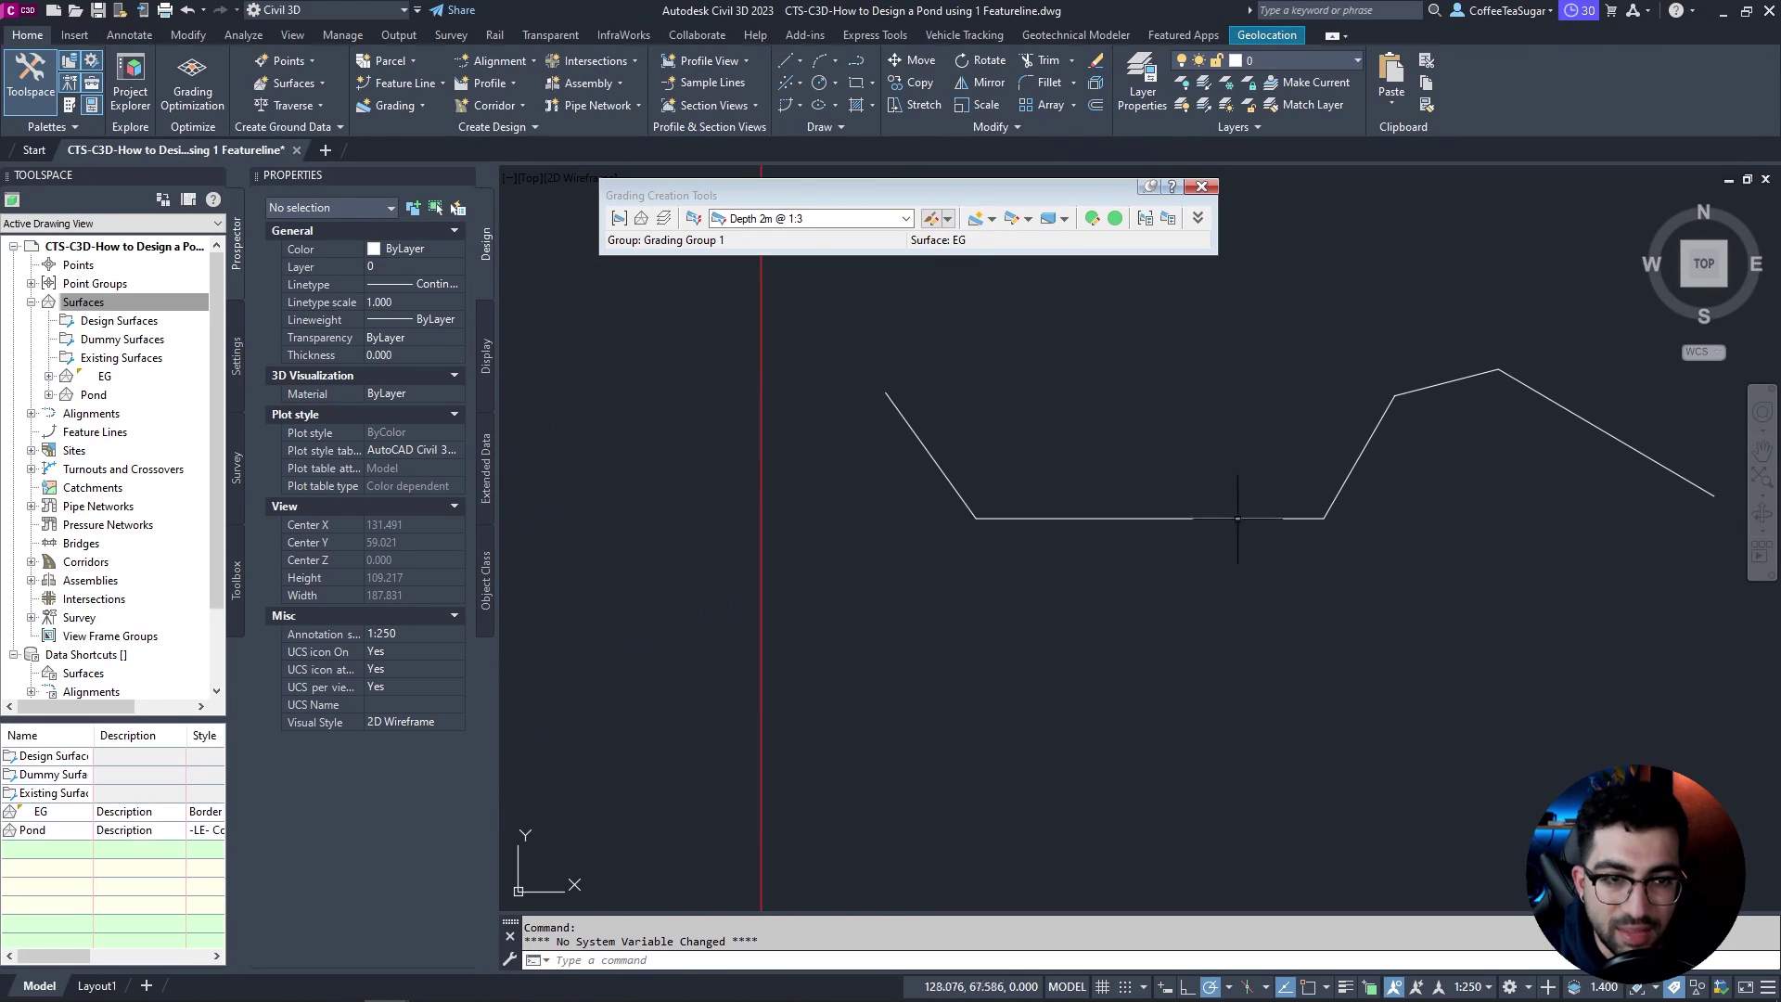
{"action": "middle_click_drag", "start_coordinate": [828, 376], "coordinate": [680, 411]}
{"action": "type", "text": "pl"}
{"action": "key", "text": "Return"}
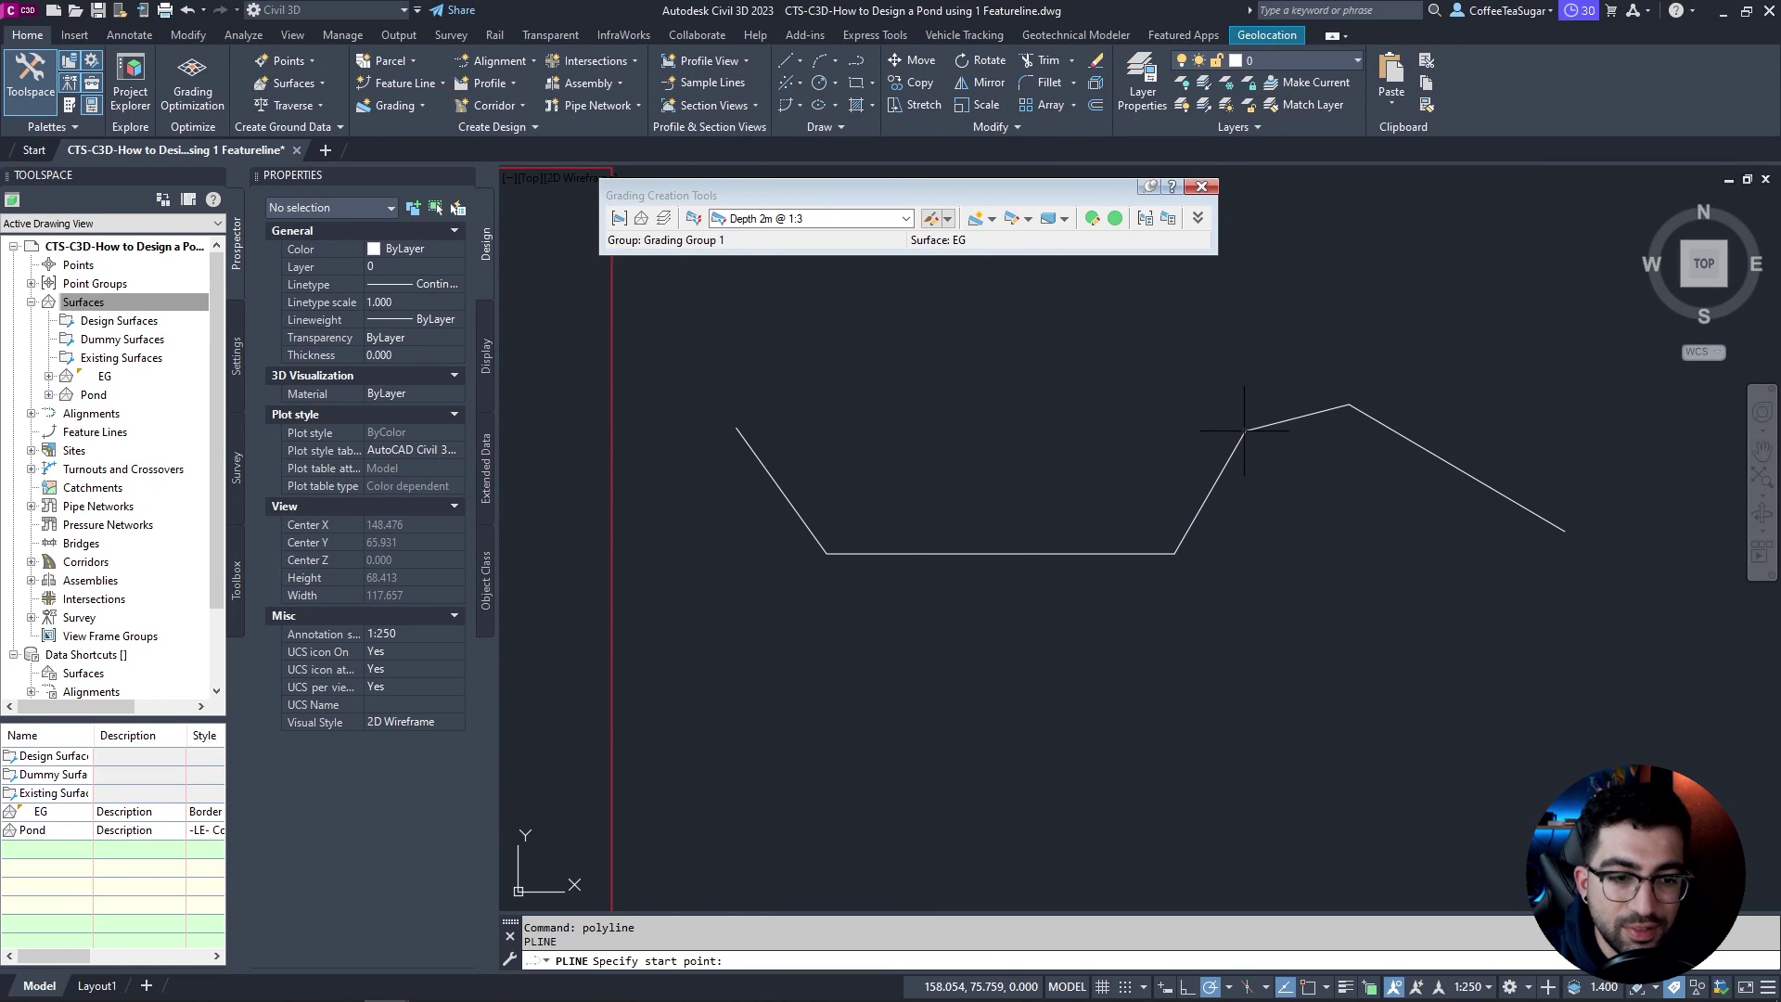
{"action": "left_click", "coordinate": [1246, 430]}
{"action": "left_click", "coordinate": [724, 430]}
{"action": "key", "text": "Escape"}
Step: Compare the Top of Pond feature line in plan with the top line of the cross-section sketch
{"action": "scroll", "coordinate": [751, 487], "scroll_direction": "down", "scroll_amount": 2}
{"action": "middle_click_drag", "start_coordinate": [751, 486], "coordinate": [1040, 438]}
{"action": "scroll", "coordinate": [781, 430], "scroll_direction": "up", "scroll_amount": 2}
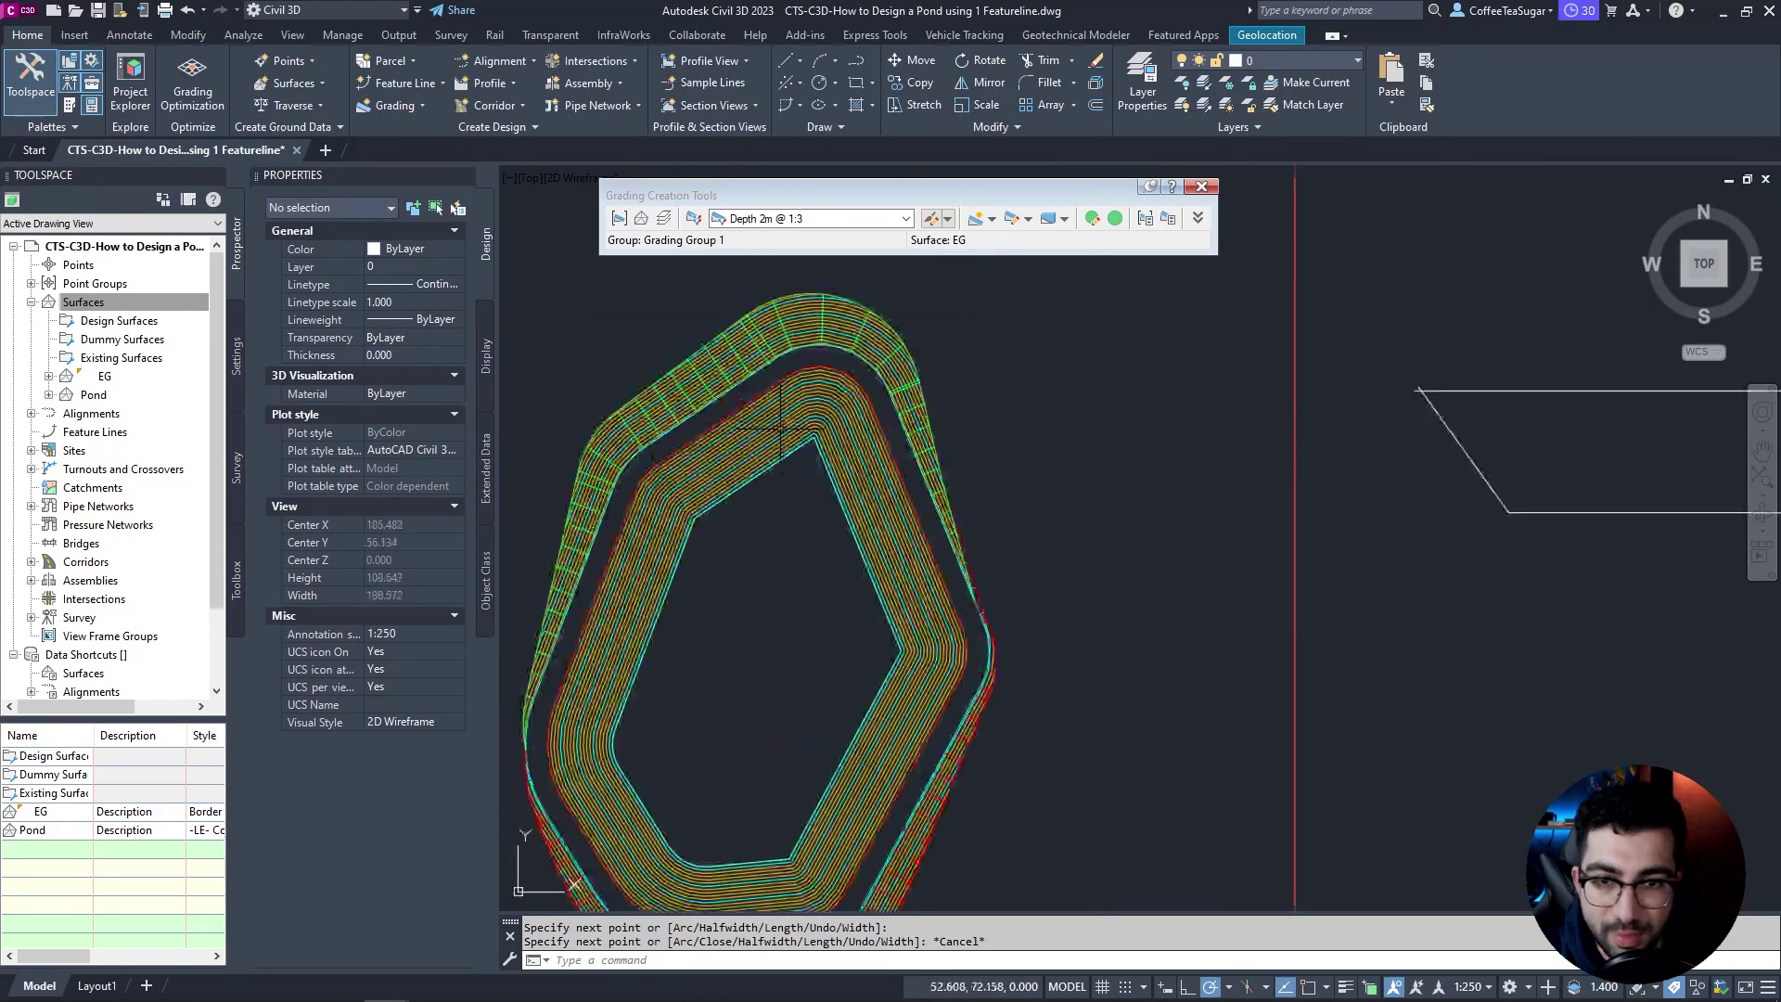
{"action": "left_click", "coordinate": [866, 390]}
{"action": "scroll", "coordinate": [1085, 452], "scroll_direction": "down", "scroll_amount": 1}
{"action": "middle_click_drag", "start_coordinate": [1272, 412], "coordinate": [974, 440]}
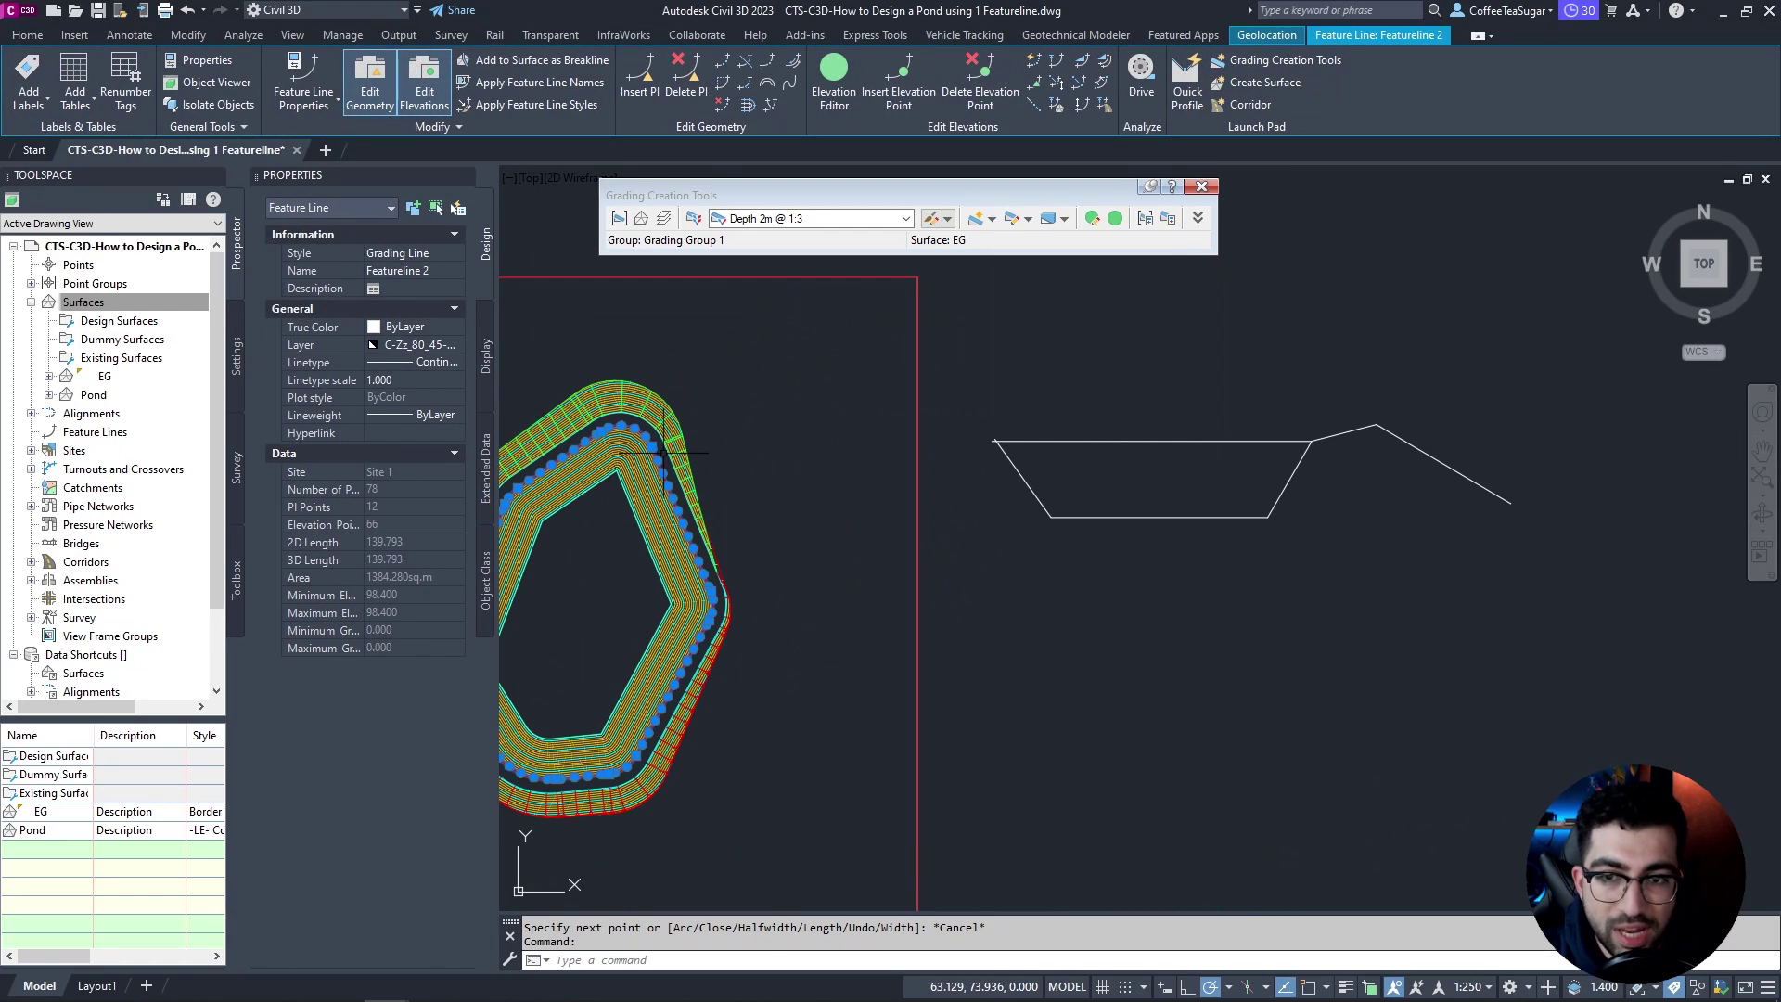
{"action": "key", "text": "Escape"}
Step: Move the cross-section's horizontal top line slightly down, below the inner edge of the bank
{"action": "left_click", "coordinate": [1211, 399]}
{"action": "left_click", "coordinate": [1020, 455]}
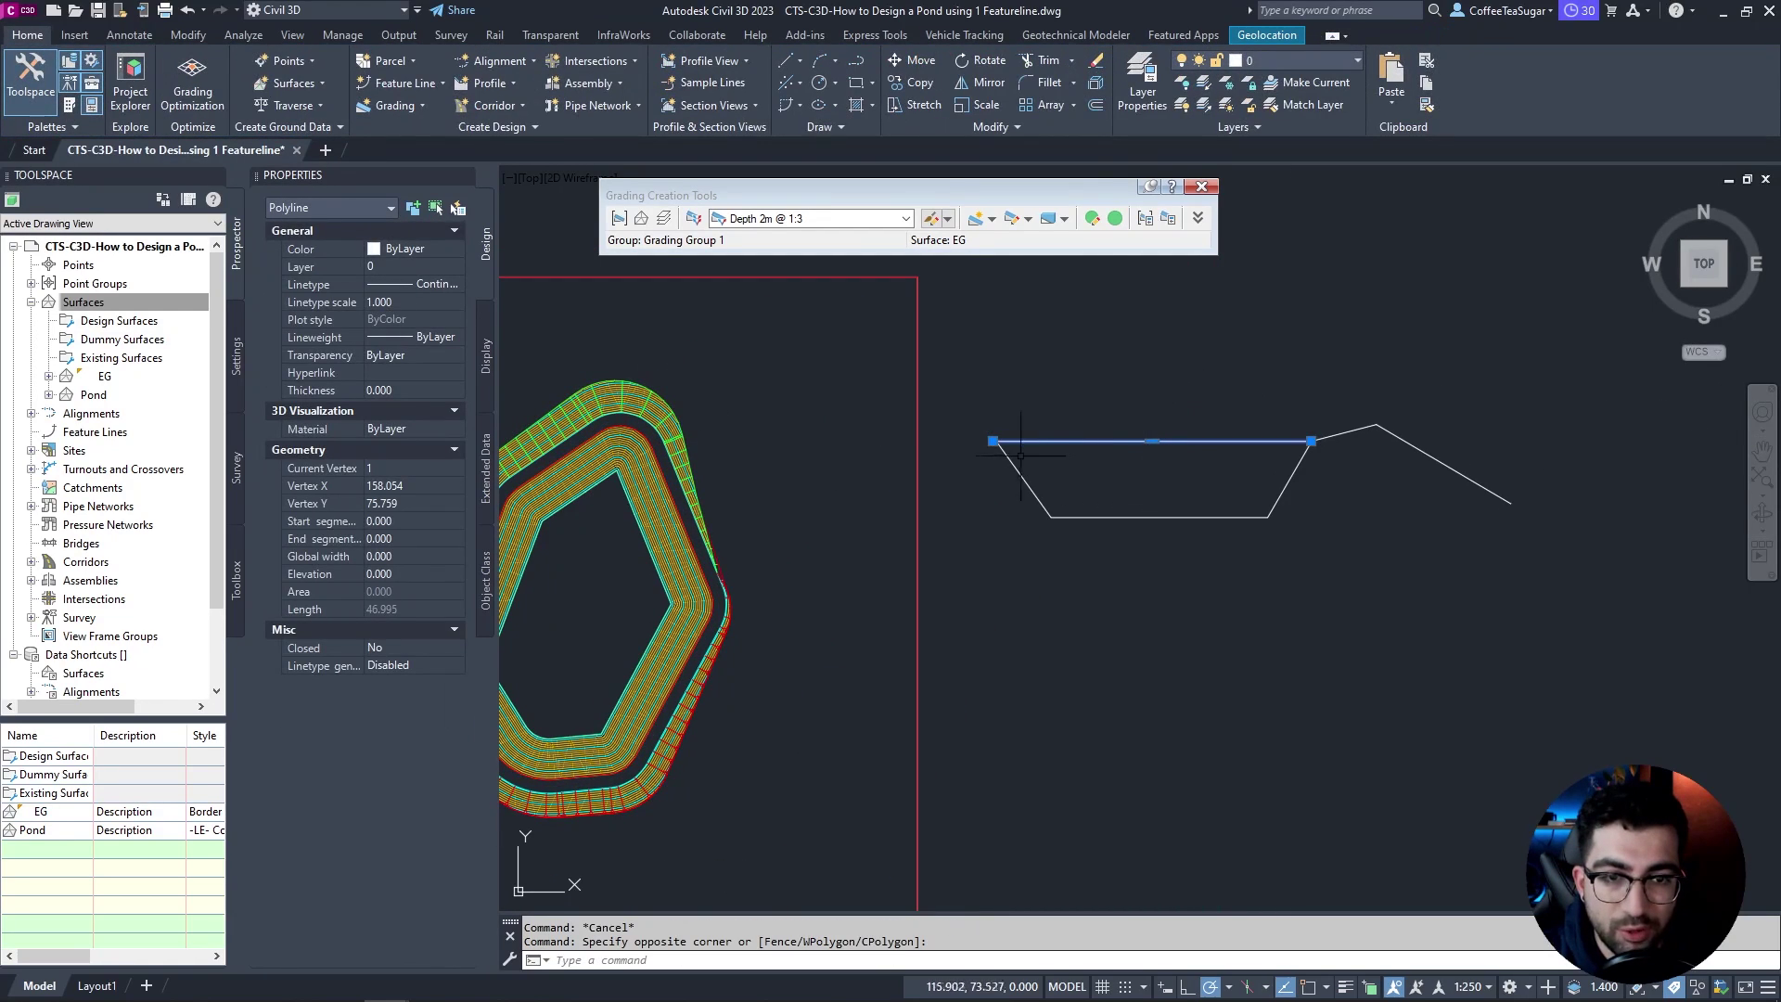
{"action": "scroll", "coordinate": [1303, 443], "scroll_direction": "up", "scroll_amount": 2}
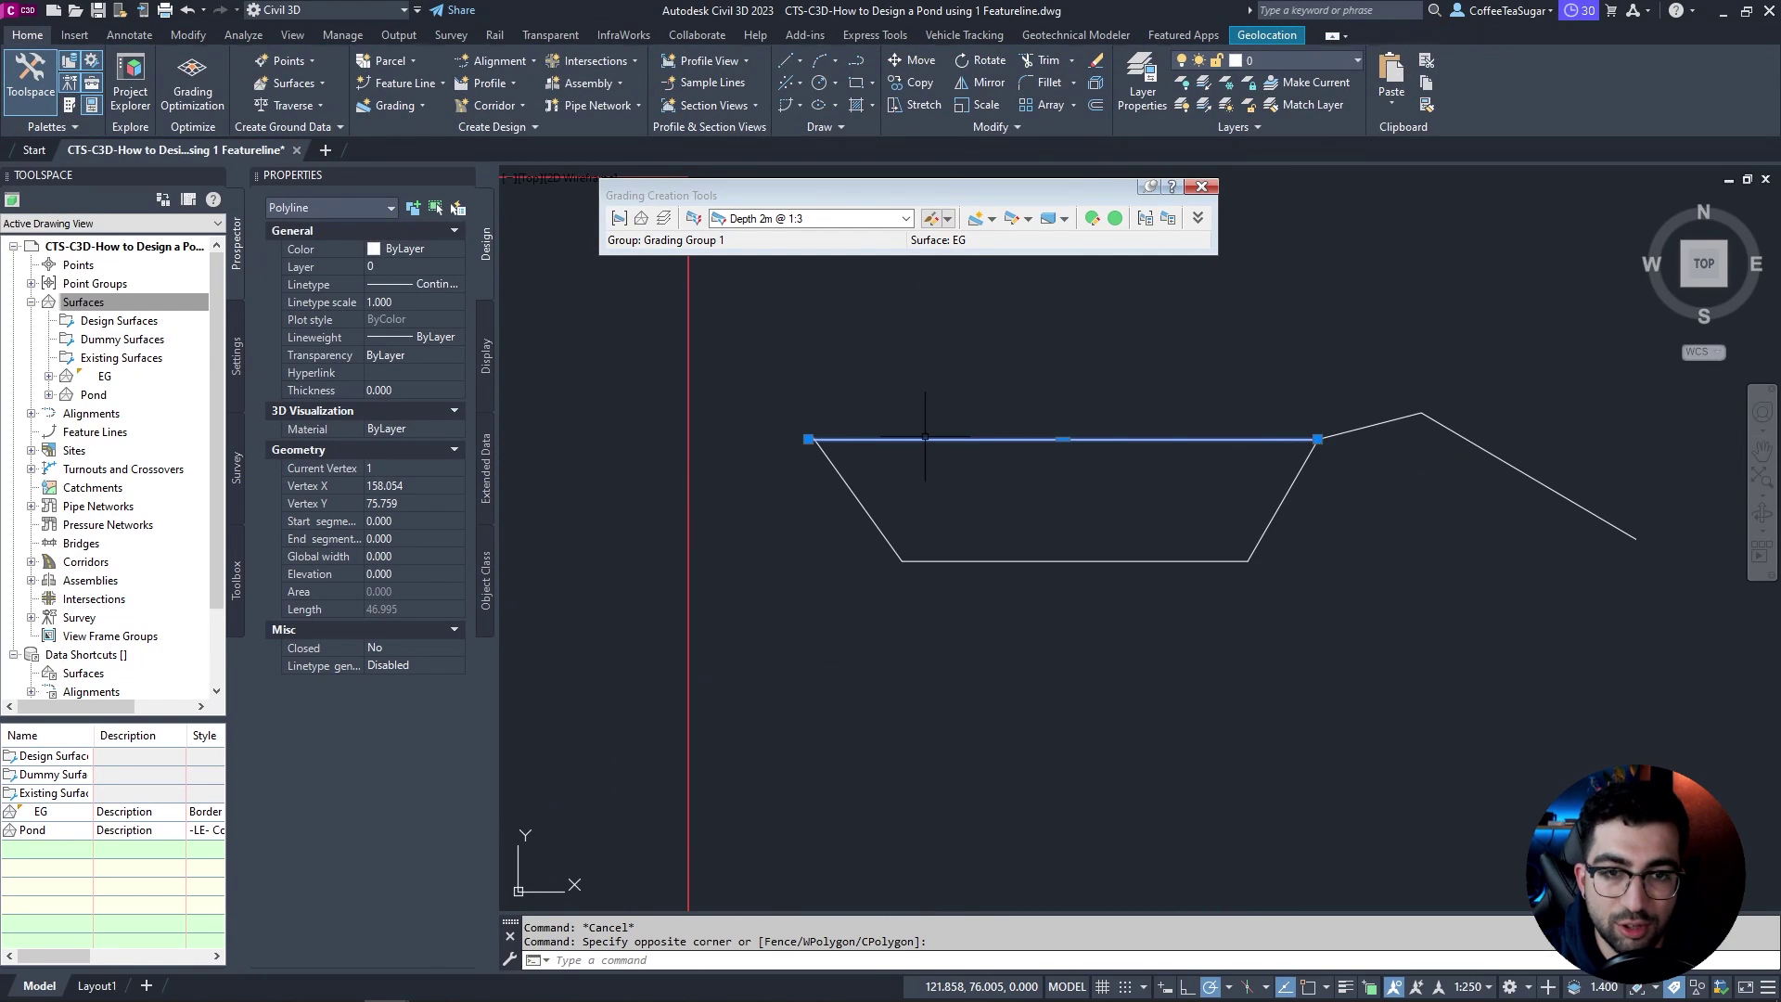
{"action": "left_click", "coordinate": [1063, 439]}
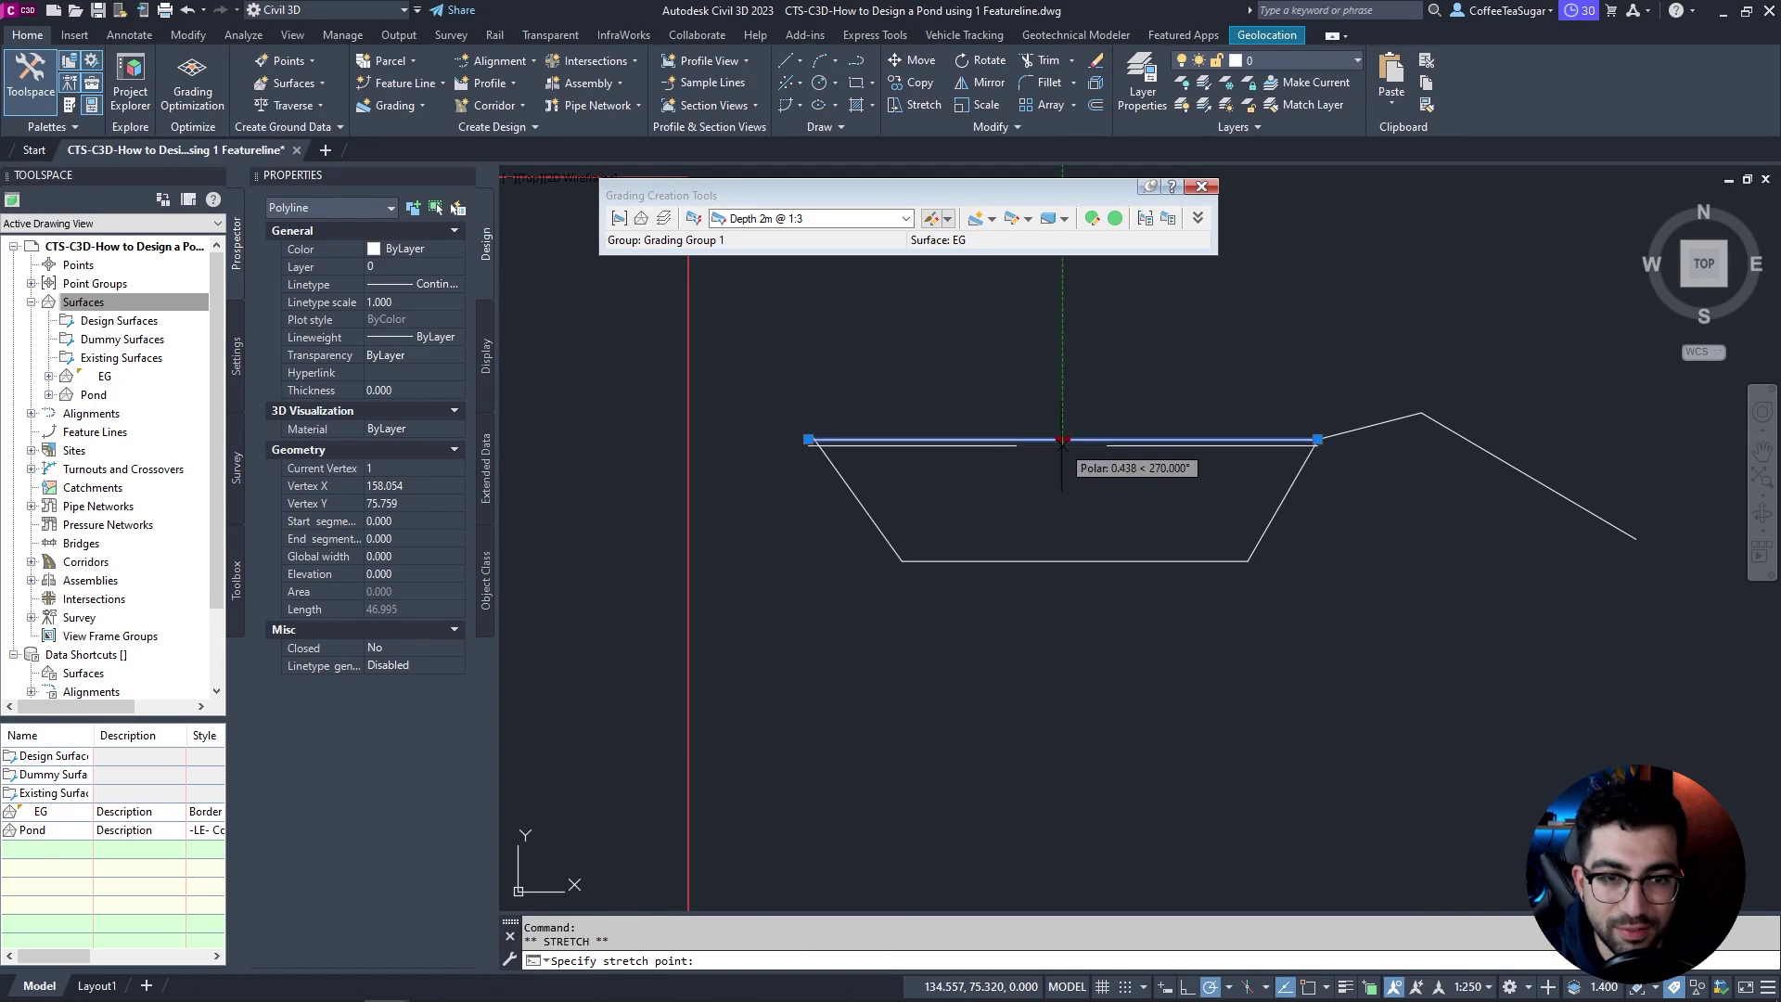
{"action": "key", "text": "Escape"}
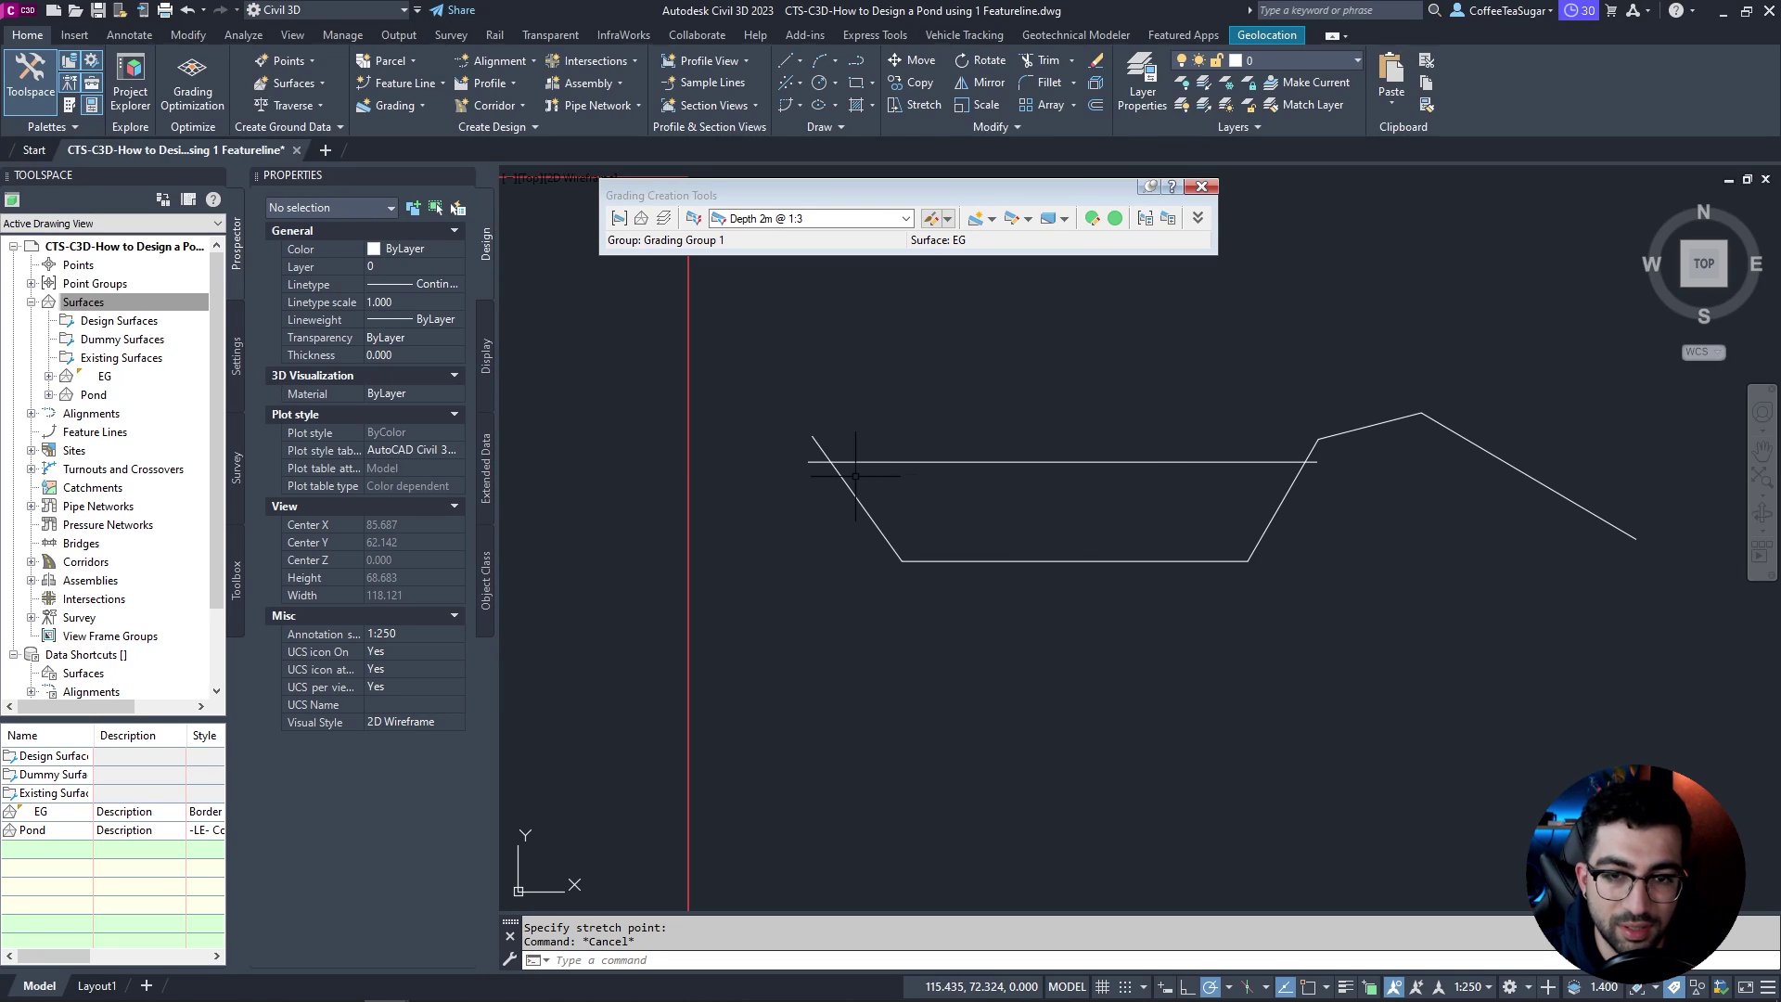
Step: Delete both polylines of the pond cross-section sketch
{"action": "scroll", "coordinate": [829, 461], "scroll_direction": "up", "scroll_amount": 4}
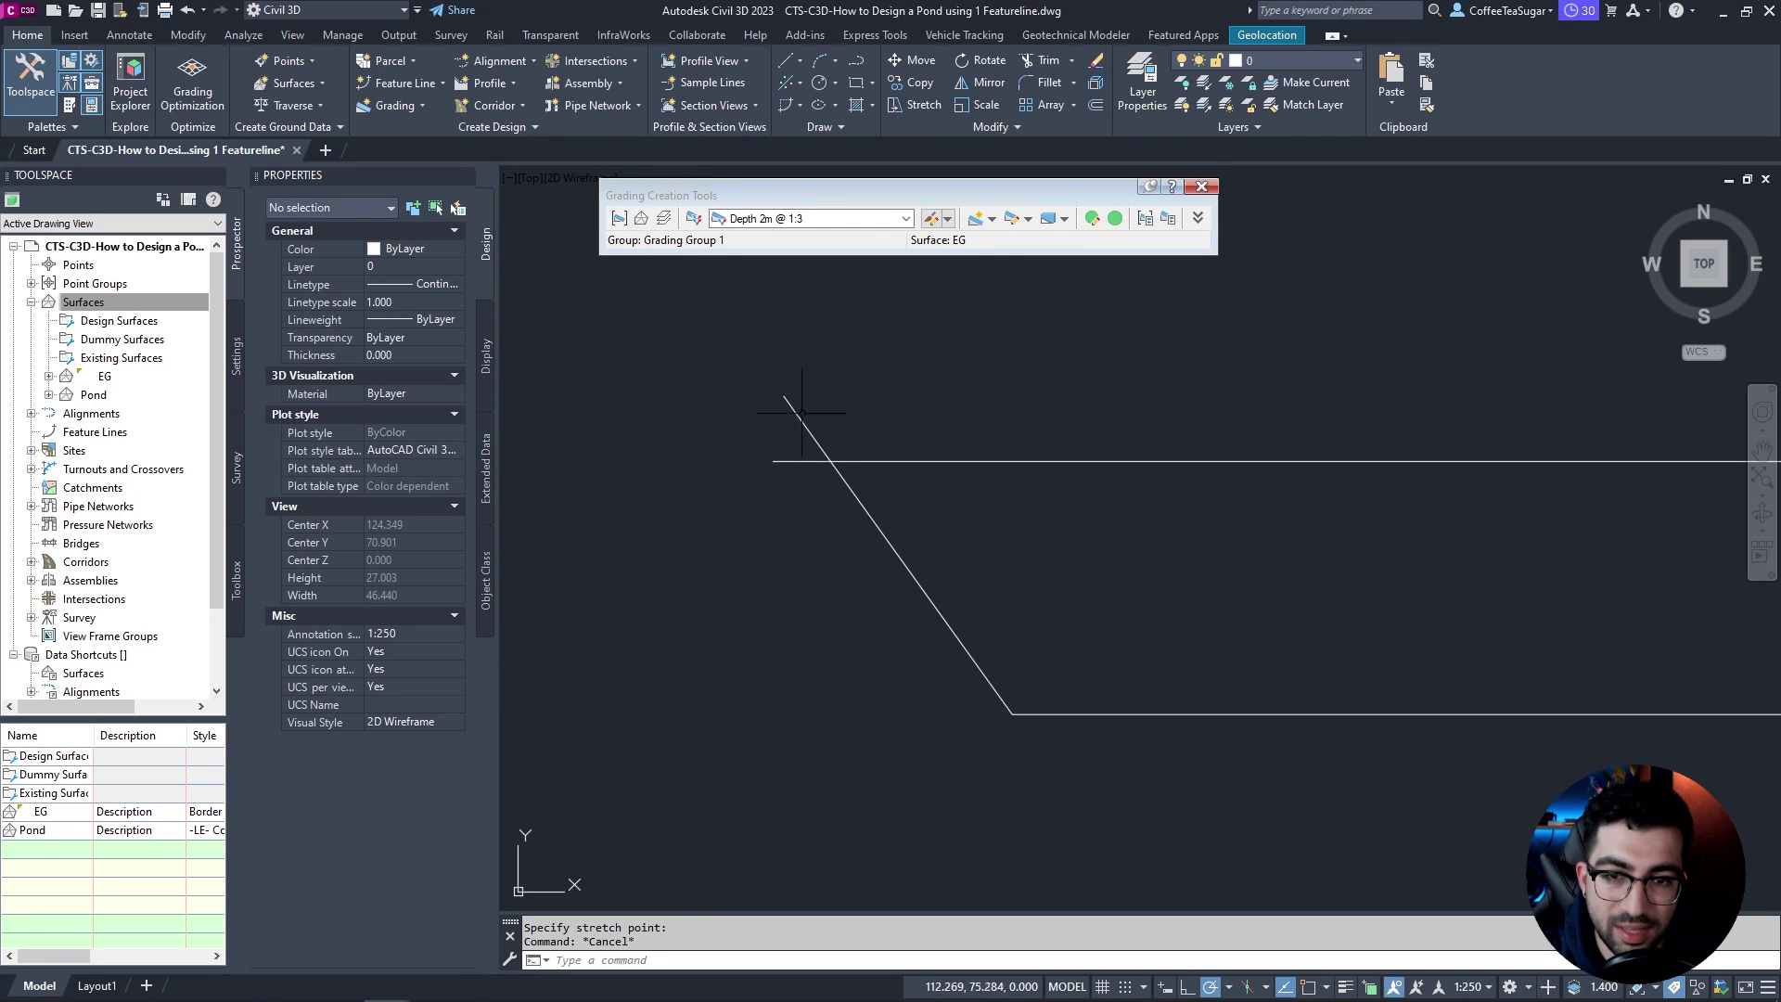
{"action": "scroll", "coordinate": [782, 424], "scroll_direction": "down", "scroll_amount": 4}
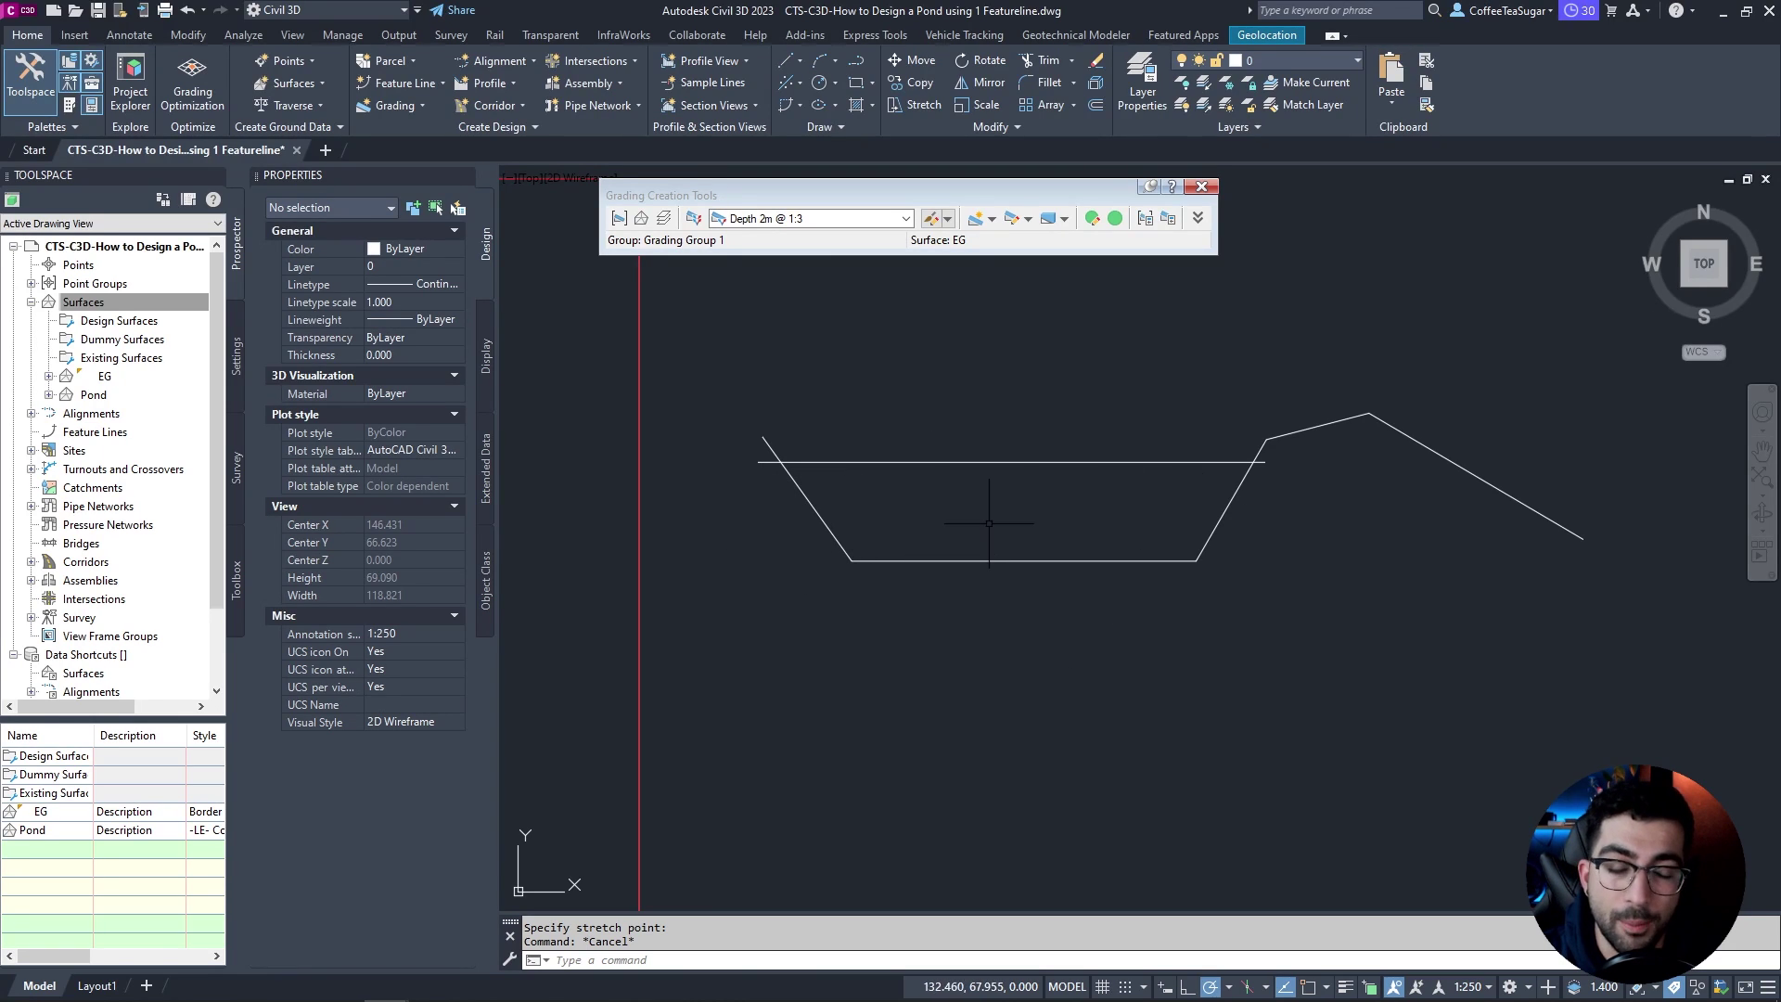
{"action": "left_click", "coordinate": [1406, 384]}
{"action": "left_click", "coordinate": [913, 507]}
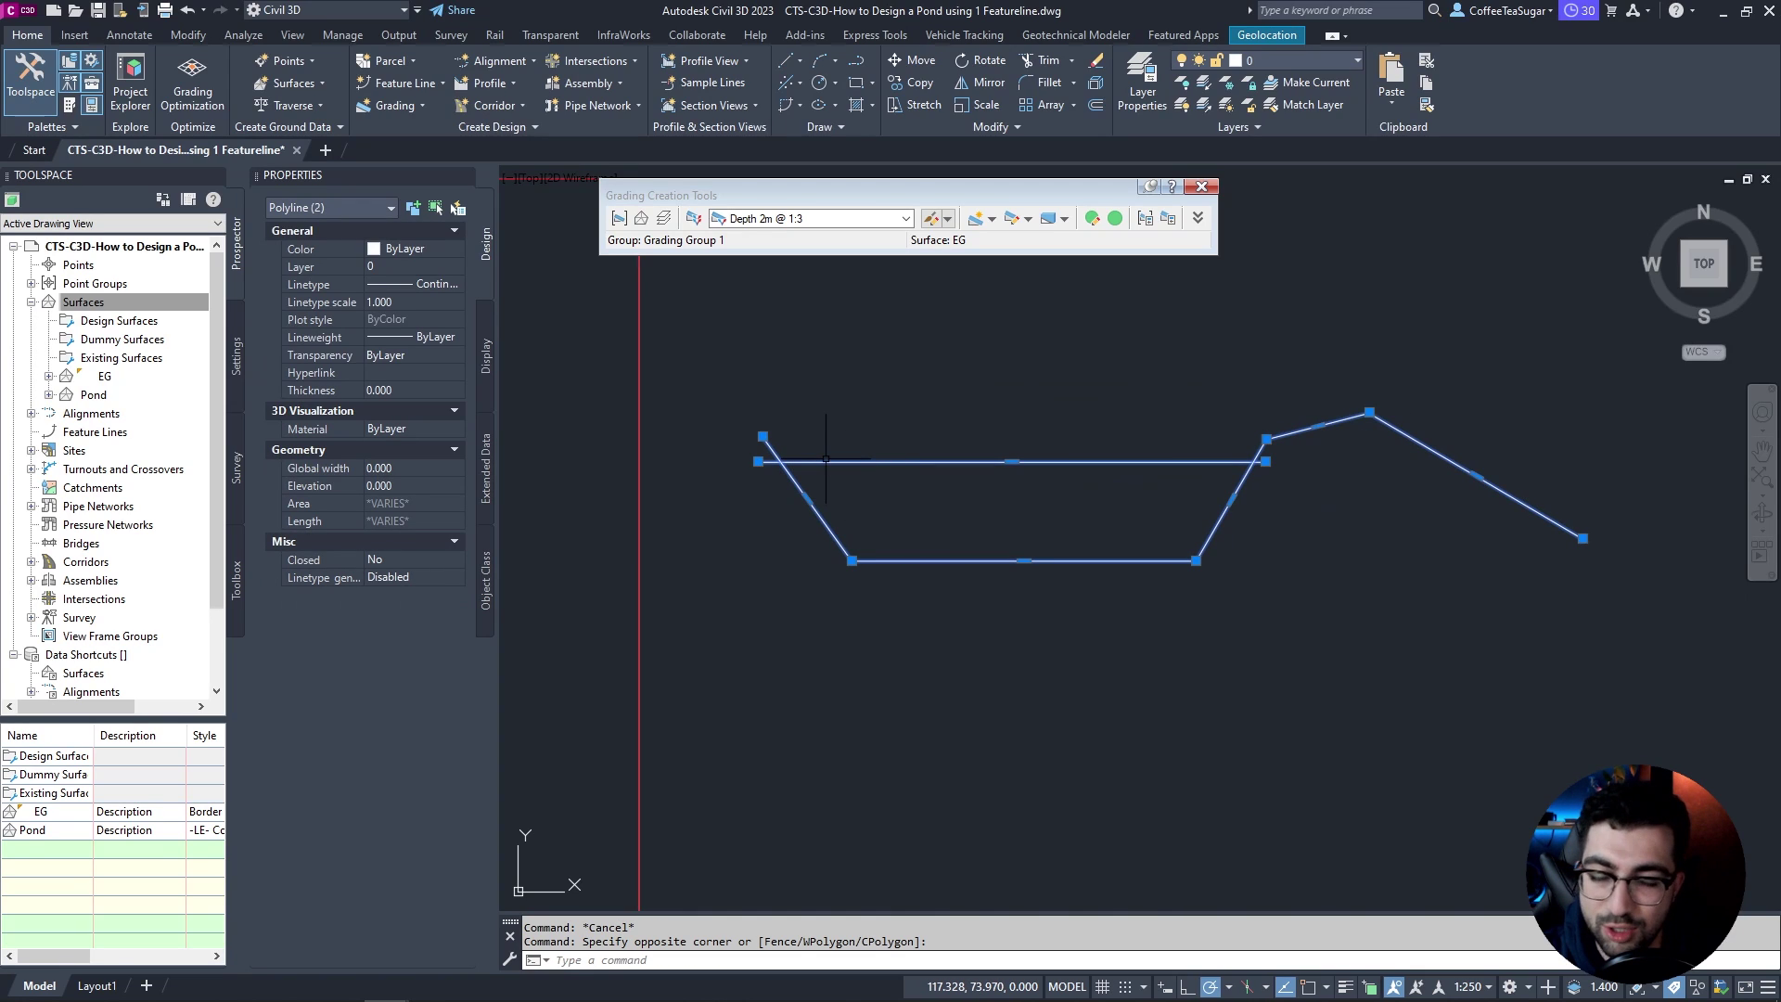
{"action": "key", "text": "Delete"}
Step: Move the Pond surface into the Design Surfaces folder
{"action": "left_click", "coordinate": [92, 395]}
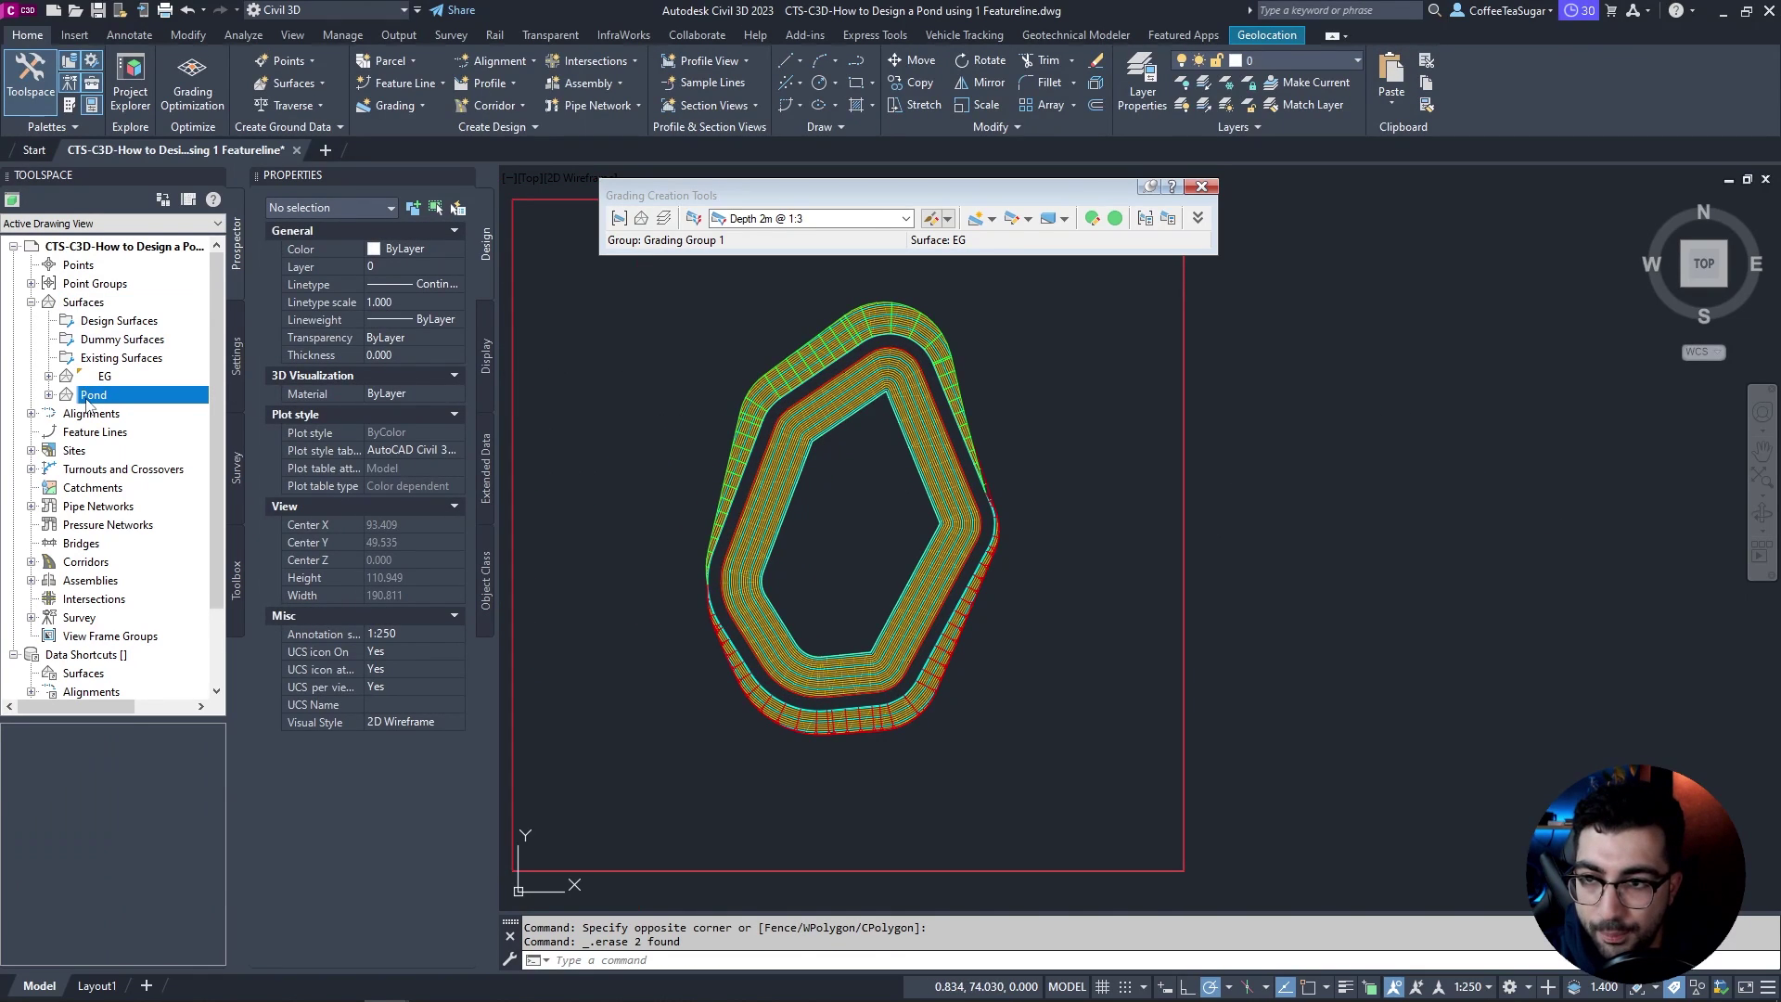
{"action": "left_click_drag", "start_coordinate": [133, 327], "coordinate": [133, 323]}
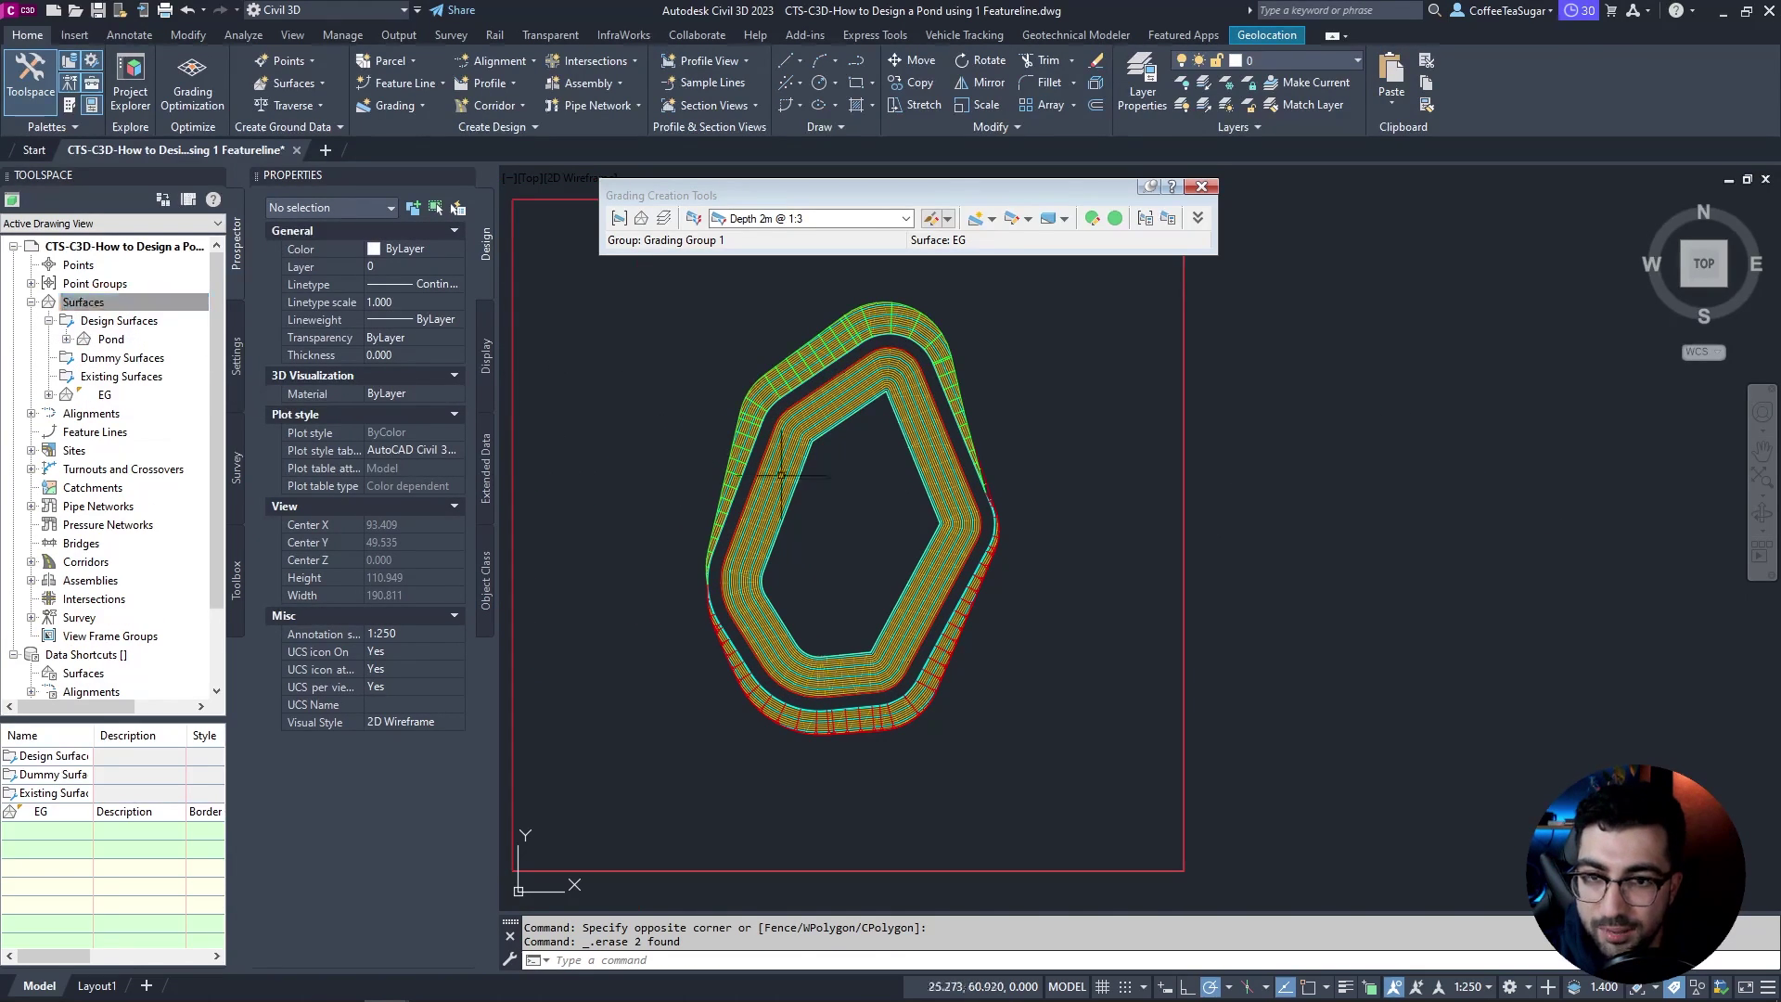
Step: Start adding the feature line along the pond's inner top edge as a surface breakline, naming a new TIN surface Pond Water Level
{"action": "left_click", "coordinate": [865, 355]}
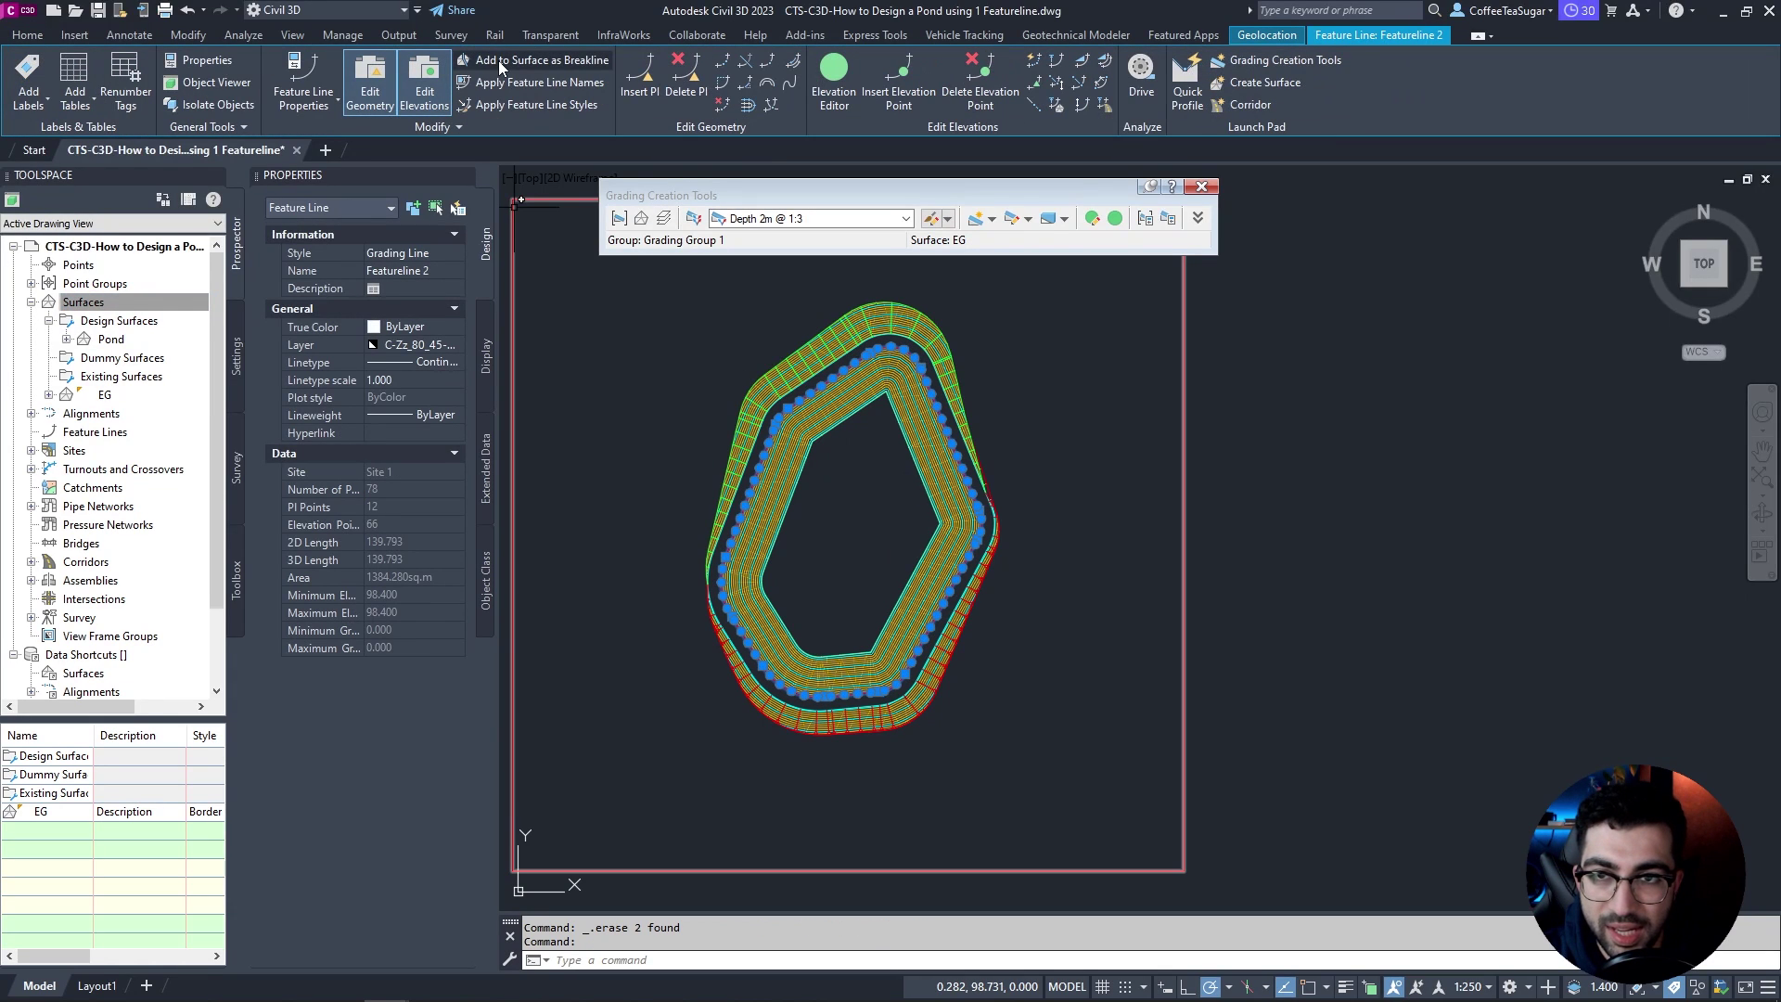
{"action": "left_click", "coordinate": [498, 59]}
{"action": "left_click", "coordinate": [1028, 497]}
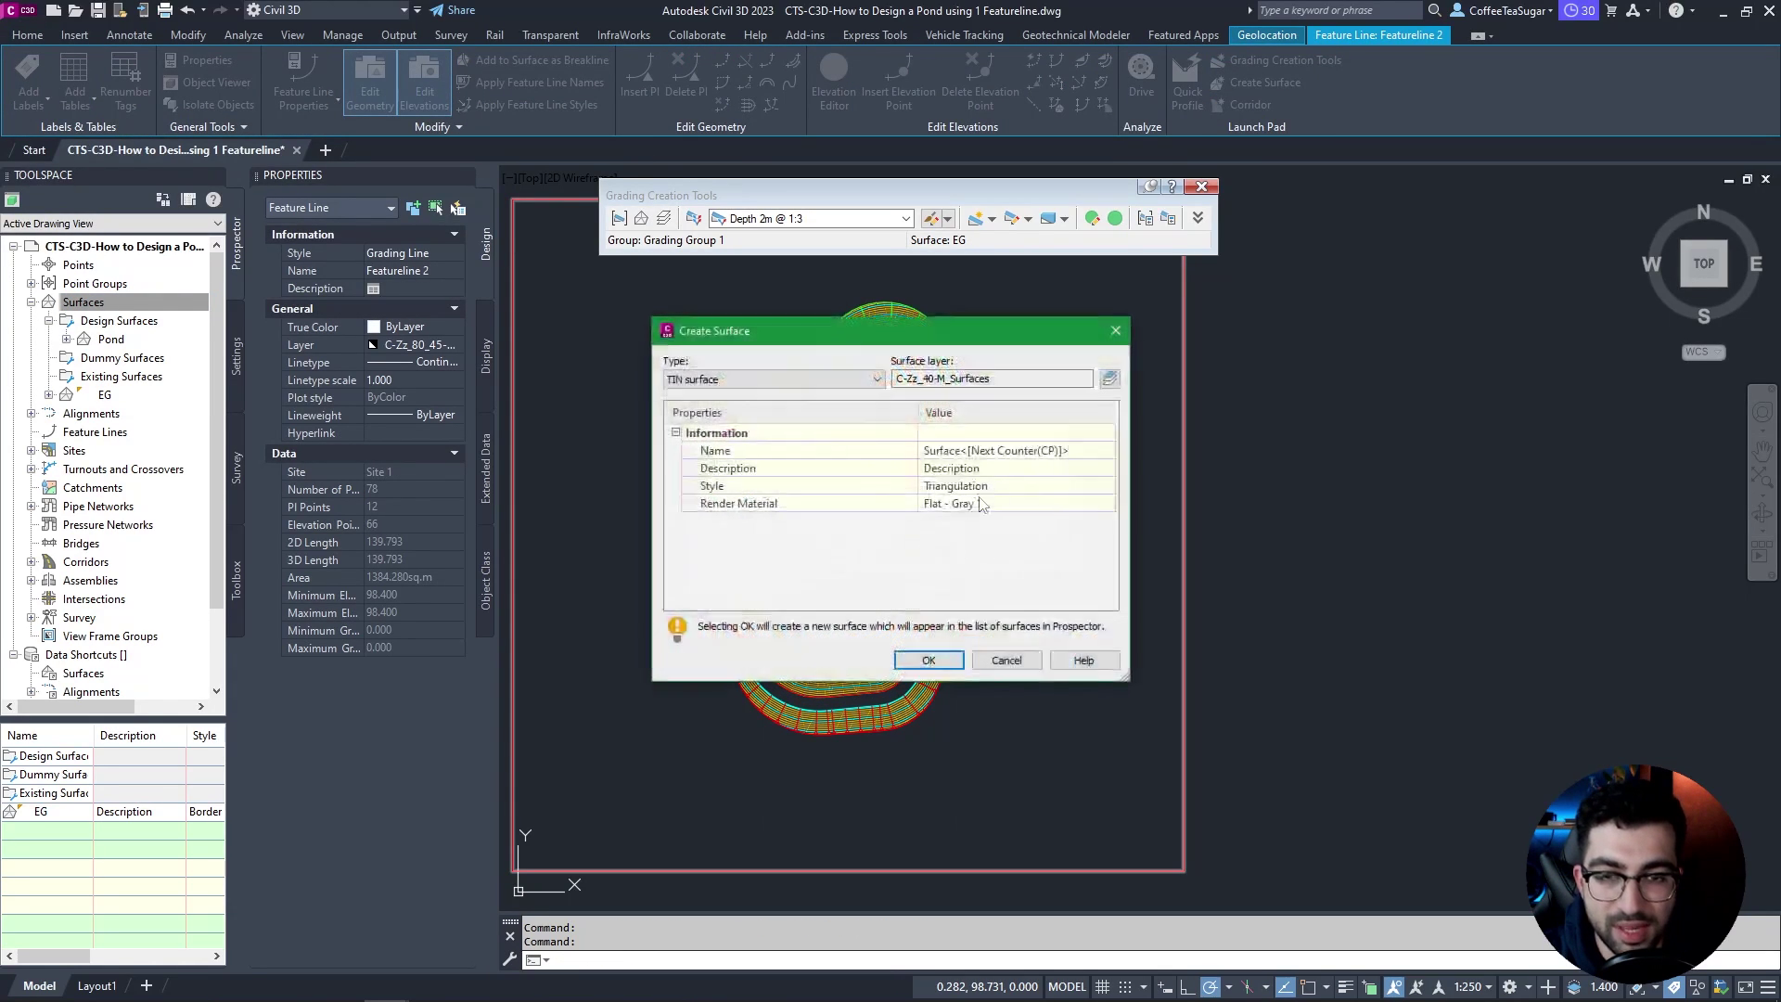
{"action": "left_click", "coordinate": [1082, 451]}
{"action": "type", "text": "Pond Water Level"}
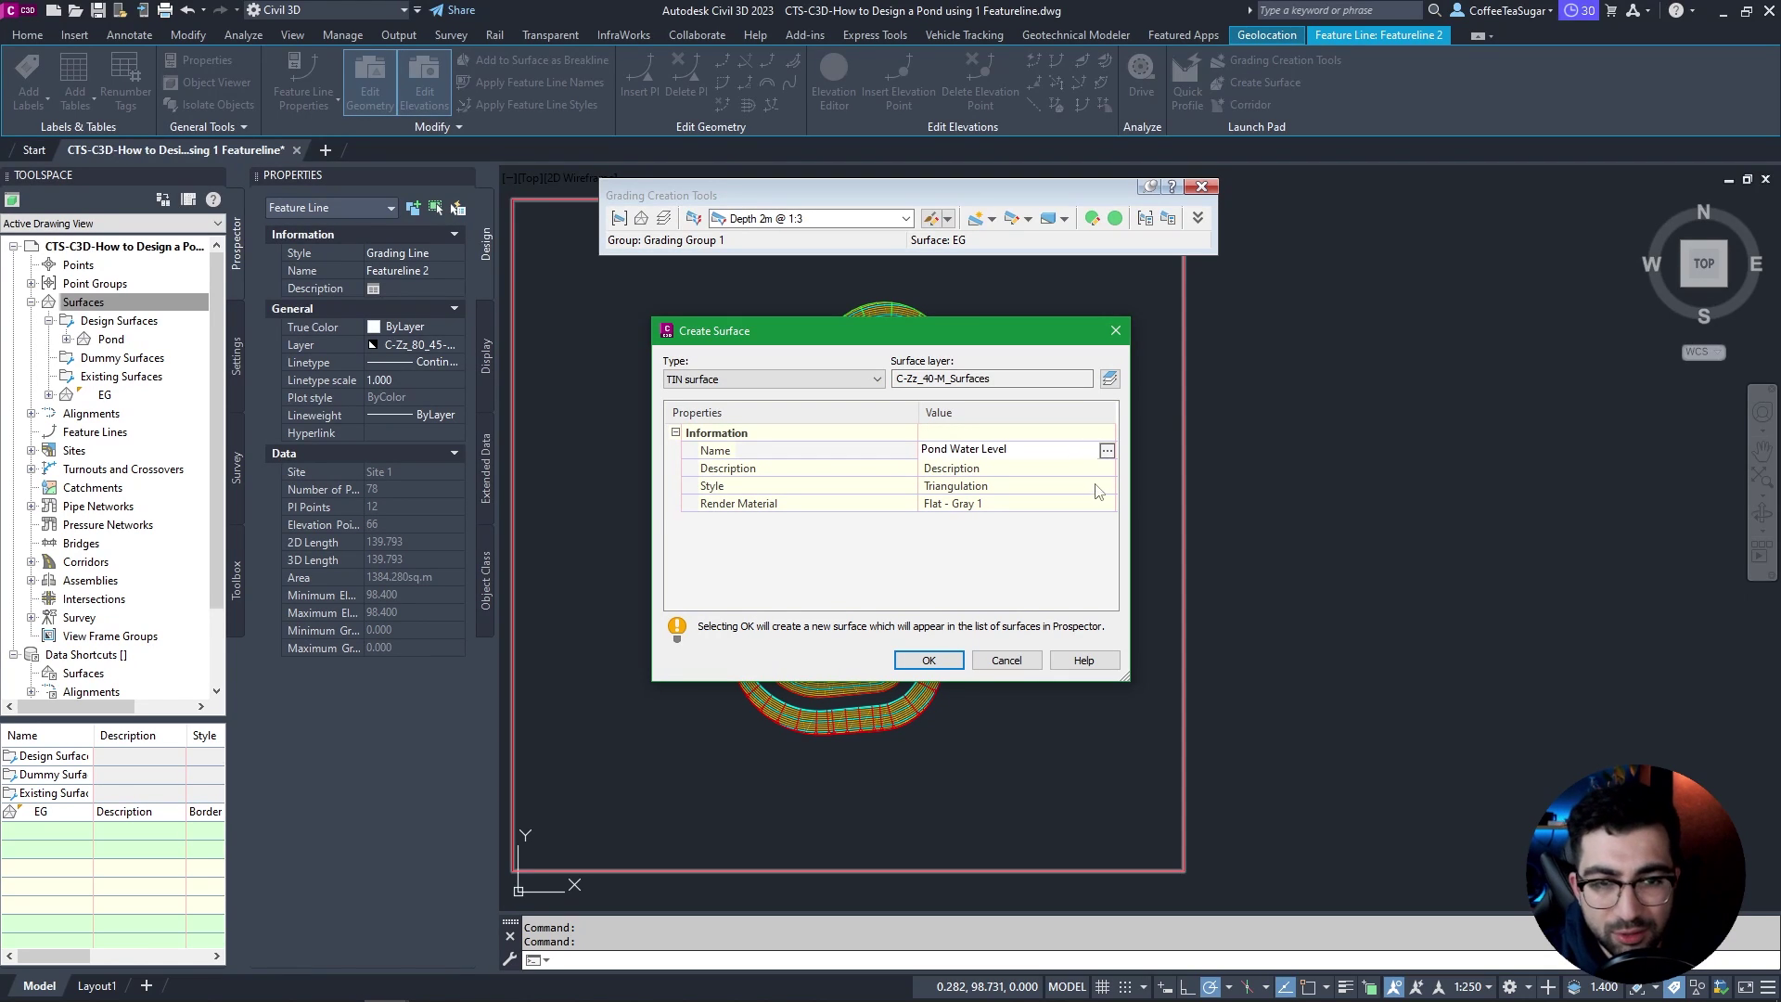
Step: Create the new surface with the _No Display style and add the feature line as a Standard breakline described as Pond Water Level
{"action": "left_click", "coordinate": [1099, 487]}
{"action": "left_click", "coordinate": [1105, 486]}
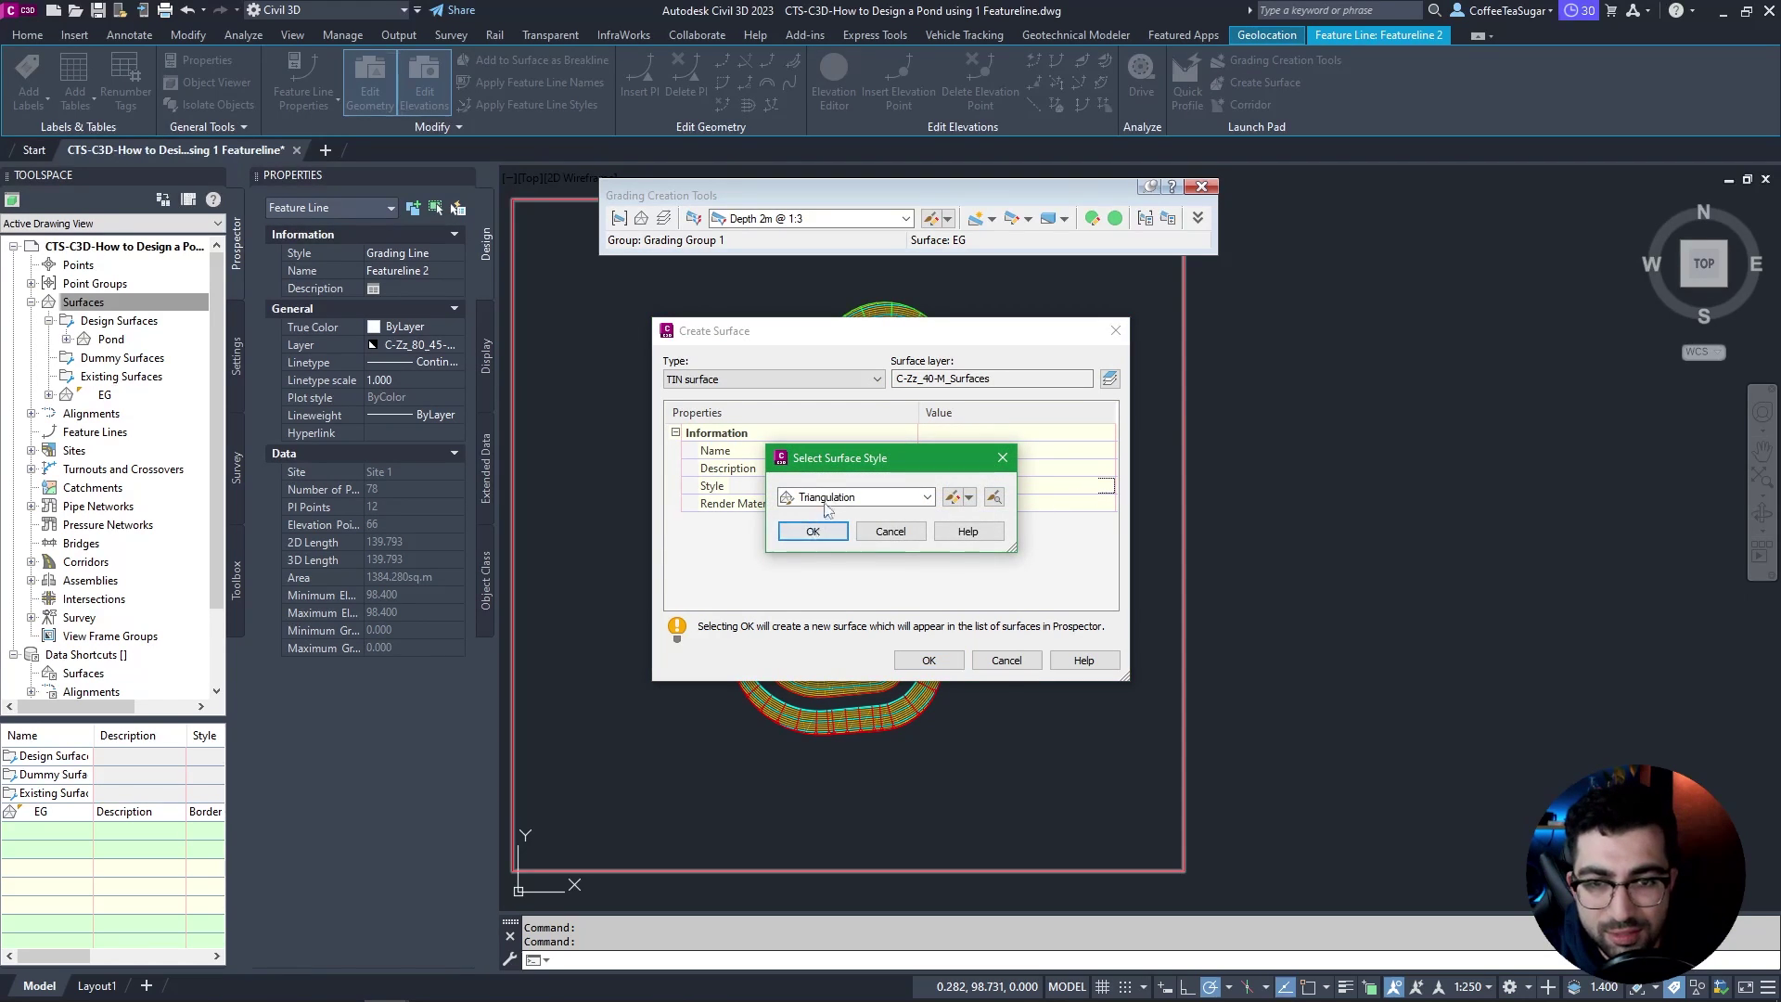
{"action": "left_click", "coordinate": [830, 498]}
{"action": "scroll", "coordinate": [828, 556], "scroll_direction": "up", "scroll_amount": 5}
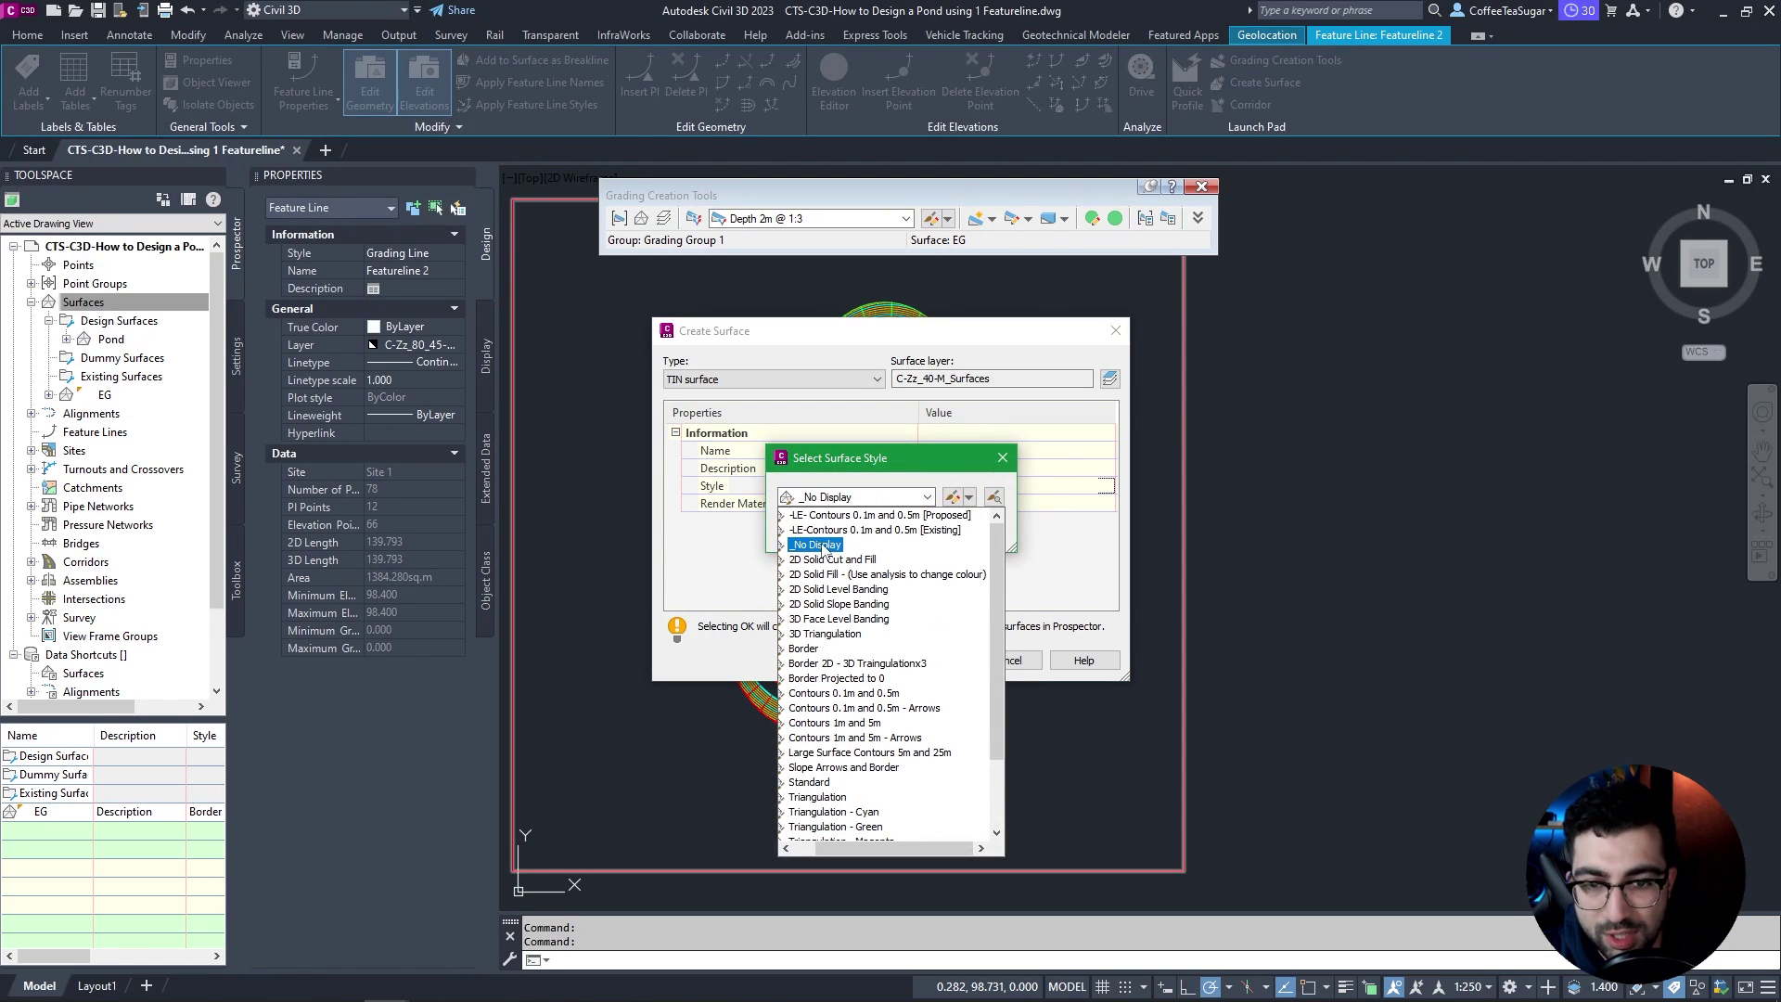
{"action": "left_click", "coordinate": [823, 549]}
{"action": "left_click", "coordinate": [826, 532]}
{"action": "left_click", "coordinate": [923, 657]}
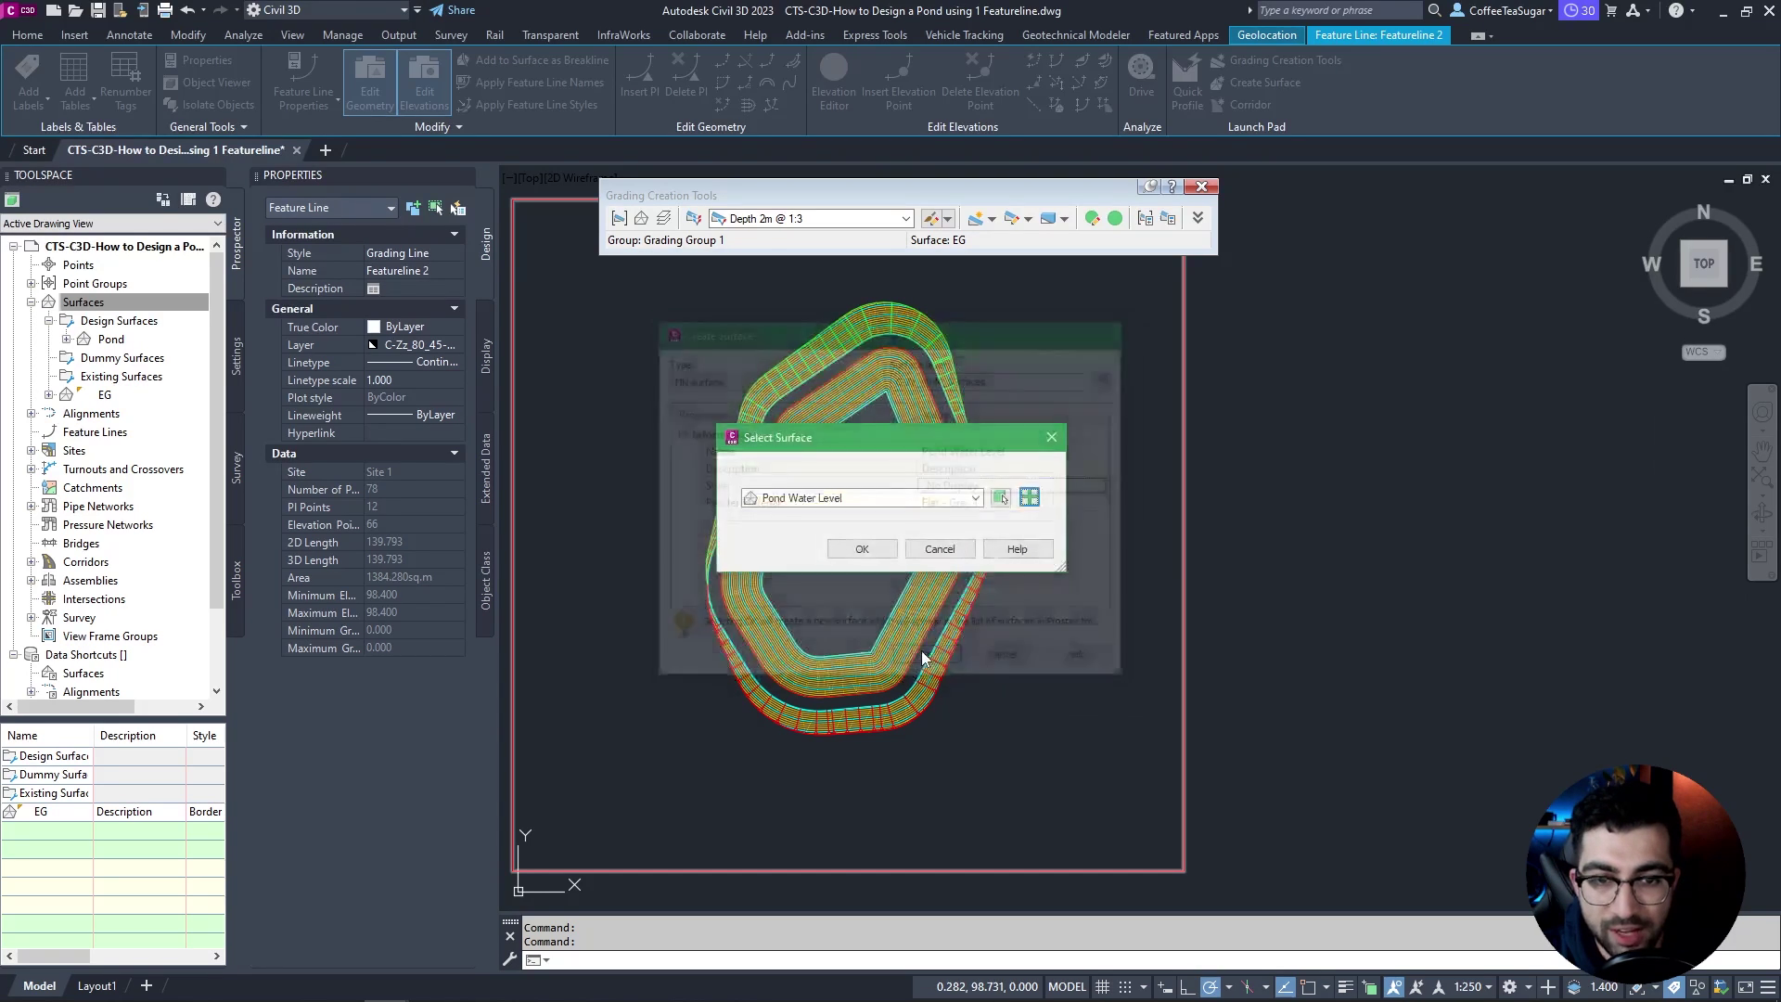
{"action": "left_click", "coordinate": [870, 551]}
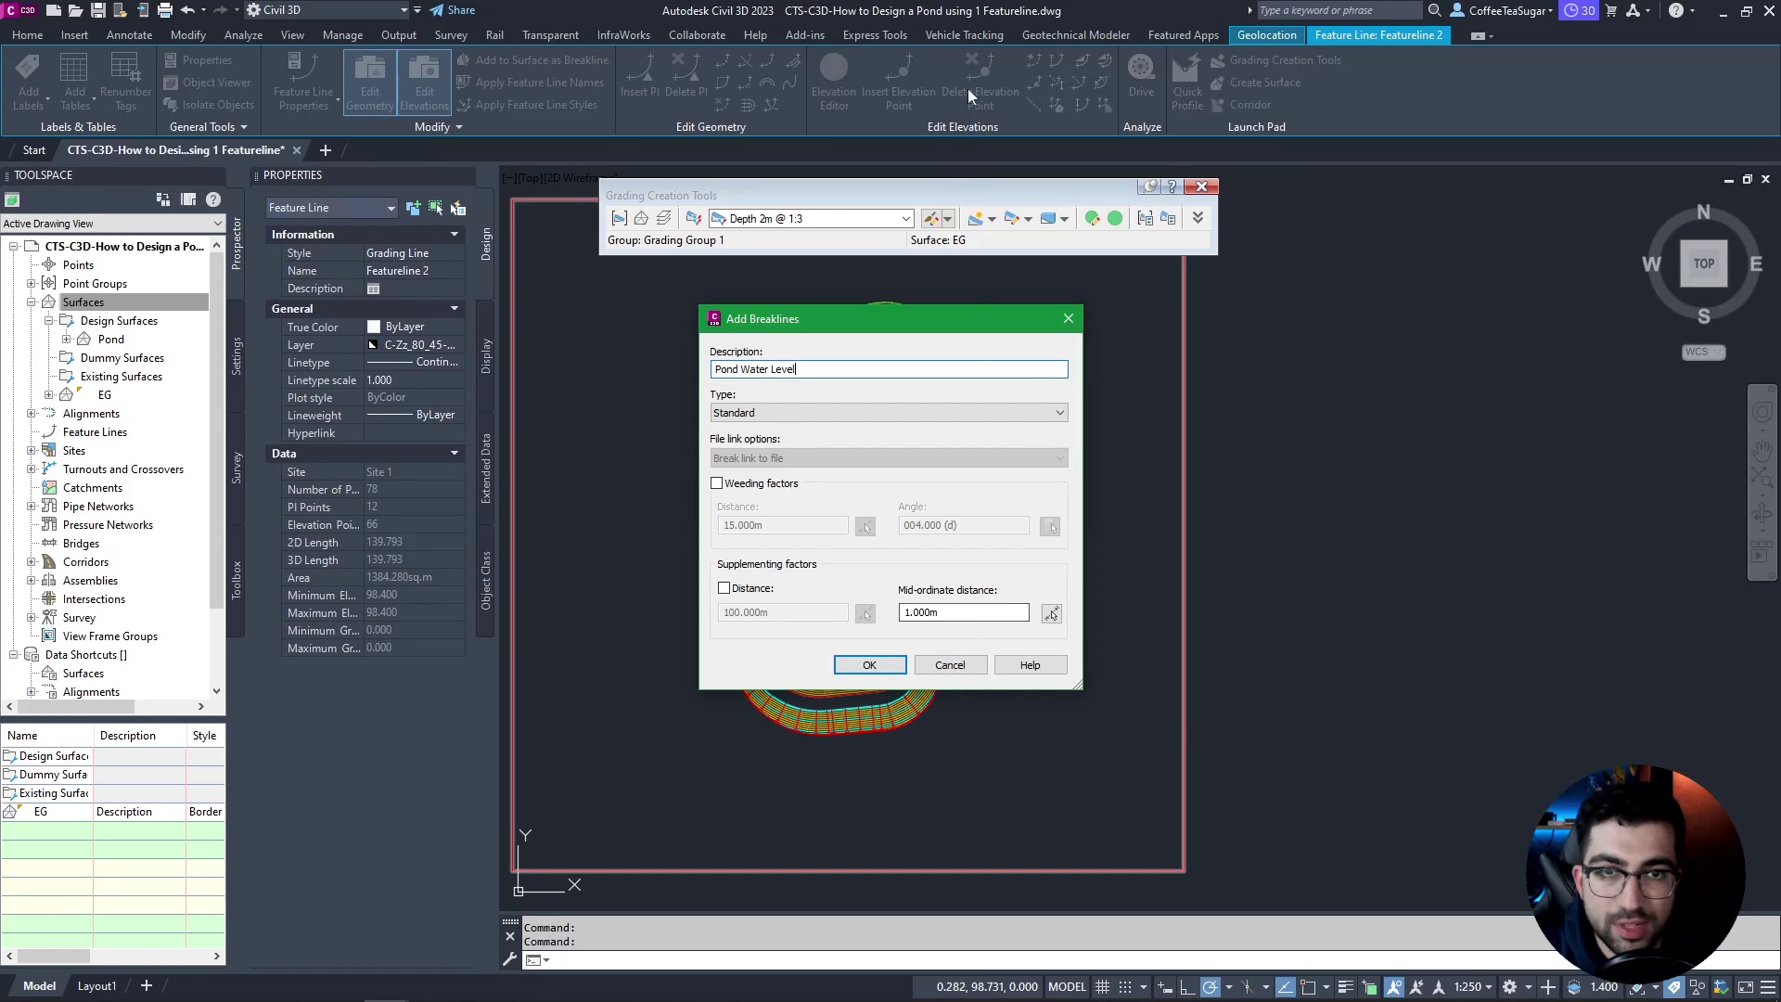
{"action": "left_click", "coordinate": [869, 664]}
Step: Move the Pond Water Level surface into the Dummy Surfaces folder and expand that folder
{"action": "left_click", "coordinate": [123, 414]}
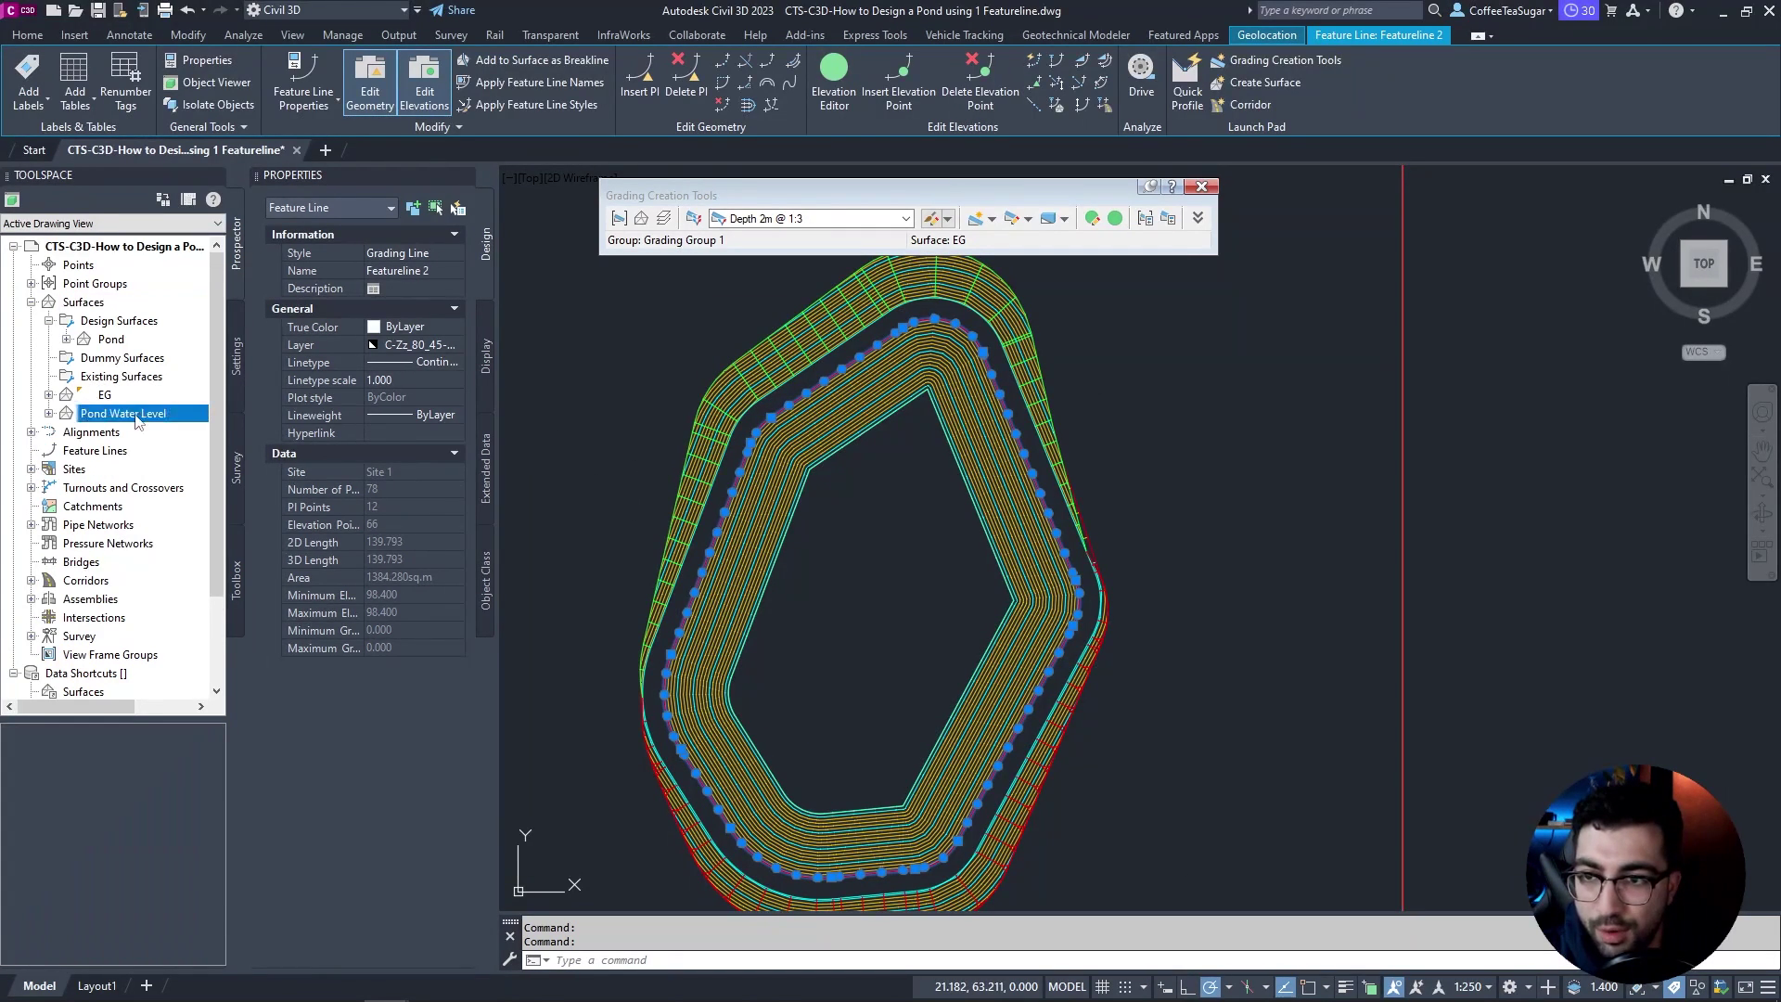
{"action": "left_click_drag", "start_coordinate": [120, 361], "coordinate": [121, 359]}
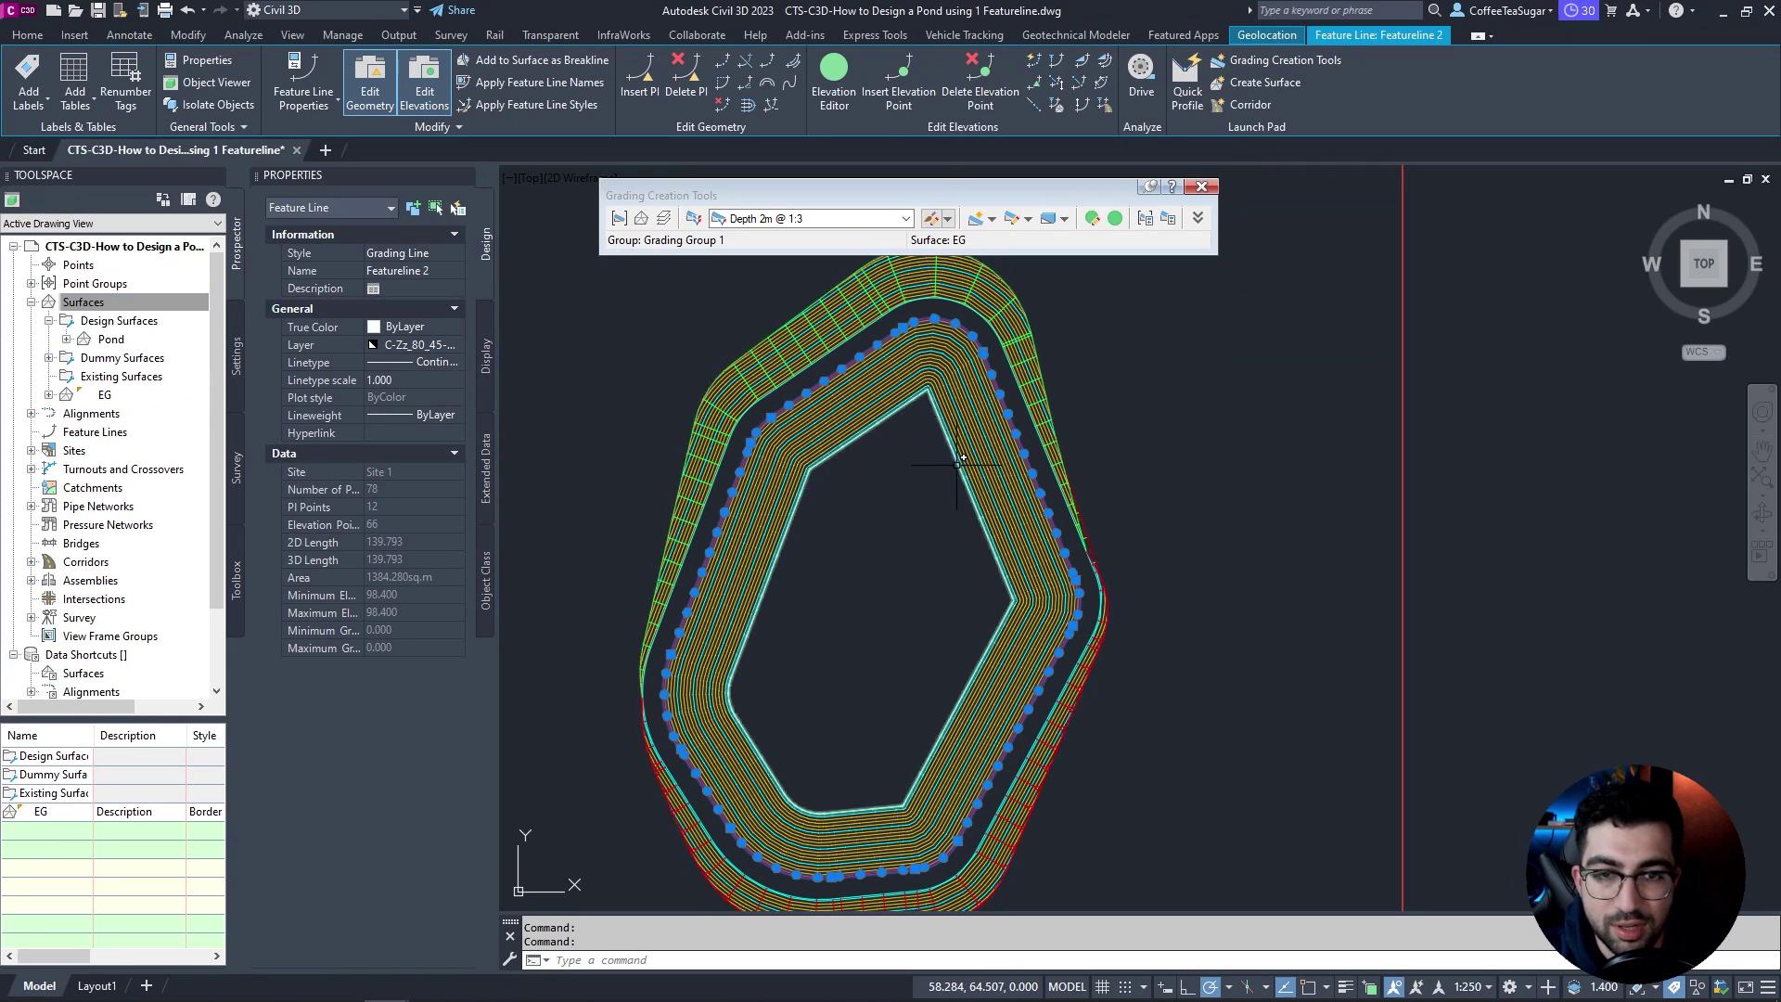
{"action": "scroll", "coordinate": [811, 551], "scroll_direction": "down", "scroll_amount": 2}
{"action": "key", "text": "Escape"}
{"action": "mouse_move", "coordinate": [868, 538]}
{"action": "middle_mouse_down"}
{"action": "mouse_move", "coordinate": [810, 549]}
{"action": "mouse_move", "coordinate": [827, 560]}
{"action": "mouse_move", "coordinate": [827, 532]}
{"action": "middle_mouse_up"}
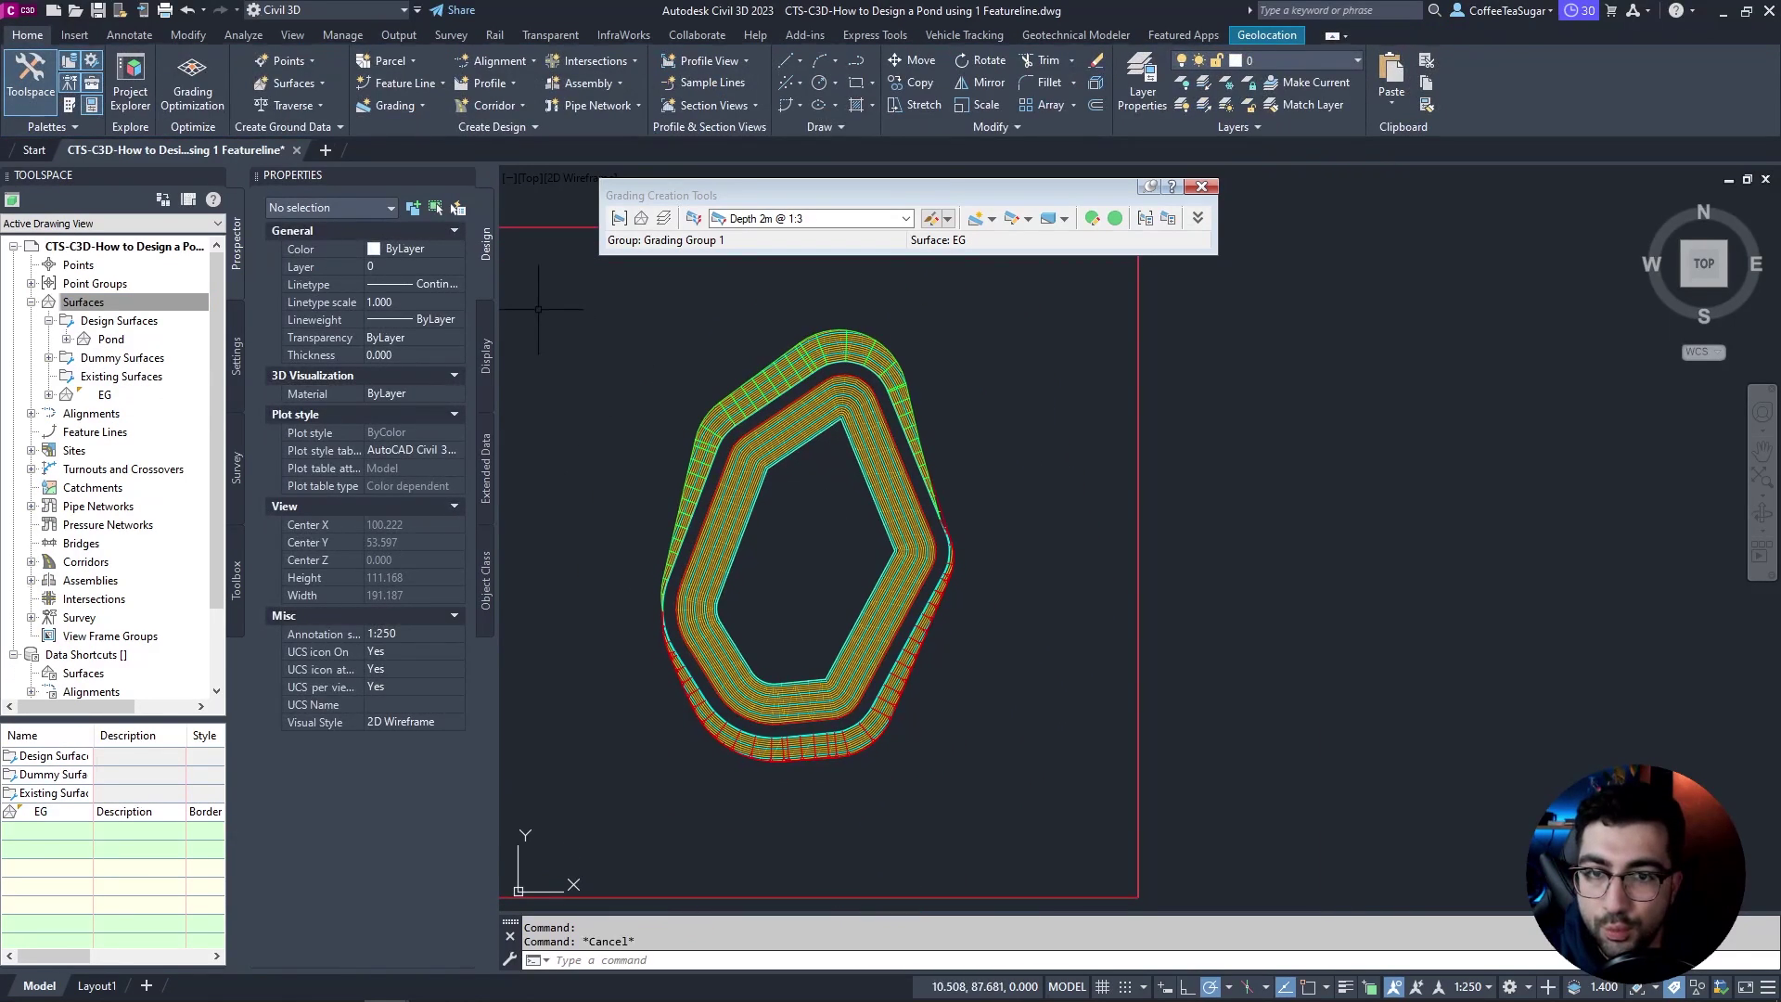
{"action": "left_click", "coordinate": [111, 339]}
{"action": "left_click", "coordinate": [49, 357]}
{"action": "right_click", "coordinate": [130, 376]}
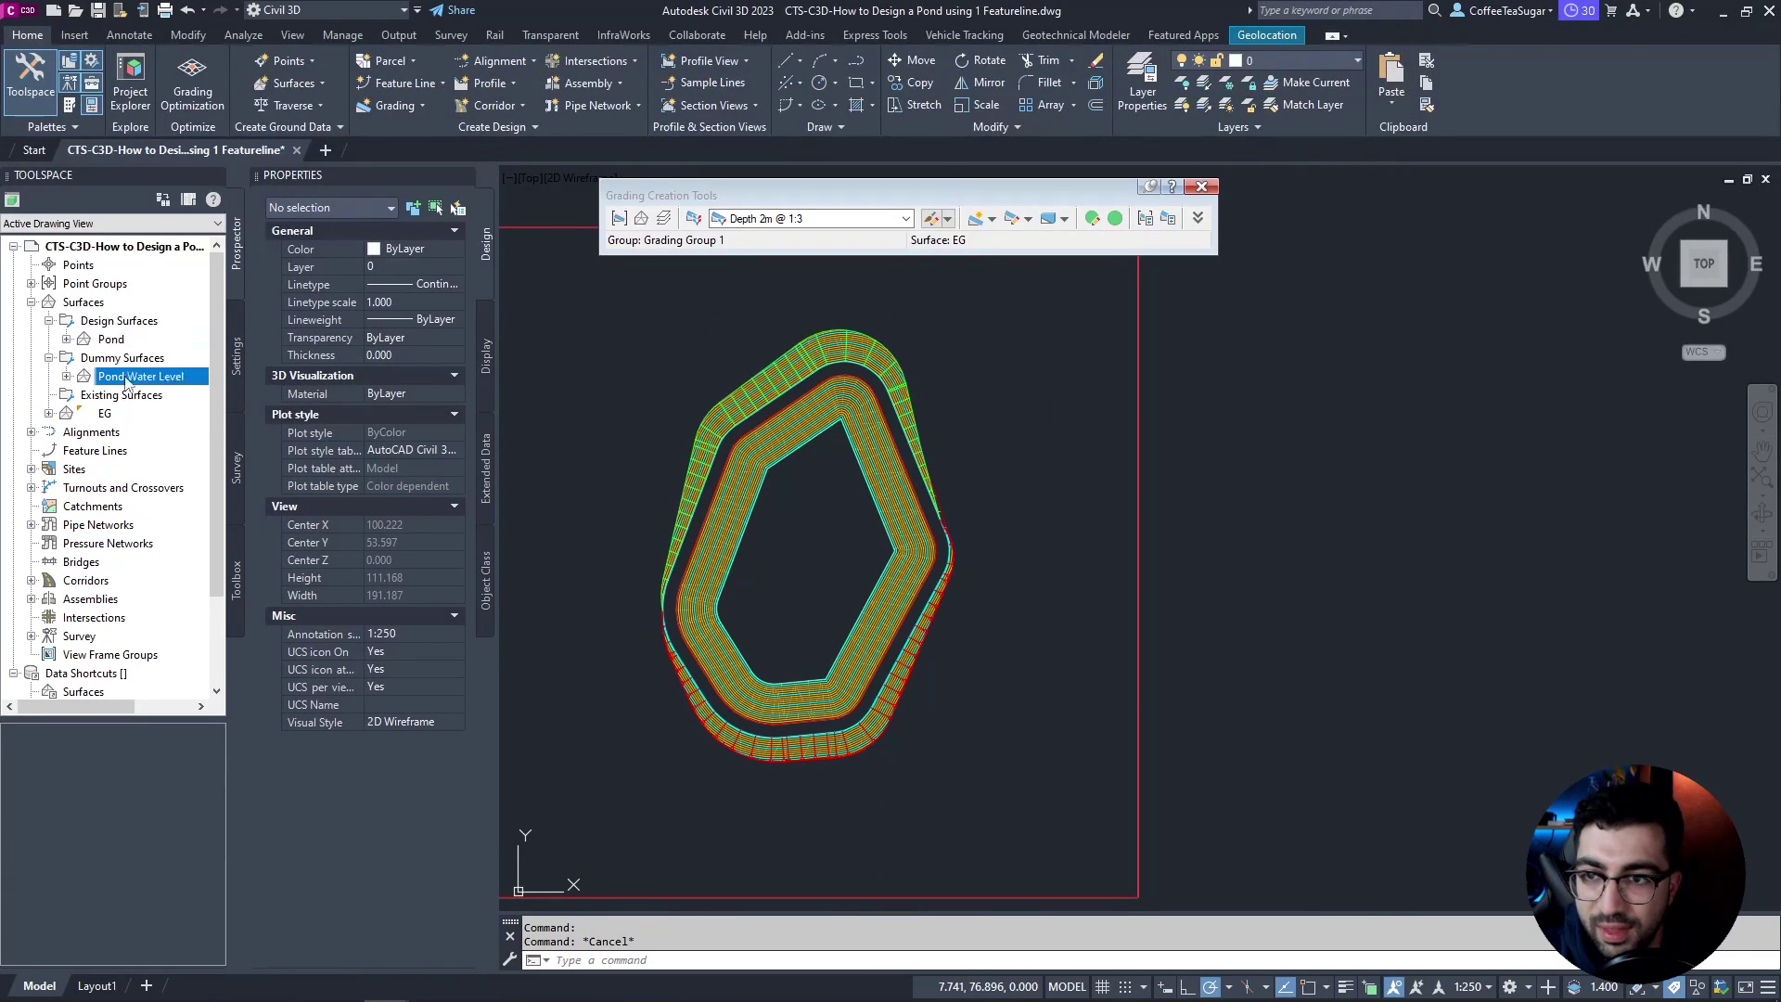
{"action": "left_click", "coordinate": [202, 598]}
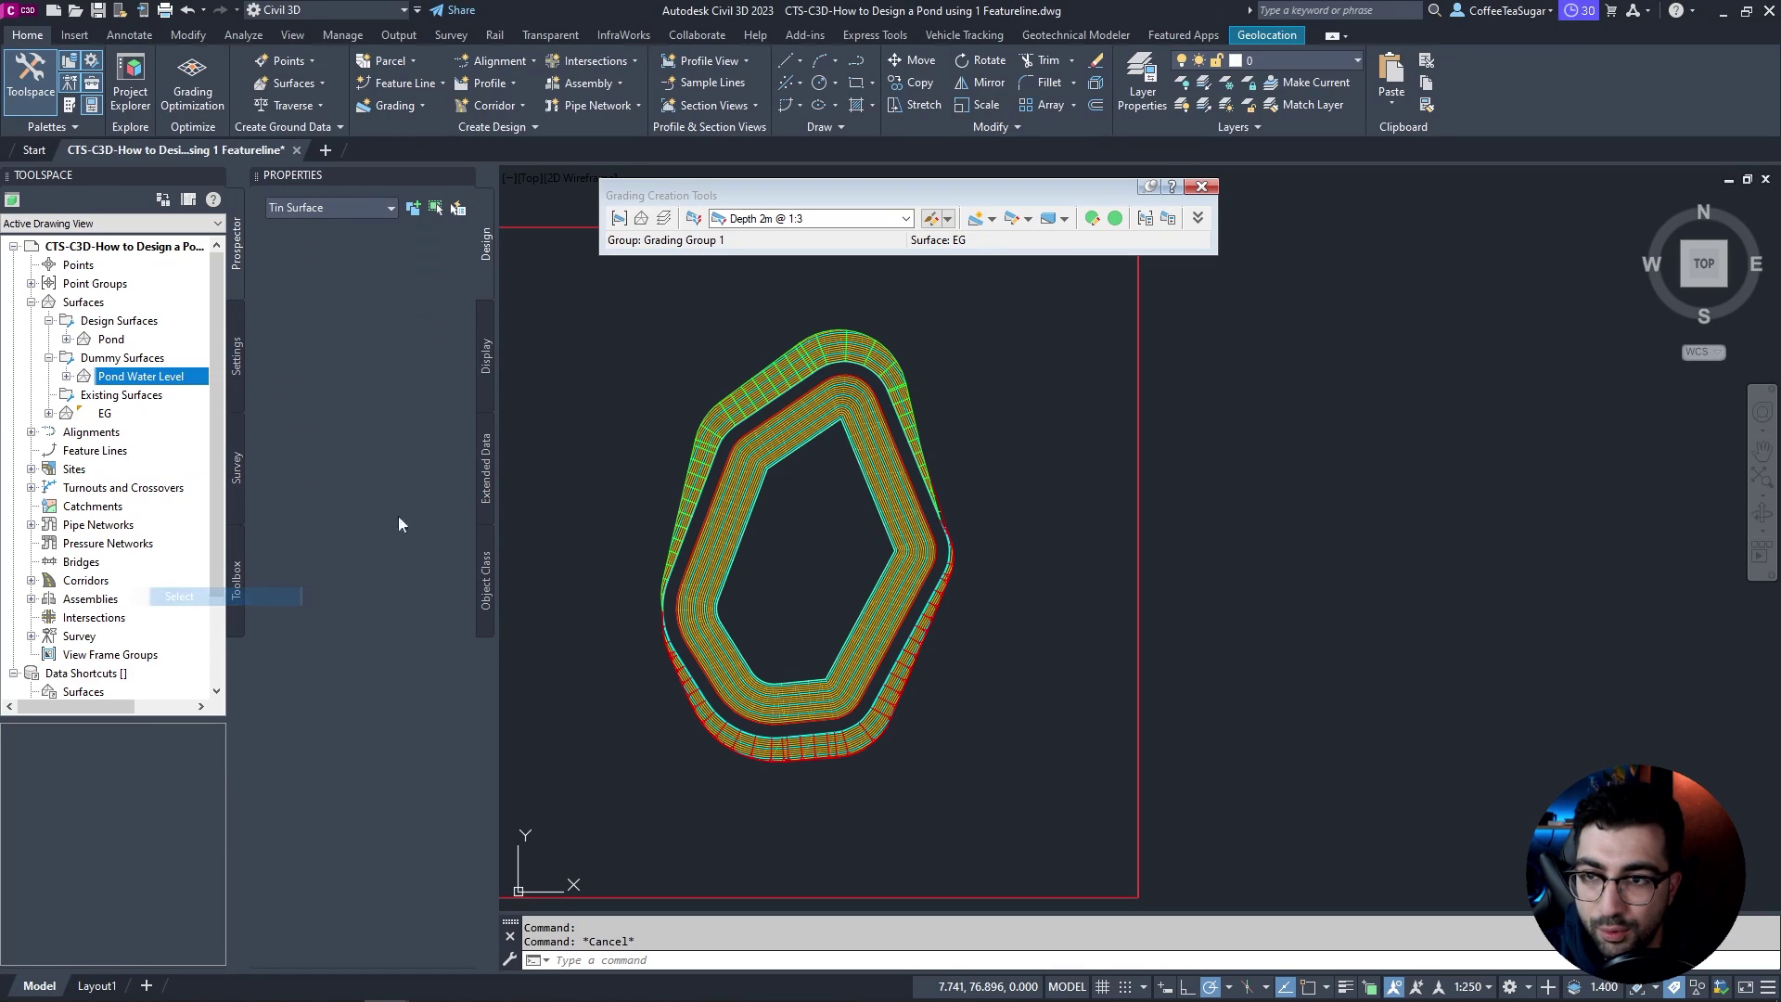
{"action": "left_click", "coordinate": [815, 394]}
{"action": "right_click", "coordinate": [805, 416]}
{"action": "key", "text": "Escape"}
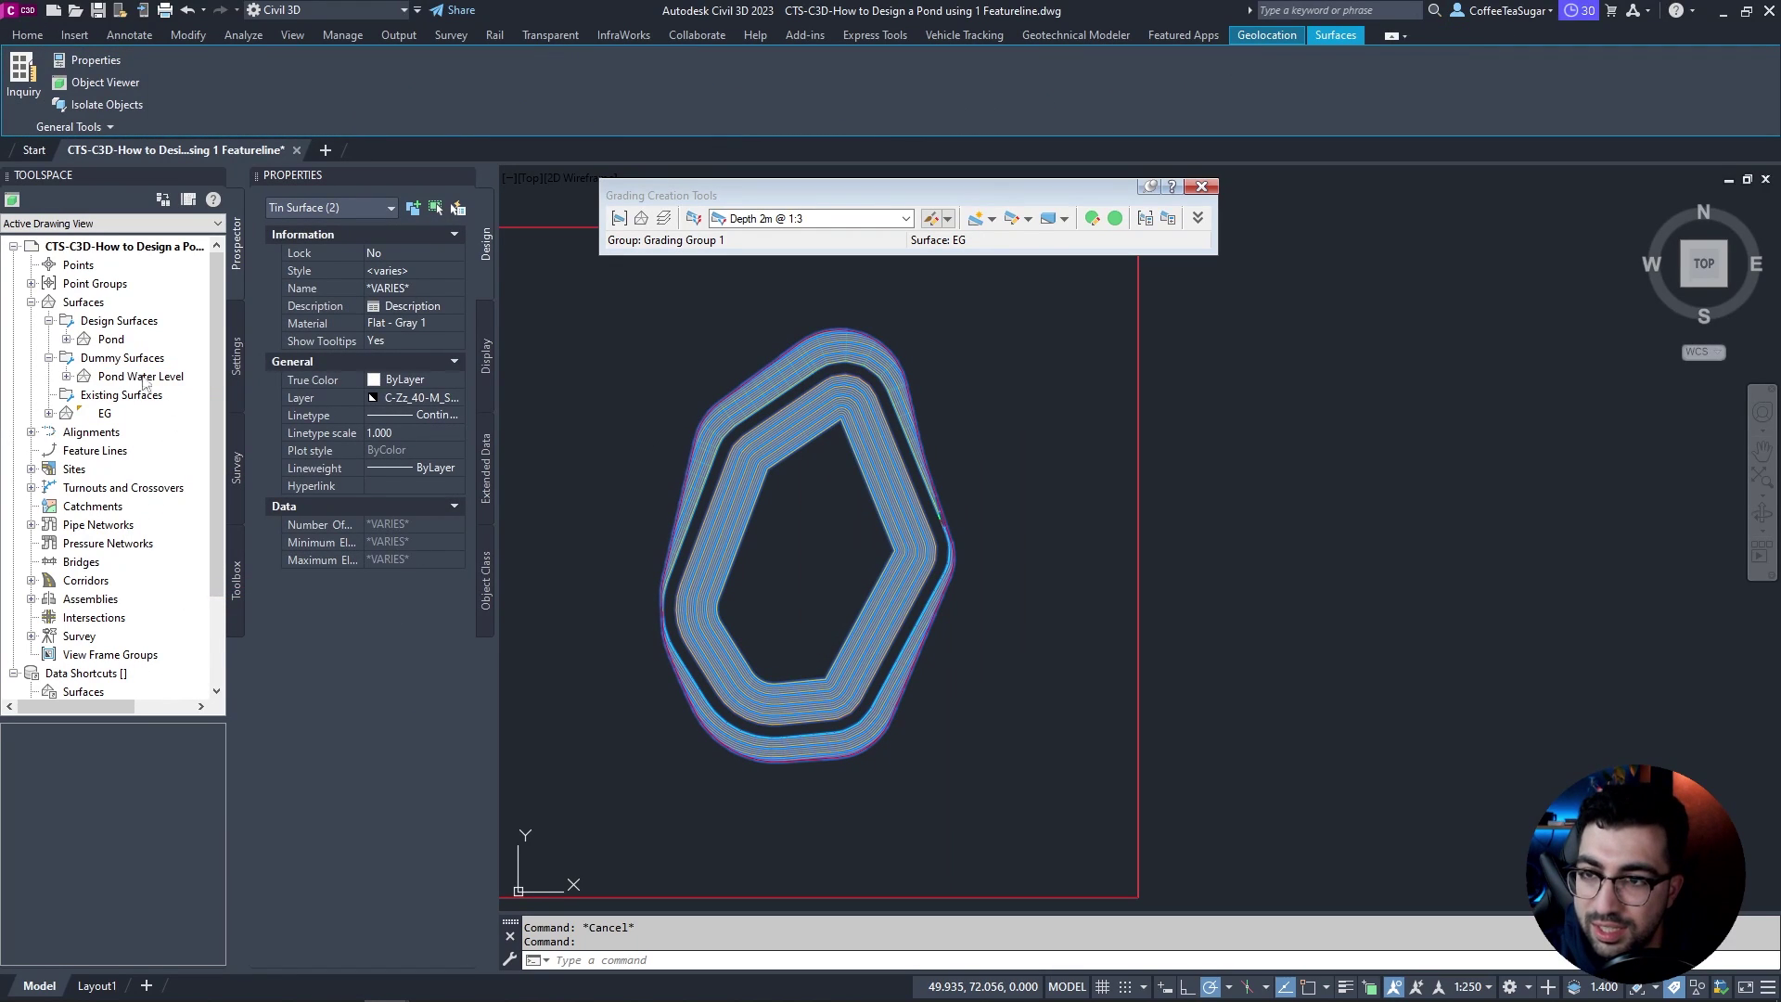
Step: Set the Pond Water Level surface's style to Triangulation - Green
{"action": "right_click", "coordinate": [116, 373]}
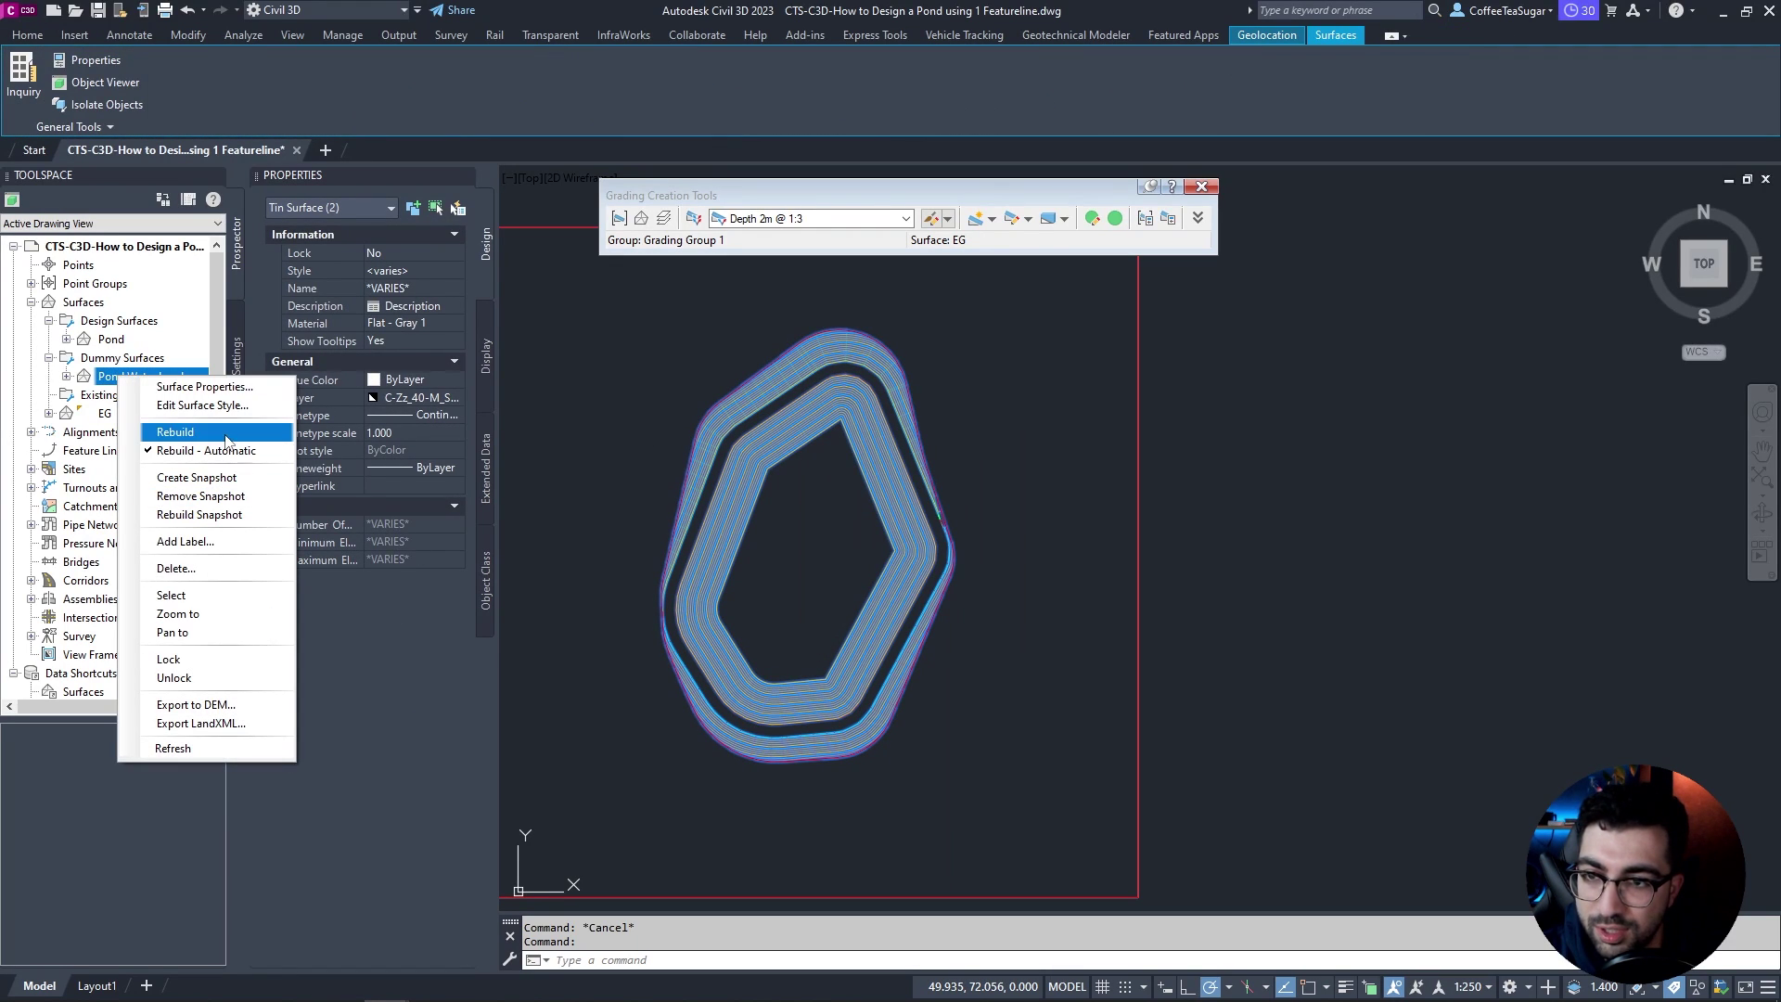
{"action": "left_click", "coordinate": [199, 386]}
{"action": "left_click", "coordinate": [816, 428]}
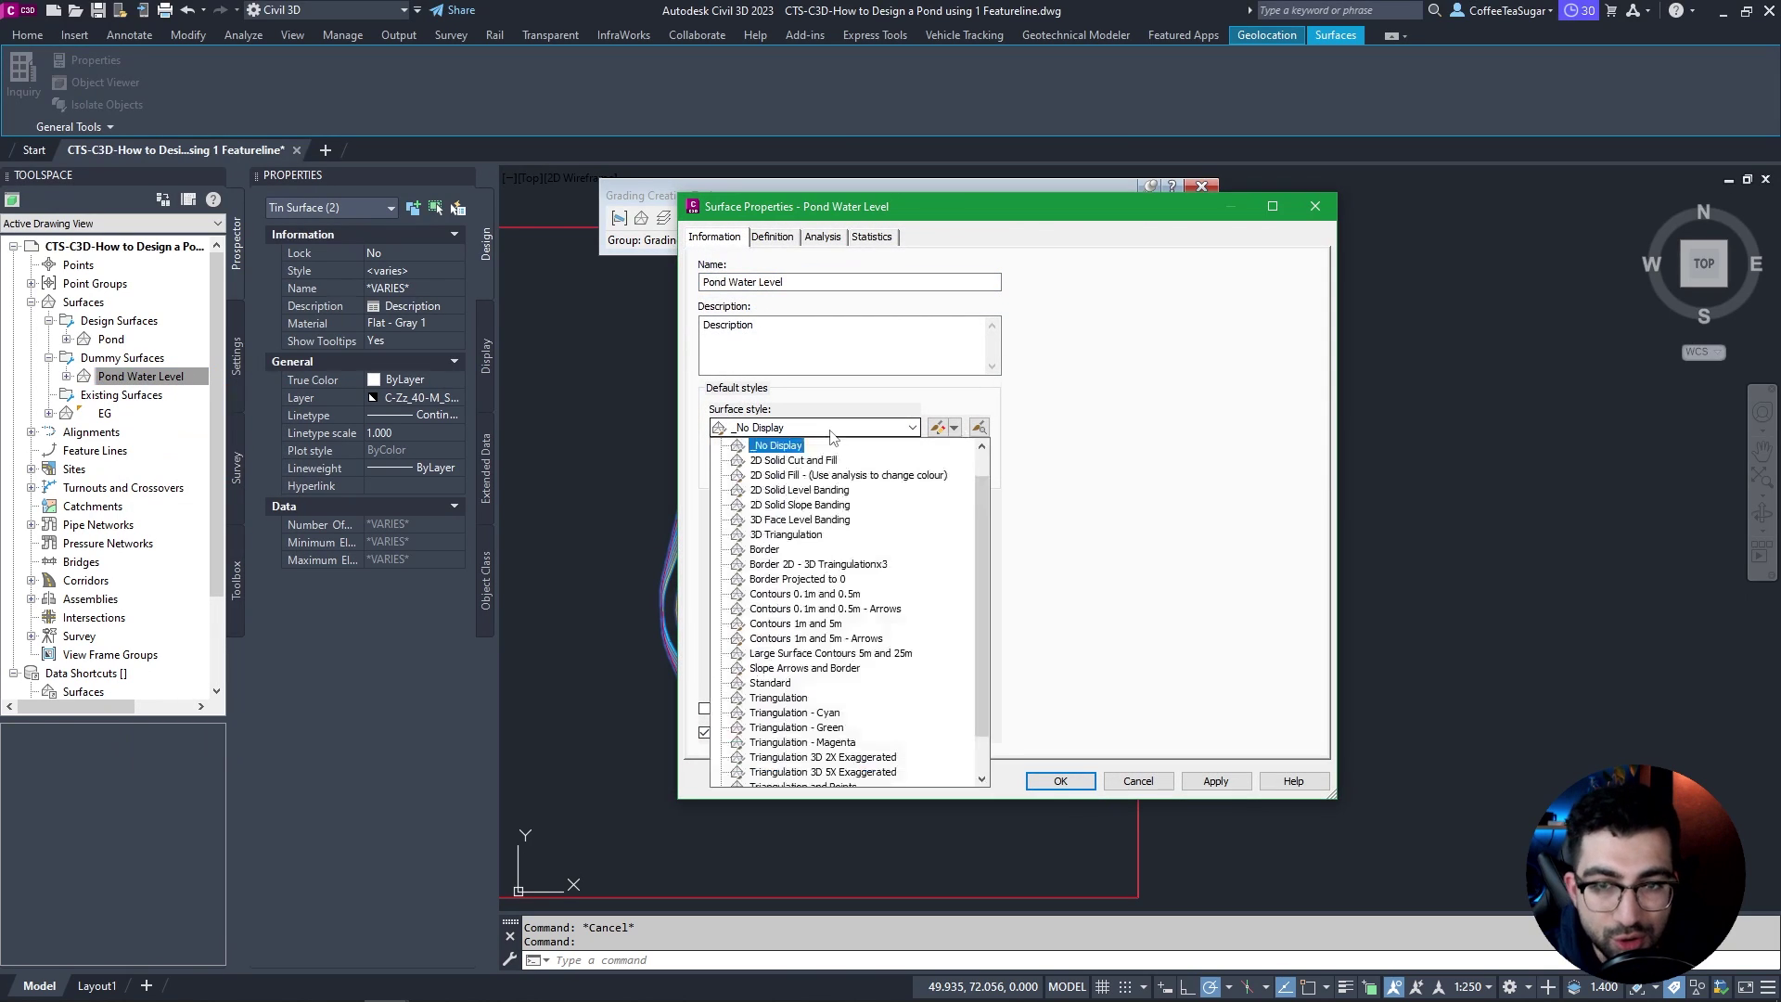
{"action": "scroll", "coordinate": [825, 649], "scroll_direction": "down", "scroll_amount": 1}
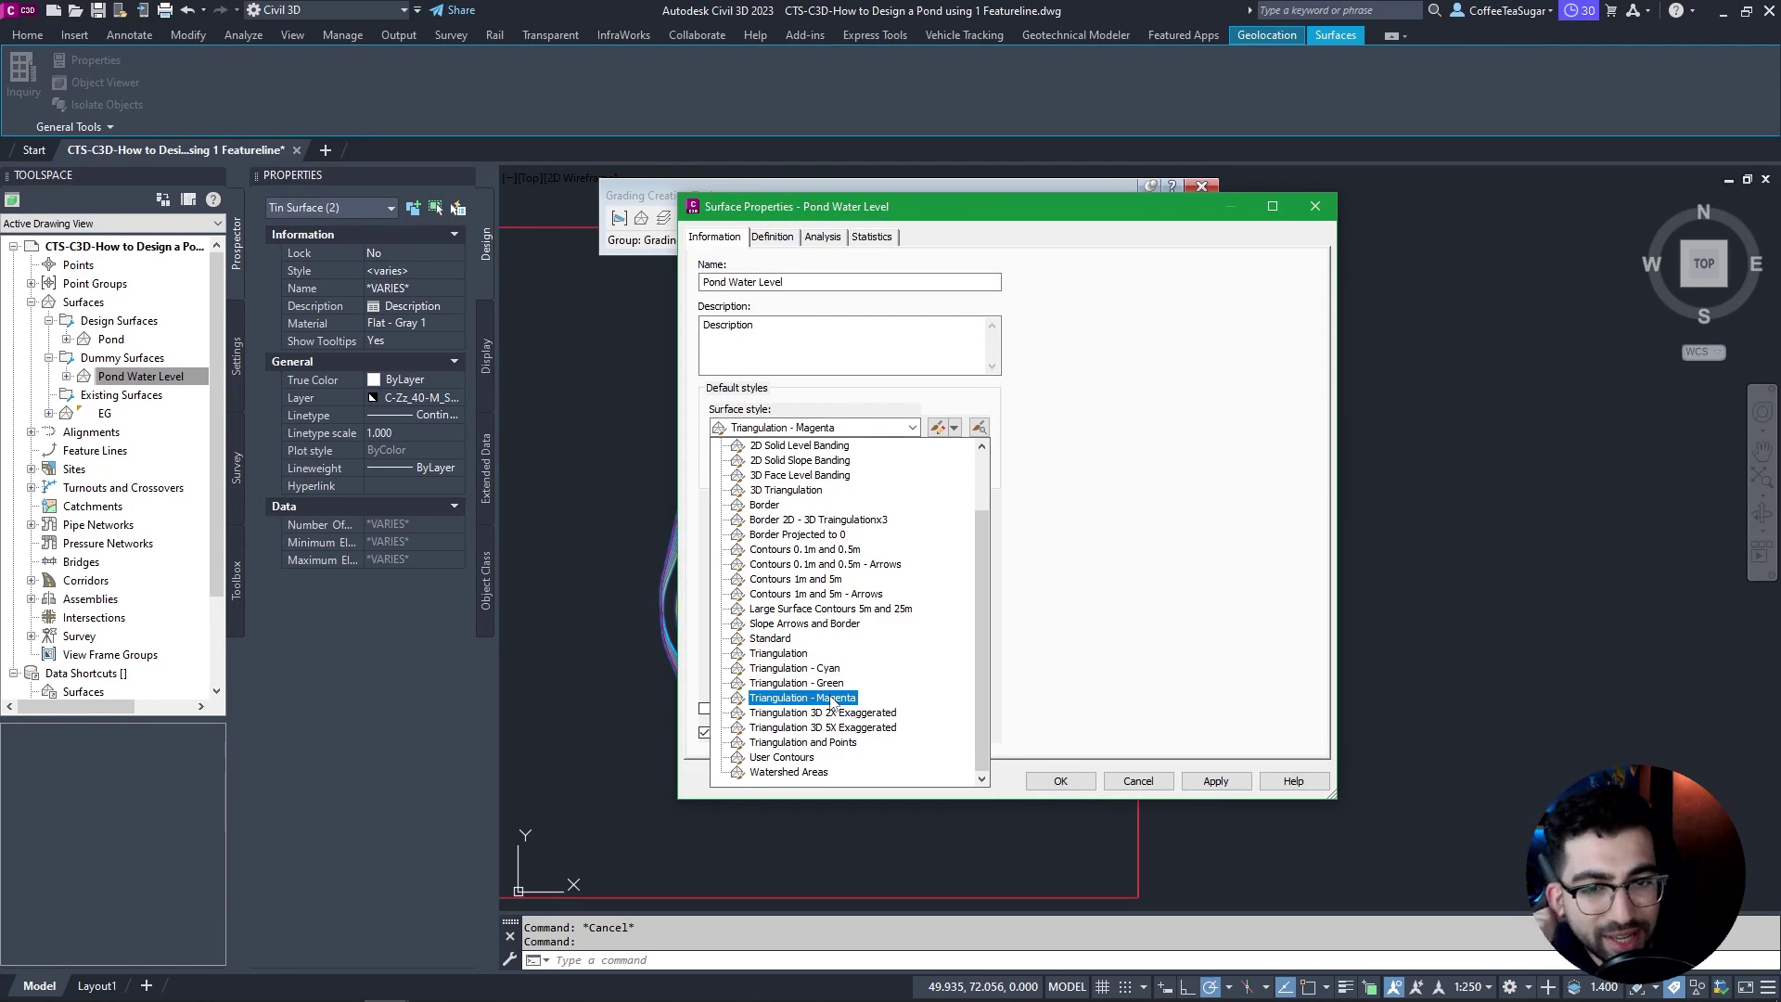
{"action": "left_click", "coordinate": [817, 682]}
{"action": "key", "text": "Return"}
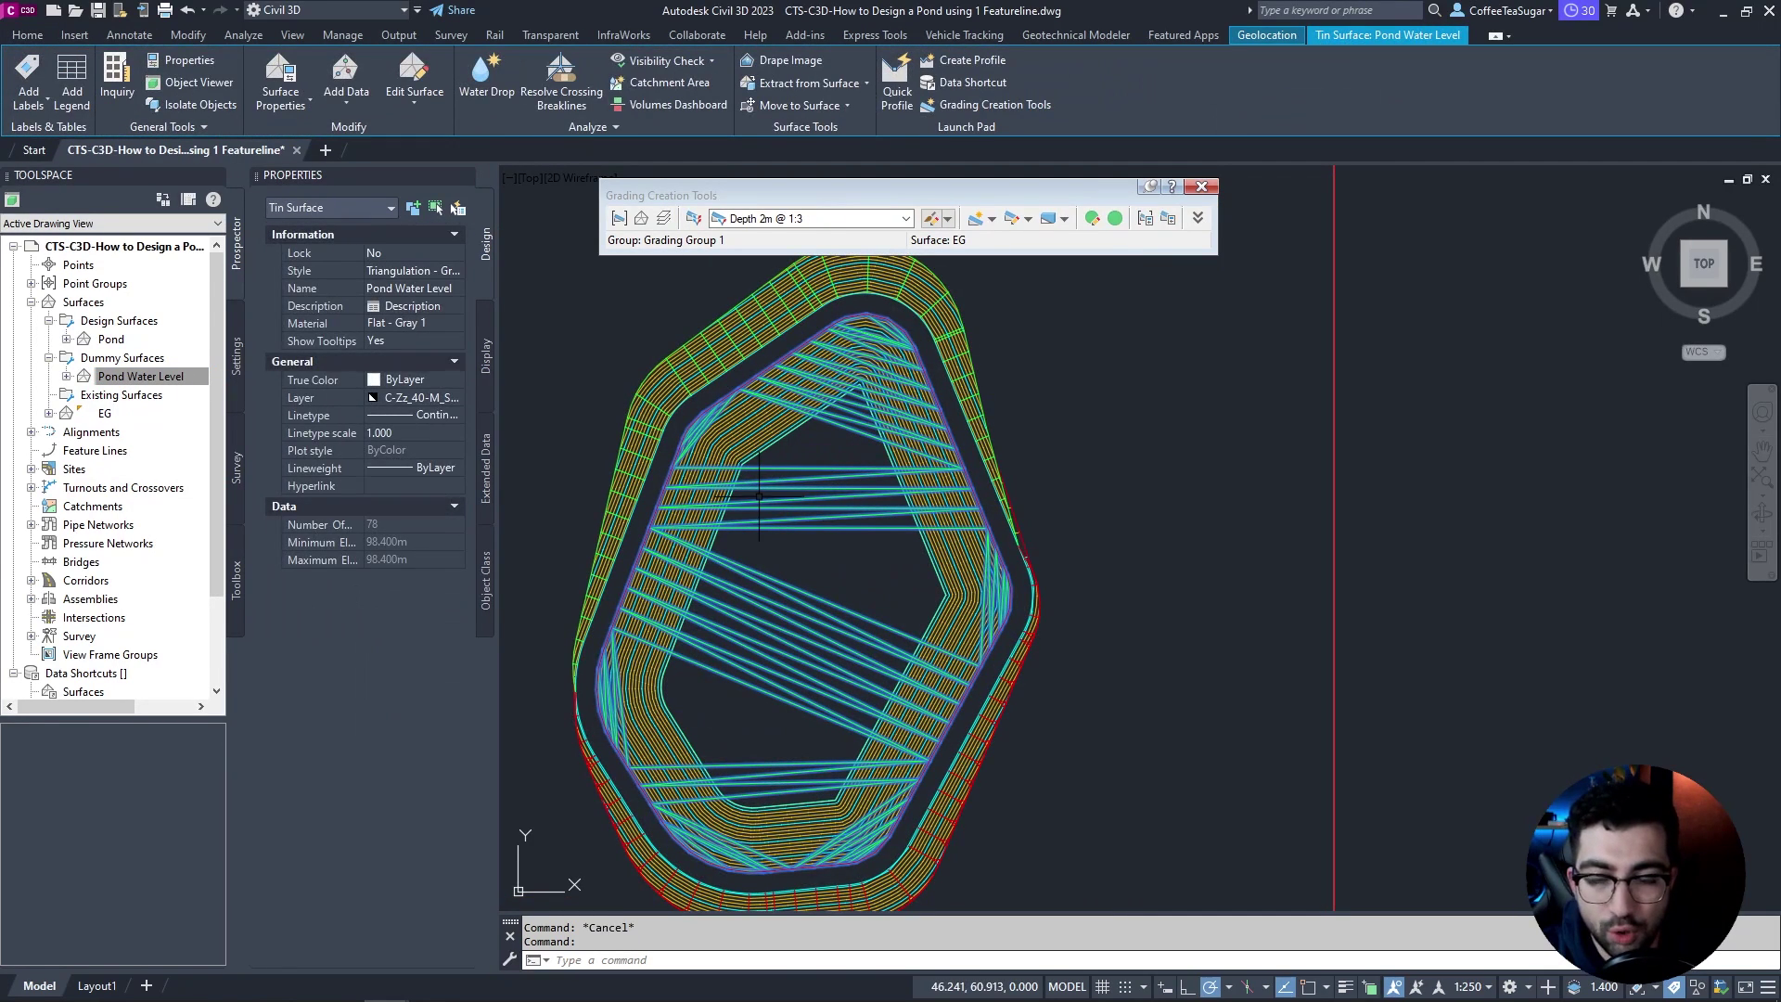
Step: Examine the Pond and Pond Water Level surfaces together in 3D in the Object Viewer
{"action": "left_click", "coordinate": [759, 434]}
{"action": "right_click", "coordinate": [757, 432]}
{"action": "left_click", "coordinate": [851, 619]}
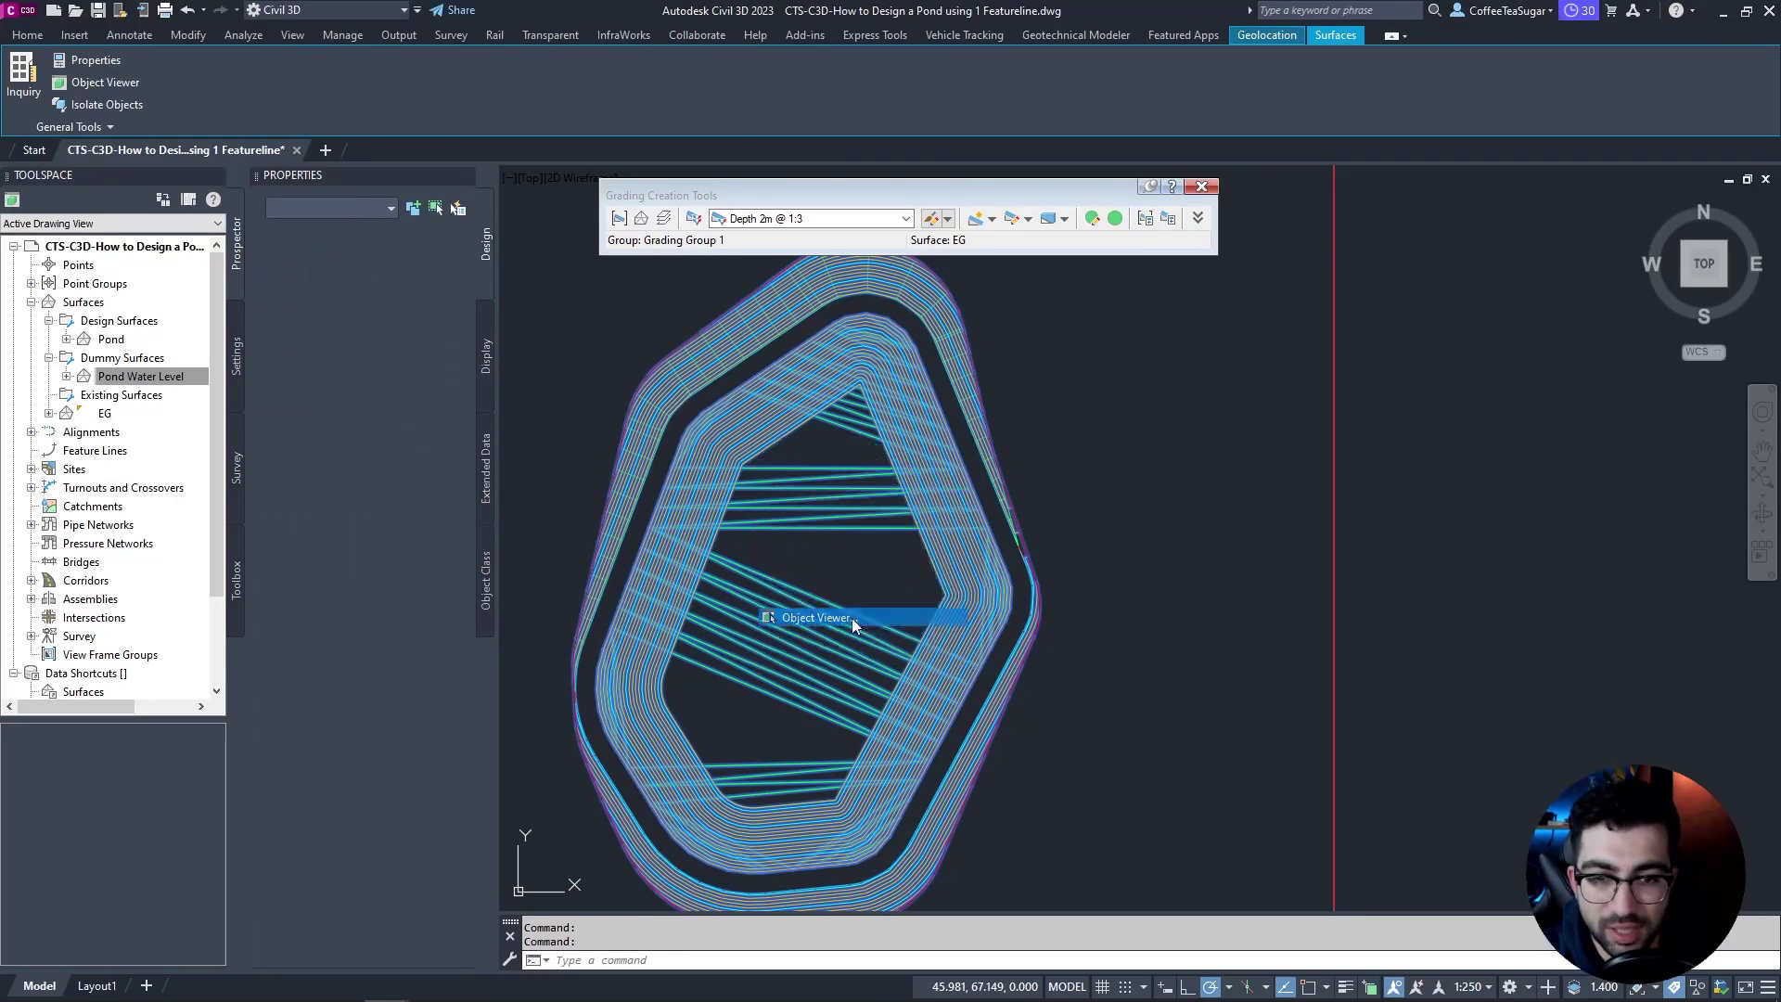
{"action": "left_click_drag", "start_coordinate": [958, 588], "coordinate": [932, 370]}
{"action": "left_click", "coordinate": [112, 37]}
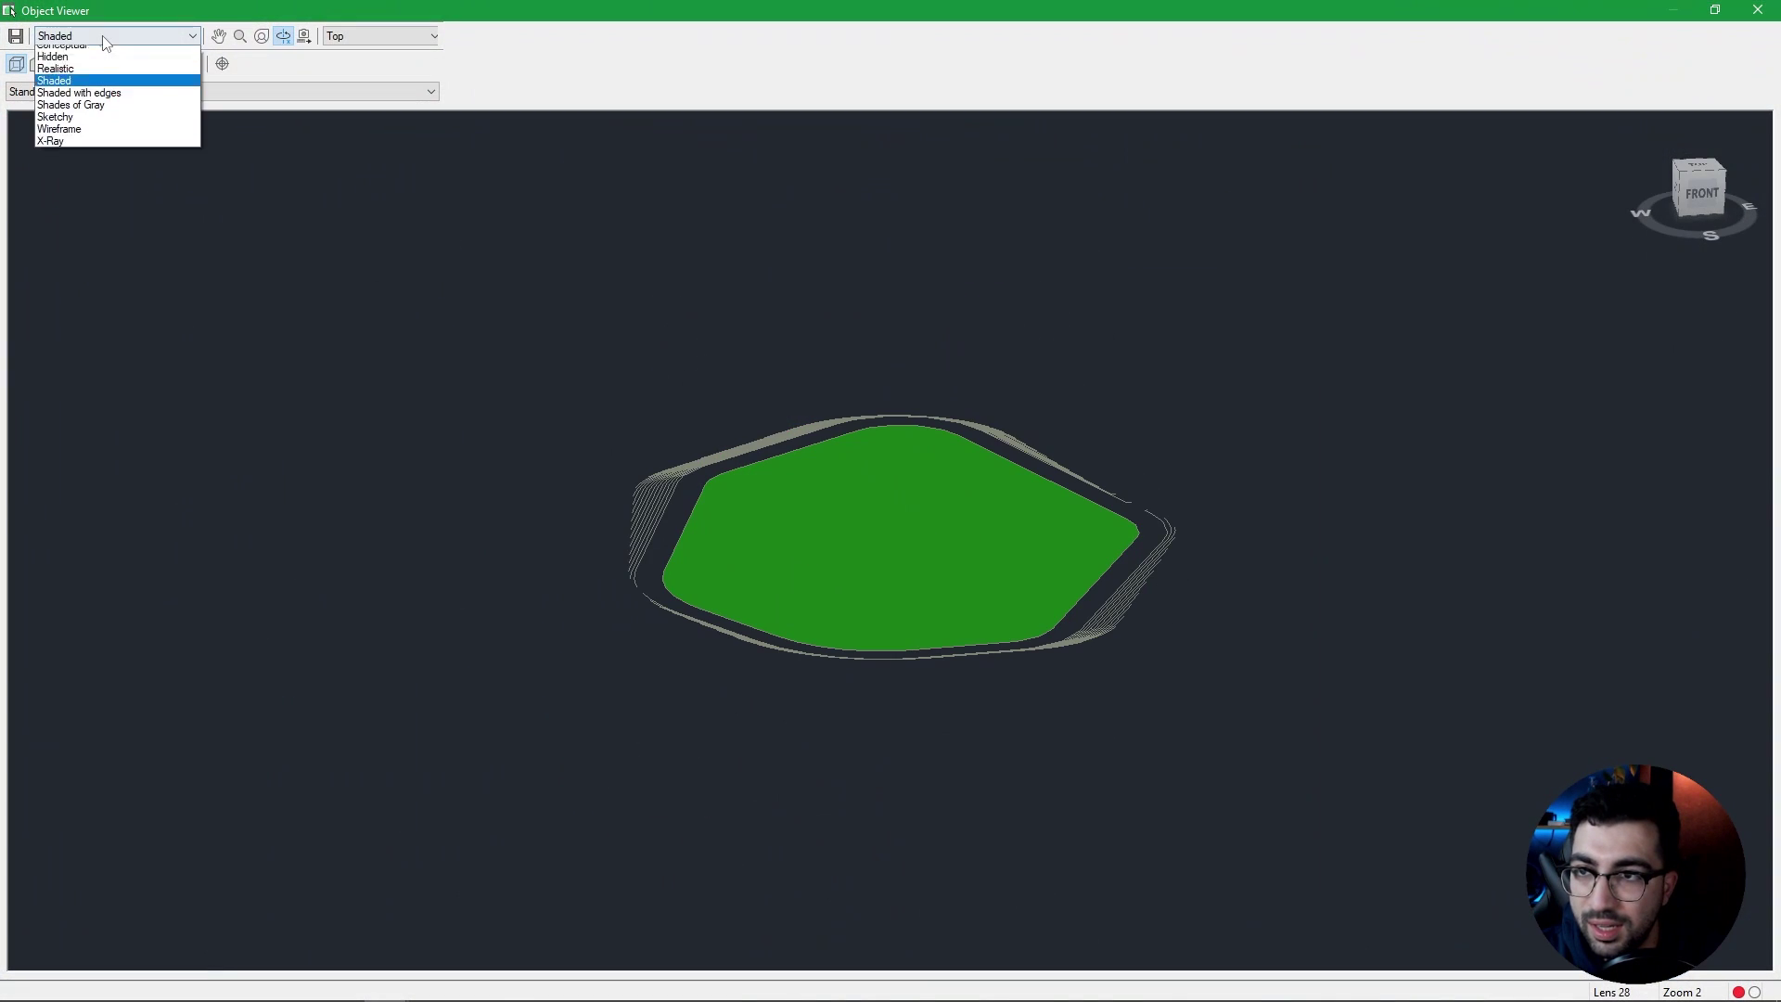
{"action": "left_click", "coordinate": [95, 113]}
{"action": "scroll", "coordinate": [1022, 580], "scroll_direction": "up", "scroll_amount": 5}
{"action": "mouse_move", "coordinate": [1021, 581]}
{"action": "left_mouse_down"}
{"action": "mouse_move", "coordinate": [852, 540]}
{"action": "mouse_move", "coordinate": [866, 565]}
{"action": "left_mouse_up"}
{"action": "left_click", "coordinate": [1756, 10]}
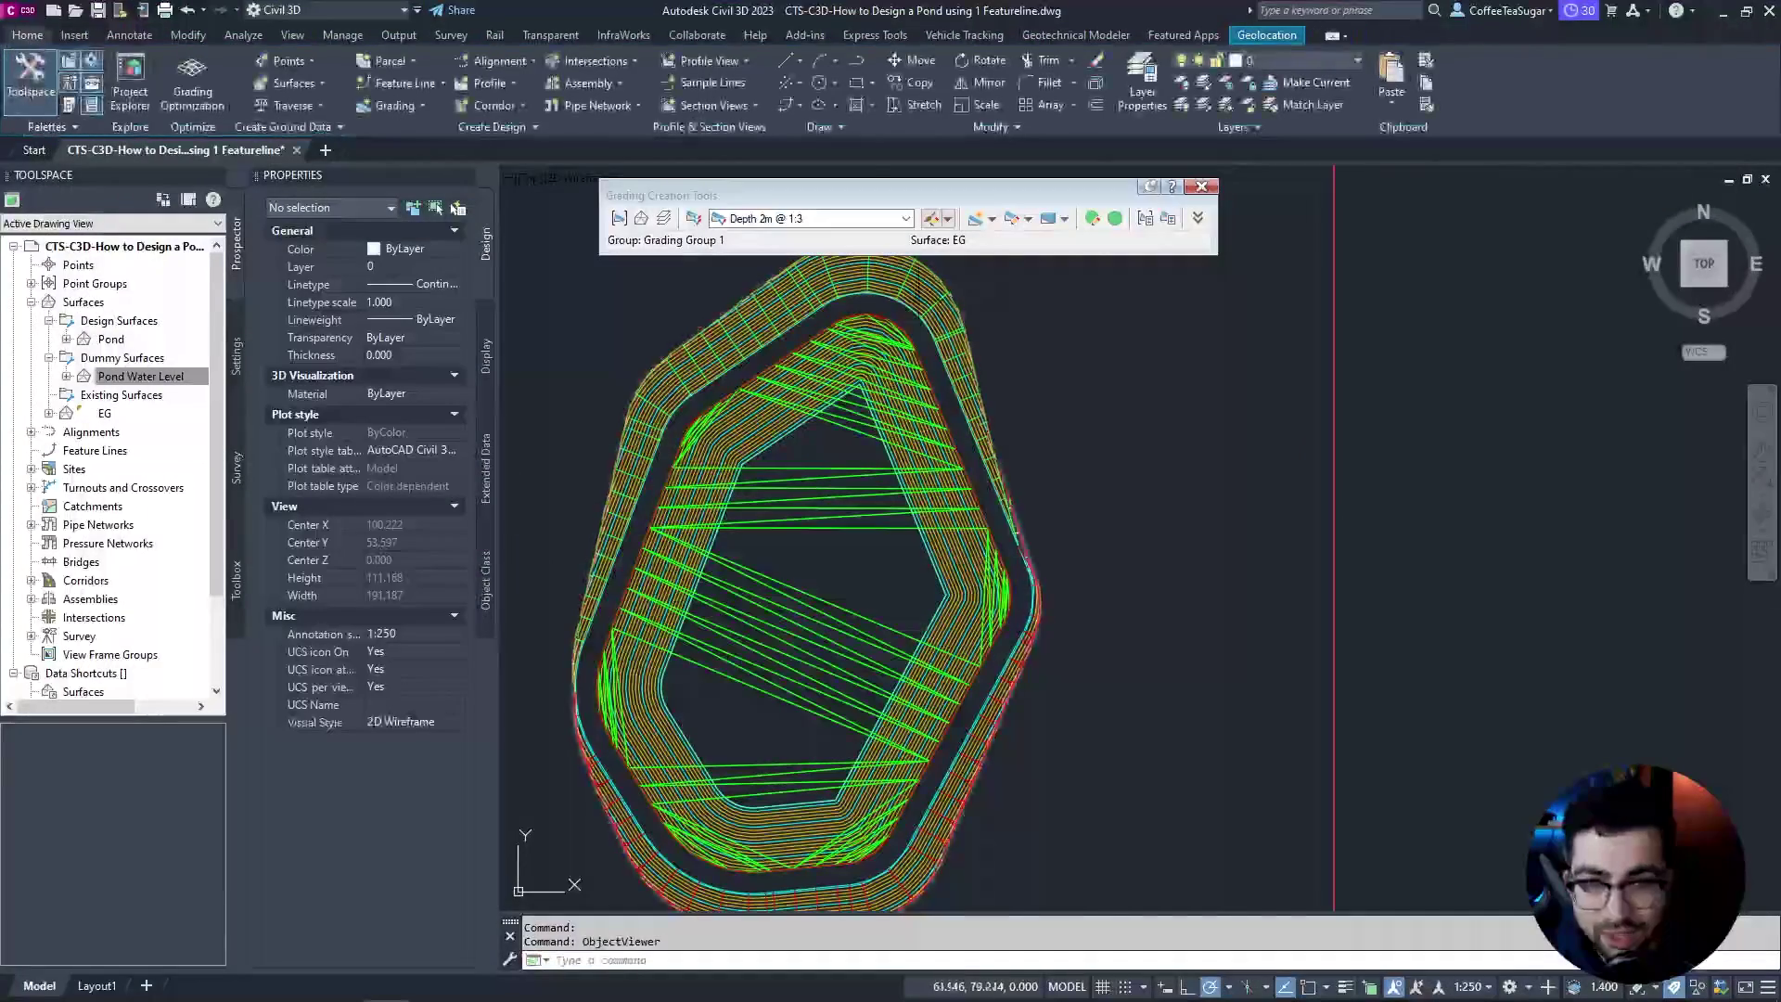
Step: Change the Pond surface's style to Triangulation - Magenta
{"action": "scroll", "coordinate": [881, 278], "scroll_direction": "up", "scroll_amount": 5}
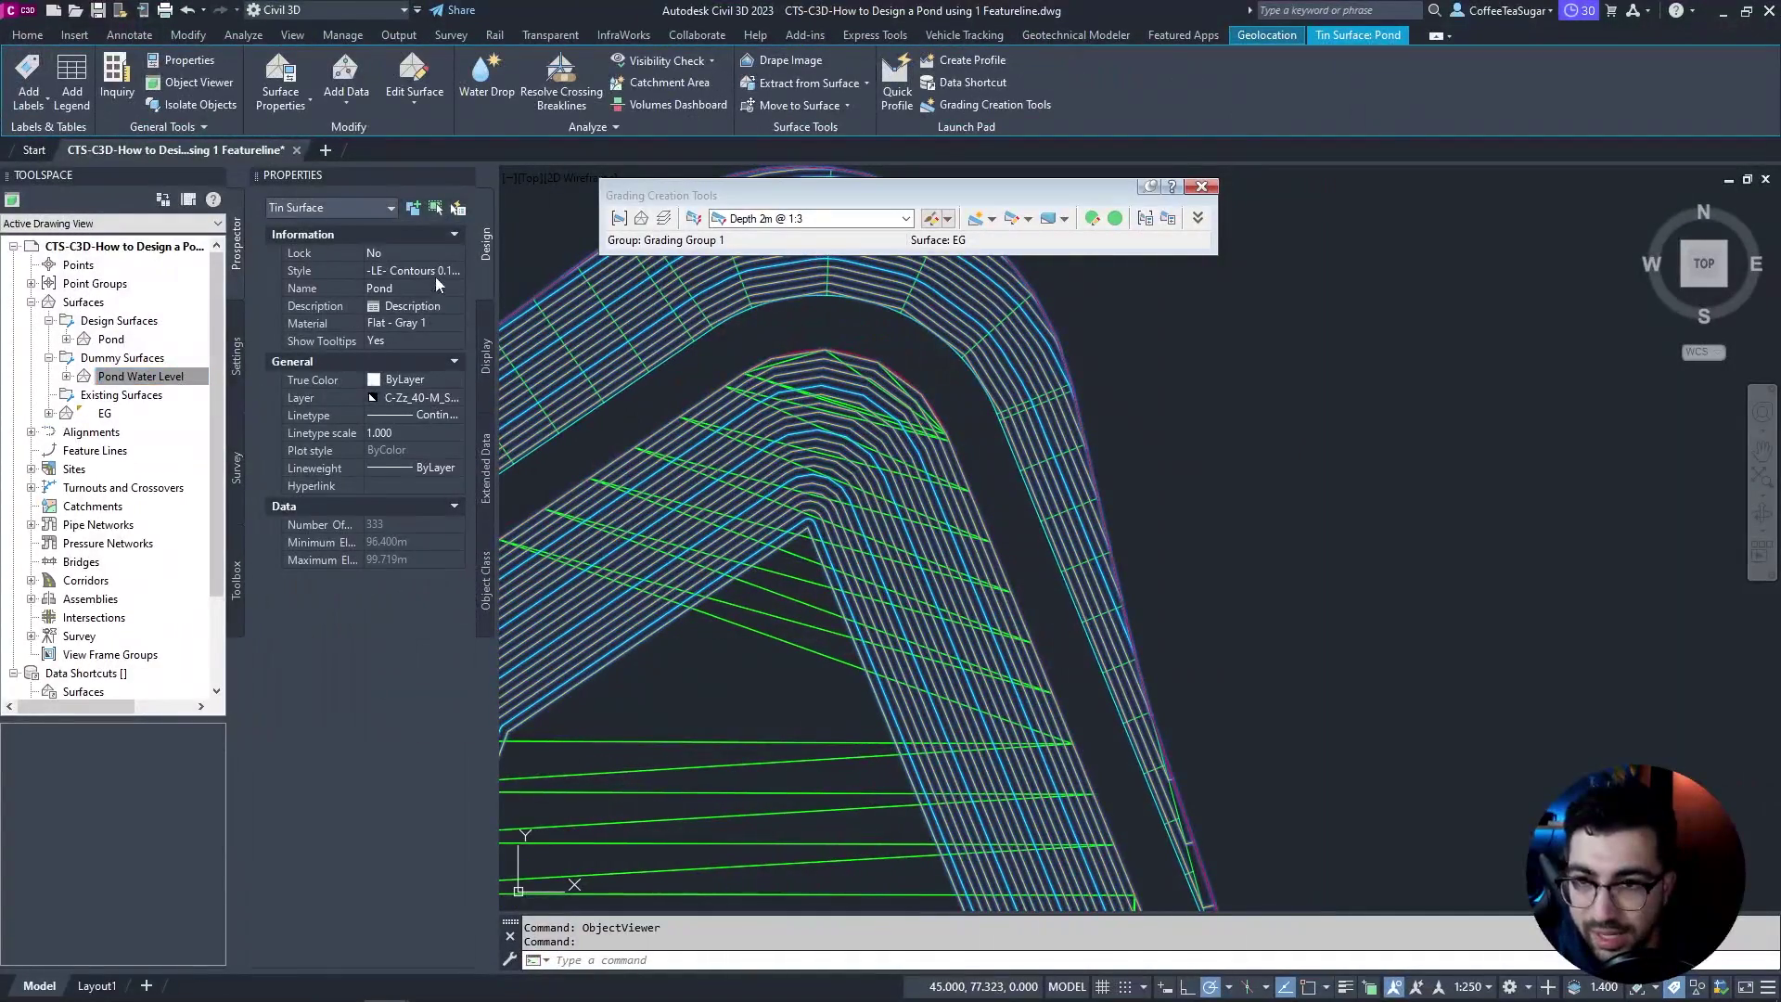
{"action": "left_click", "coordinate": [436, 270]}
{"action": "left_click", "coordinate": [417, 623]}
{"action": "key", "text": "Escape"}
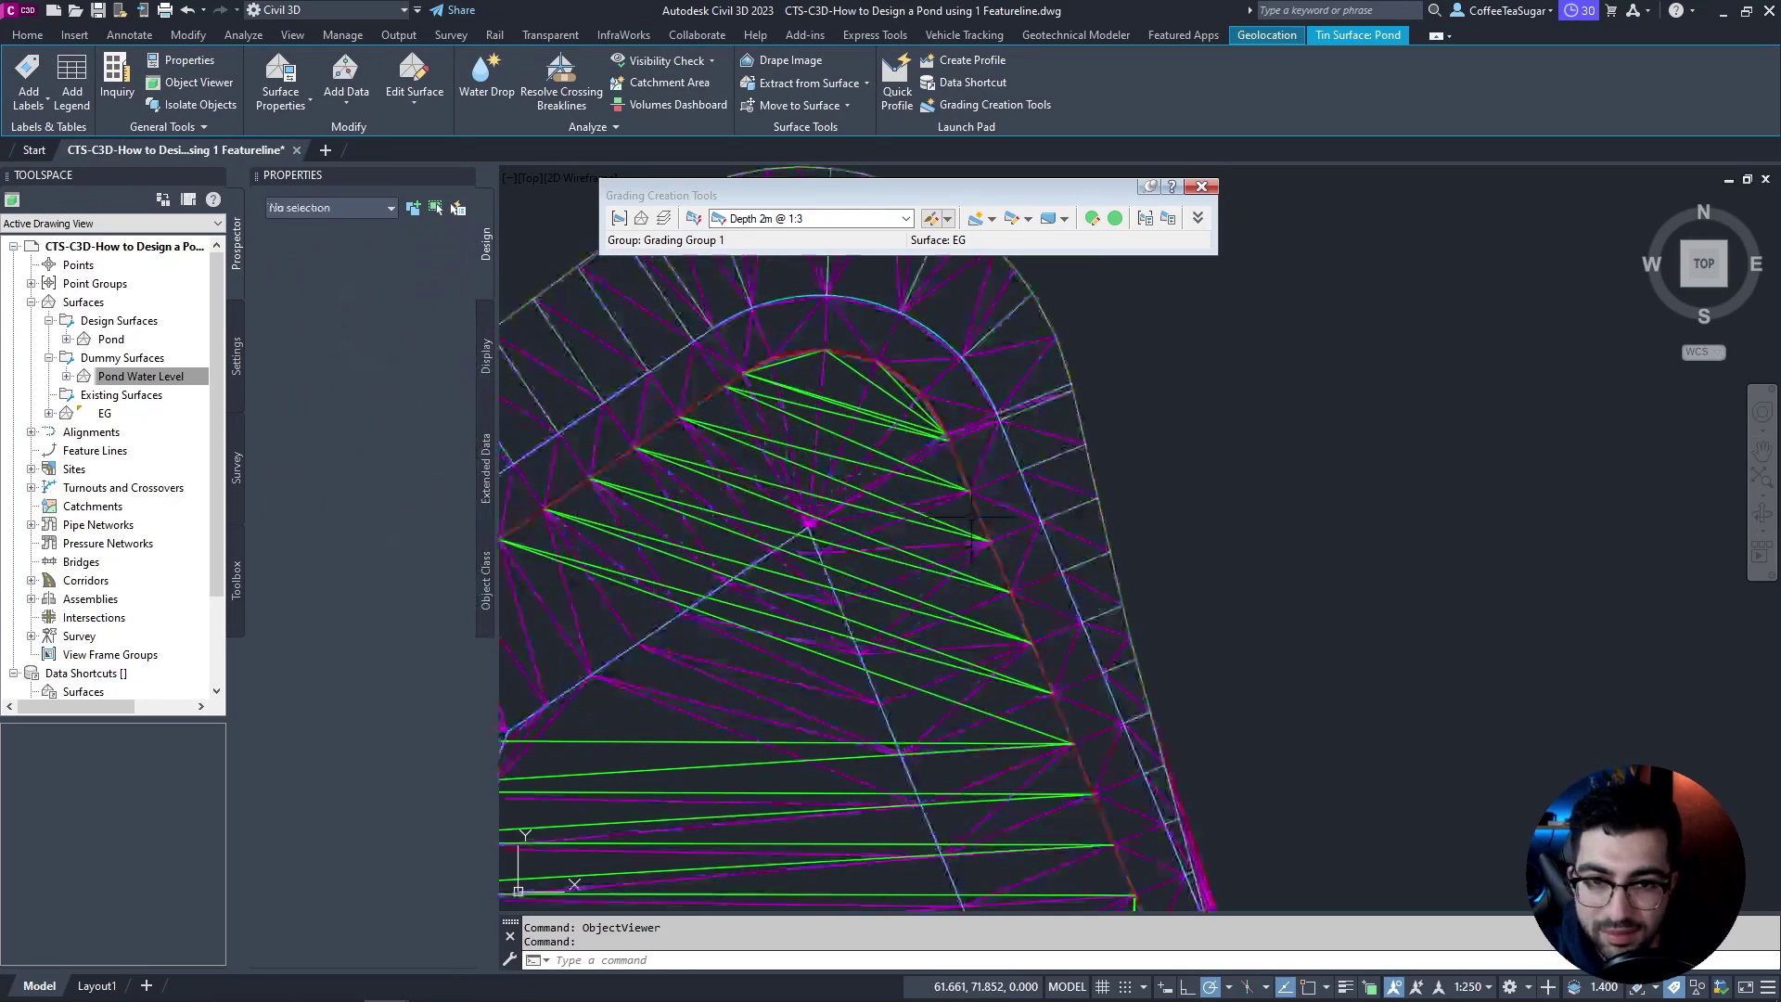
Step: Orbit around both triangulated surfaces in the Object Viewer to check the water level against the pond banks
{"action": "right_click", "coordinate": [1066, 353]}
{"action": "left_click", "coordinate": [1150, 659]}
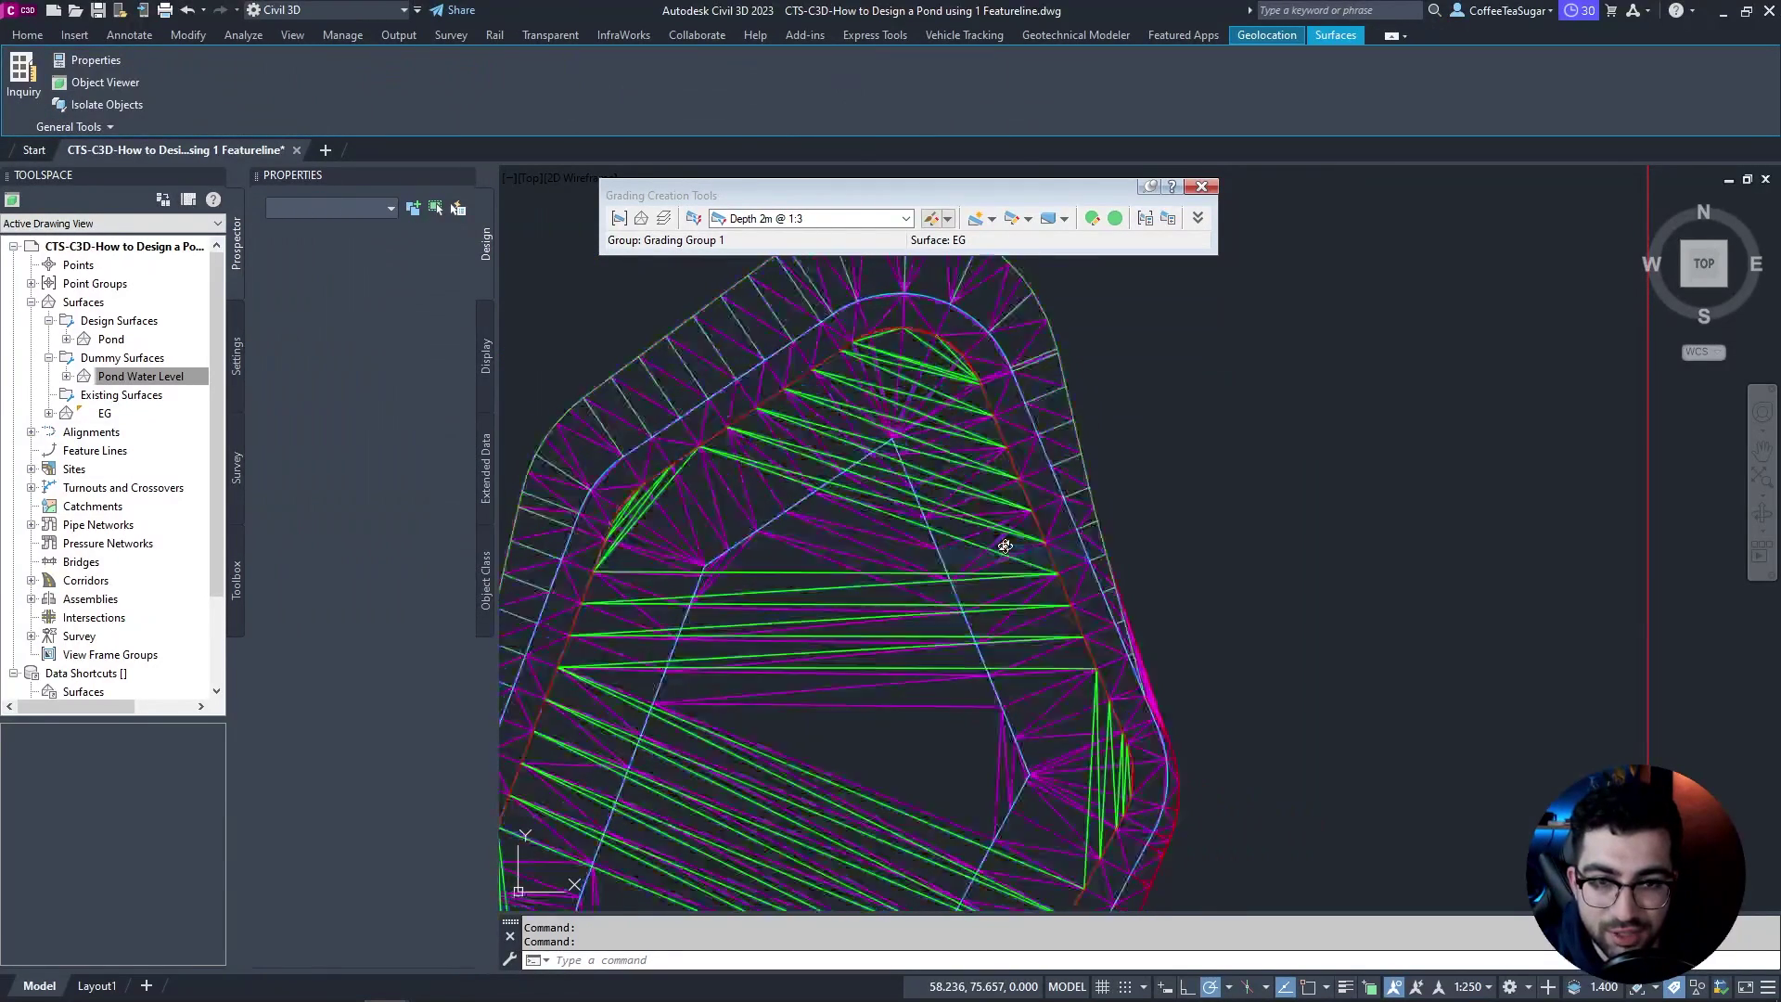
{"action": "scroll", "coordinate": [1144, 521], "scroll_direction": "up", "scroll_amount": 3}
{"action": "left_click_drag", "start_coordinate": [1144, 520], "coordinate": [1031, 581]}
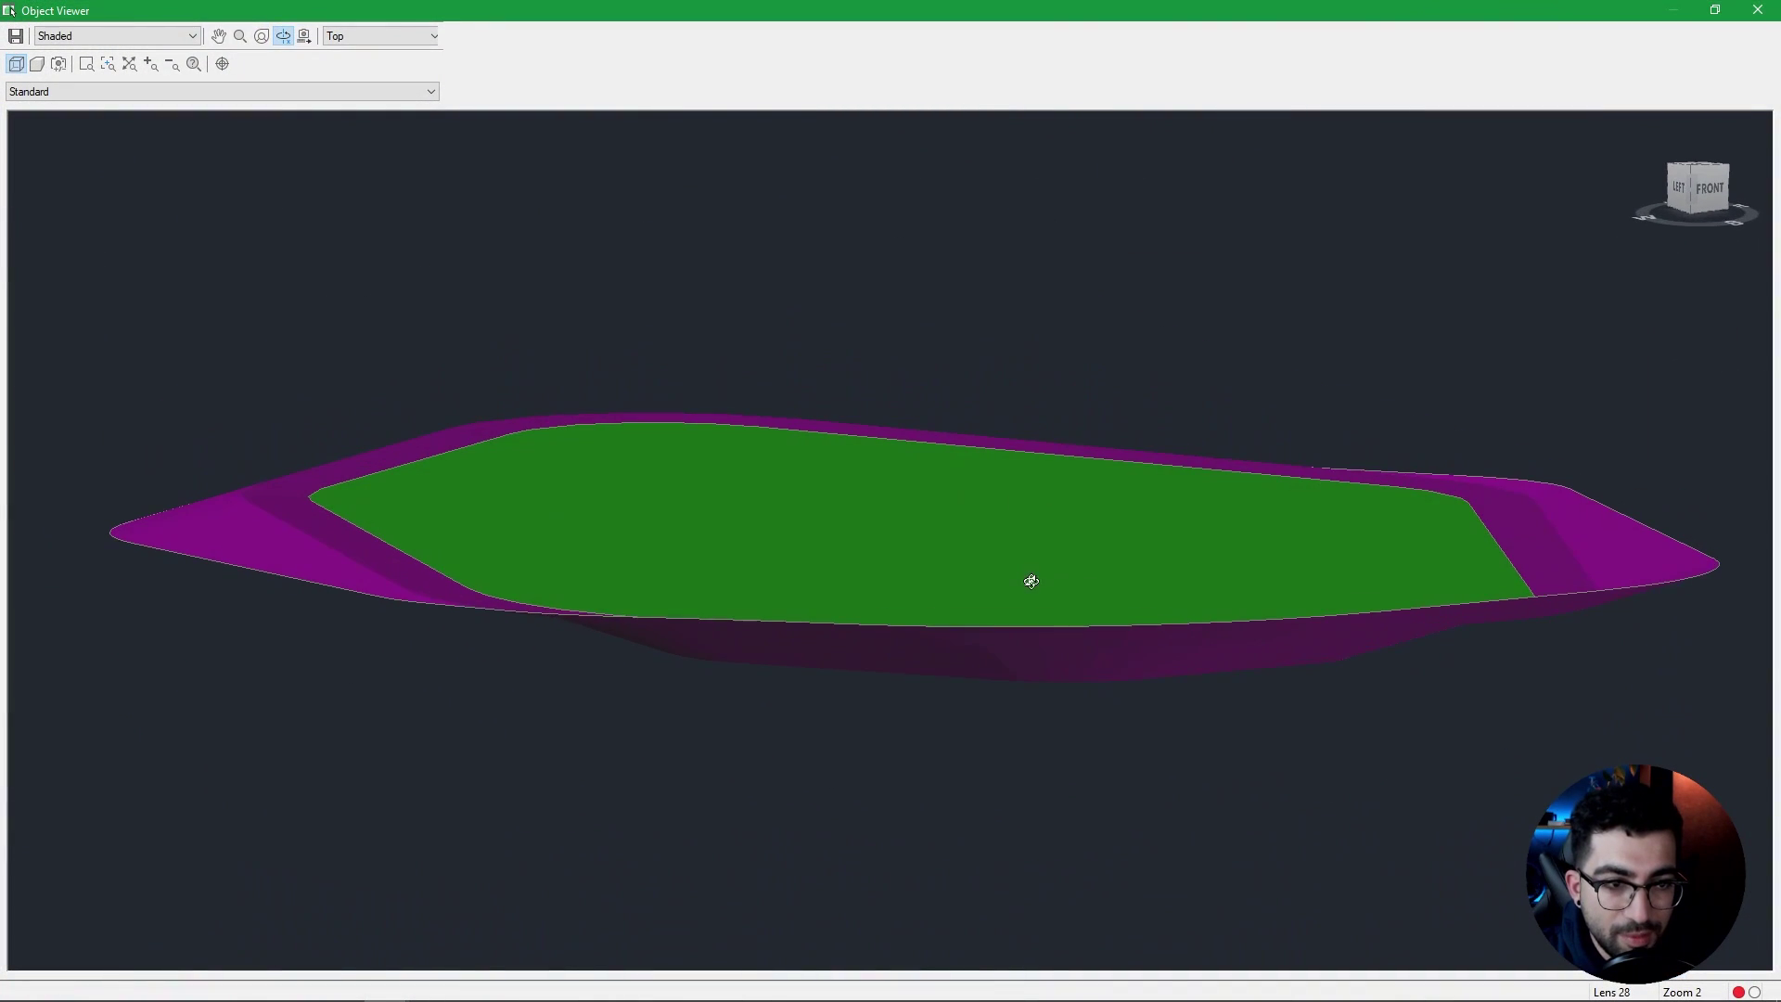
{"action": "left_click_drag", "start_coordinate": [1155, 650], "coordinate": [814, 592]}
{"action": "scroll", "coordinate": [1484, 546], "scroll_direction": "up", "scroll_amount": 2}
{"action": "left_click_drag", "start_coordinate": [1478, 548], "coordinate": [843, 587]}
{"action": "scroll", "coordinate": [635, 512], "scroll_direction": "down", "scroll_amount": 4}
{"action": "mouse_move", "coordinate": [636, 512]}
{"action": "left_mouse_down"}
{"action": "mouse_move", "coordinate": [767, 624]}
{"action": "mouse_move", "coordinate": [770, 714]}
{"action": "left_mouse_up"}
{"action": "left_click", "coordinate": [1759, 11]}
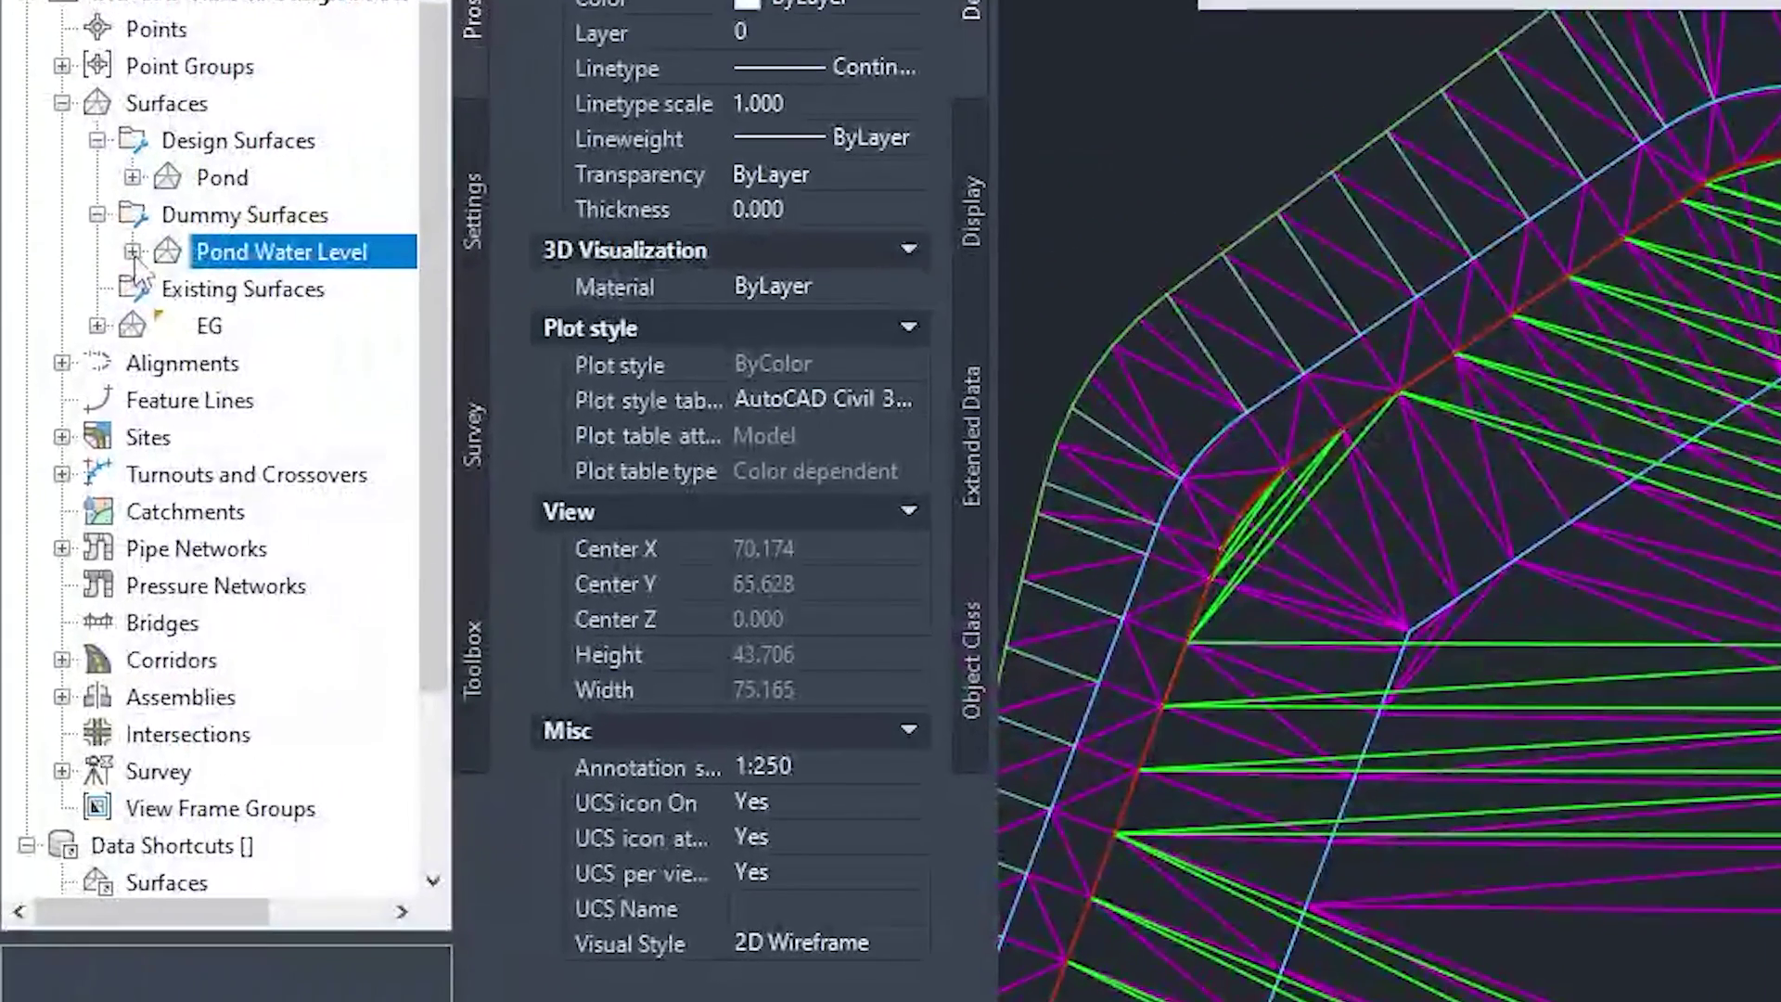
Step: Lower the Pond Water Level surface by 0.3 m with a Raise/Lower Surface edit in its definition
{"action": "left_click", "coordinate": [67, 376]}
{"action": "left_click", "coordinate": [83, 432]}
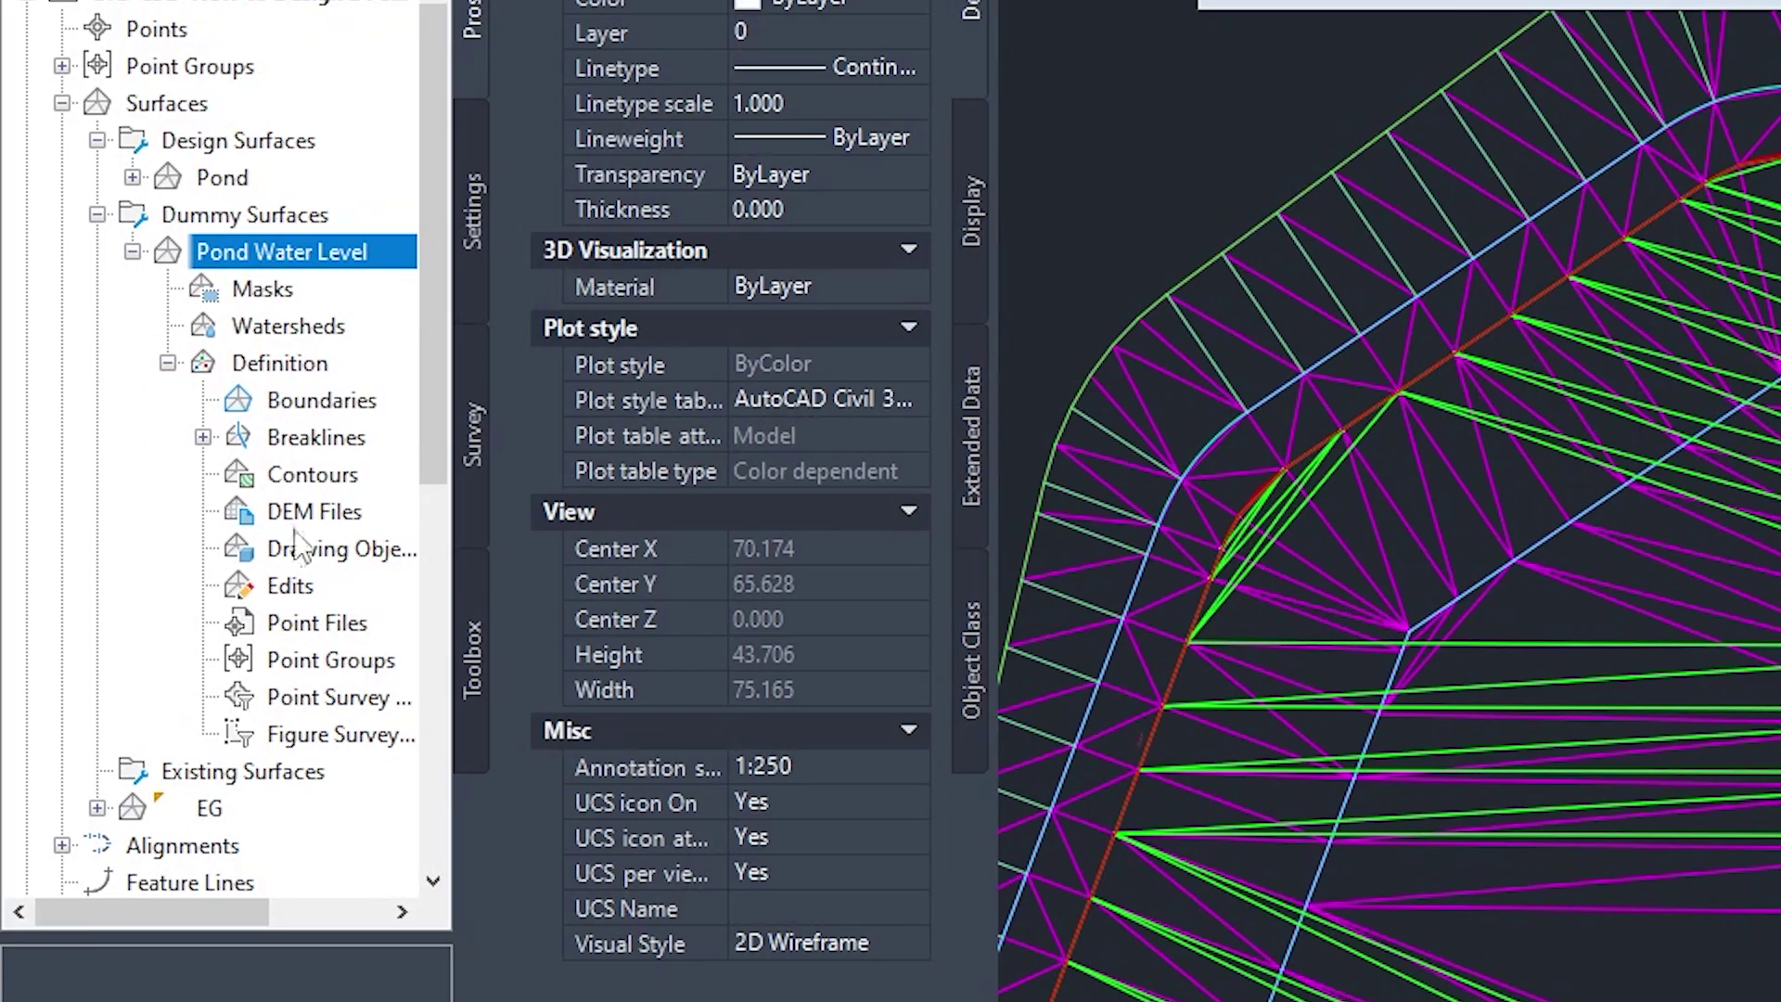
{"action": "left_click", "coordinate": [289, 586]}
{"action": "right_click", "coordinate": [289, 587]}
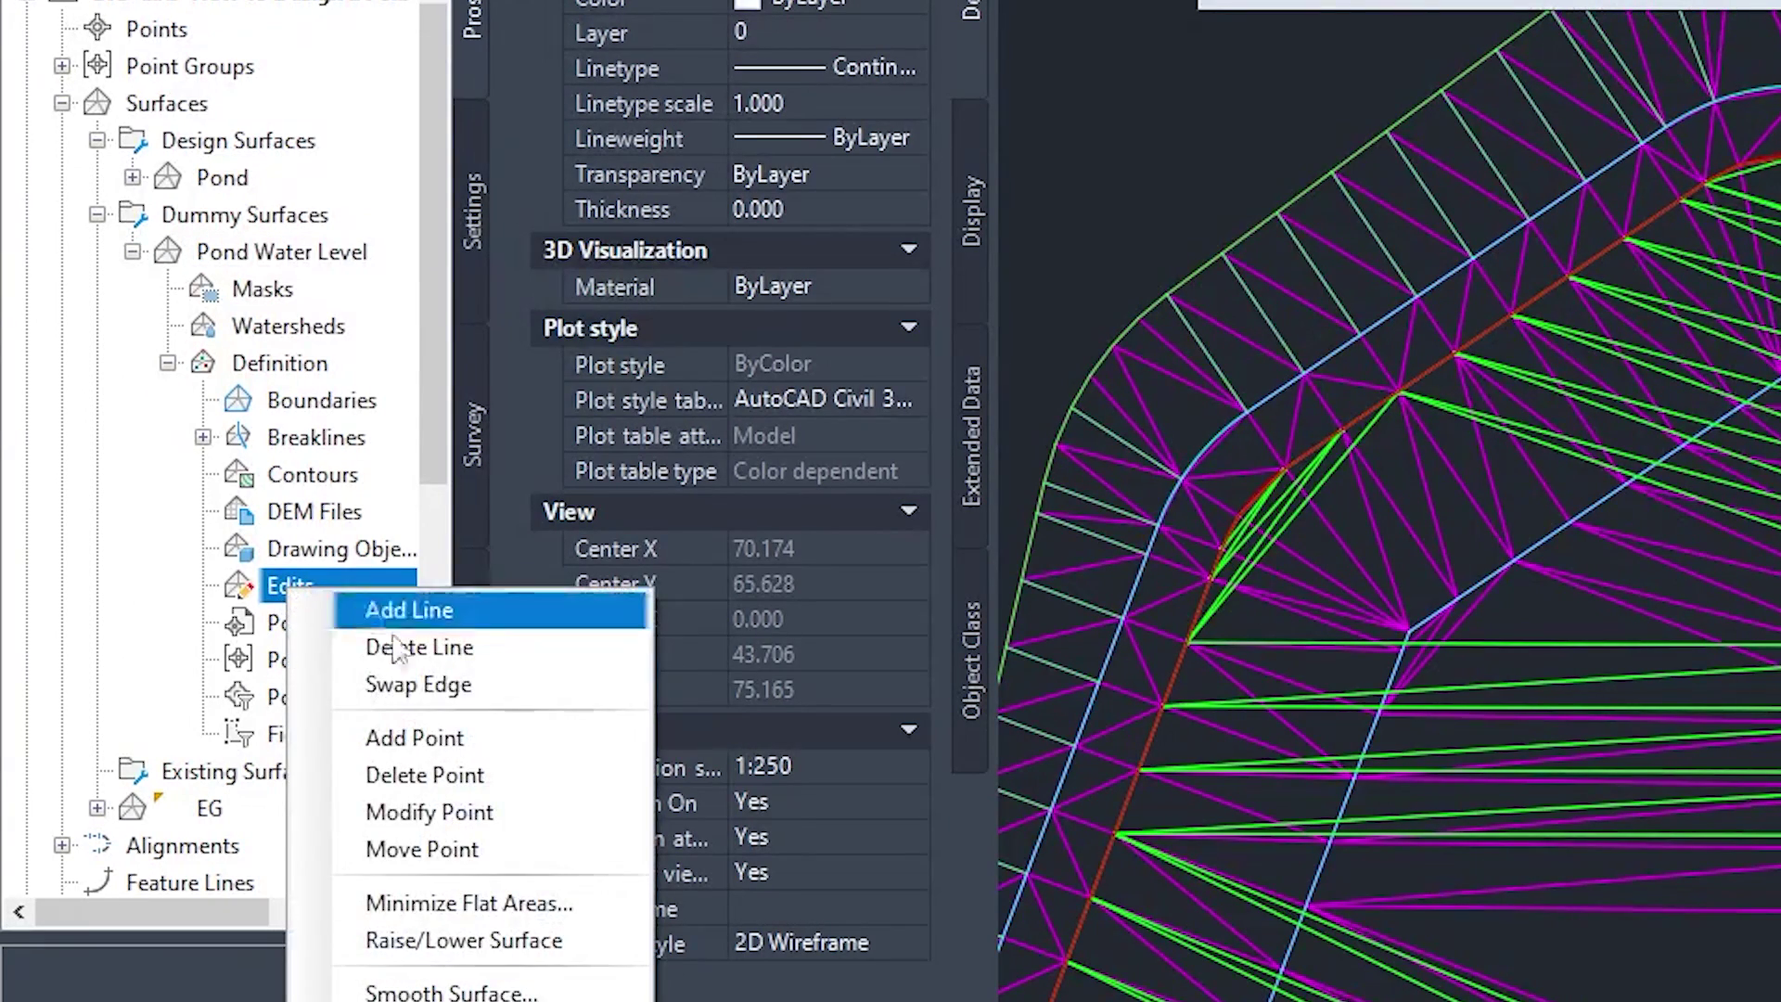
{"action": "left_click", "coordinate": [463, 939]}
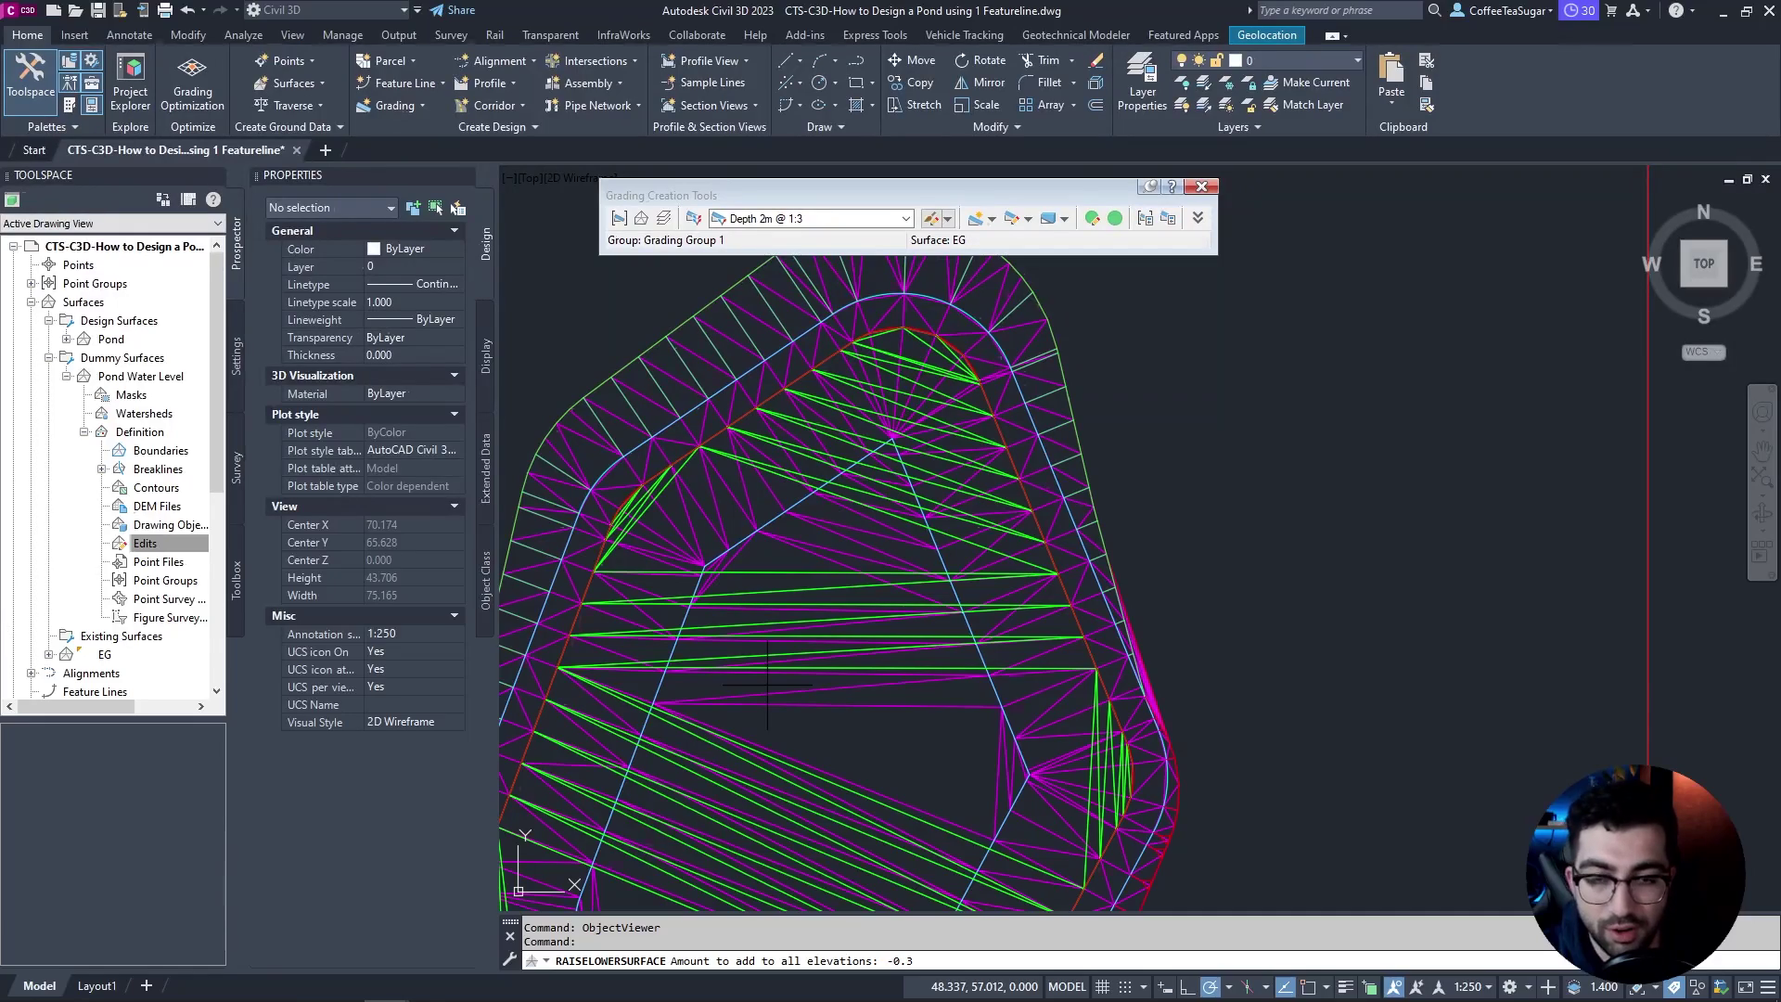
{"action": "key", "text": "Return"}
Step: Inspect the lowered water surface inside the pond in 3D, comparing its edge with the surrounding banks
{"action": "left_click", "coordinate": [847, 508]}
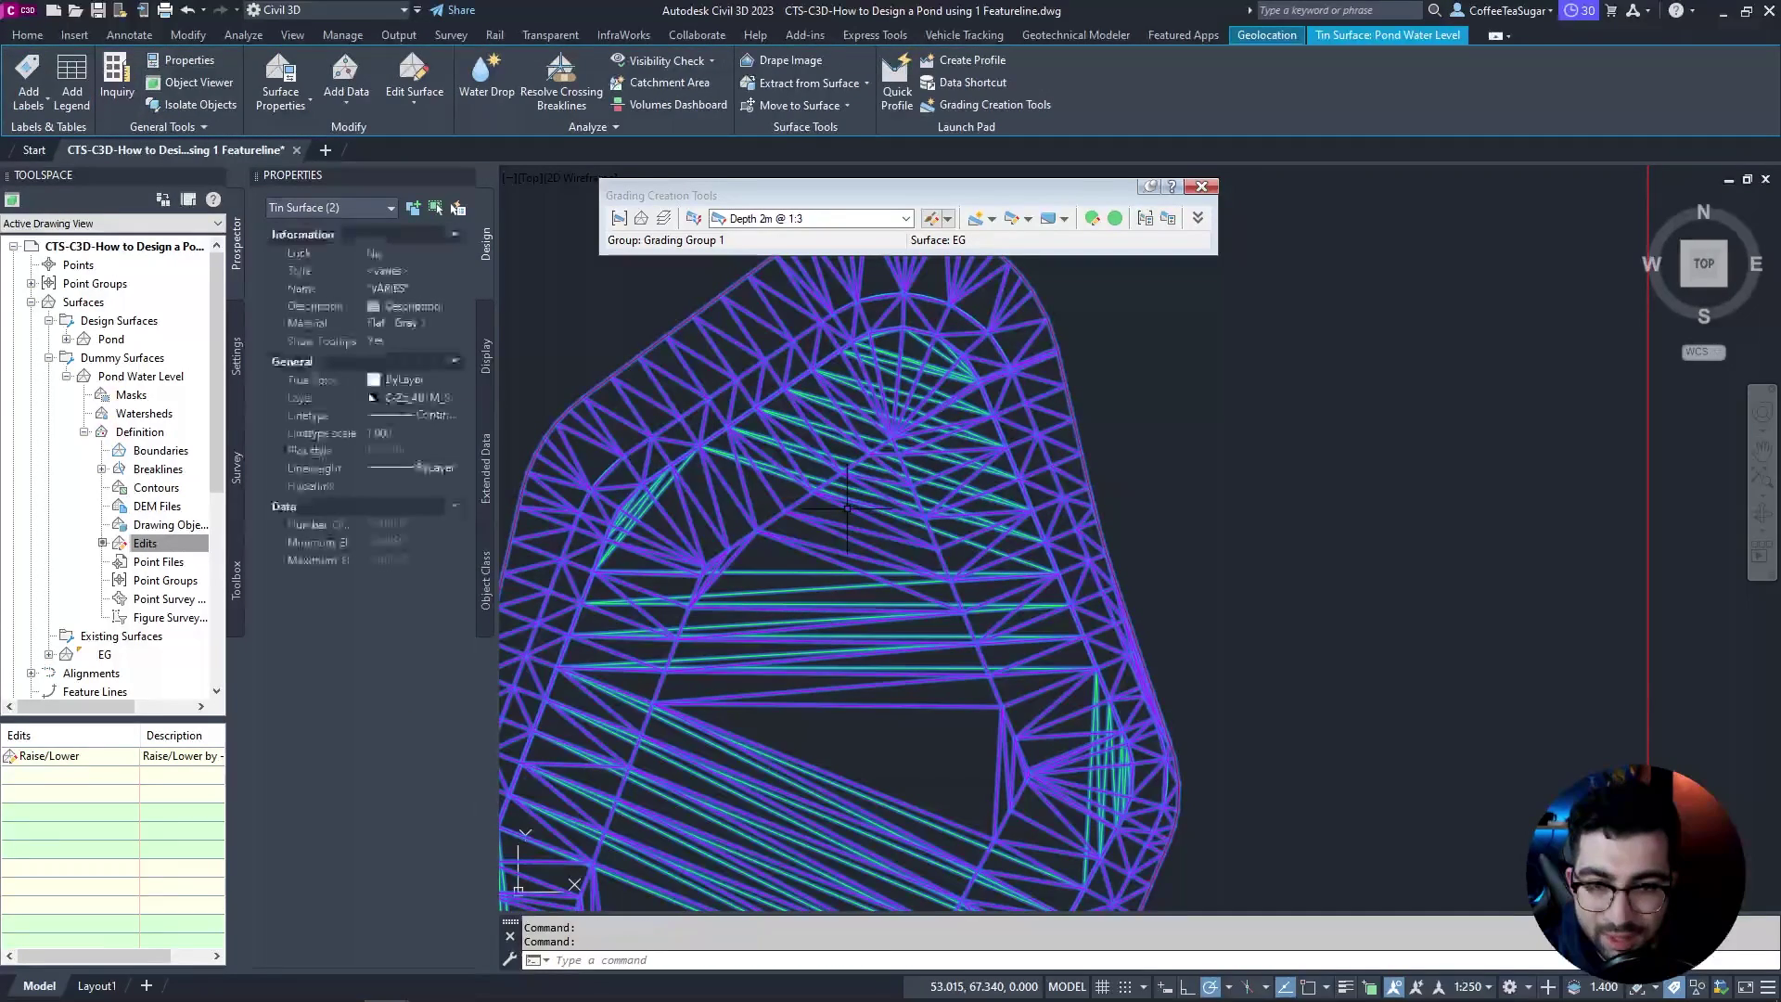
{"action": "right_click", "coordinate": [847, 509]}
{"action": "left_click", "coordinate": [913, 710]}
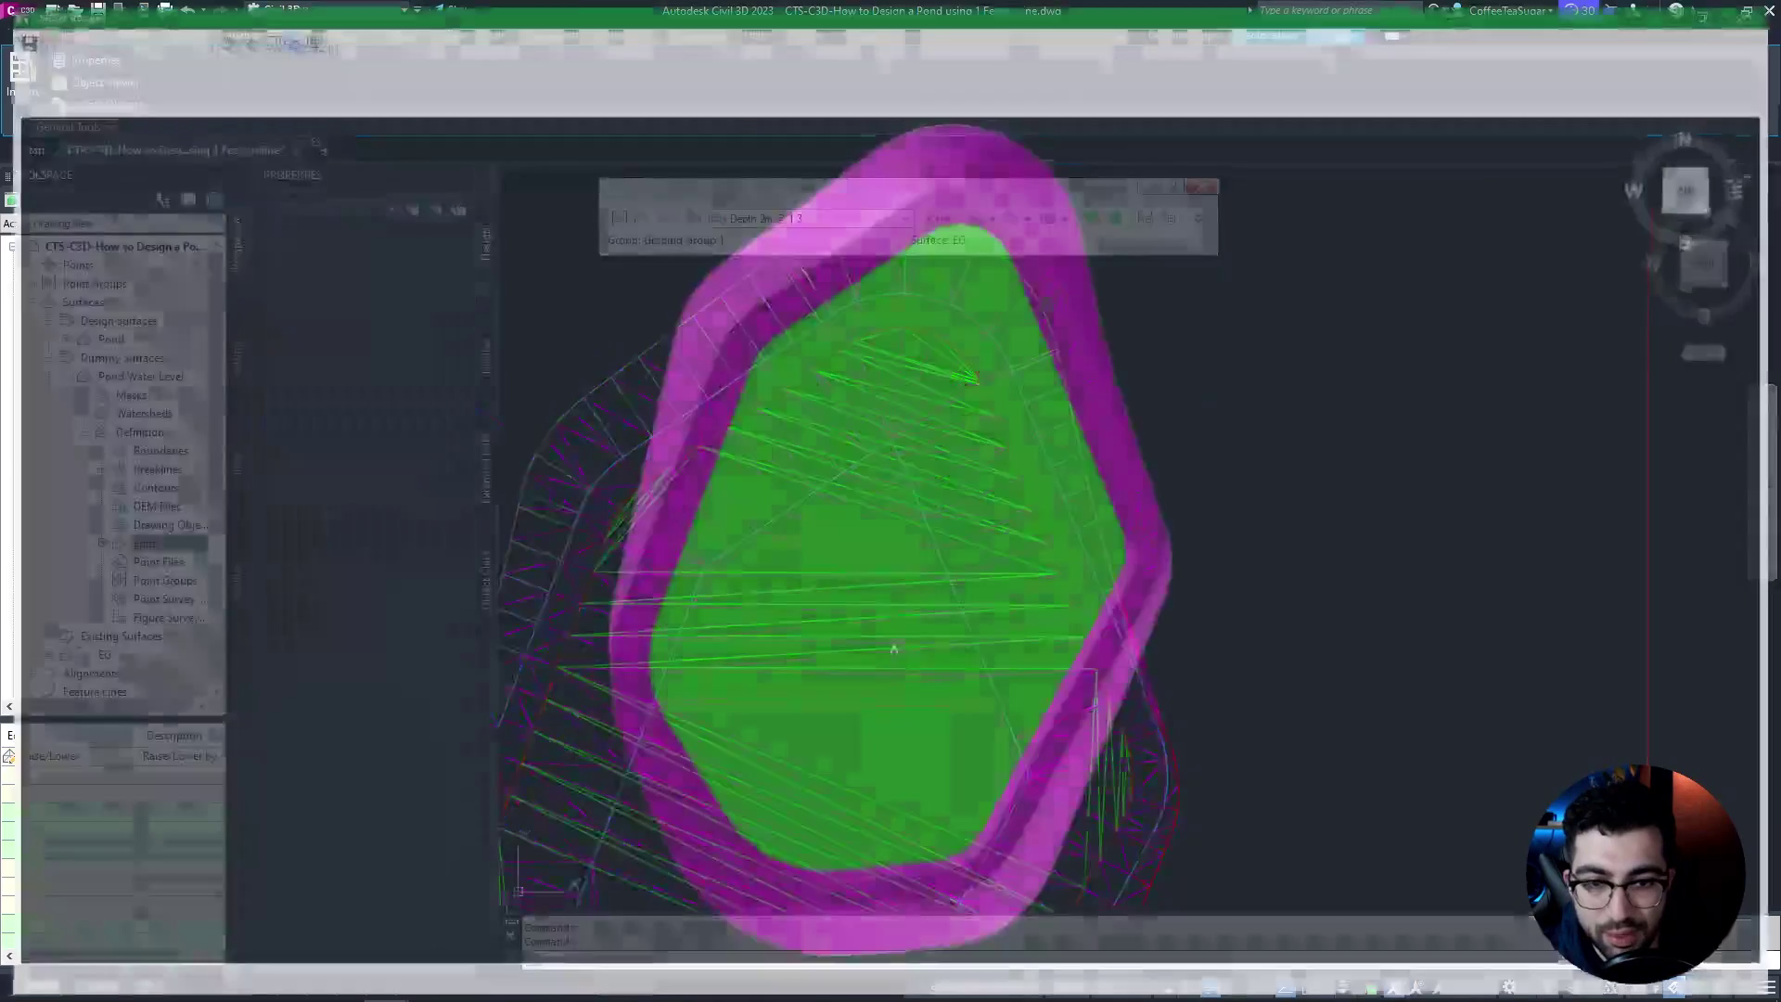
{"action": "left_click_drag", "start_coordinate": [894, 648], "coordinate": [999, 369]}
{"action": "scroll", "coordinate": [1086, 529], "scroll_direction": "up", "scroll_amount": 5}
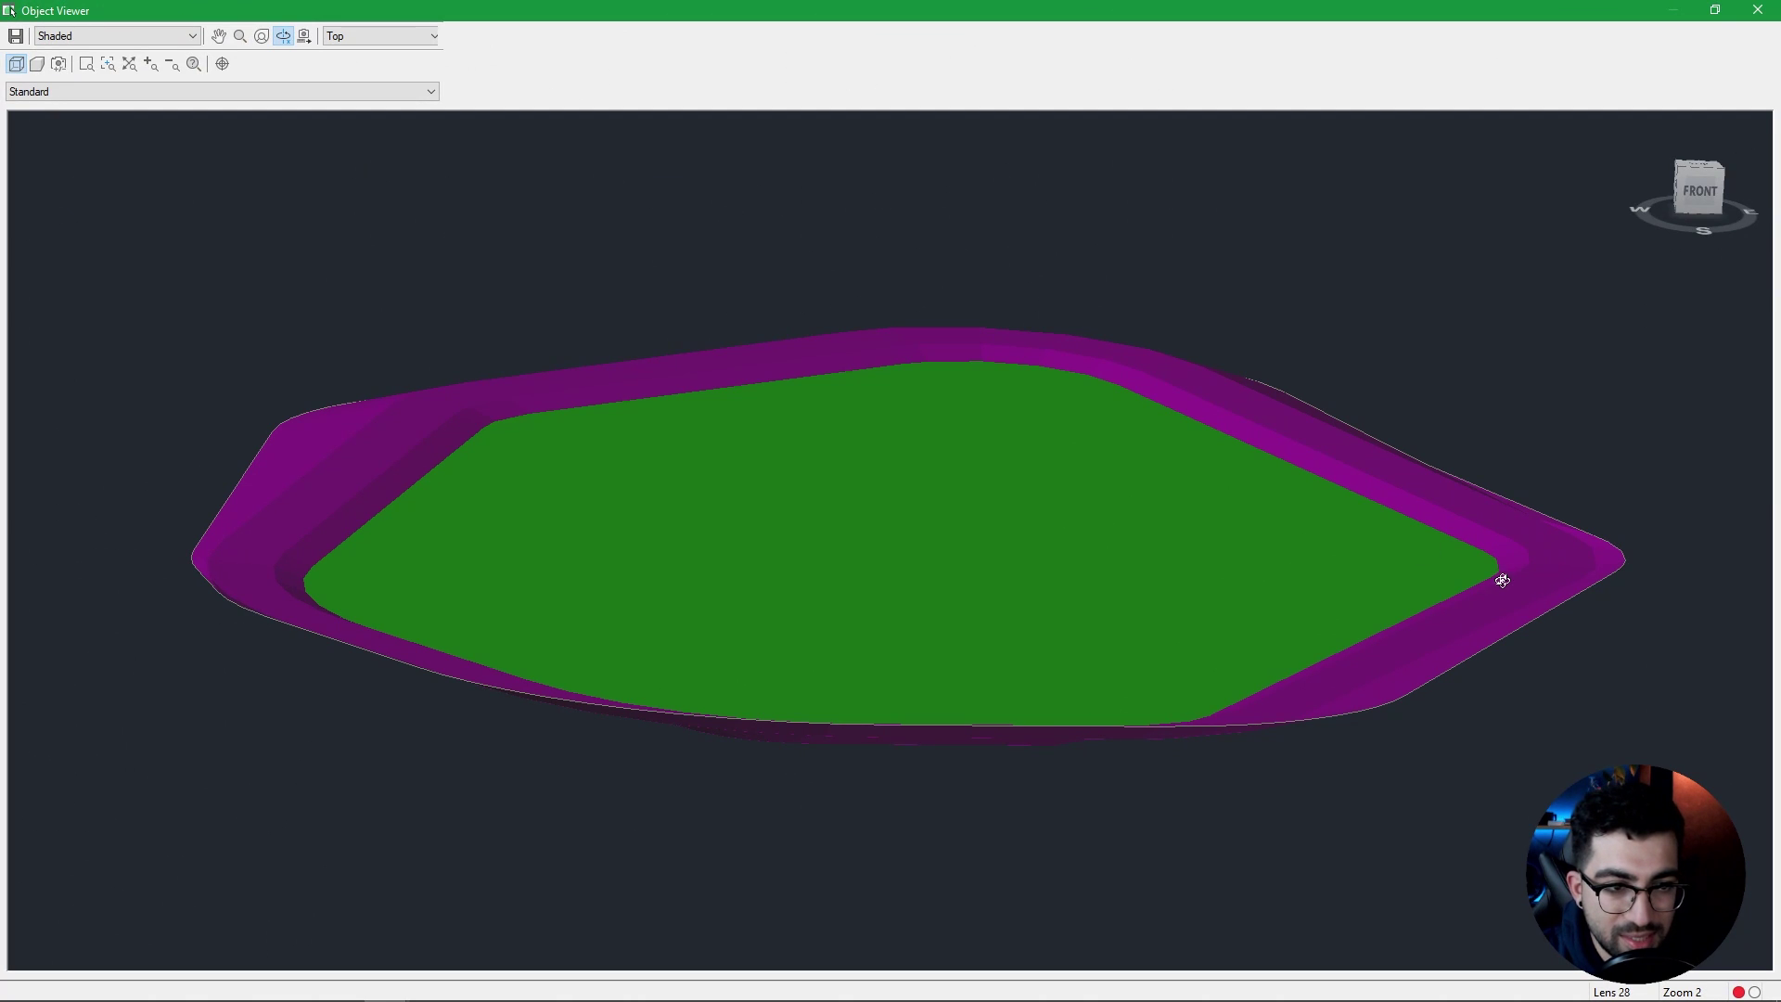
{"action": "left_click_drag", "start_coordinate": [902, 687], "coordinate": [849, 588]}
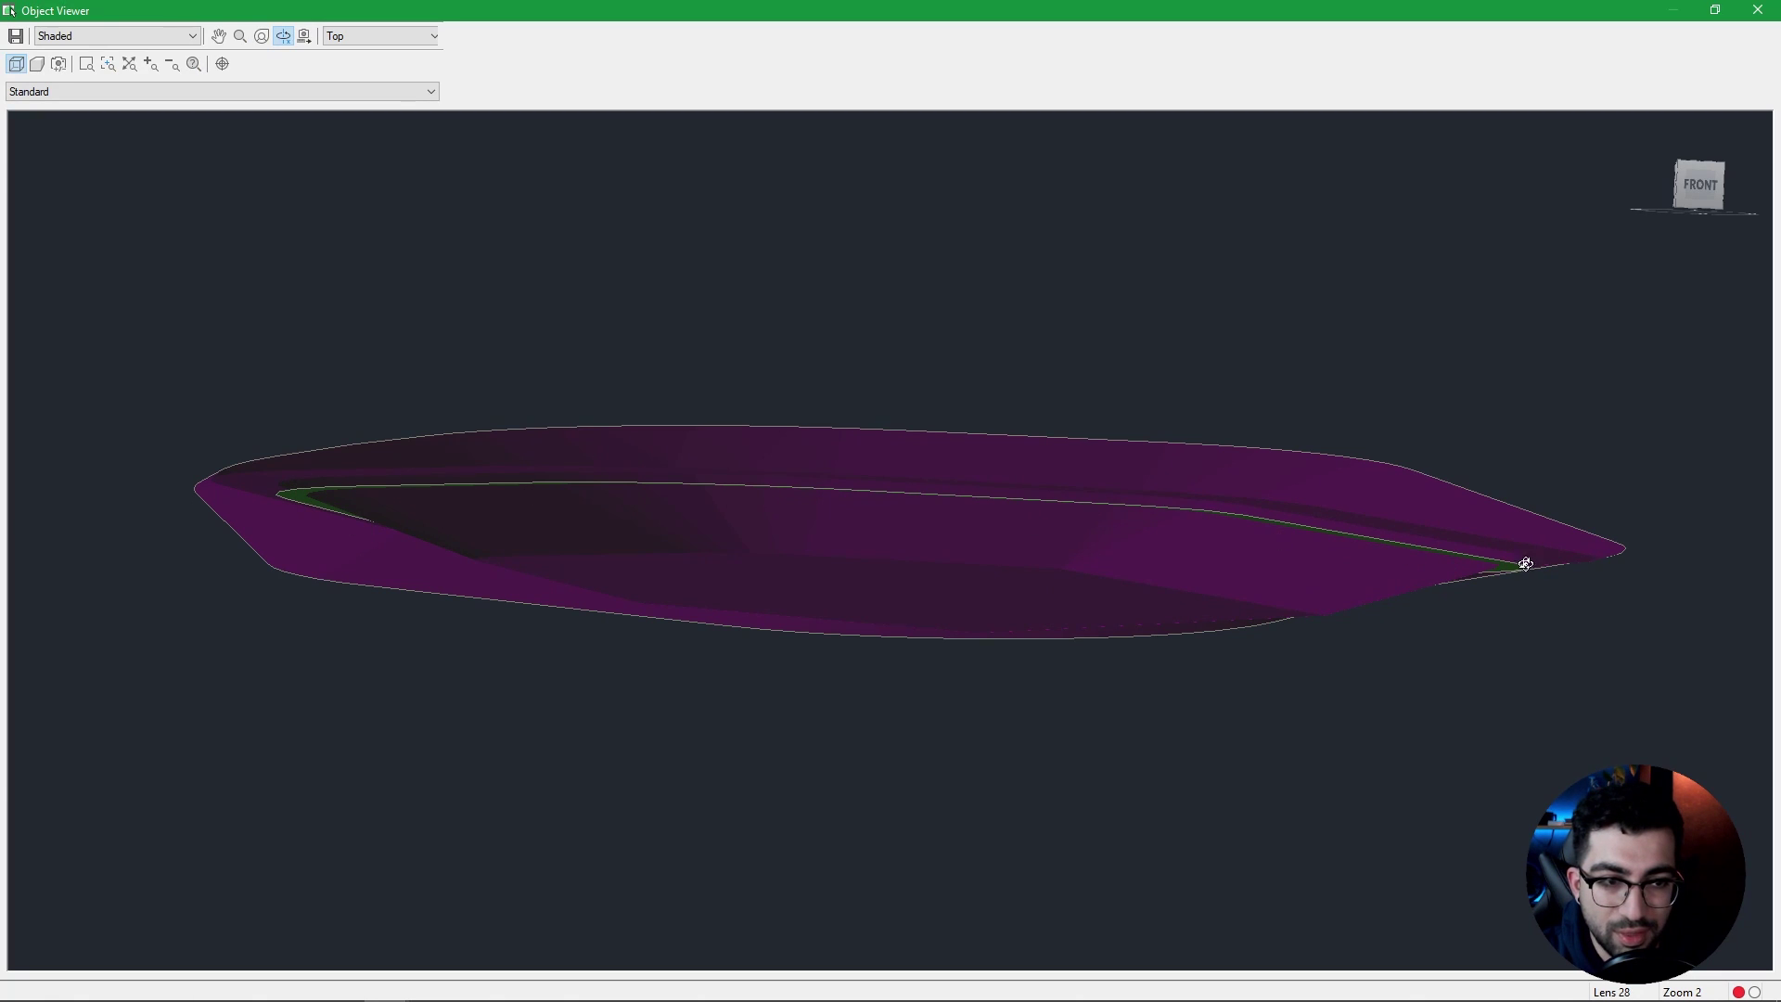
{"action": "left_click_drag", "start_coordinate": [1024, 539], "coordinate": [847, 696]}
{"action": "left_click", "coordinate": [1757, 9]}
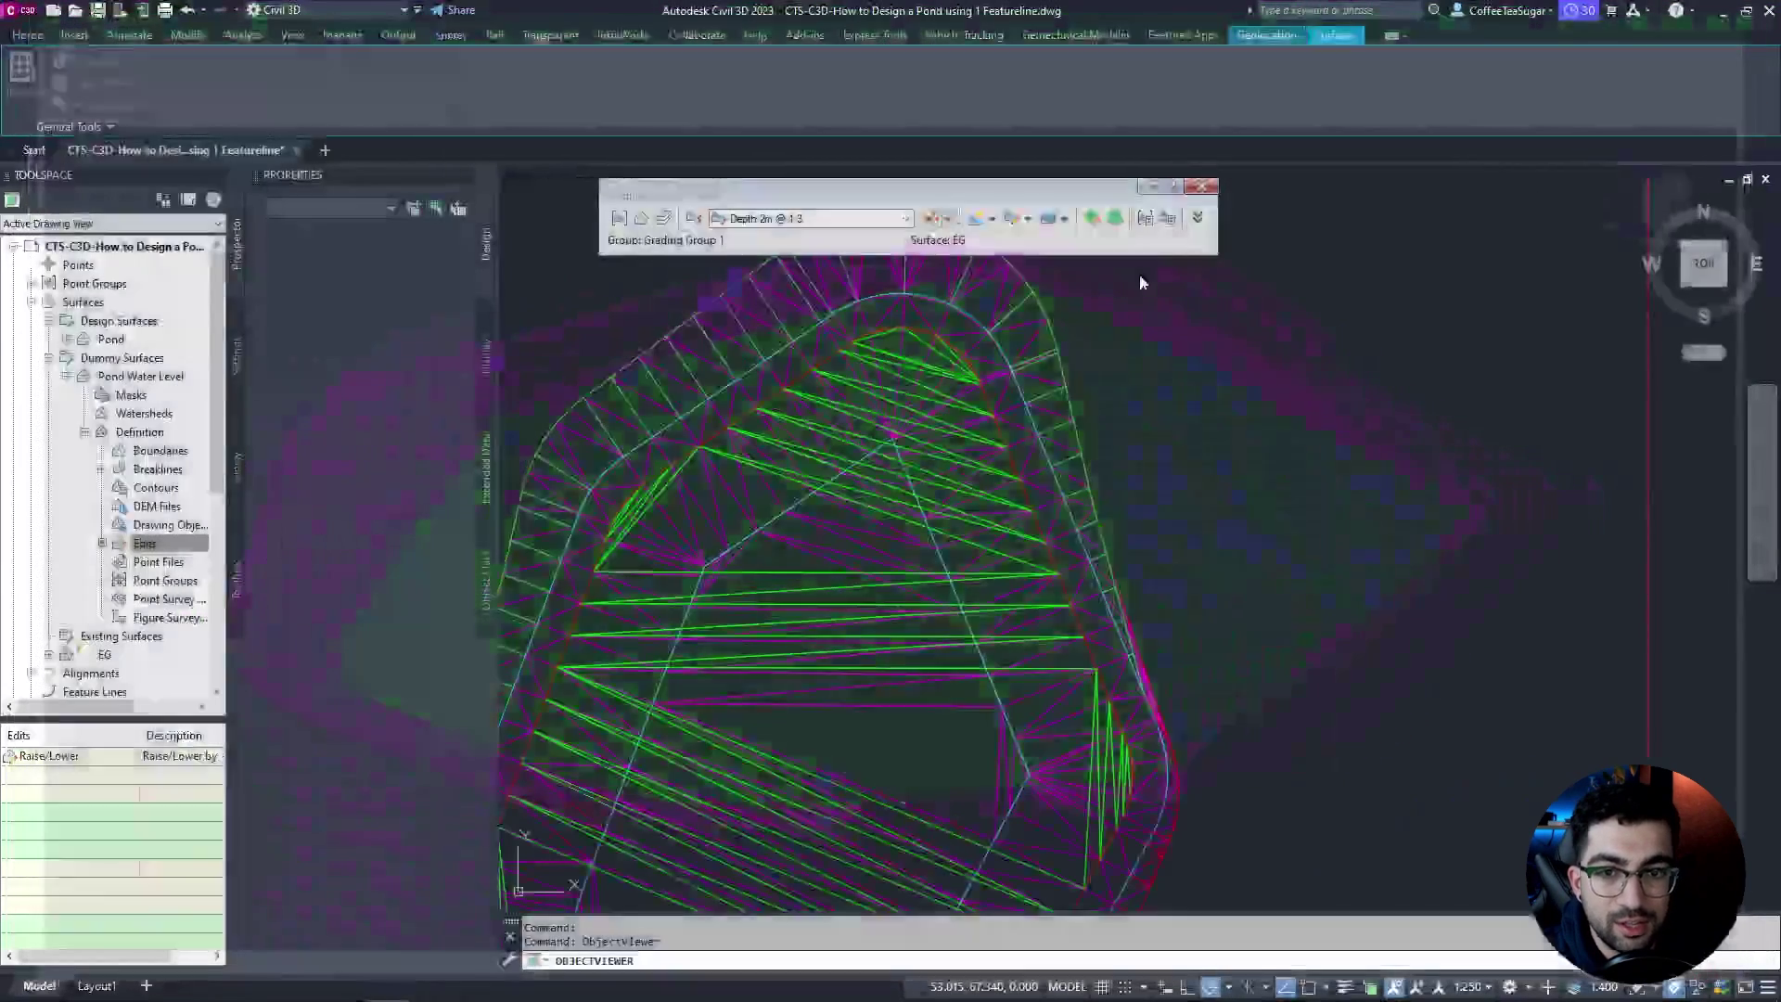
Step: Open the Volumes Dashboard and start a new TIN volume surface named Pond Volume
{"action": "scroll", "coordinate": [850, 275], "scroll_direction": "down", "scroll_amount": 2}
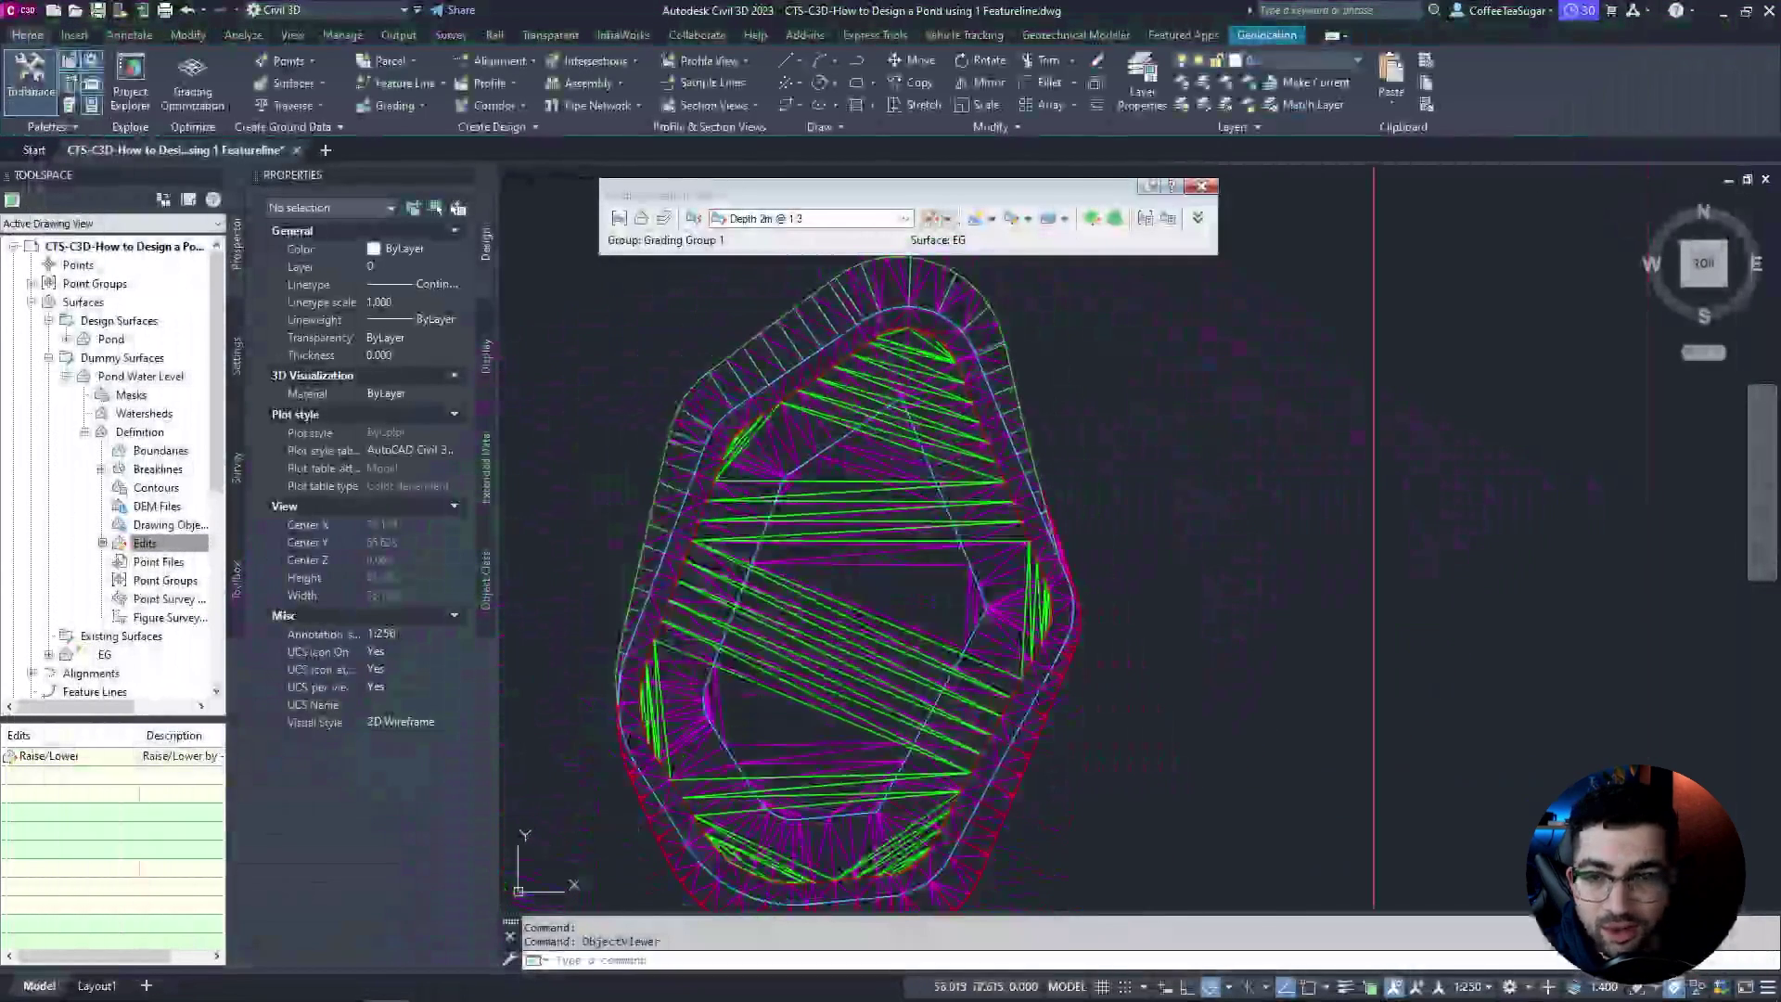
{"action": "left_click", "coordinate": [242, 35]}
{"action": "left_click", "coordinate": [607, 76]}
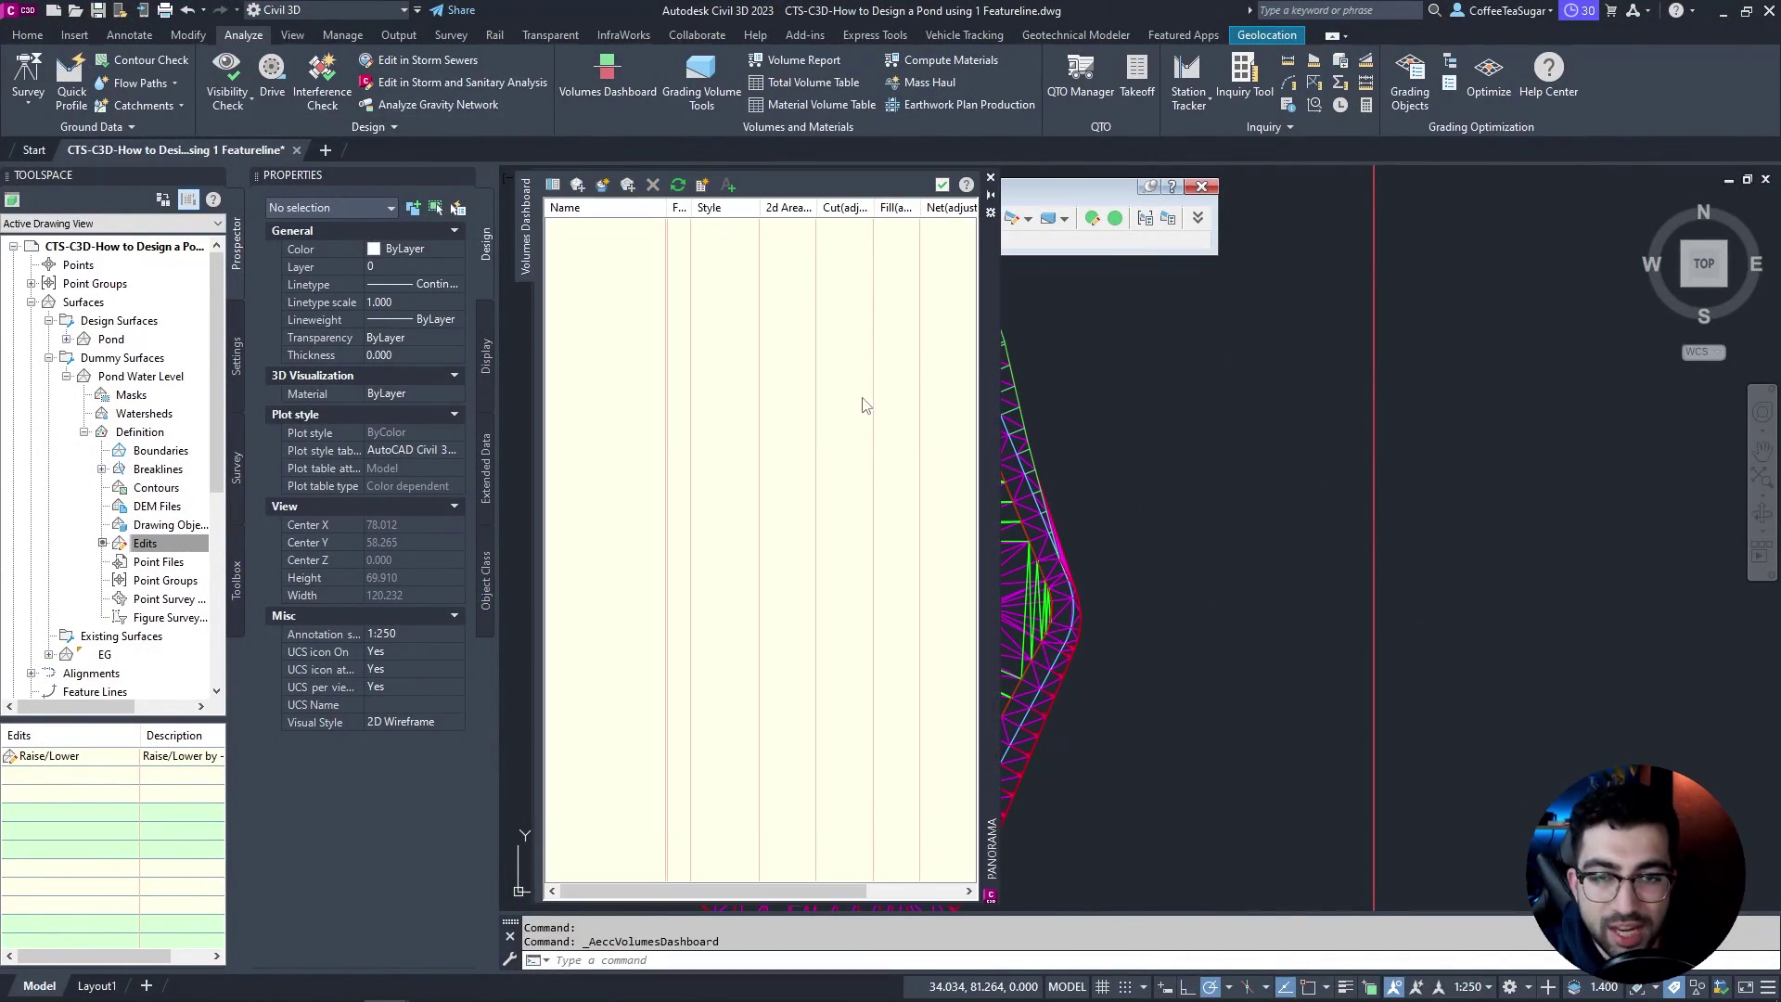
{"action": "left_click", "coordinate": [601, 190]}
{"action": "left_click", "coordinate": [1011, 450]}
{"action": "type", "text": "Po"}
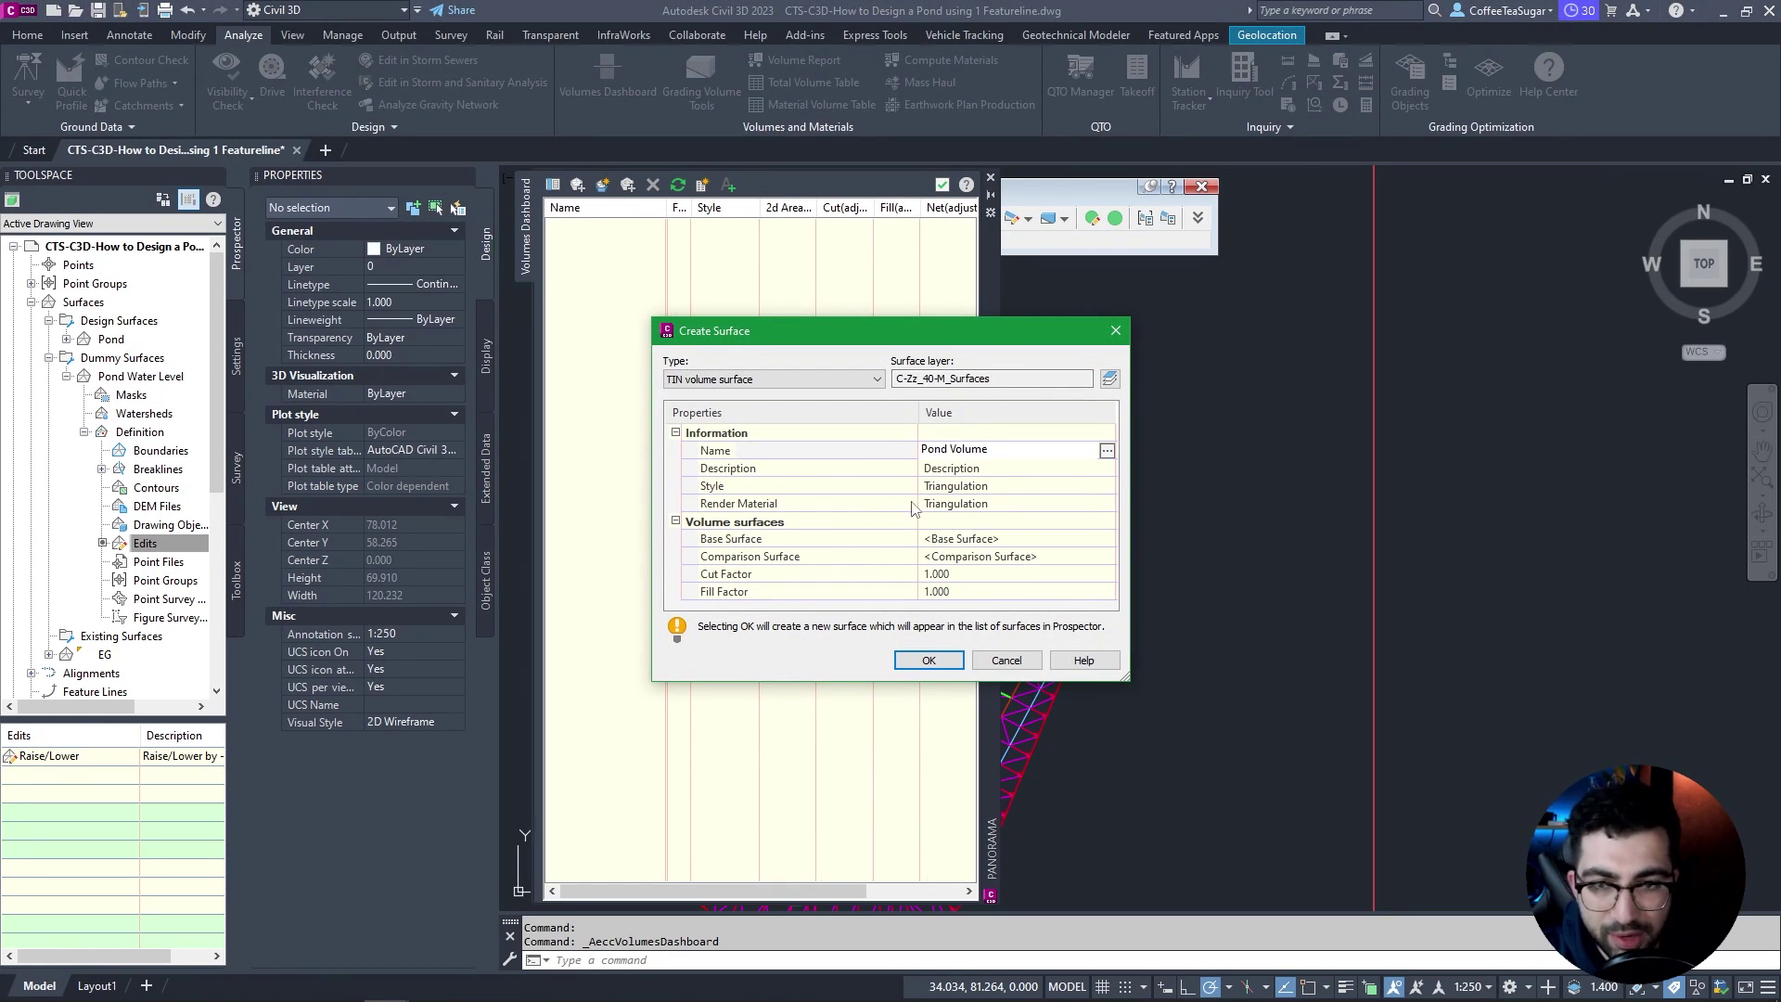
{"action": "type", "text": "nd Volume"}
Step: Set the new volume surface's style to _No Display
{"action": "left_click", "coordinate": [1081, 488]}
{"action": "left_click", "coordinate": [1107, 486]}
{"action": "left_click", "coordinate": [927, 497]}
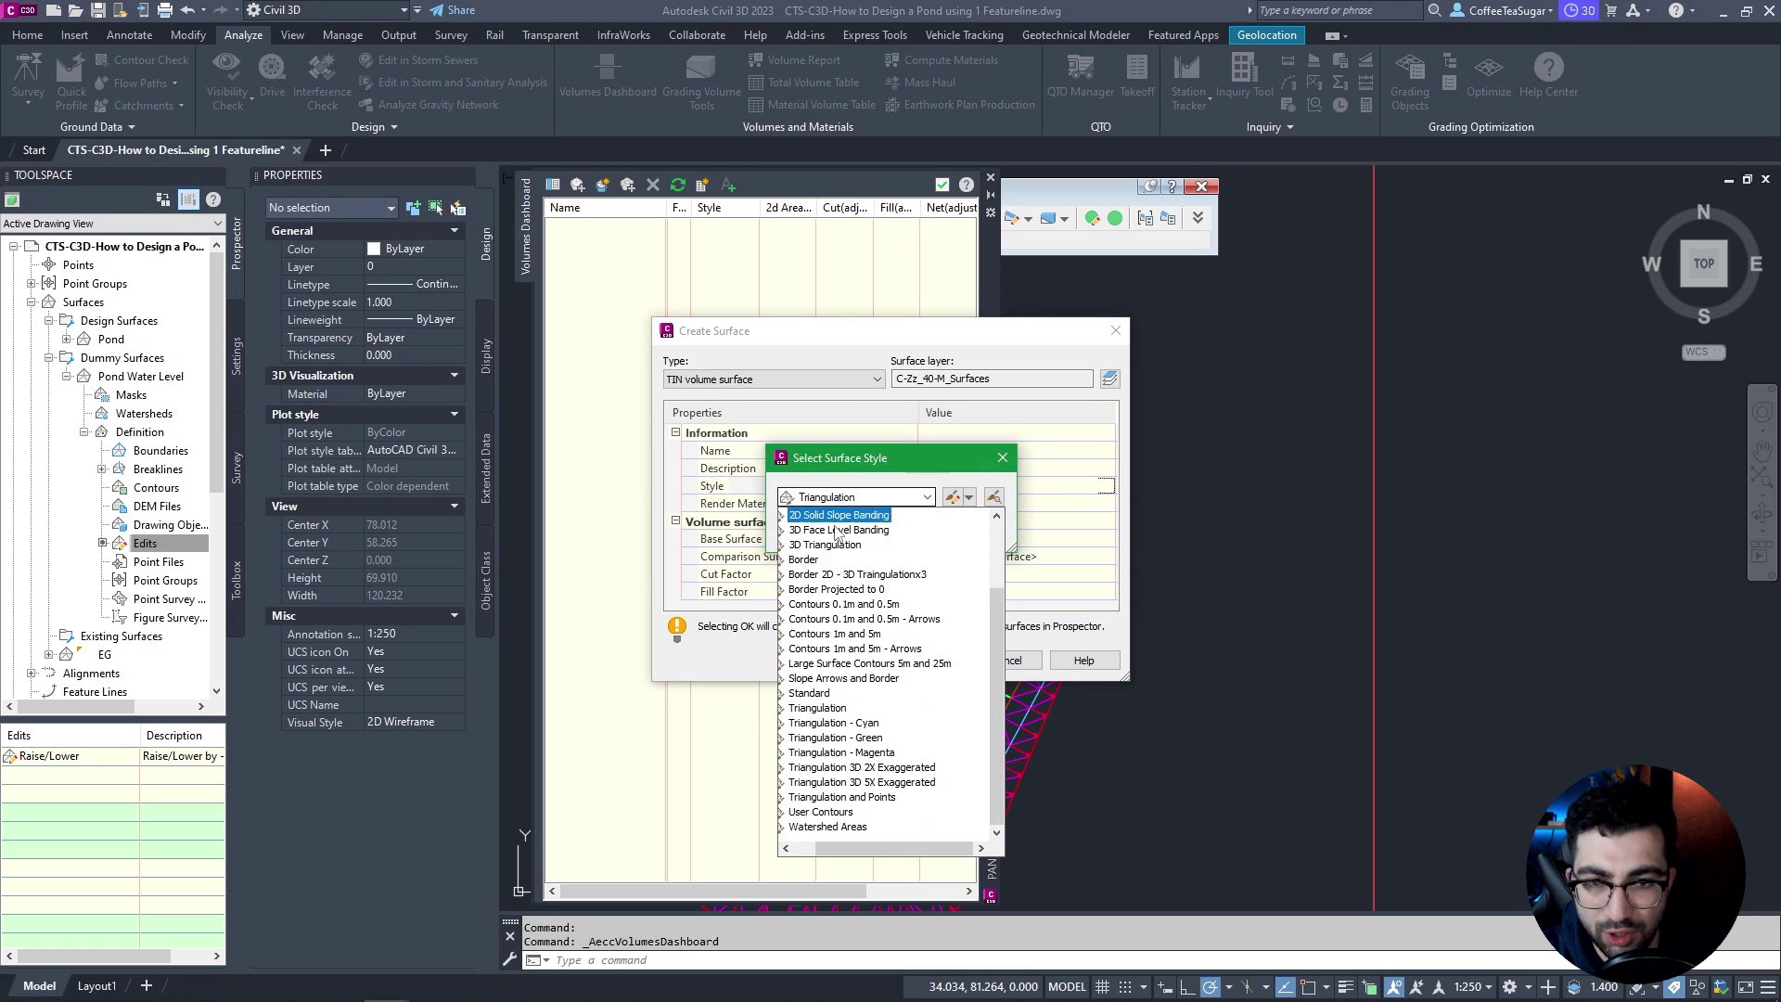
{"action": "scroll", "coordinate": [816, 554], "scroll_direction": "up", "scroll_amount": 2}
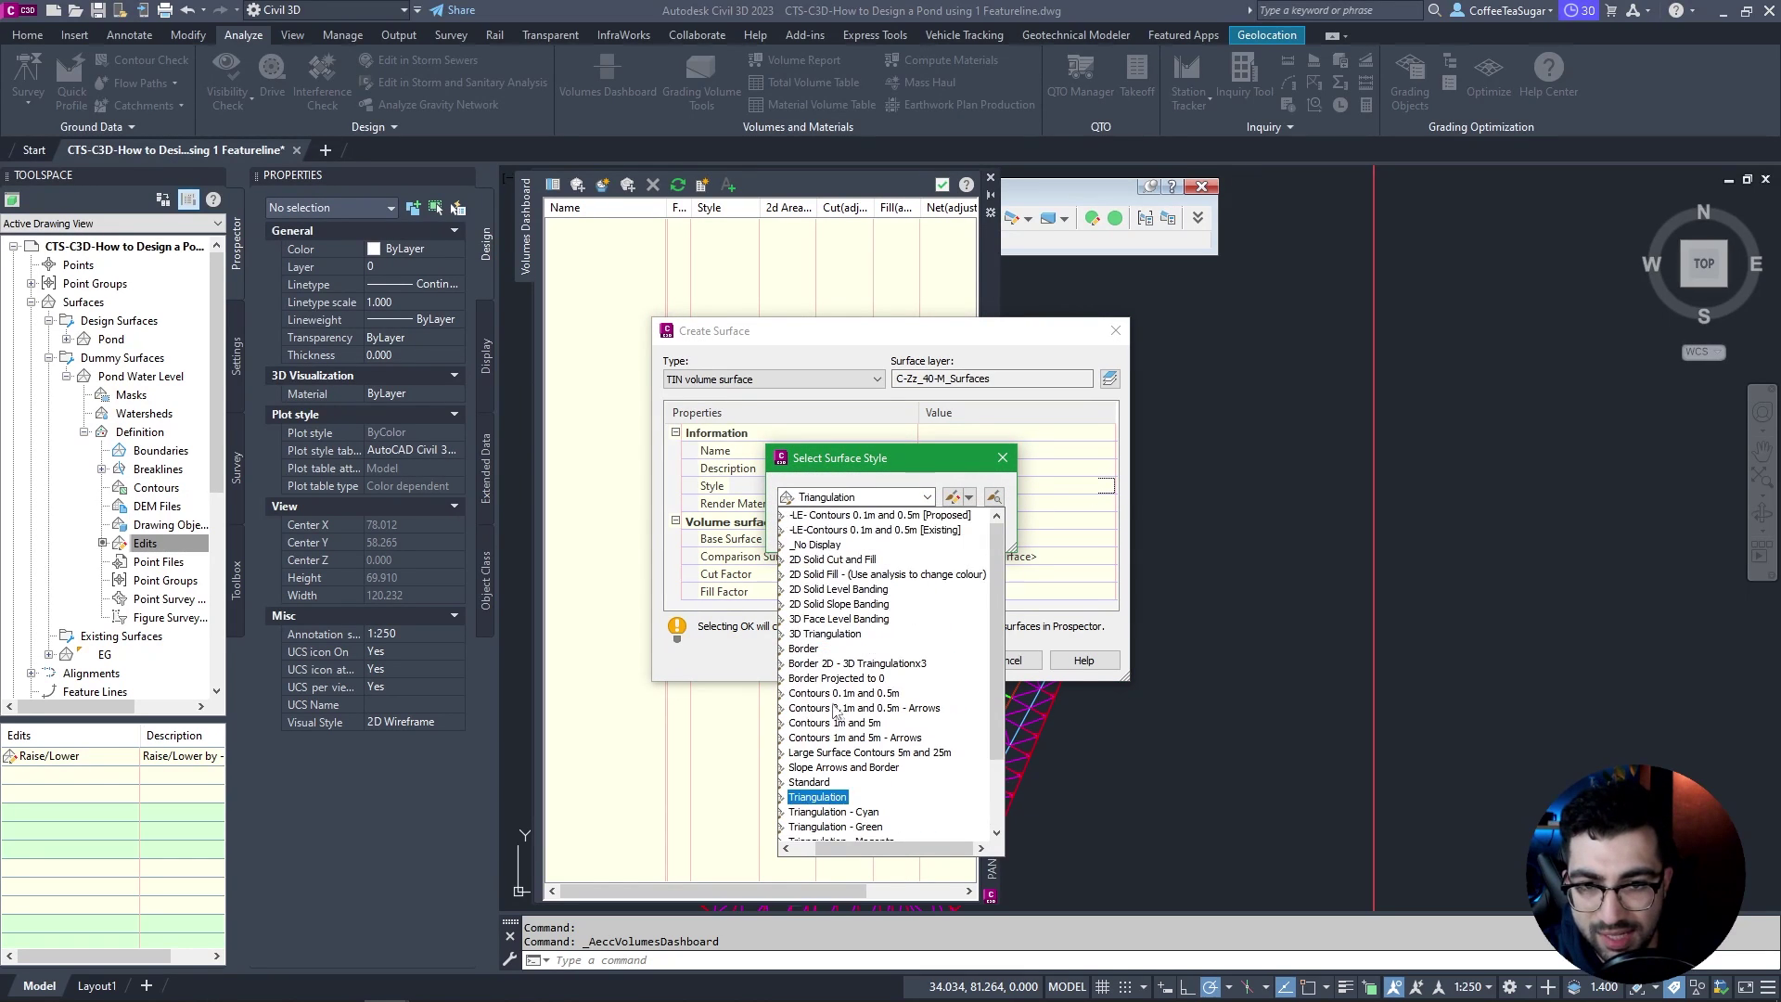
{"action": "left_click", "coordinate": [816, 554]}
{"action": "left_click", "coordinate": [812, 530]}
Step: Set Pond Water Level as base surface and Pond as comparison surface, and create the volume surface
{"action": "left_click", "coordinate": [974, 539]}
{"action": "left_click", "coordinate": [1106, 539]}
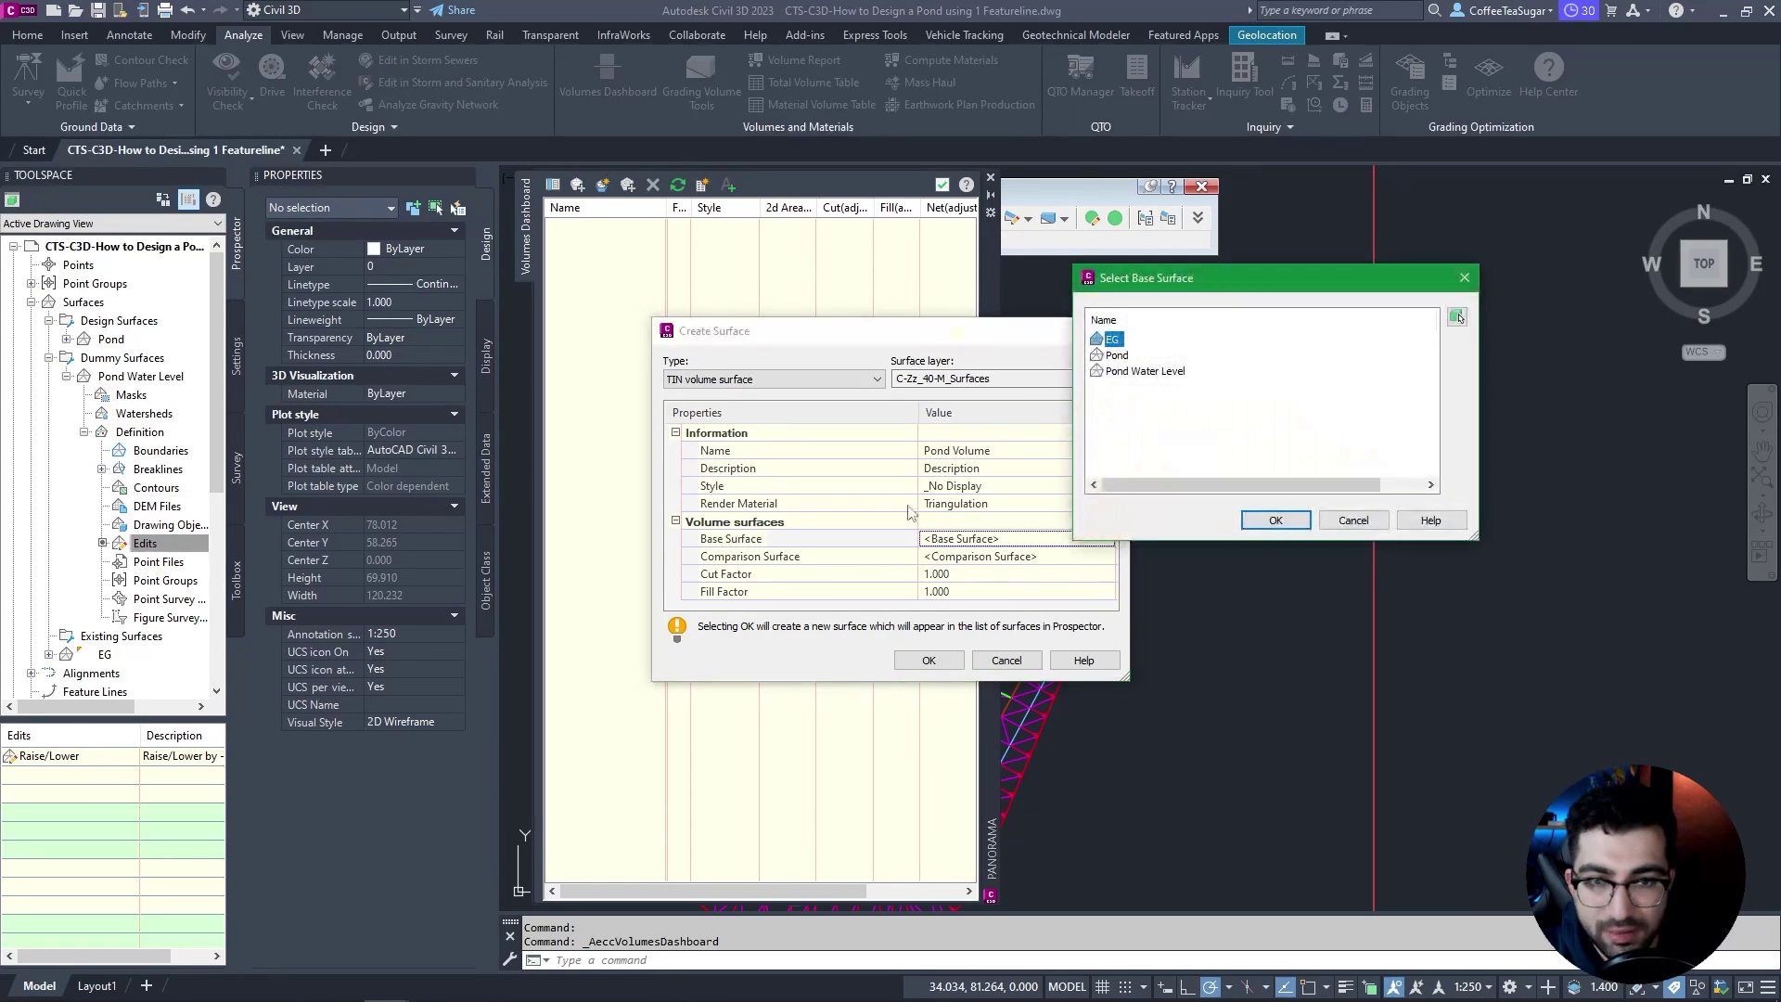
{"action": "left_click", "coordinate": [1147, 371]}
{"action": "left_click", "coordinate": [1275, 519]}
{"action": "left_click", "coordinate": [1020, 556]}
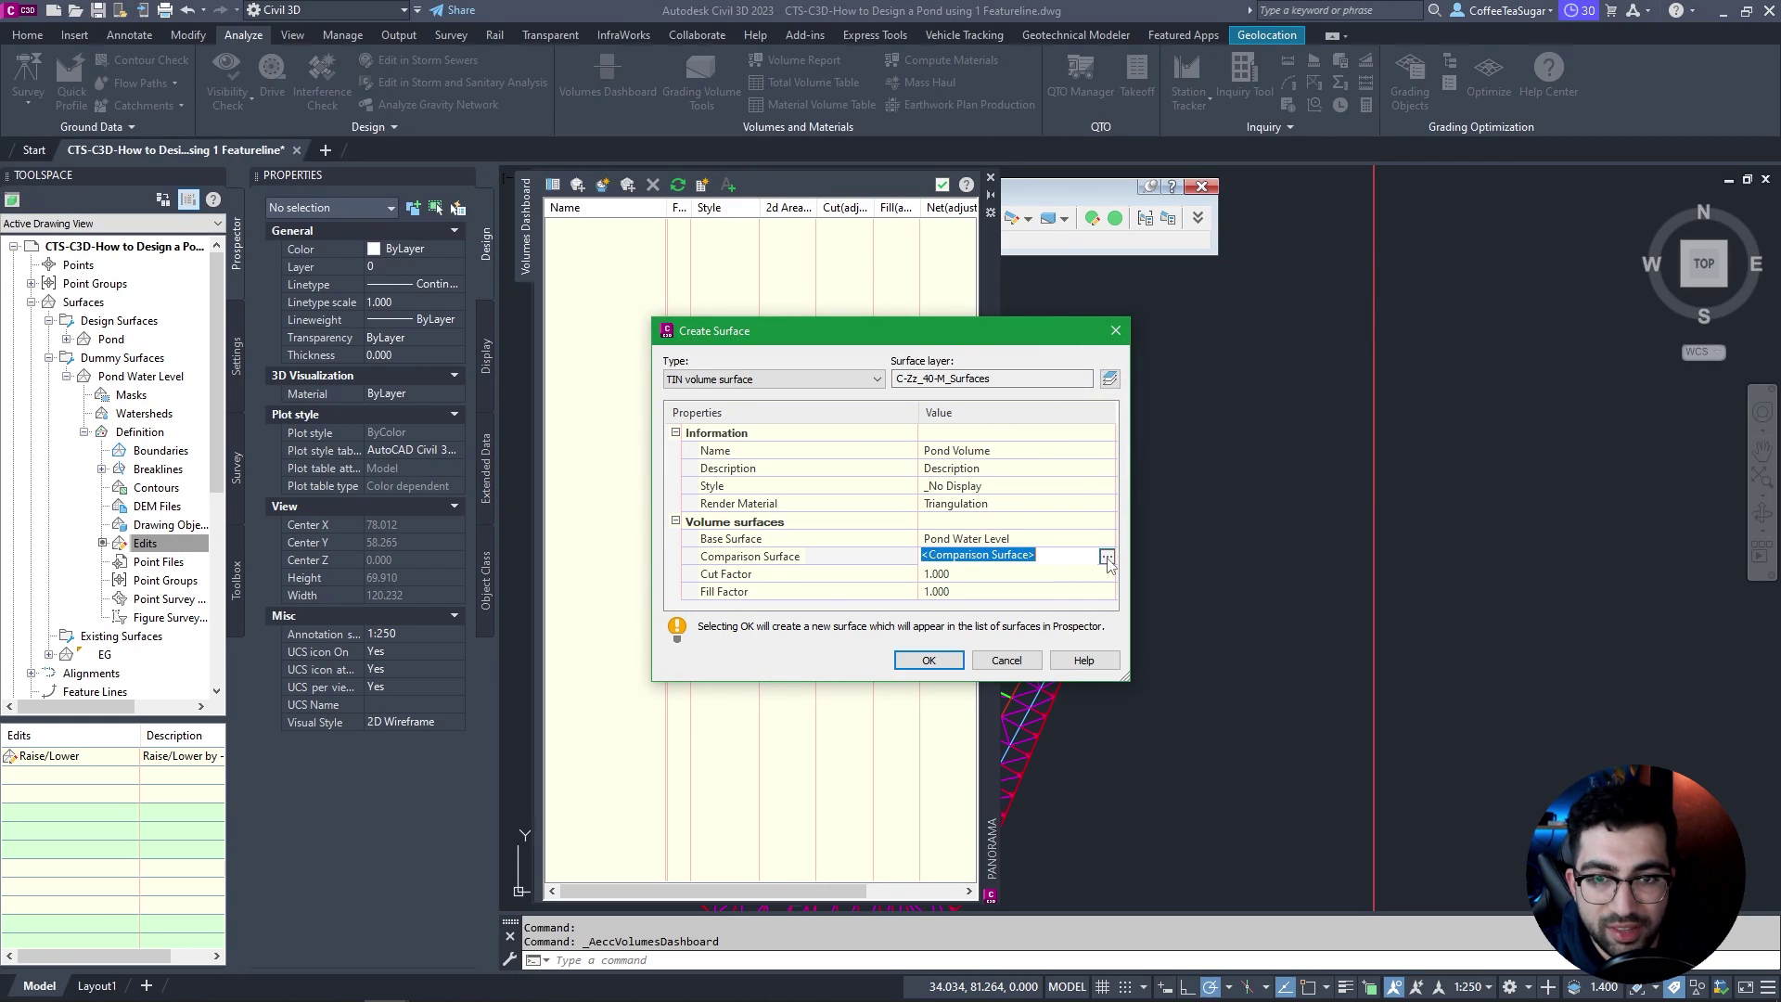
{"action": "left_click", "coordinate": [1106, 556]}
{"action": "left_click", "coordinate": [1116, 356]}
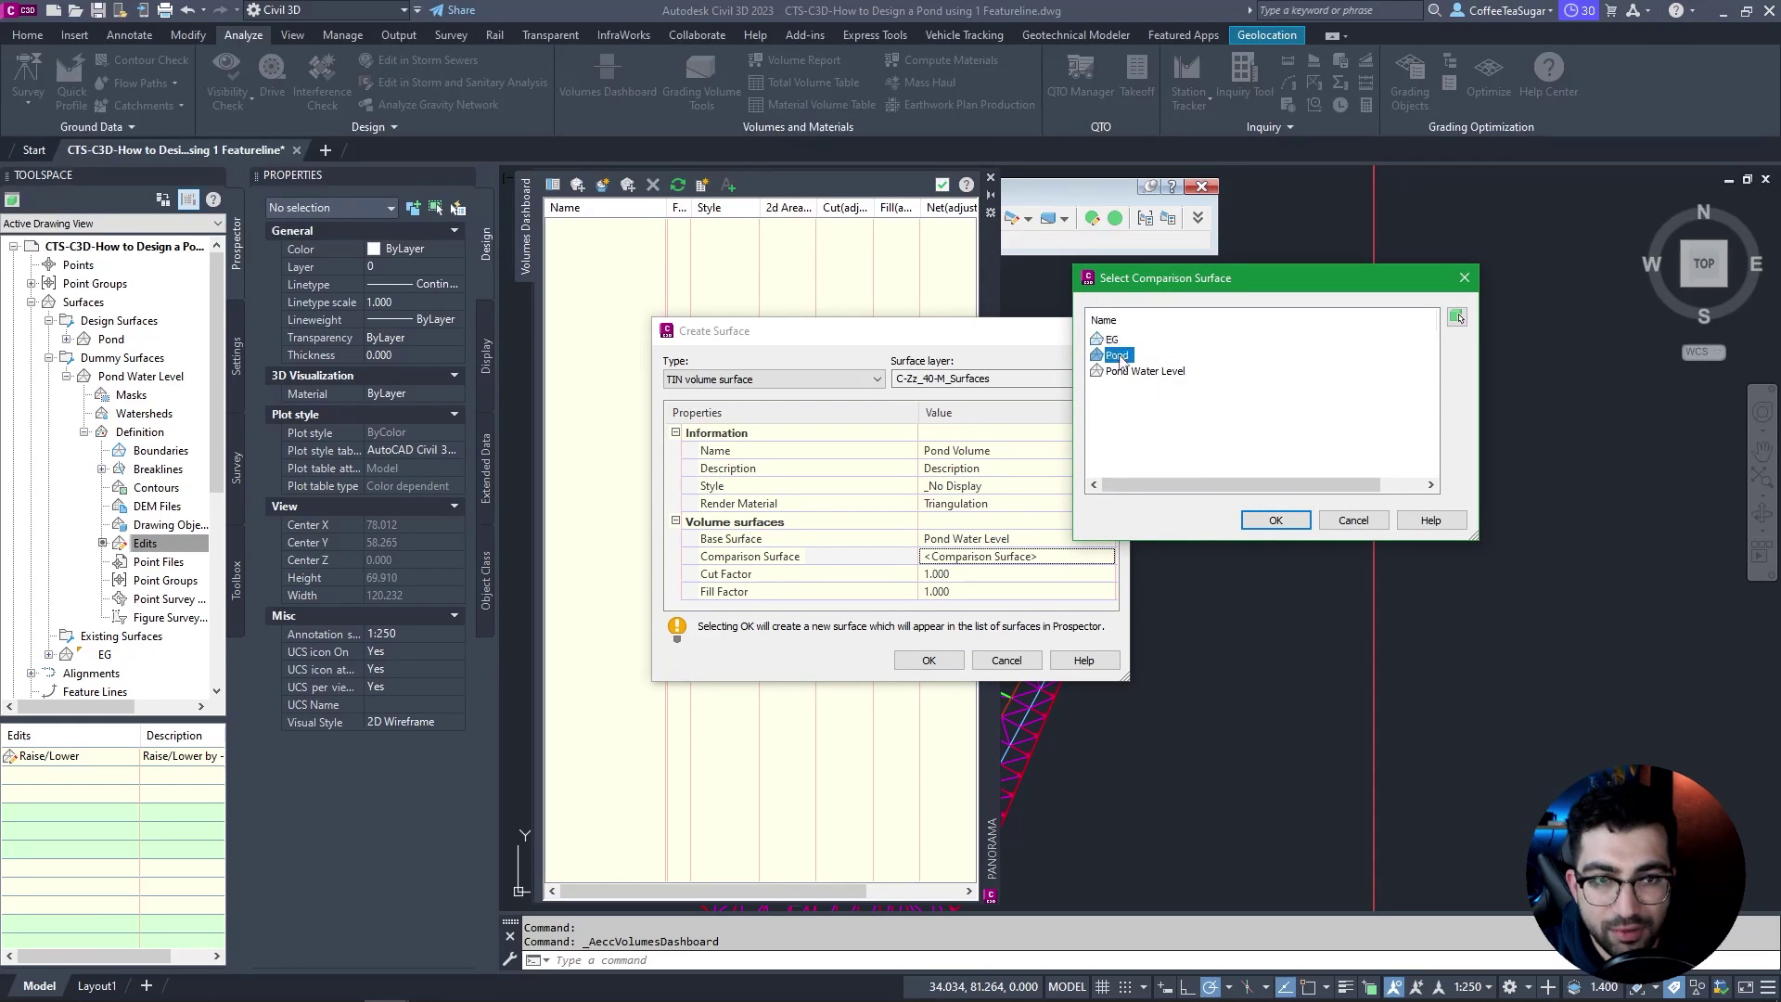
{"action": "left_click", "coordinate": [1273, 520]}
{"action": "left_click", "coordinate": [929, 659]}
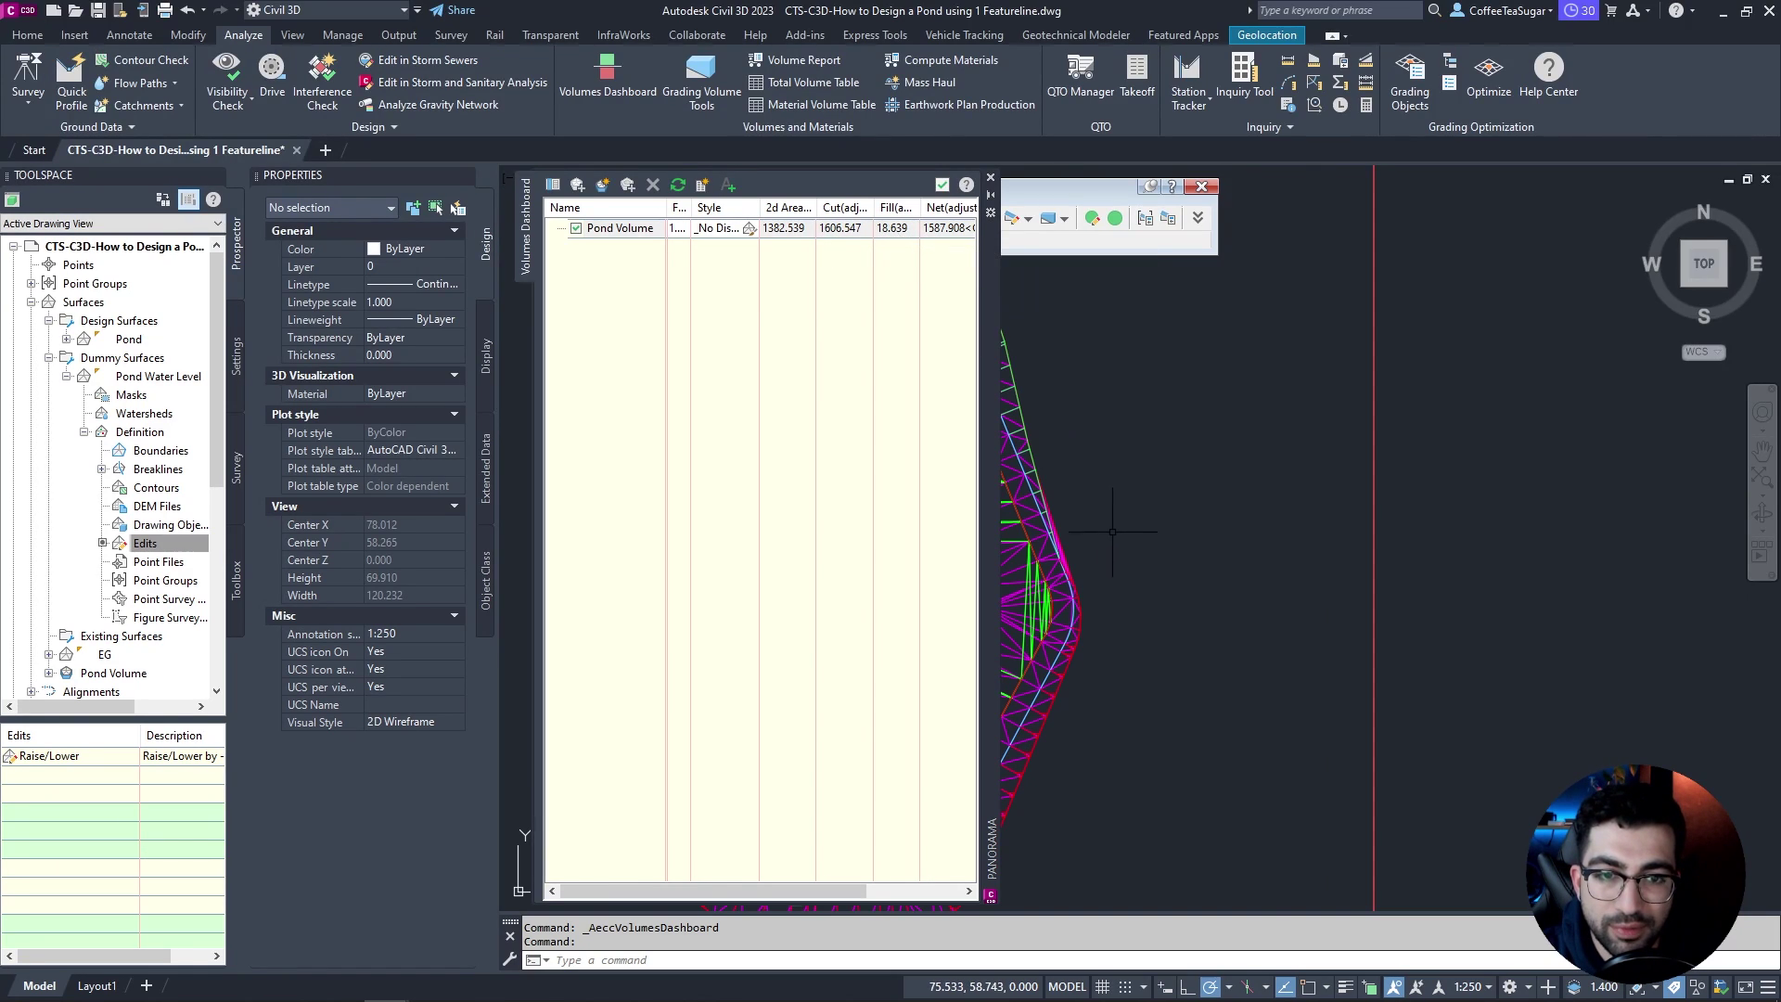
Step: Draw a straight polyline about 80 m long lengthwise through the pond as a section line
{"action": "scroll", "coordinate": [1179, 442], "scroll_direction": "up", "scroll_amount": 6}
{"action": "scroll", "coordinate": [1179, 442], "scroll_direction": "down", "scroll_amount": 8}
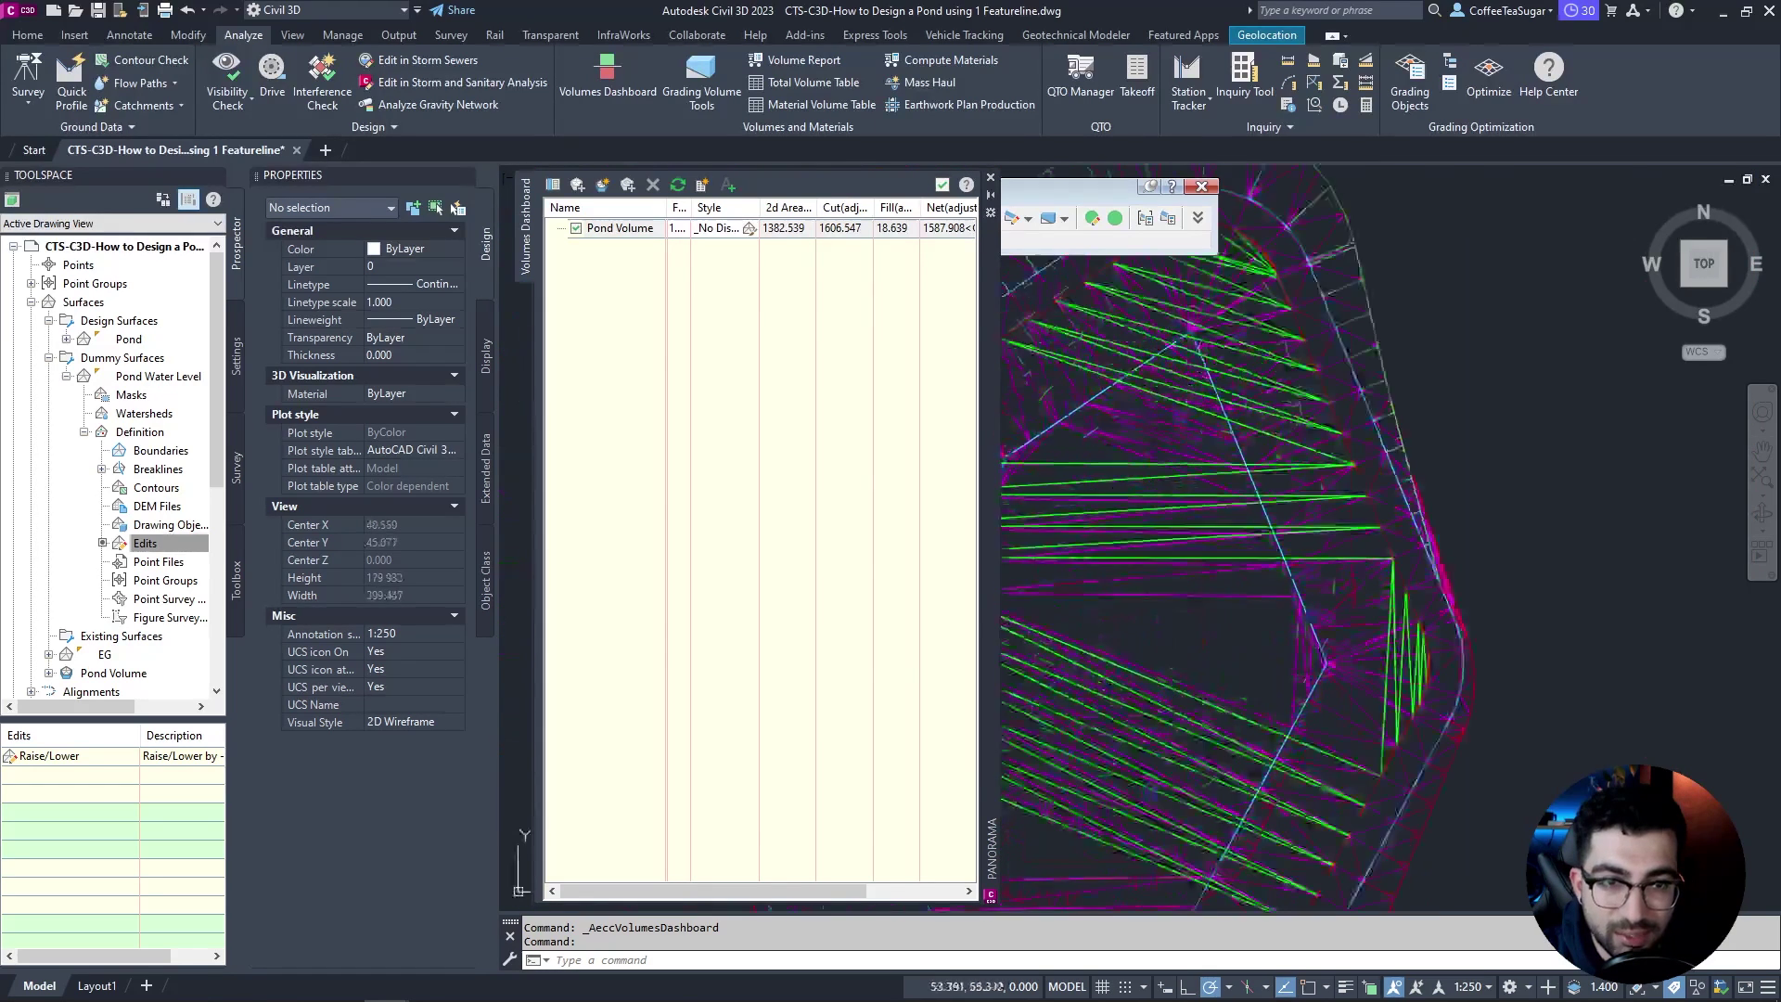
{"action": "type", "text": "polyline"}
{"action": "key", "text": "Return"}
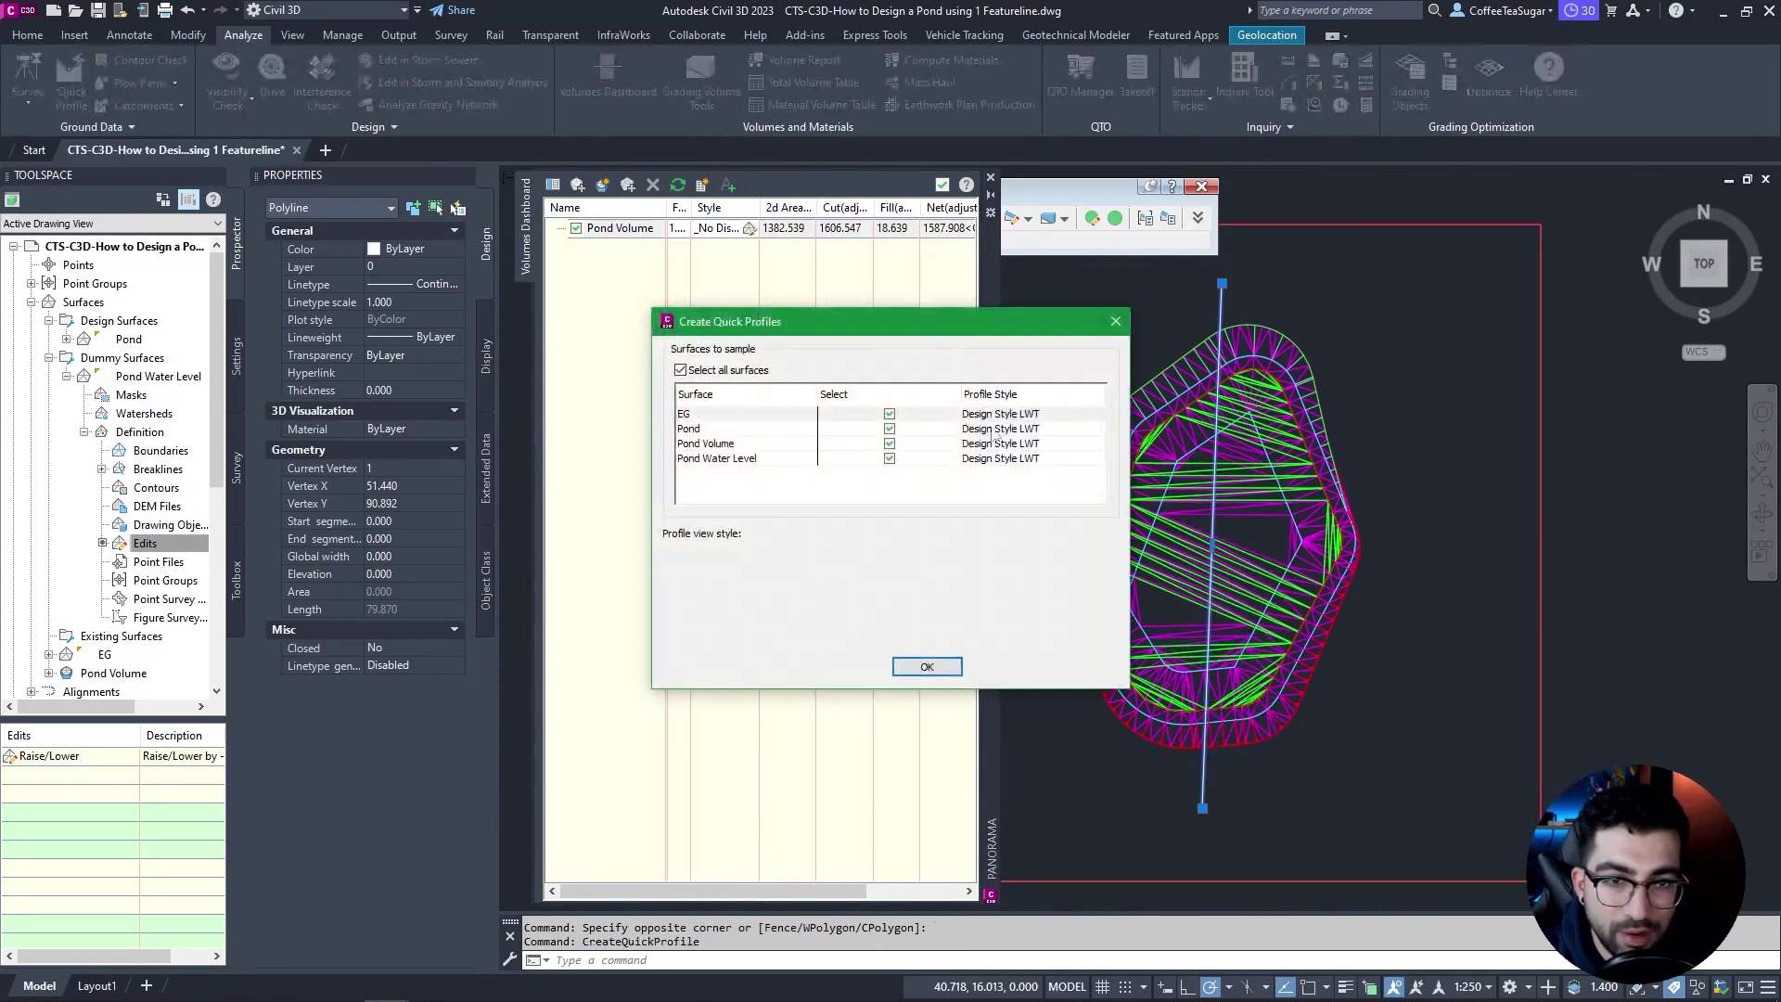
Step: Create a quick profile along the section line without the Pond Volume surface, using the -LE- Natural Scale profile view style
{"action": "left_click", "coordinate": [889, 444]}
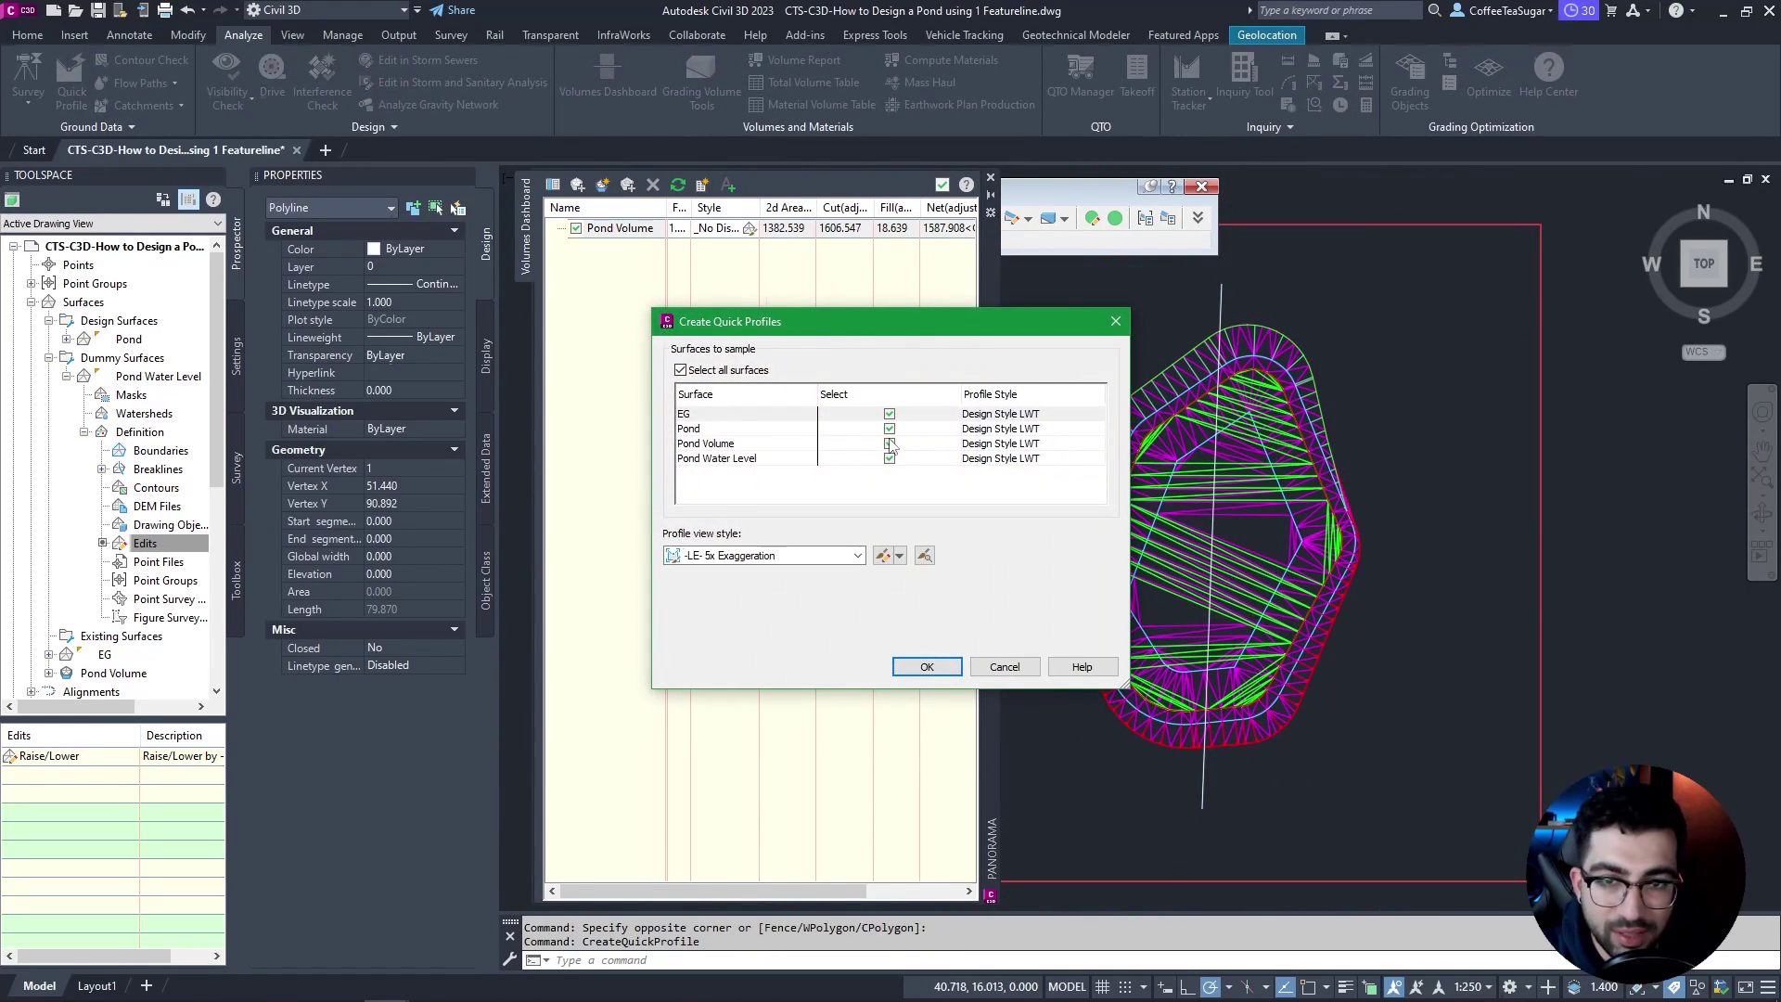
{"action": "left_click", "coordinate": [849, 559]}
{"action": "left_click", "coordinate": [751, 593]}
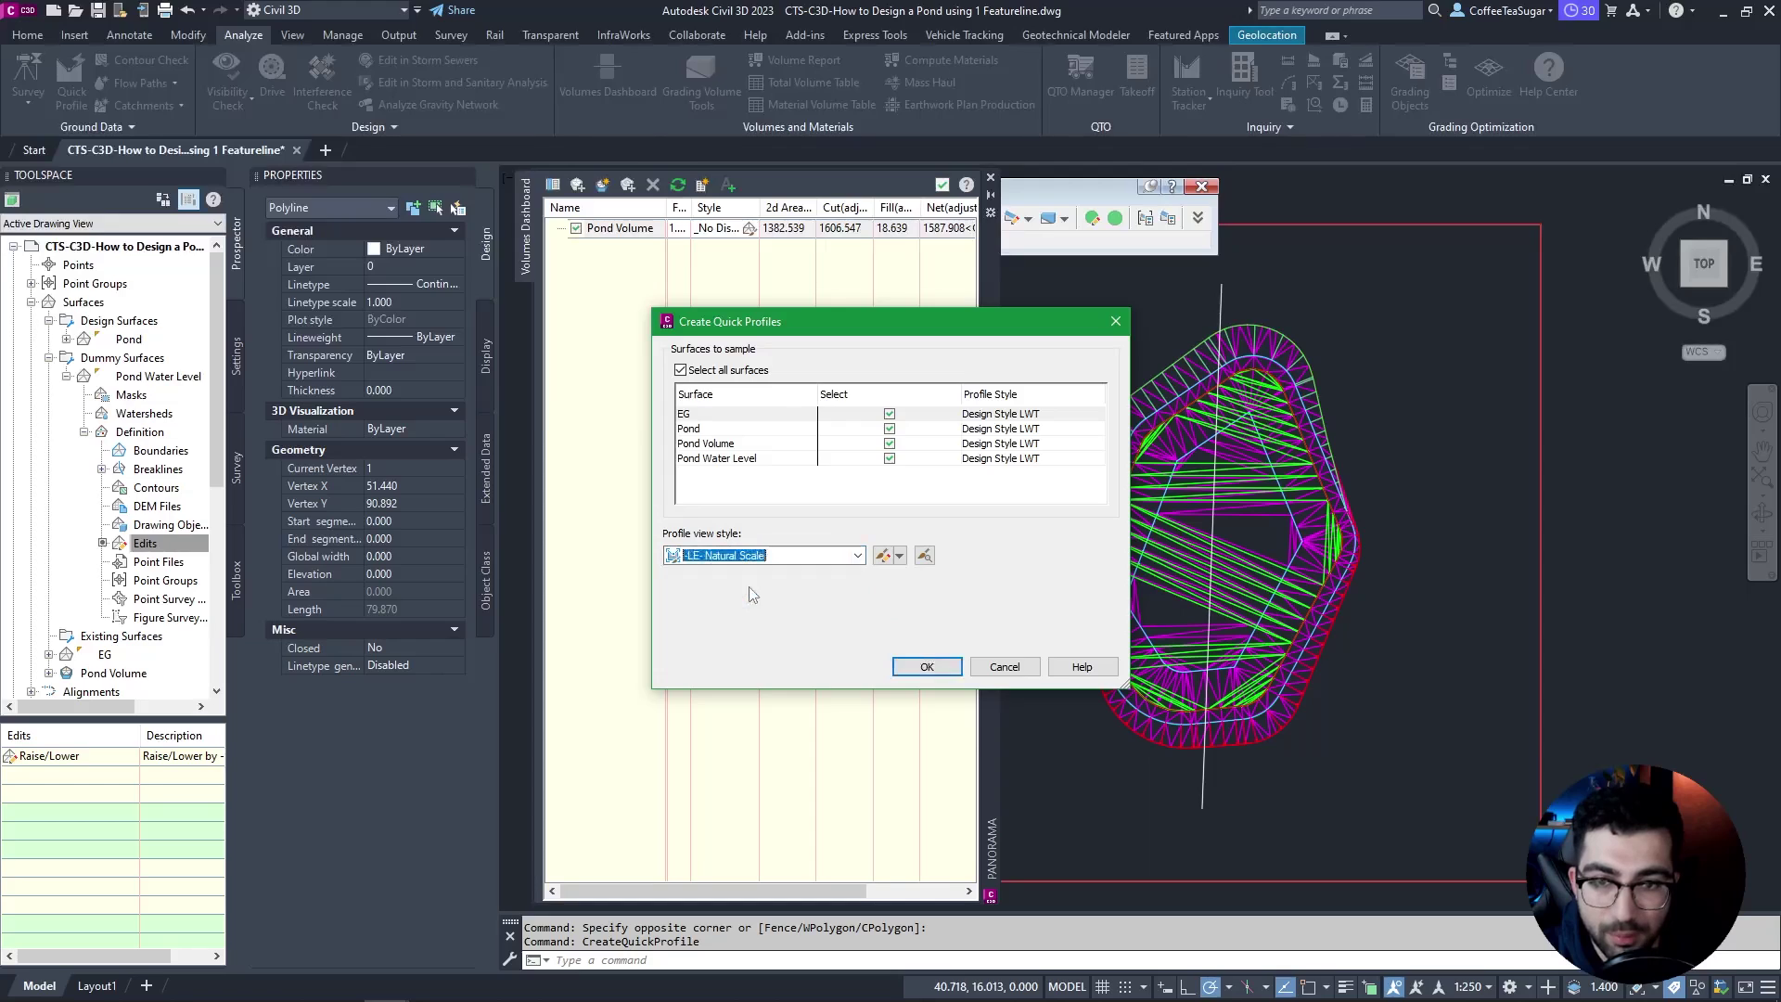
{"action": "left_click", "coordinate": [889, 443]}
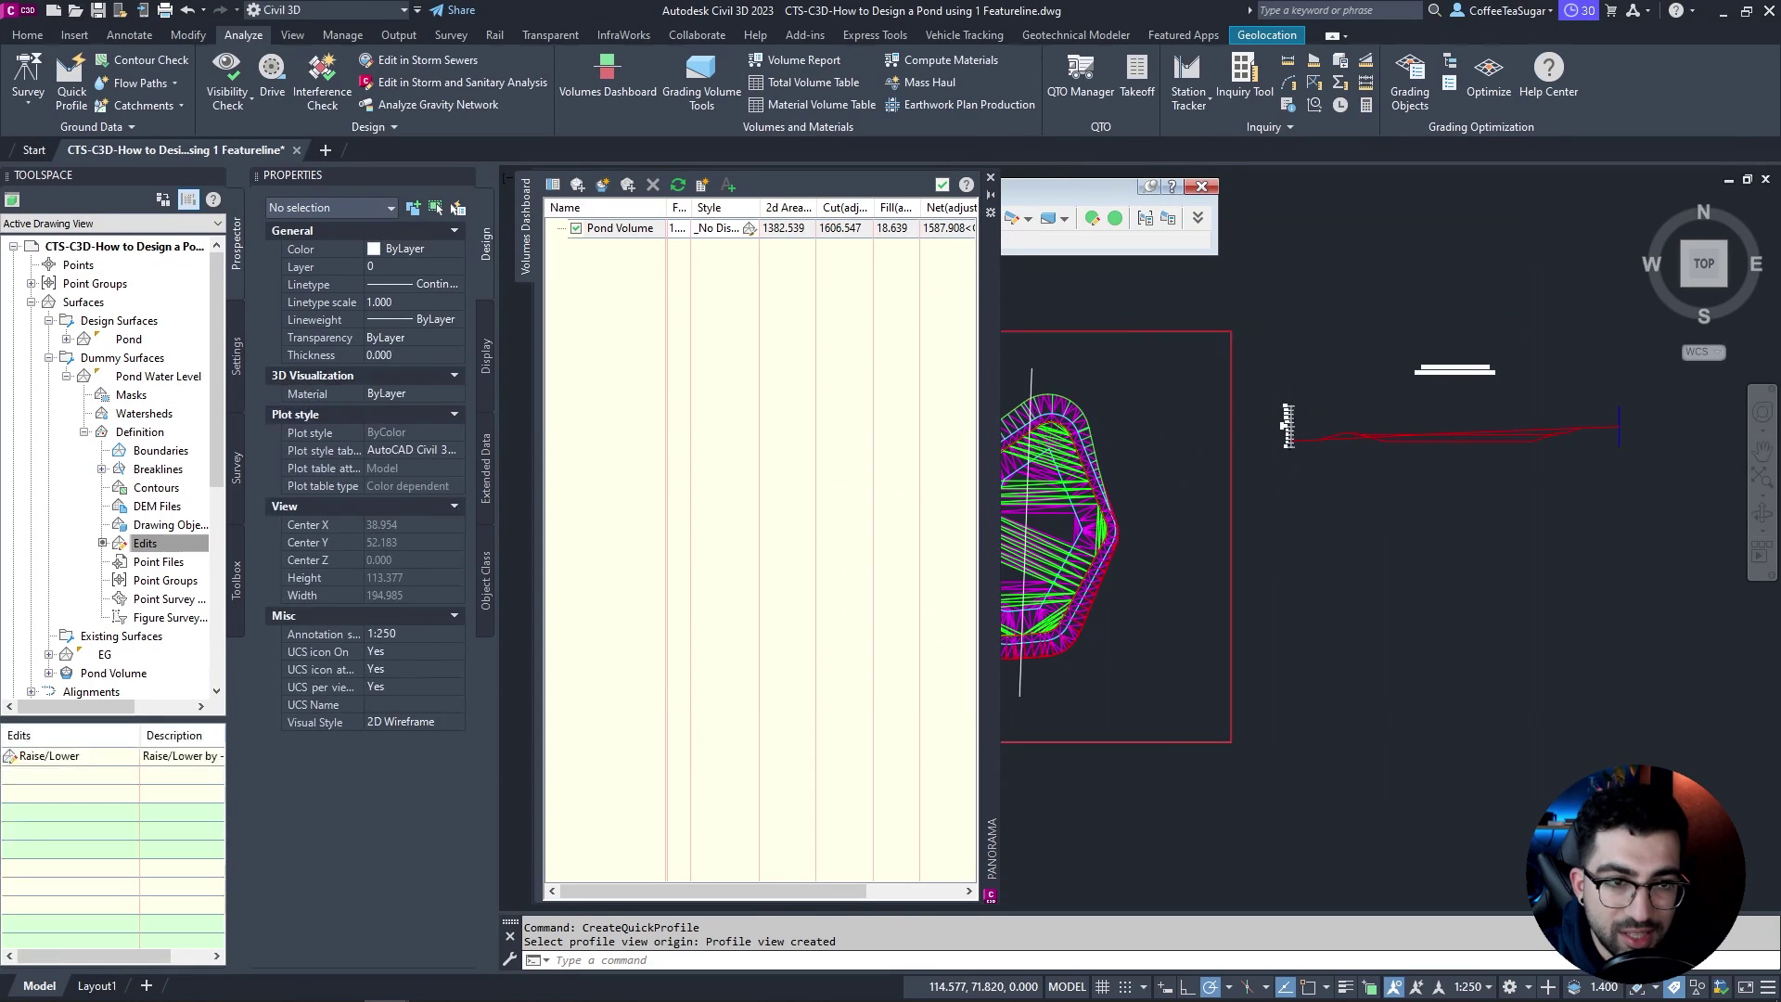
{"action": "scroll", "coordinate": [1377, 436], "scroll_direction": "up", "scroll_amount": 7}
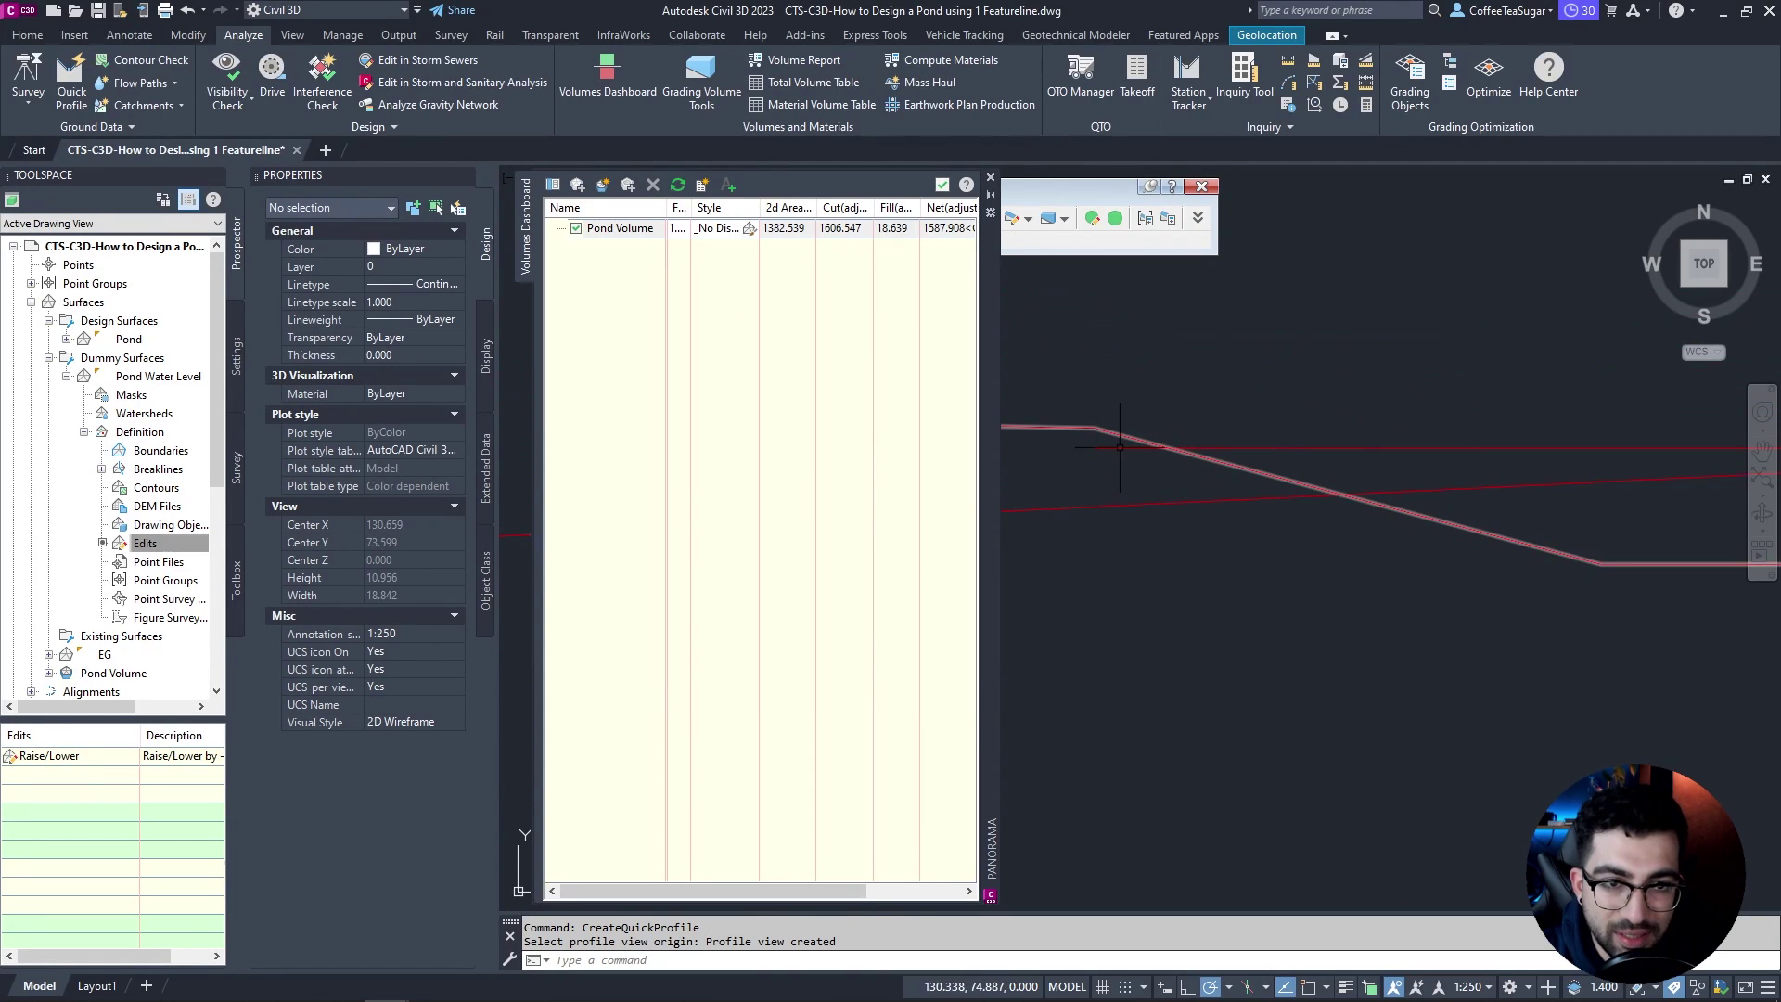
Step: Change the Pond Water Level profile's style to Additional Surface 1
{"action": "left_click", "coordinate": [1218, 449]}
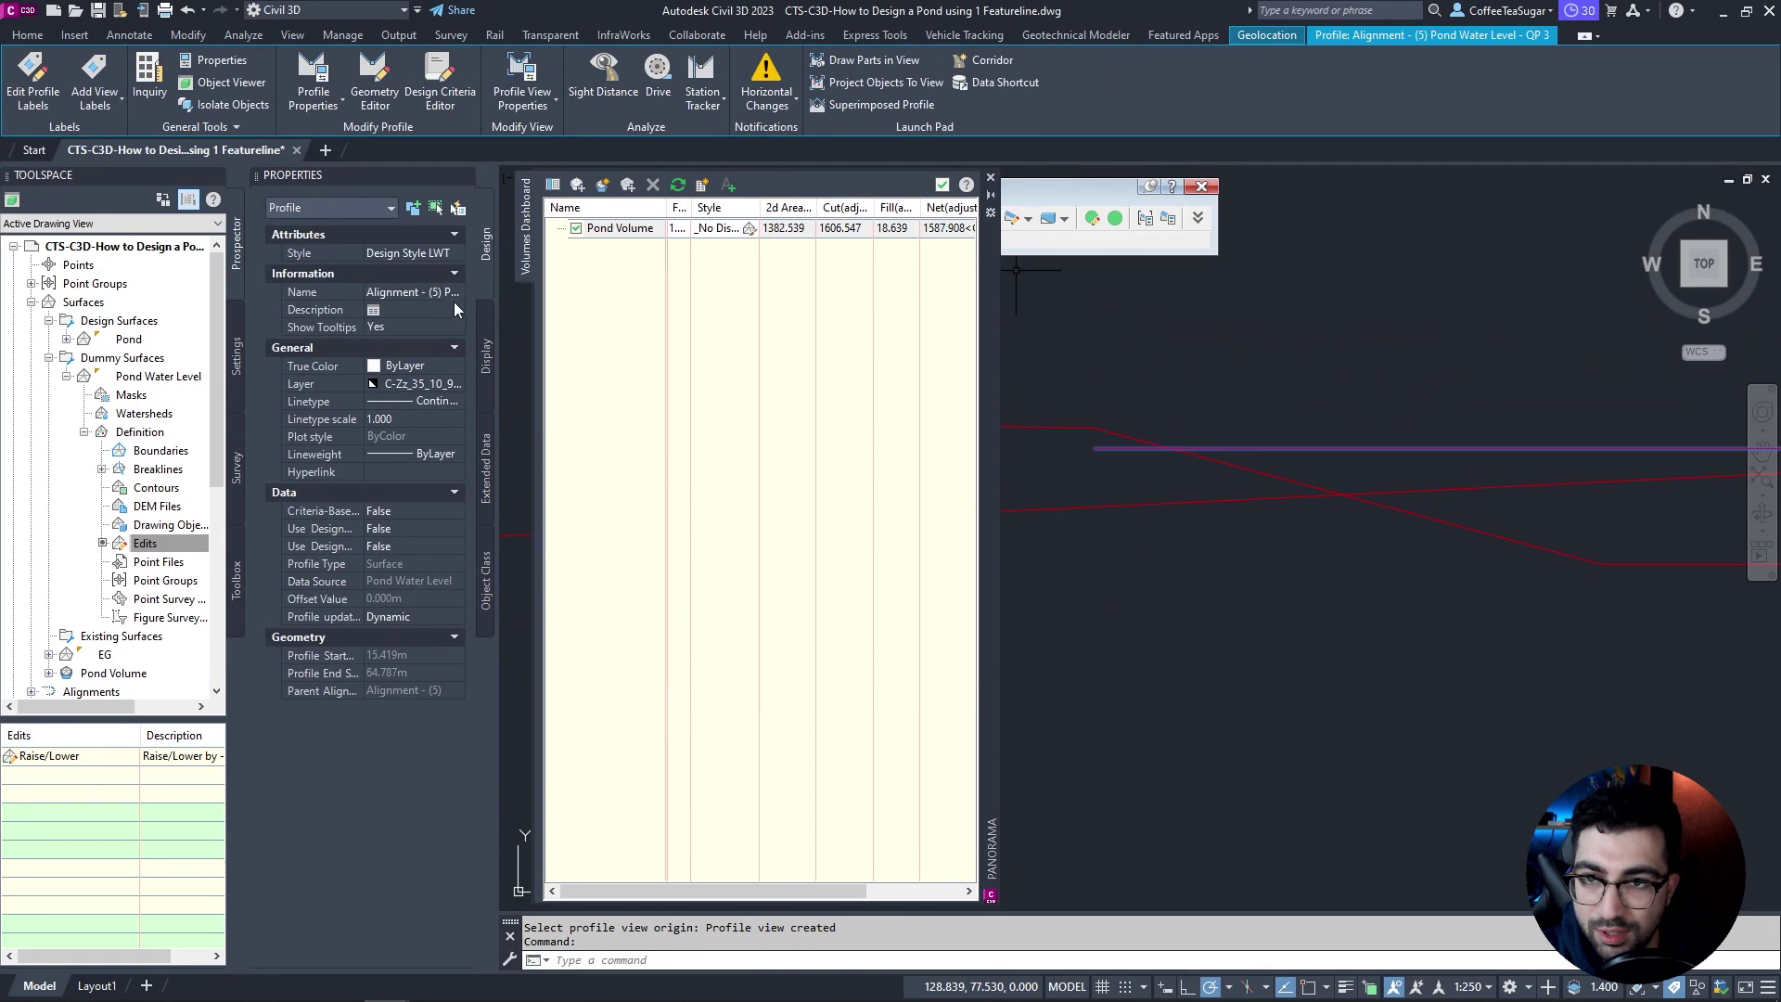
{"action": "left_click", "coordinate": [453, 253]}
{"action": "left_click", "coordinate": [453, 253]}
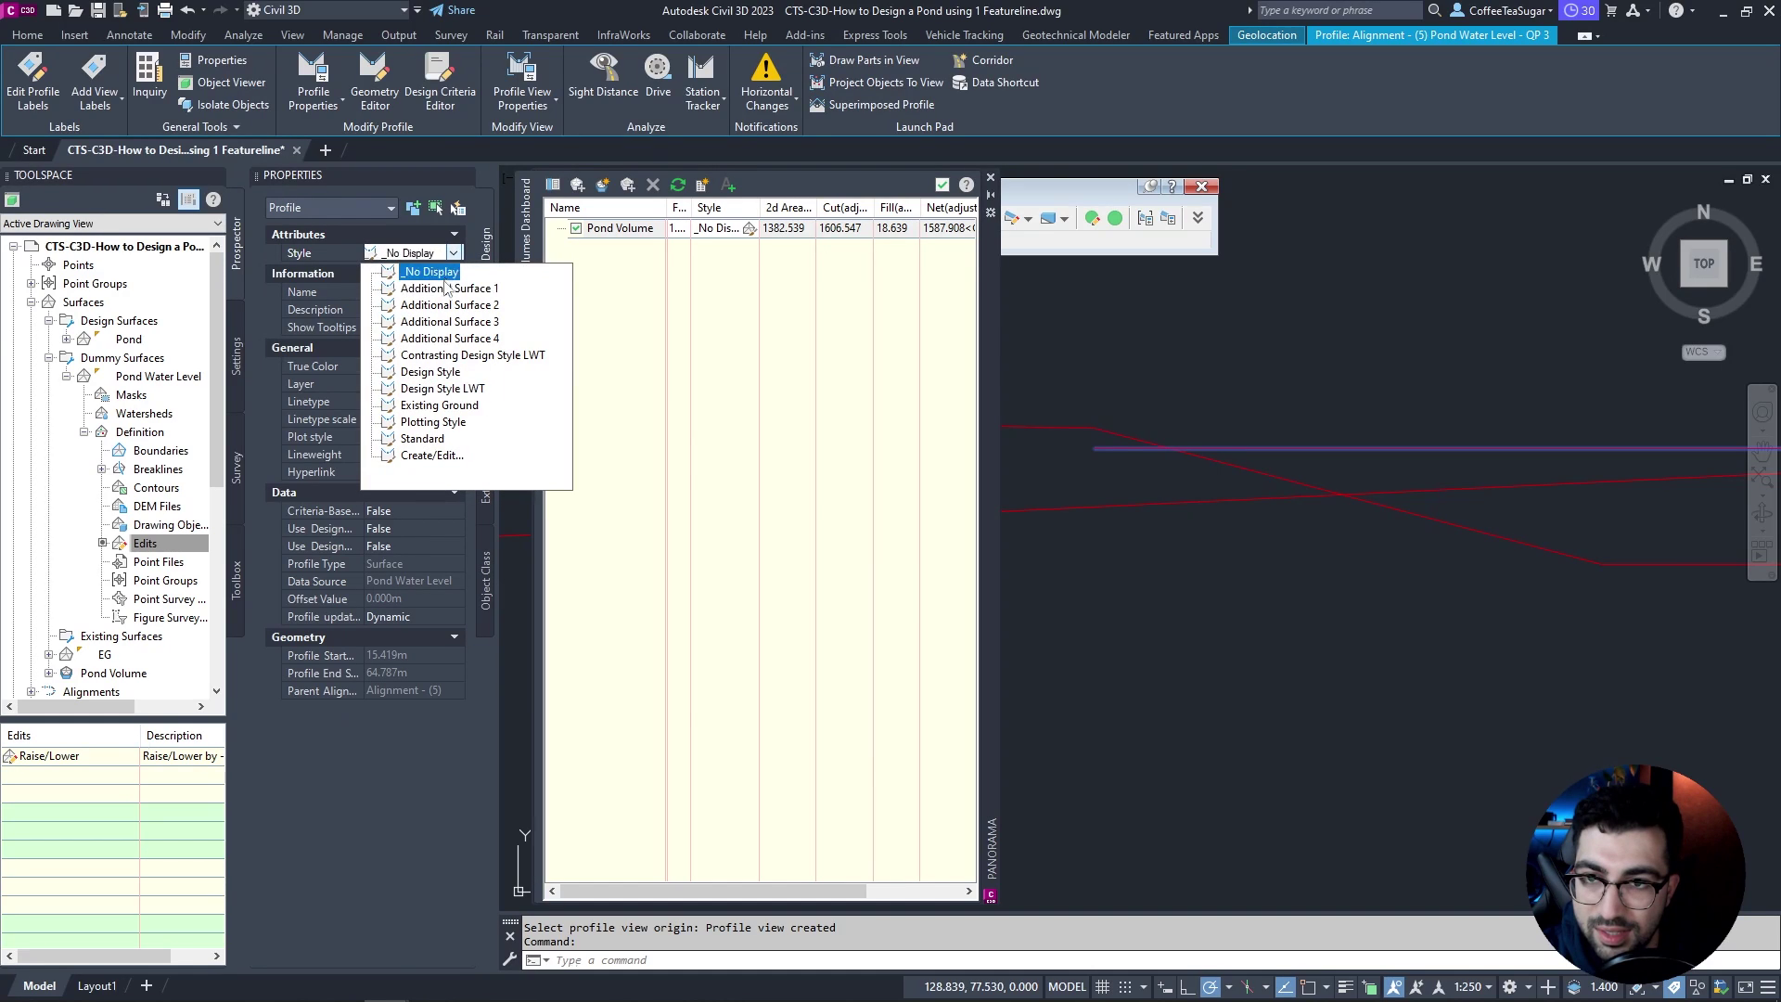
{"action": "left_click", "coordinate": [418, 290]}
{"action": "key", "text": "Escape"}
Step: Outline the triangle between the bank crest, the end of the water level line and the bank slope with a polyline
{"action": "scroll", "coordinate": [1013, 418], "scroll_direction": "up", "scroll_amount": 1}
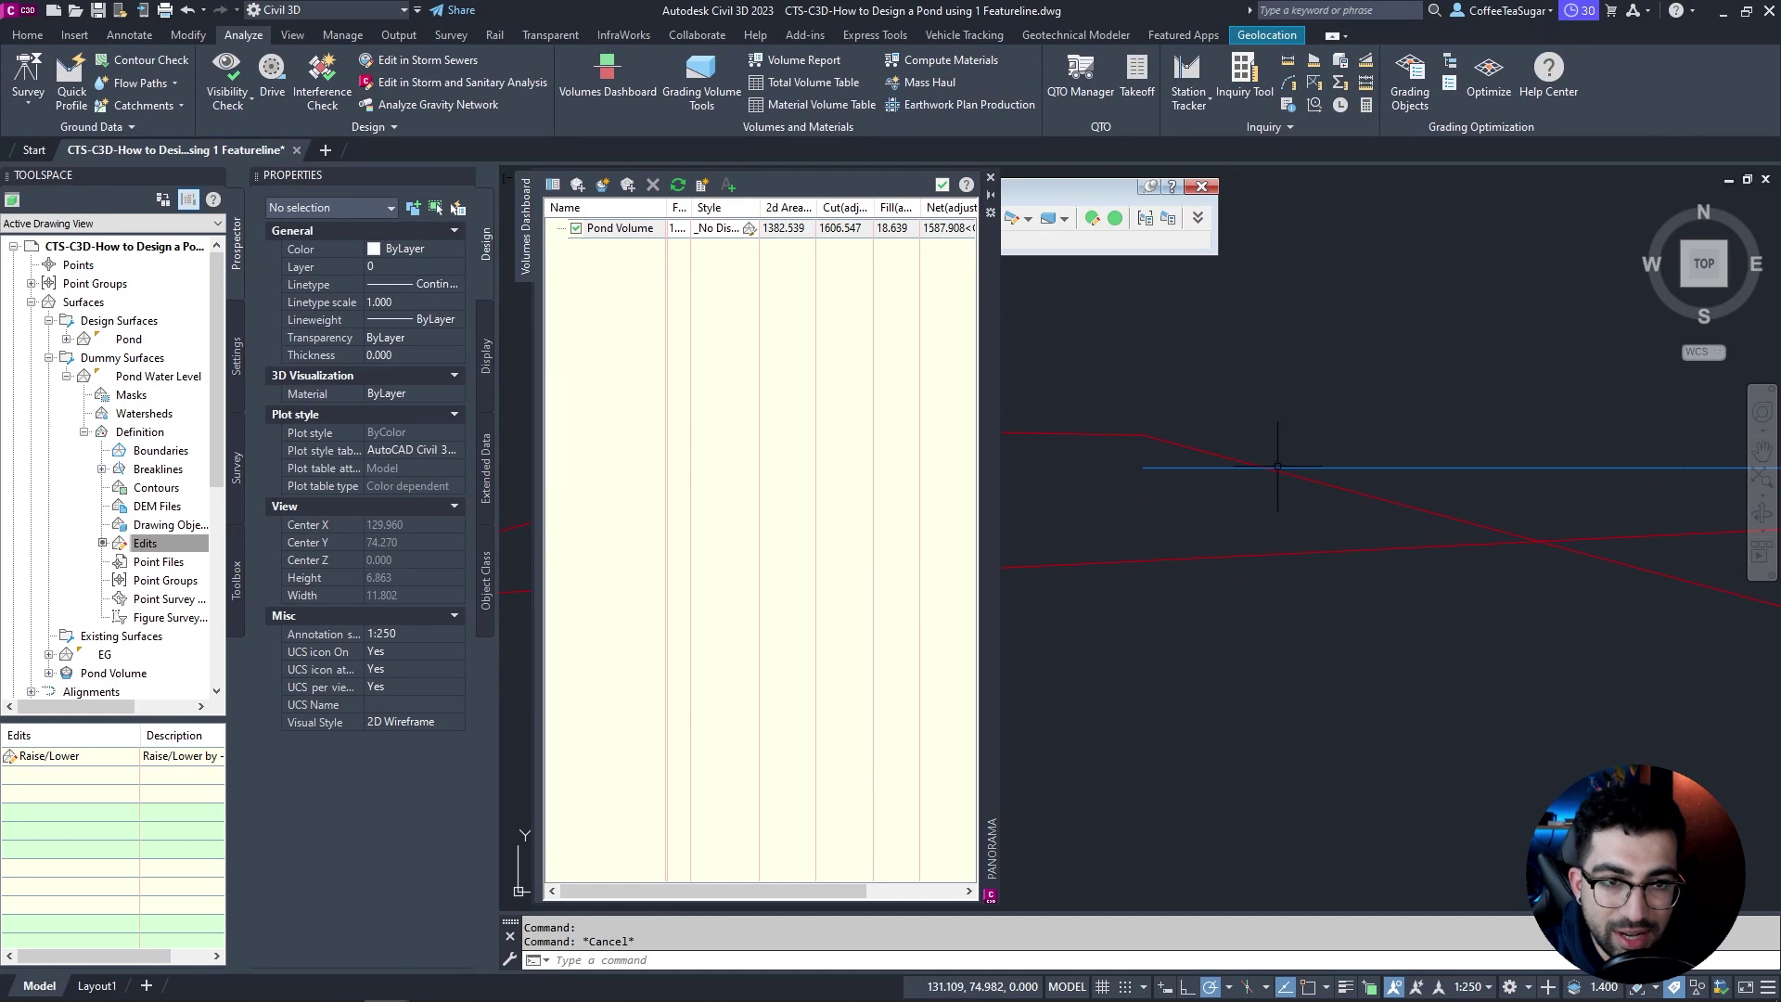
{"action": "scroll", "coordinate": [1126, 485], "scroll_direction": "down", "scroll_amount": 5}
{"action": "middle_click_drag", "start_coordinate": [1627, 487], "coordinate": [1484, 501]}
{"action": "scroll", "coordinate": [1483, 501], "scroll_direction": "up", "scroll_amount": 2}
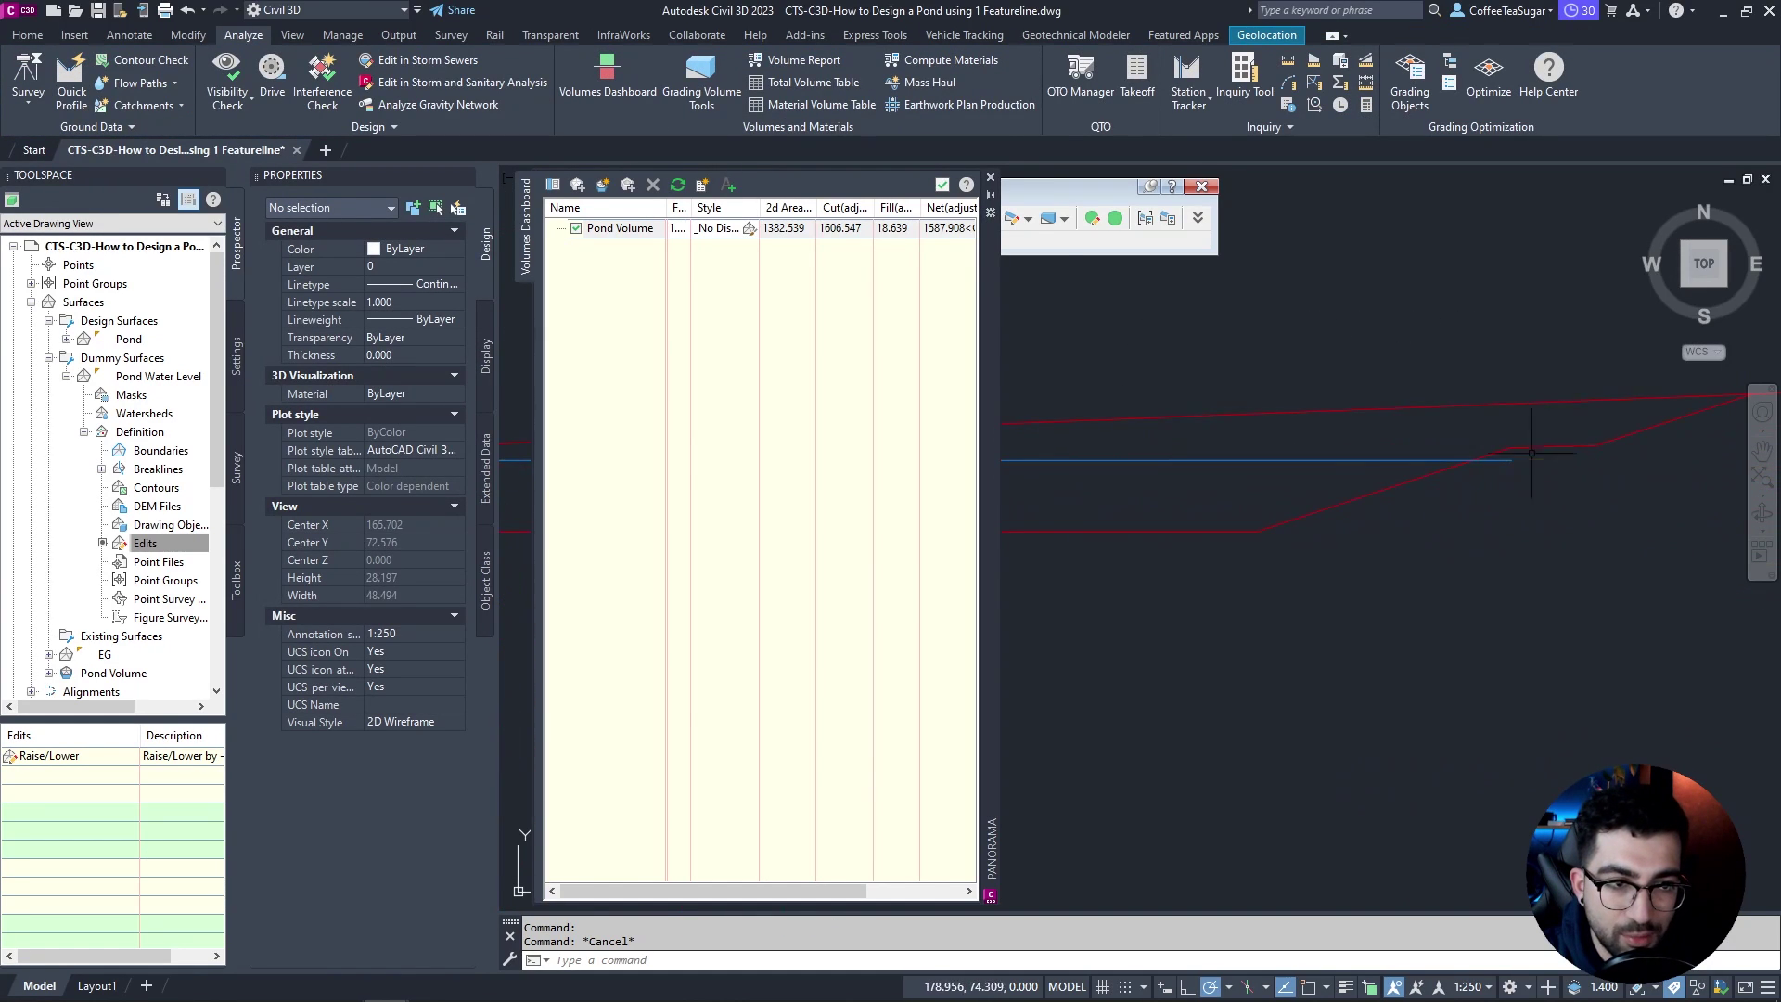
{"action": "scroll", "coordinate": [1531, 453], "scroll_direction": "up", "scroll_amount": 6}
{"action": "type", "text": "polyline"}
{"action": "key", "text": "Return"}
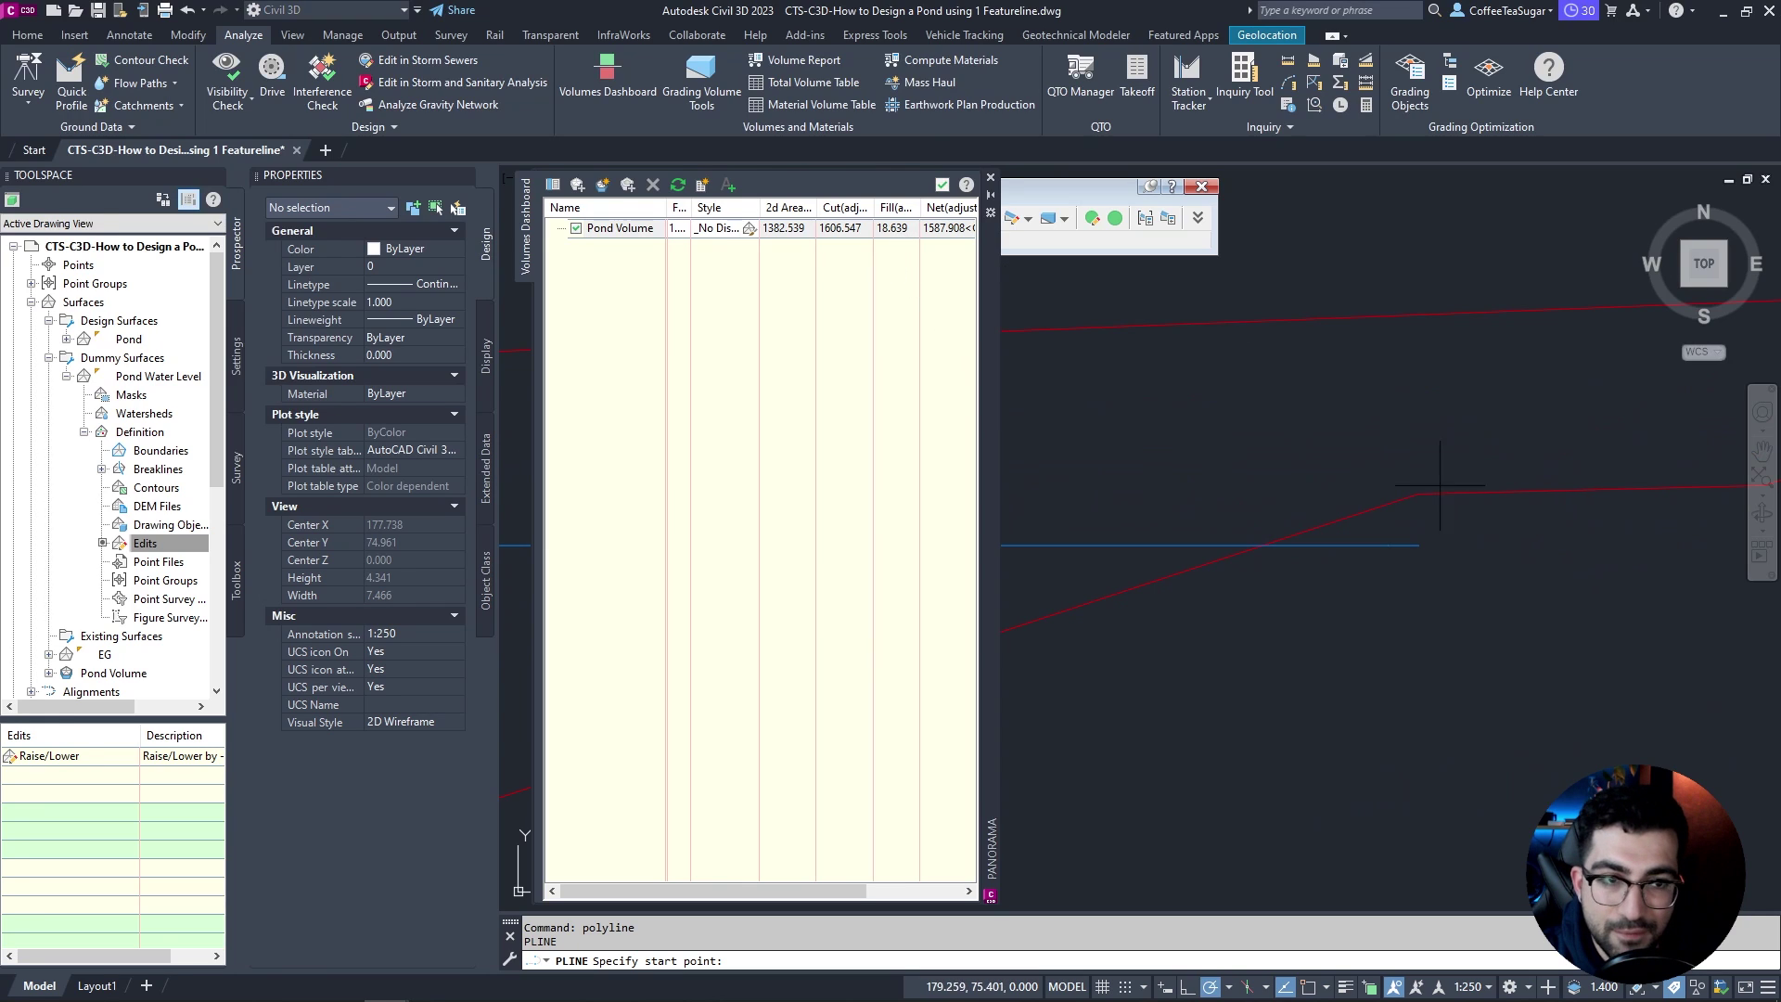
{"action": "left_click", "coordinate": [1419, 494]}
{"action": "left_click", "coordinate": [1419, 548]}
{"action": "left_click", "coordinate": [1260, 547]}
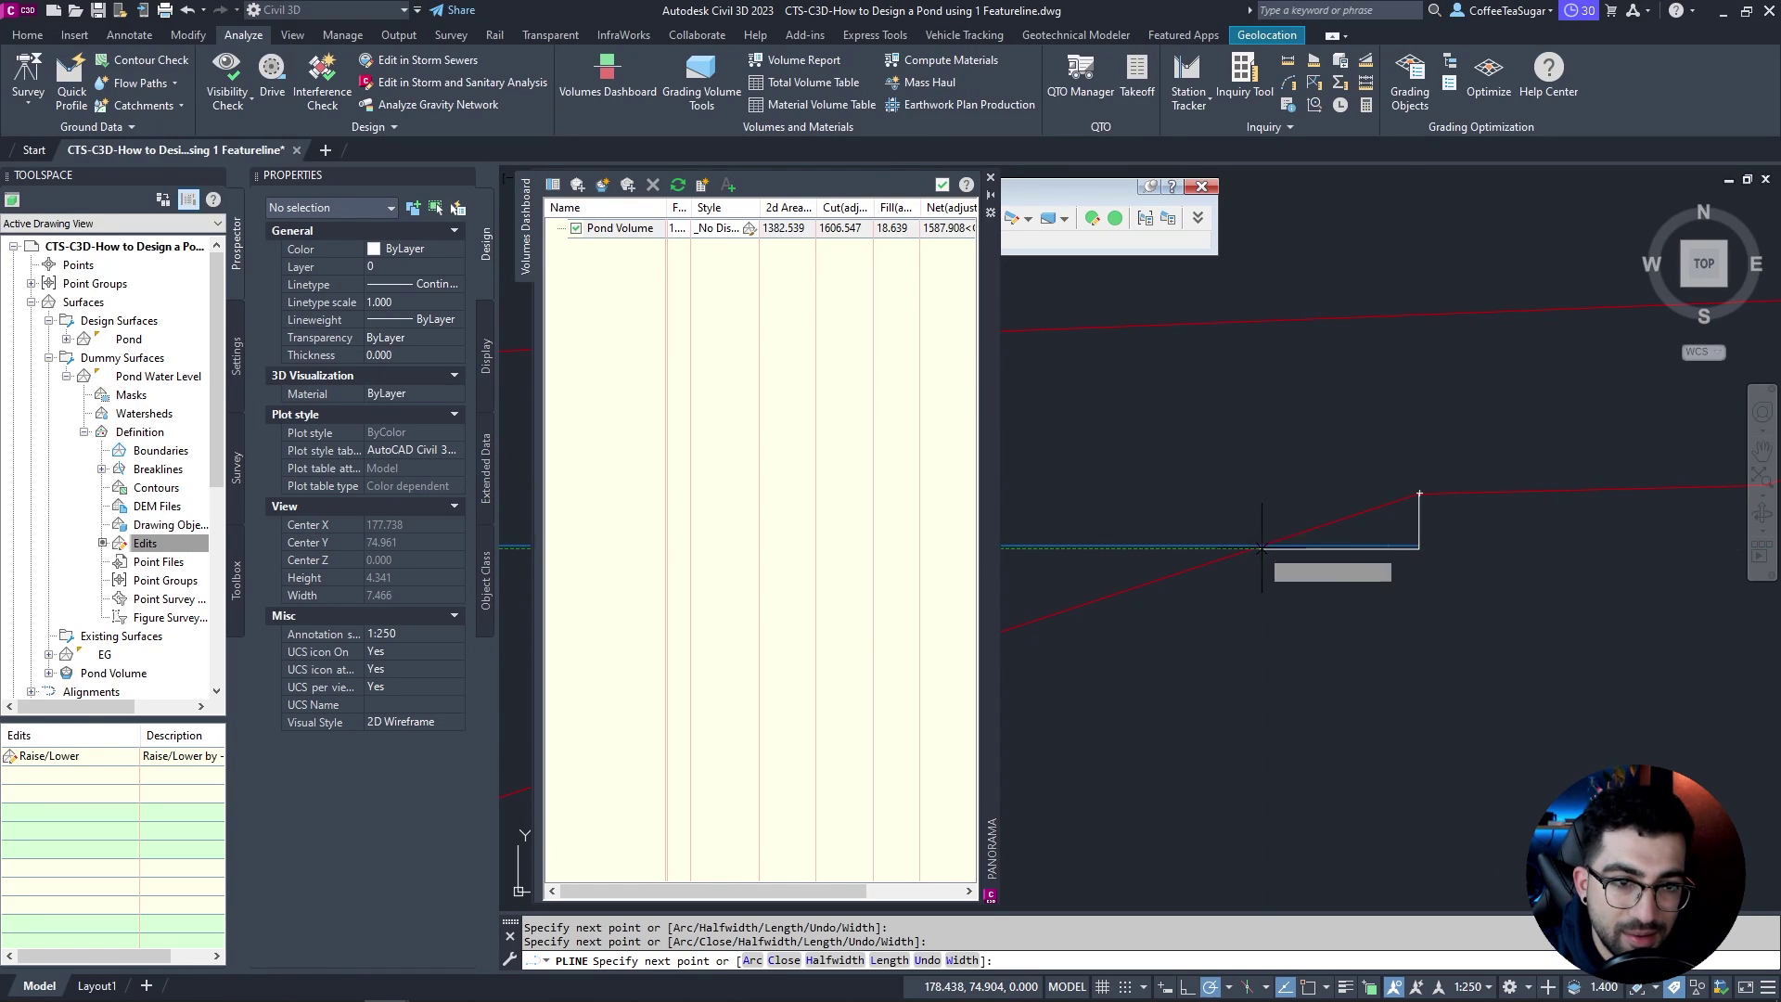
{"action": "left_click", "coordinate": [1418, 495]}
{"action": "key", "text": "Escape"}
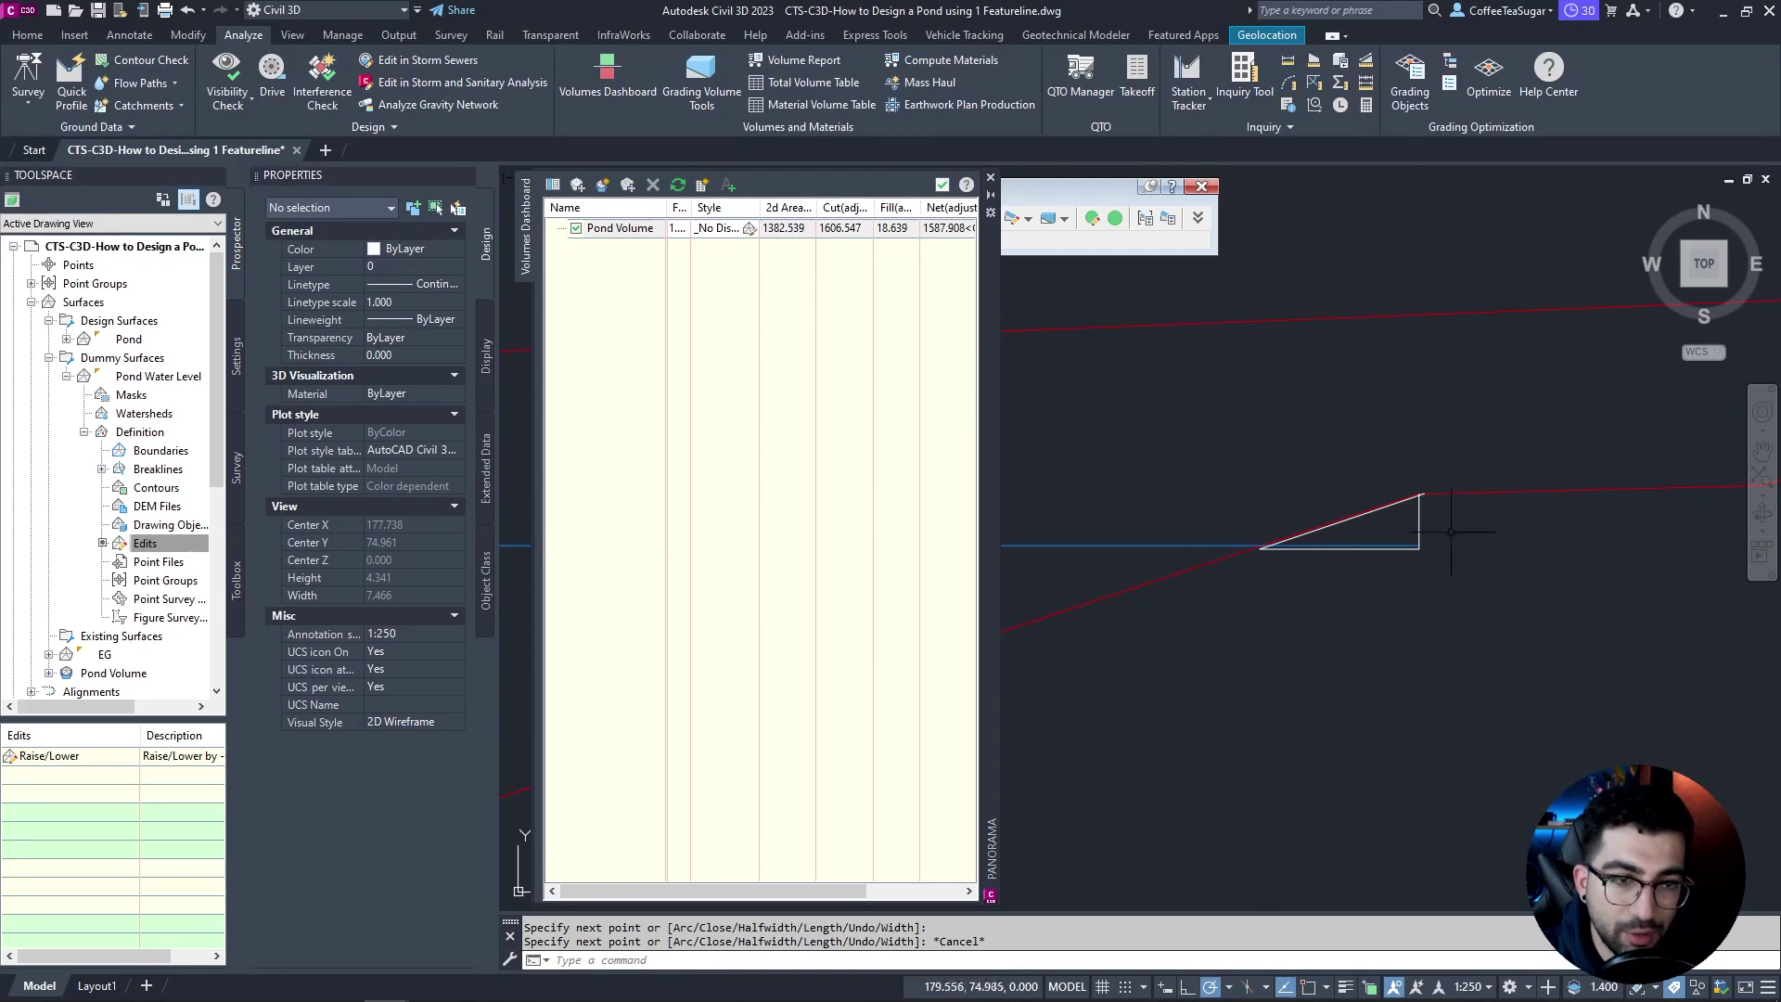
Step: Delete the triangular polyline from the profile view
{"action": "left_click", "coordinate": [1450, 532]}
{"action": "left_click", "coordinate": [1386, 508]}
{"action": "key", "text": "Delete"}
Step: Change the EG profile's style to Existing Ground
{"action": "scroll", "coordinate": [1517, 510], "scroll_direction": "down", "scroll_amount": 8}
{"action": "left_click", "coordinate": [1438, 503]}
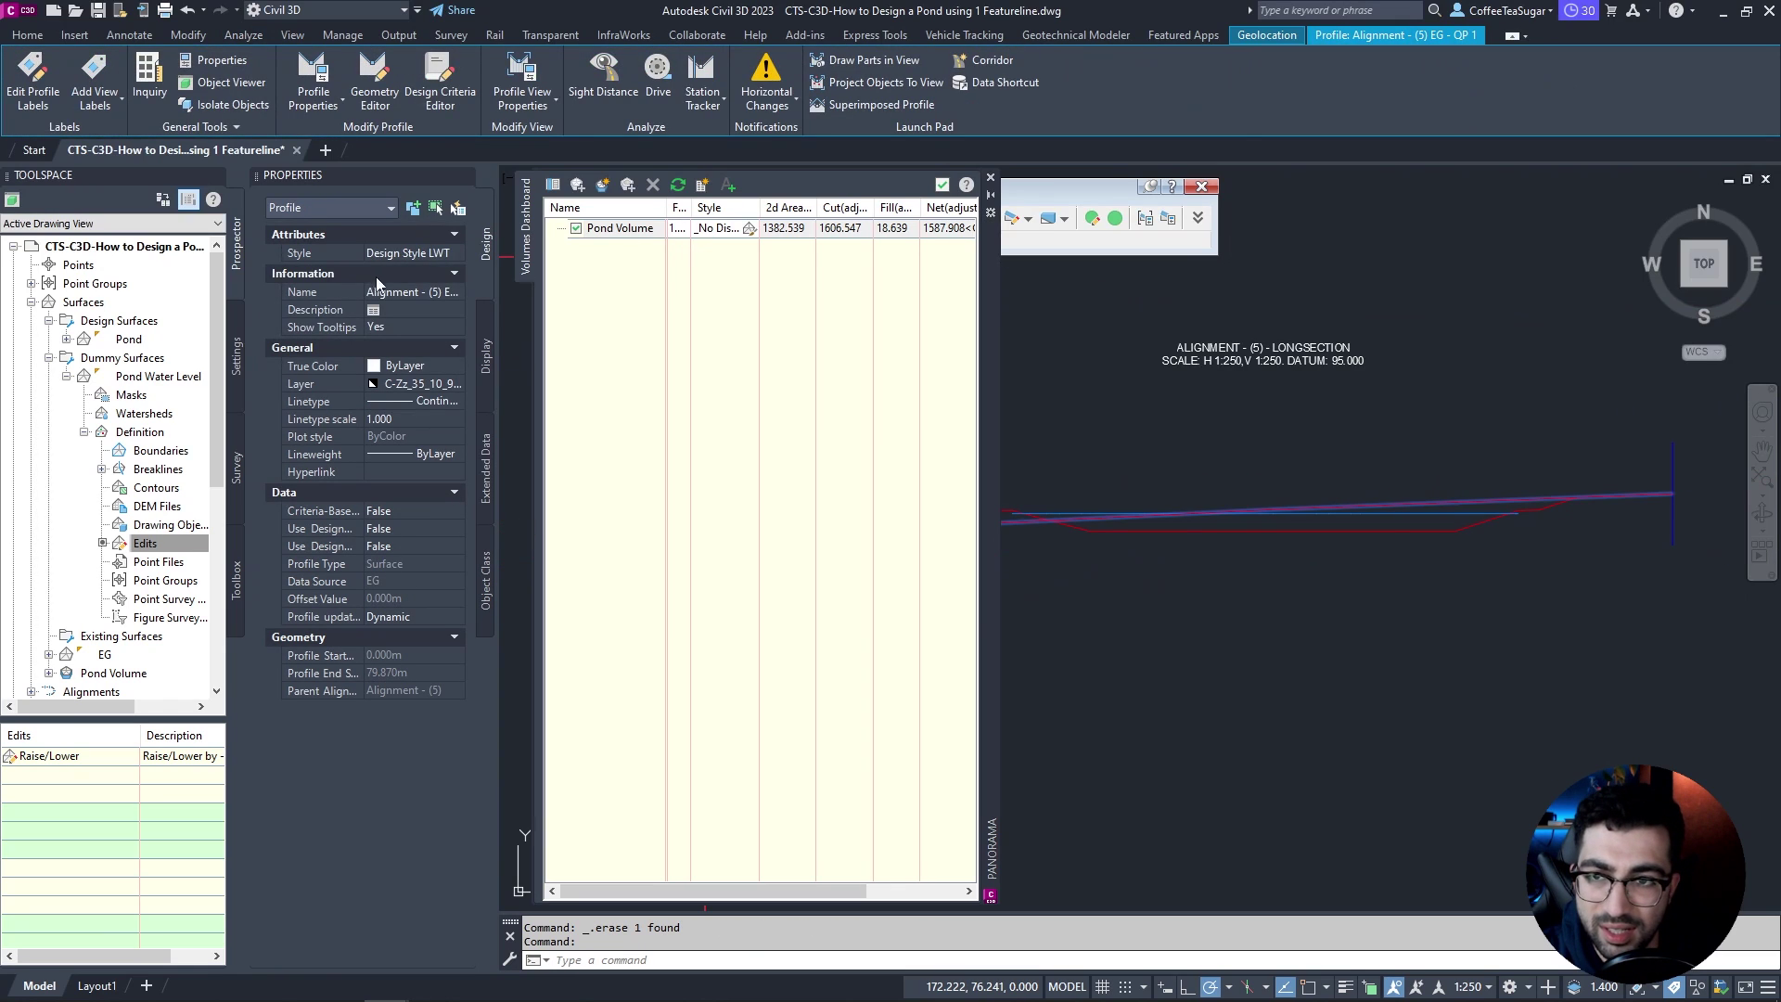
{"action": "left_click", "coordinate": [450, 257]}
{"action": "left_click", "coordinate": [447, 405]}
{"action": "key", "text": "Escape"}
Step: Delete the section polyline running through the pond in plan
{"action": "scroll", "coordinate": [1498, 565], "scroll_direction": "down", "scroll_amount": 2}
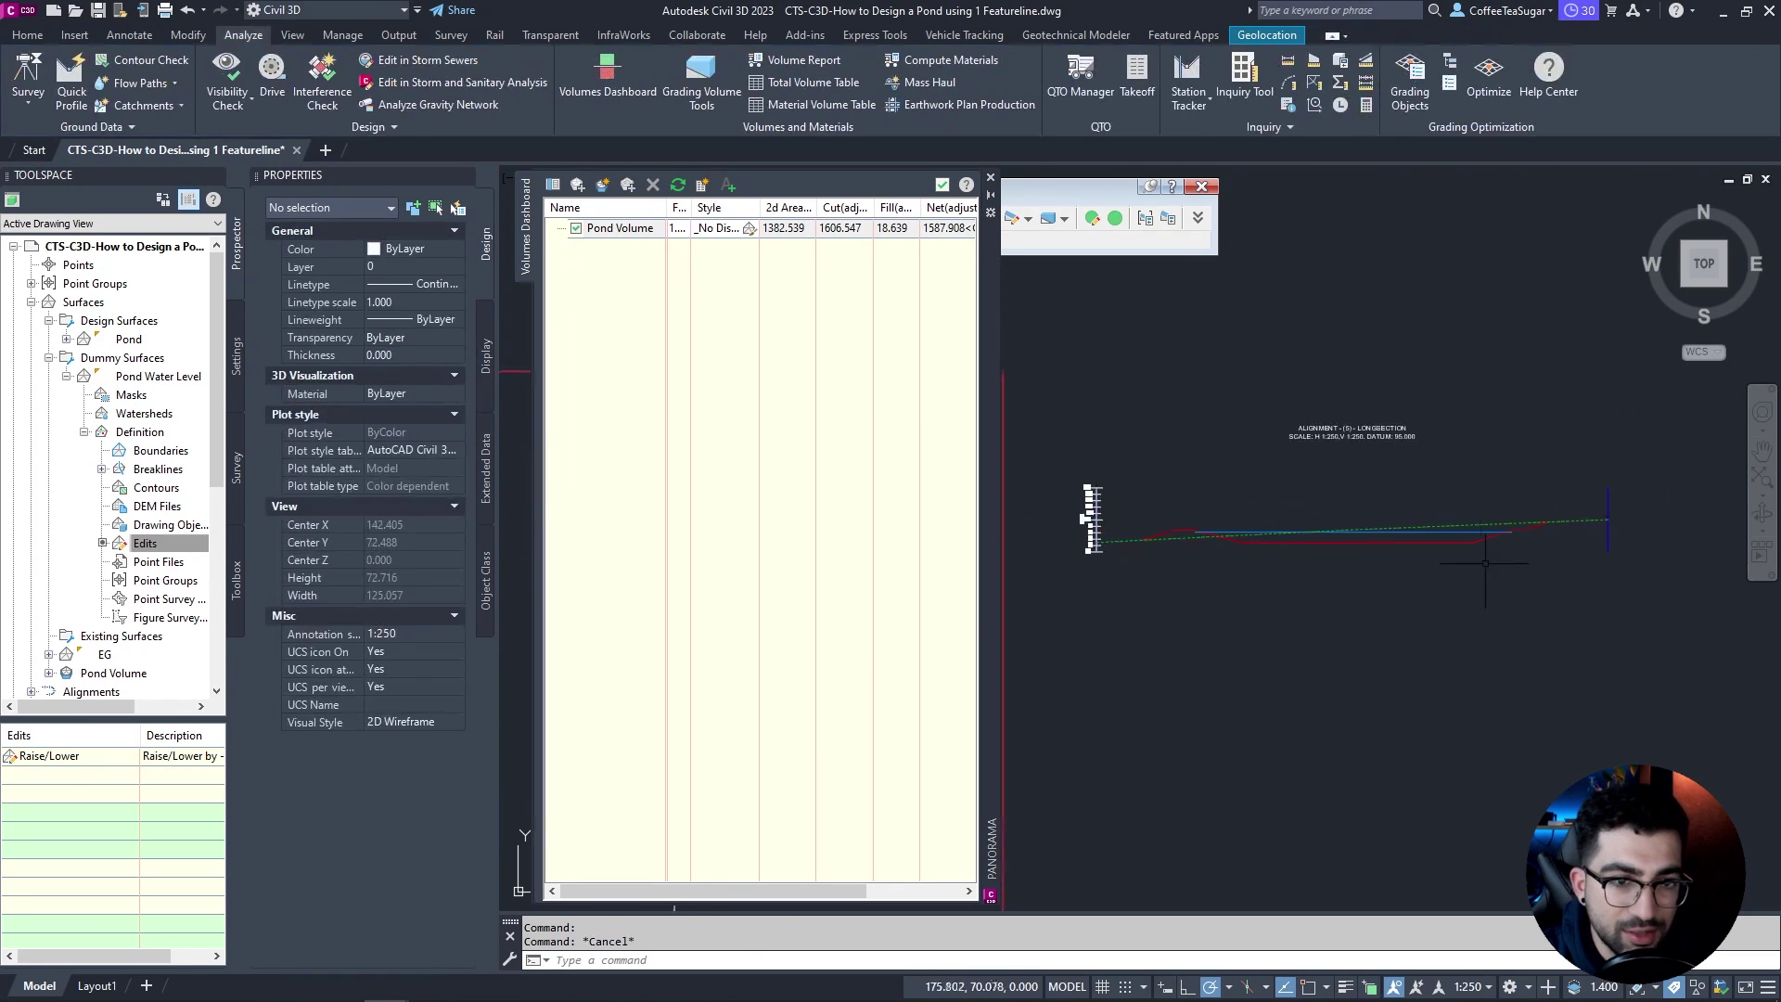
{"action": "scroll", "coordinate": [1389, 540], "scroll_direction": "up", "scroll_amount": 1}
{"action": "scroll", "coordinate": [1196, 554], "scroll_direction": "down", "scroll_amount": 1}
{"action": "middle_click_drag", "start_coordinate": [1197, 553], "coordinate": [1573, 506]}
{"action": "scroll", "coordinate": [1574, 506], "scroll_direction": "down", "scroll_amount": 1}
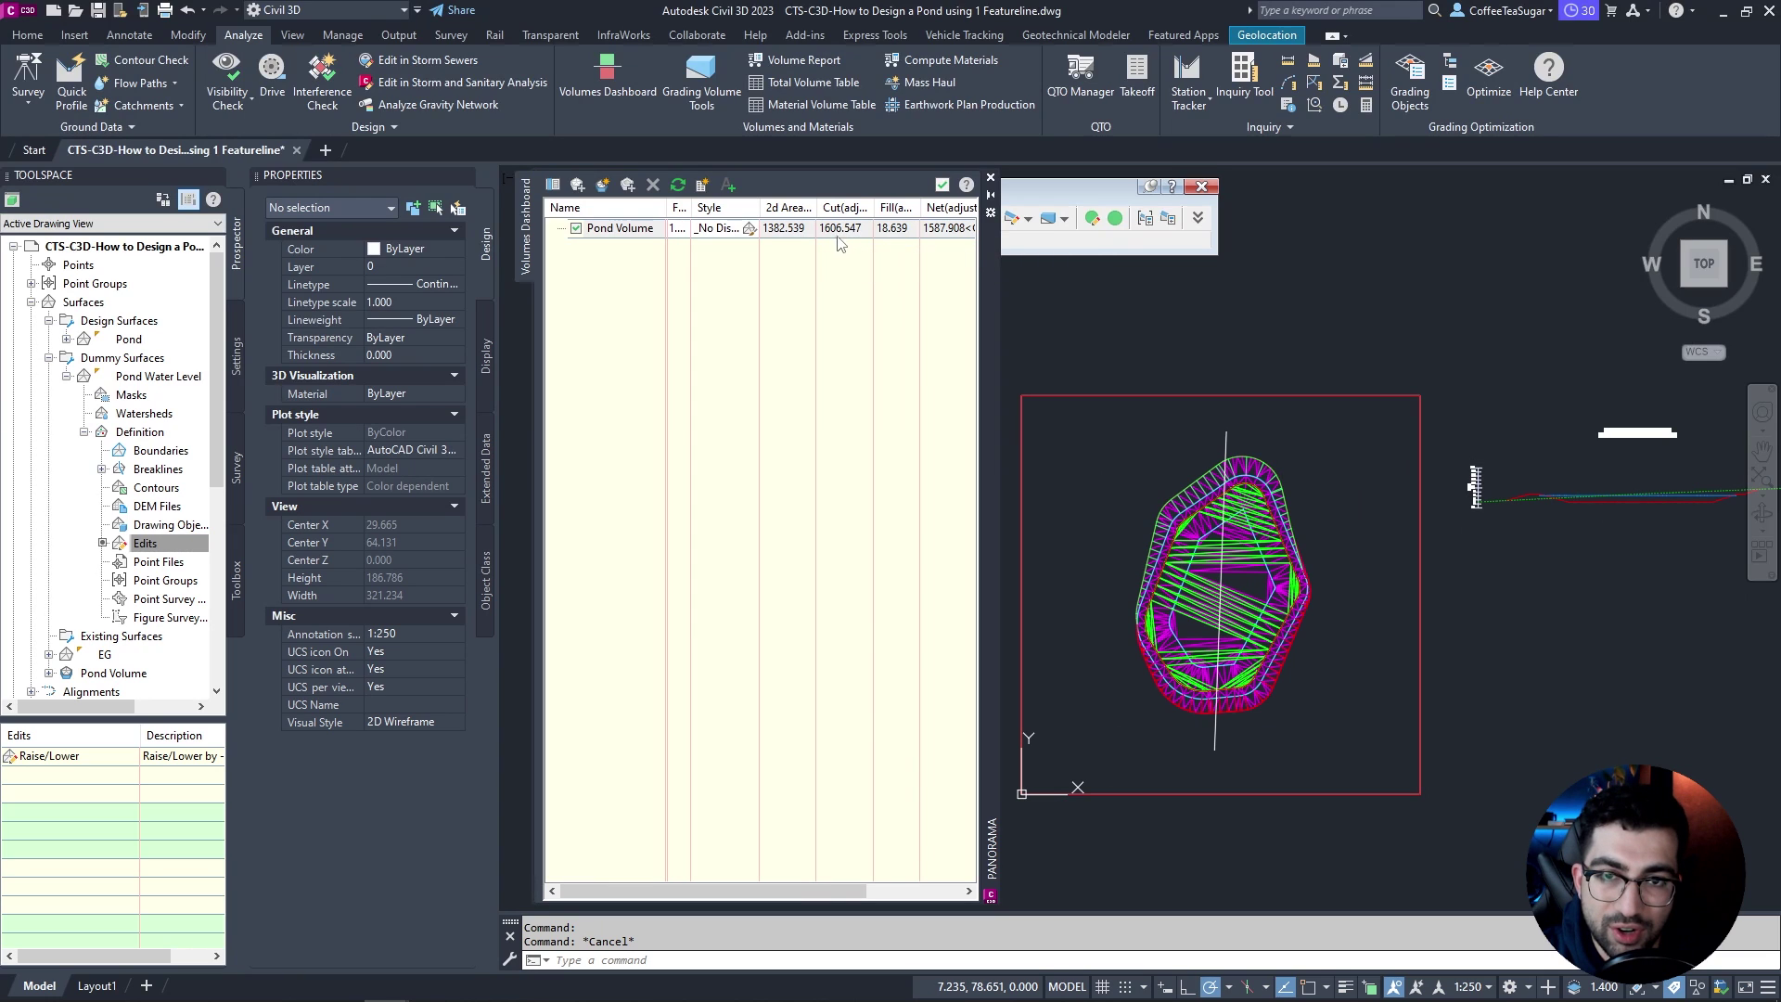
{"action": "scroll", "coordinate": [1245, 514], "scroll_direction": "up", "scroll_amount": 1}
{"action": "key", "text": "Escape"}
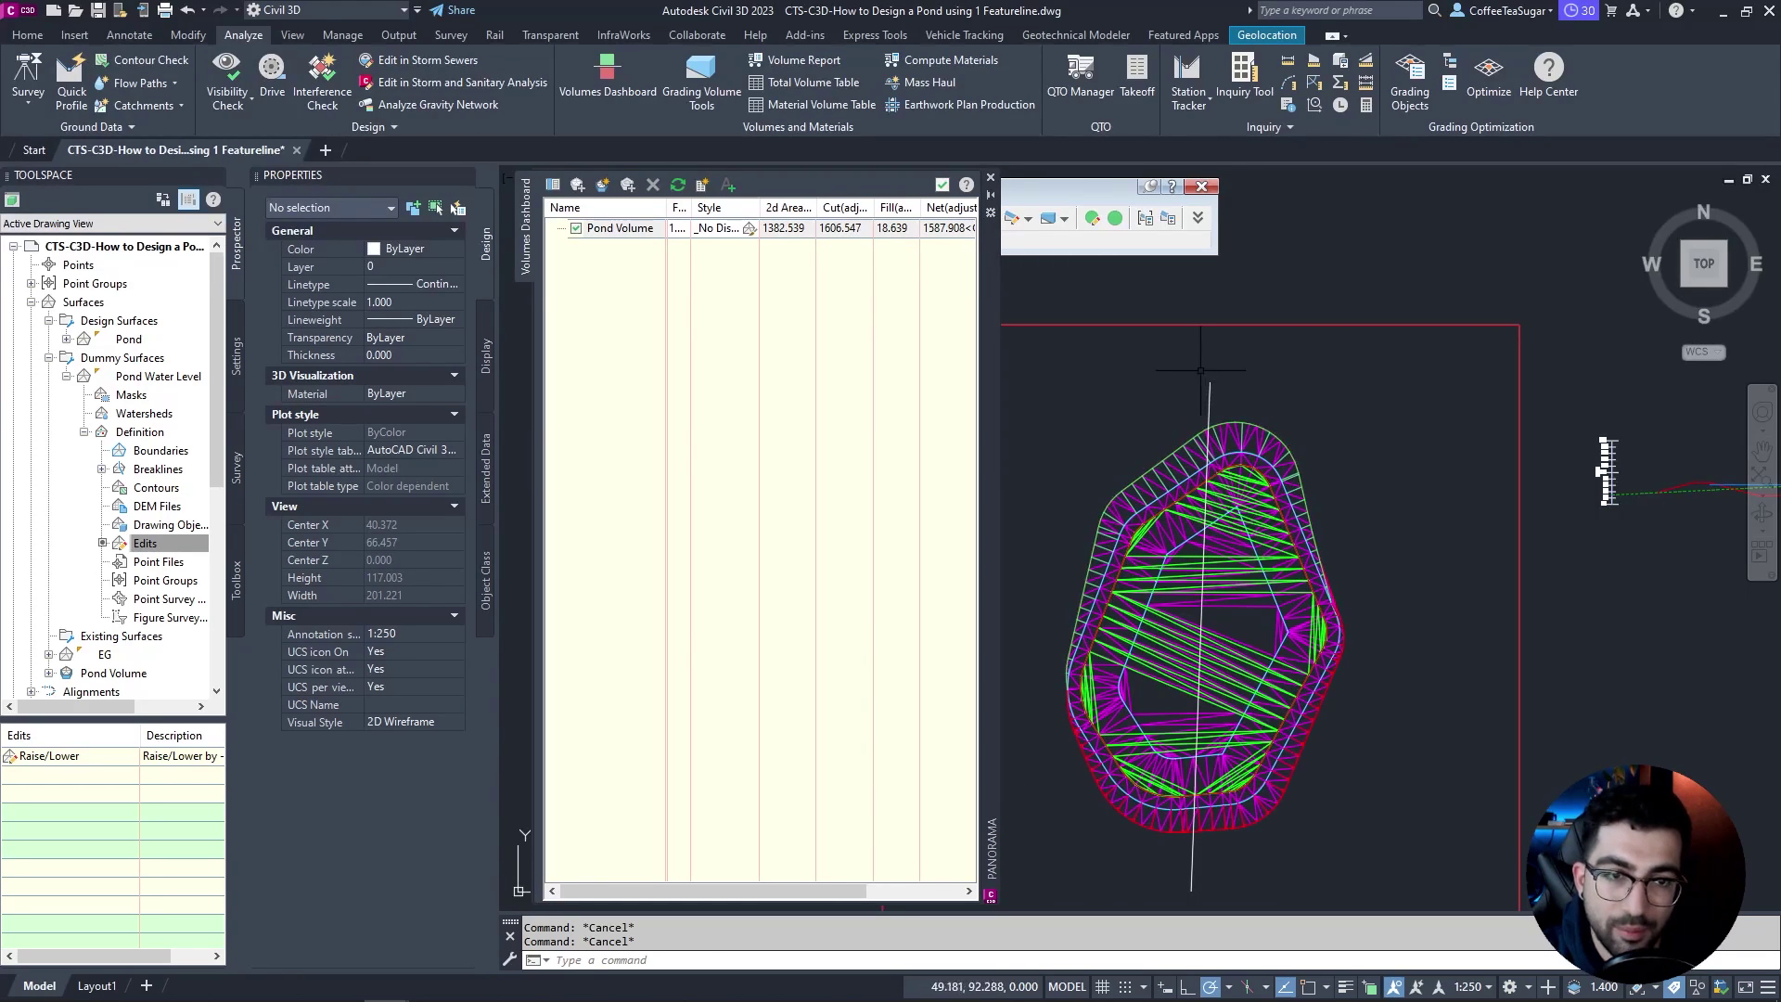
{"action": "left_click", "coordinate": [1209, 372]}
{"action": "left_click", "coordinate": [1201, 389]}
{"action": "key", "text": "Delete"}
Step: Change the Pond surface's style to a contour display
{"action": "scroll", "coordinate": [1249, 426], "scroll_direction": "up", "scroll_amount": 2}
{"action": "left_click", "coordinate": [1249, 425]}
{"action": "key", "text": "Escape"}
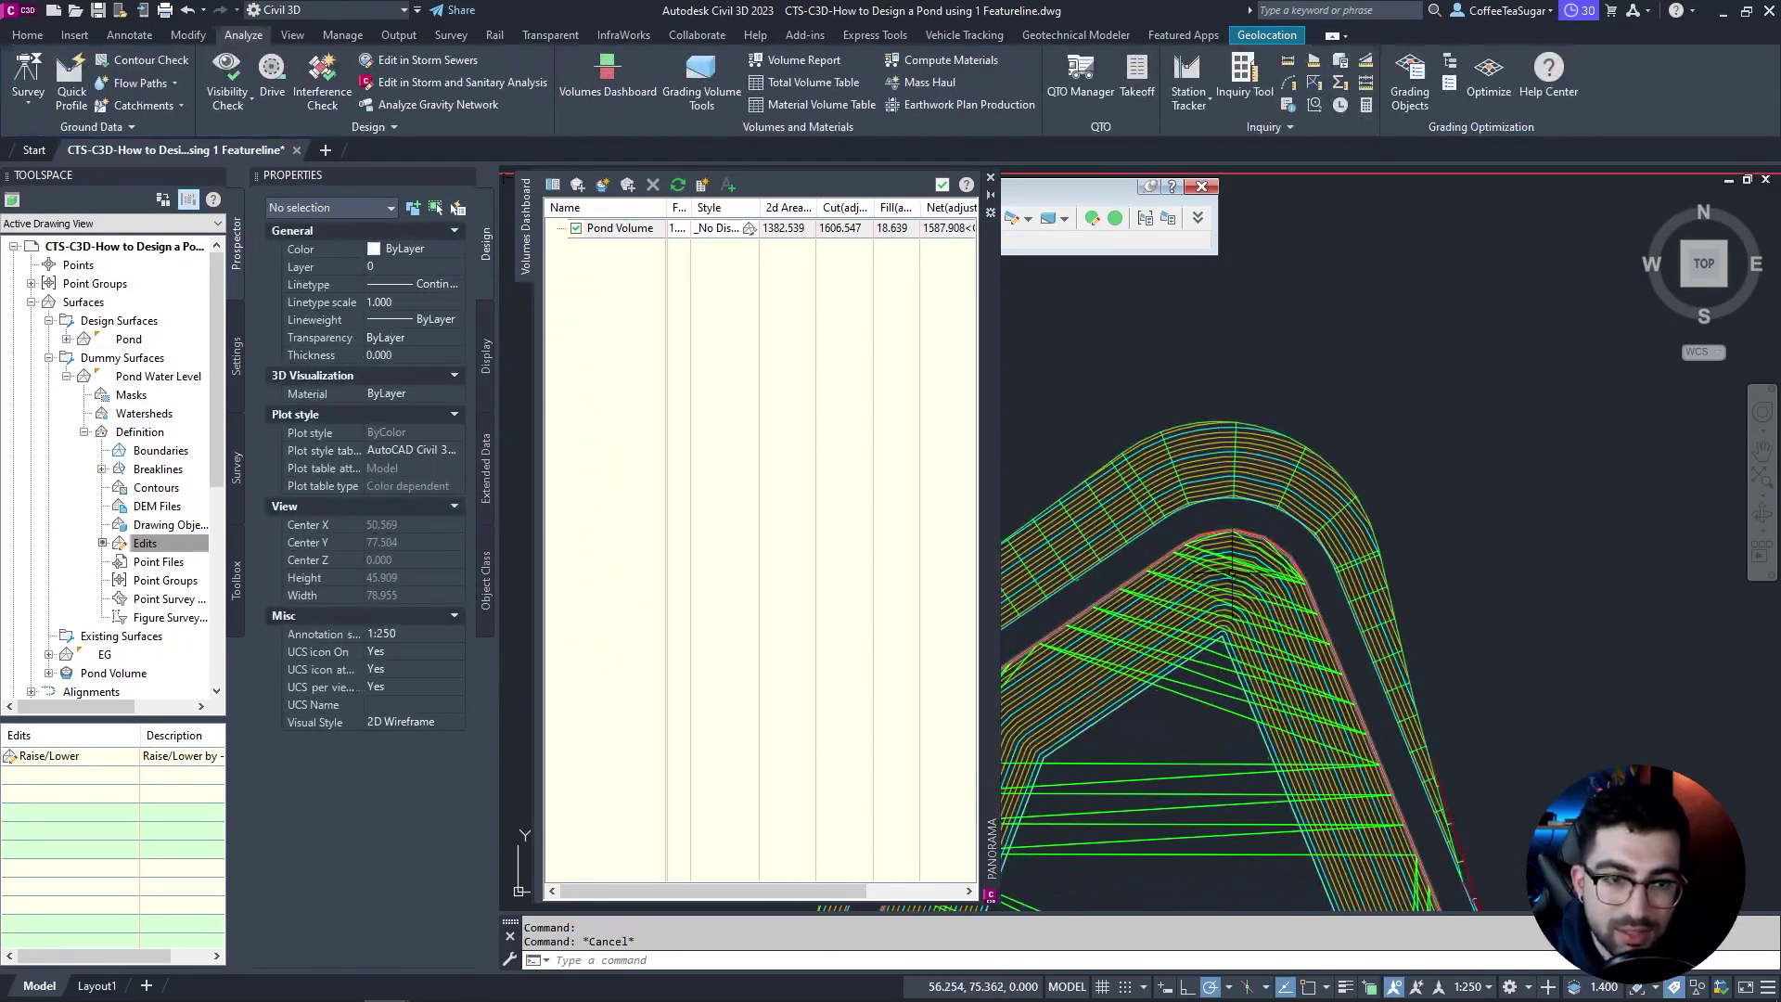
Step: Change the Pond Water Level surface's style to _No Display
{"action": "left_click", "coordinate": [1229, 728]}
{"action": "left_click", "coordinate": [1206, 707]}
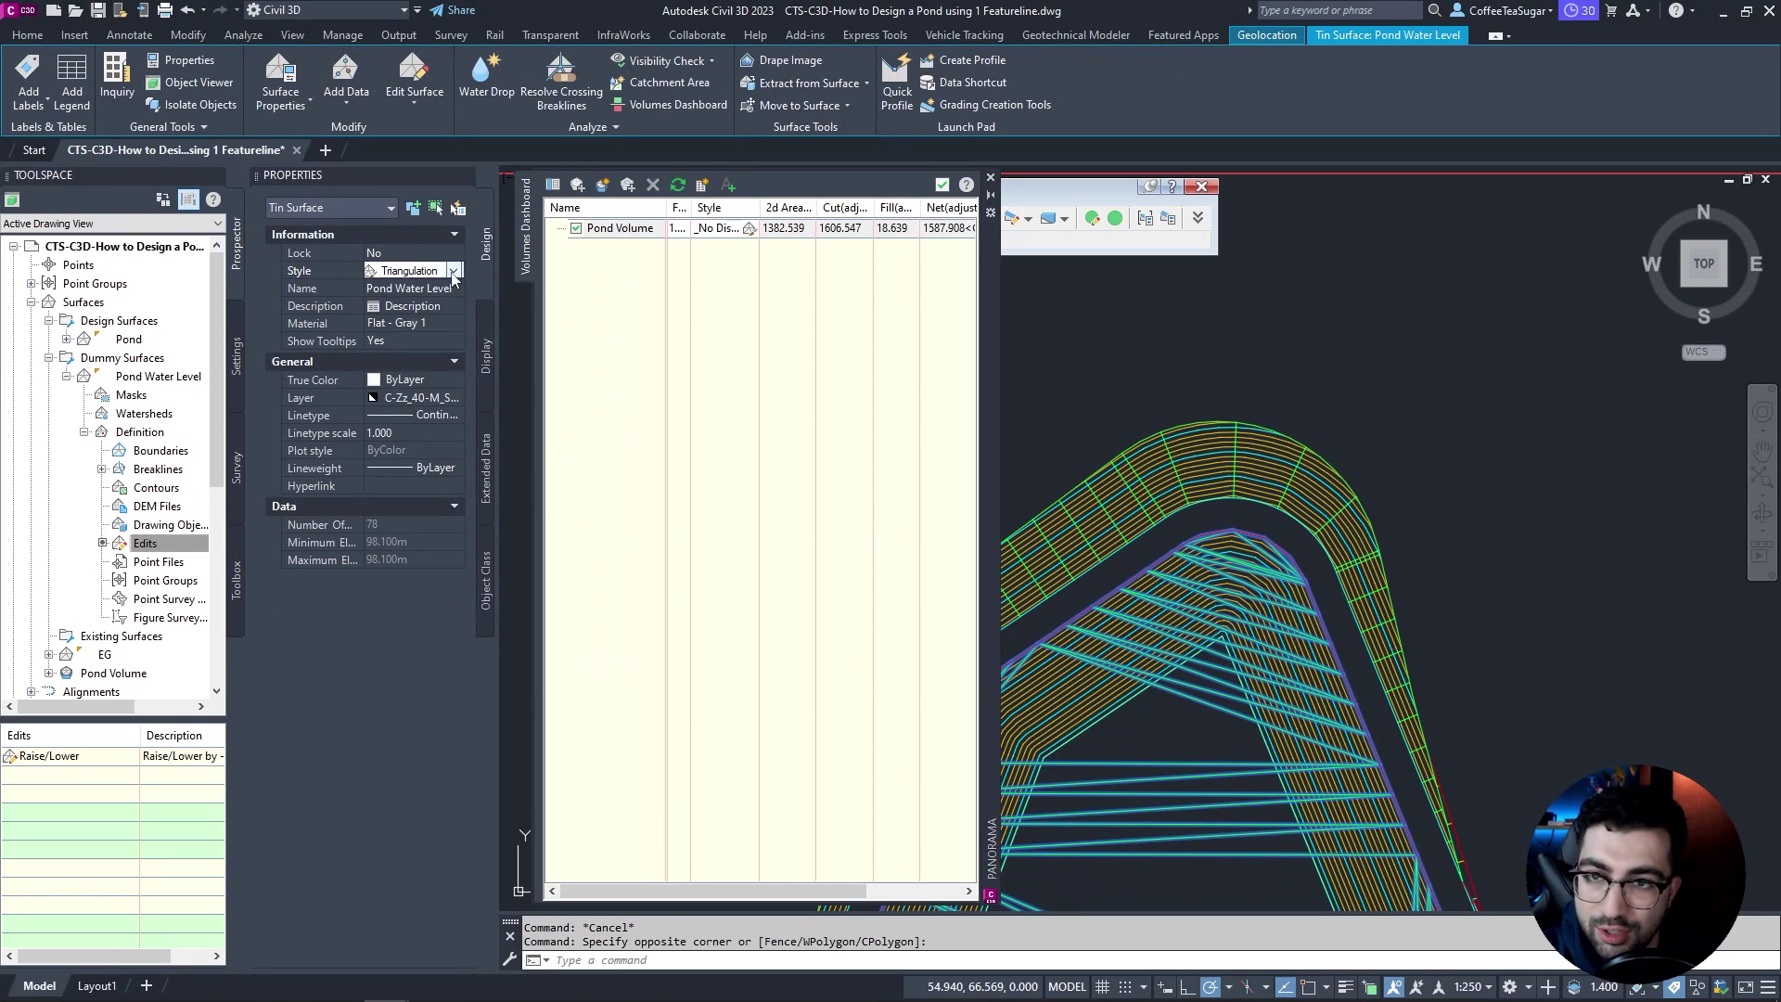
{"action": "left_click", "coordinate": [453, 271]}
{"action": "left_click", "coordinate": [436, 336]}
{"action": "scroll", "coordinate": [1363, 389], "scroll_direction": "down", "scroll_amount": 3}
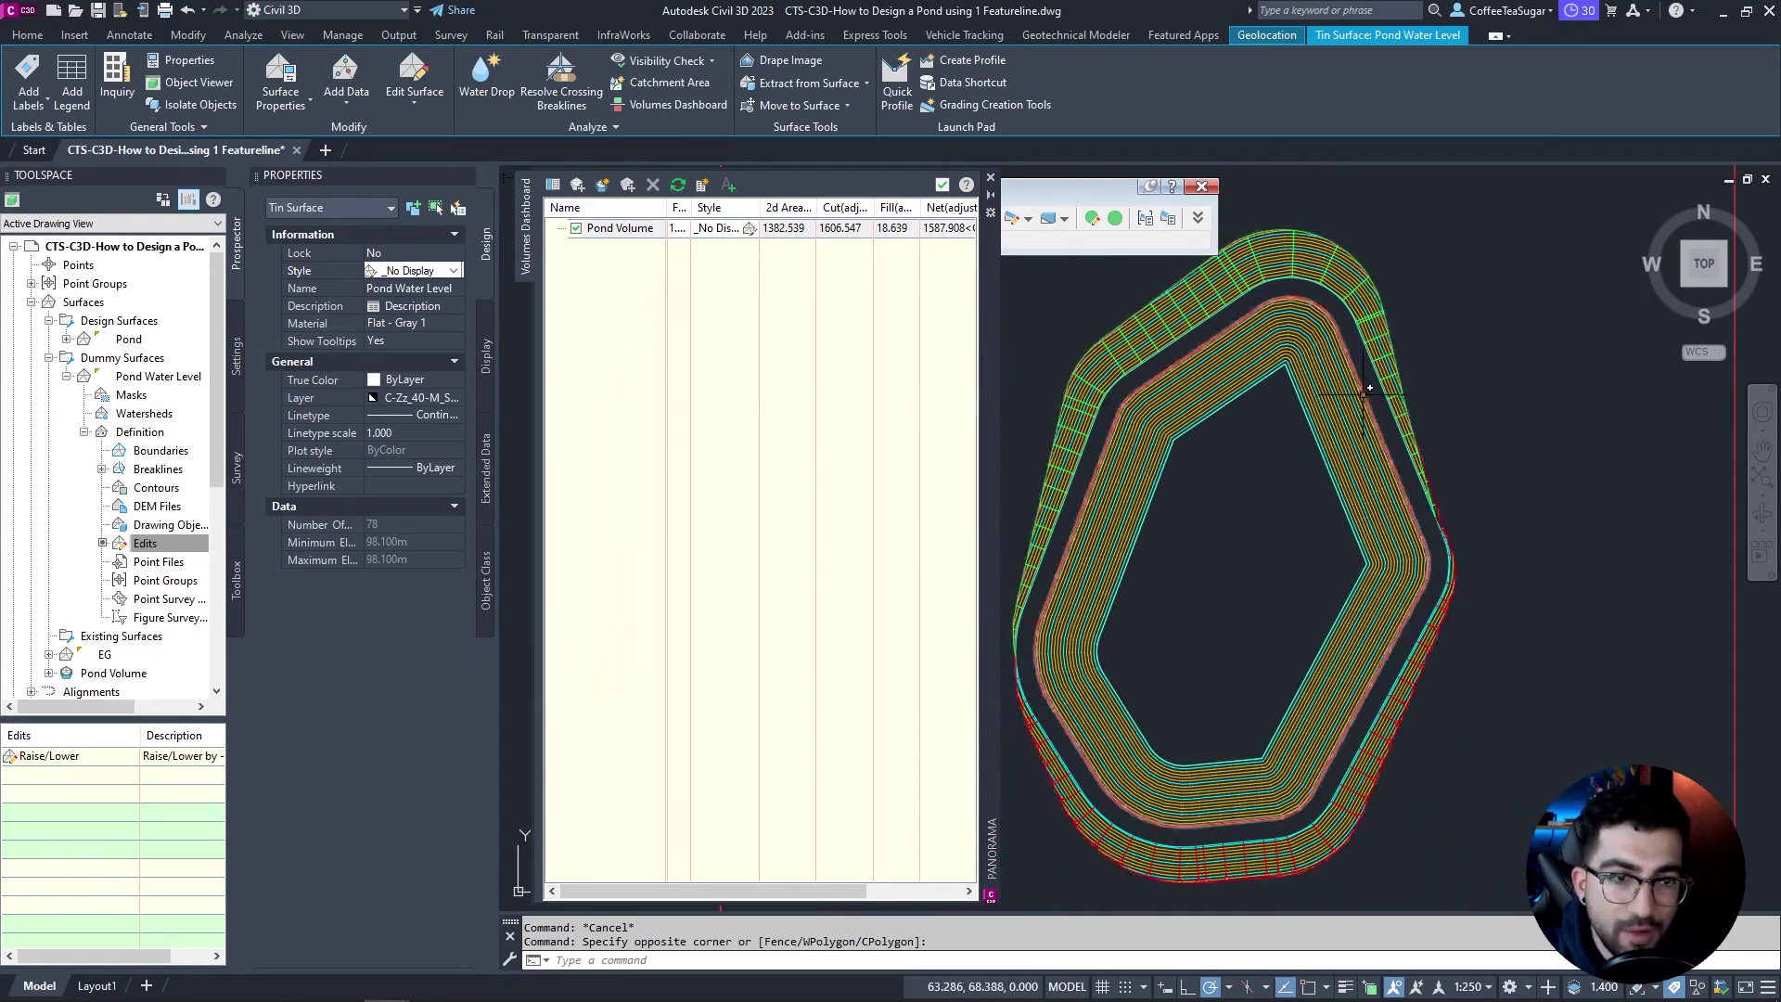
Step: Stretch the two end points of the pond feature line's southeast corner curve slightly outward to the east
{"action": "left_click", "coordinate": [1363, 394]}
{"action": "scroll", "coordinate": [1425, 527], "scroll_direction": "up", "scroll_amount": 4}
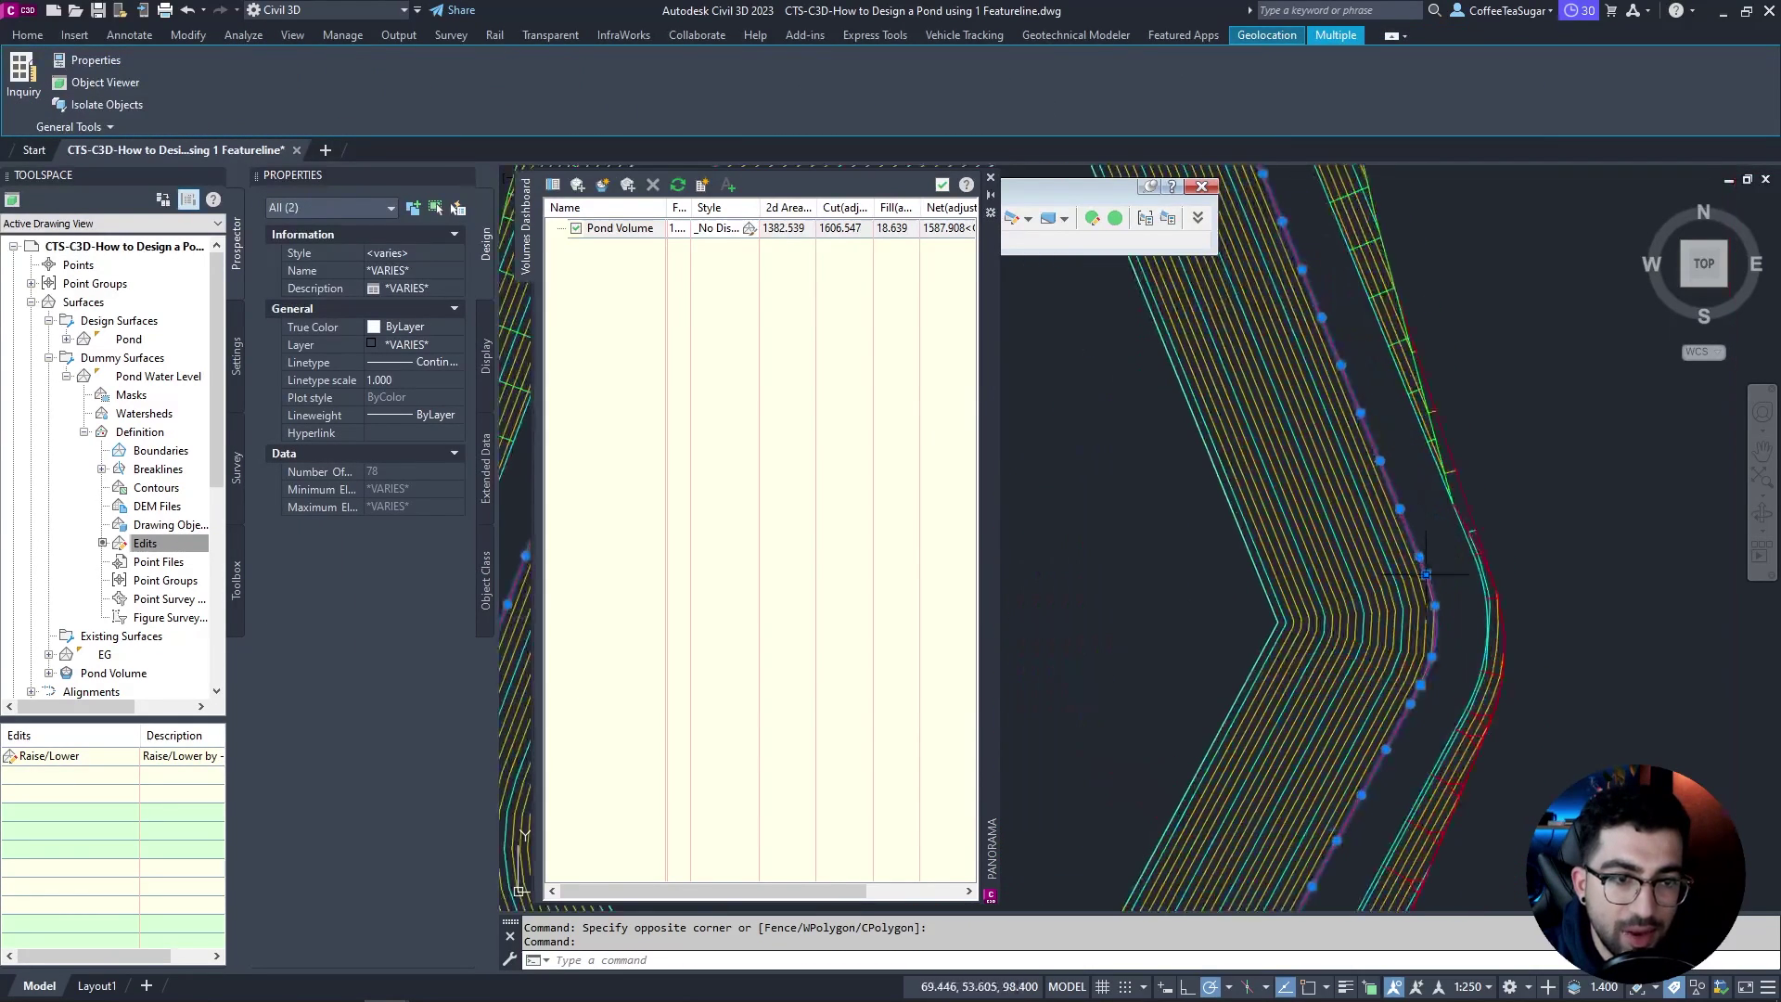
{"action": "scroll", "coordinate": [1425, 672], "scroll_direction": "down", "scroll_amount": 2}
{"action": "middle_click_drag", "start_coordinate": [1407, 697], "coordinate": [1498, 376]}
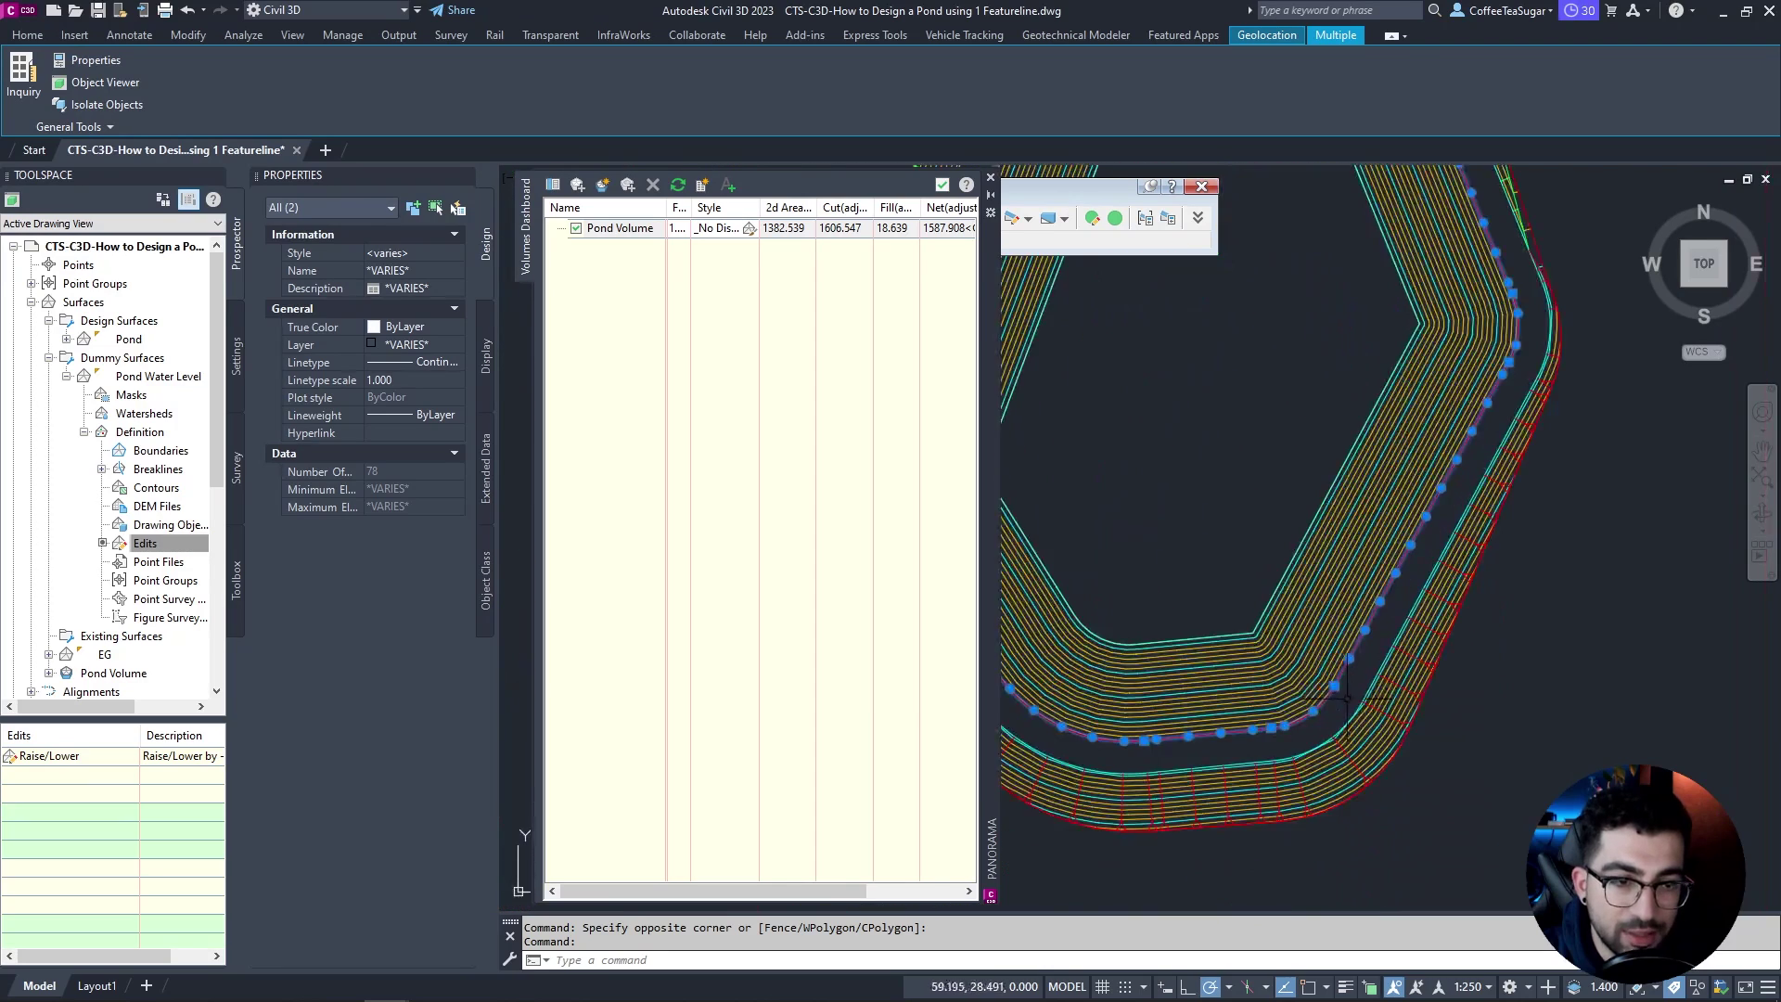
{"action": "scroll", "coordinate": [1345, 705], "scroll_direction": "up", "scroll_amount": 2}
{"action": "left_click", "coordinate": [1328, 680]}
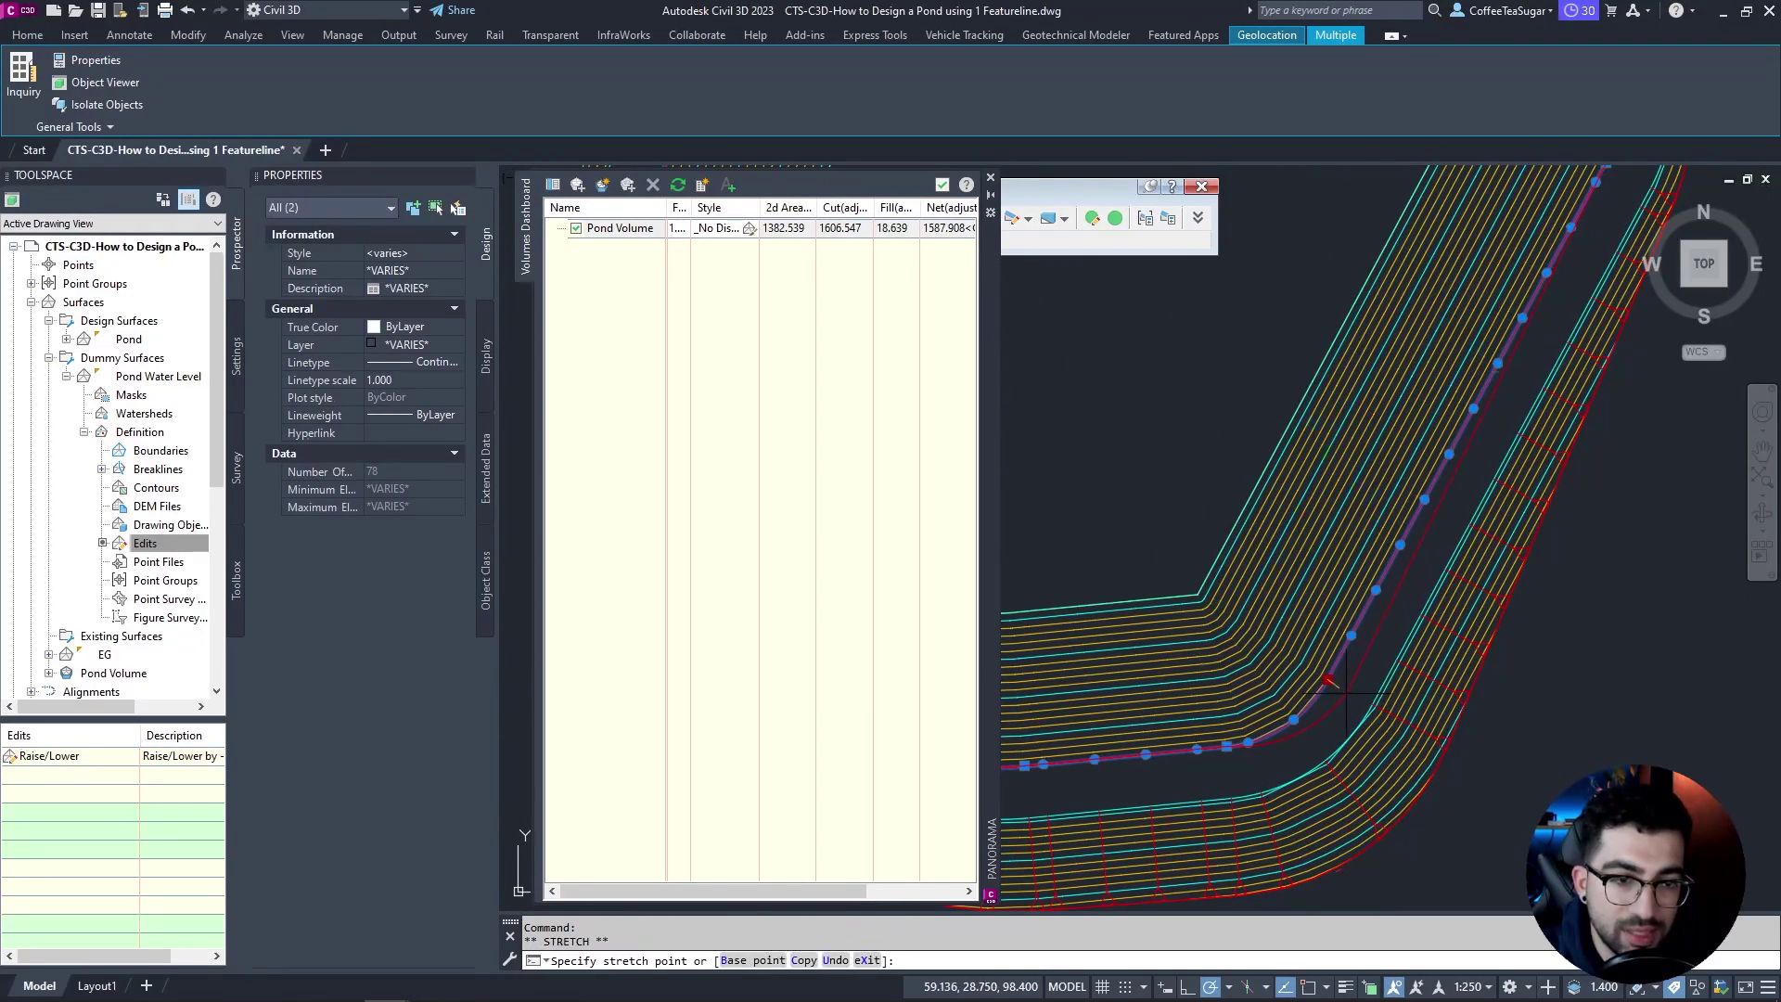
{"action": "middle_click_drag", "start_coordinate": [1345, 690], "coordinate": [1319, 571]}
{"action": "key", "text": "Escape"}
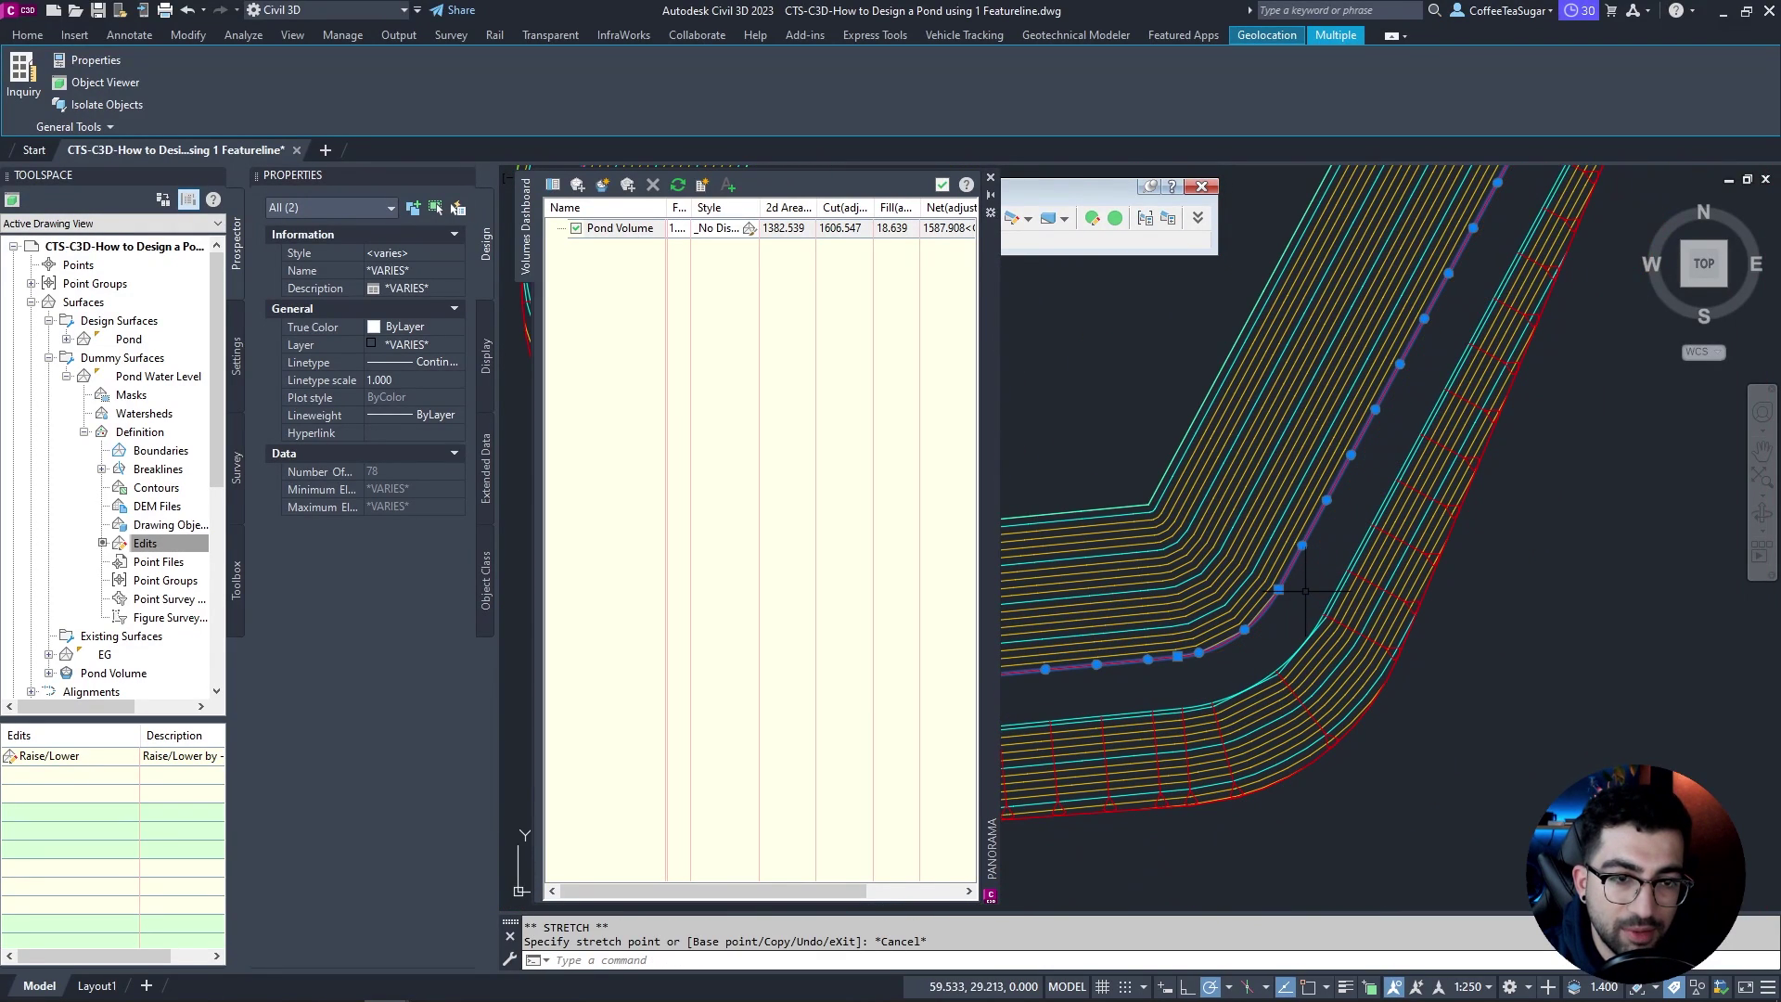
{"action": "scroll", "coordinate": [1333, 478], "scroll_direction": "down", "scroll_amount": 5}
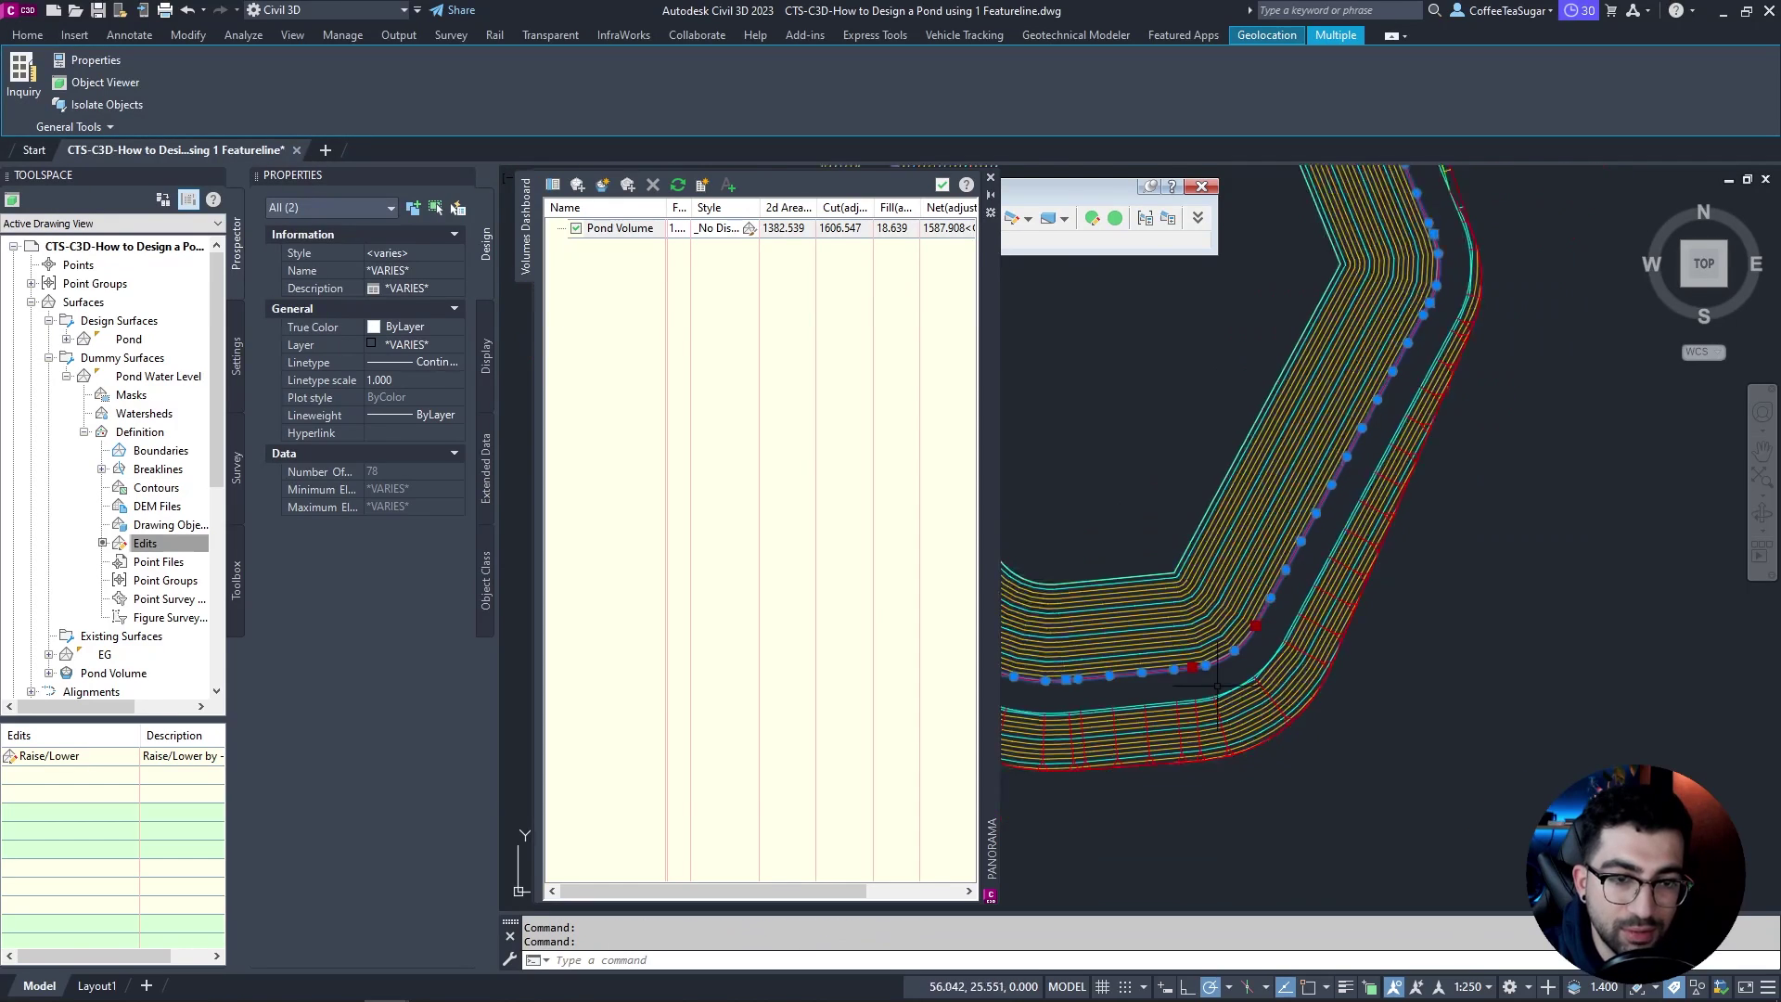
{"action": "left_click", "coordinate": [1325, 479]}
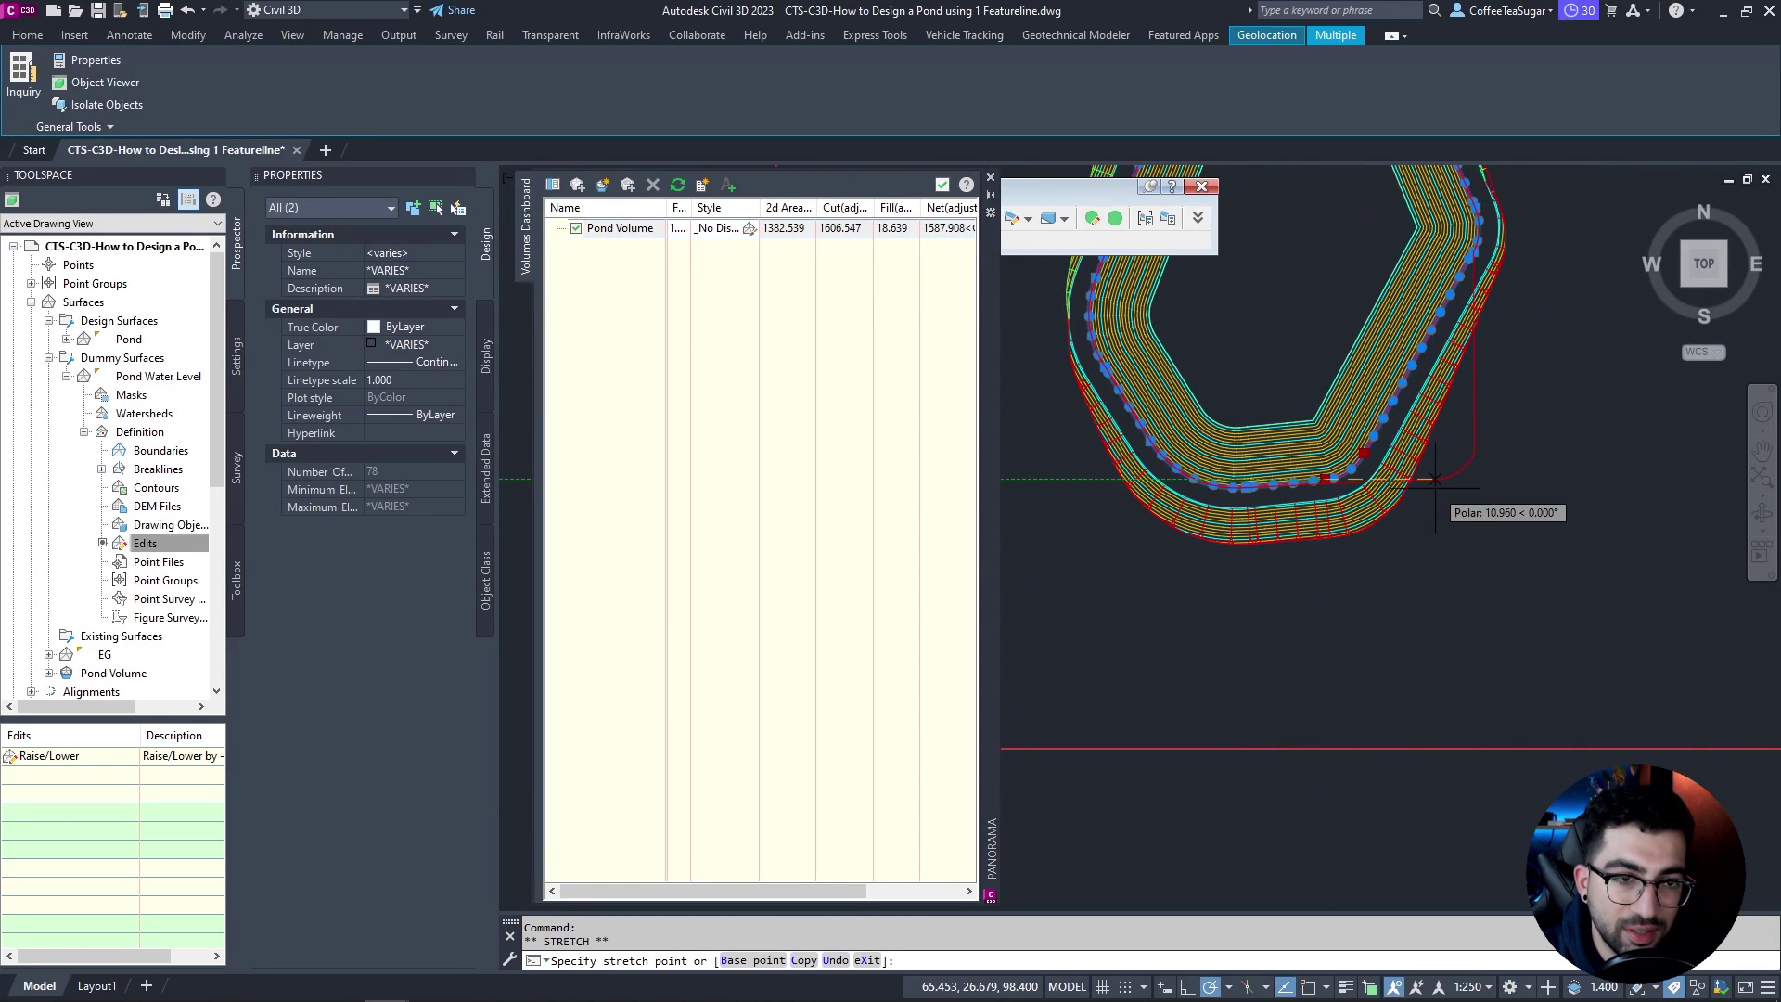
{"action": "scroll", "coordinate": [1350, 478], "scroll_direction": "up", "scroll_amount": 3}
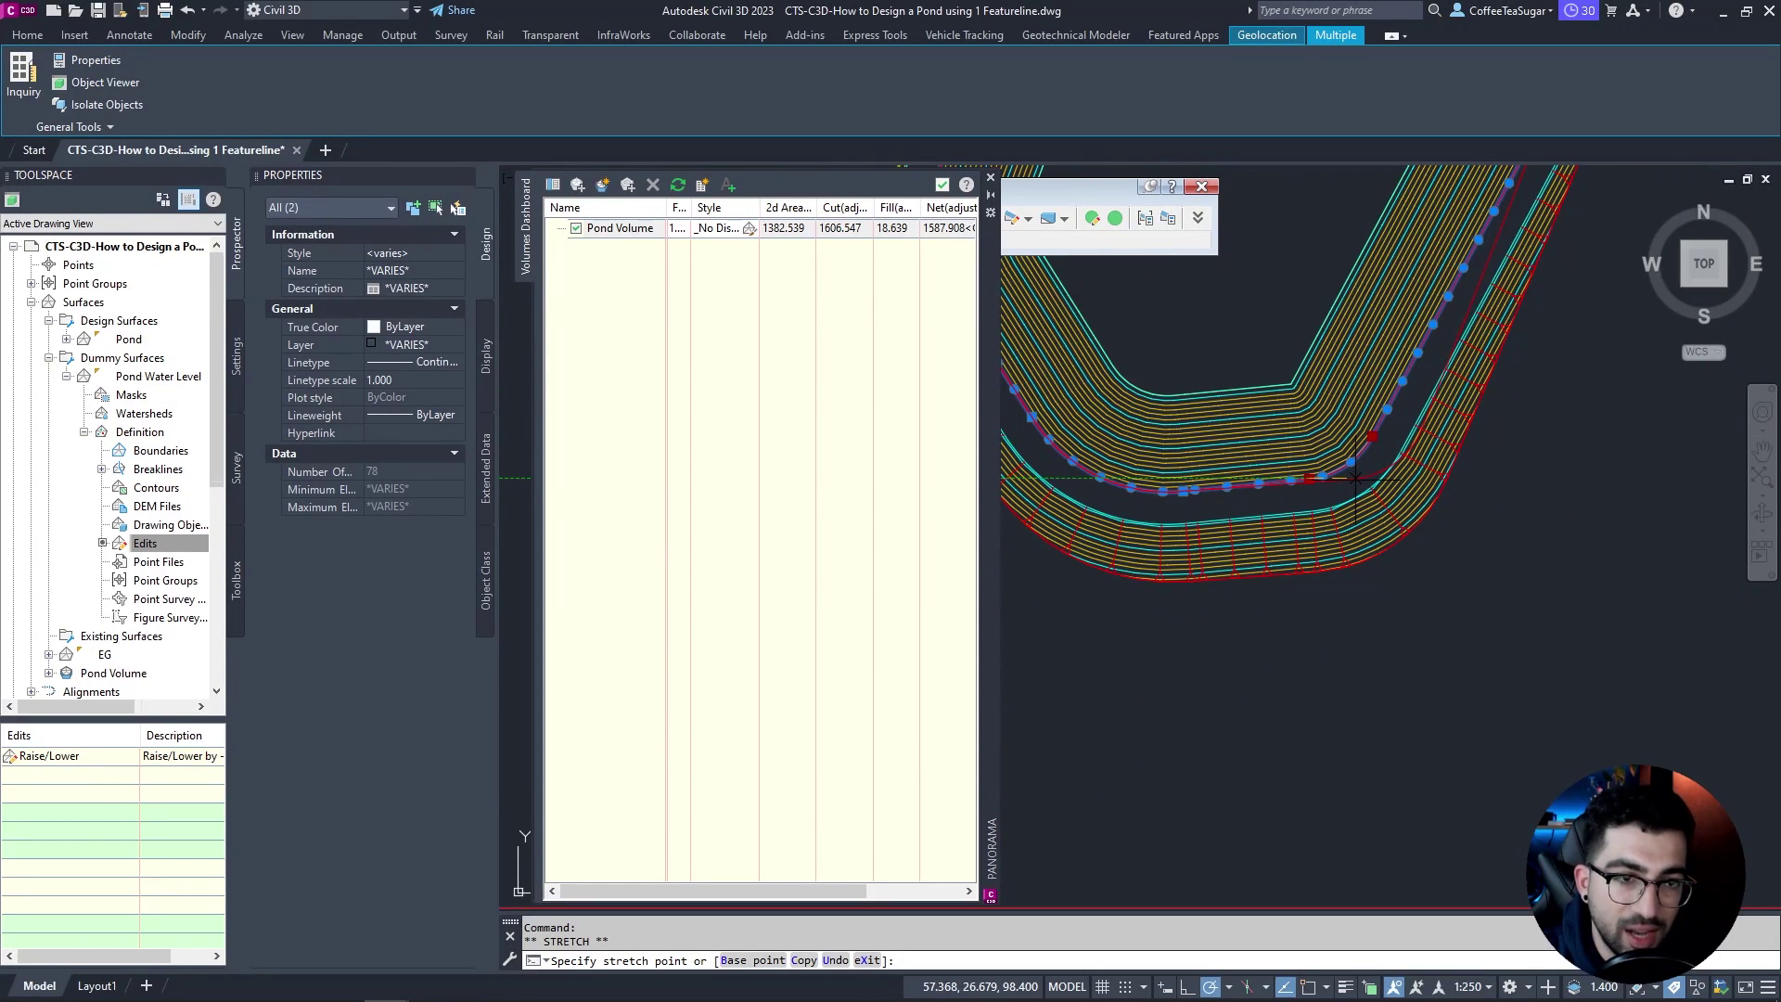
{"action": "left_click", "coordinate": [1355, 479]}
{"action": "scroll", "coordinate": [1355, 479], "scroll_direction": "down", "scroll_amount": 5}
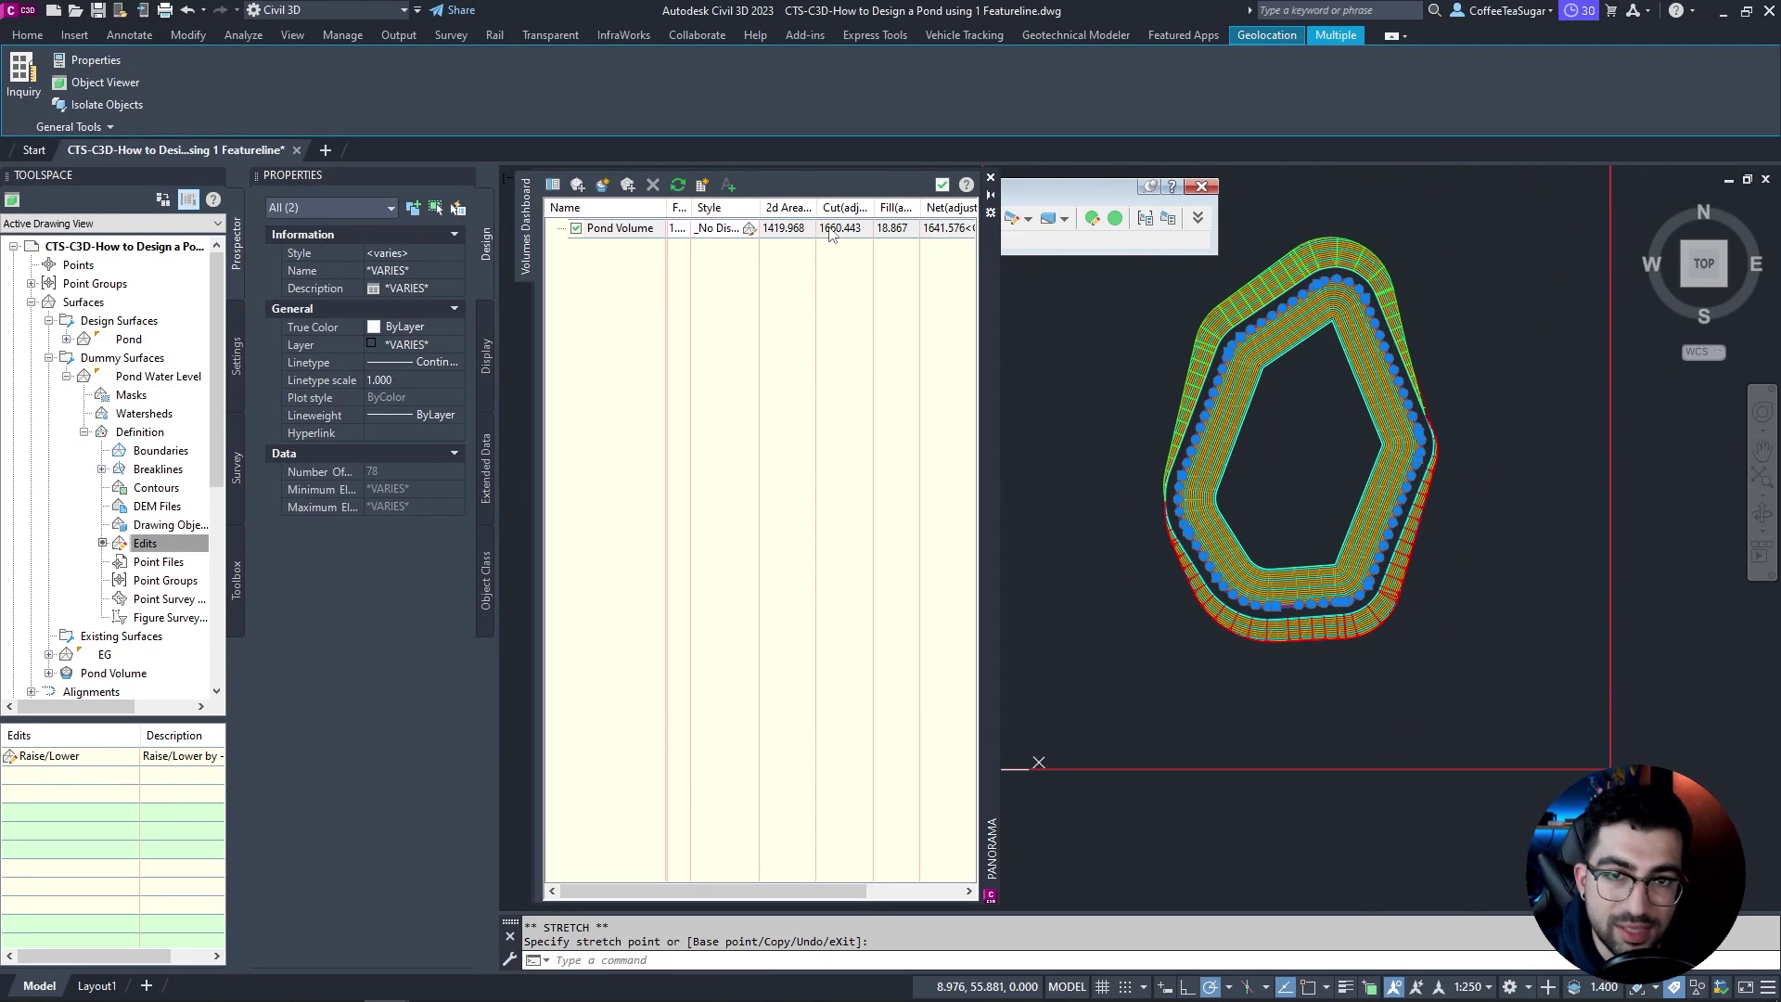
Step: Stretch both end points of the feature line's southwest corner curve outward to the west to enlarge the pond
{"action": "scroll", "coordinate": [1205, 529], "scroll_direction": "up", "scroll_amount": 3}
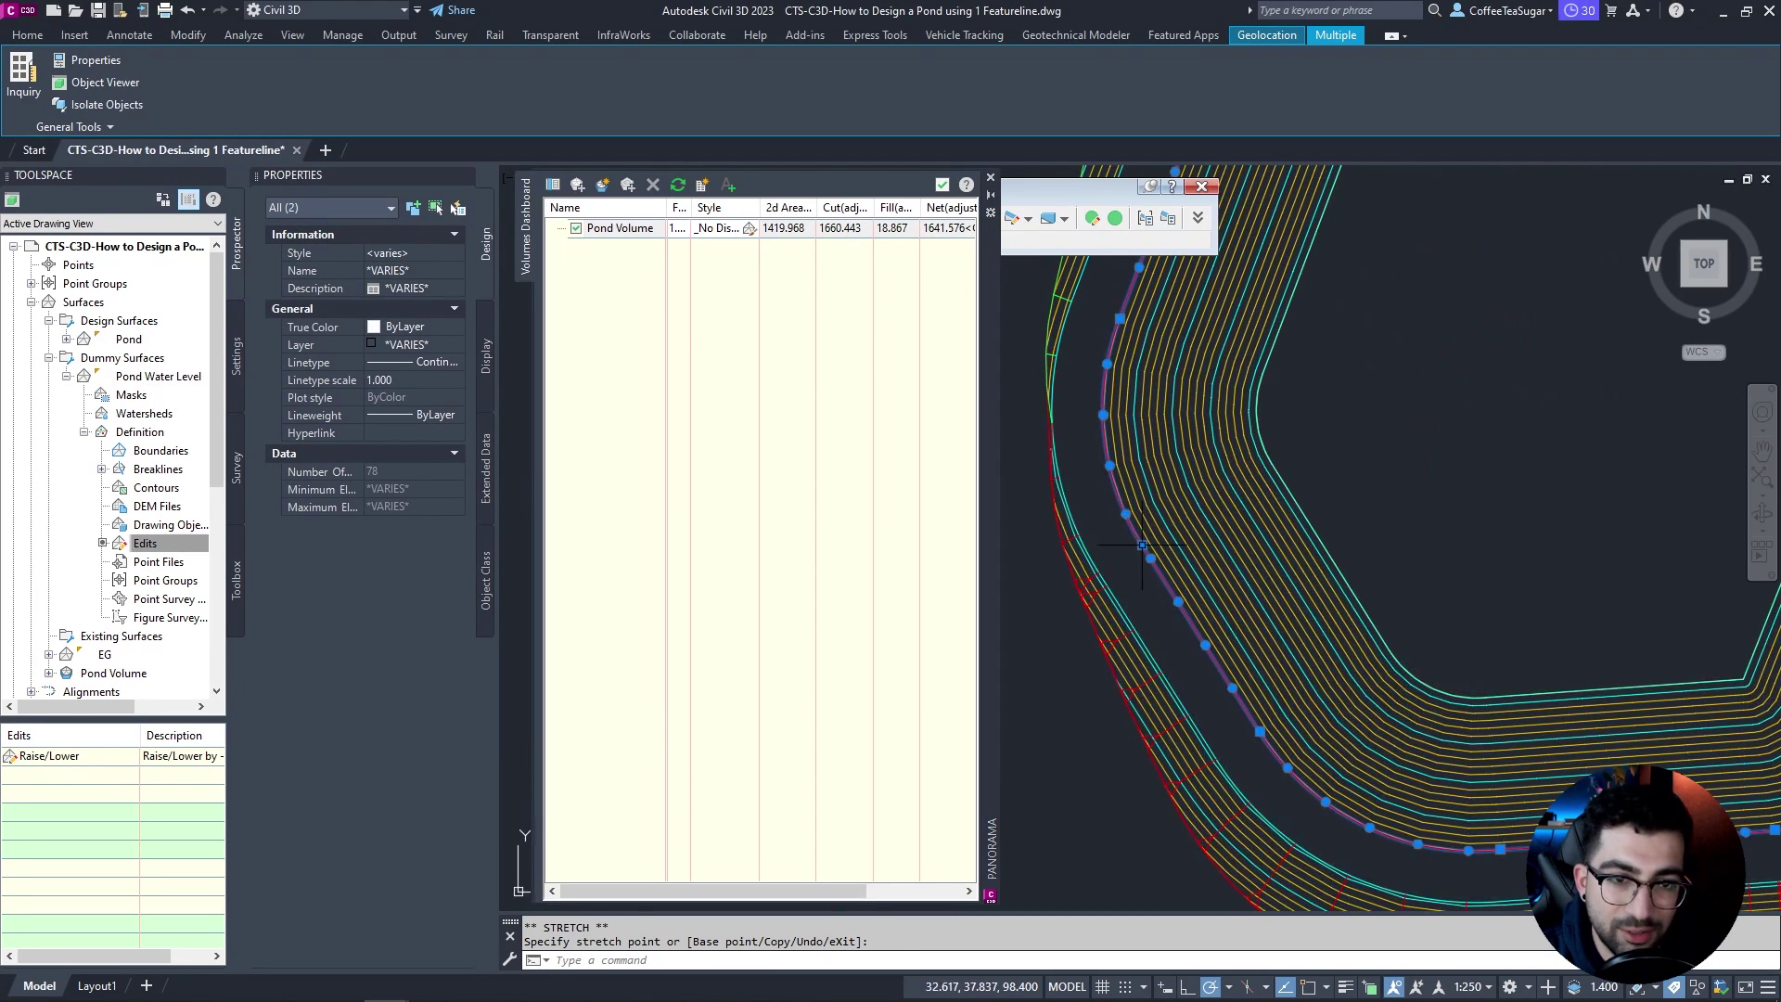
{"action": "left_click", "coordinate": [1142, 544]}
{"action": "scroll", "coordinate": [1123, 357], "scroll_direction": "down", "scroll_amount": 5}
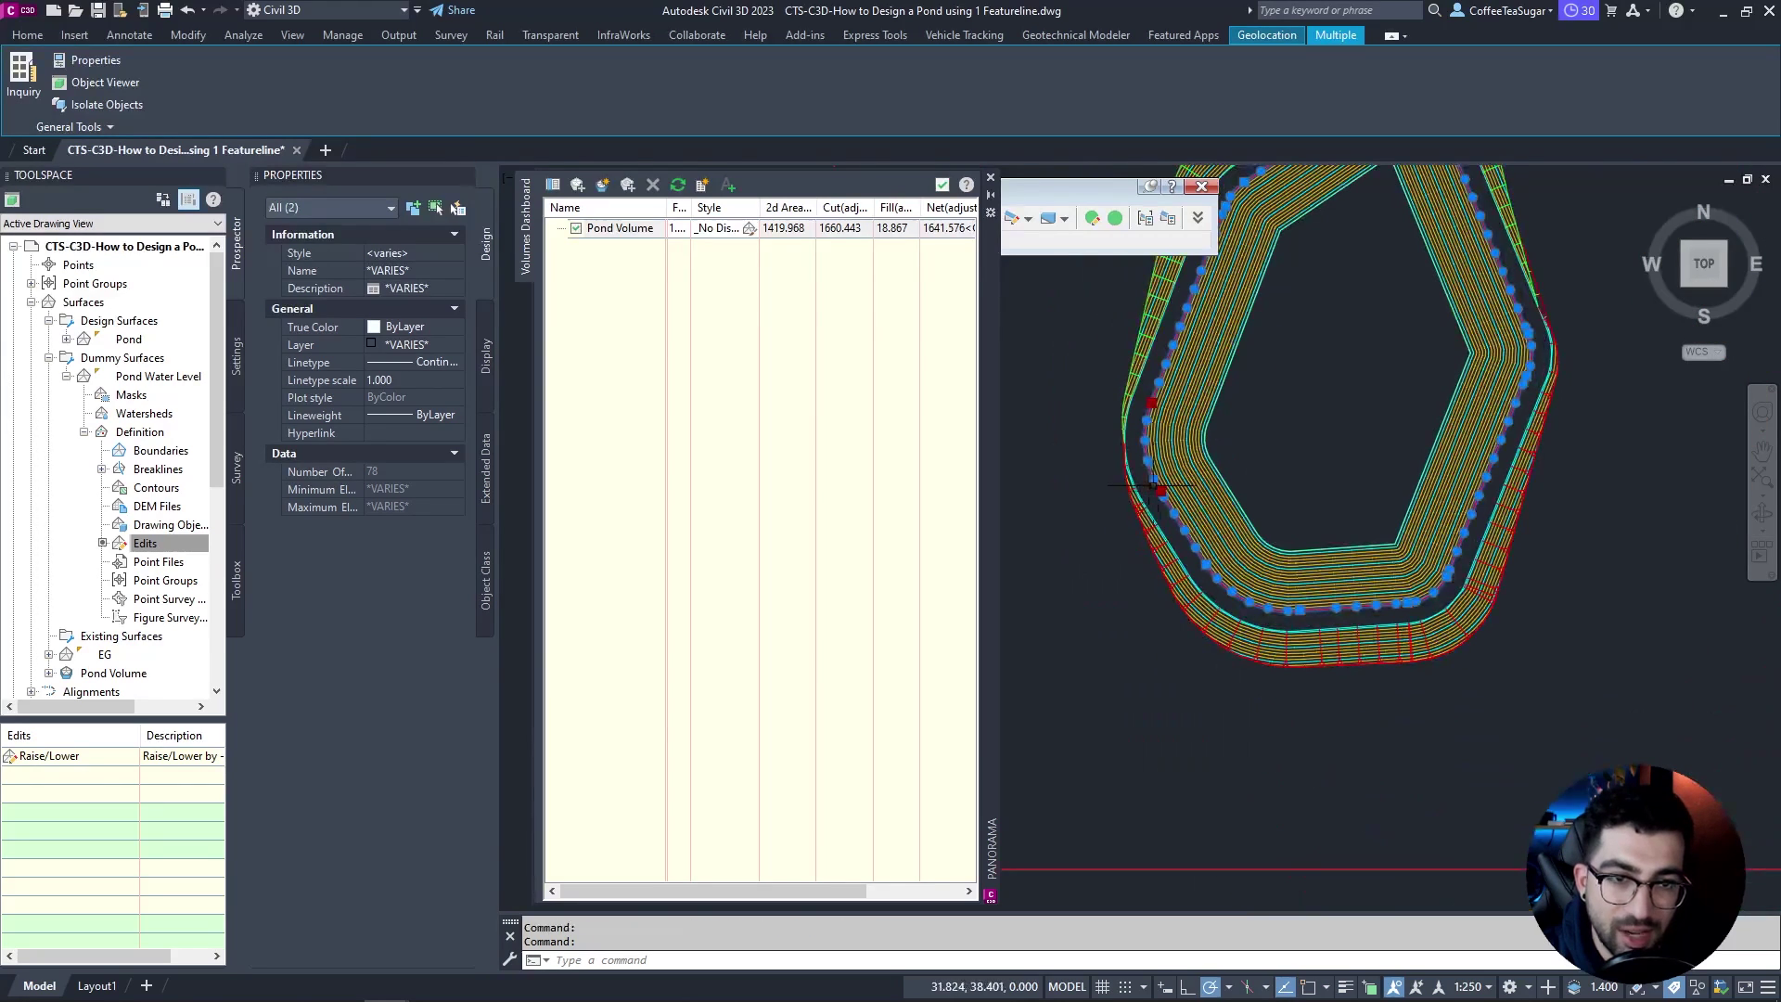
{"action": "left_click", "coordinate": [1129, 491]}
{"action": "middle_click_drag", "start_coordinate": [1129, 491], "coordinate": [1243, 530]}
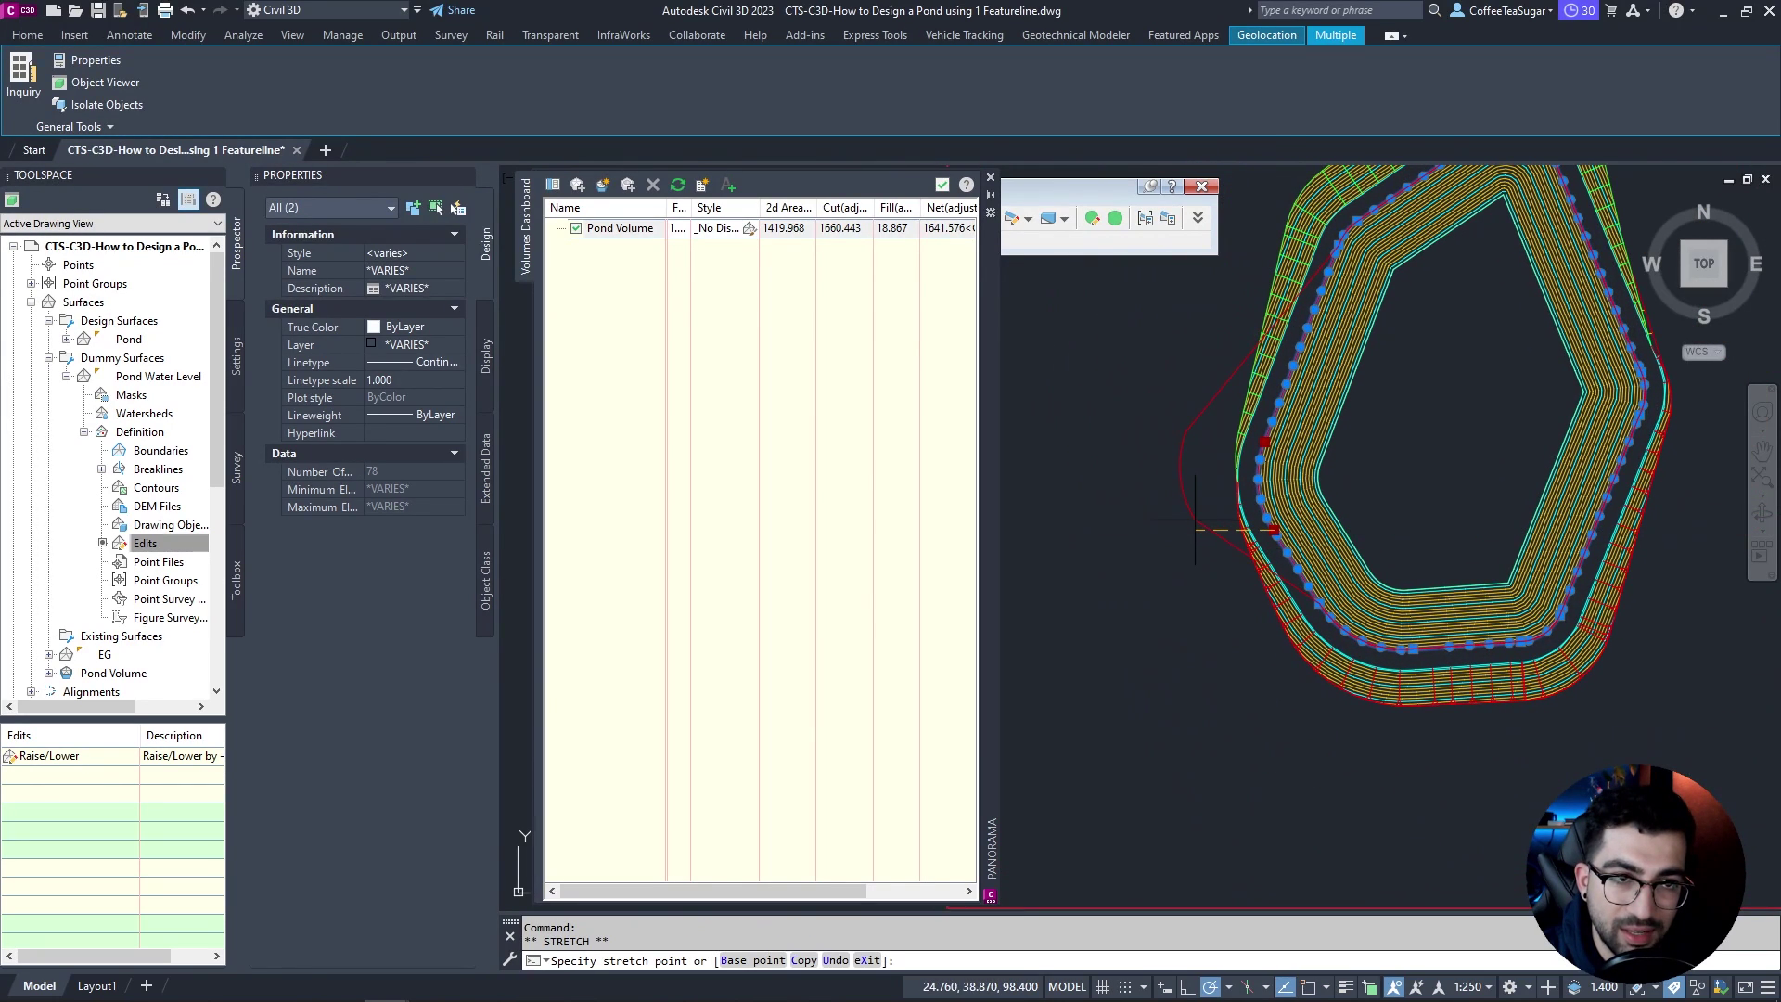
{"action": "left_click", "coordinate": [1195, 519]}
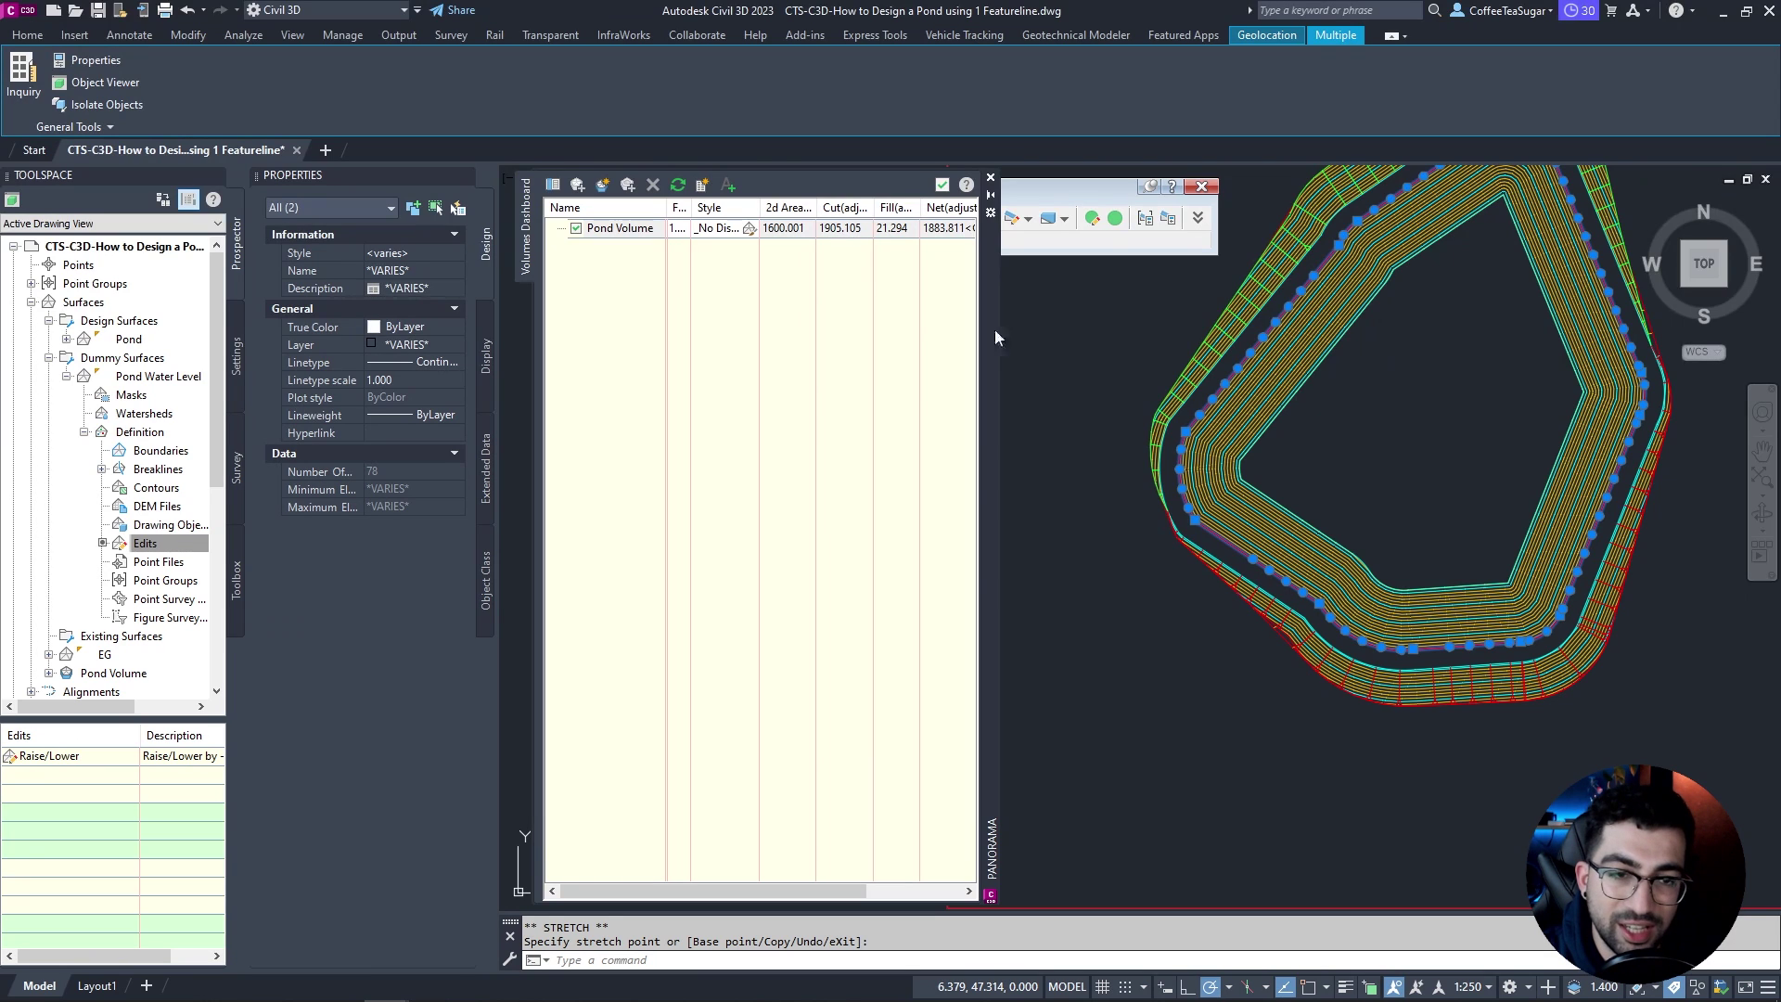
{"action": "key", "text": "Escape"}
{"action": "key", "text": "Escape"}
{"action": "scroll", "coordinate": [1148, 482], "scroll_direction": "up", "scroll_amount": 5}
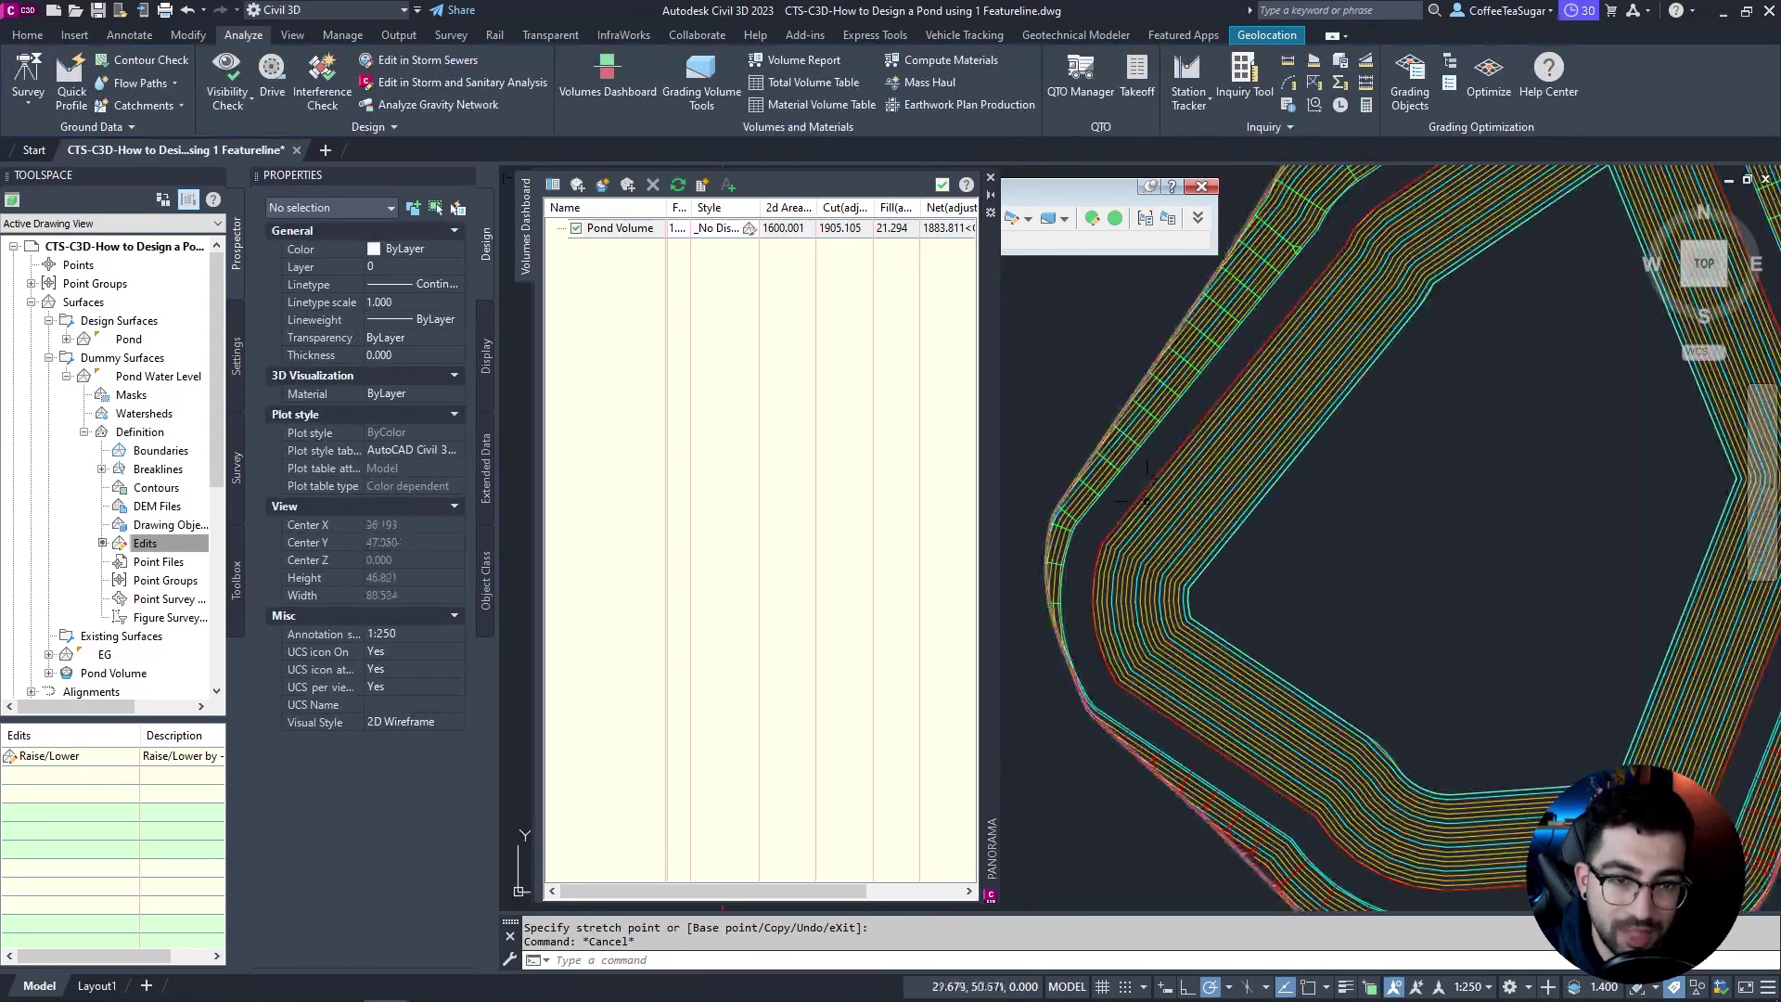
{"action": "scroll", "coordinate": [1236, 344], "scroll_direction": "down", "scroll_amount": 4}
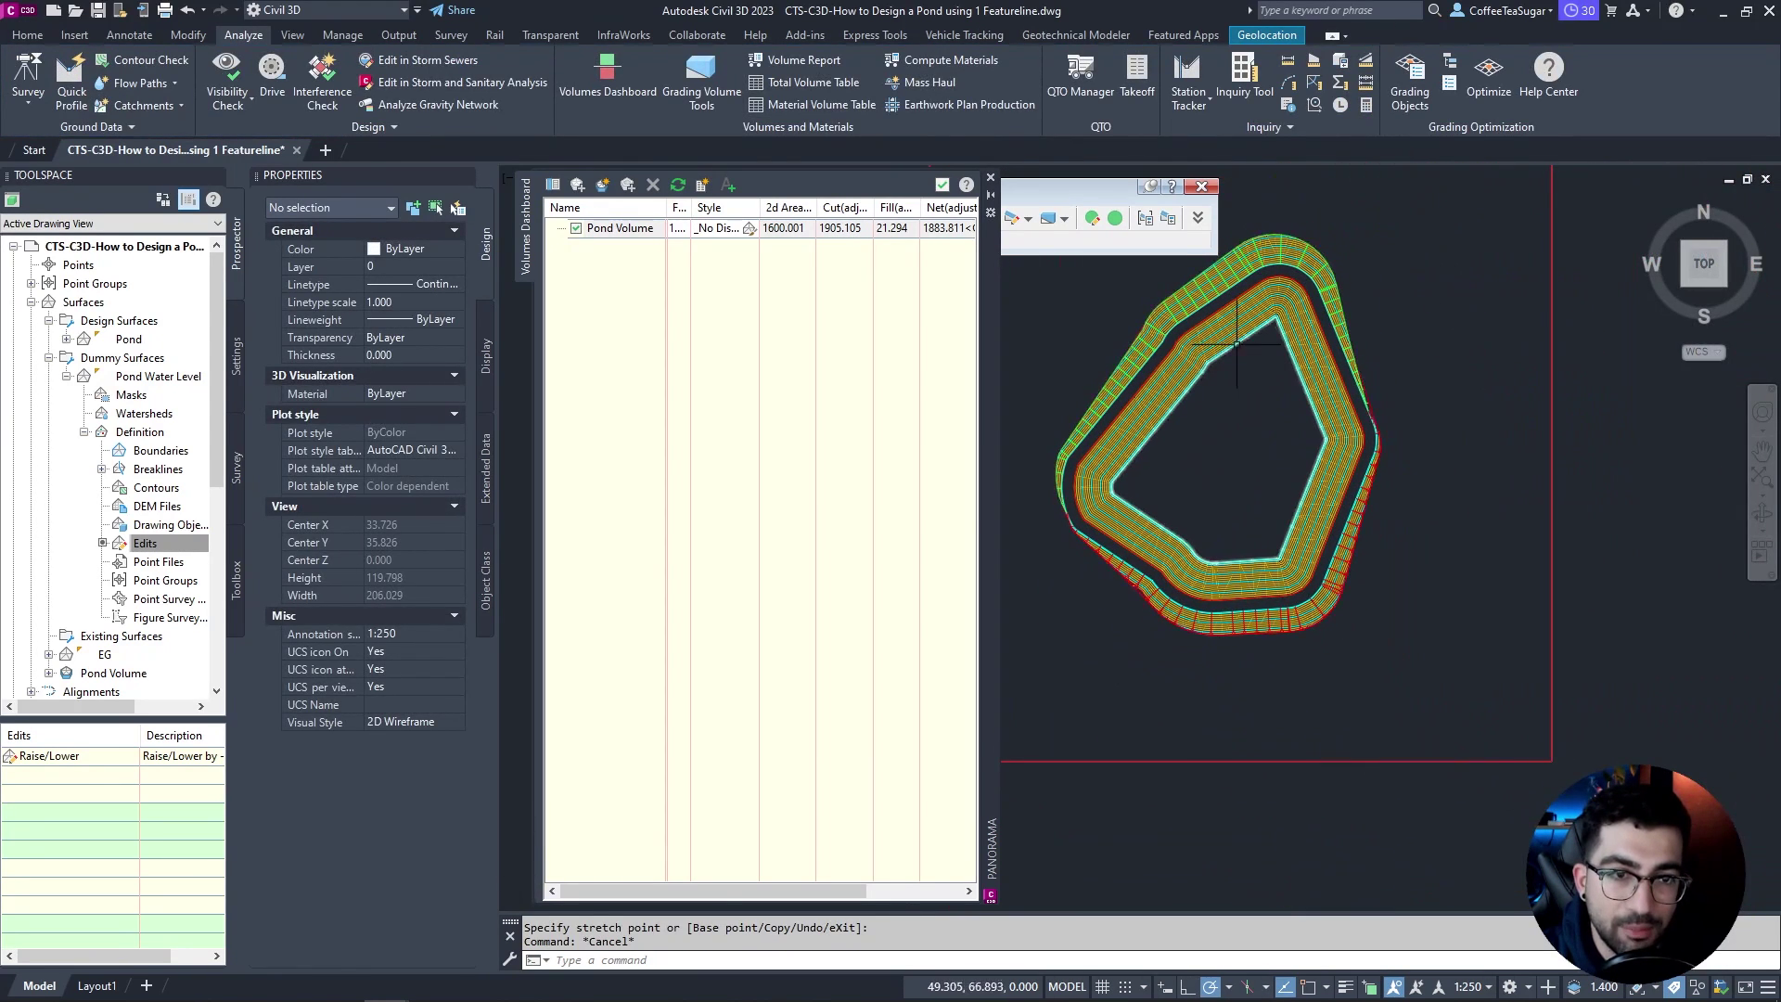
{"action": "scroll", "coordinate": [1117, 457], "scroll_direction": "up", "scroll_amount": 4}
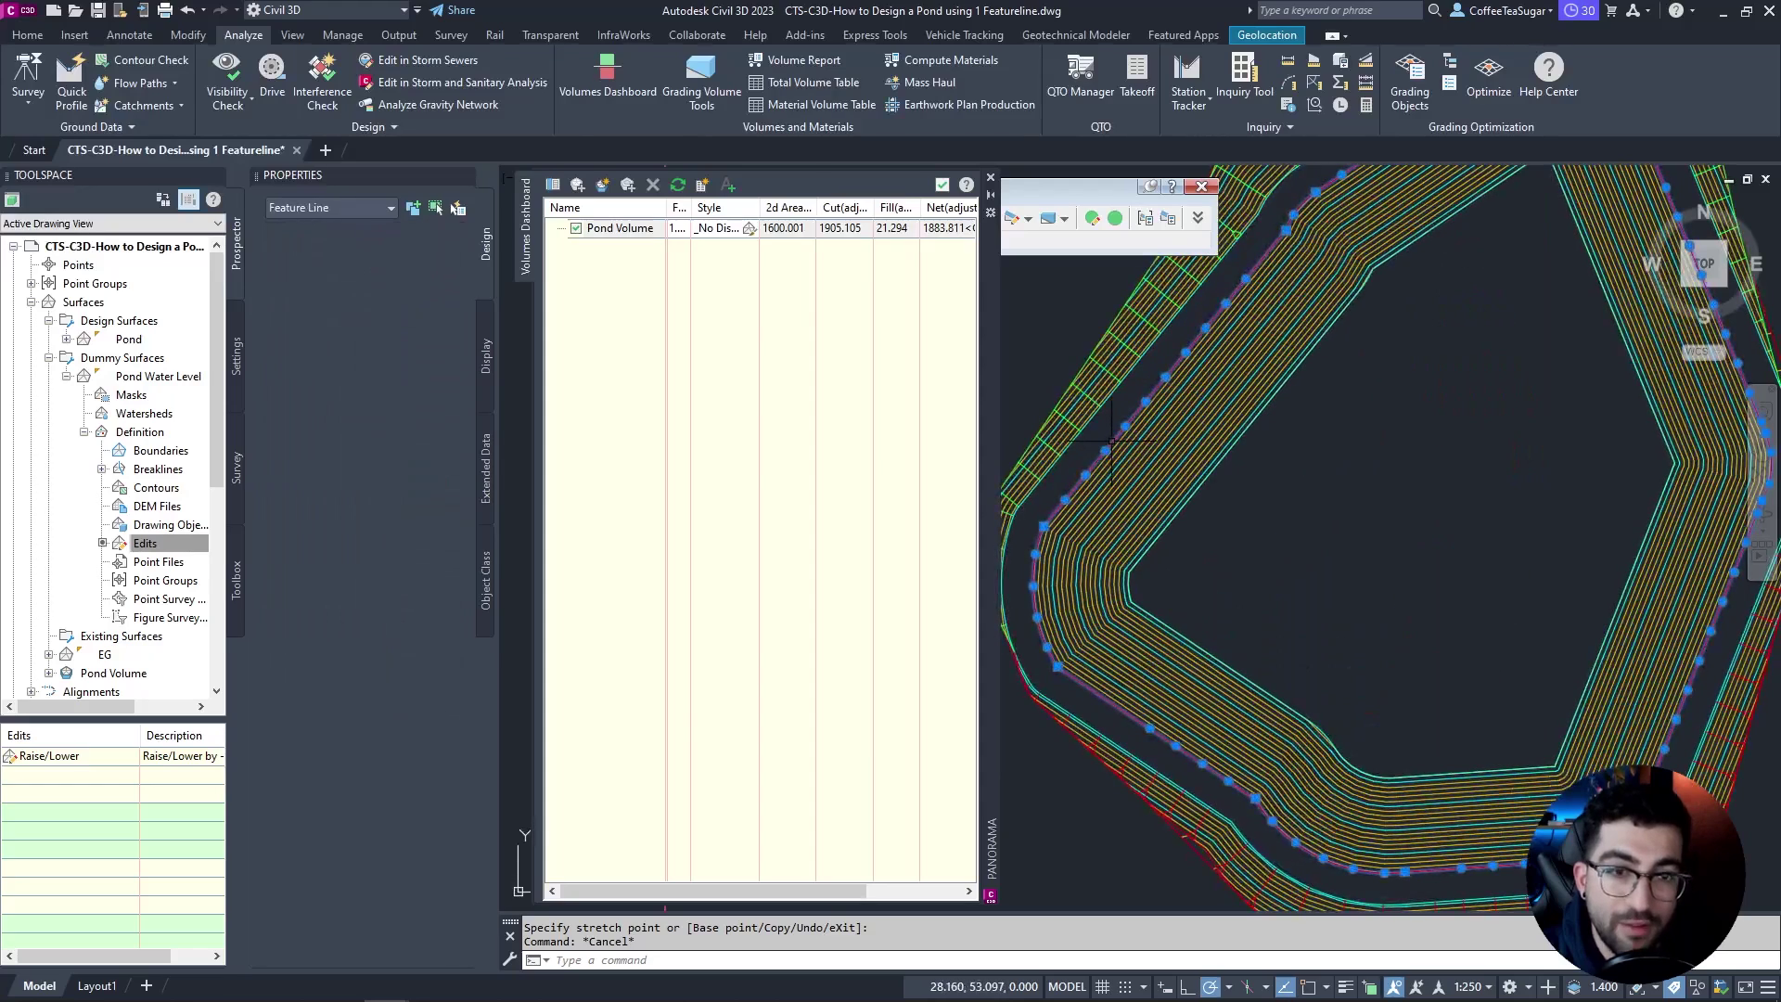
{"action": "scroll", "coordinate": [1120, 463], "scroll_direction": "down", "scroll_amount": 4}
{"action": "left_click", "coordinate": [1108, 468]}
{"action": "key", "text": "Escape"}
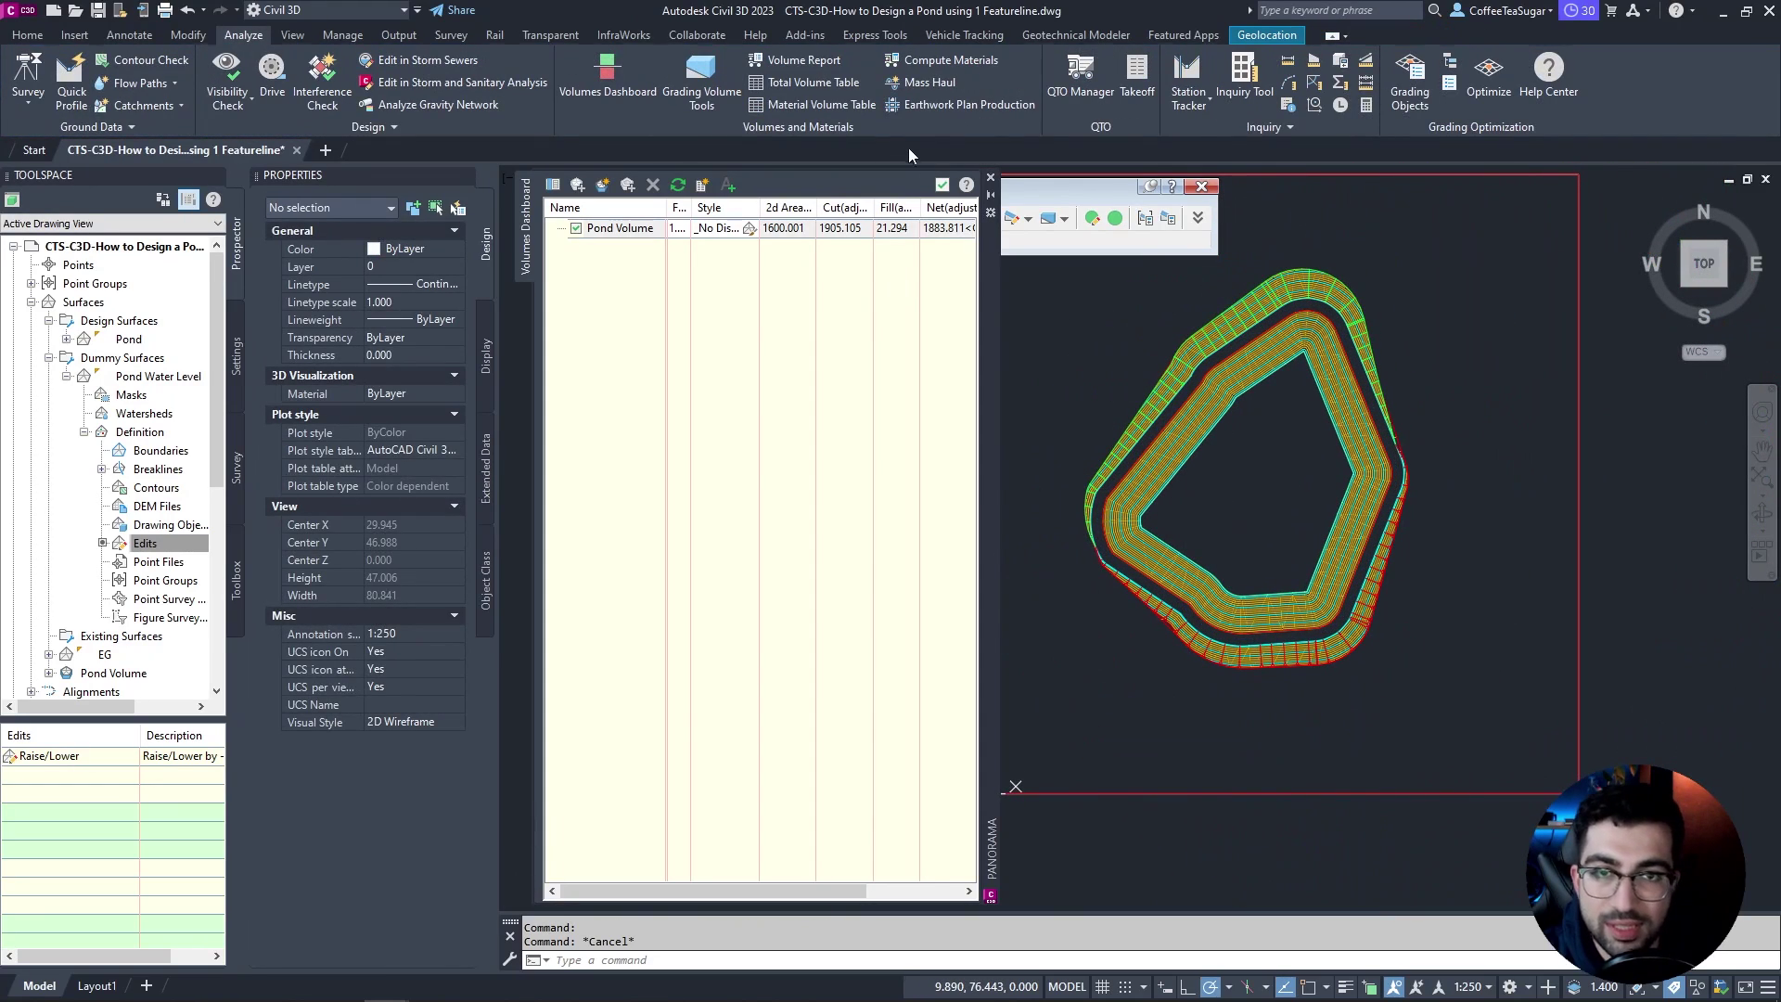
Step: Close the Volumes Dashboard and split model space into two vertical viewports, one plan and one southwest isometric
{"action": "left_click", "coordinate": [990, 178]}
{"action": "scroll", "coordinate": [947, 384], "scroll_direction": "down", "scroll_amount": 3}
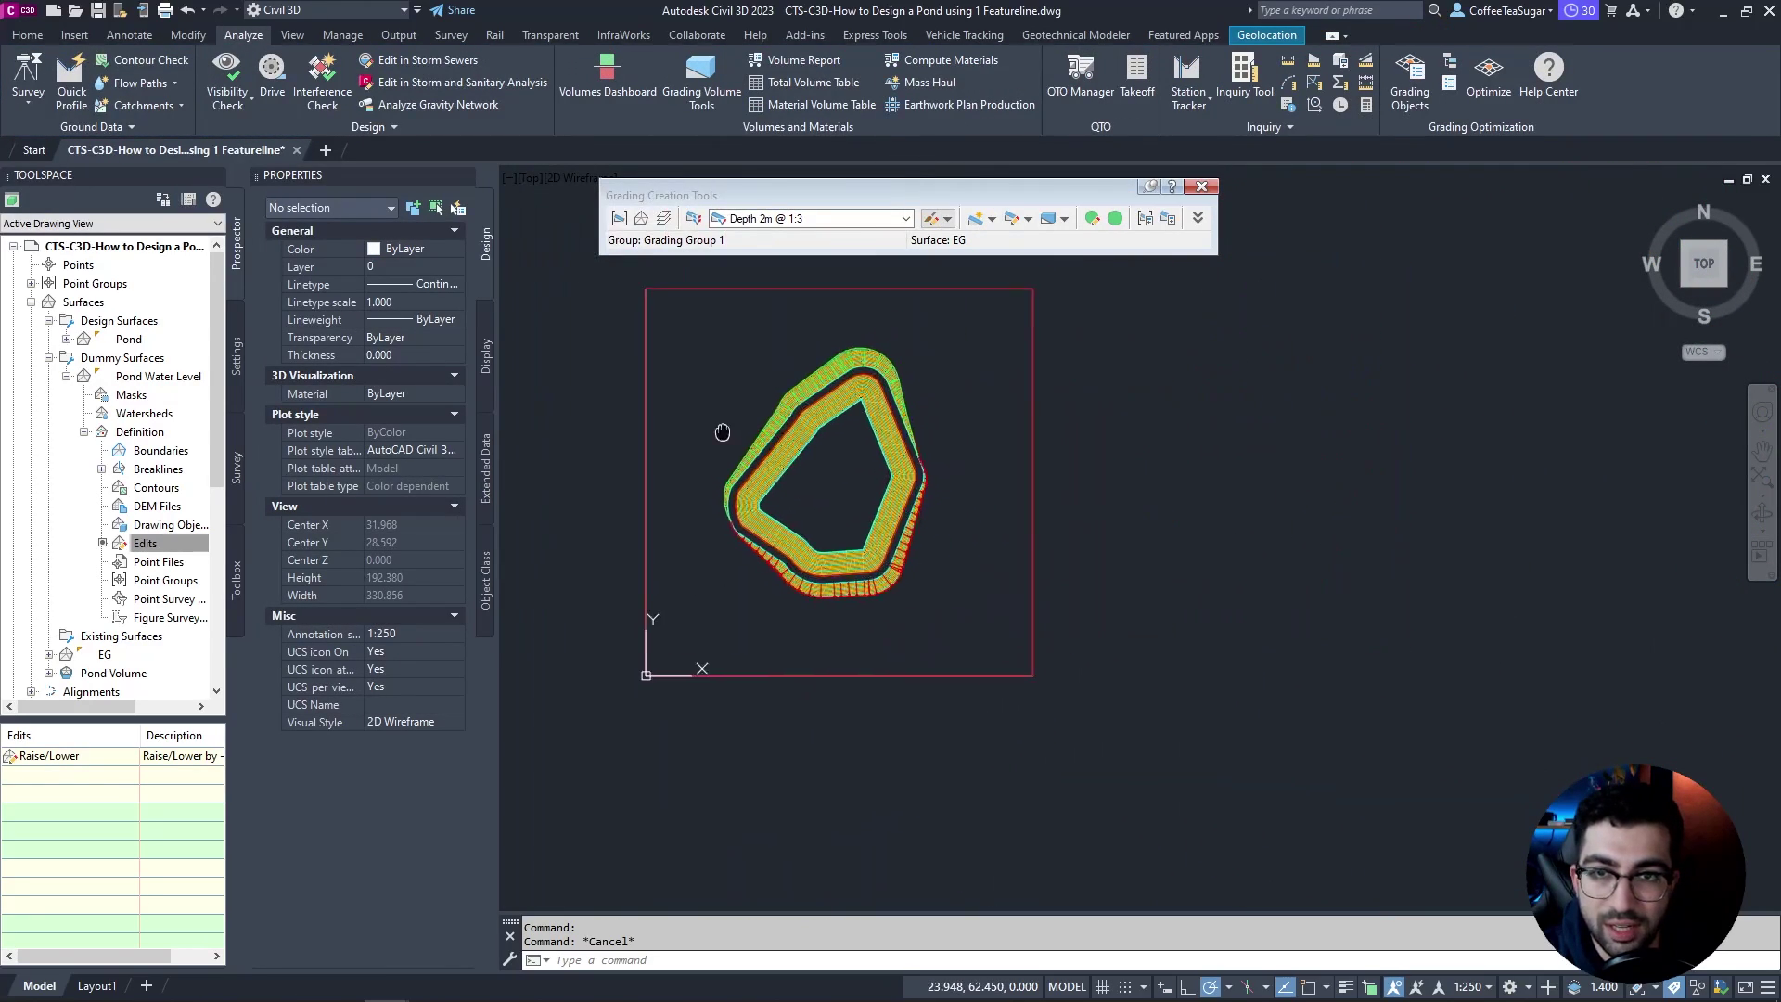
{"action": "left_click", "coordinate": [292, 35]}
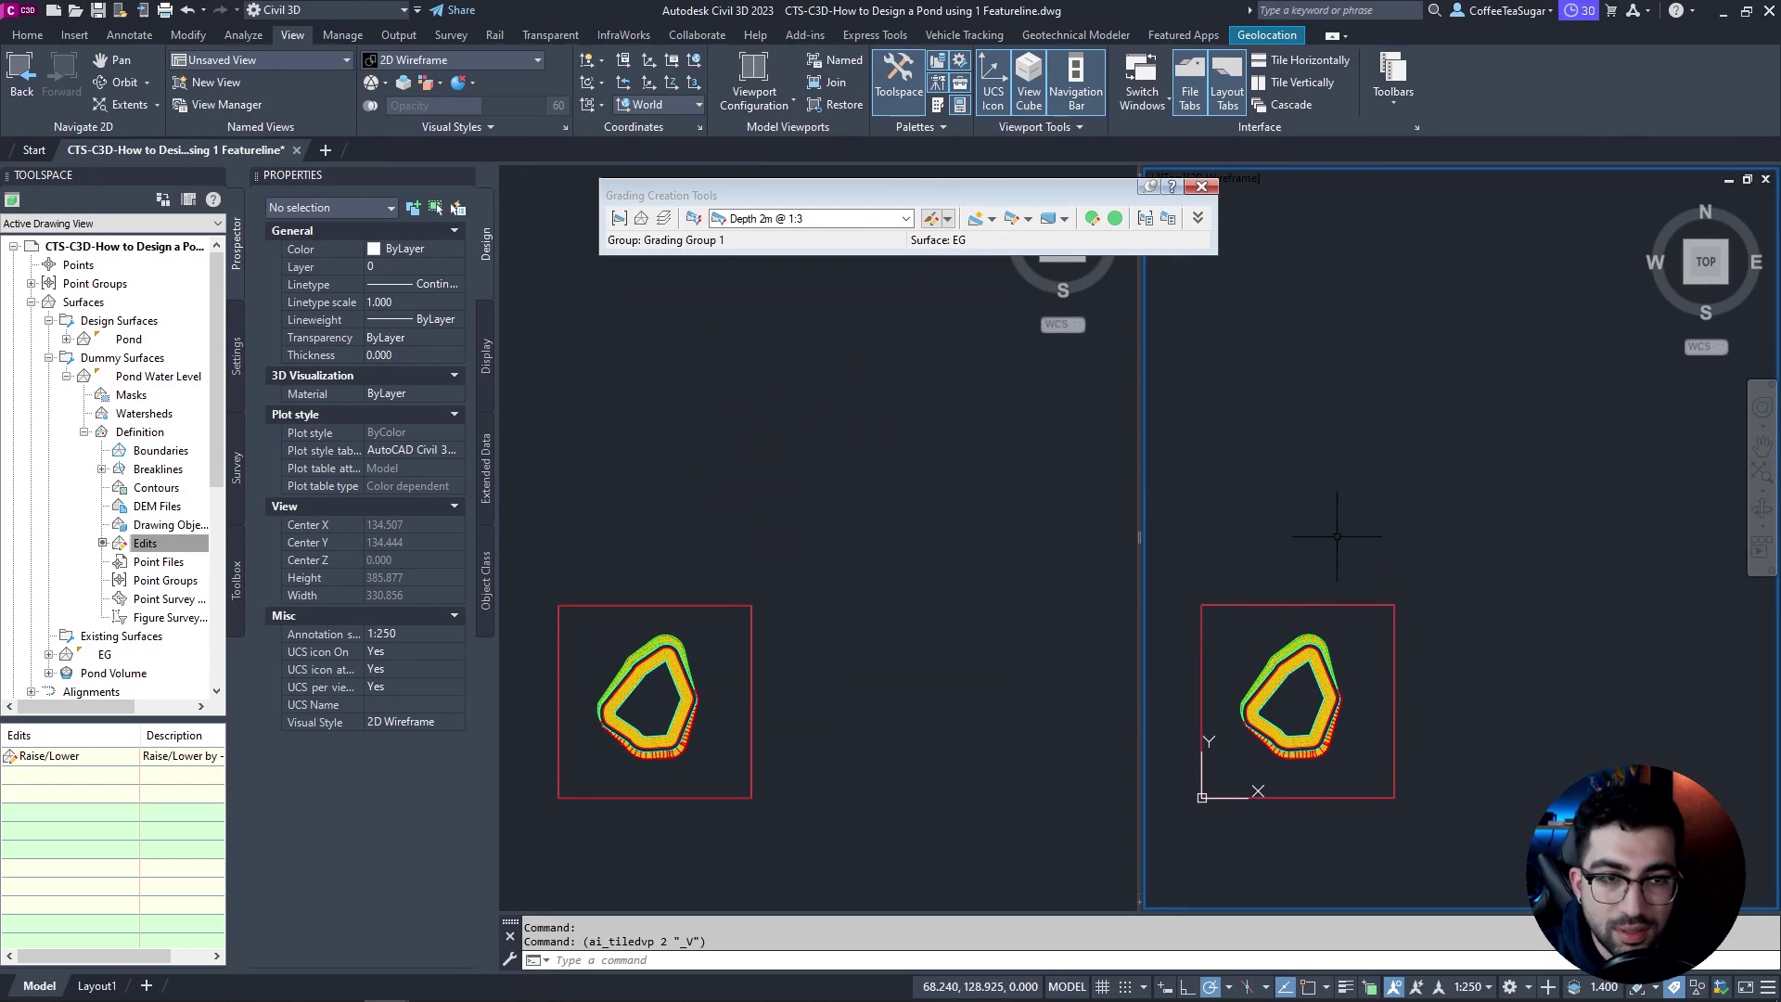
{"action": "left_click", "coordinate": [1688, 282]}
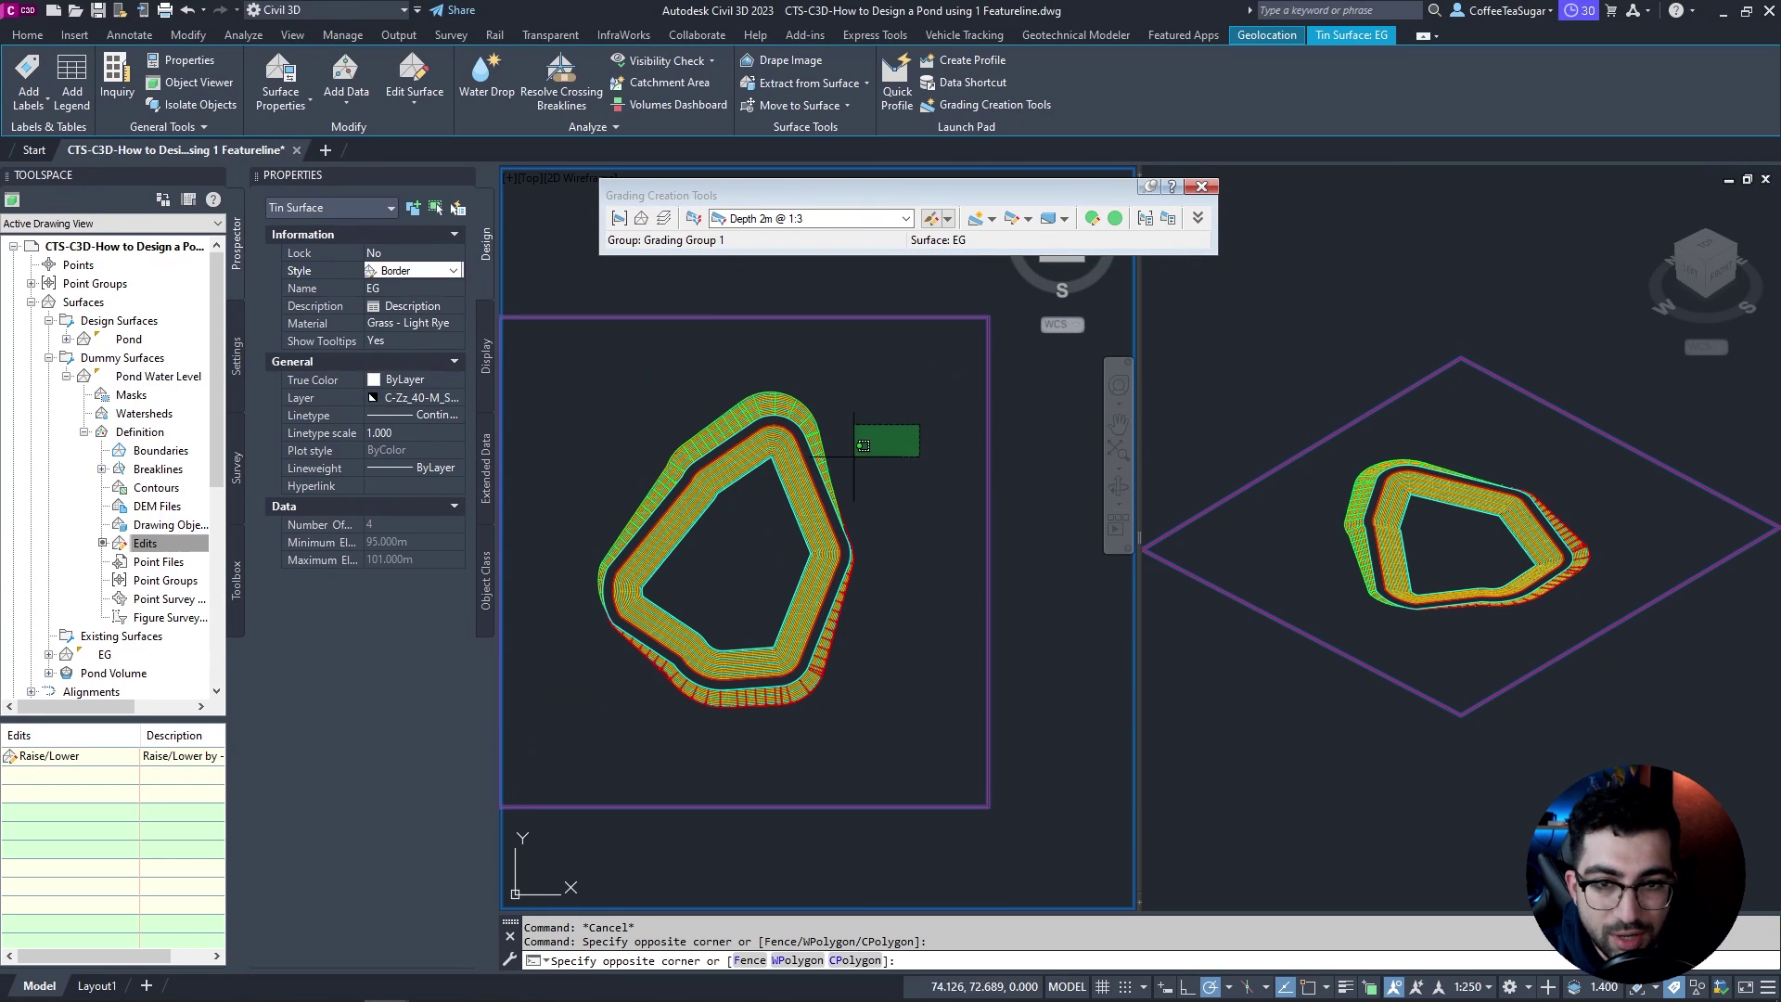
{"action": "key", "text": "Escape"}
{"action": "scroll", "coordinate": [779, 506], "scroll_direction": "up", "scroll_amount": 3}
{"action": "scroll", "coordinate": [815, 431], "scroll_direction": "down", "scroll_amount": 1}
{"action": "left_click", "coordinate": [815, 431]}
{"action": "key", "text": "Escape"}
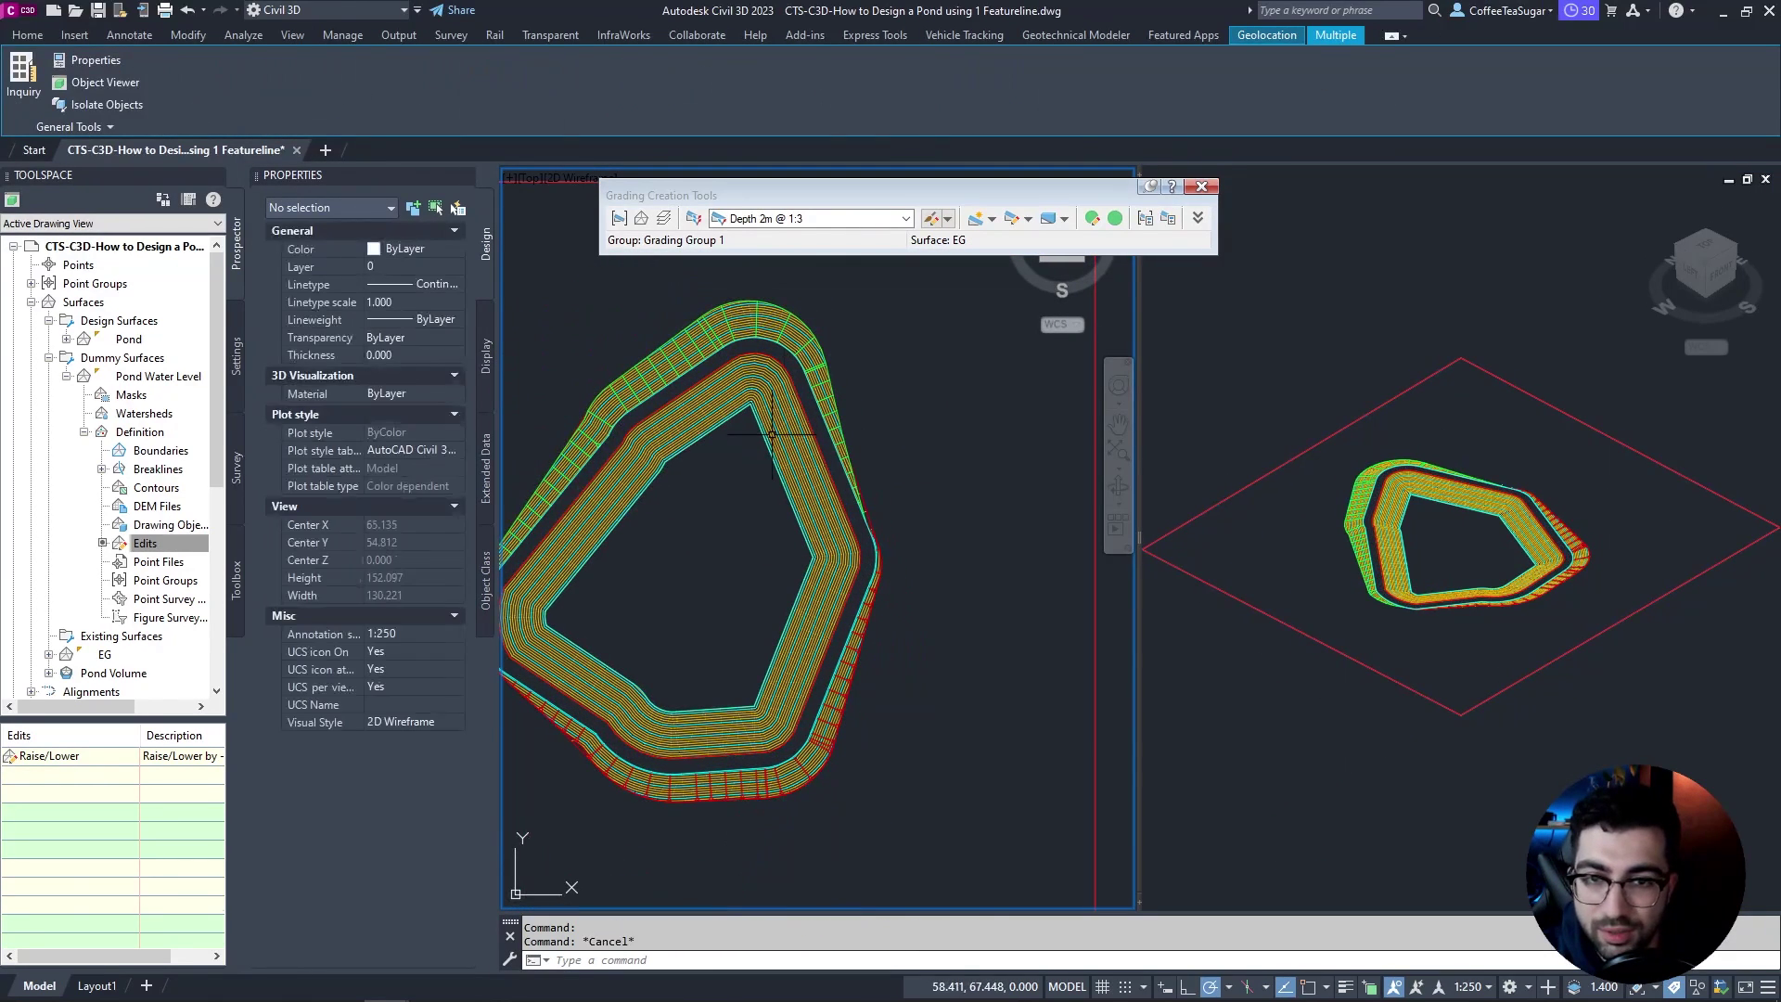
Step: Raise all elevation points of the pond feature line to 100.400 m in 1 m increments and close the elevation editor
{"action": "left_click", "coordinate": [794, 384]}
{"action": "left_click", "coordinate": [833, 83]}
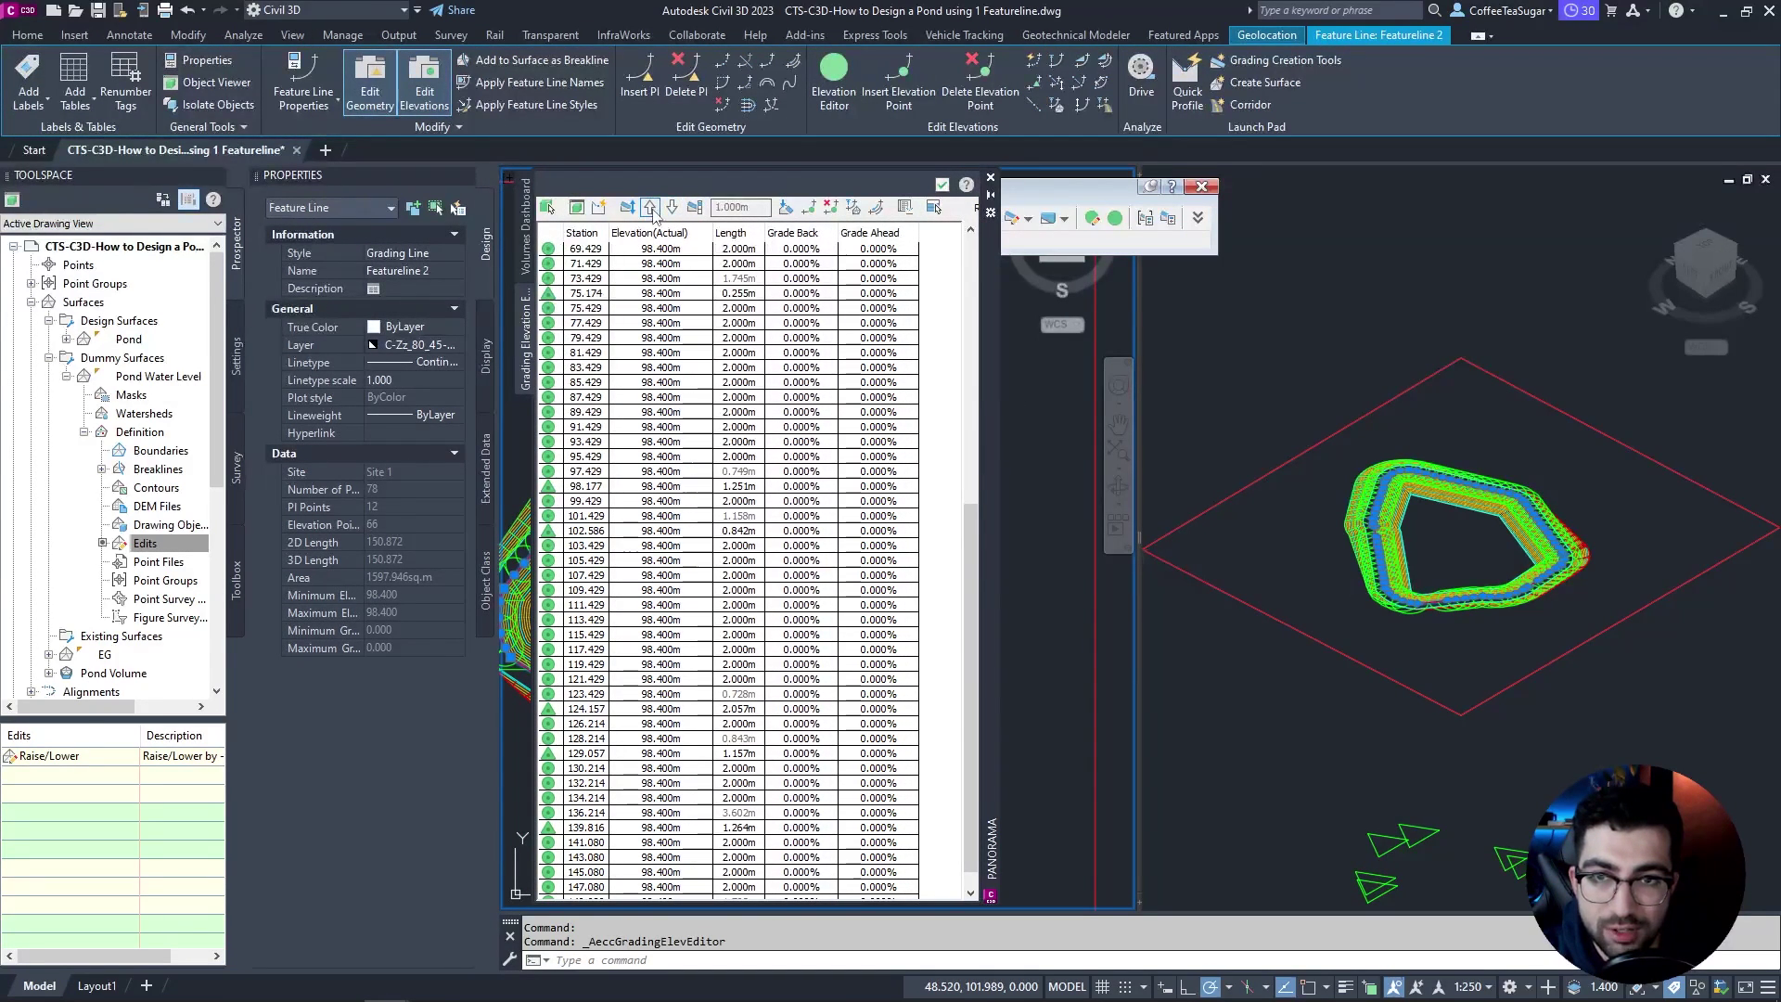
{"action": "left_click", "coordinate": [653, 211]}
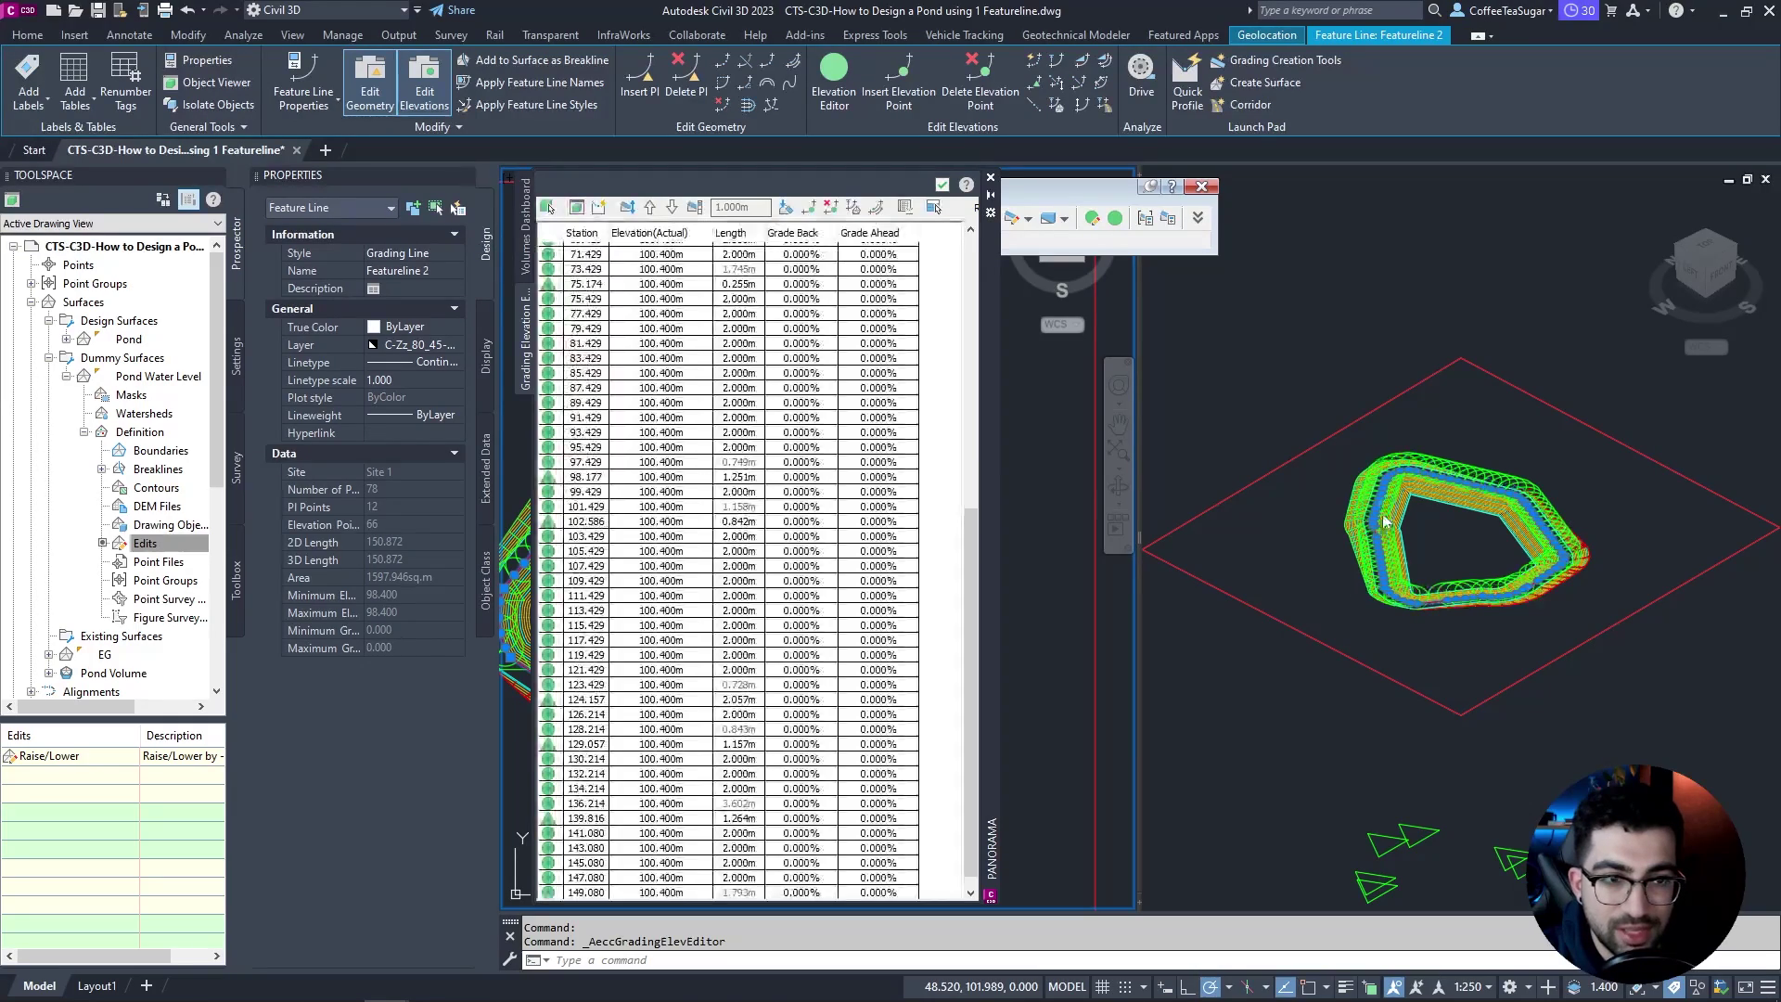
{"action": "key", "text": "Escape"}
{"action": "scroll", "coordinate": [1437, 442], "scroll_direction": "up", "scroll_amount": 5}
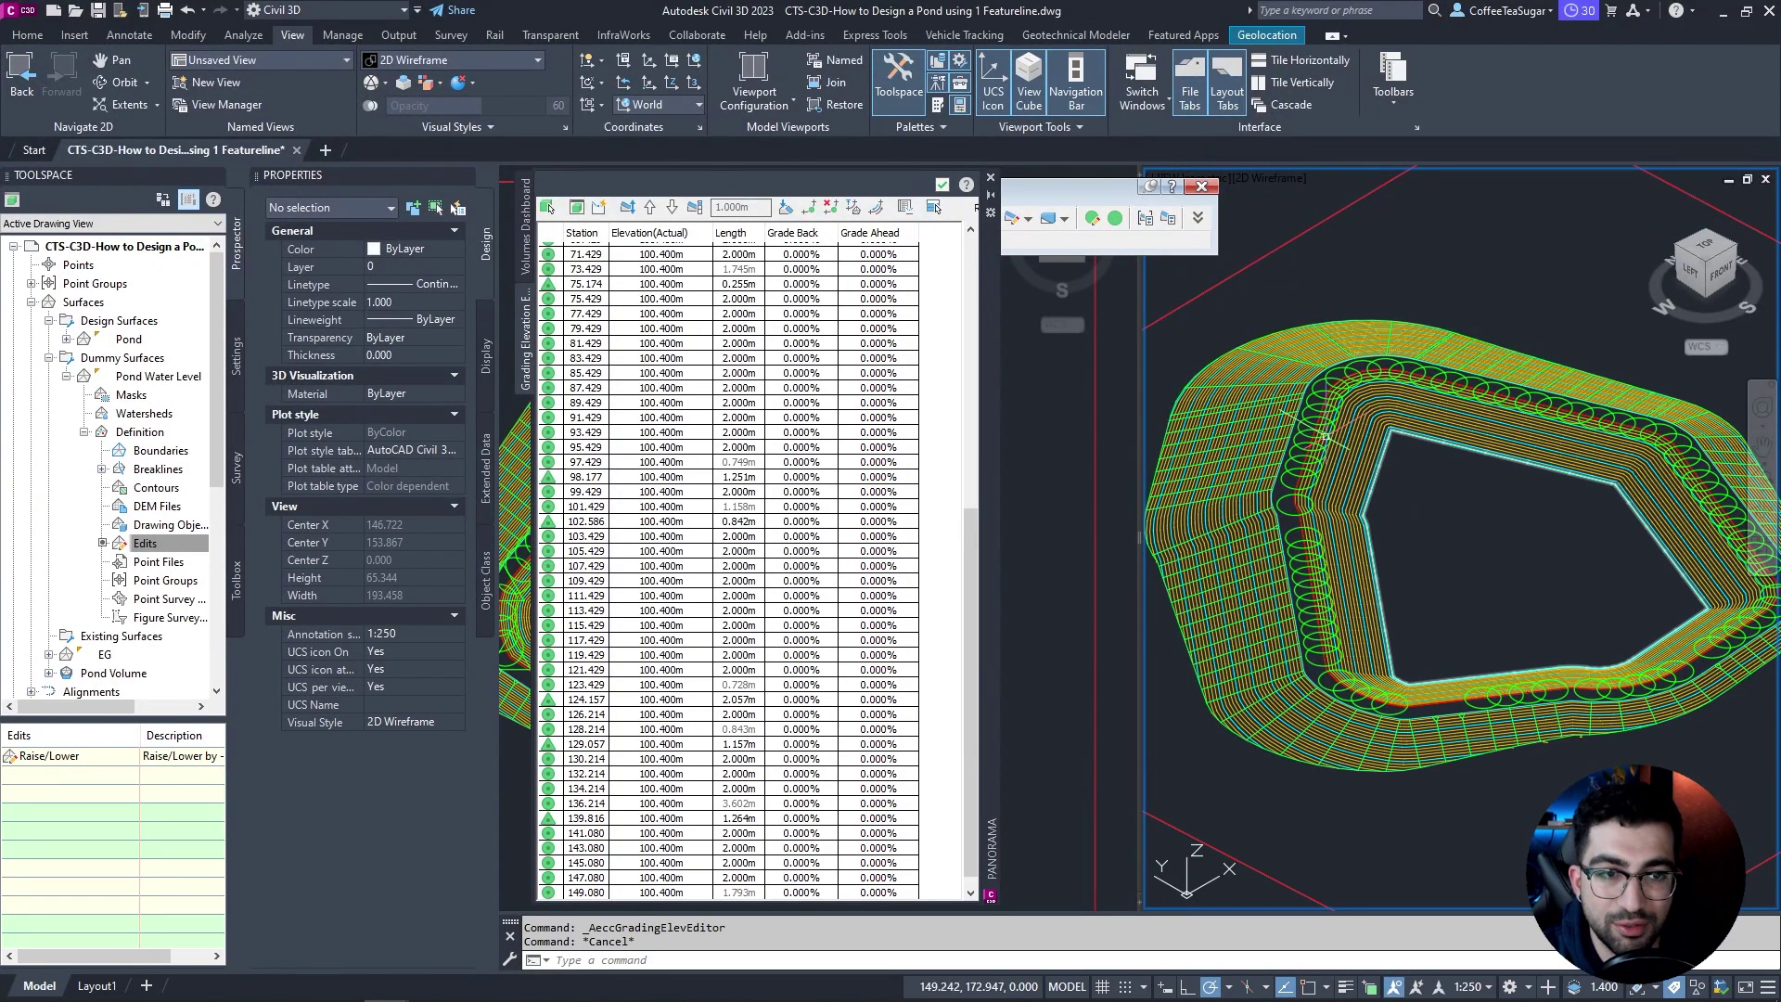
{"action": "left_click", "coordinate": [941, 186]}
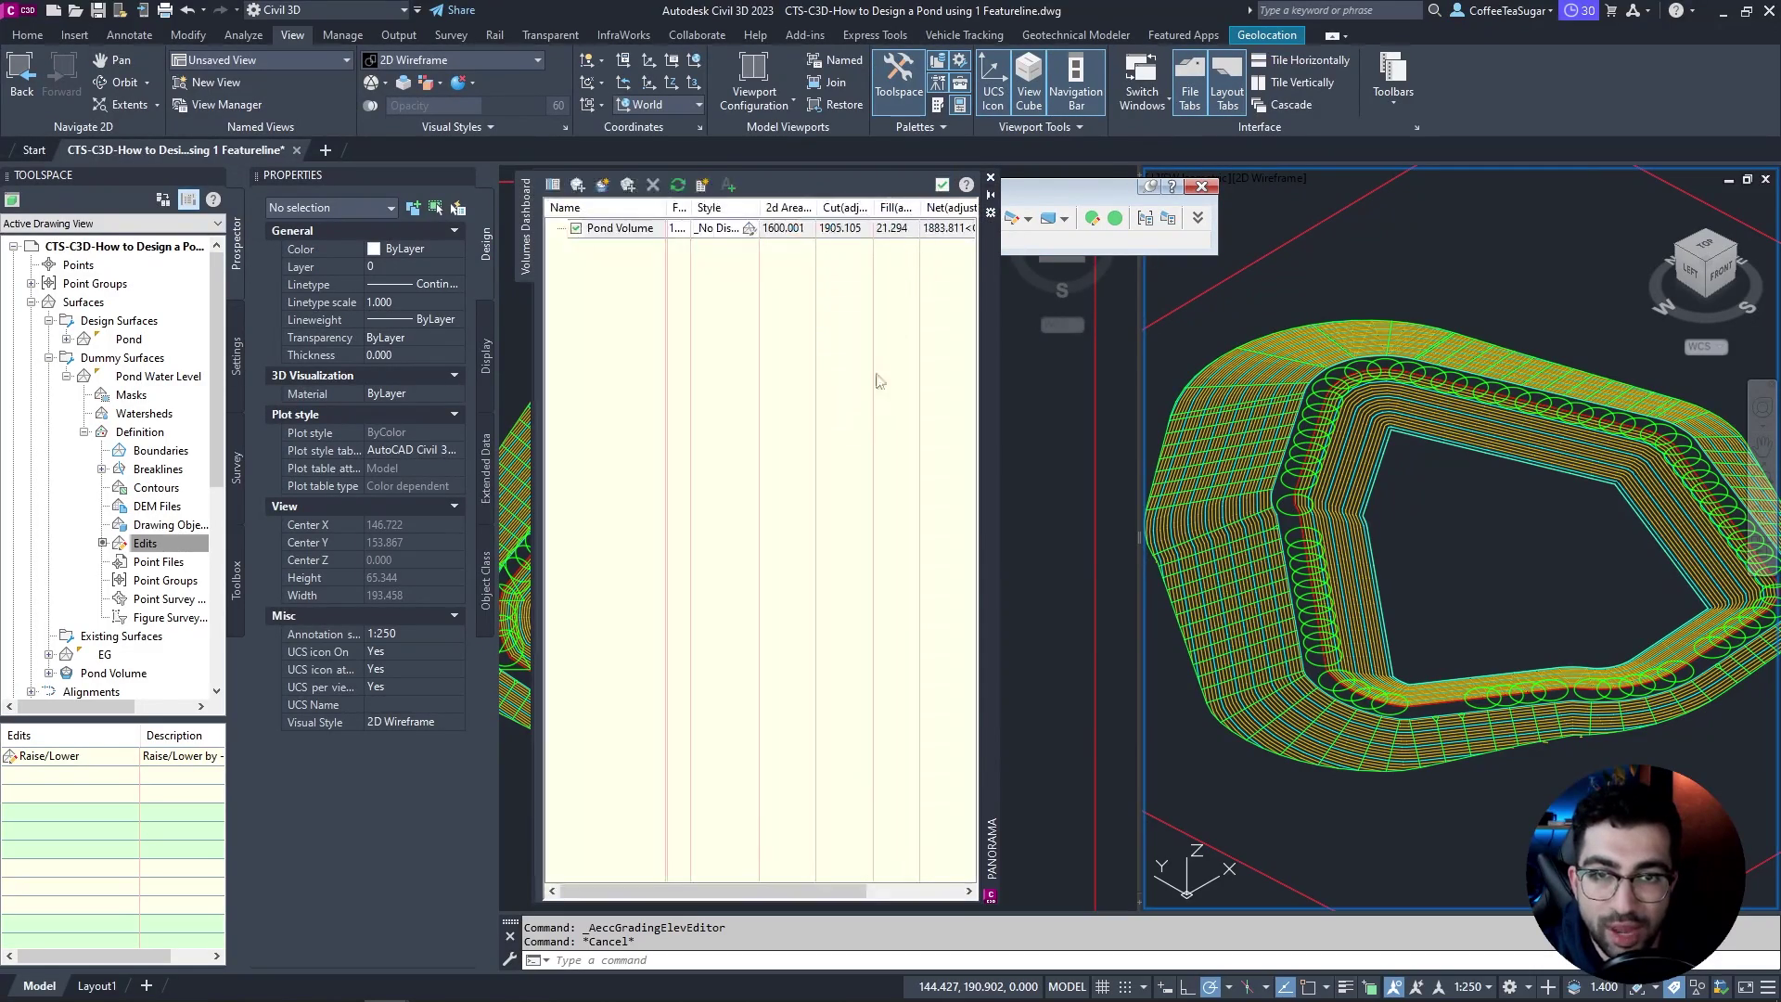
{"action": "left_click", "coordinate": [941, 186]}
{"action": "left_click", "coordinate": [889, 395]}
Step: Examine the regraded slopes around the raised pond in the plan and isometric viewports
{"action": "scroll", "coordinate": [955, 456], "scroll_direction": "down", "scroll_amount": 2}
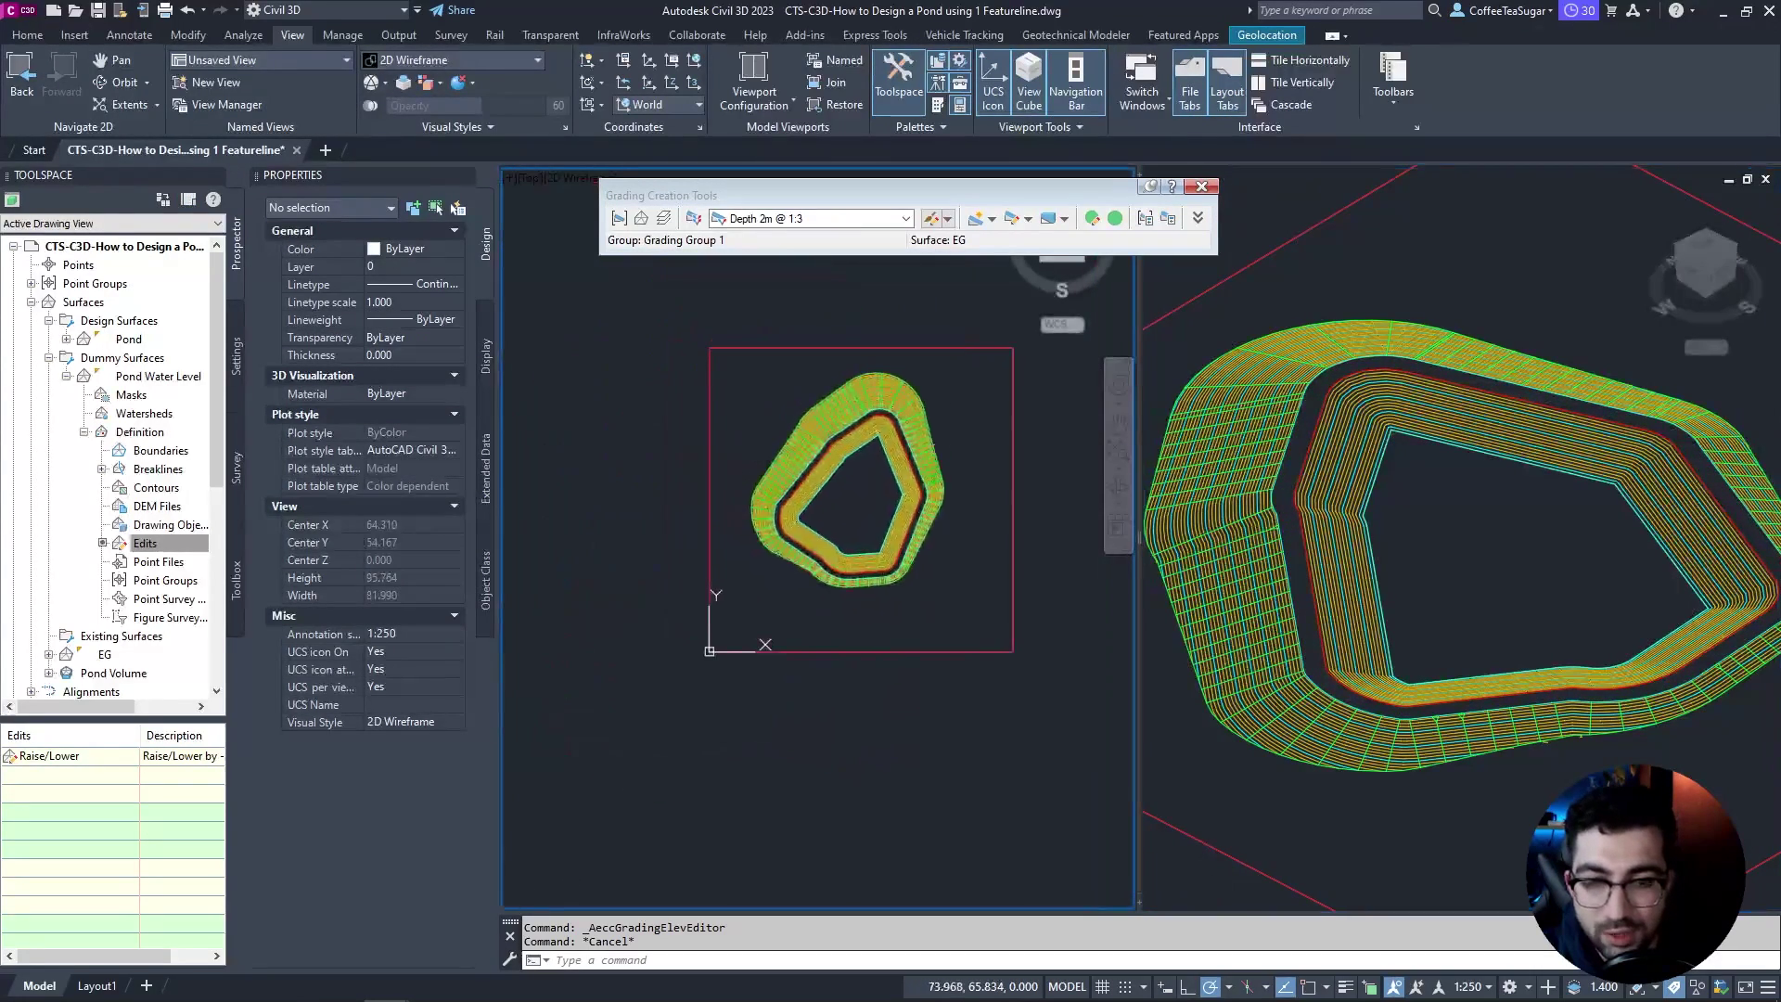
{"action": "scroll", "coordinate": [839, 456], "scroll_direction": "up", "scroll_amount": 1}
{"action": "middle_click_drag", "start_coordinate": [957, 458], "coordinate": [898, 467]}
{"action": "scroll", "coordinate": [898, 468], "scroll_direction": "up", "scroll_amount": 1}
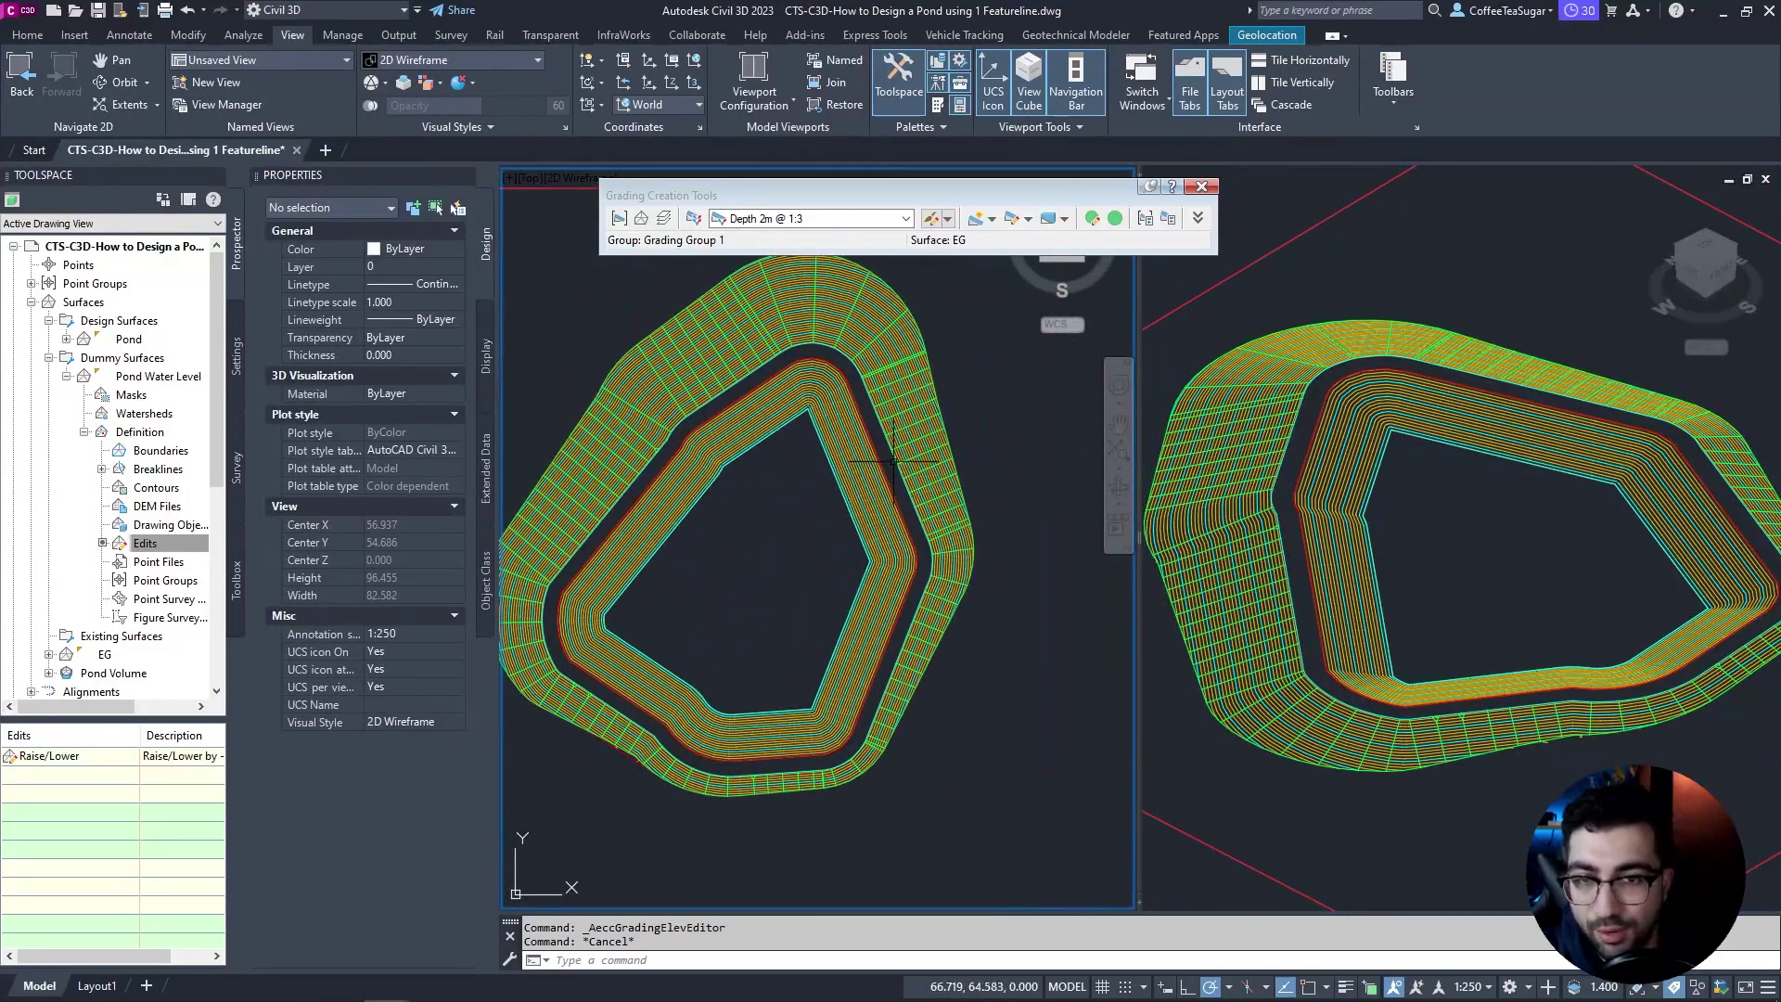
{"action": "scroll", "coordinate": [849, 394], "scroll_direction": "up", "scroll_amount": 2}
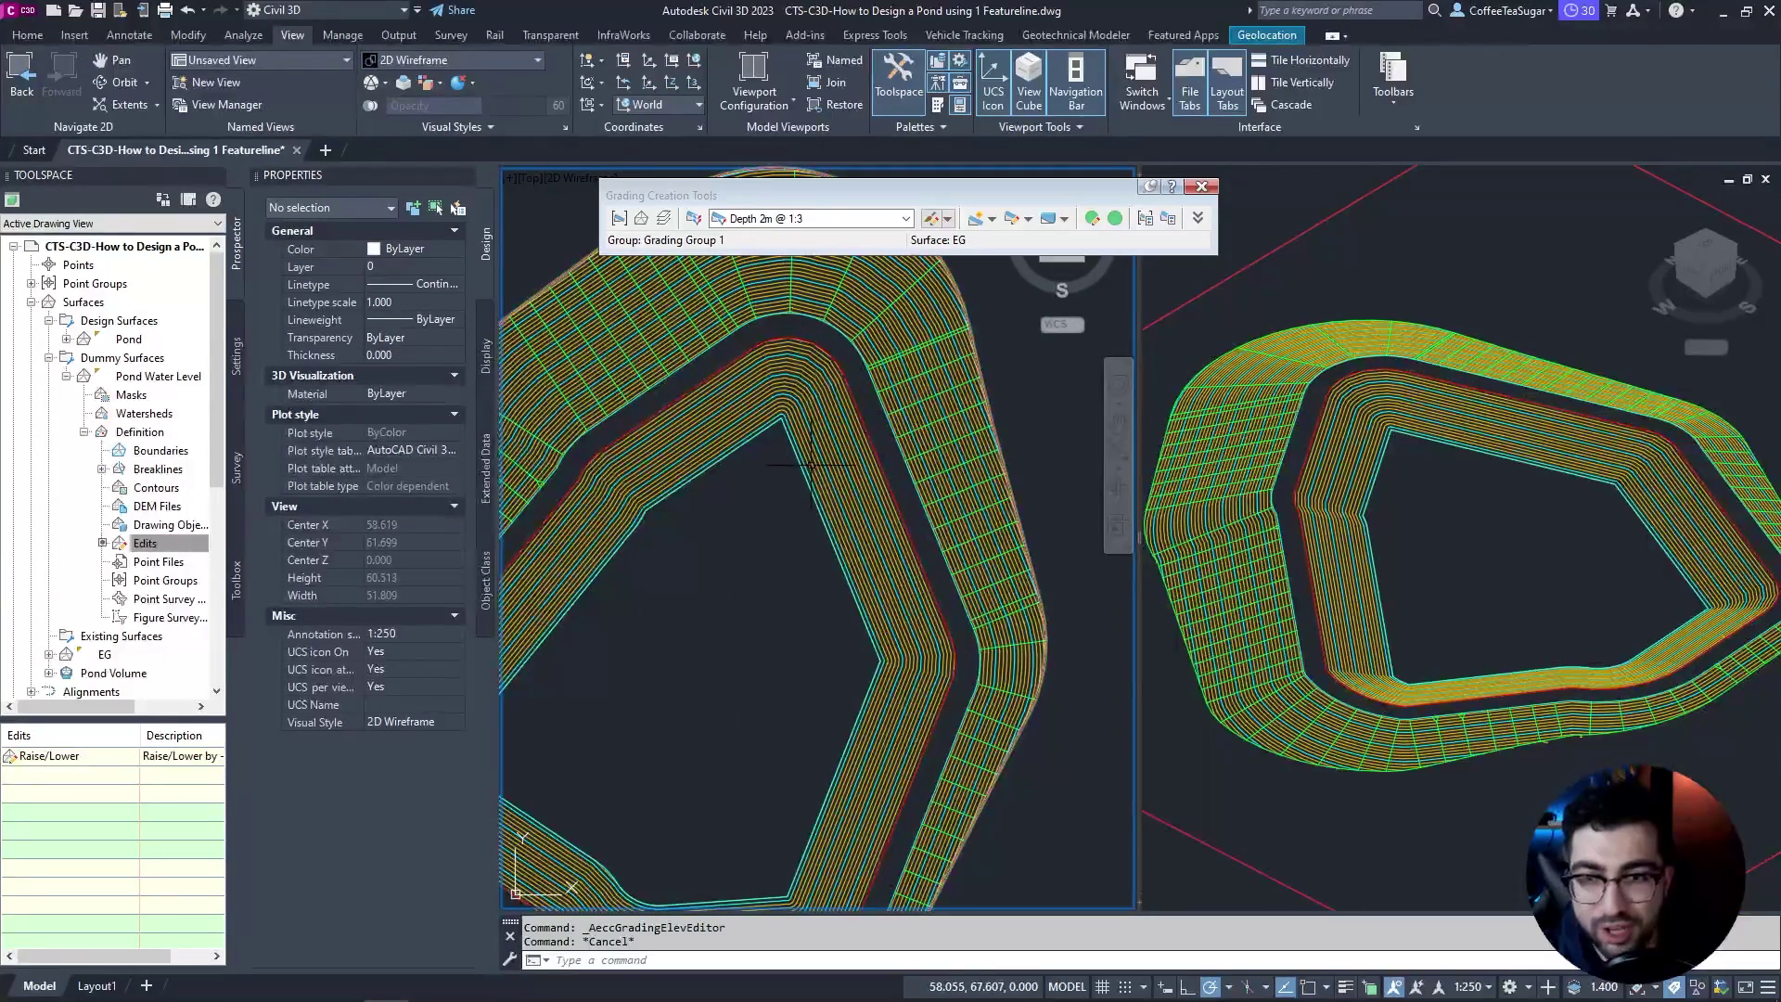
{"action": "scroll", "coordinate": [811, 464], "scroll_direction": "down", "scroll_amount": 3}
{"action": "scroll", "coordinate": [780, 489], "scroll_direction": "up", "scroll_amount": 3}
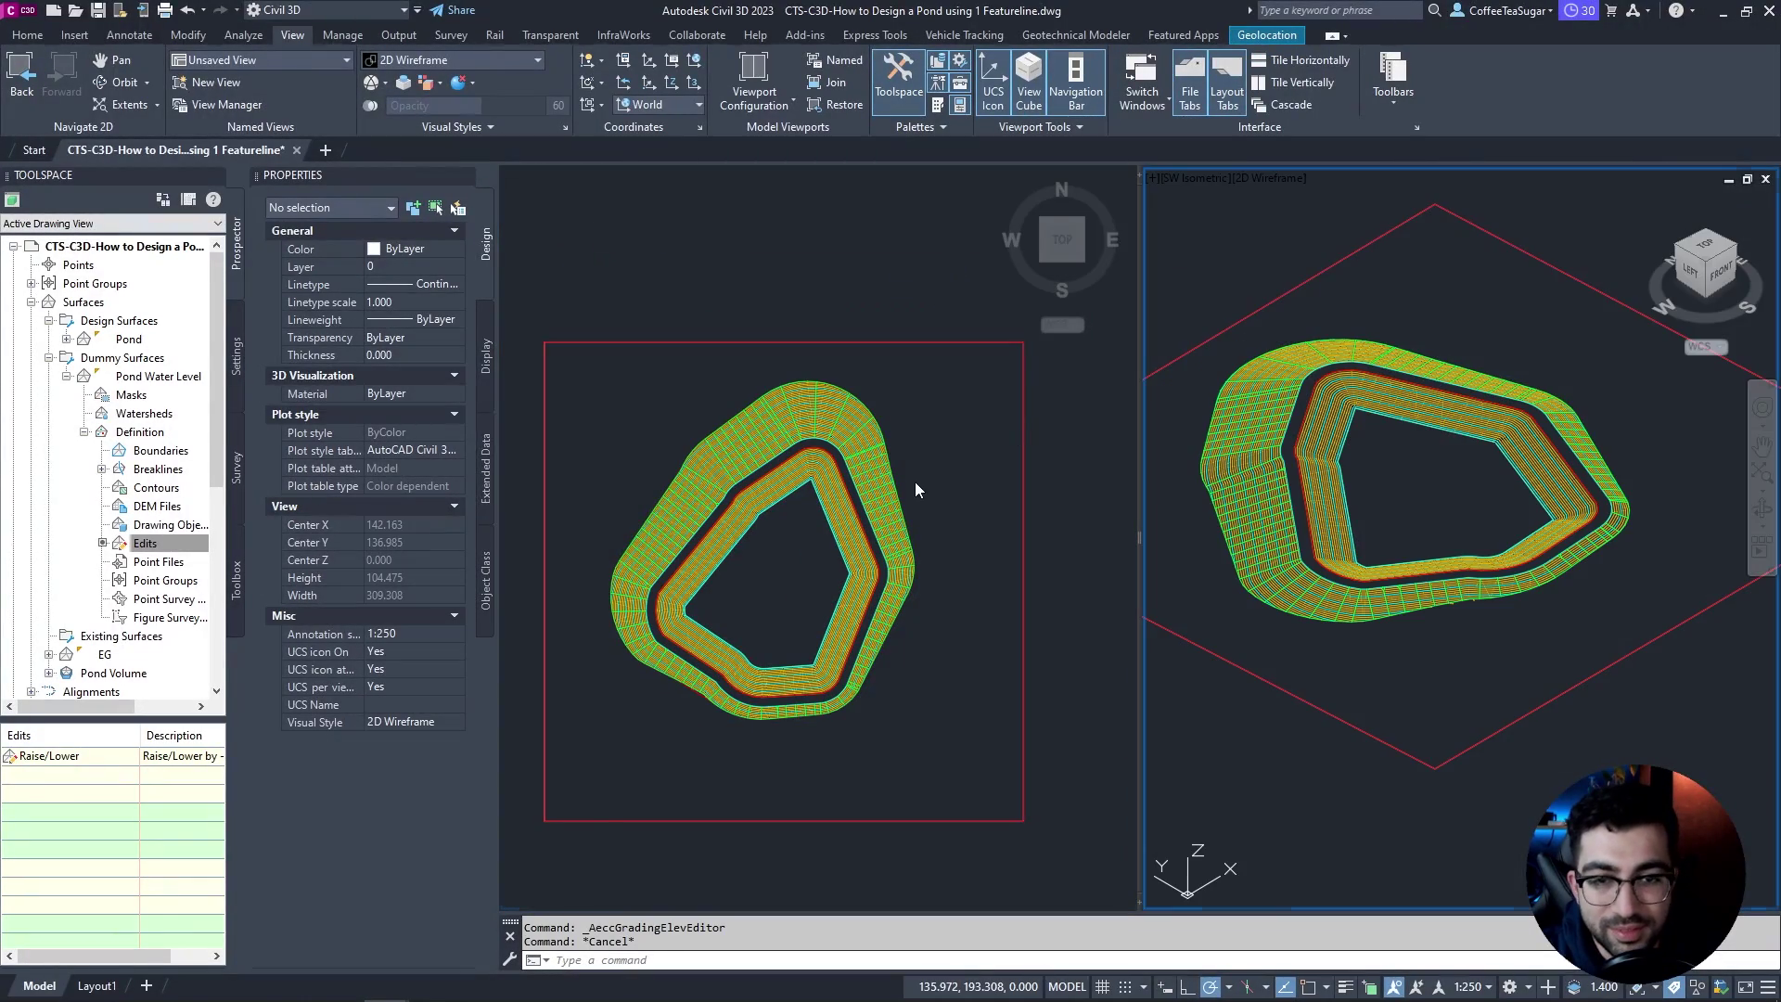
{"action": "left_click", "coordinate": [916, 489]}
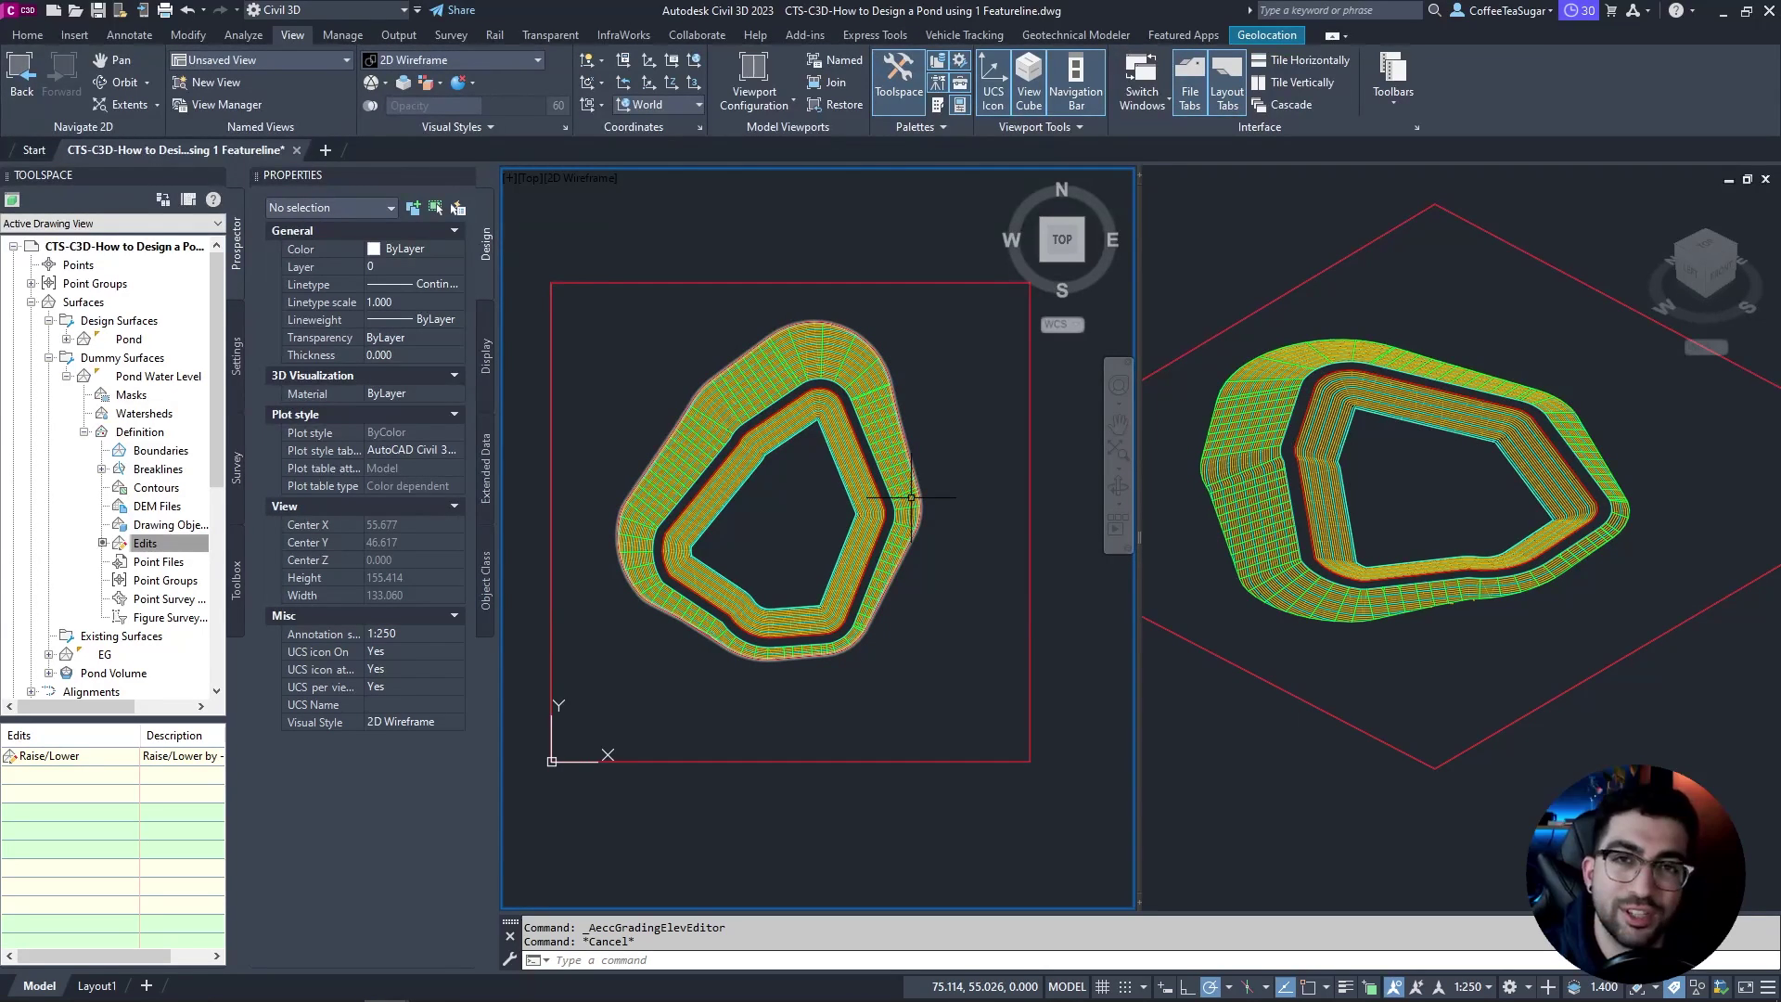
{"action": "scroll", "coordinate": [794, 482], "scroll_direction": "up", "scroll_amount": 2}
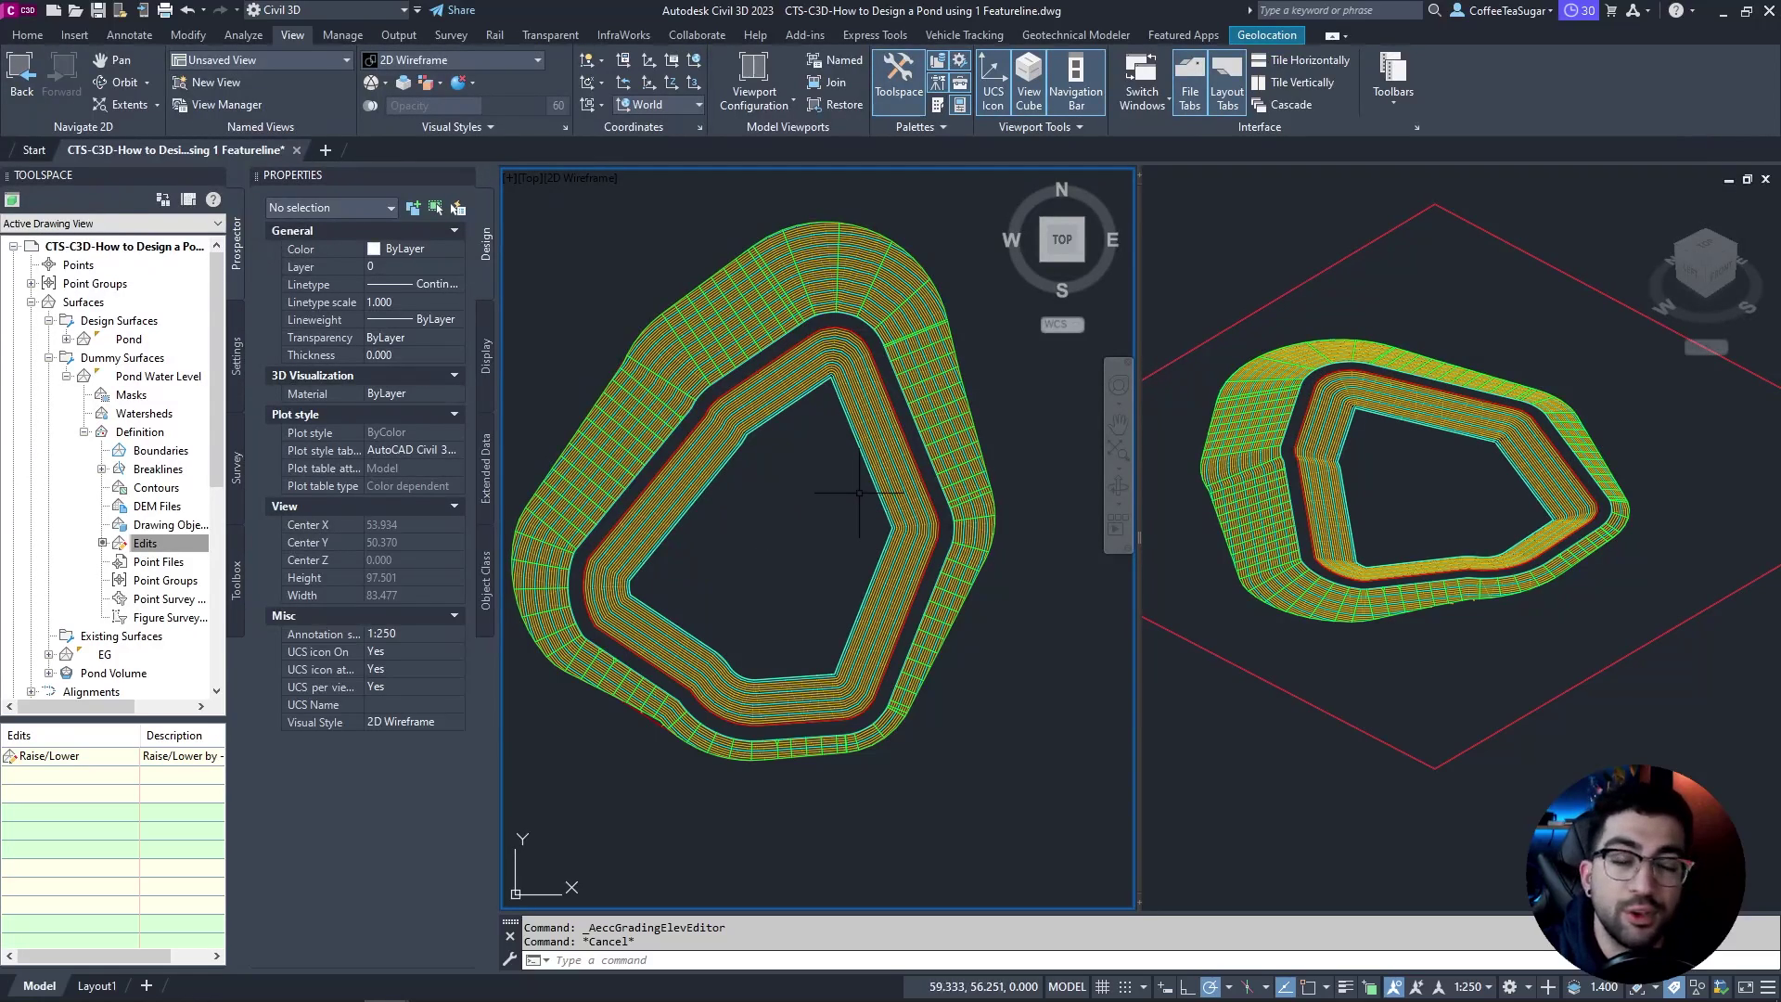
{"action": "left_click", "coordinate": [763, 385]}
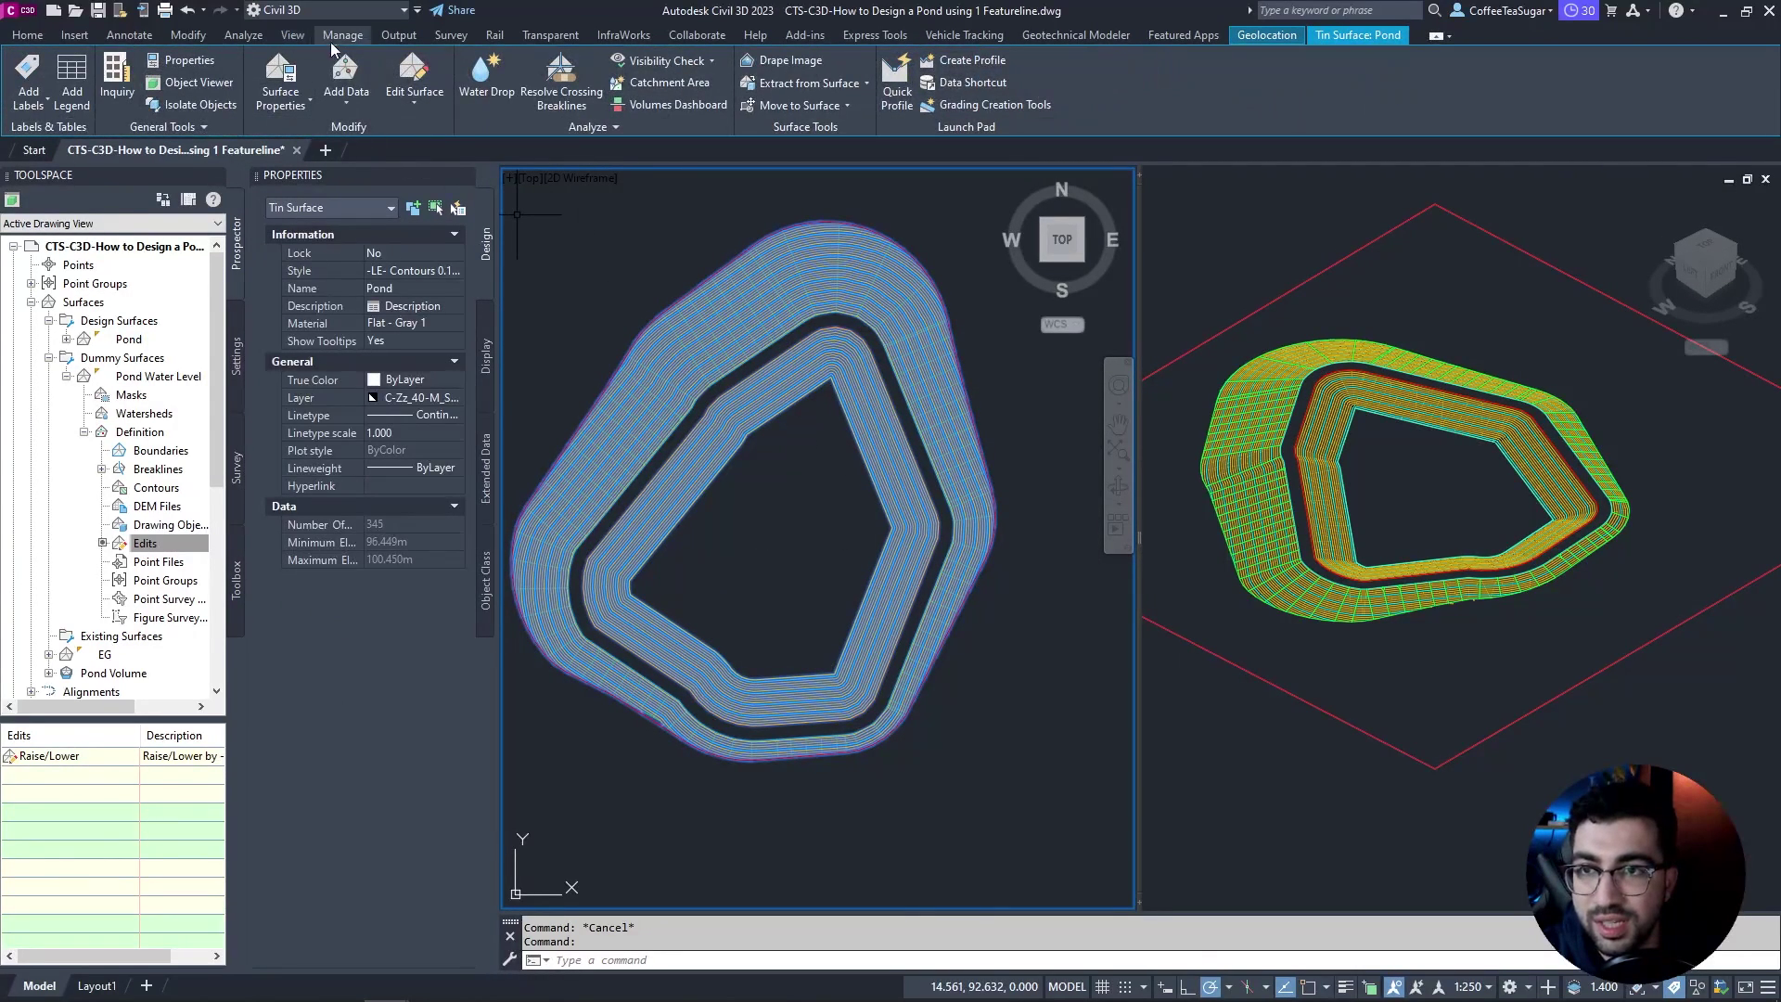
{"action": "left_click", "coordinate": [248, 36]}
{"action": "left_click", "coordinate": [414, 128]}
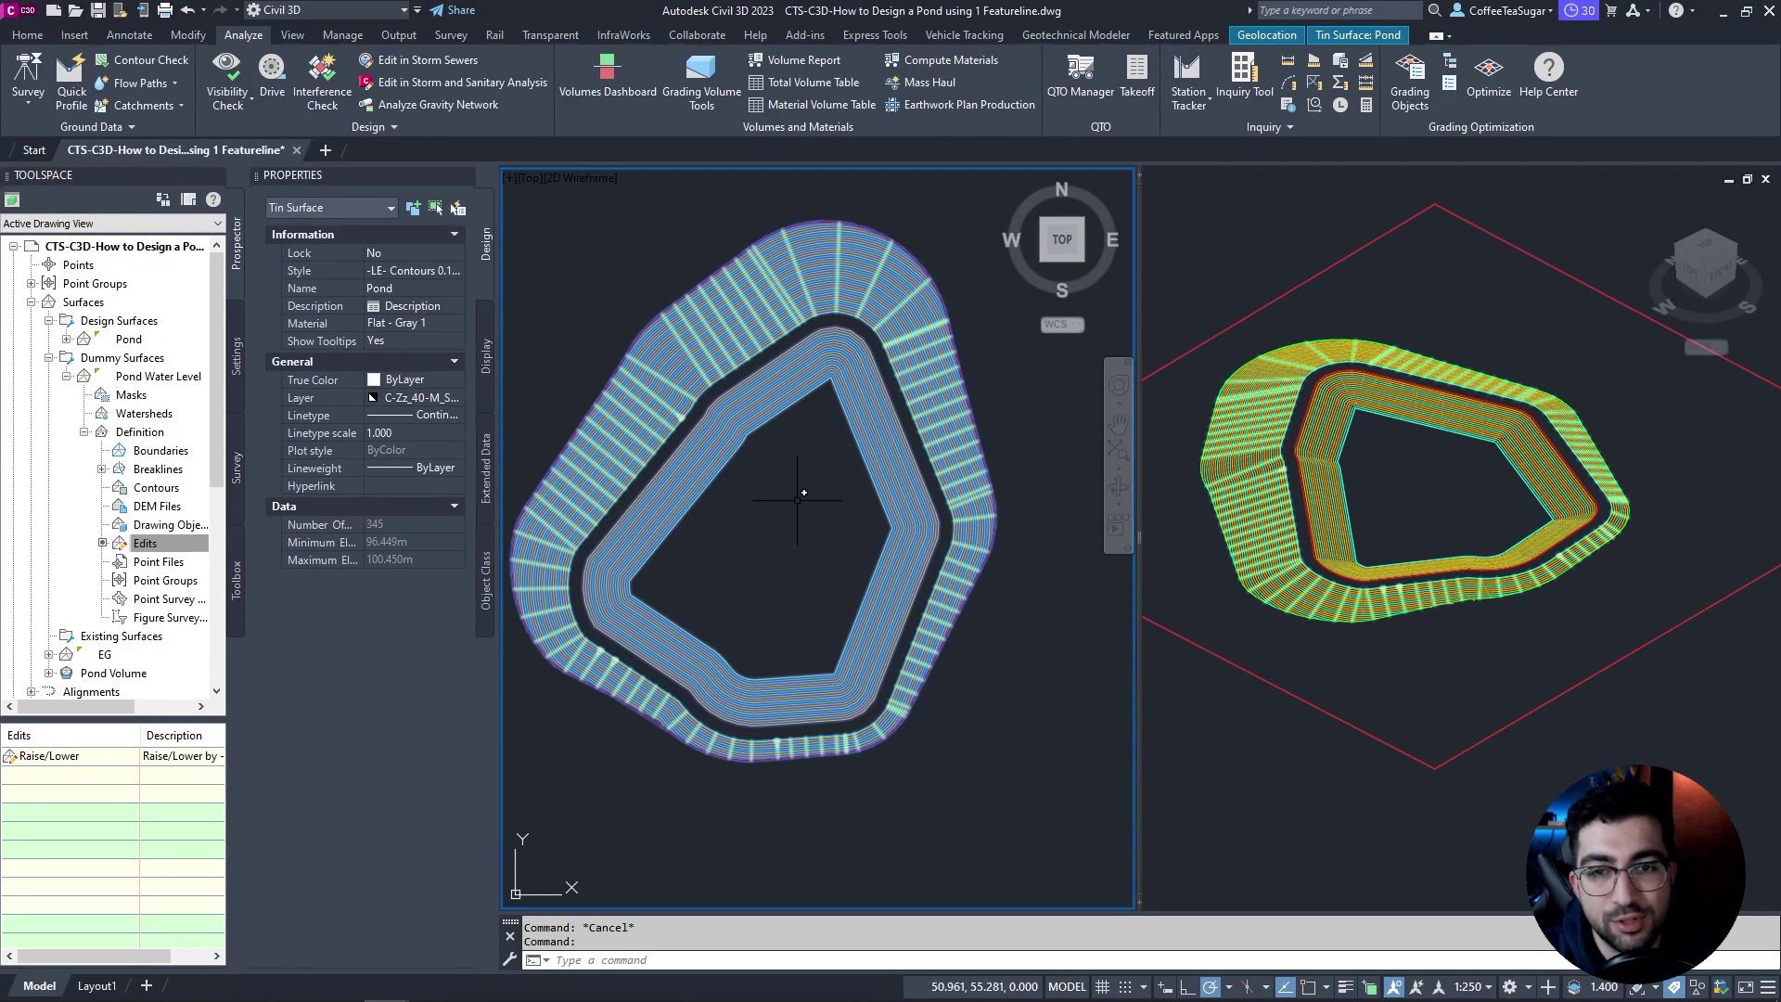
{"action": "key", "text": "Escape"}
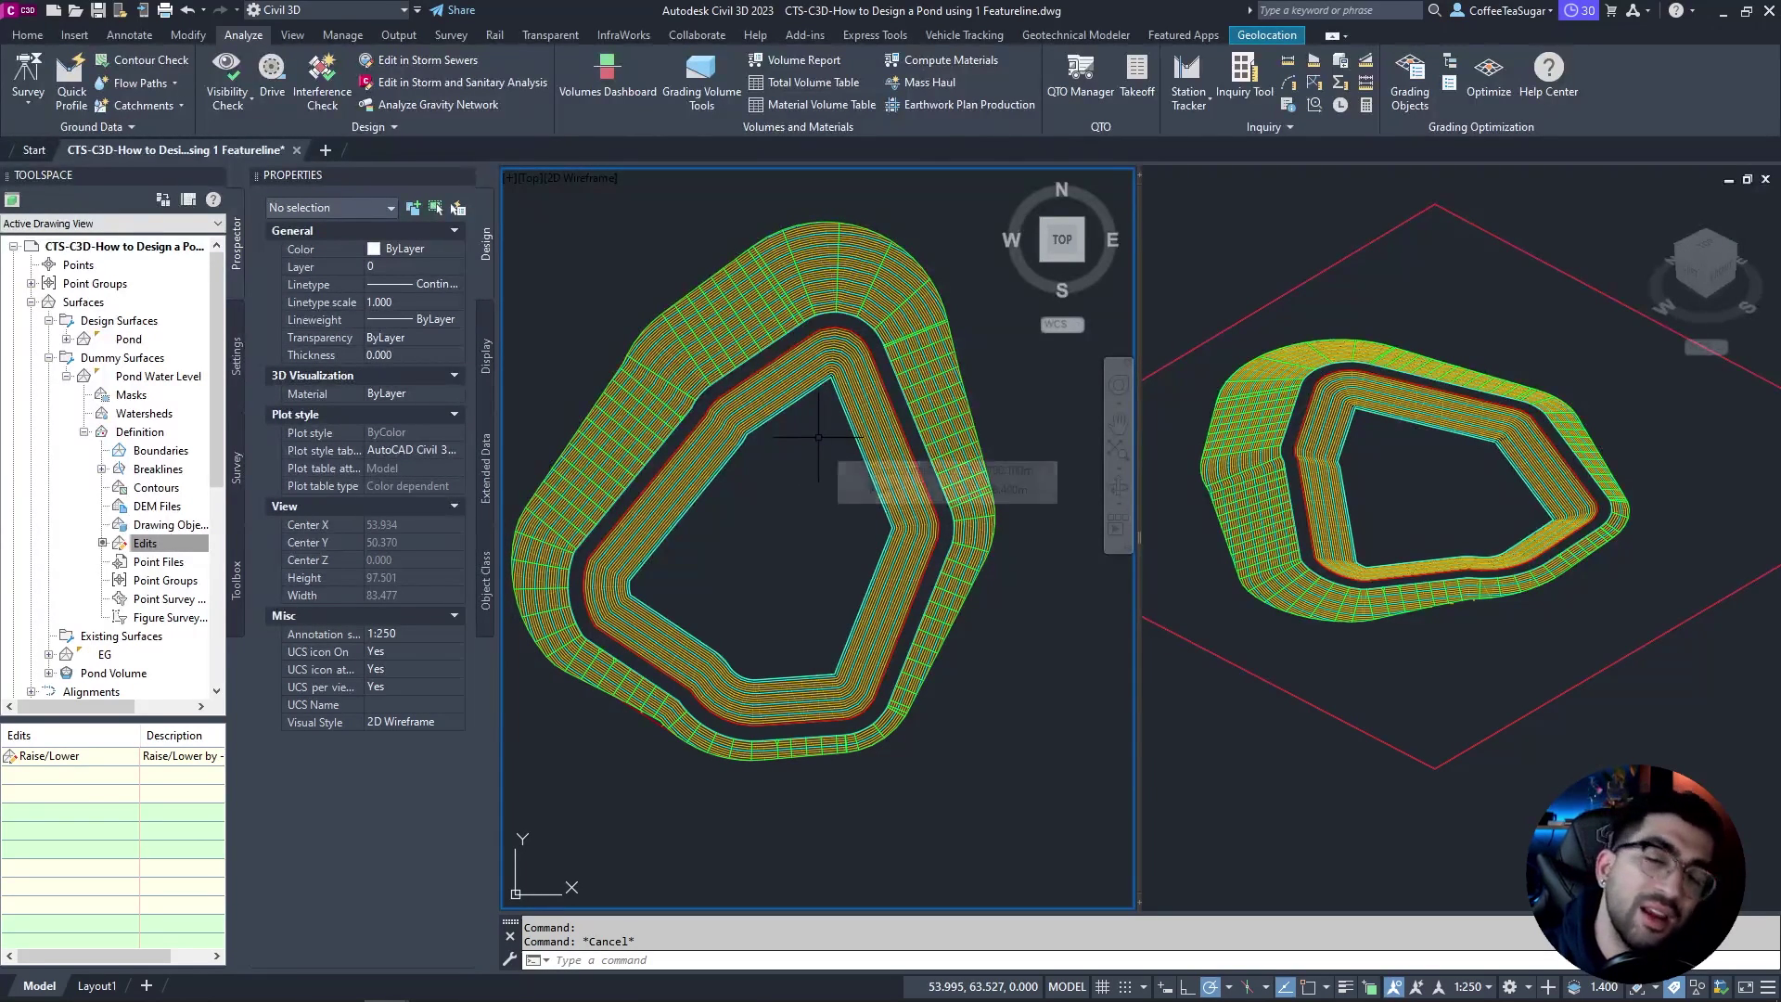
{"action": "mouse_move", "coordinate": [823, 441]}
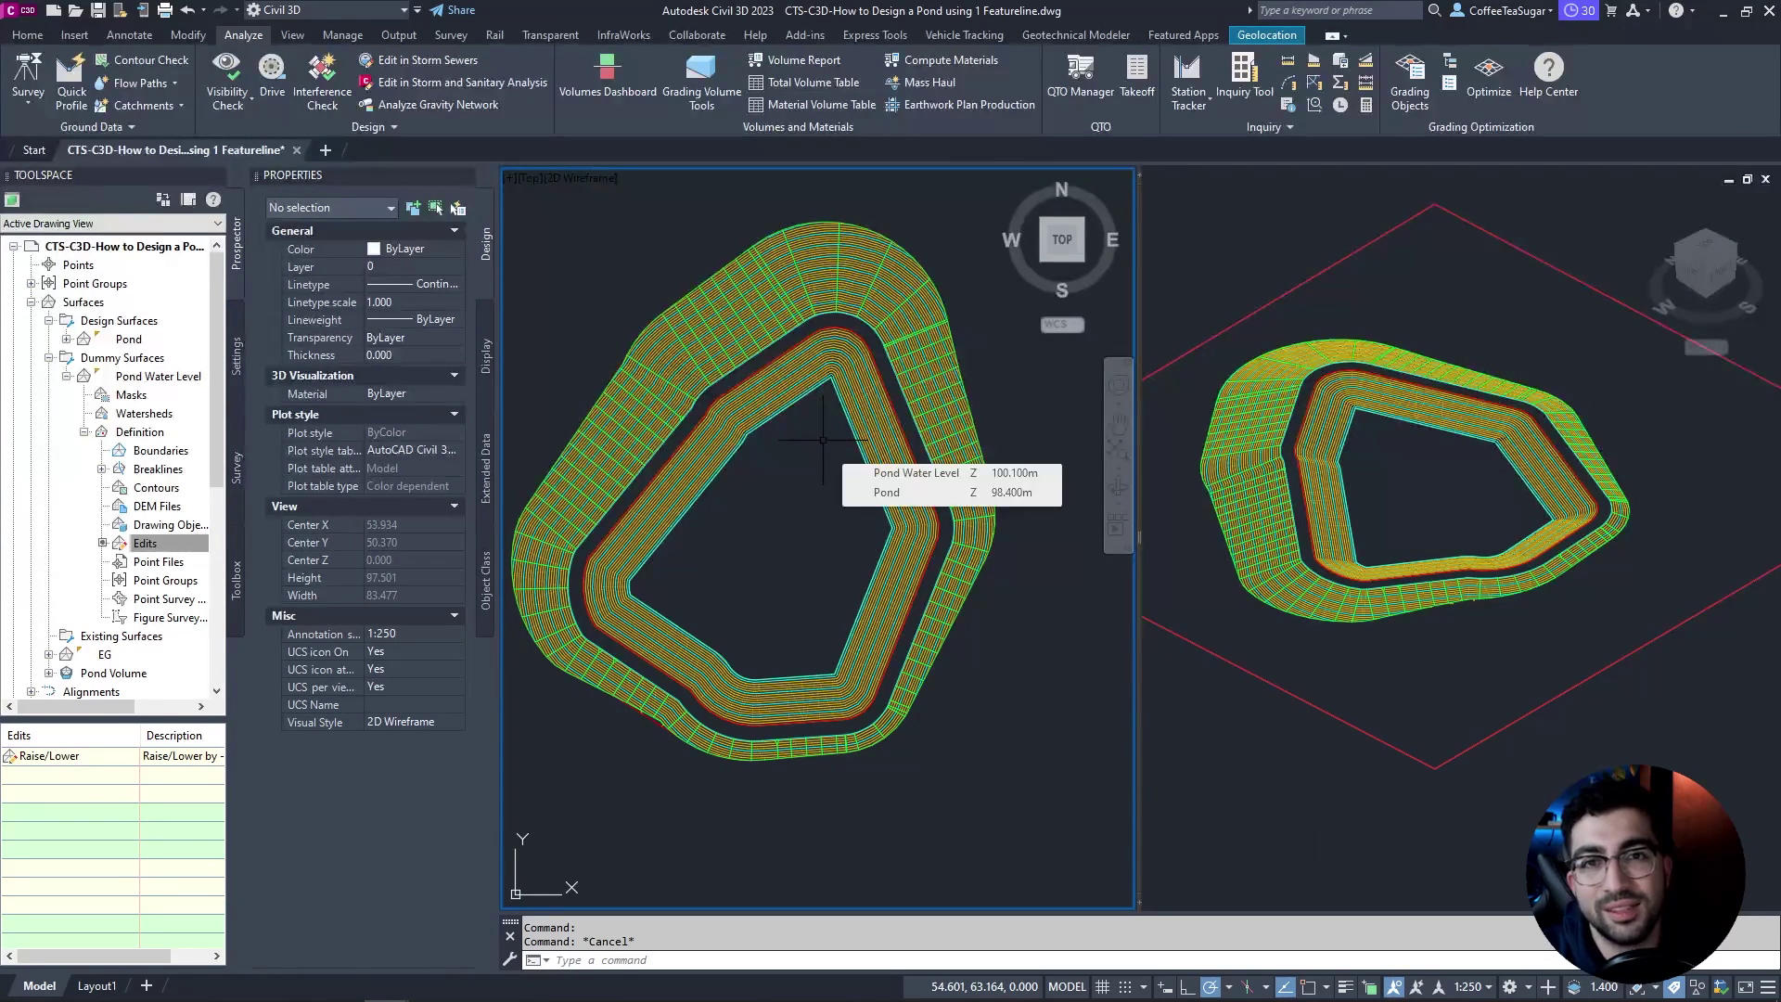